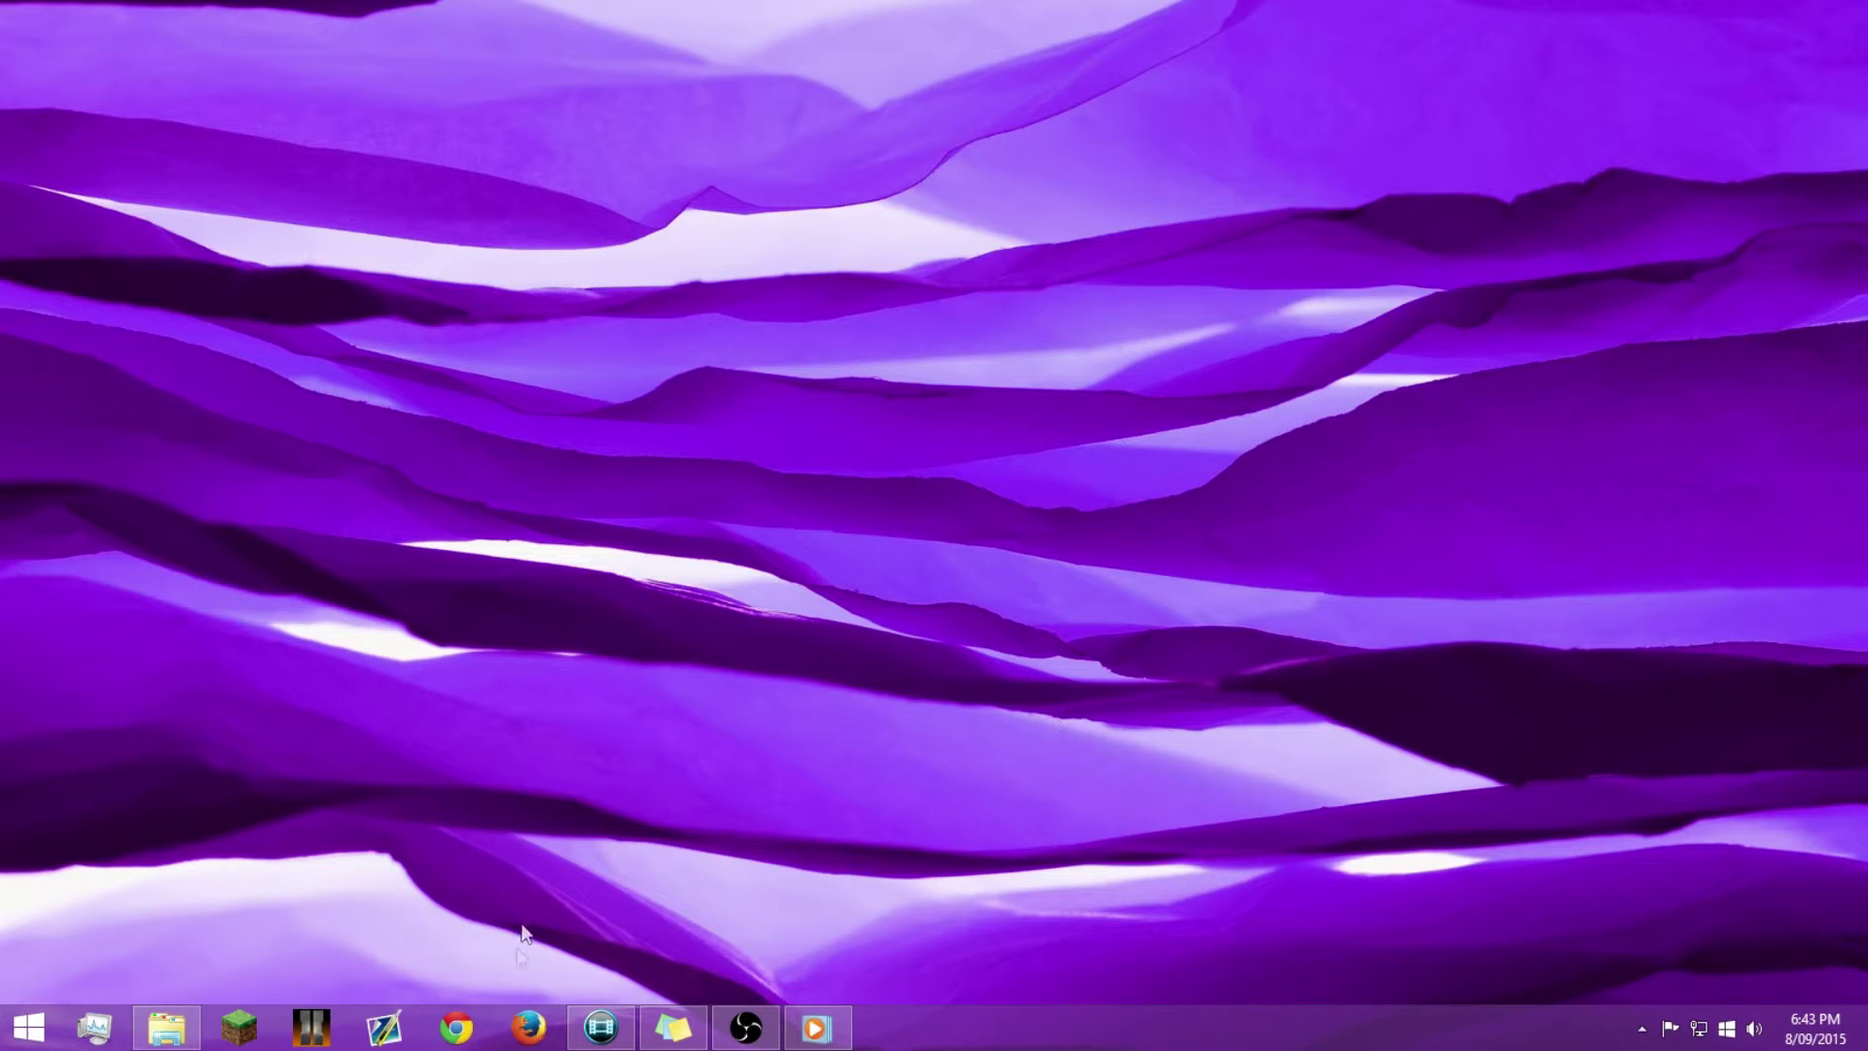
# - Switch to Movie Studio and place IMG_6609 and IMG_6610 from the Motion Tracking Tutorial folder on the Video track
pyautogui.click(600, 1027)
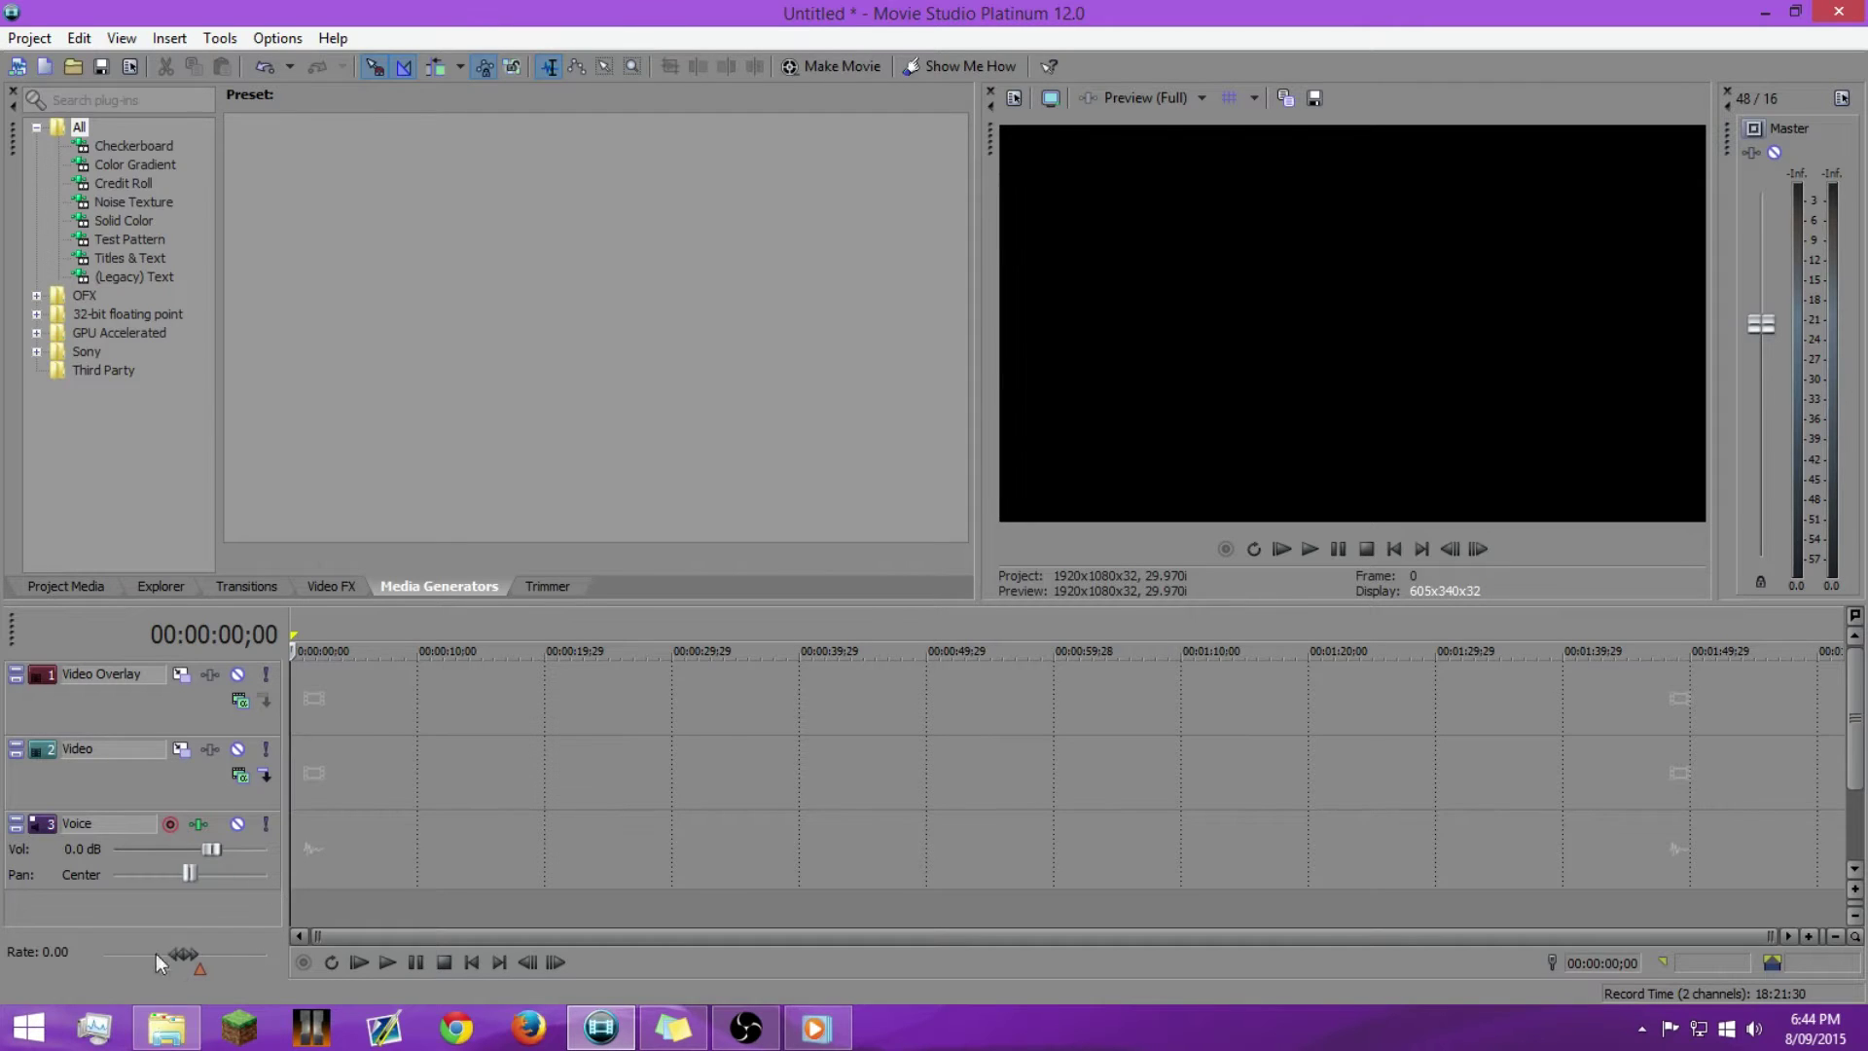
pyautogui.click(158, 1043)
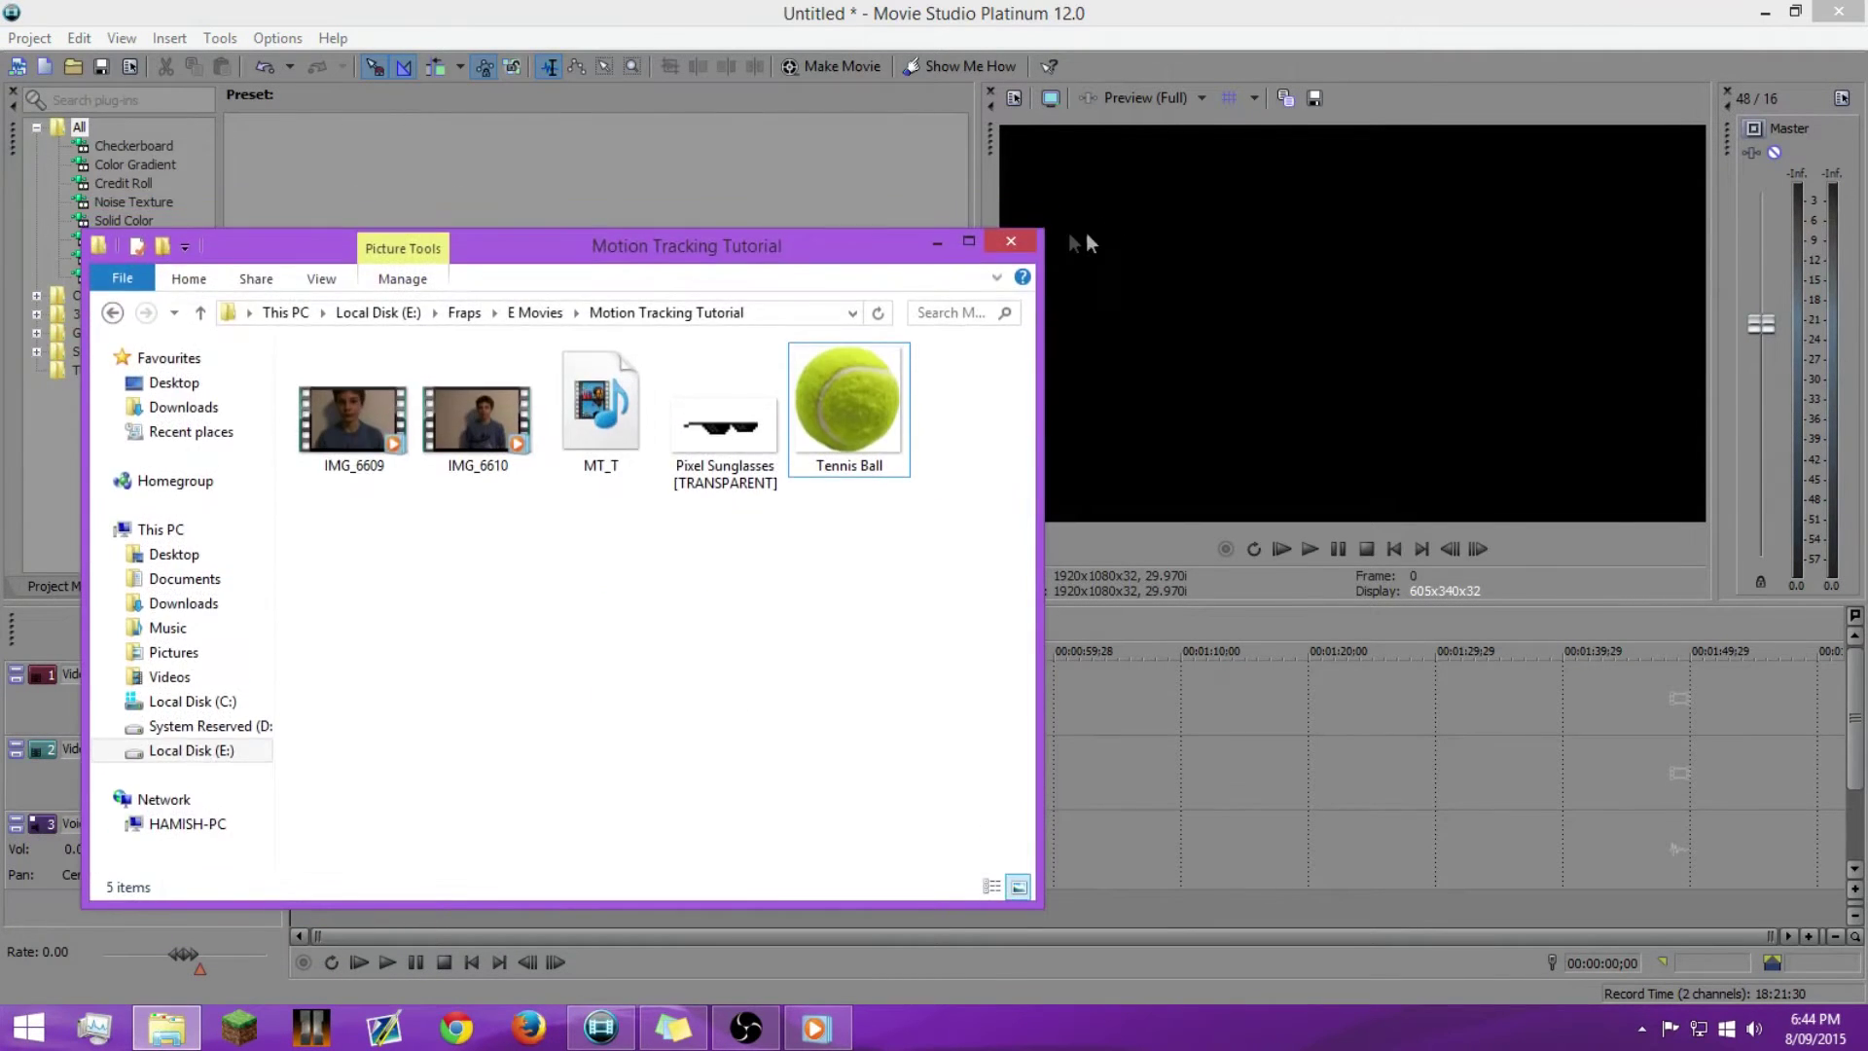
pyautogui.moveTo(779, 234); pyautogui.dragTo(1328, 170)
pyautogui.moveTo(981, 441); pyautogui.dragTo(1041, 494)
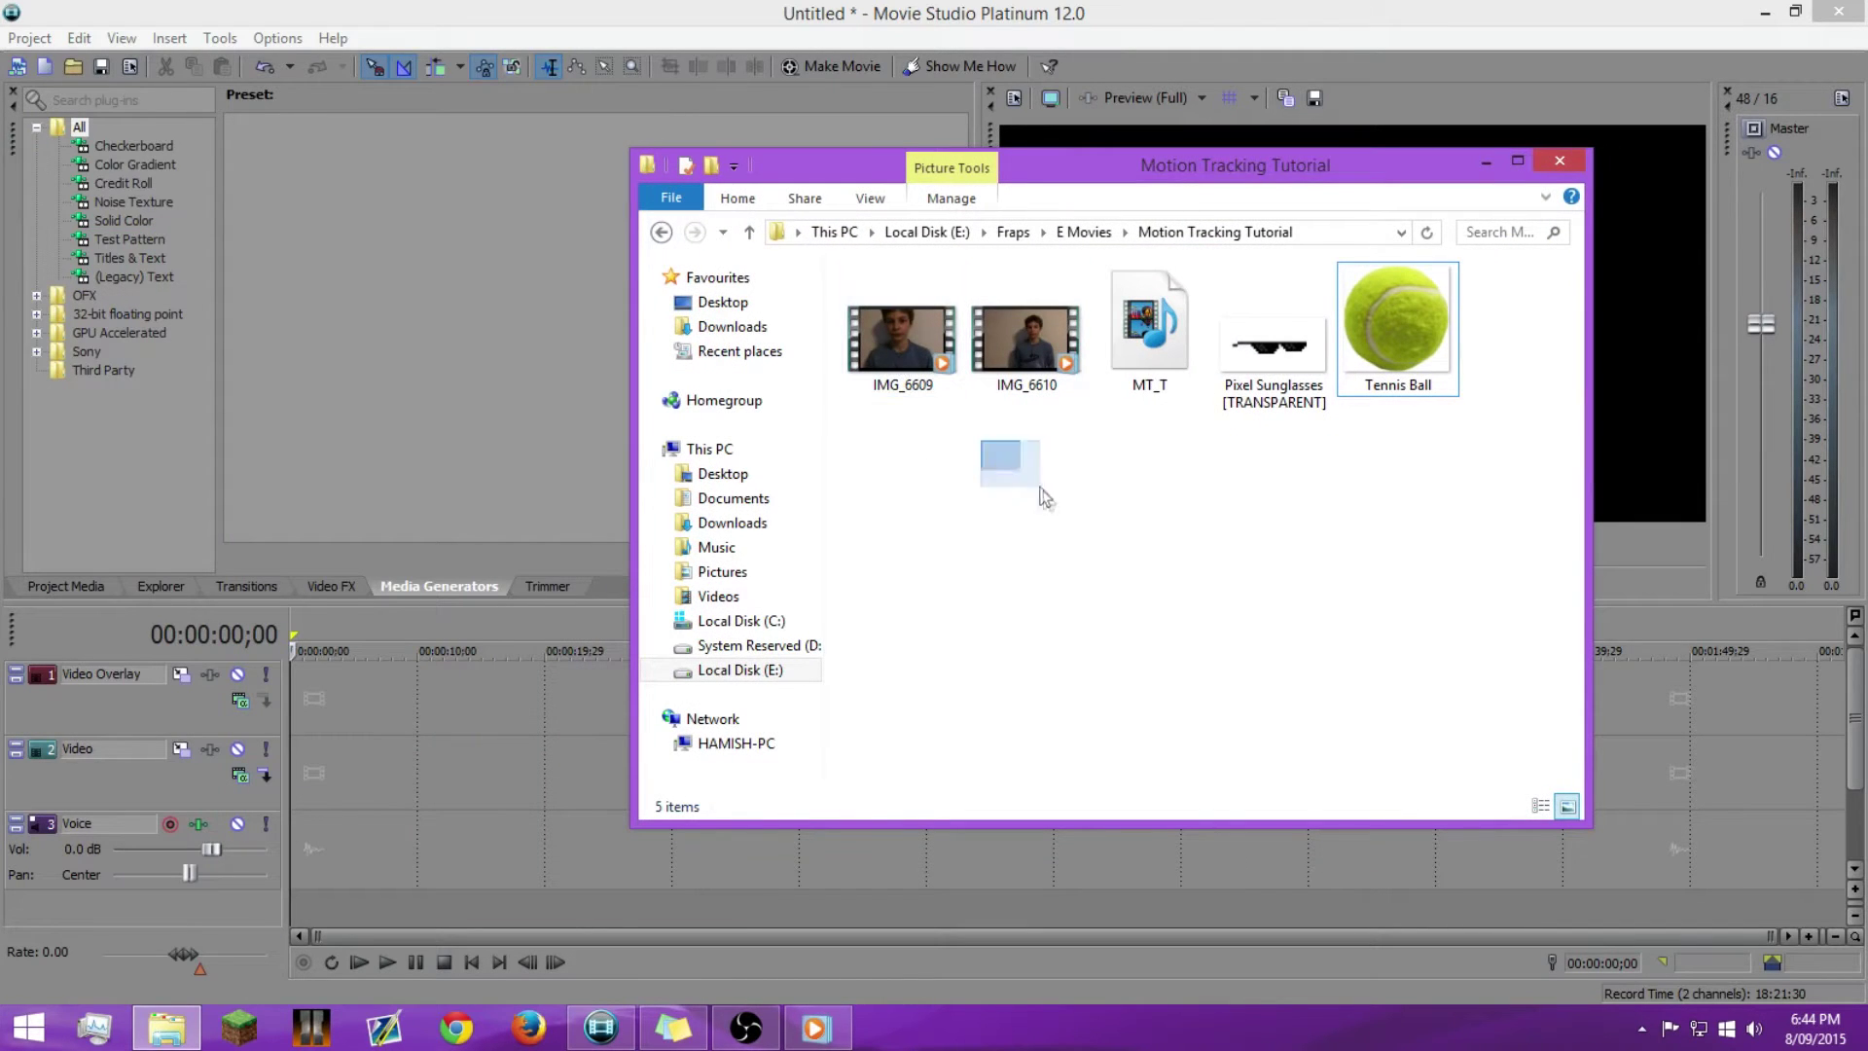
pyautogui.click(918, 349)
pyautogui.keyDown('ctrl'); pyautogui.click(1020, 349); pyautogui.keyUp('ctrl')
pyautogui.moveTo(912, 345); pyautogui.dragTo(394, 774)
pyautogui.click(417, 709)
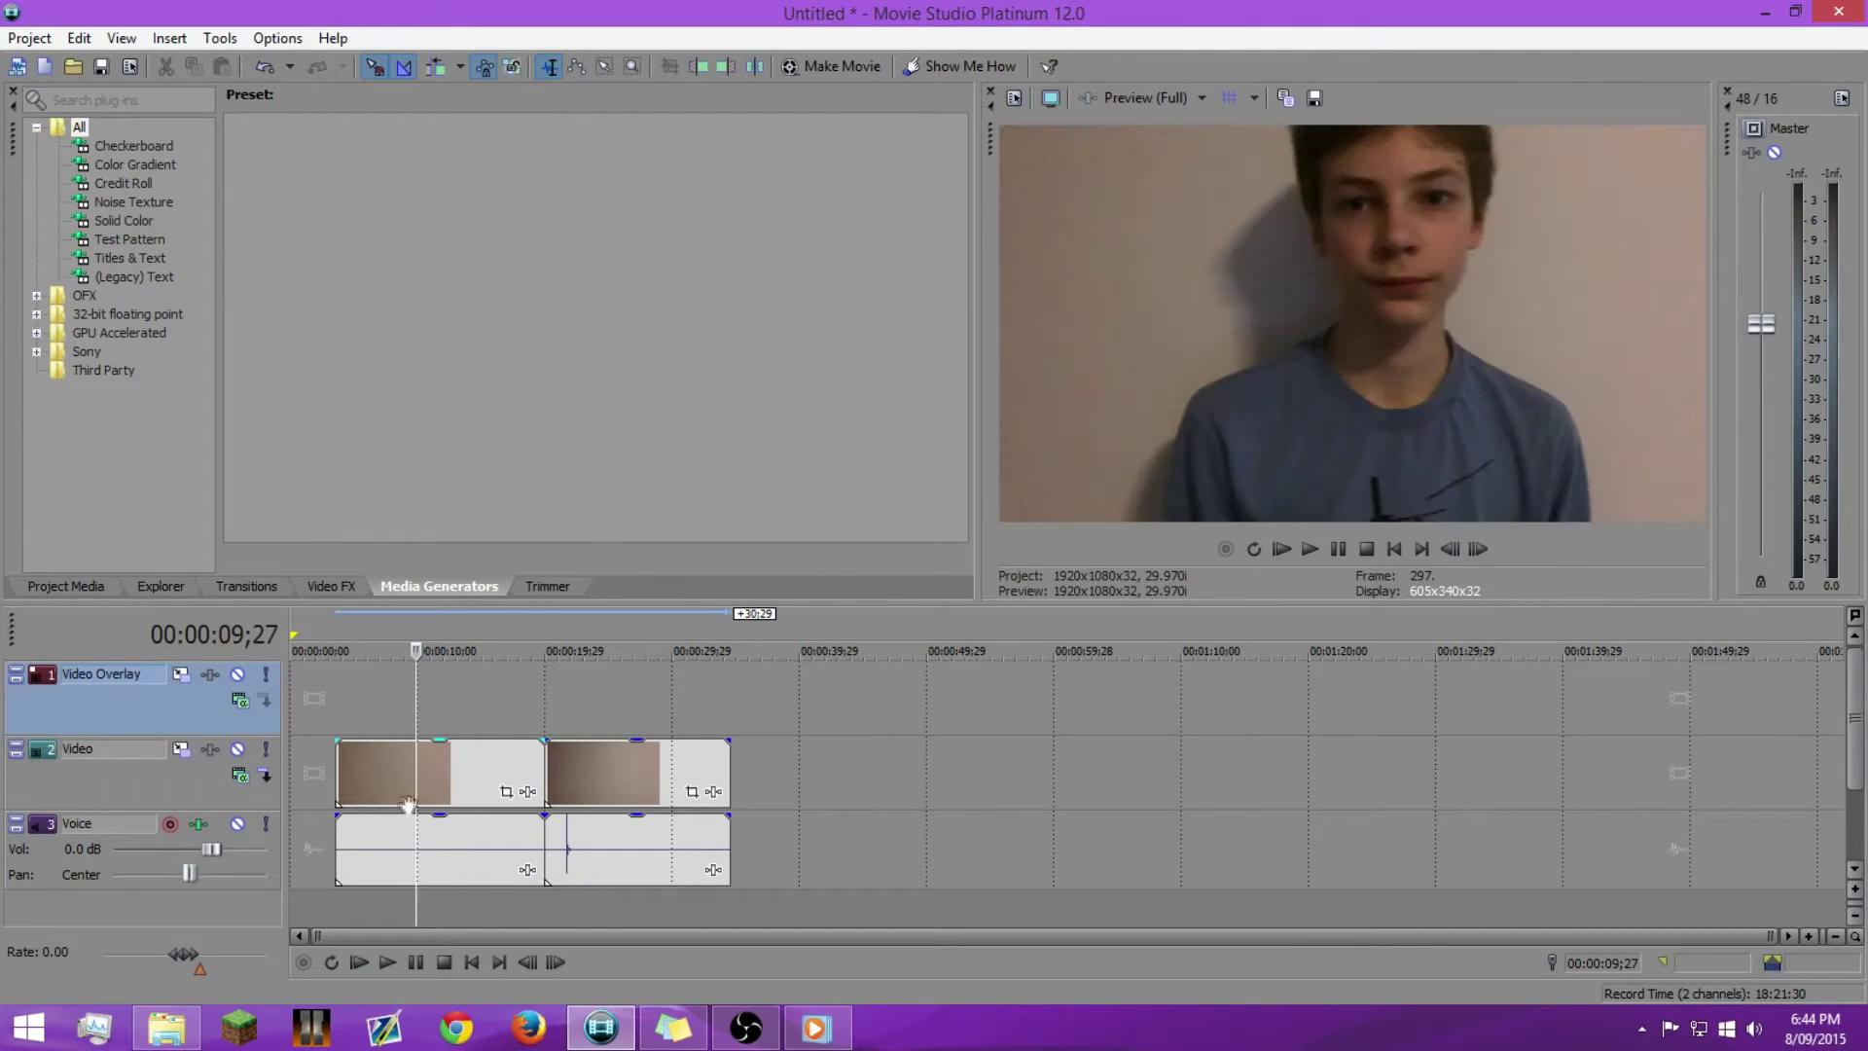
# - Separate the clips' audio from their video and delete the first clip's audio from the Voice track
pyautogui.click(463, 846)
pyautogui.click(576, 759)
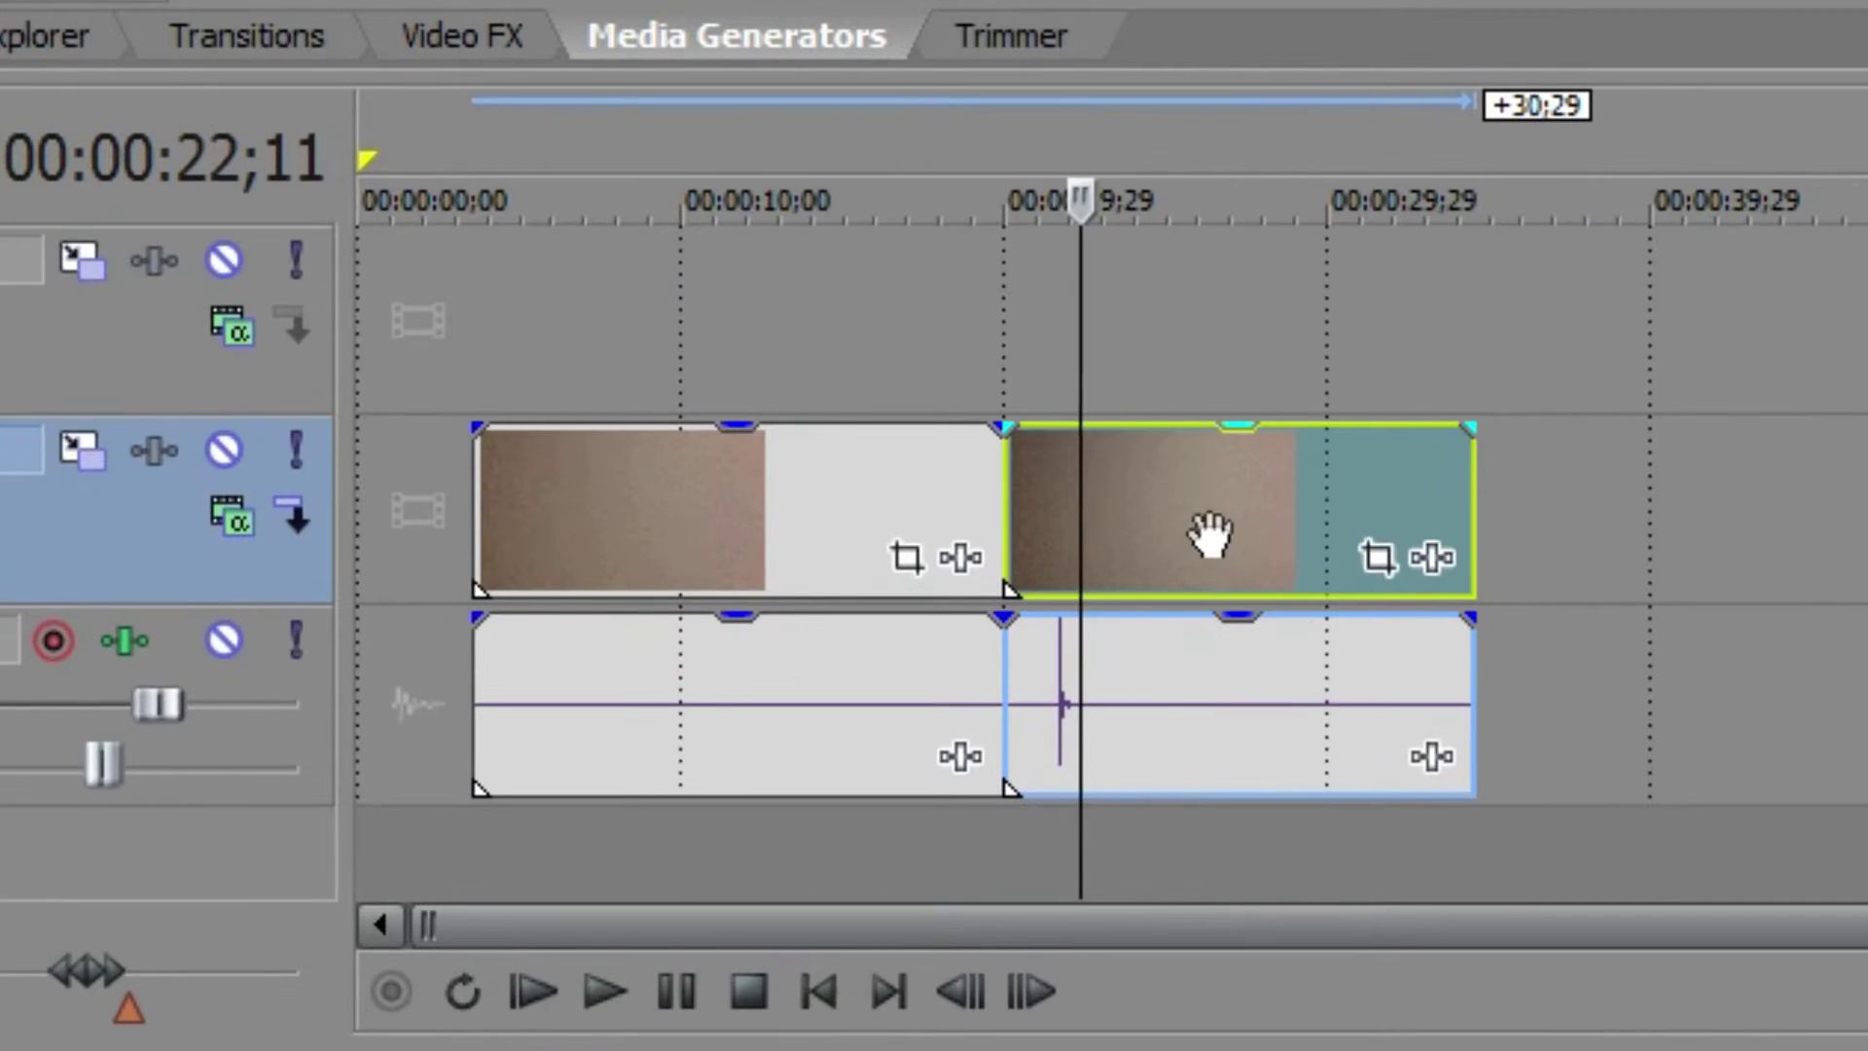
pyautogui.click(629, 780)
pyautogui.click(1213, 527)
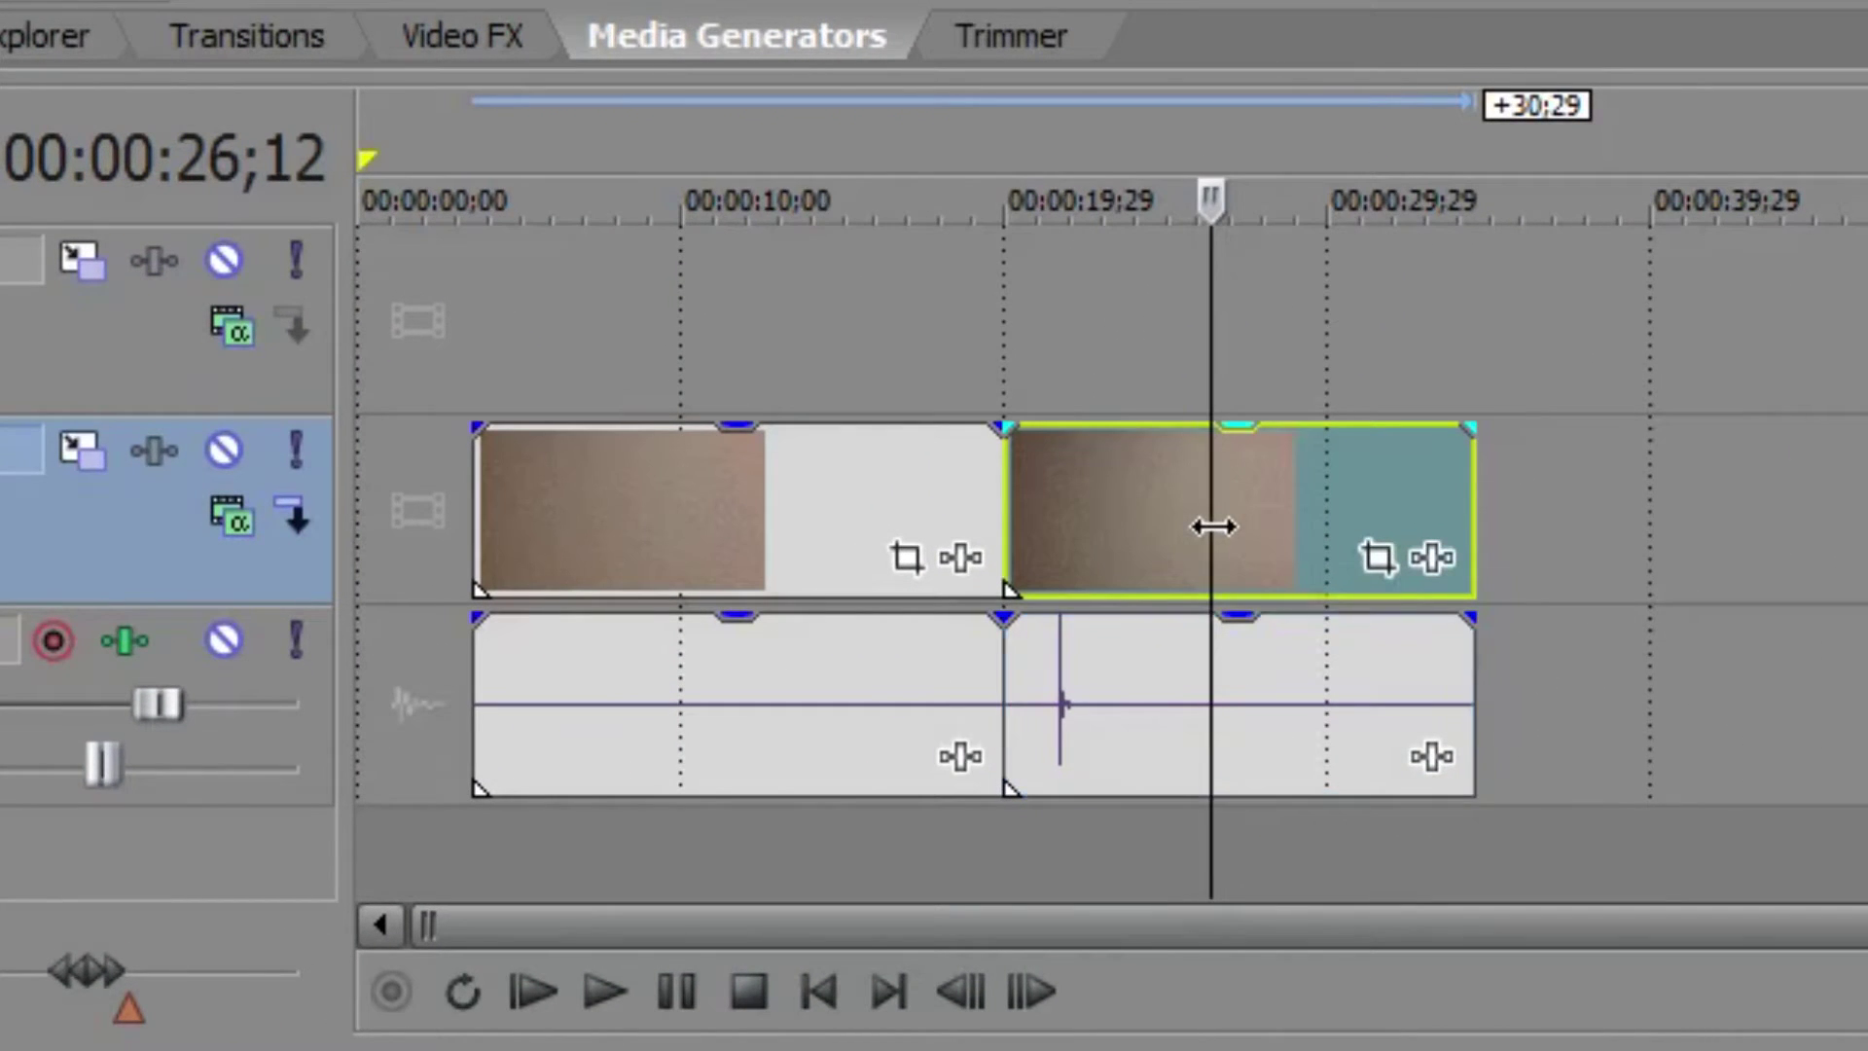
pyautogui.click(703, 450)
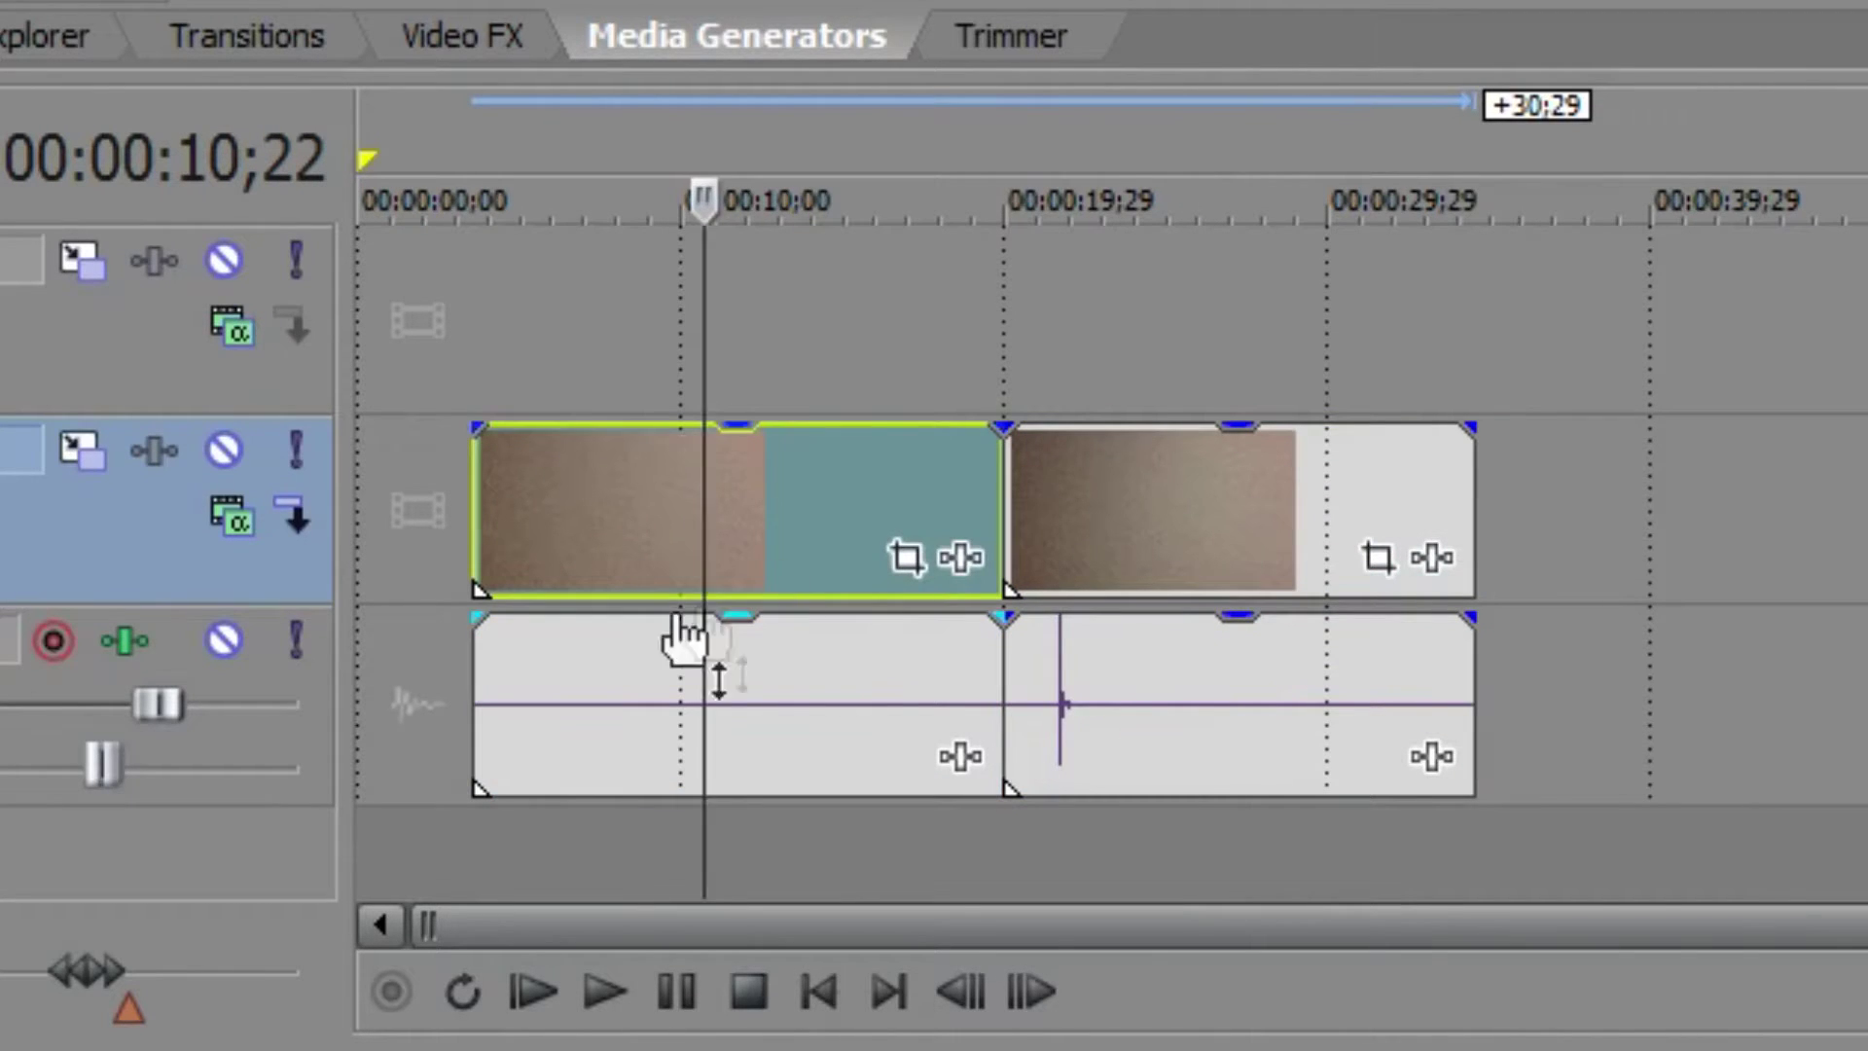
pyautogui.click(799, 652)
pyautogui.press('Delete')
# - Delete the second clip's audio from the Voice track and reduce the empty track's height
pyautogui.click(574, 724)
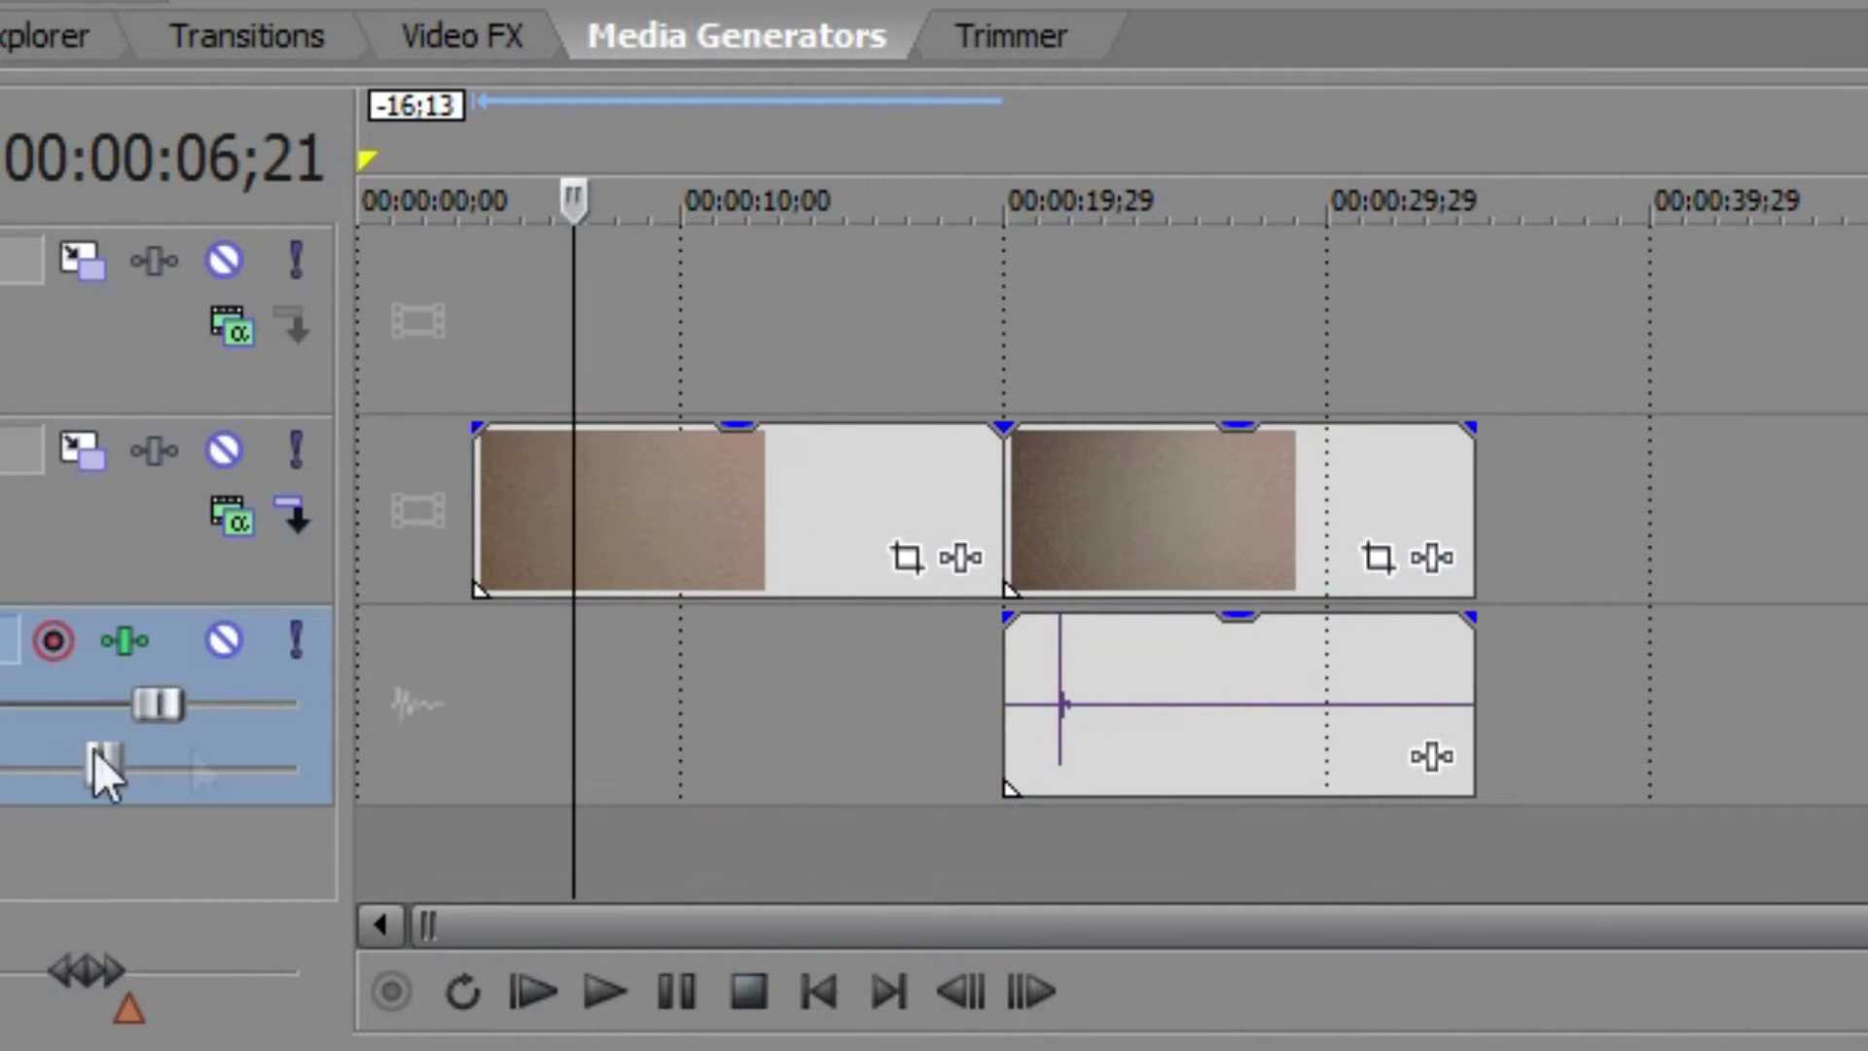
pyautogui.click(1204, 674)
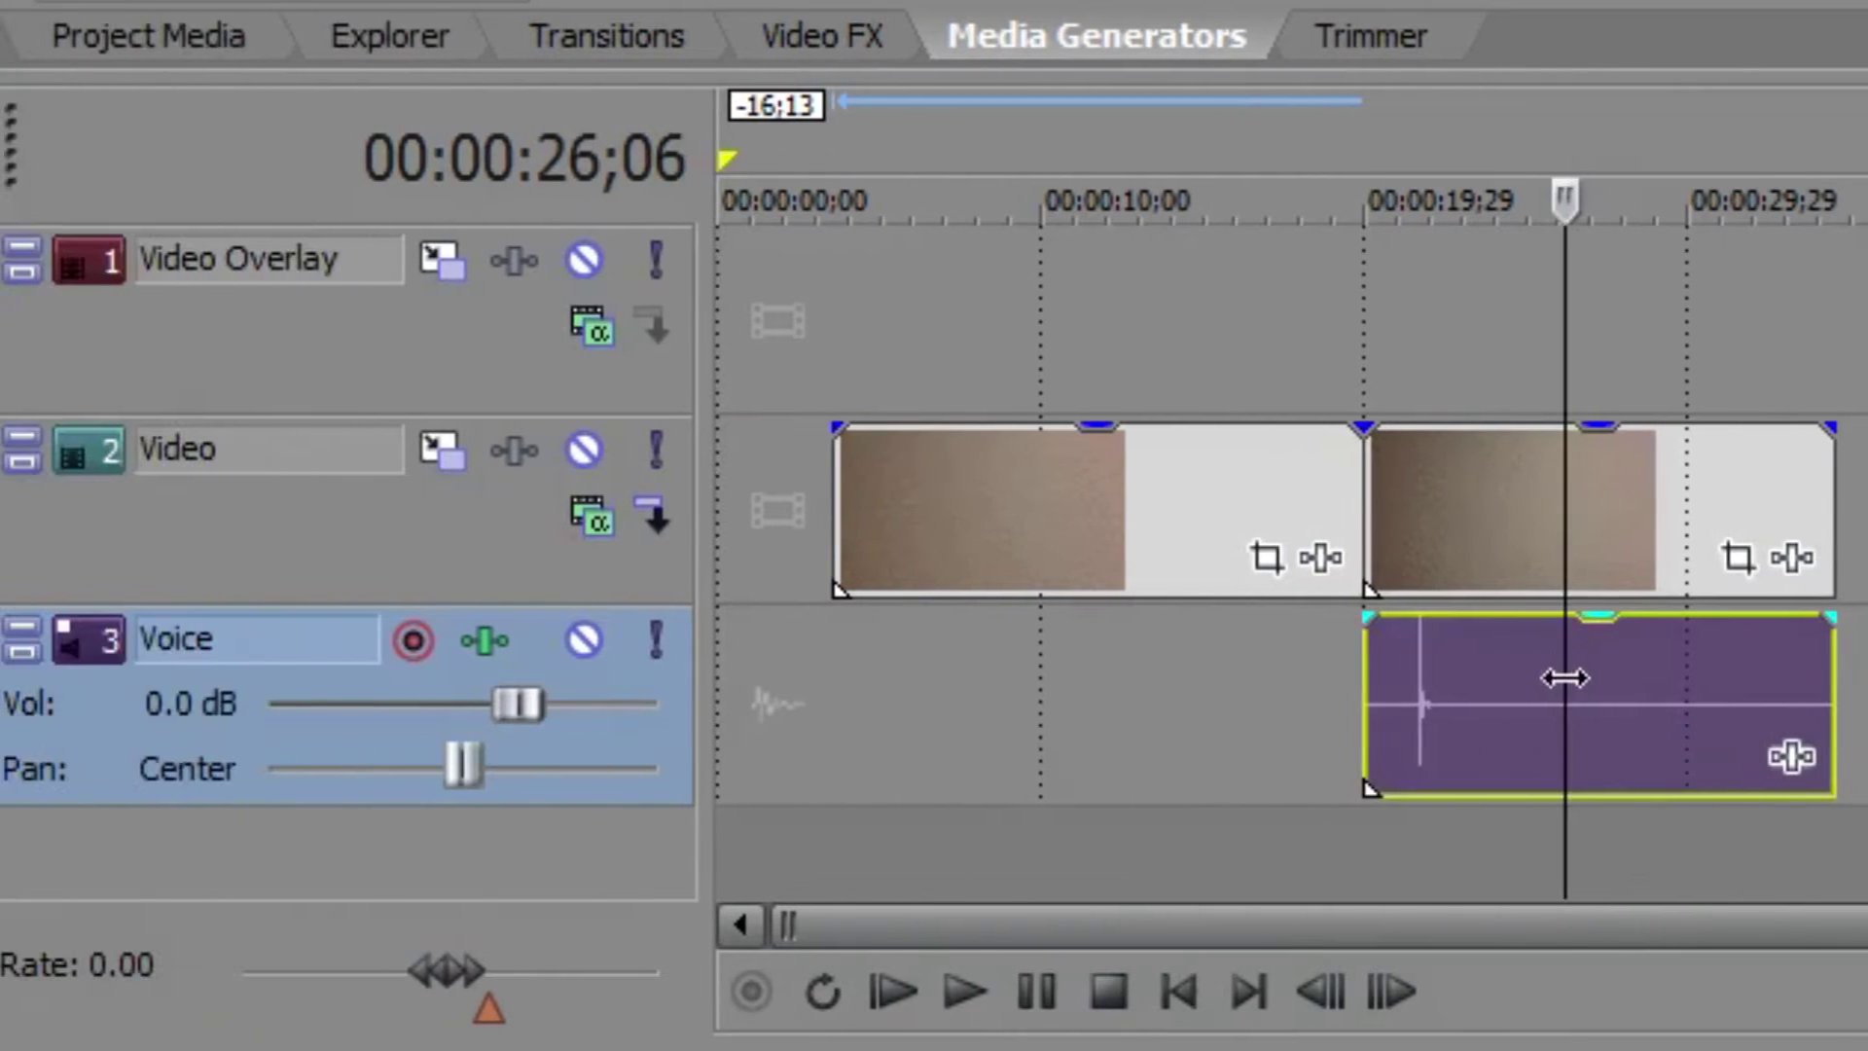
pyautogui.press('Delete')
pyautogui.moveTo(283, 808); pyautogui.dragTo(321, 694)
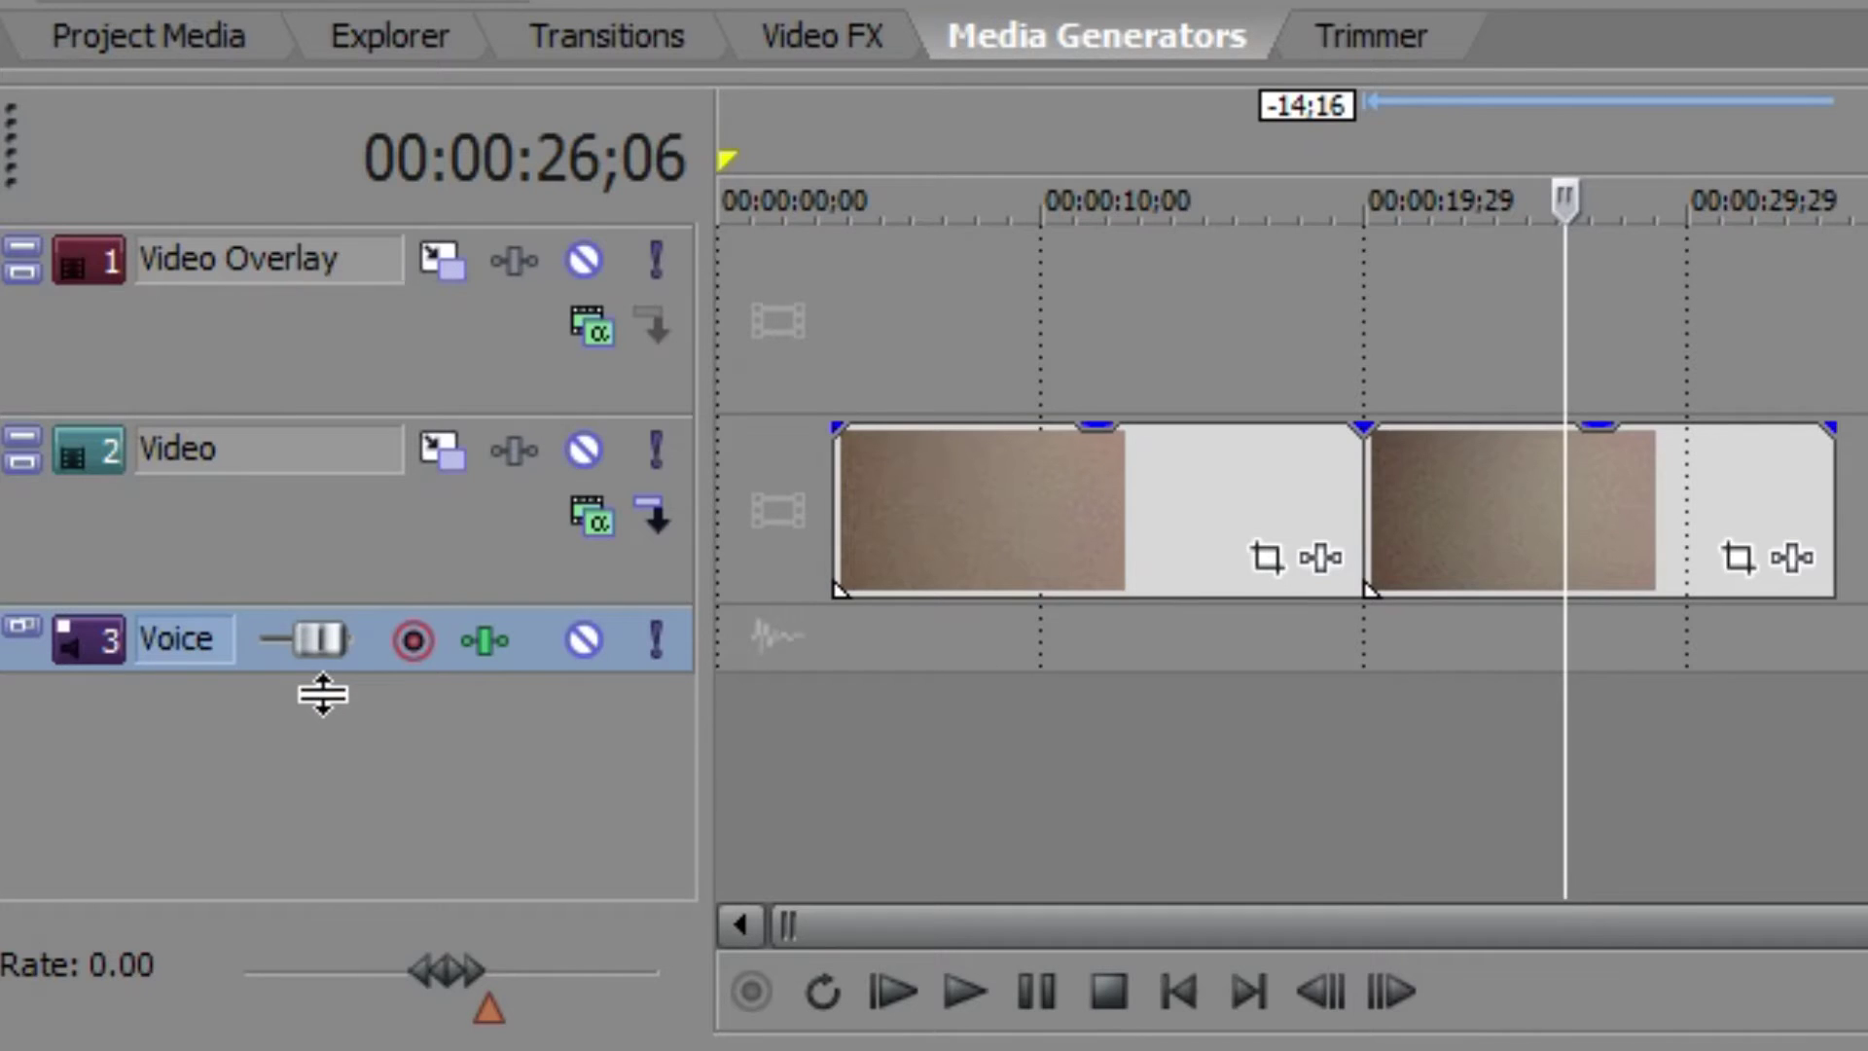
# - Save the project in the Documents library as "motion track tutorial"
pyautogui.click(1064, 717)
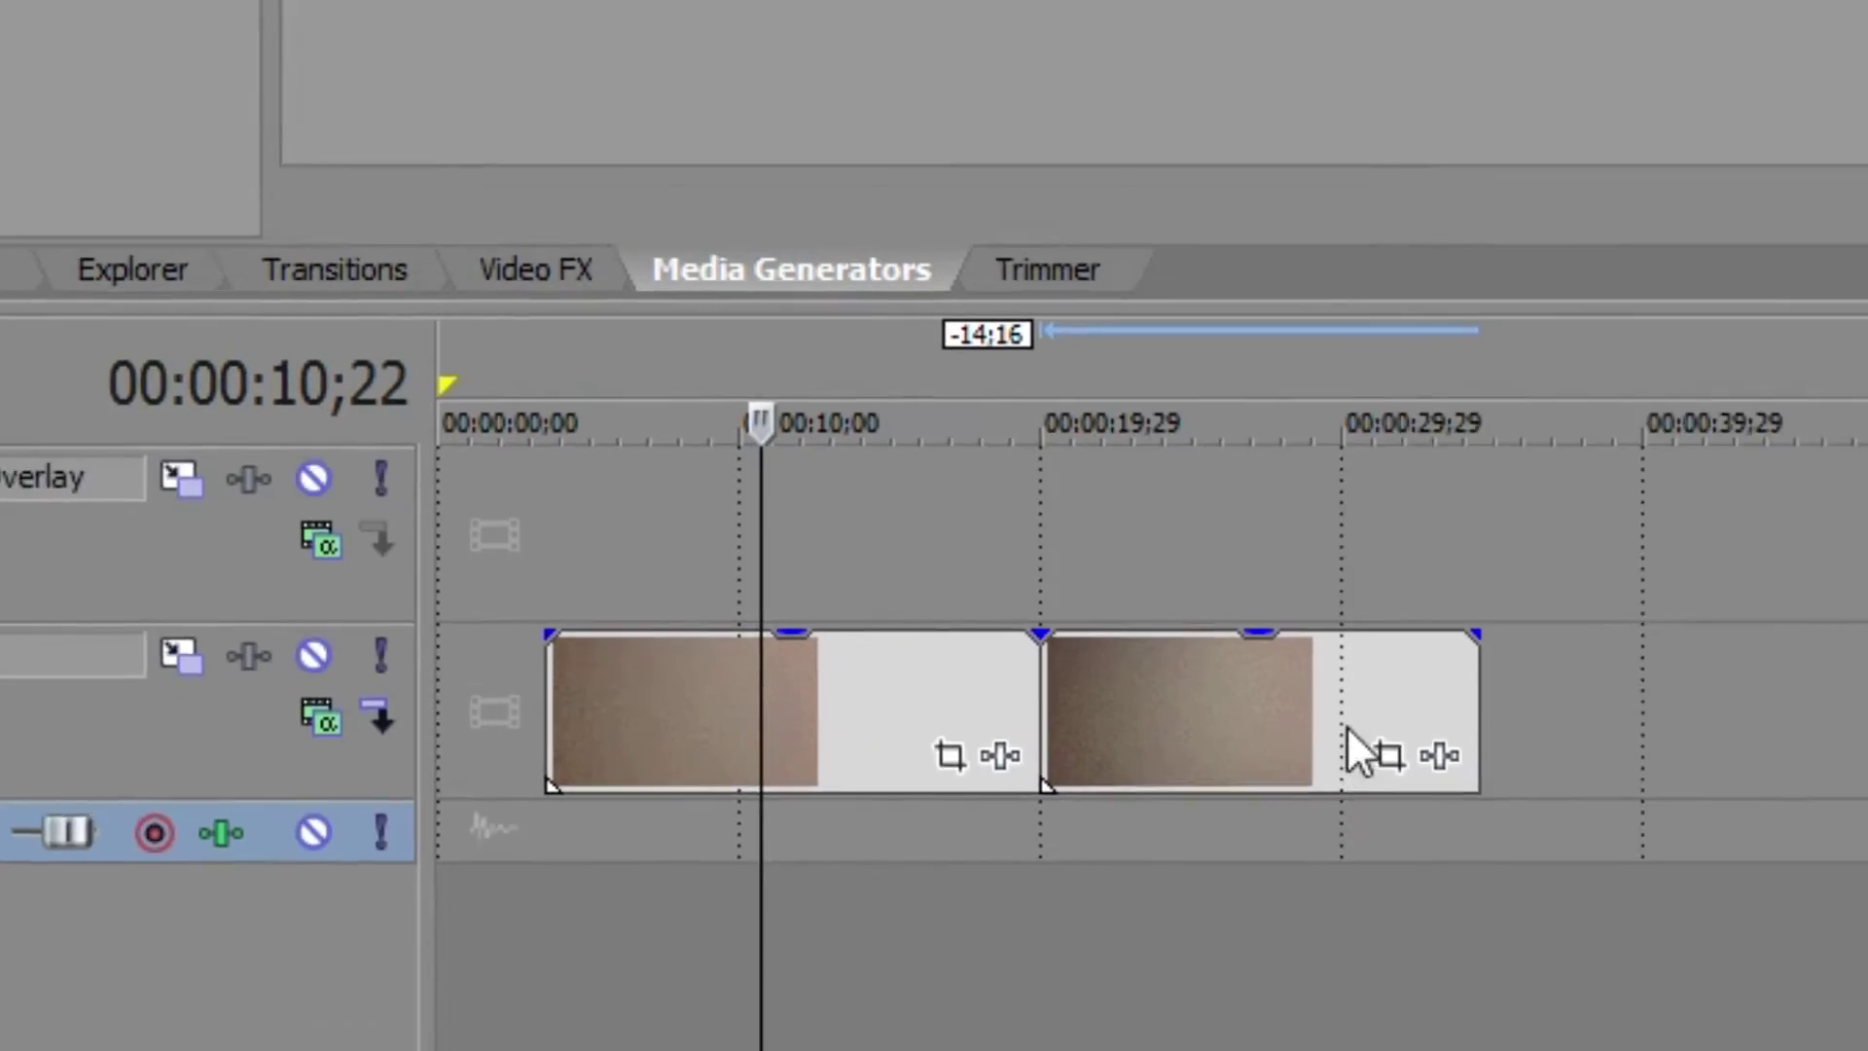
pyautogui.hotkey('ctrl', 's')
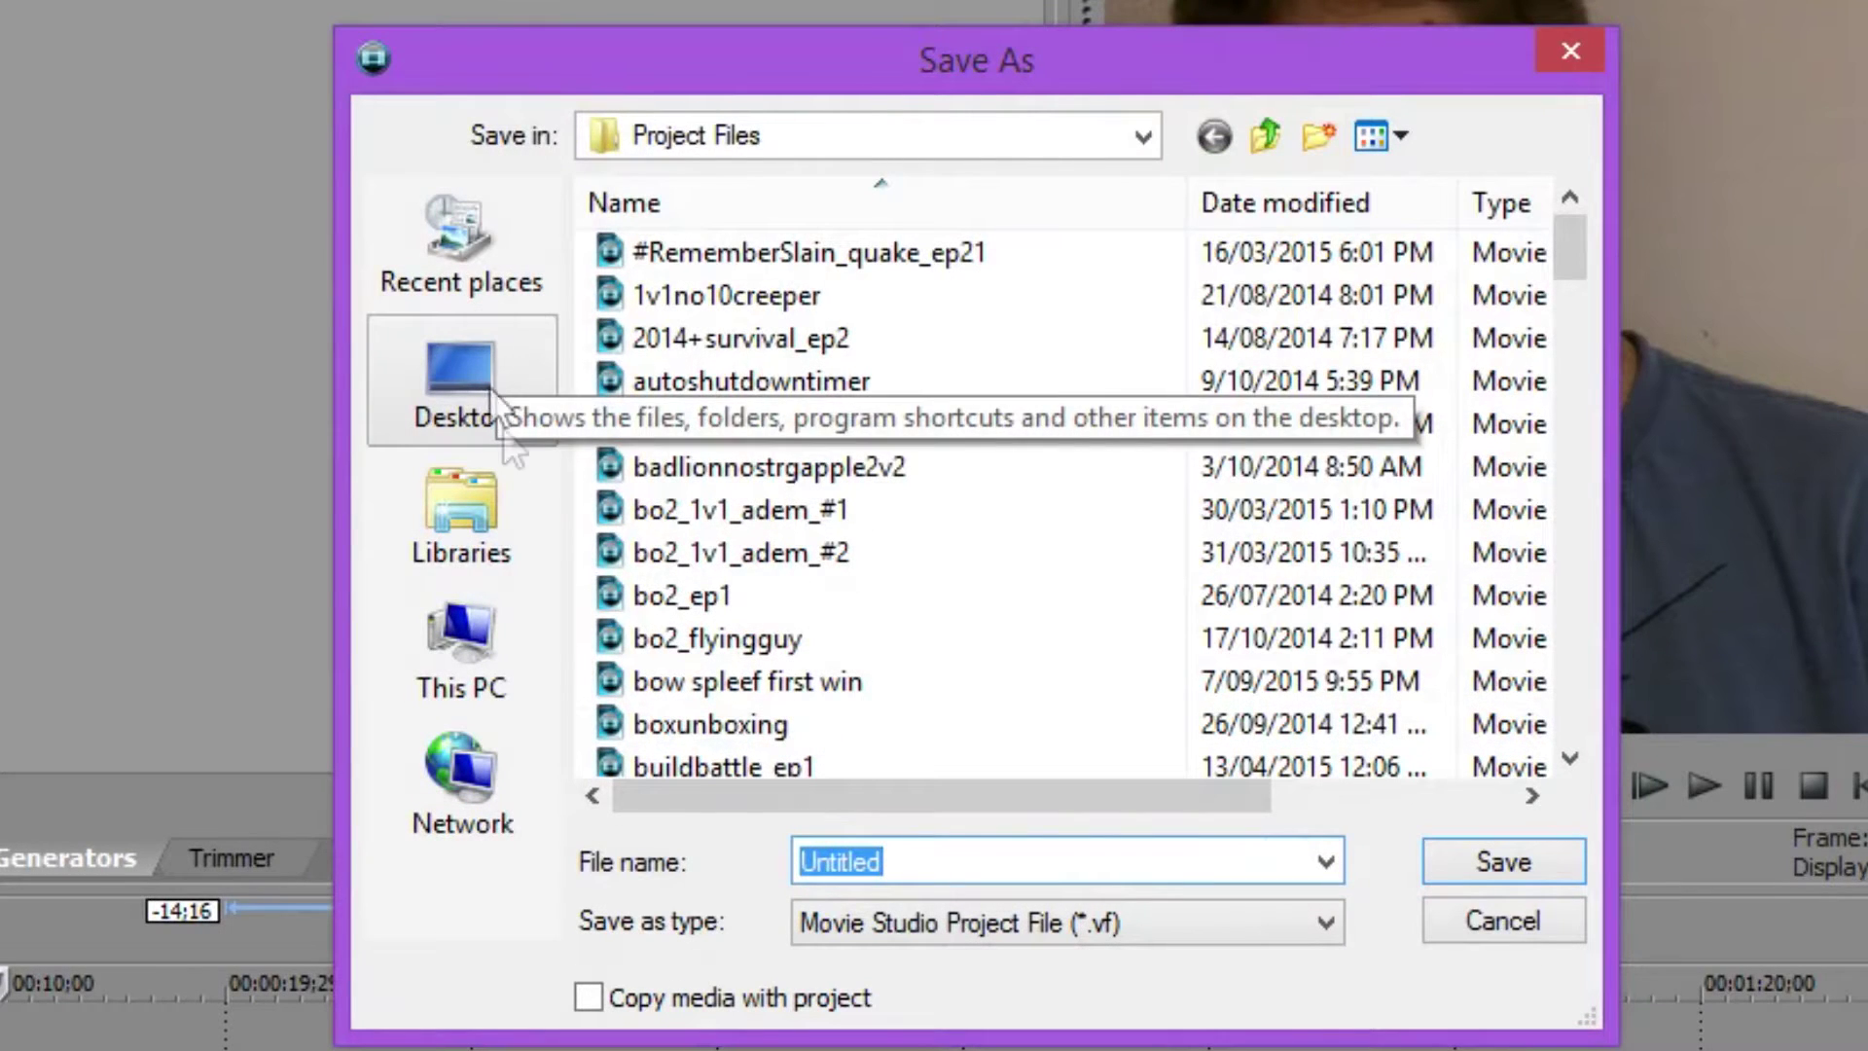
pyautogui.click(483, 512)
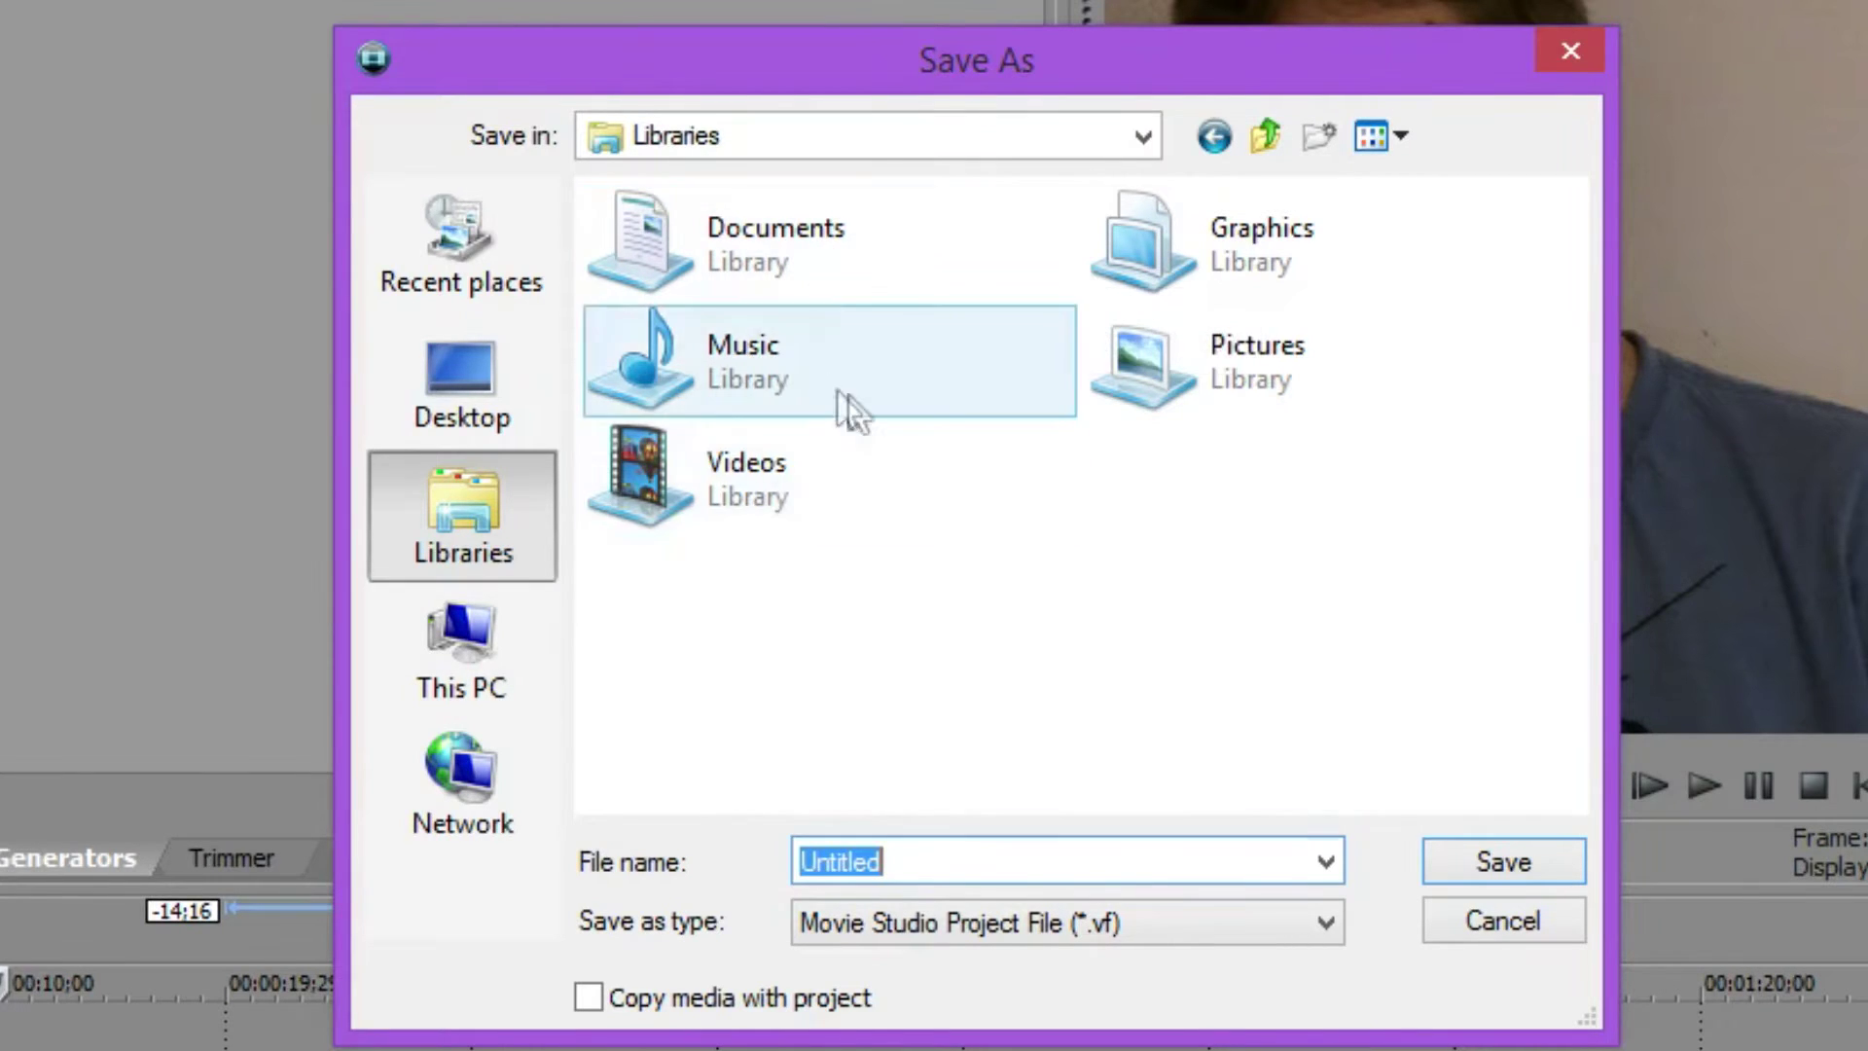
pyautogui.doubleClick(801, 258)
pyautogui.doubleClick(1014, 856)
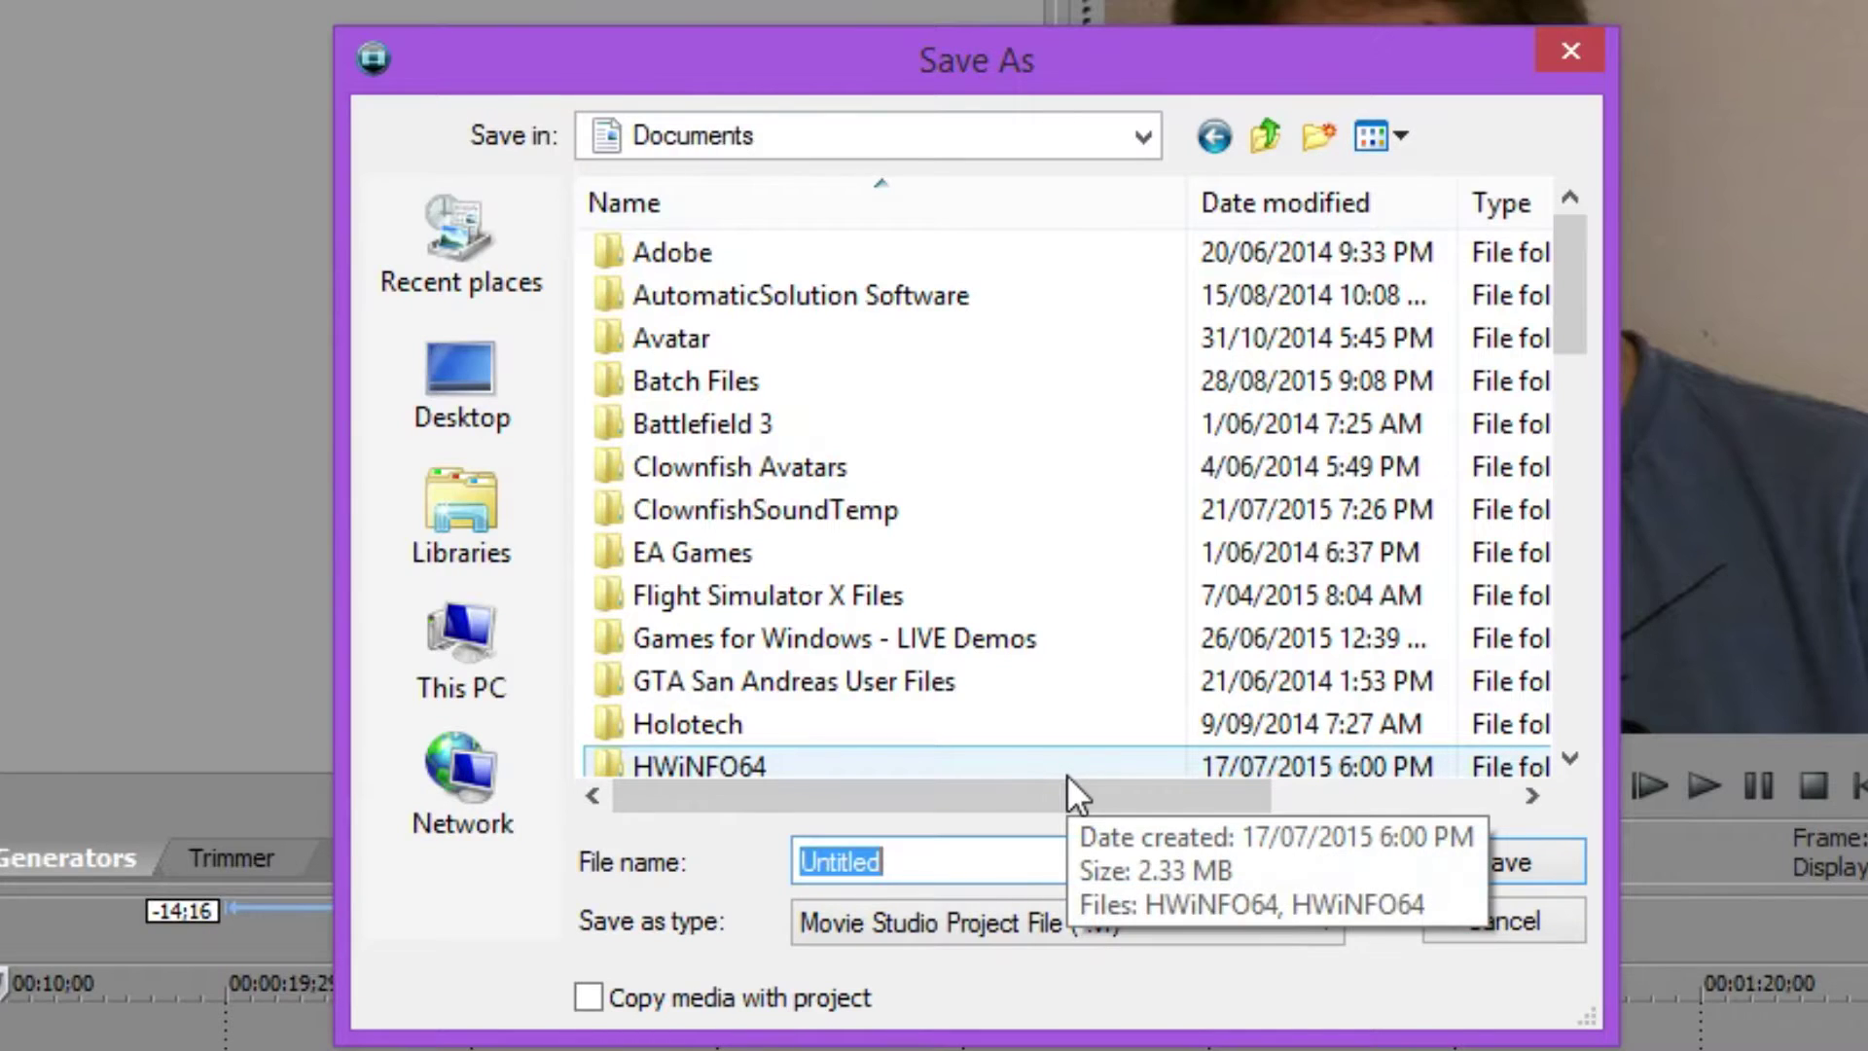
pyautogui.write('motion track tutorial')
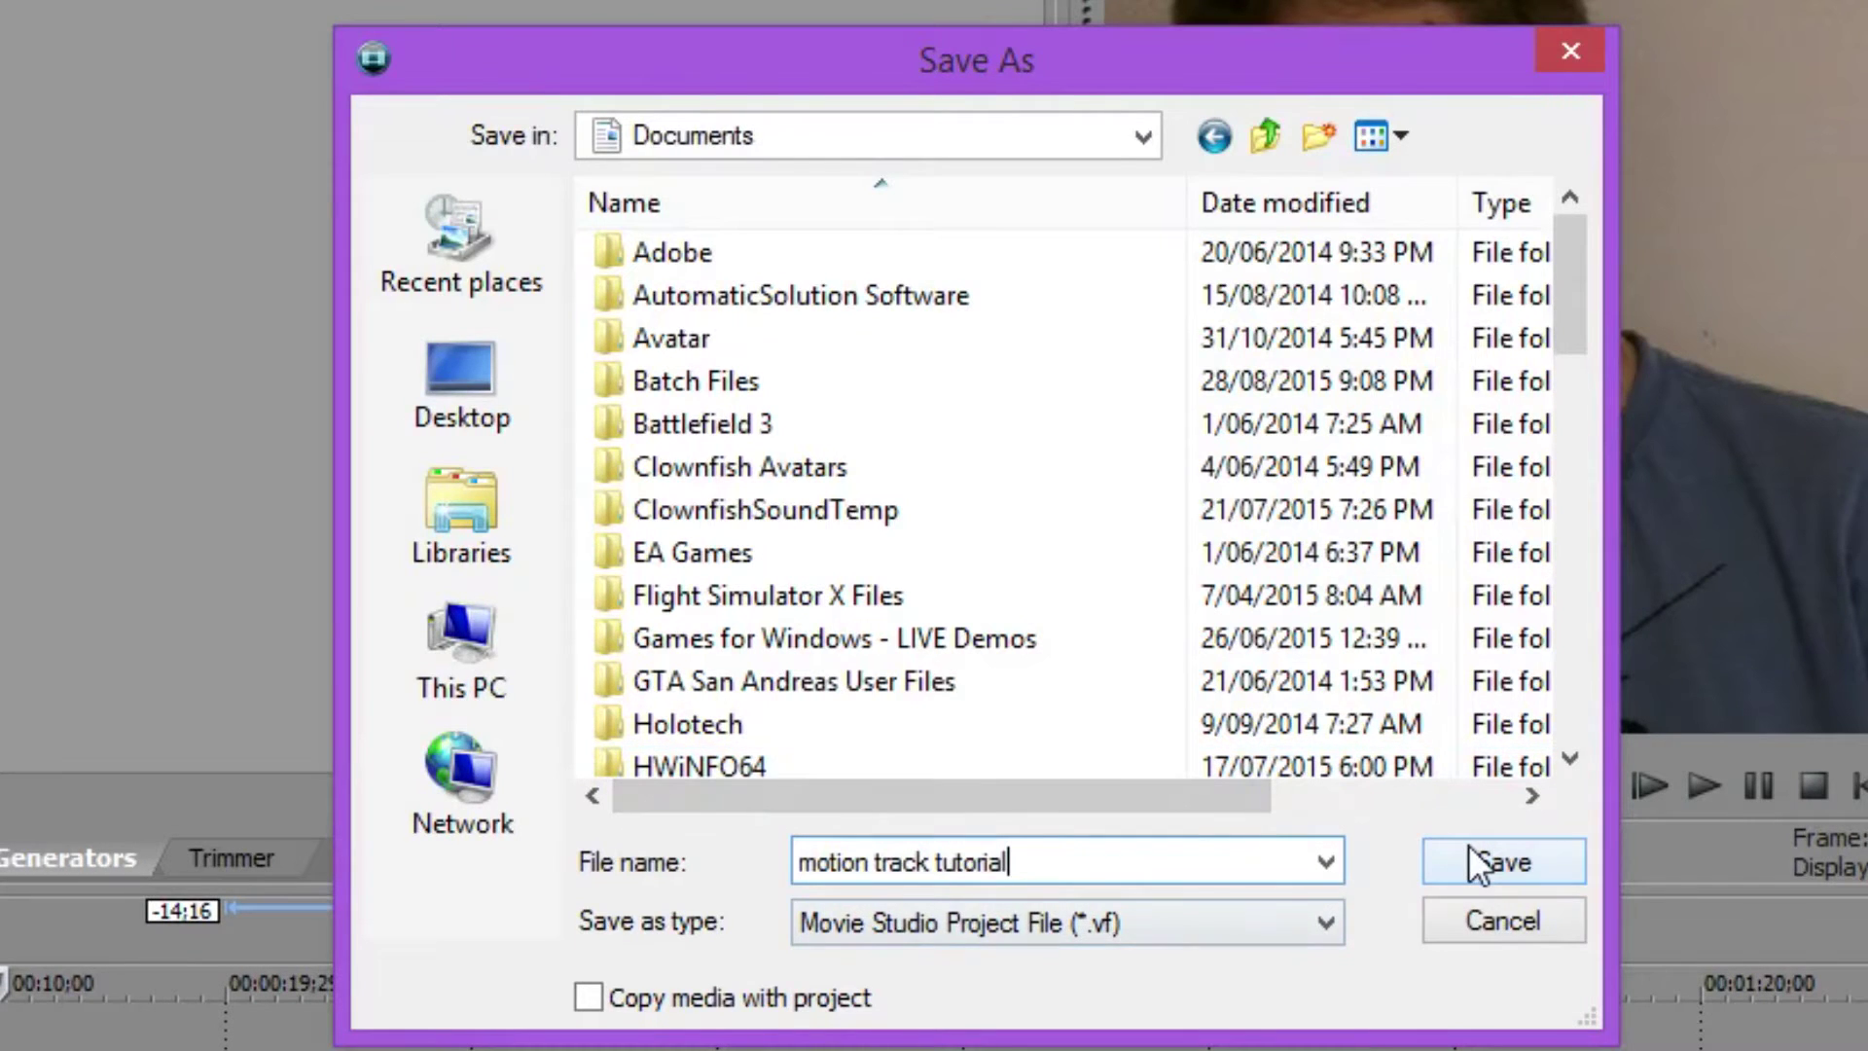
pyautogui.click(1471, 858)
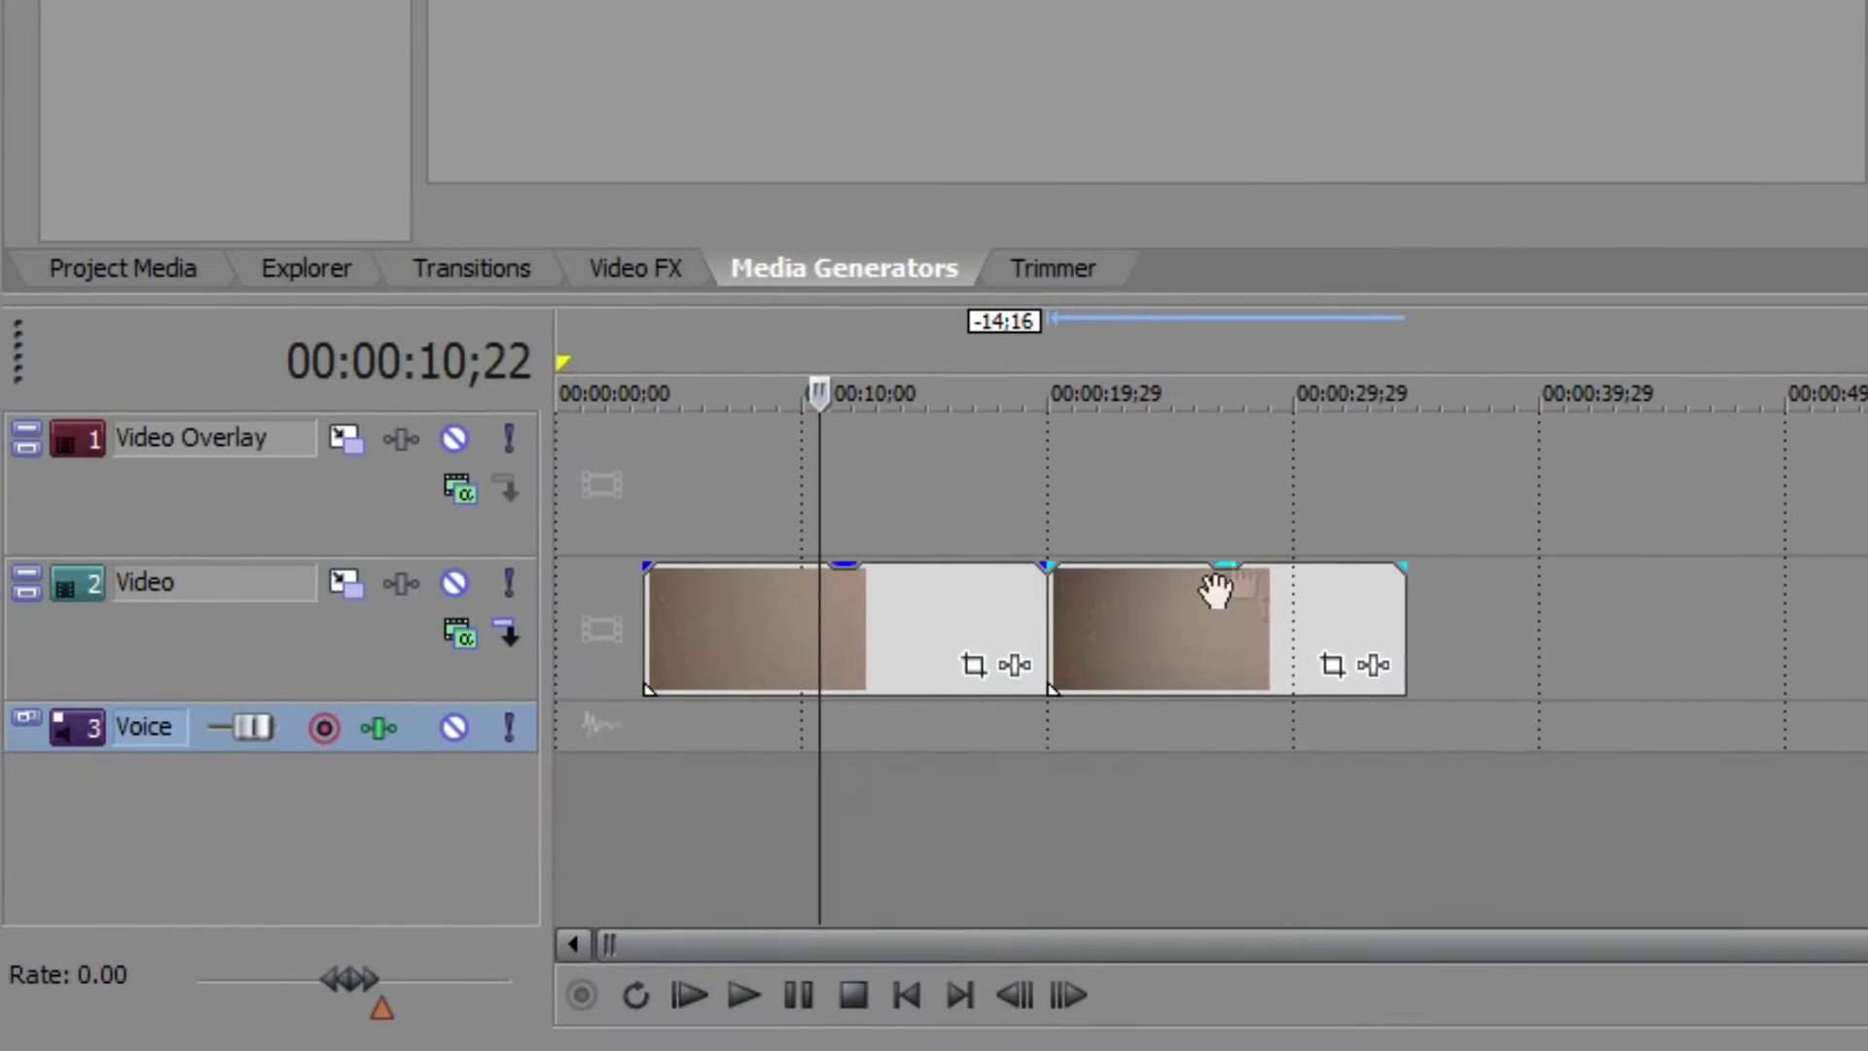
# - Trim the beginning of the first clip on the Video track so it starts at 00:00:06;26
pyautogui.click(724, 593)
pyautogui.click(1153, 637)
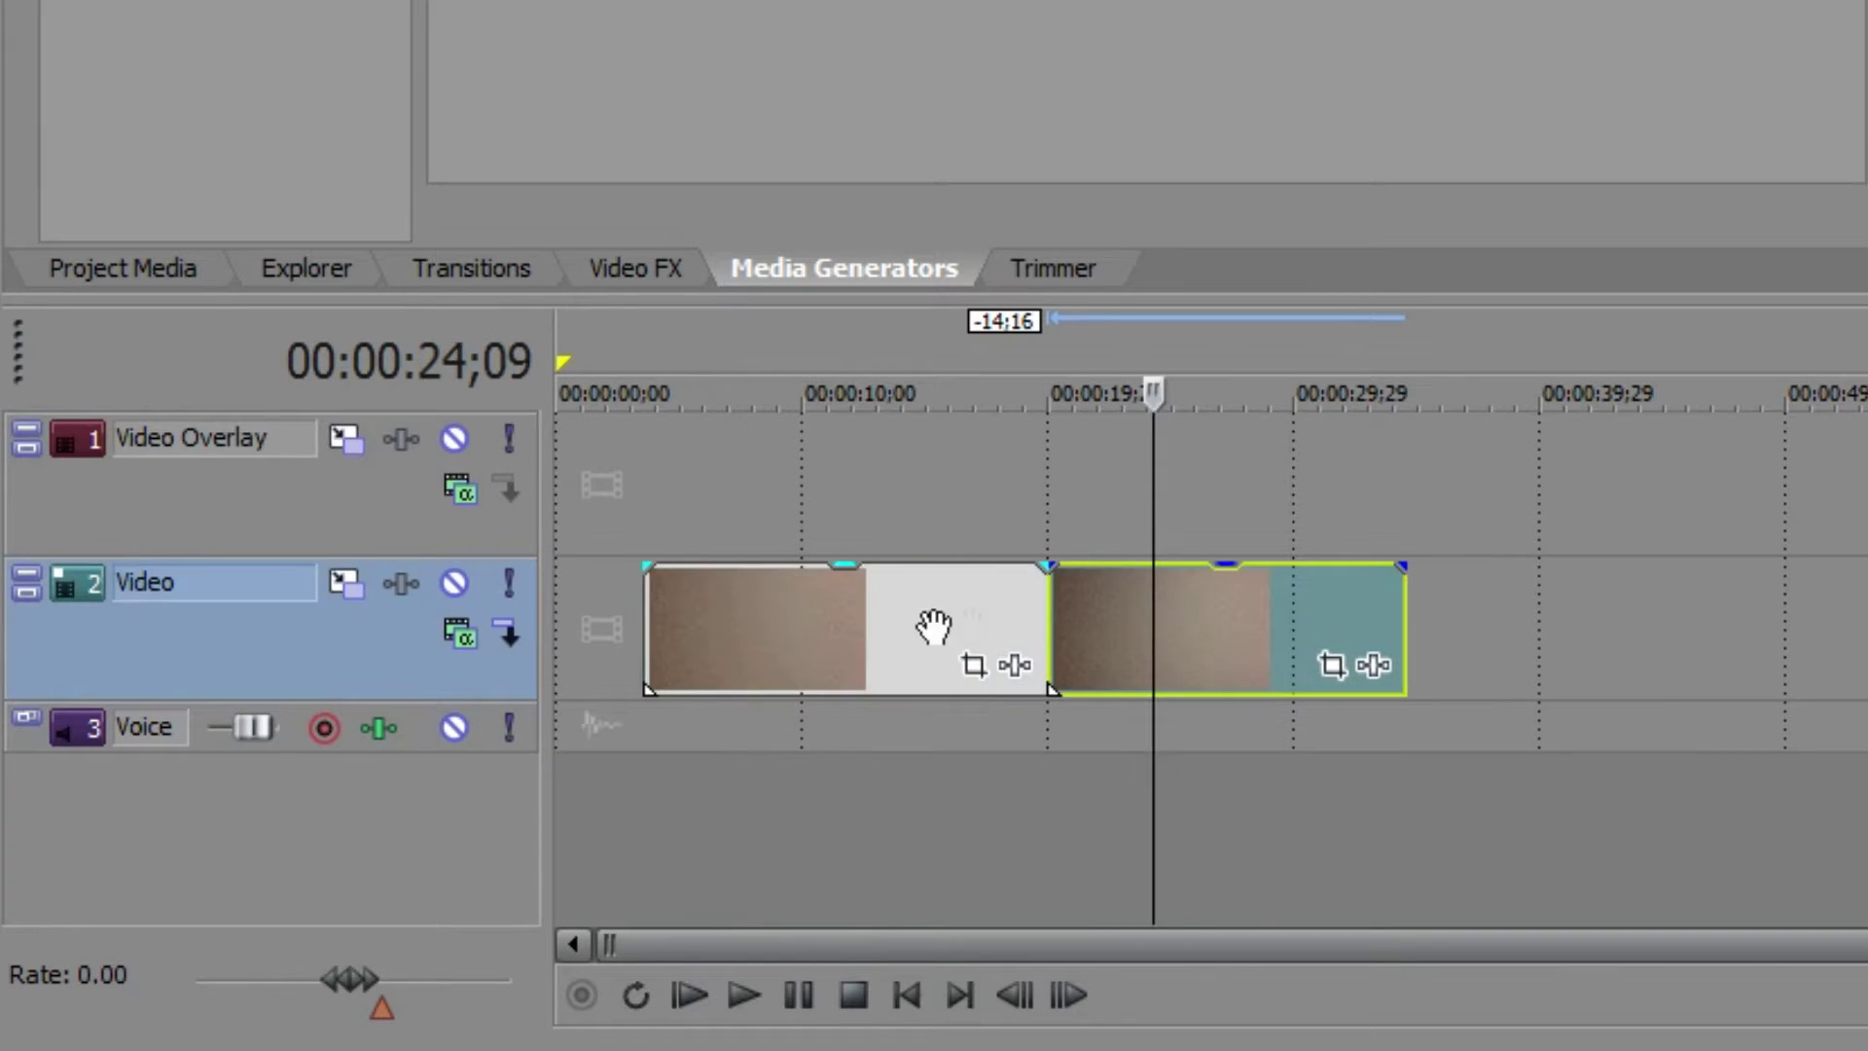
pyautogui.click(726, 639)
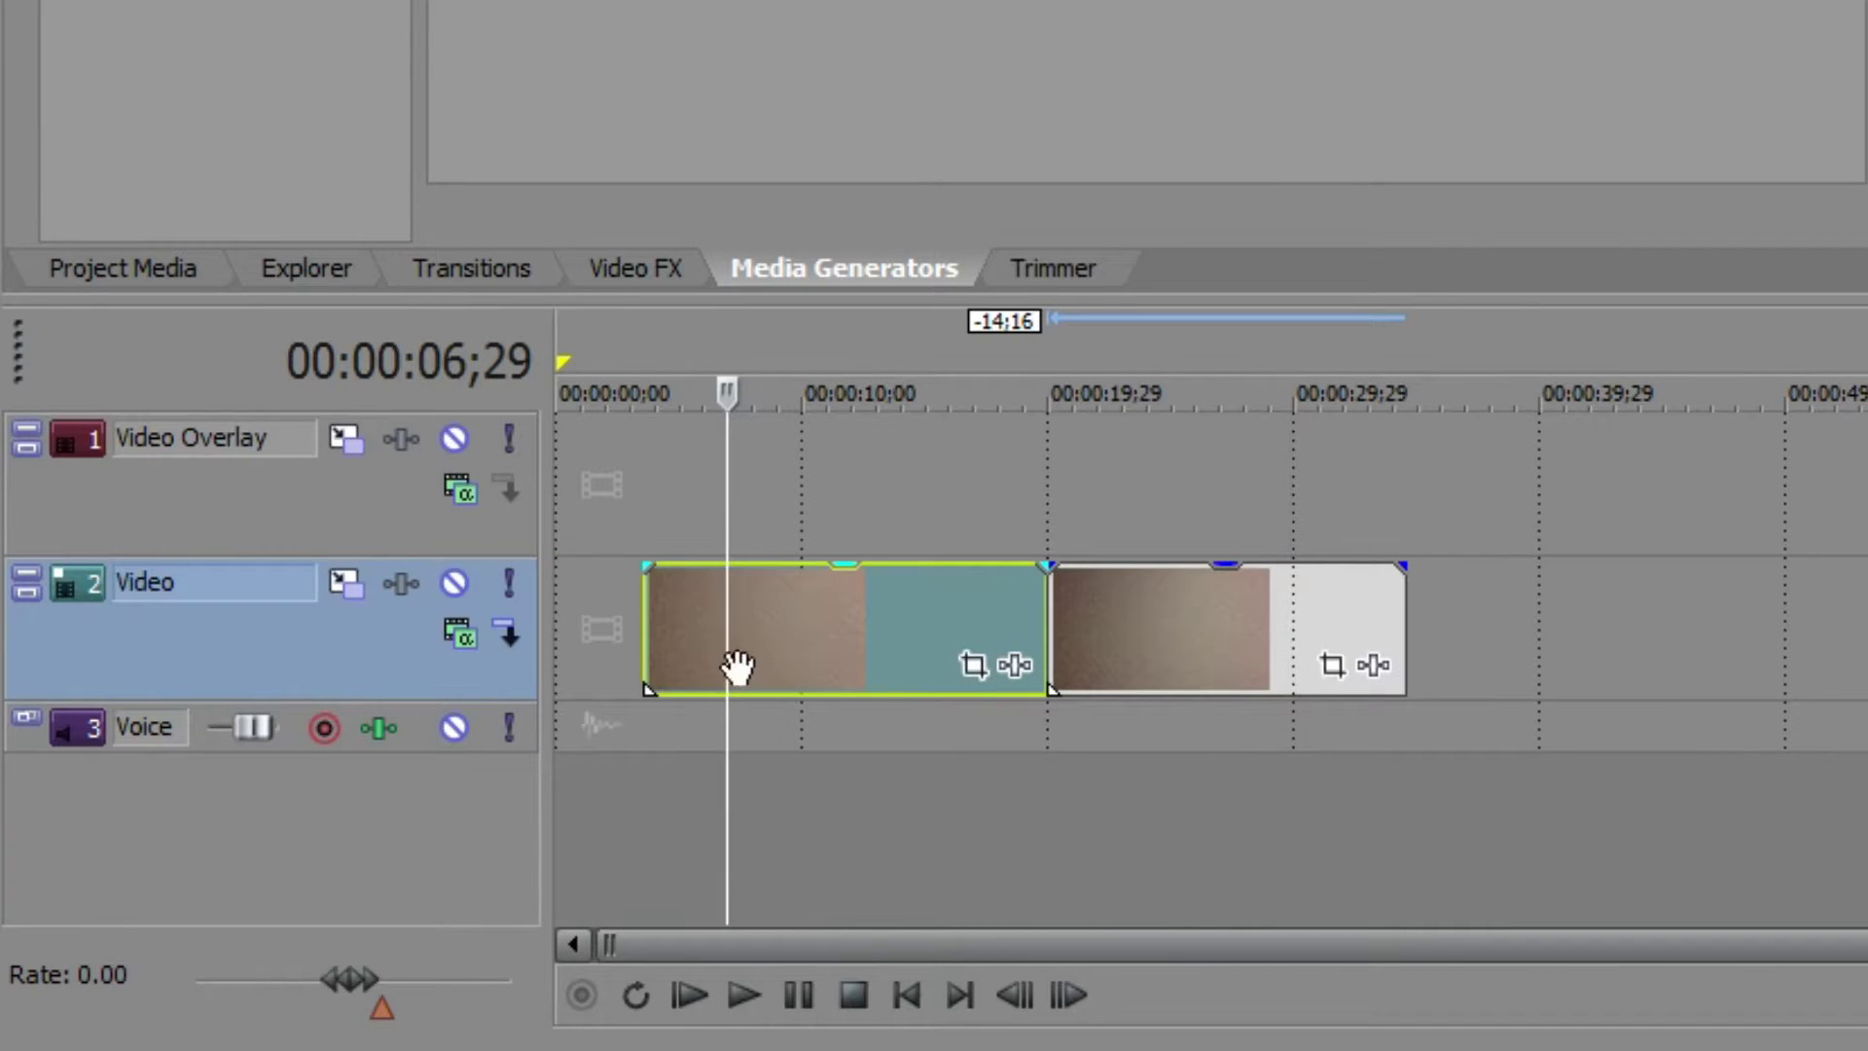
pyautogui.moveTo(647, 639); pyautogui.dragTo(734, 654)
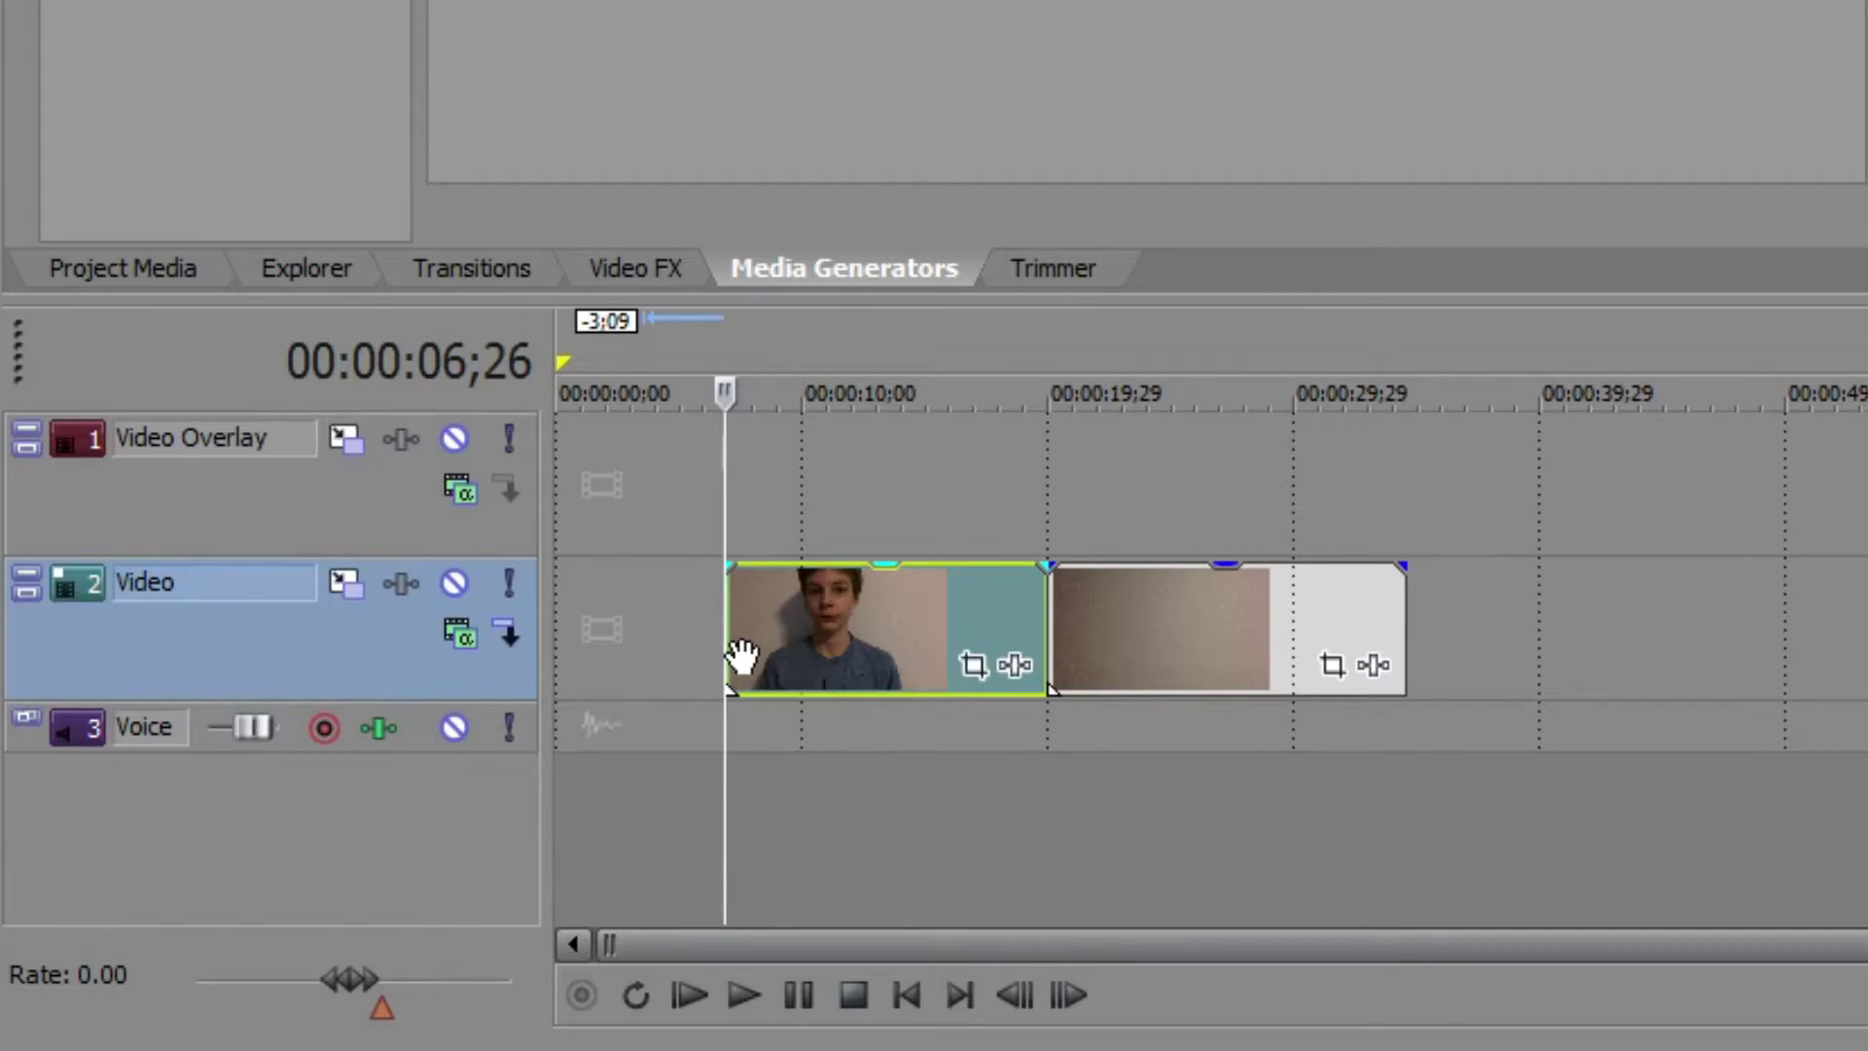
# - Trim the second clip on the Video track to start at 00:00:24;06 and end at 00:00:31;02
pyautogui.click(1130, 613)
pyautogui.click(1150, 616)
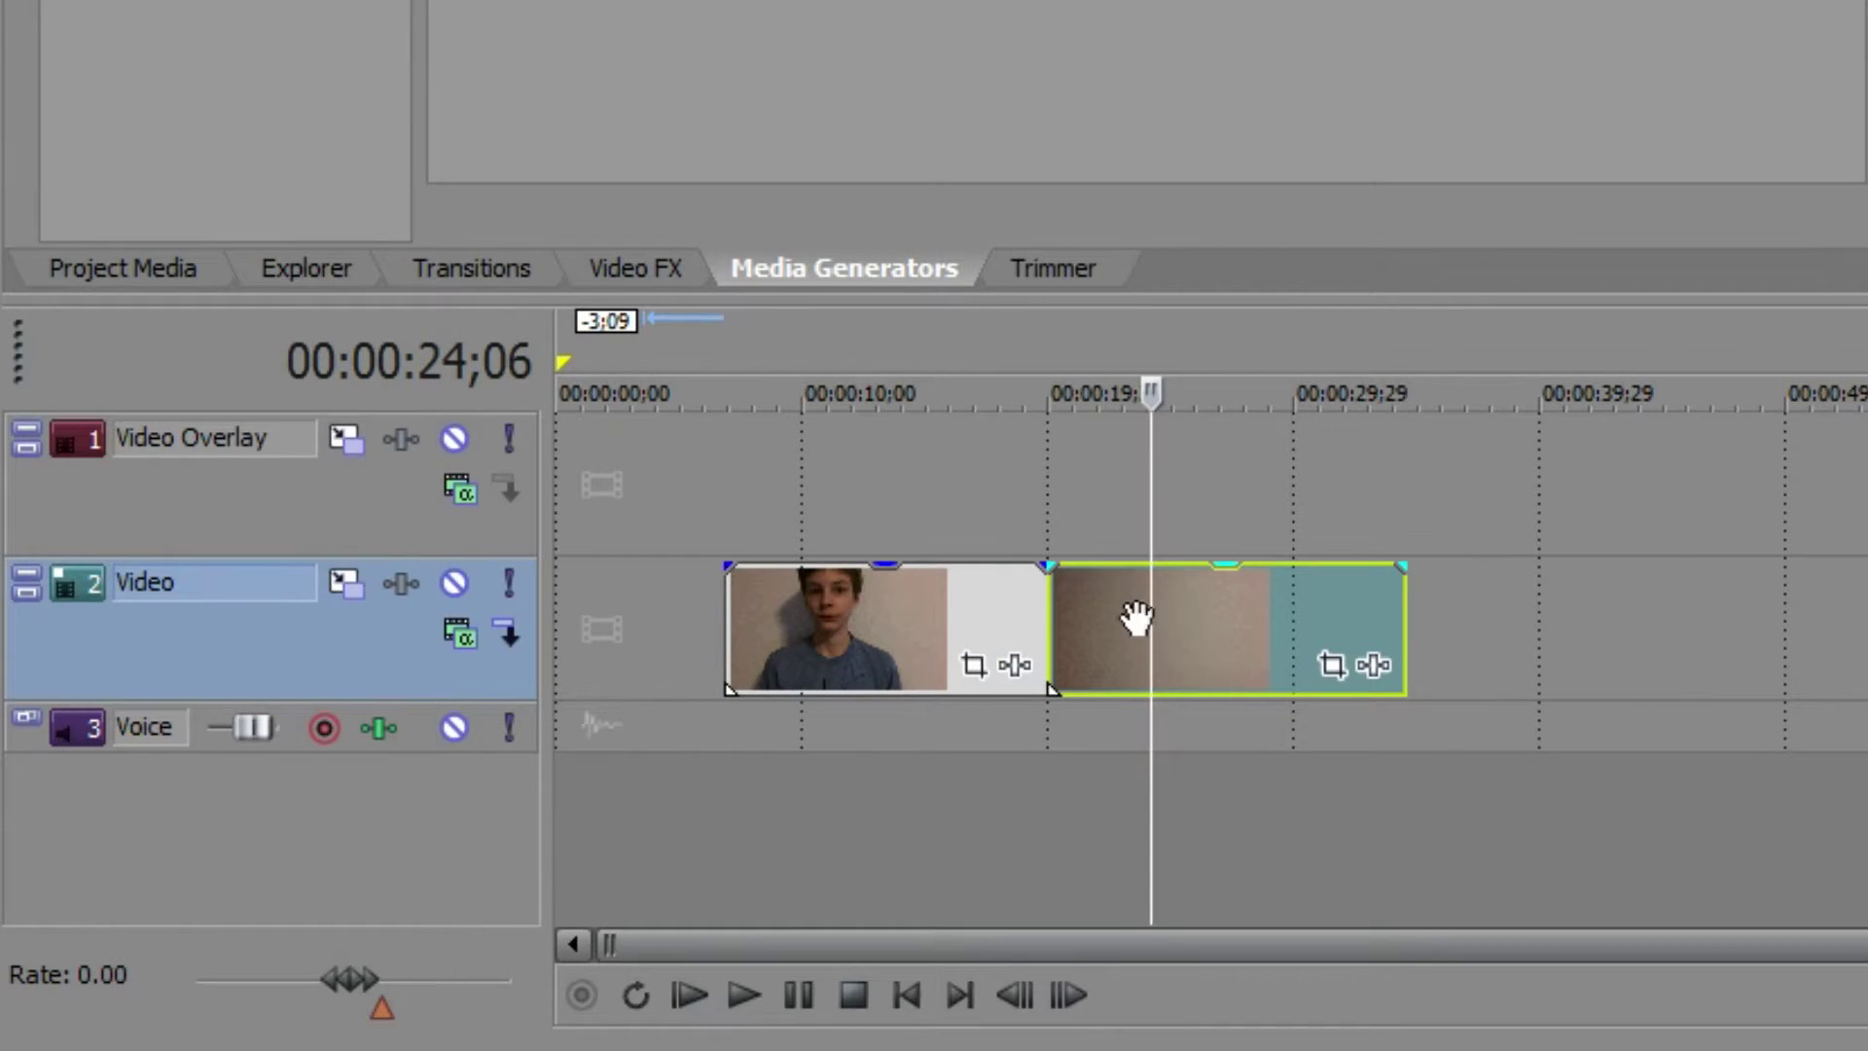
pyautogui.moveTo(1051, 616); pyautogui.dragTo(1154, 633)
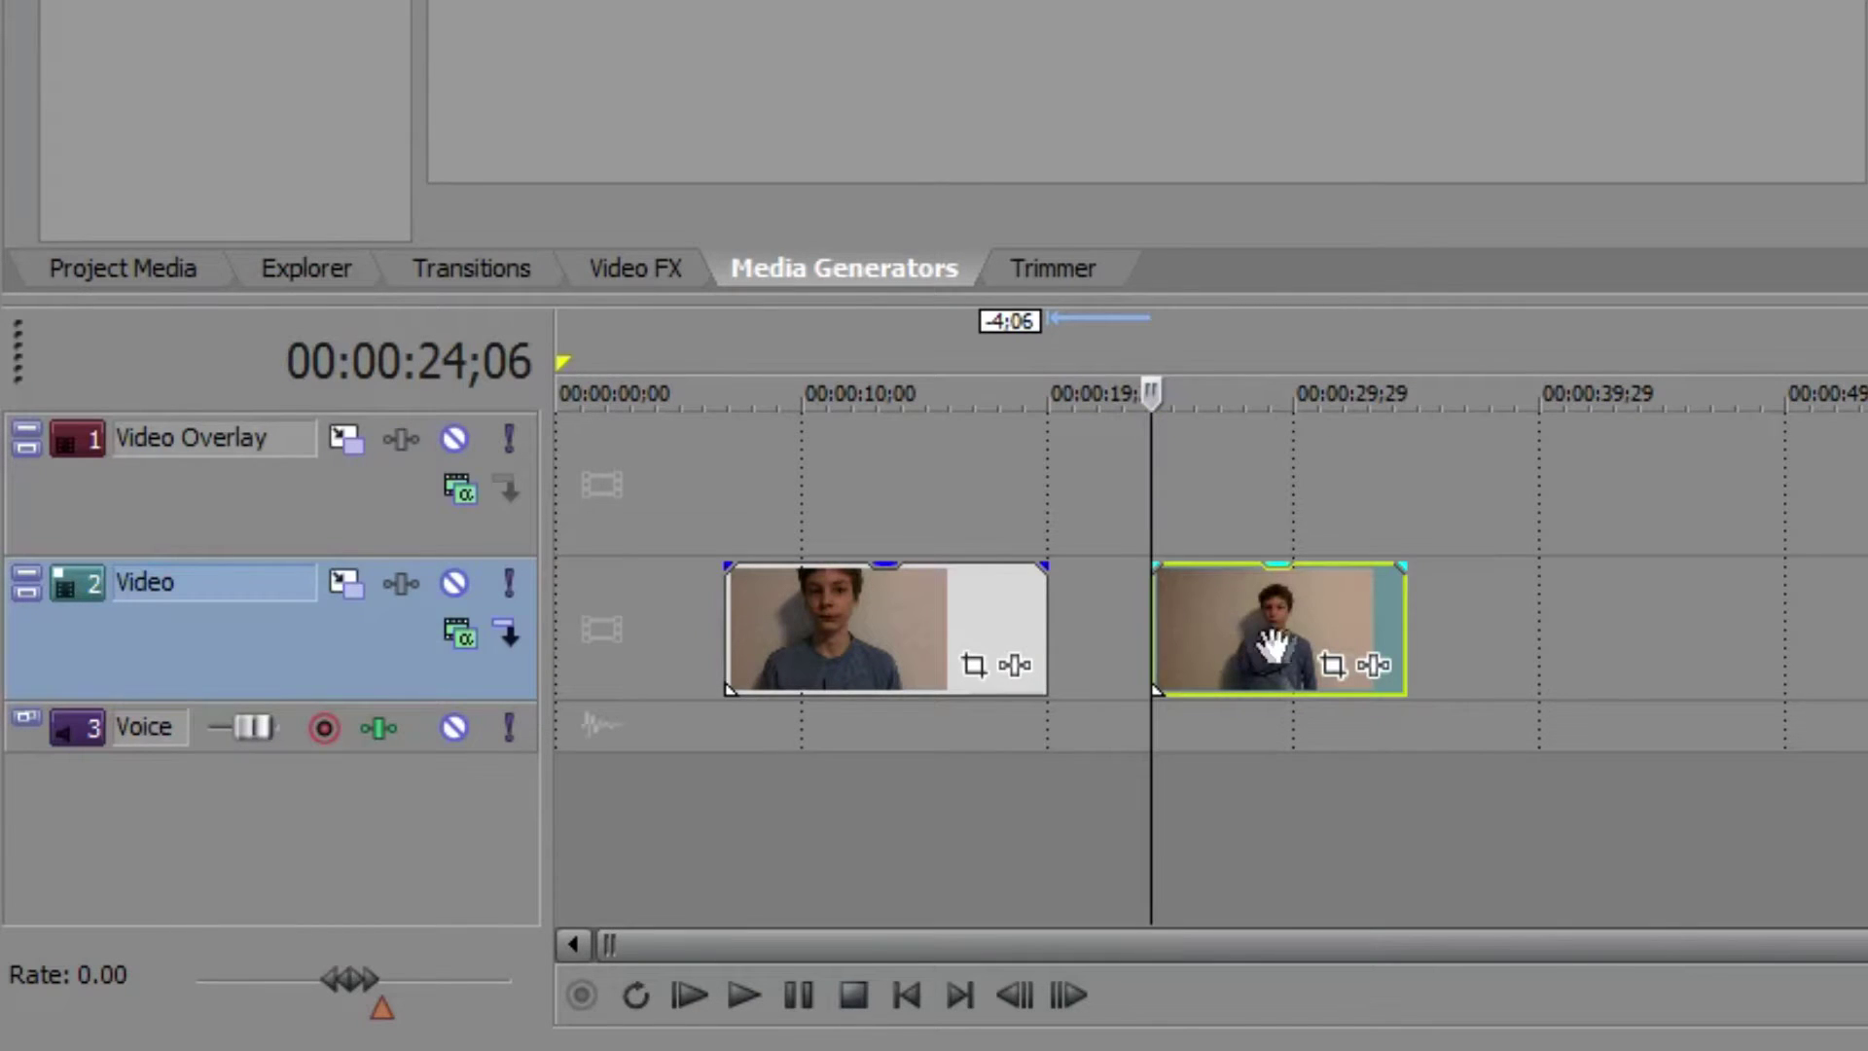
pyautogui.click(1364, 609)
pyautogui.click(1317, 625)
pyautogui.click(1342, 616)
pyautogui.click(1318, 616)
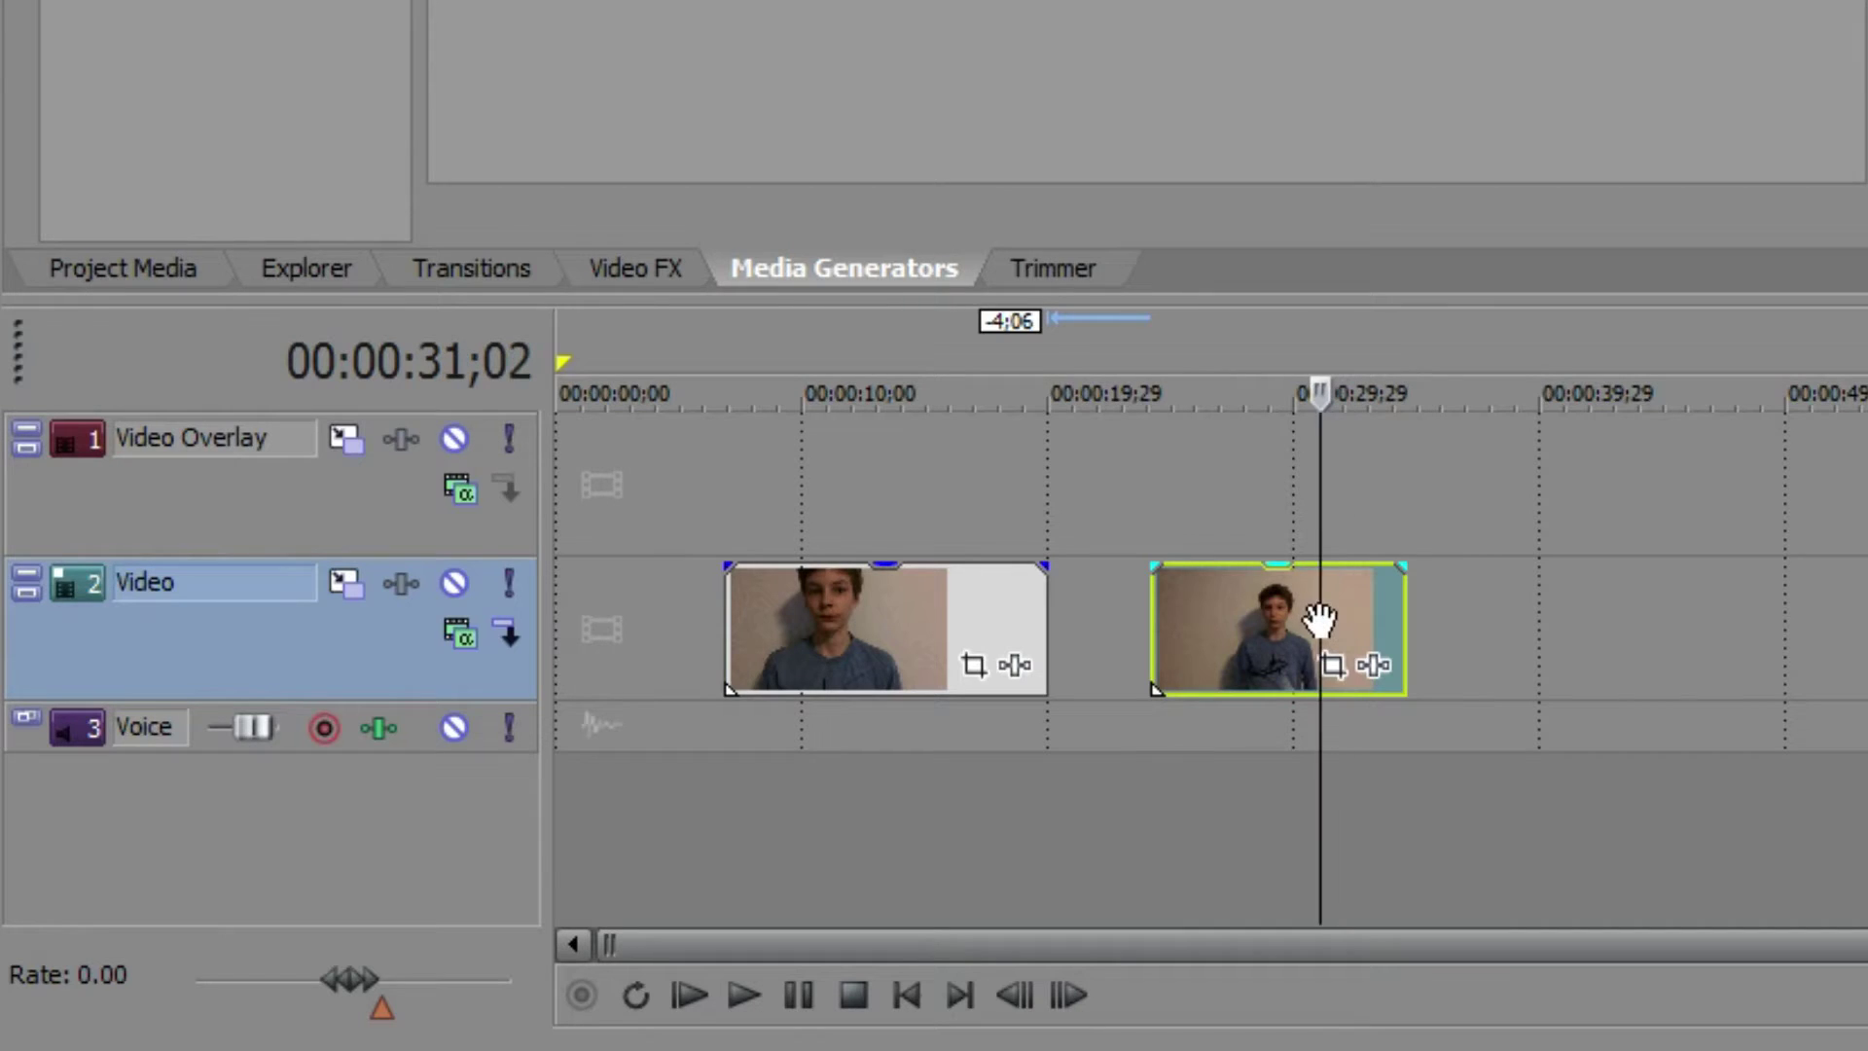
pyautogui.moveTo(1399, 632); pyautogui.dragTo(1319, 627)
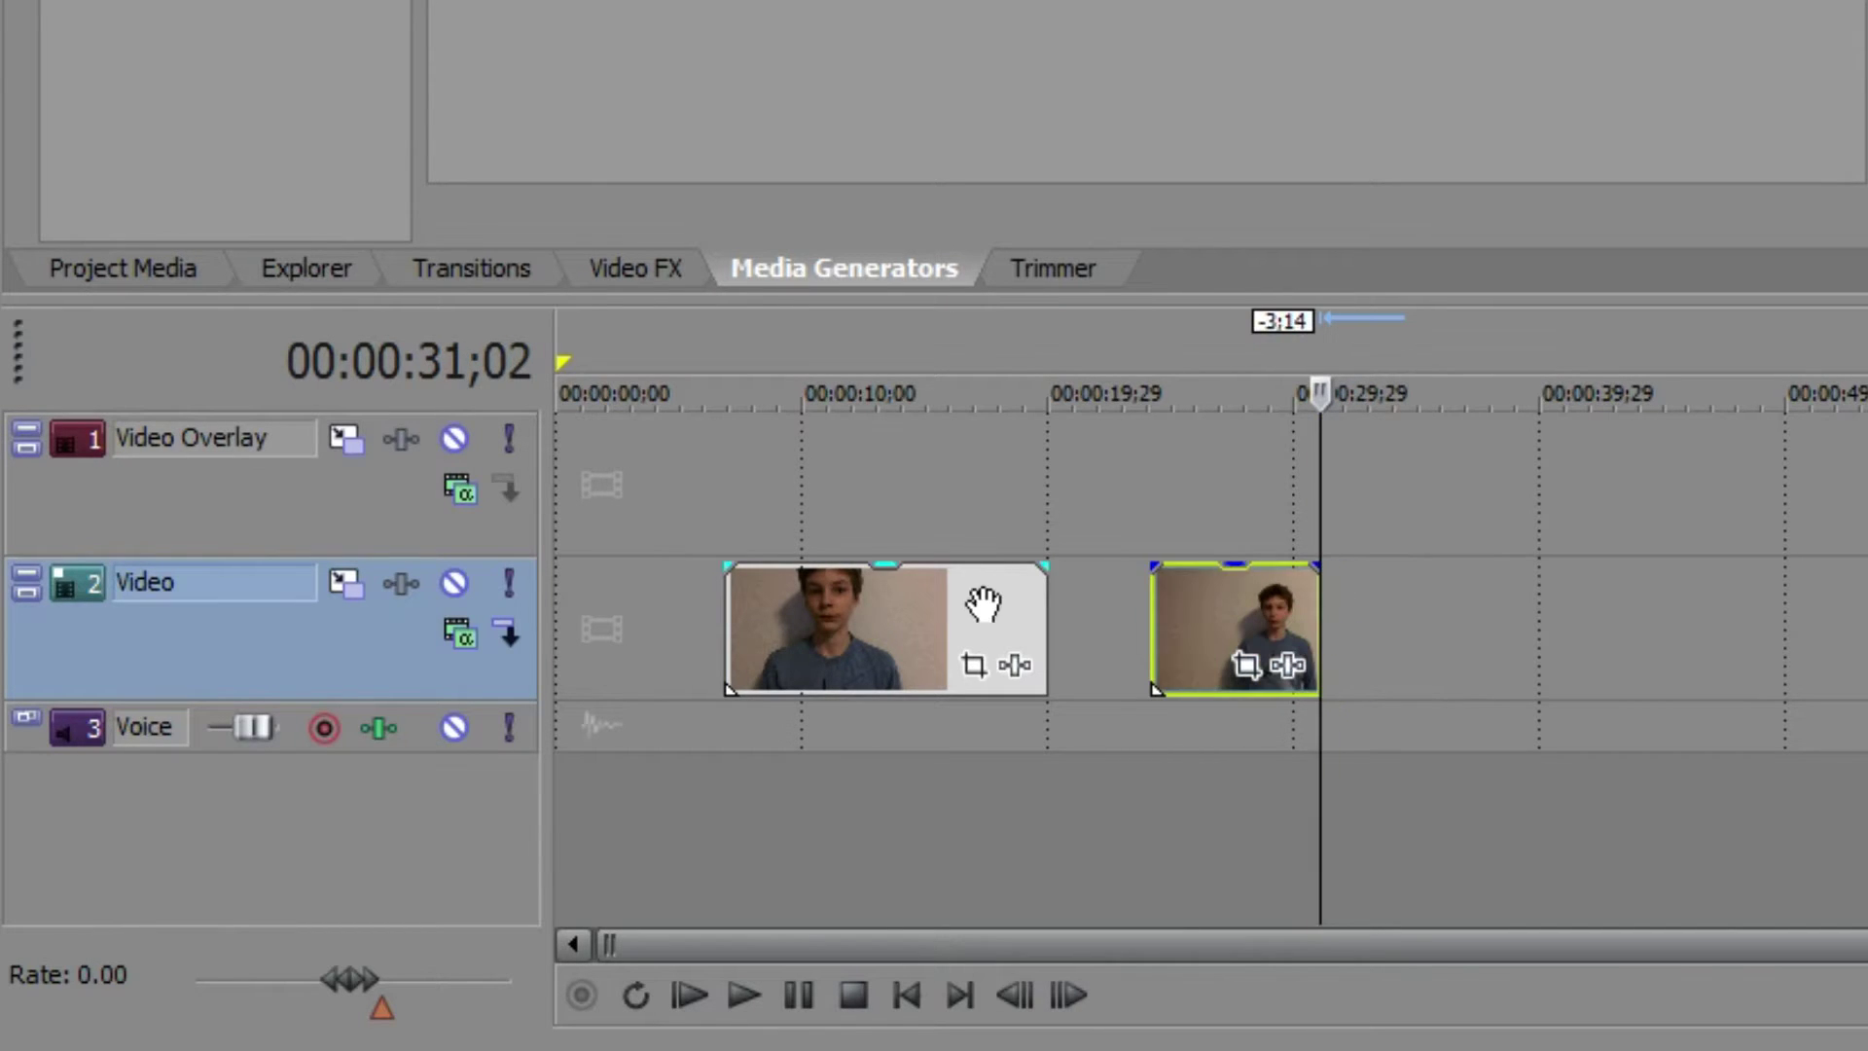
# - Add the Pixel Sunglasses [TRANSPARENT] image to the Video Overlay track and align its start with the first clip
pyautogui.click(875, 598)
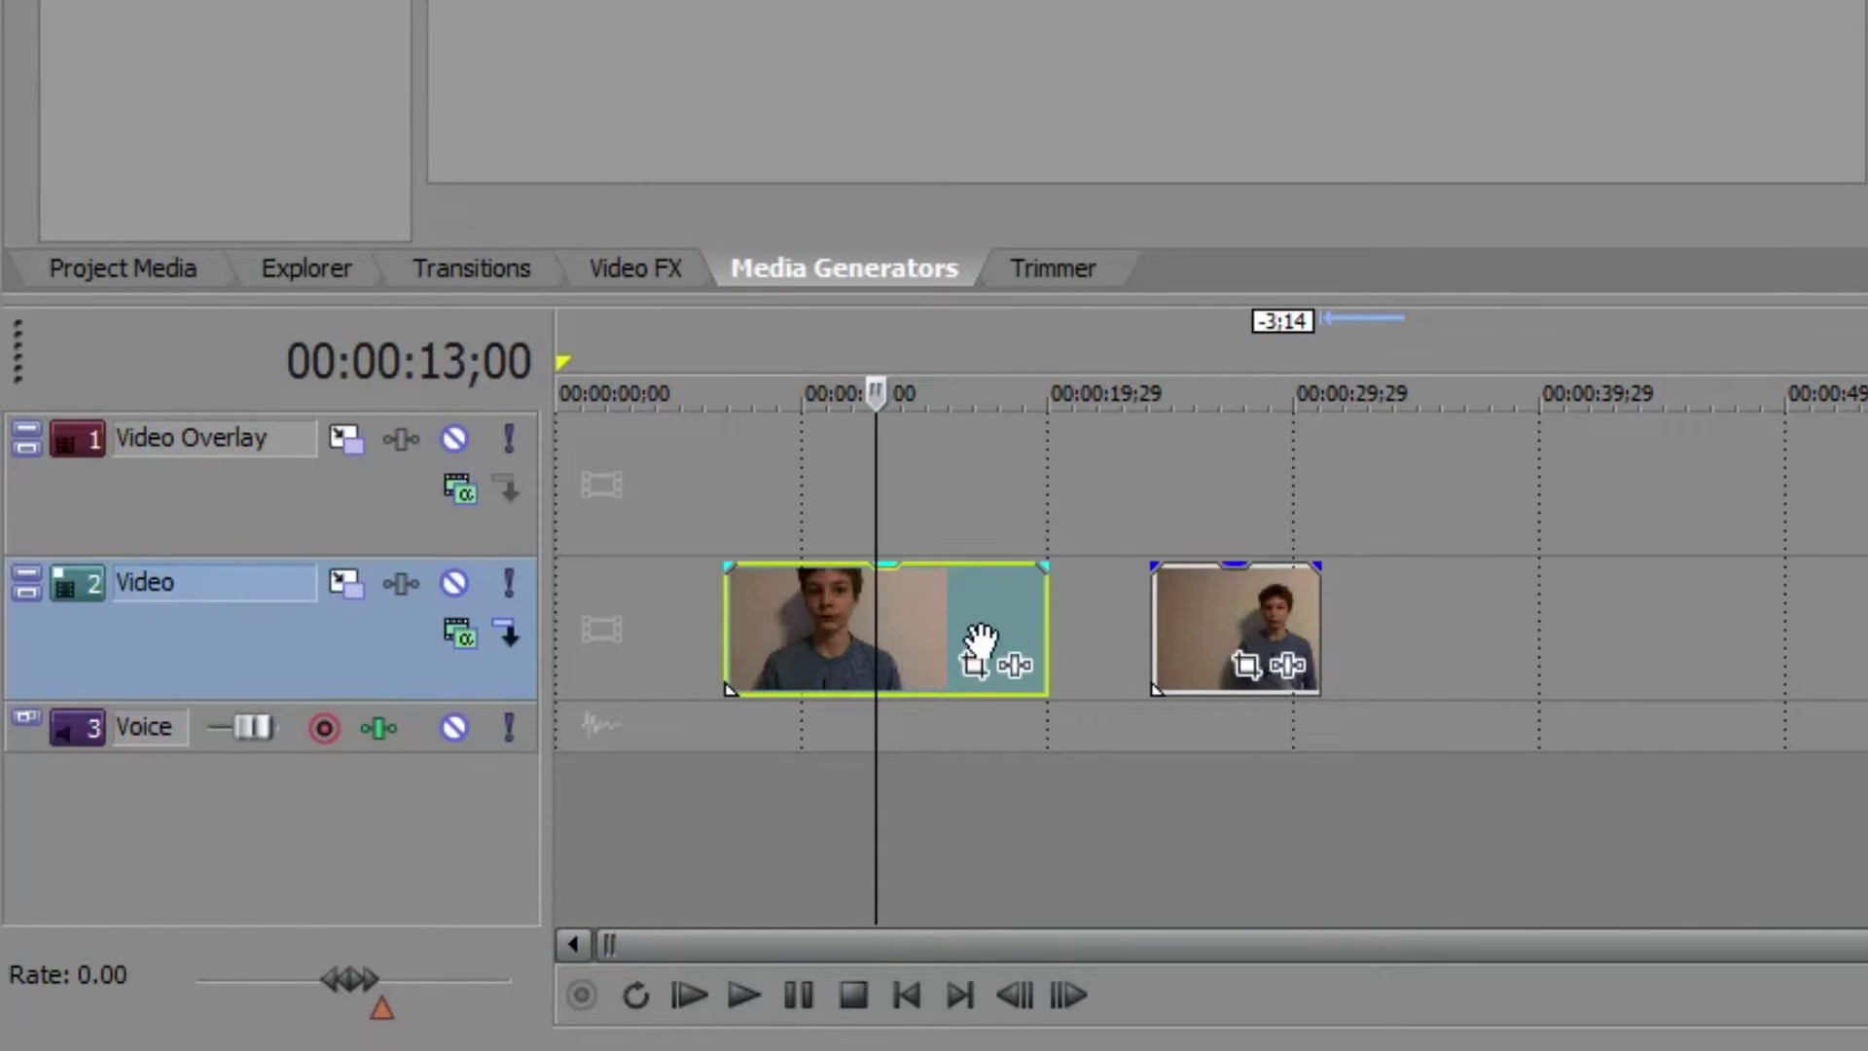
pyautogui.click(842, 525)
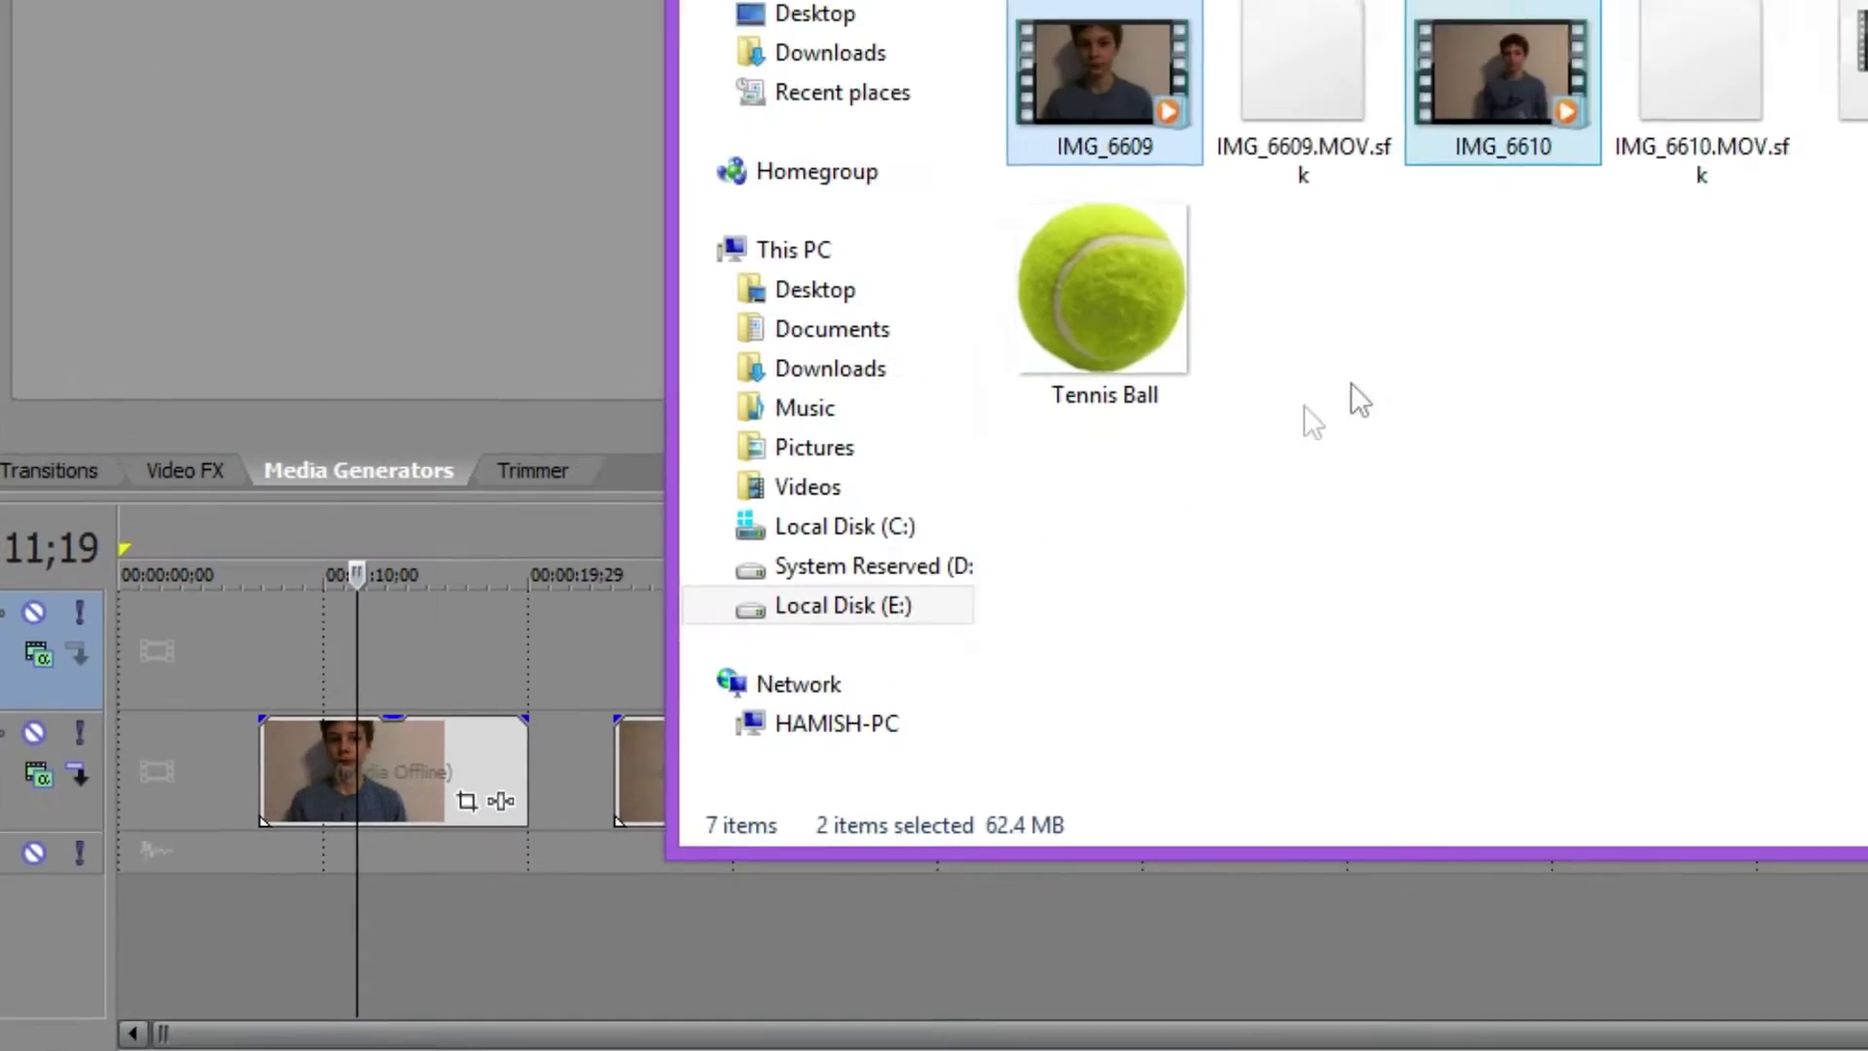
pyautogui.moveTo(978, 596); pyautogui.dragTo(1021, 635)
pyautogui.click(1446, 329)
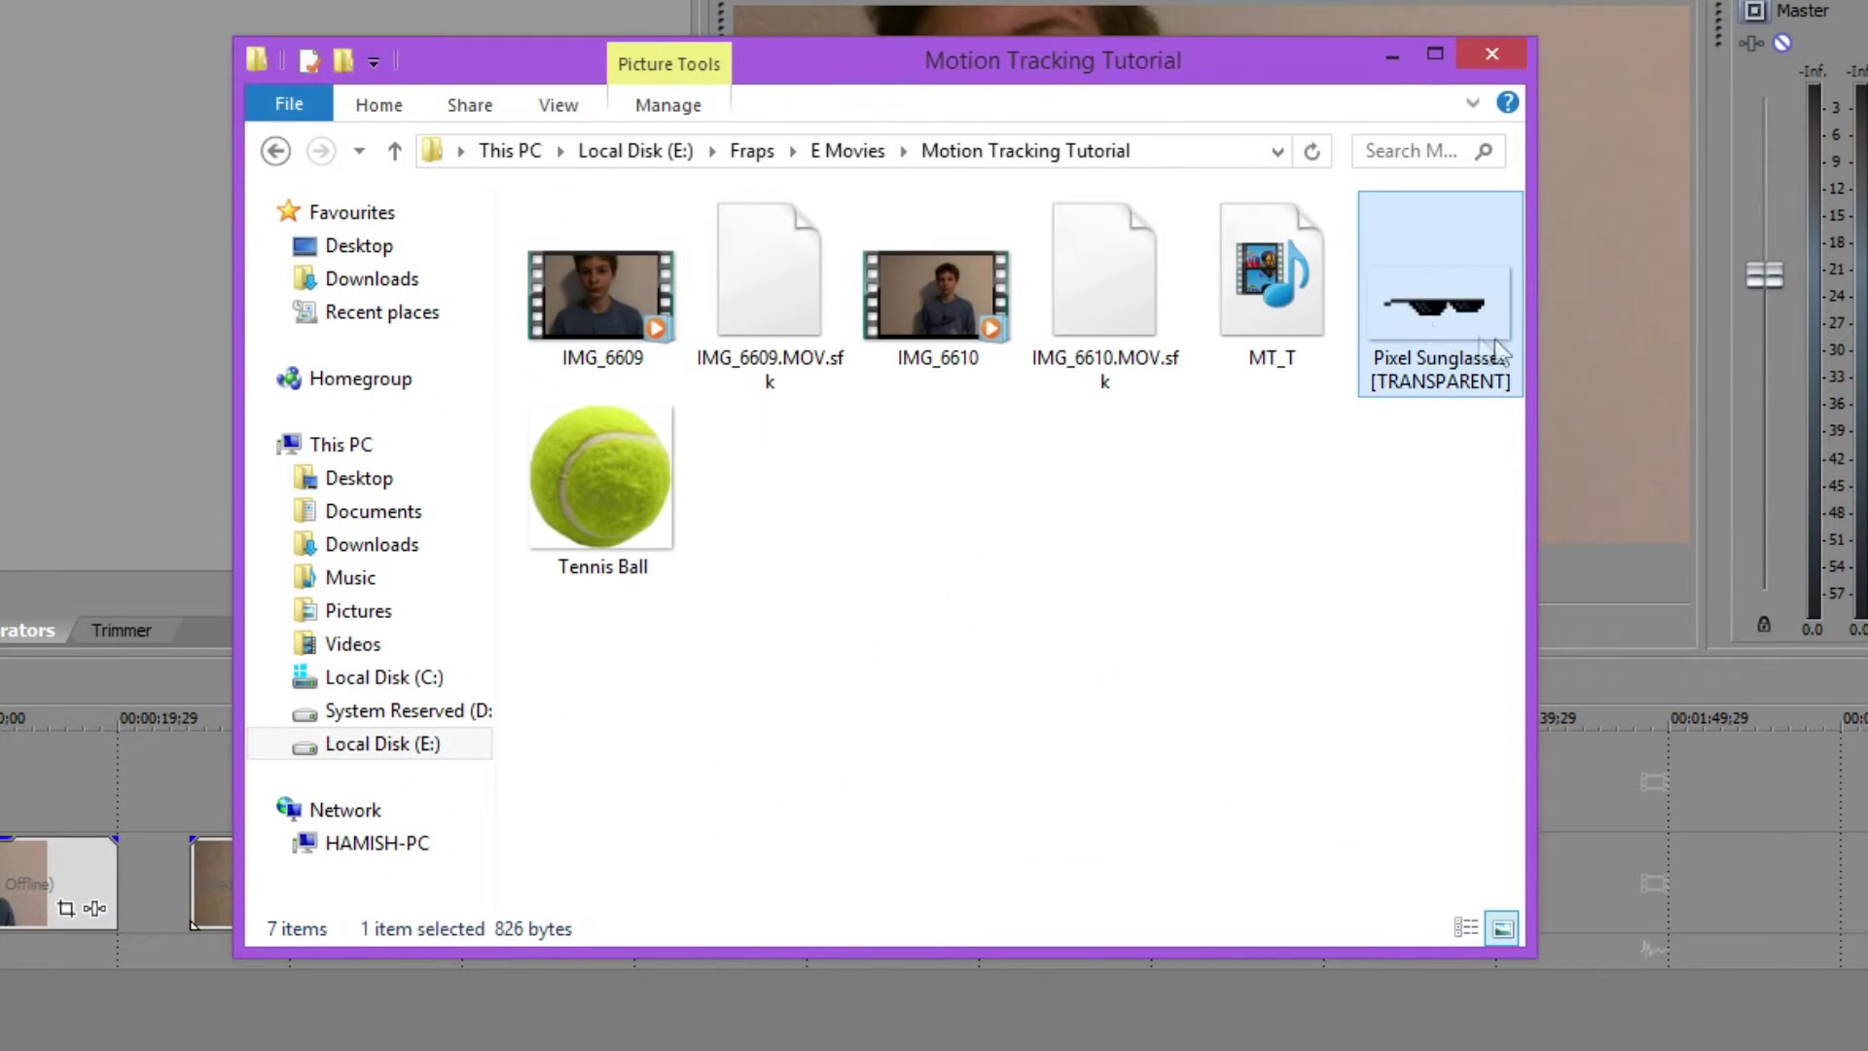
pyautogui.click(921, 568)
pyautogui.click(1433, 329)
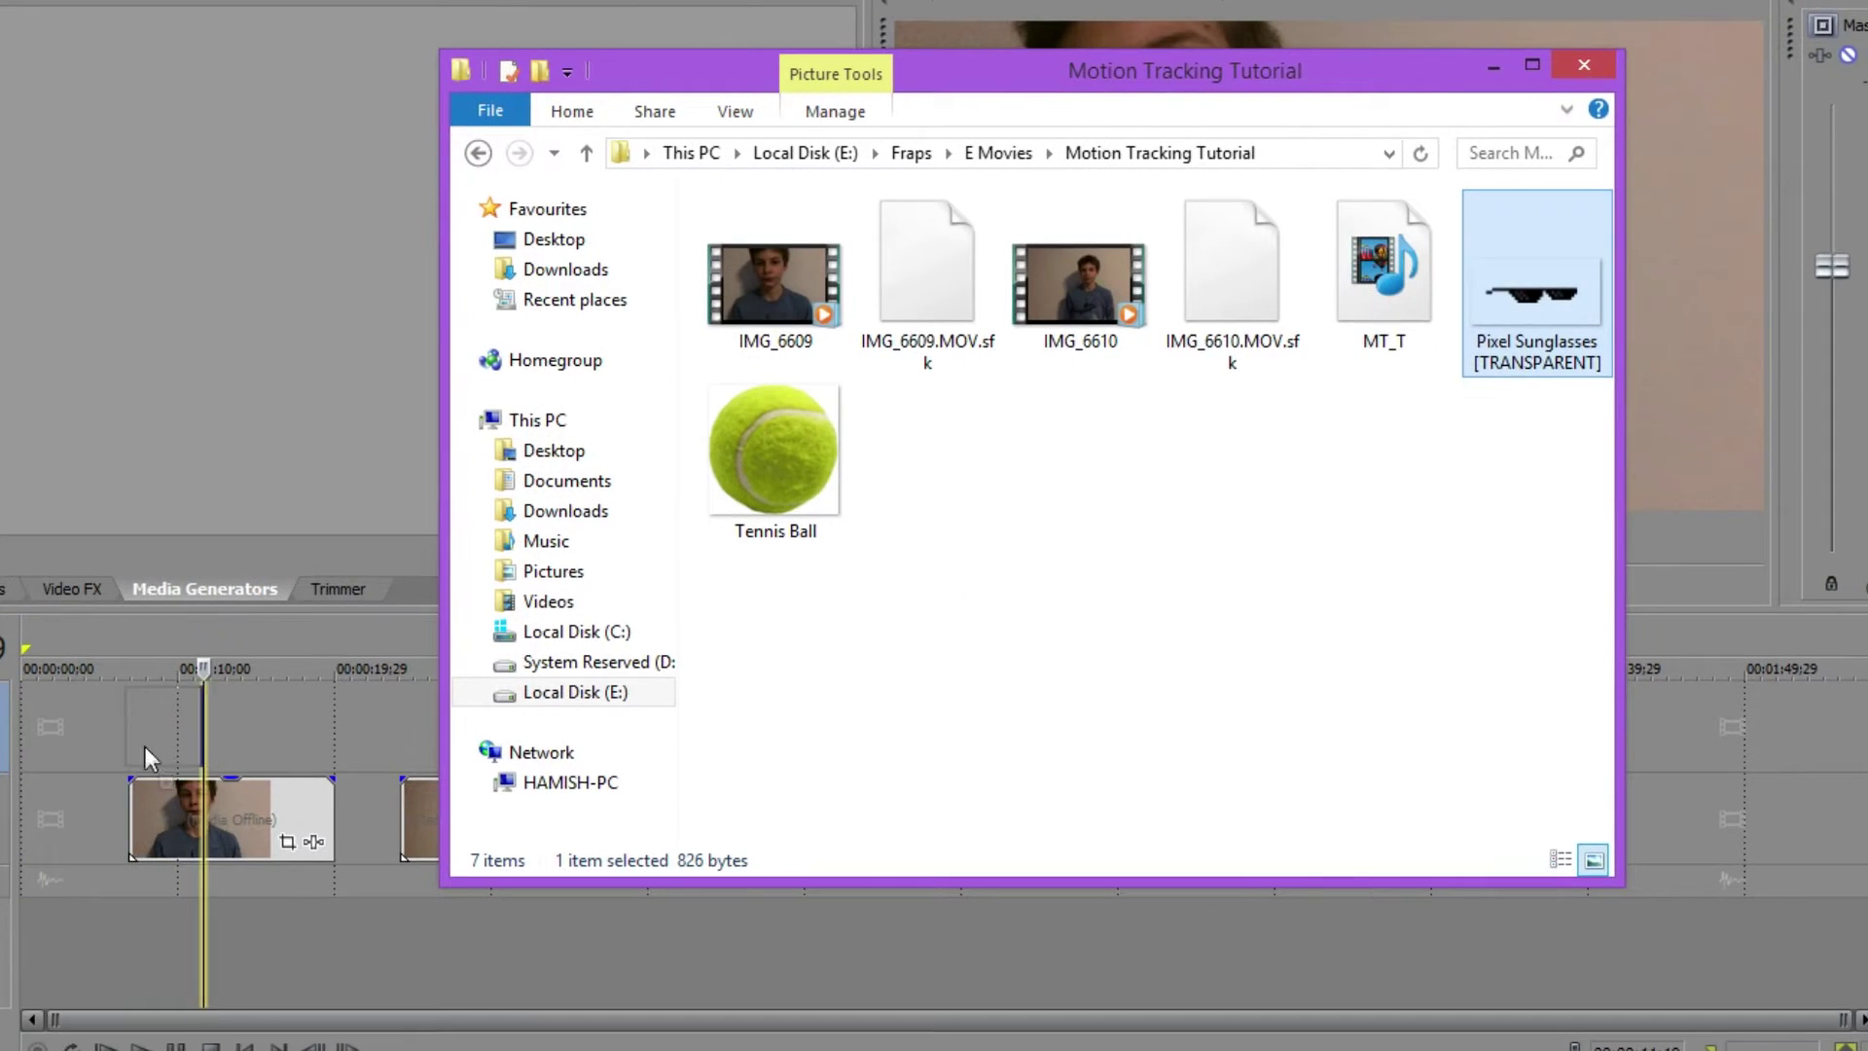
pyautogui.moveTo(144, 746); pyautogui.dragTo(174, 727)
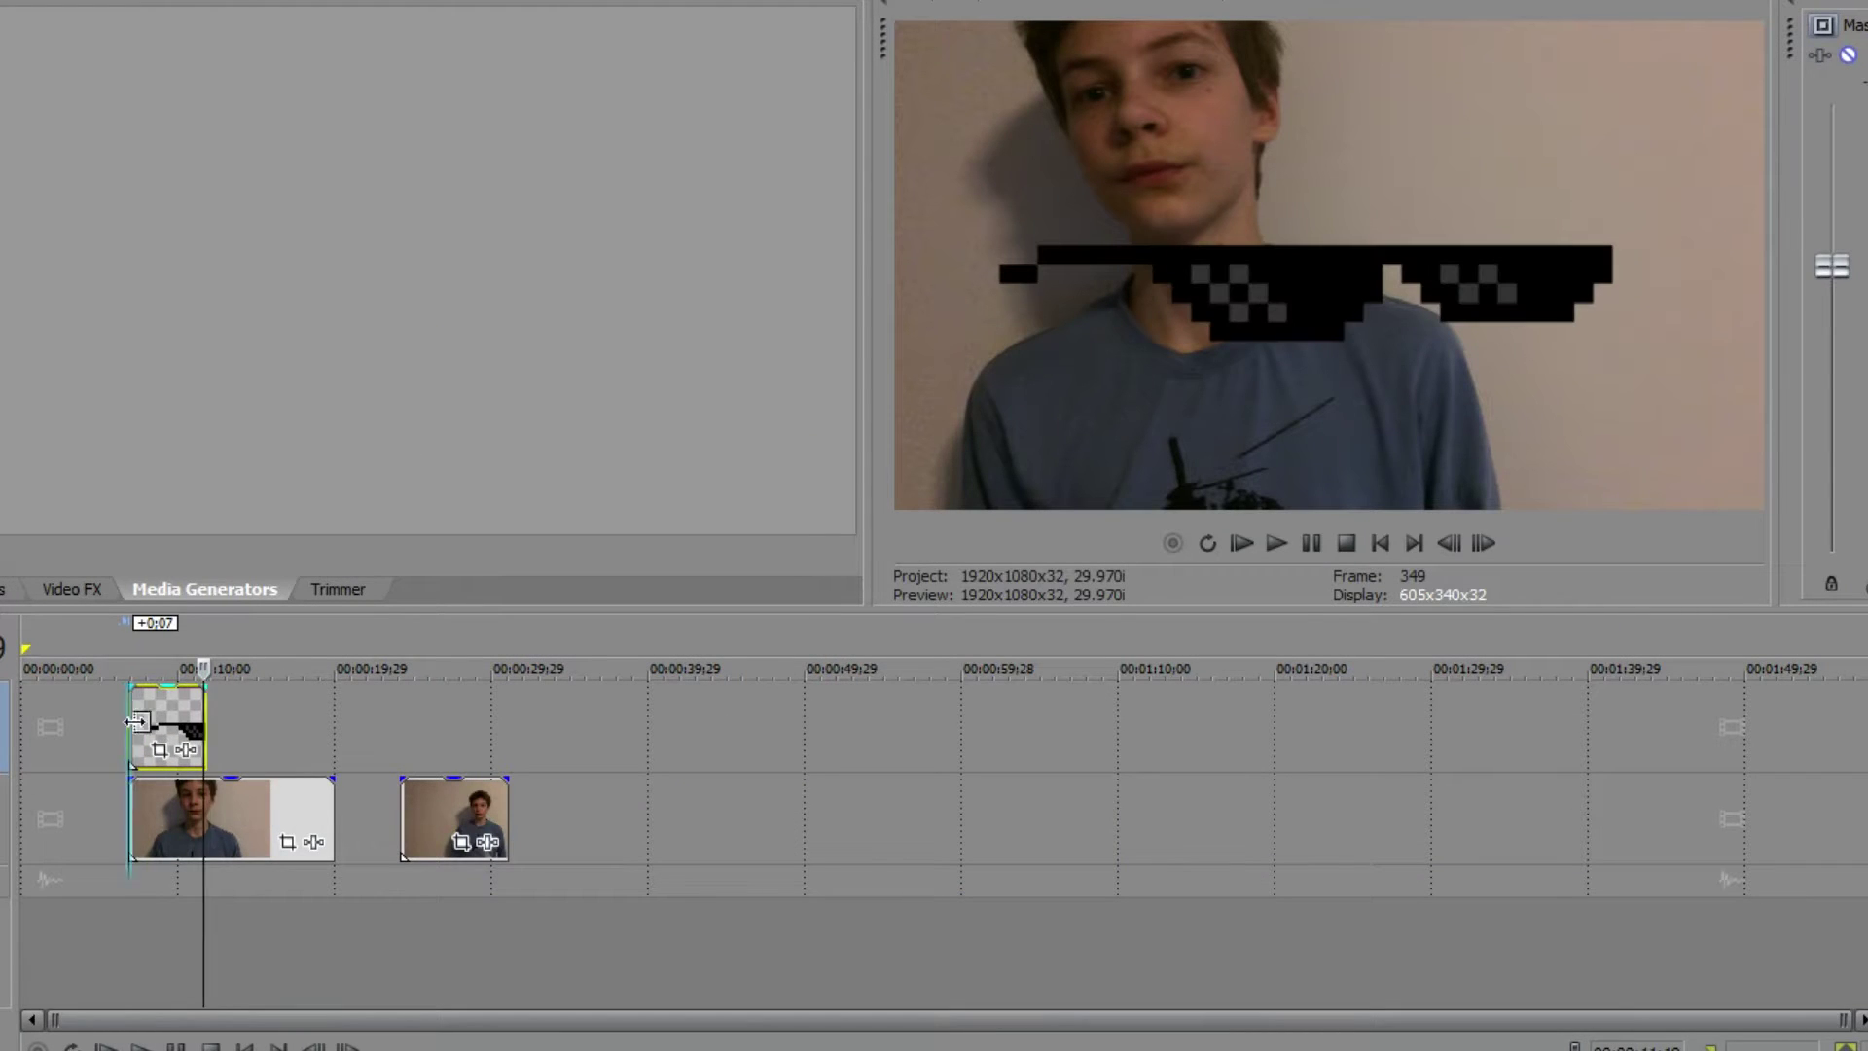
pyautogui.click(130, 722)
pyautogui.scroll(2, 238, 760)
pyautogui.scroll(2, 244, 754)
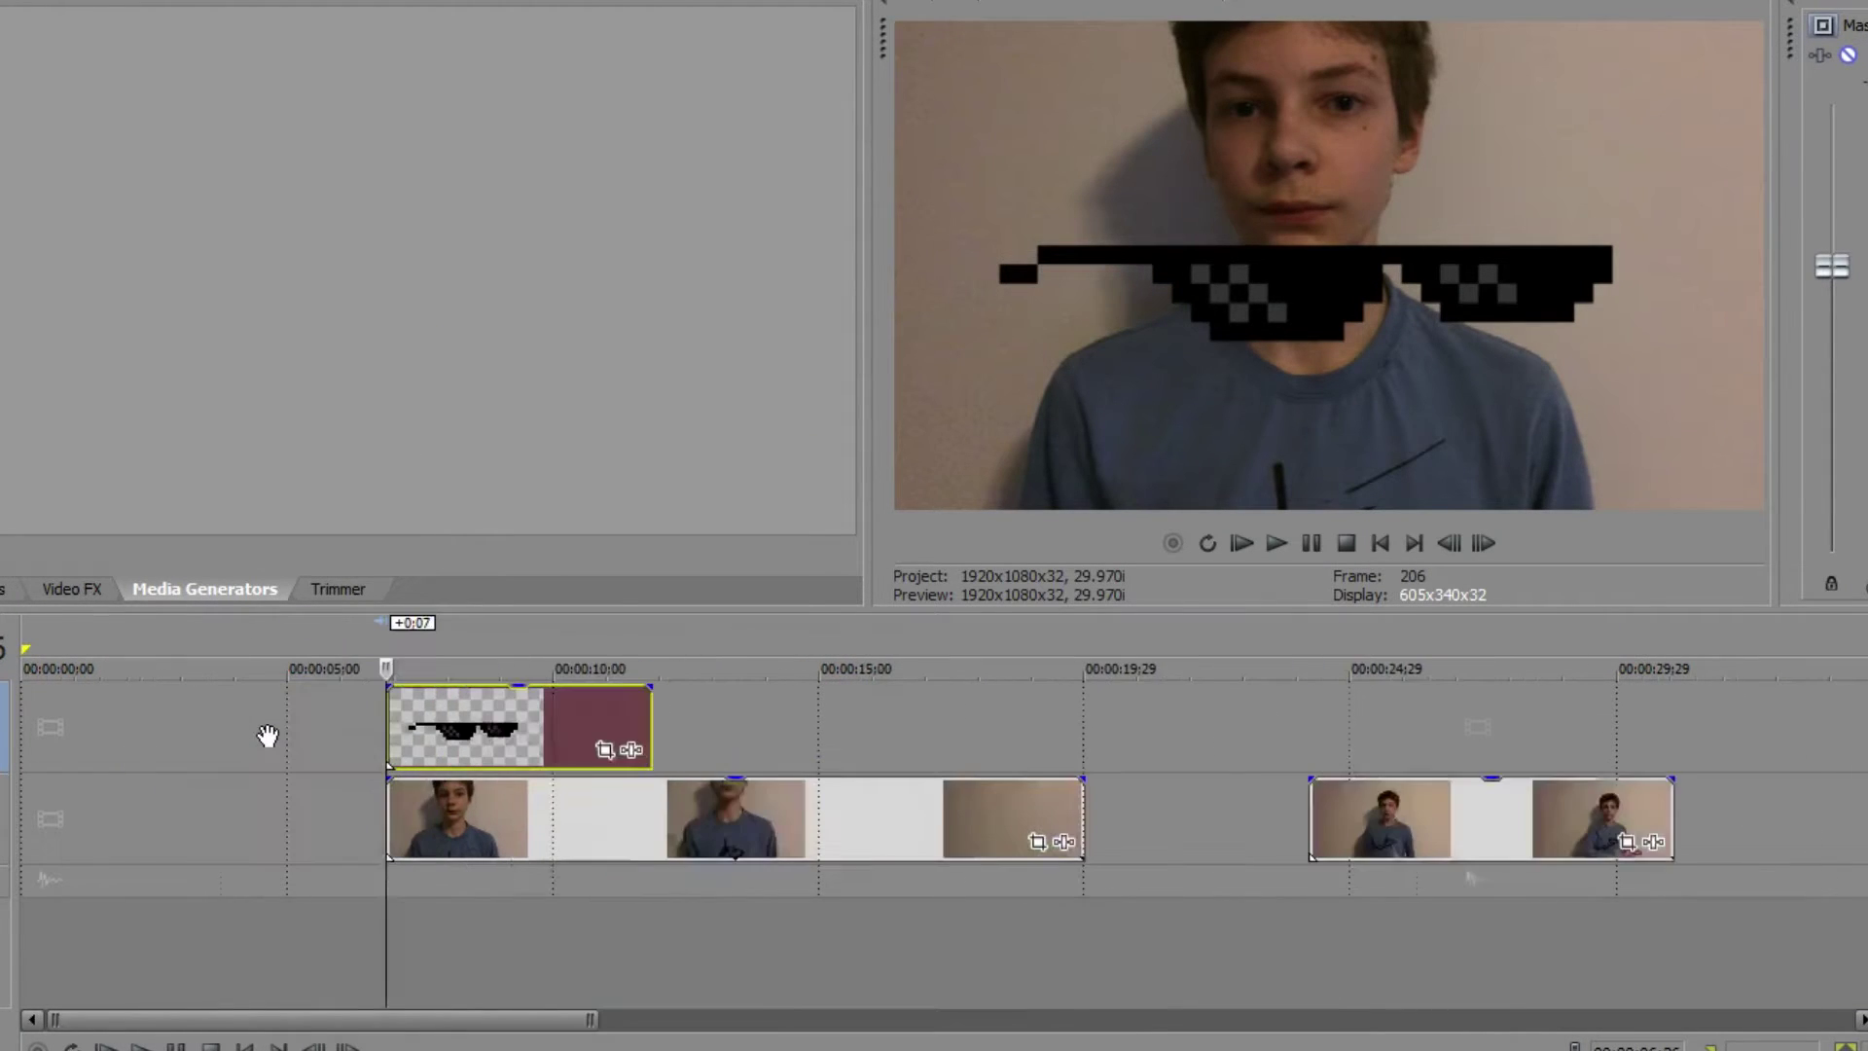
# - Open Track Motion for the Video Overlay track and add a position keyframe at 00:00:06;19
pyautogui.click(2, 698)
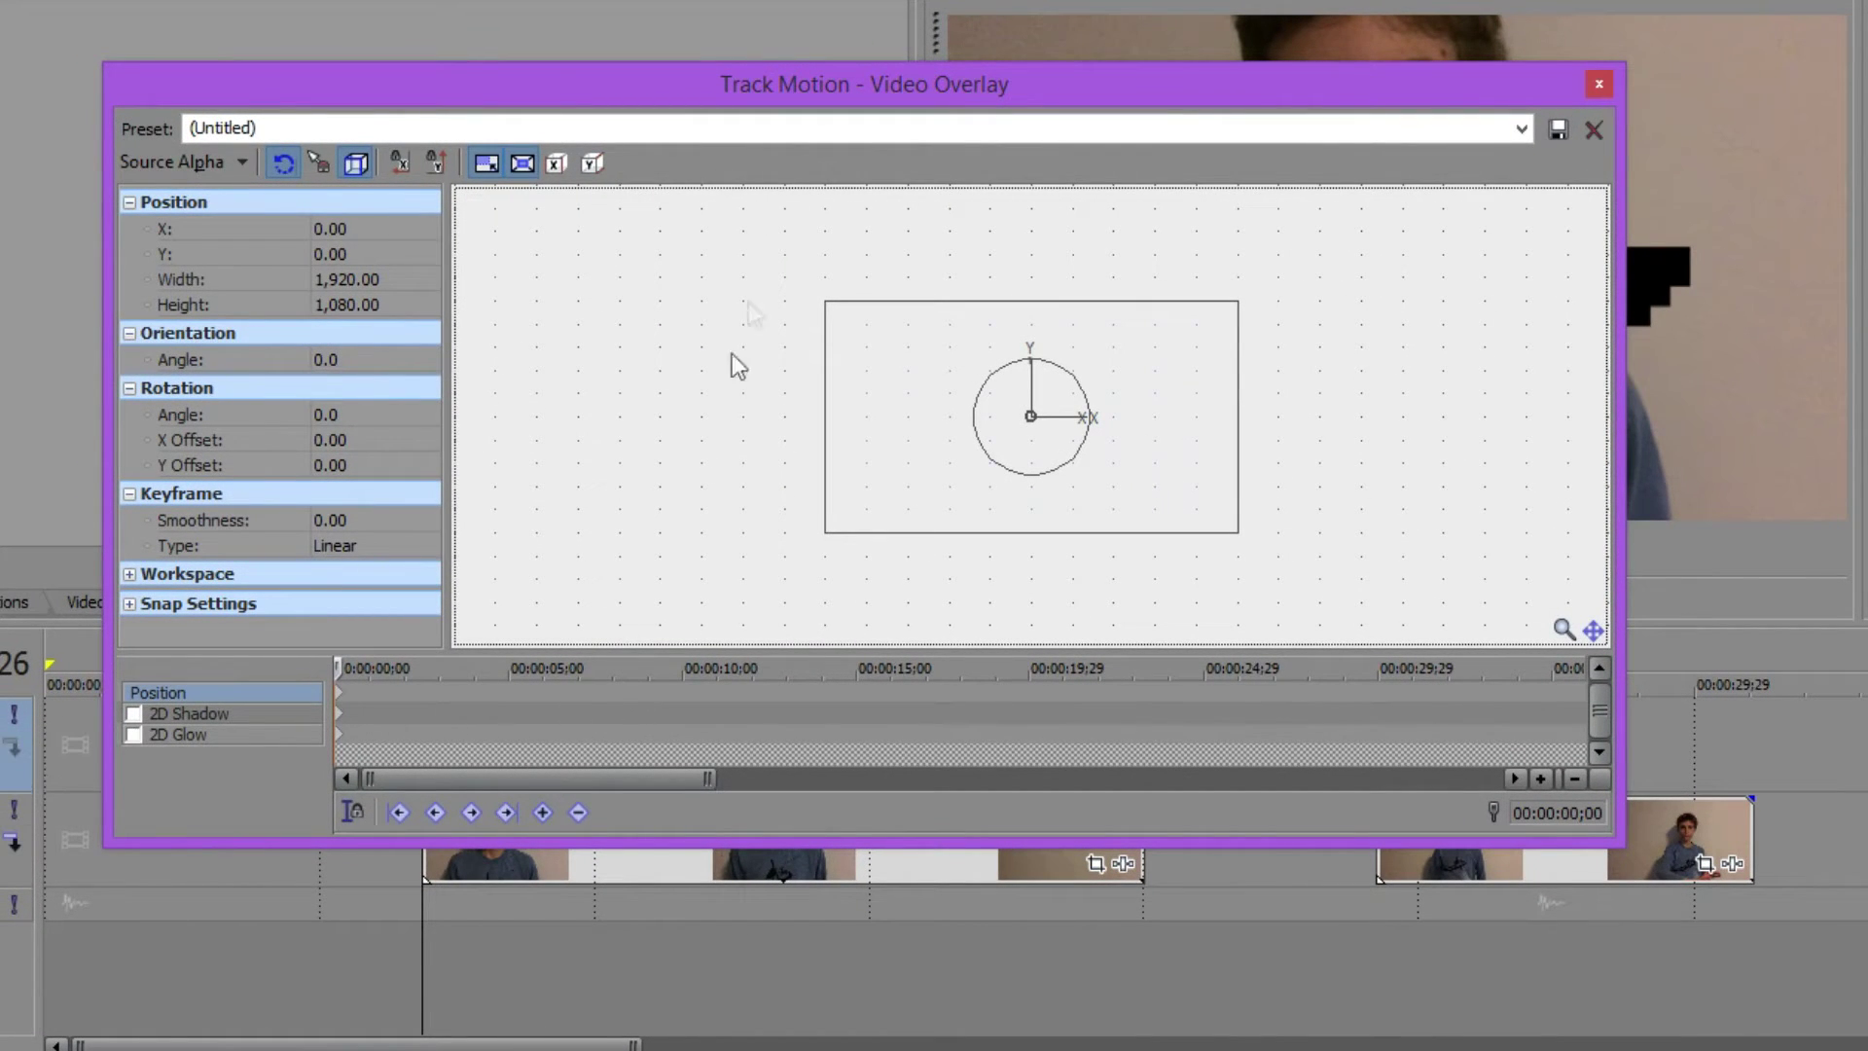
pyautogui.moveTo(619, 107); pyautogui.dragTo(937, 189)
pyautogui.click(848, 786)
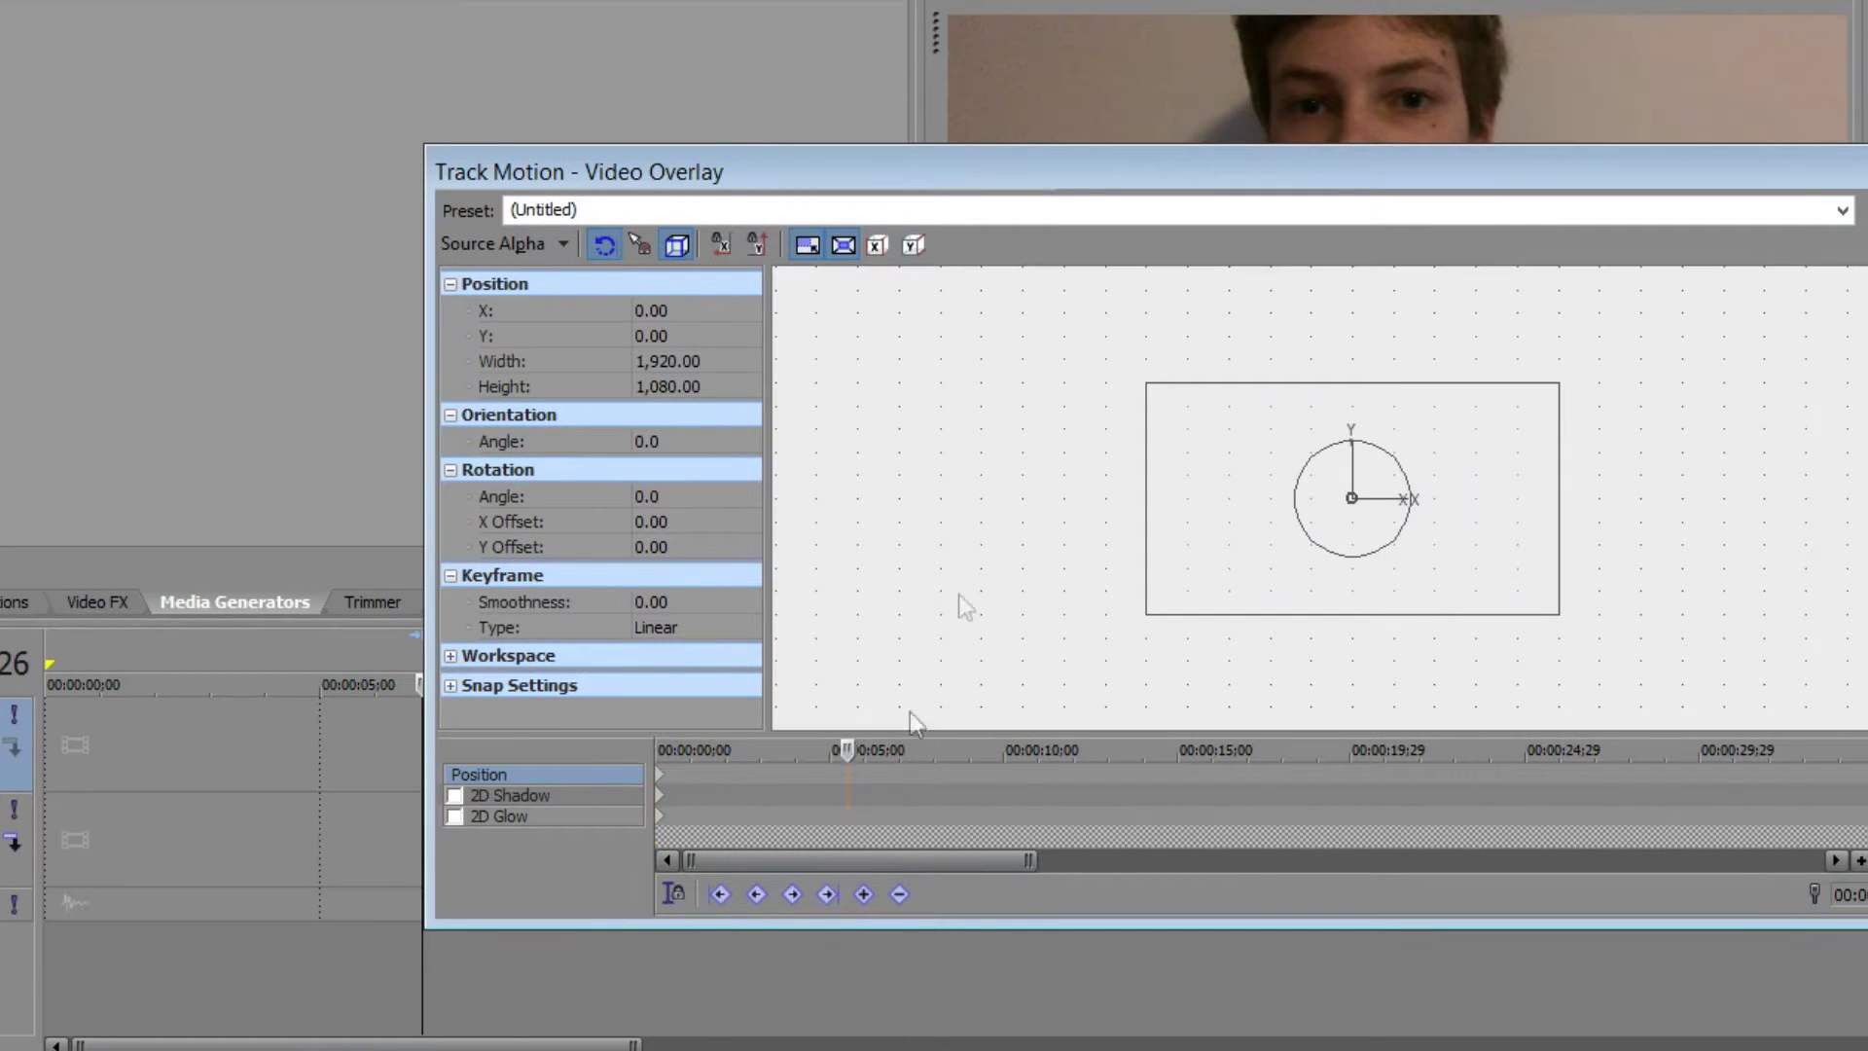
pyautogui.moveTo(936, 185); pyautogui.dragTo(959, 115)
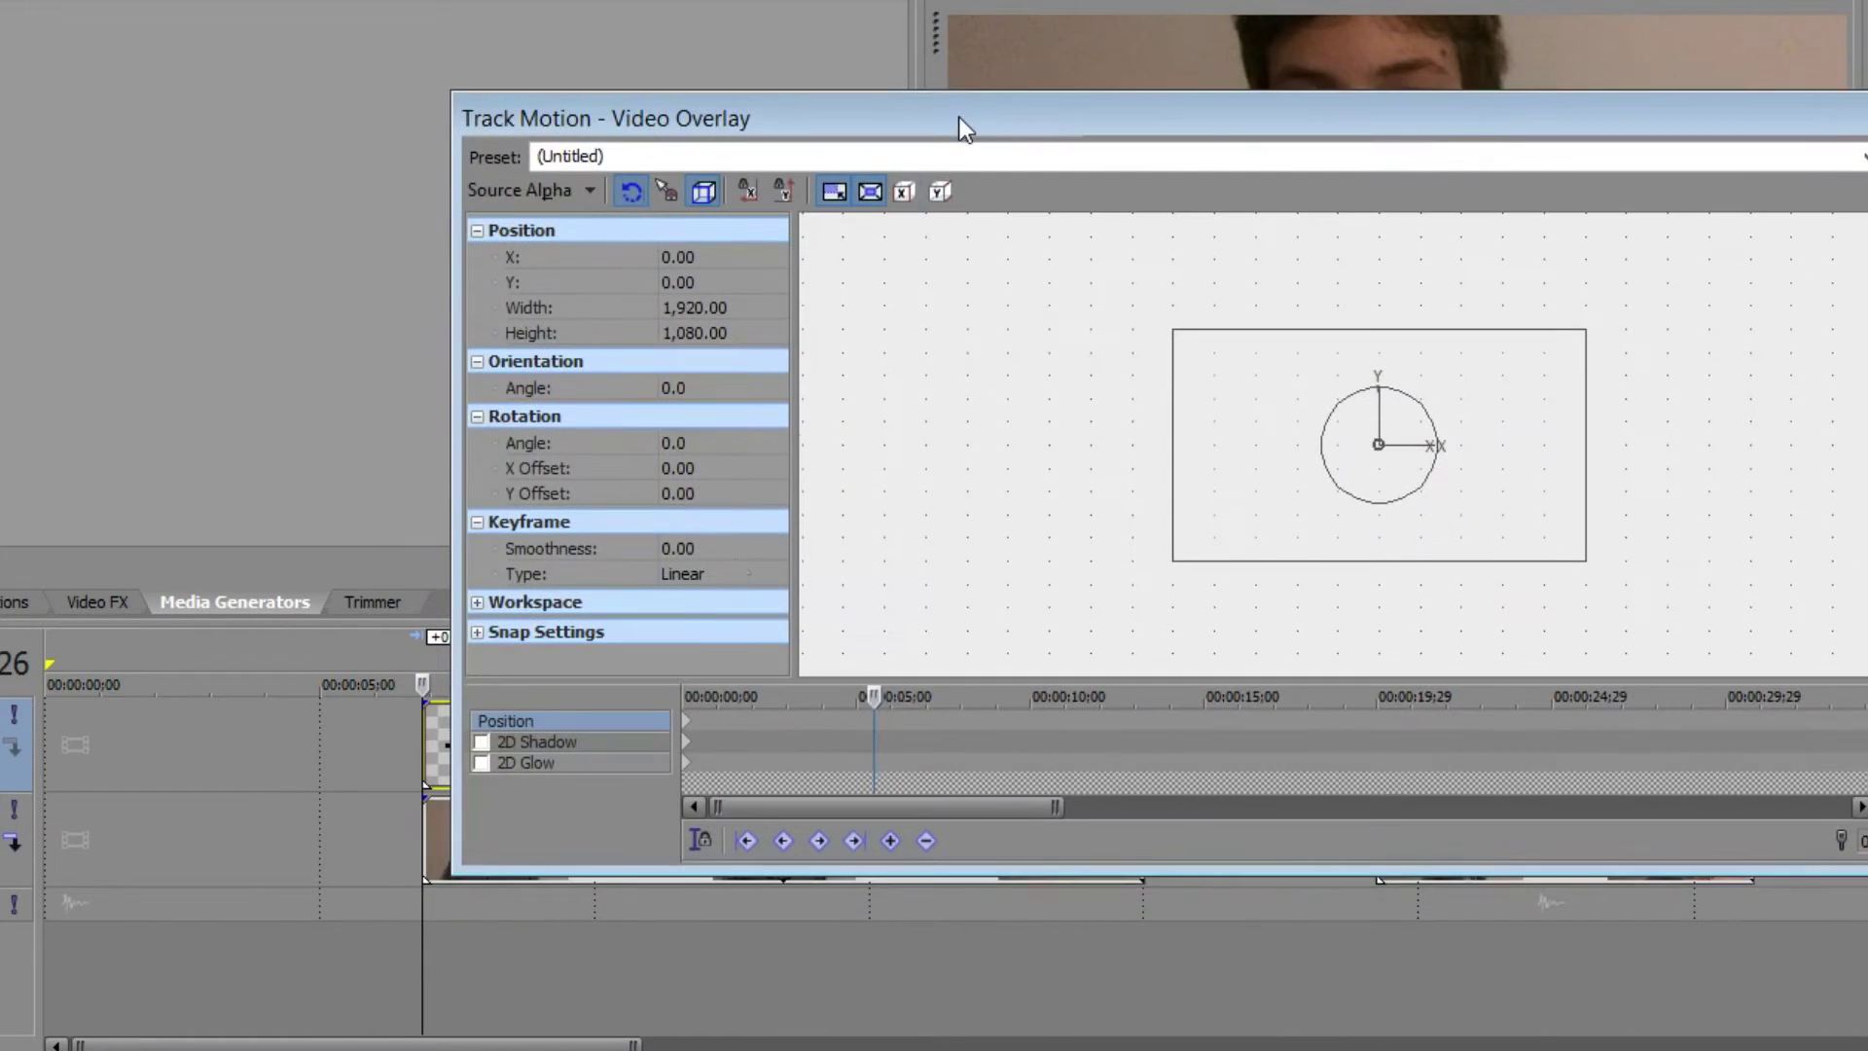
pyautogui.doubleClick(913, 722)
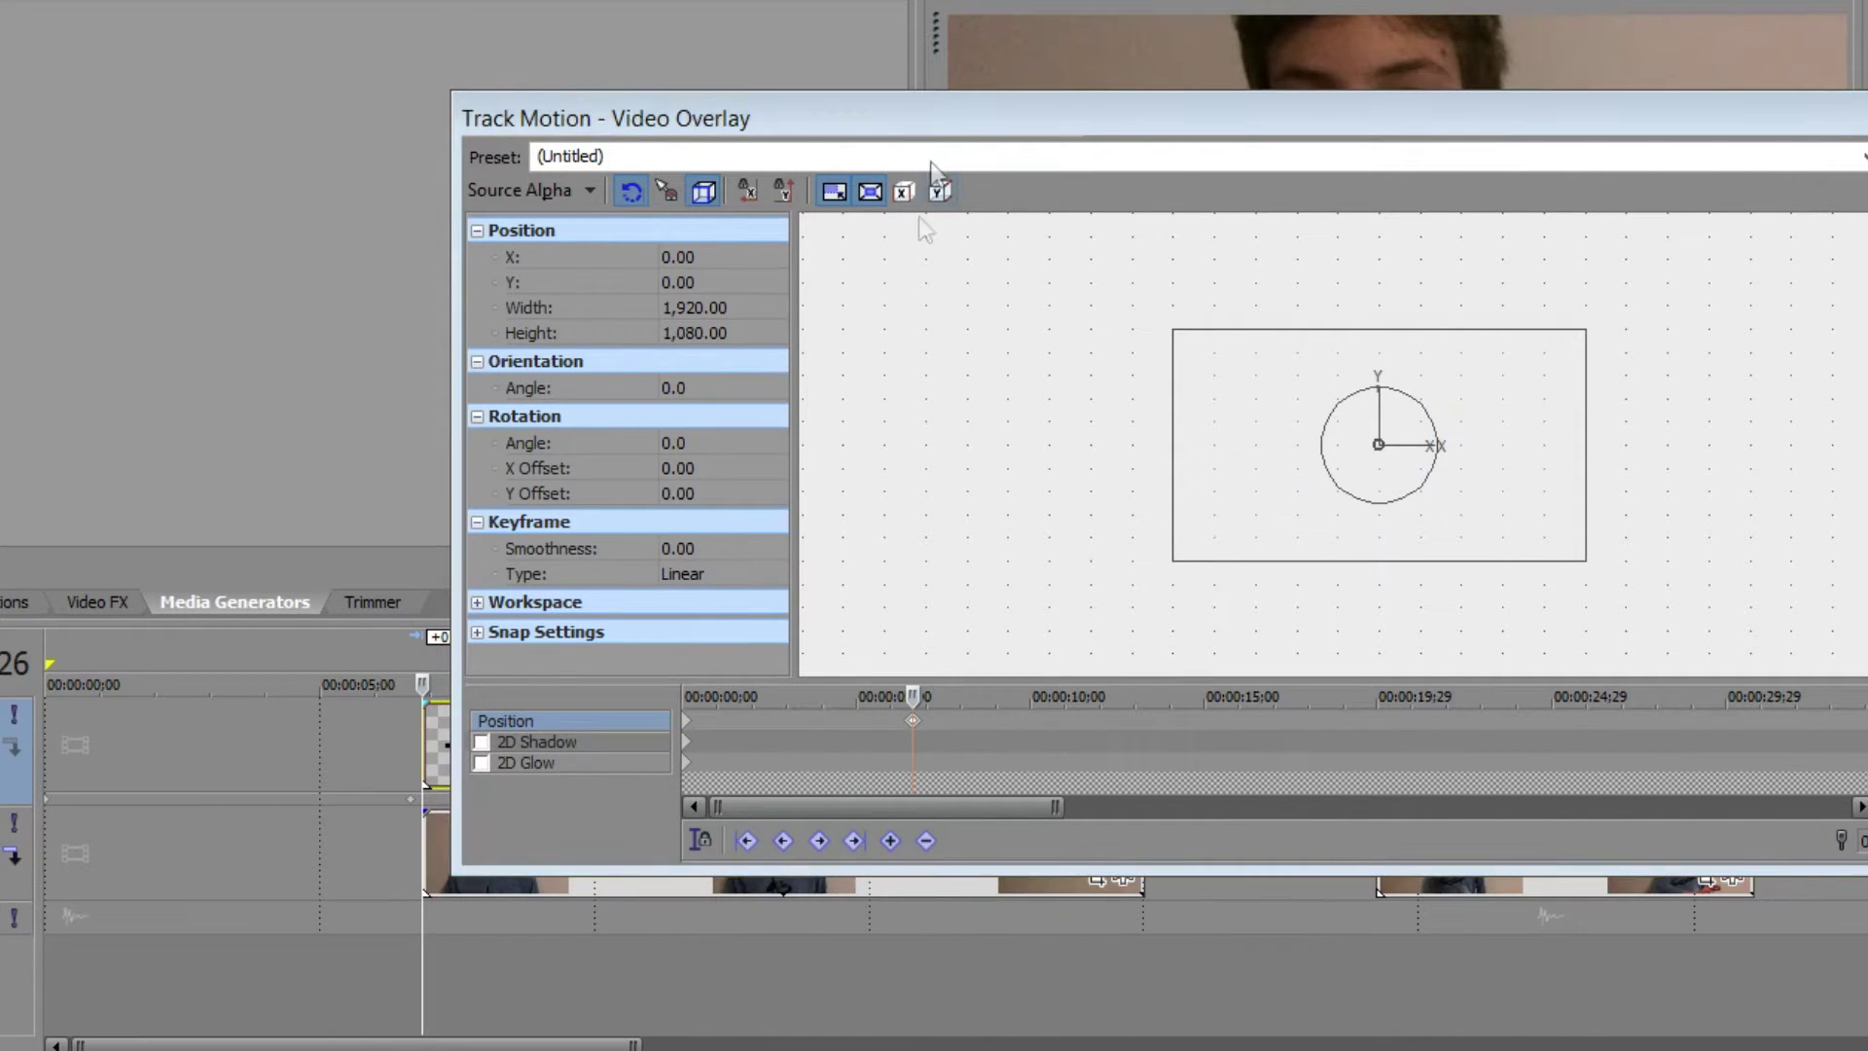
# - Expand the Video Overlay track's keyframes in the timeline and open the keyframe just before the sunglasses image
pyautogui.moveTo(951, 133); pyautogui.dragTo(1134, 146)
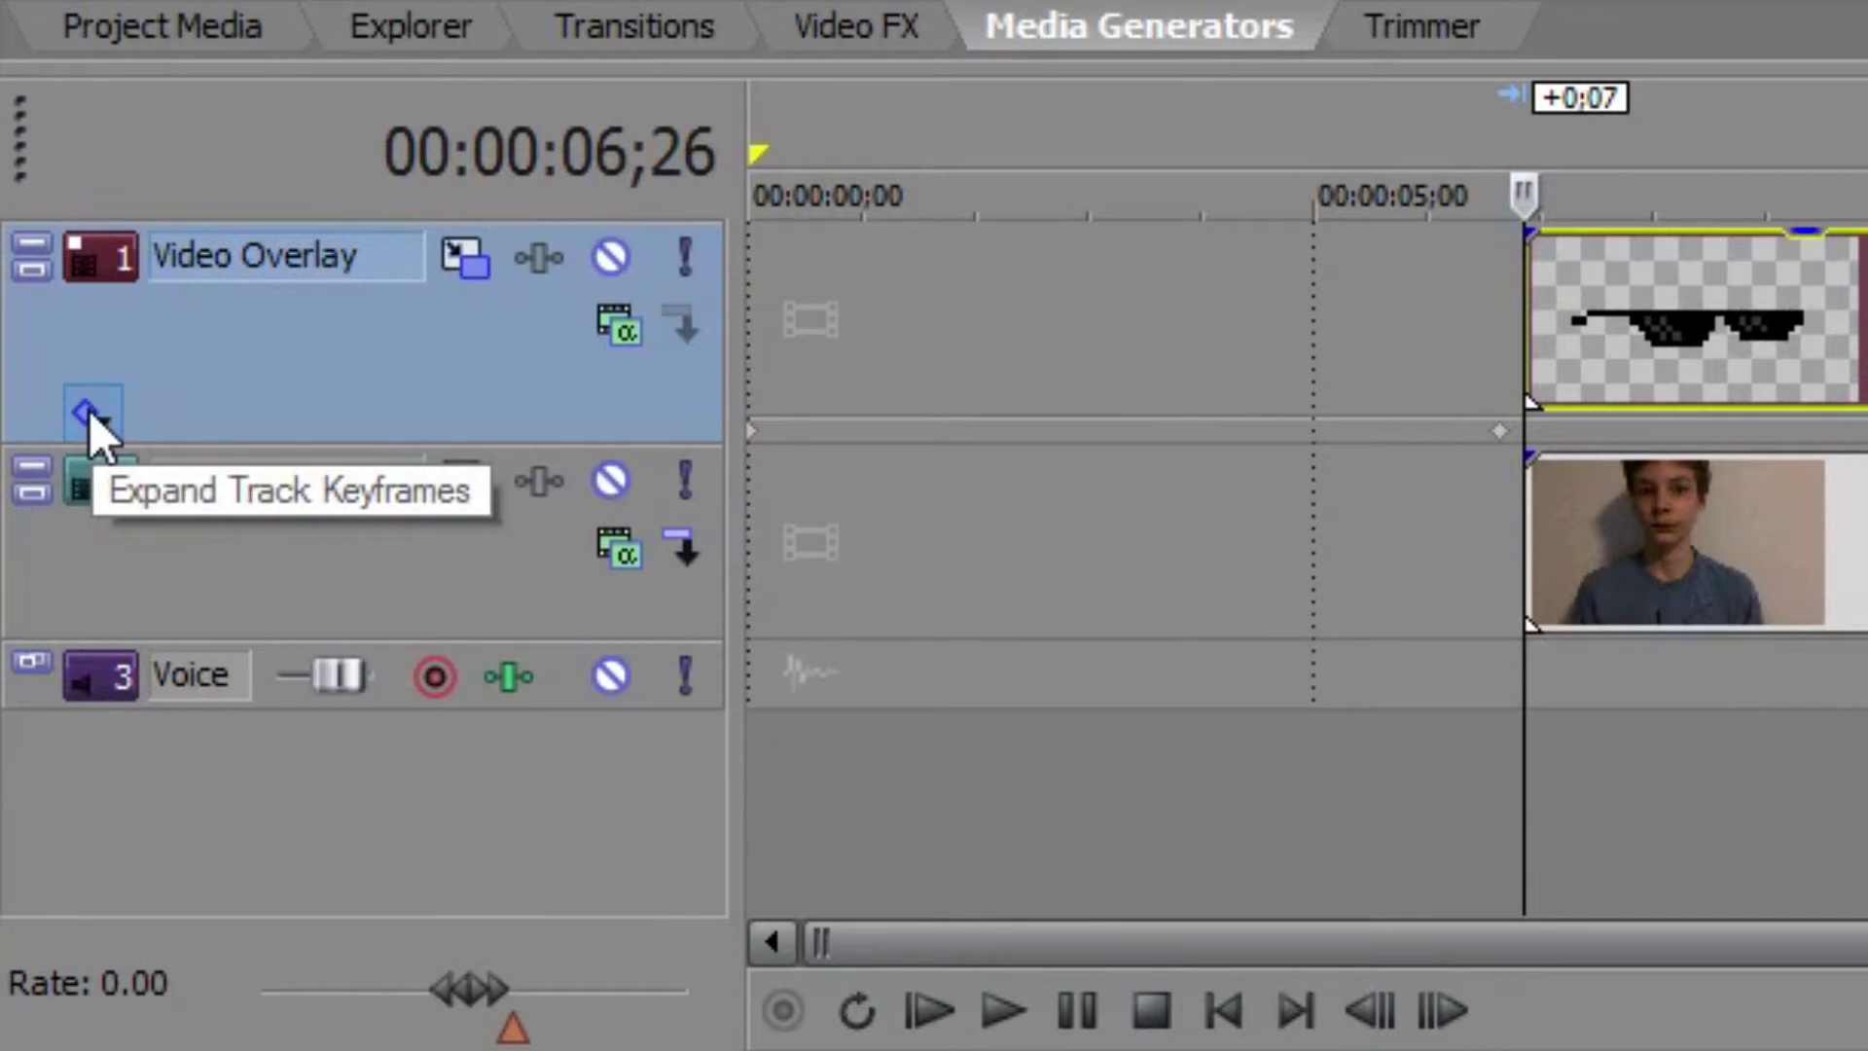
pyautogui.click(89, 409)
pyautogui.click(1501, 434)
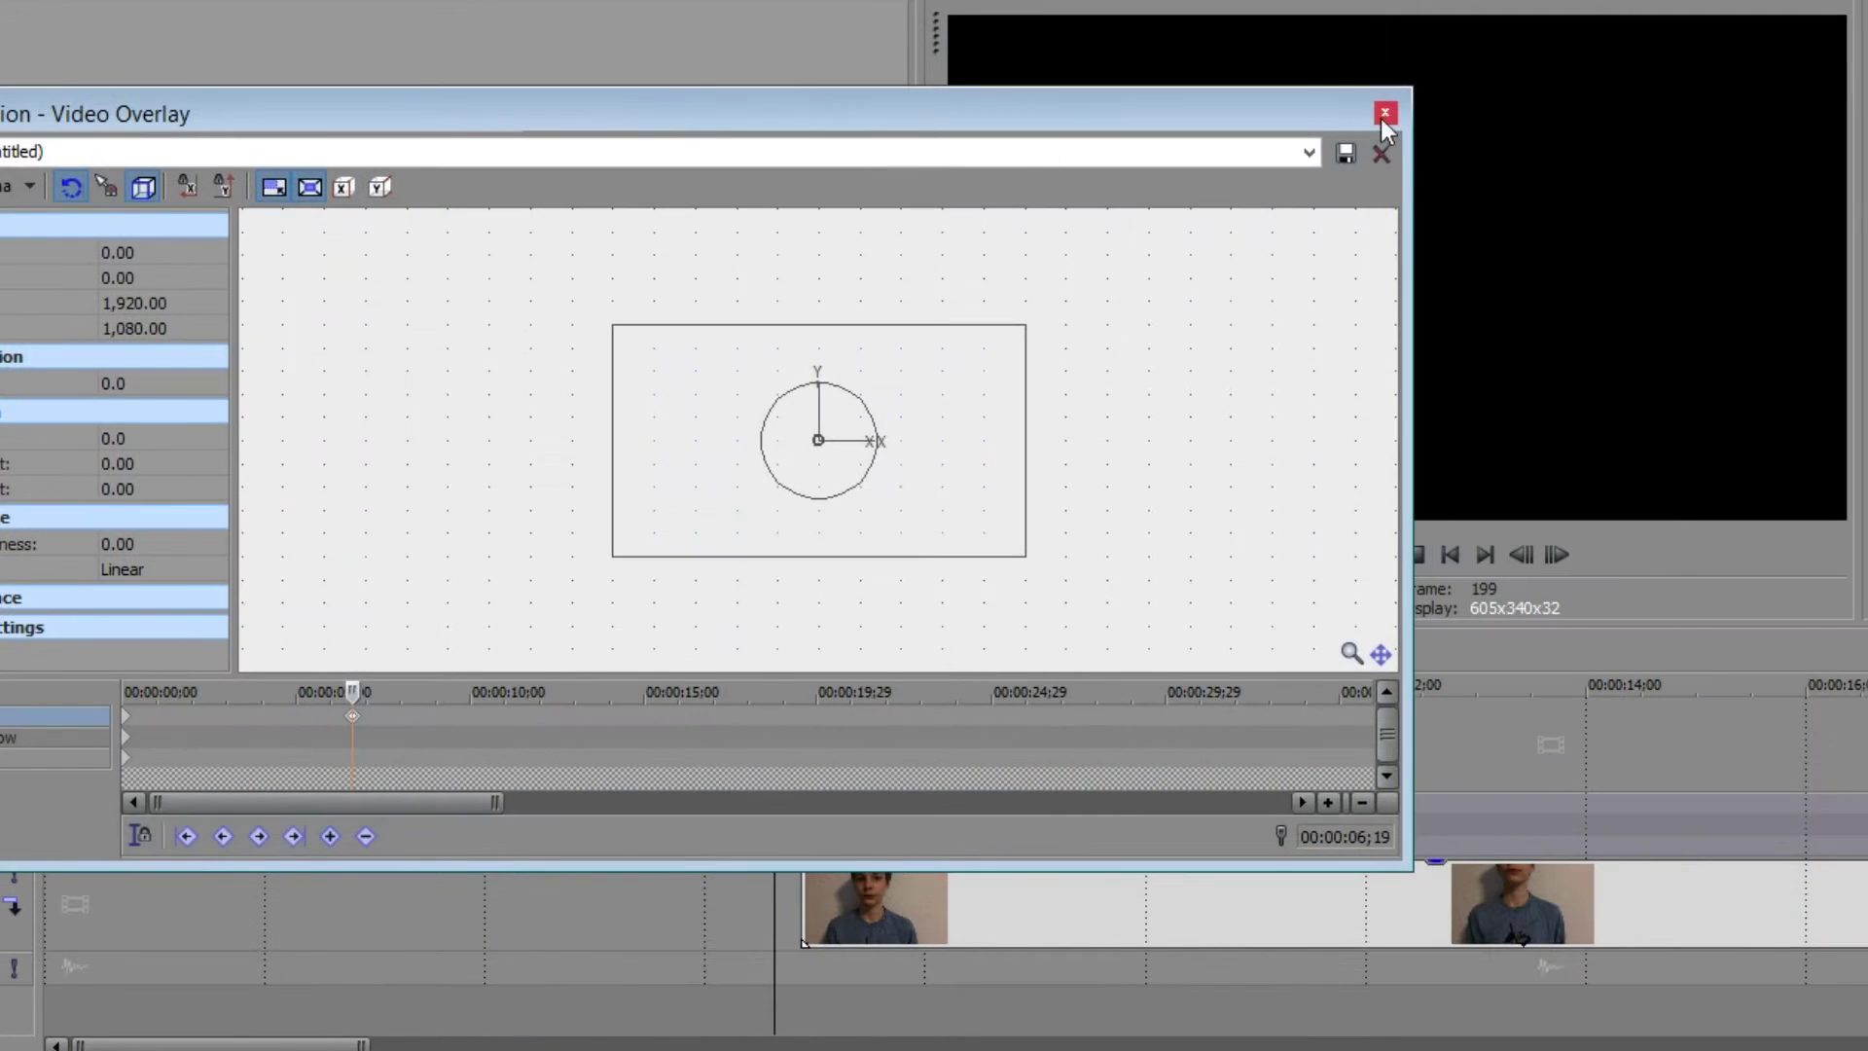
# - Move the Video Overlay track's position keyframe and the playhead to the start of the sunglasses image at 00:00:06;26
pyautogui.click(1383, 116)
pyautogui.moveTo(776, 810); pyautogui.dragTo(801, 813)
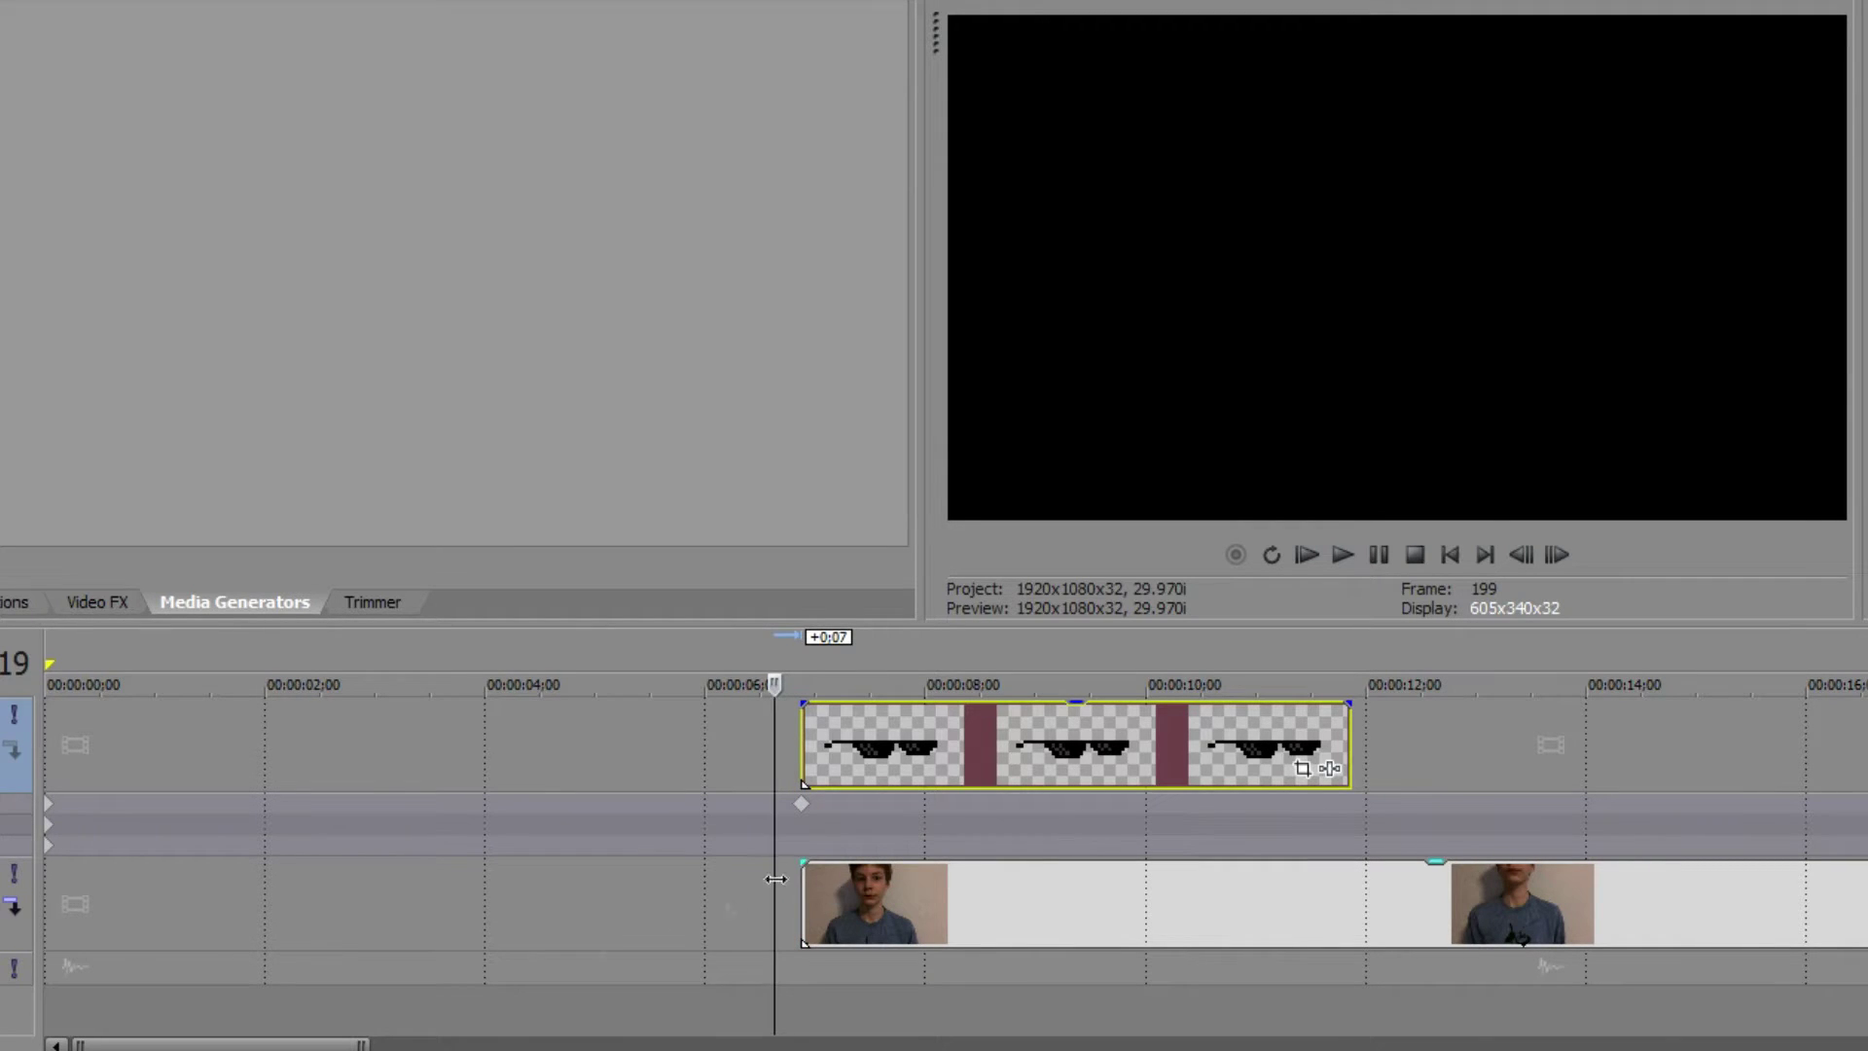
pyautogui.click(875, 760)
pyautogui.click(801, 806)
pyautogui.scroll(-3, 598, 823)
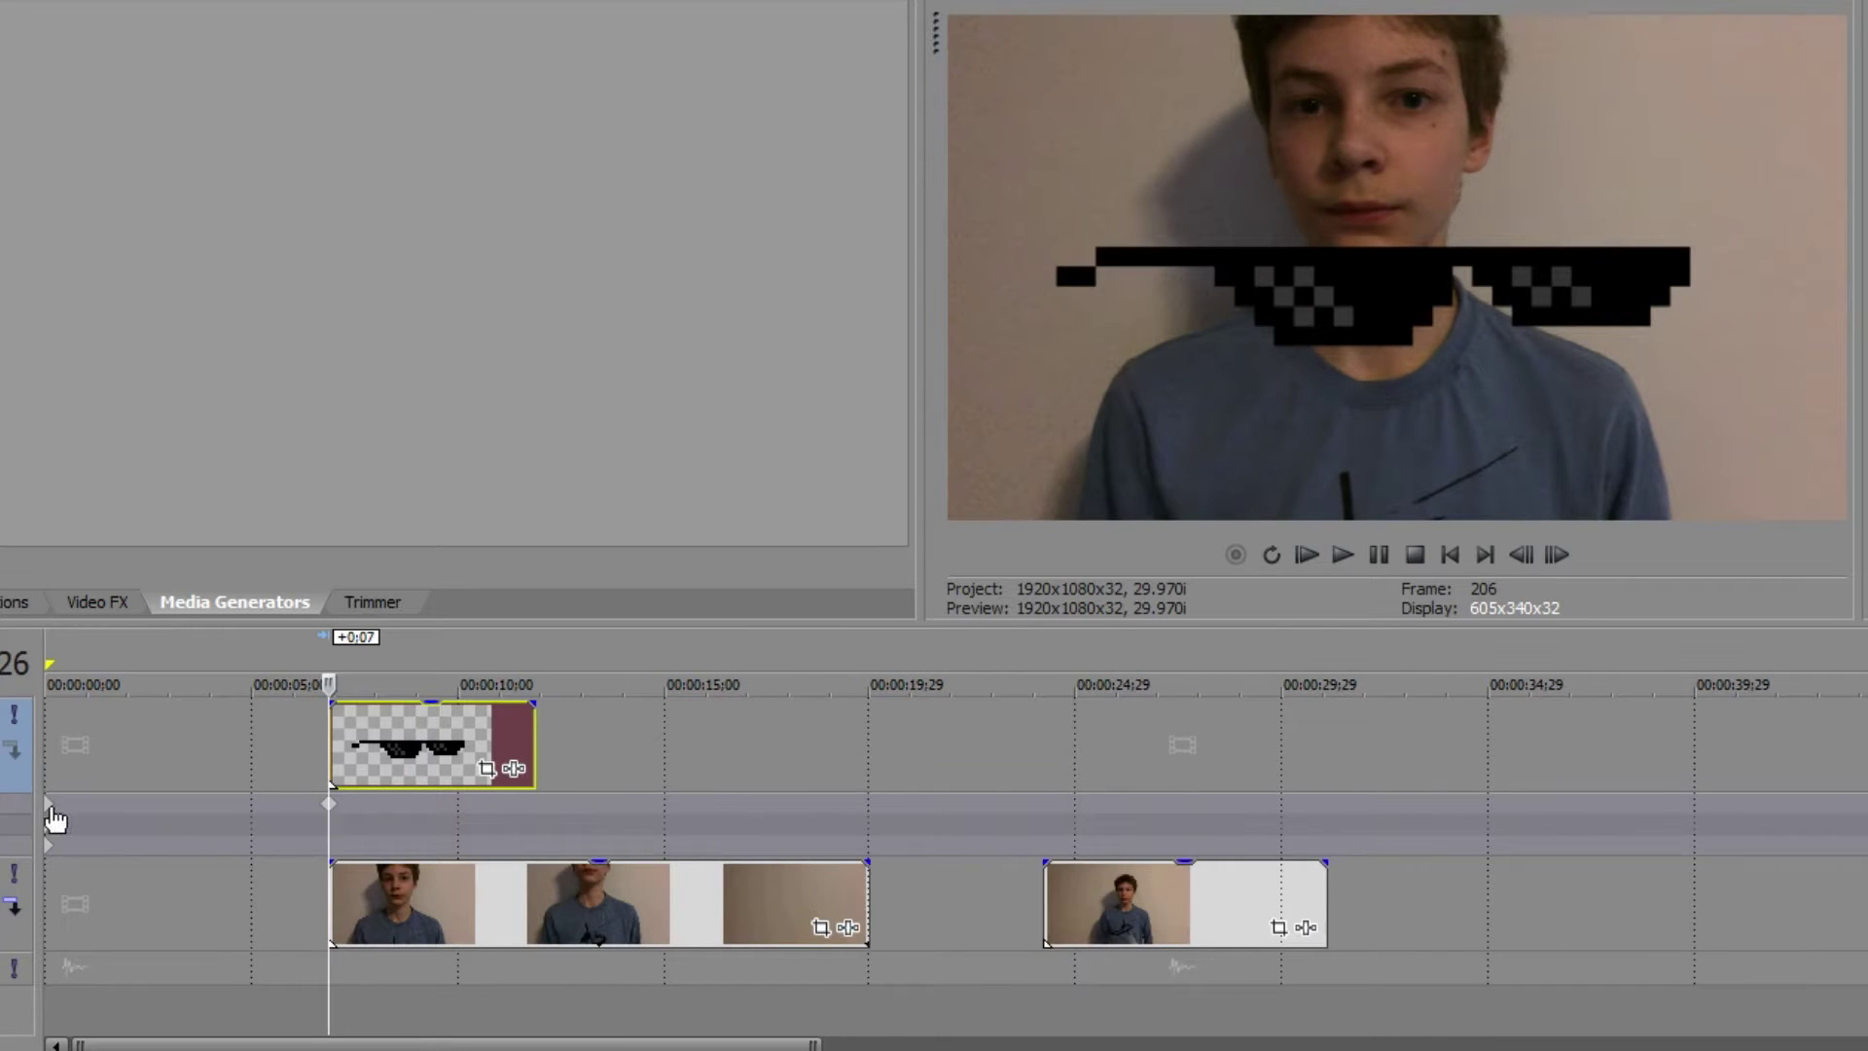
pyautogui.scroll(3, 216, 800)
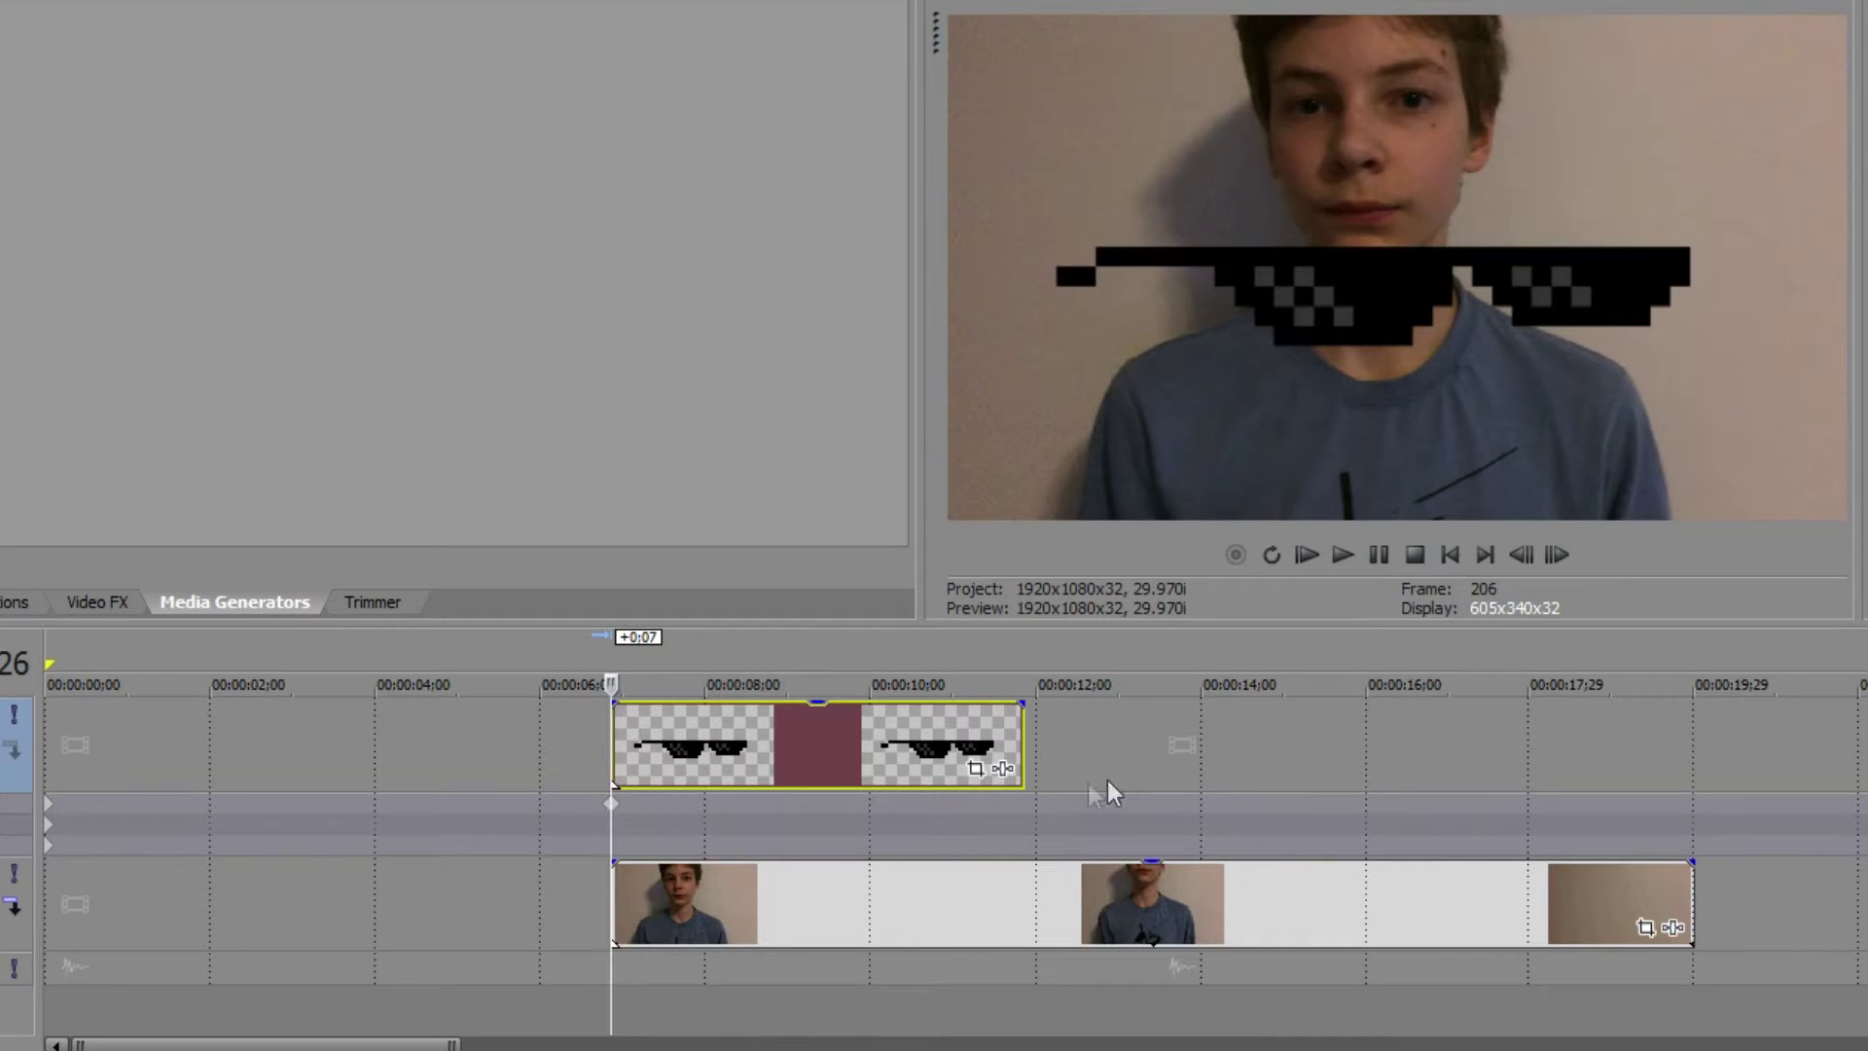
# - Open Track Motion for the Video Overlay track and copy the position keyframe at 00:00:00;00
pyautogui.doubleClick(615, 805)
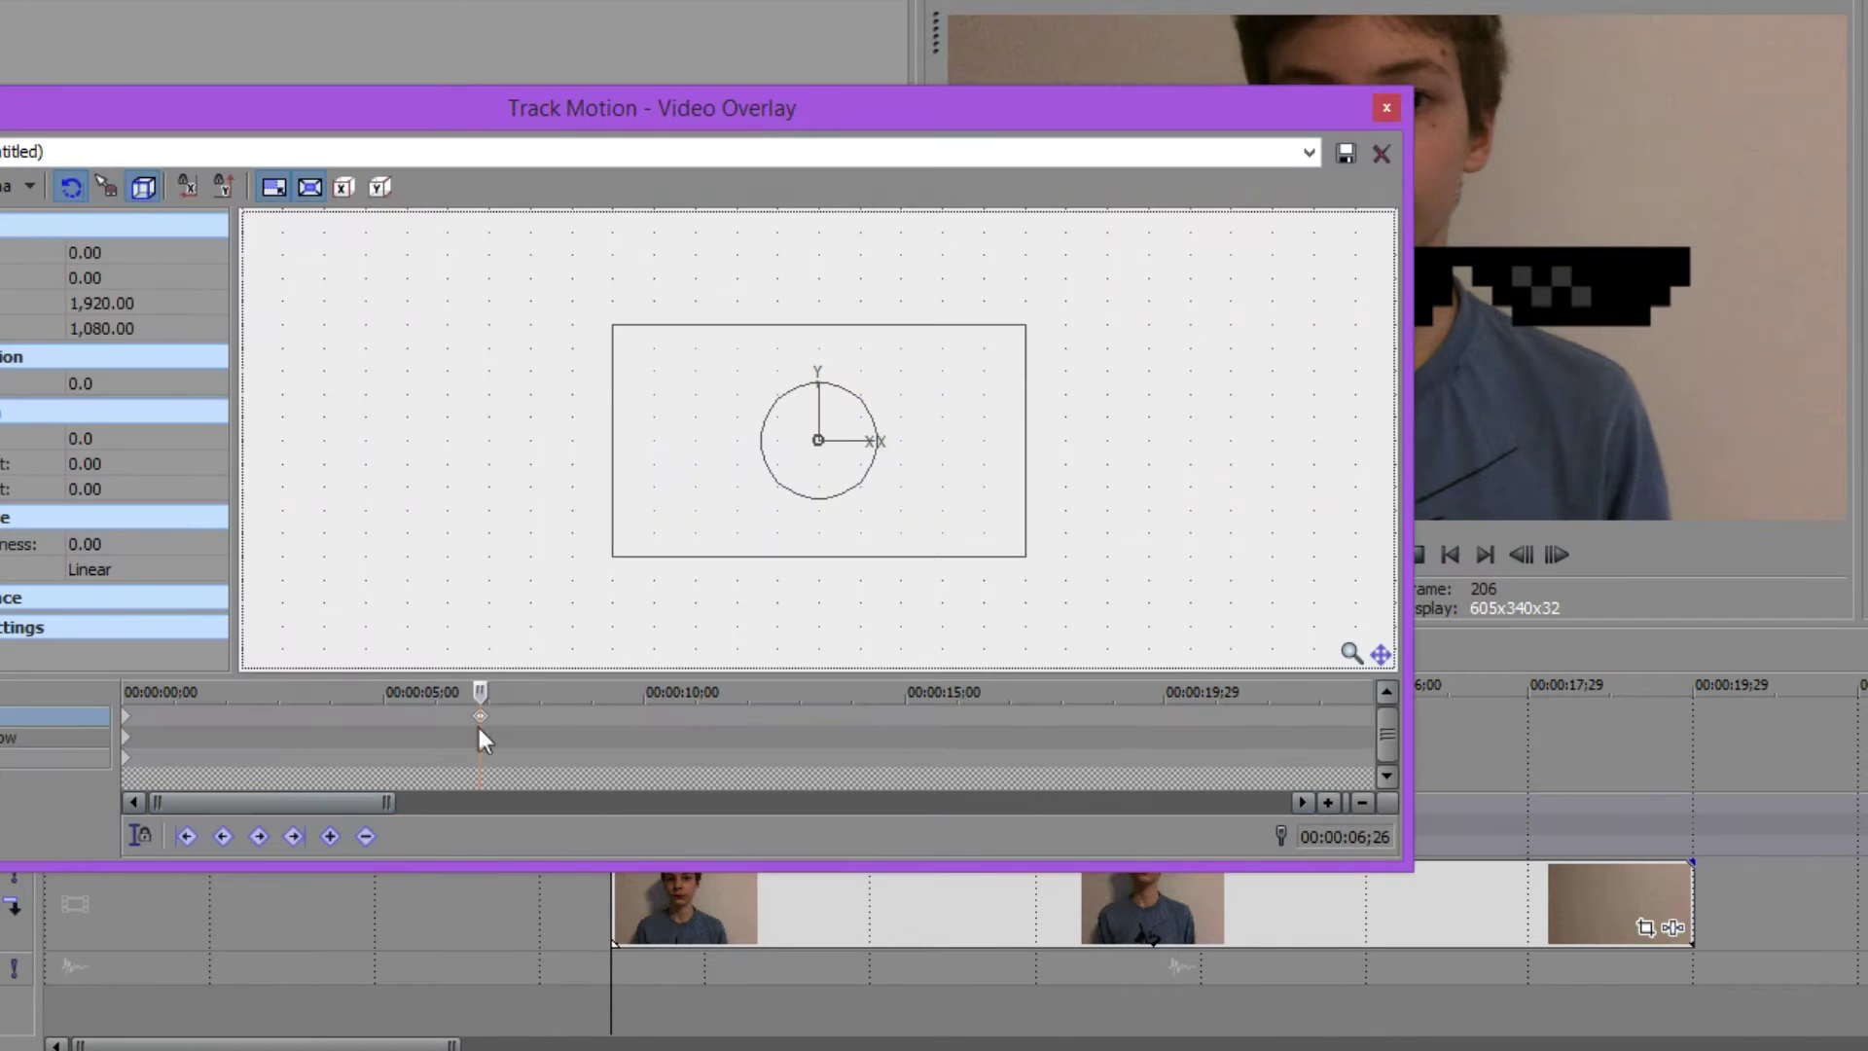
pyautogui.click(126, 715)
pyautogui.rightClick(126, 714)
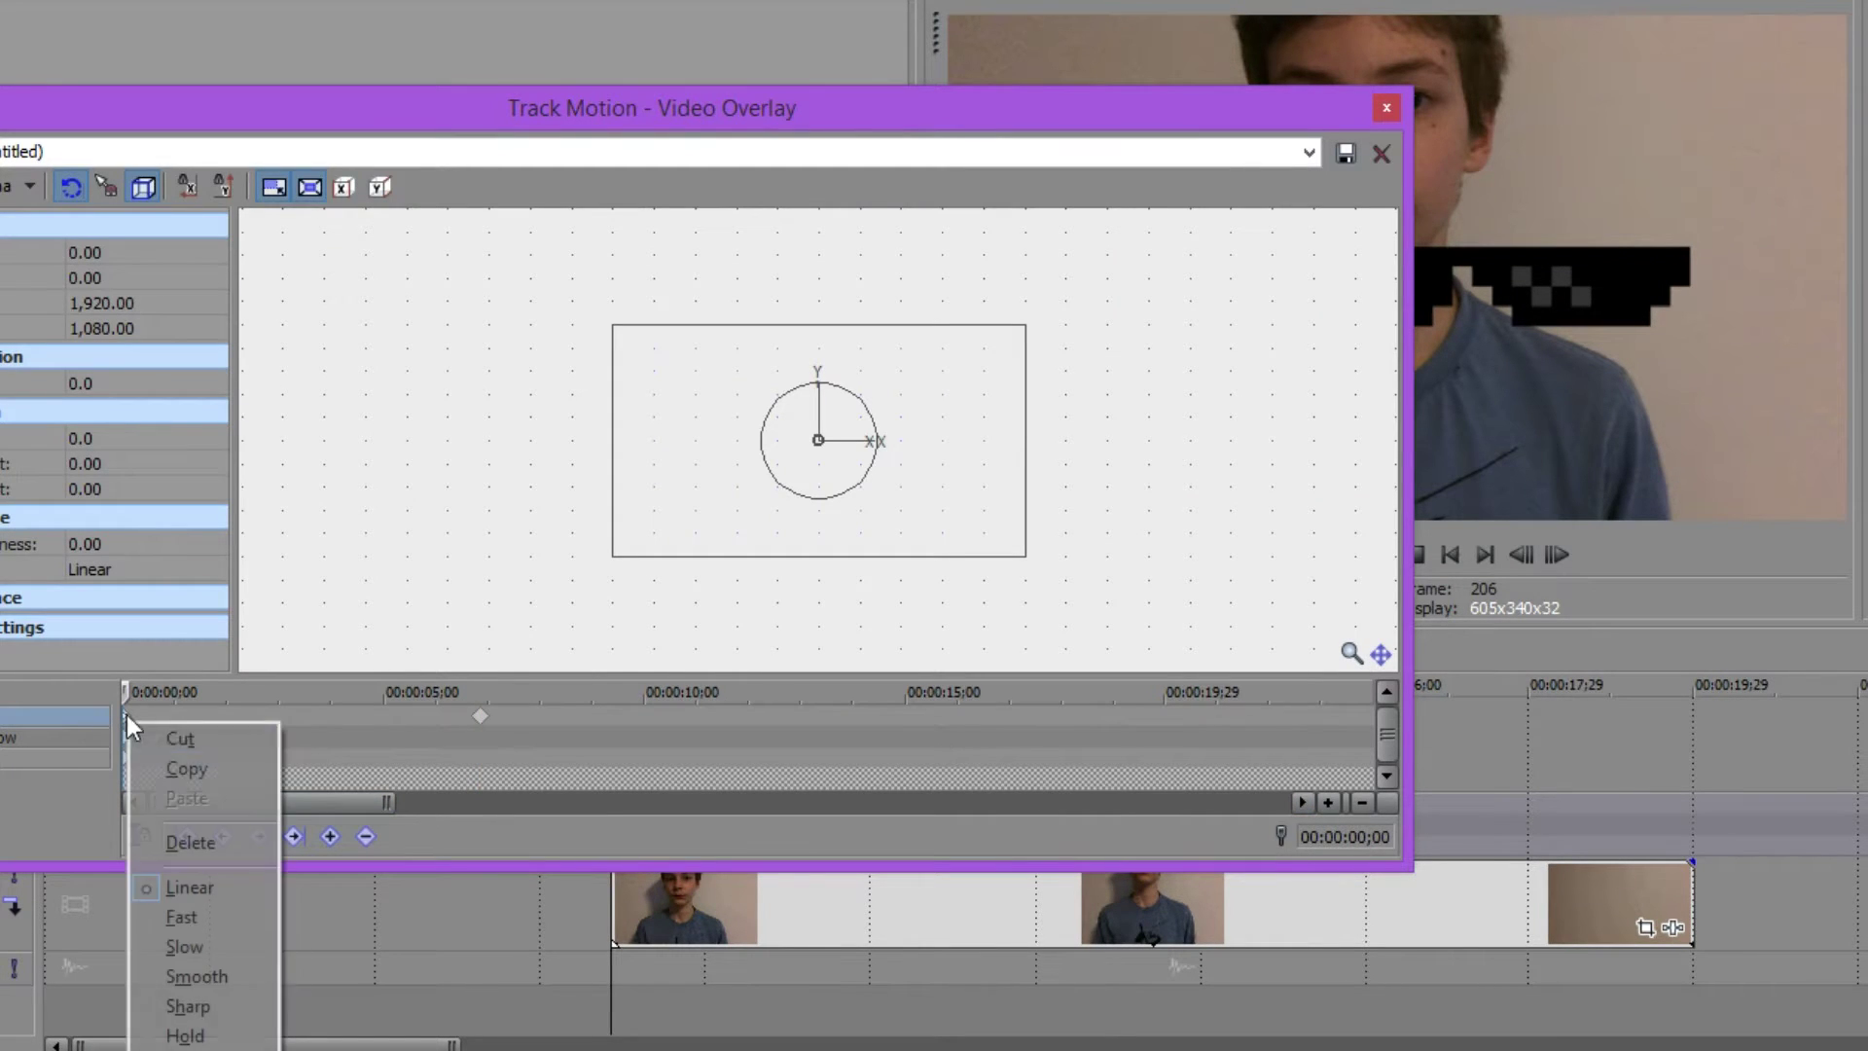
pyautogui.click(194, 765)
# - Paste the copied position keyframe at 00:00:06;25, one frame before the sunglasses image starts
pyautogui.click(472, 720)
pyautogui.scroll(8, 651, 726)
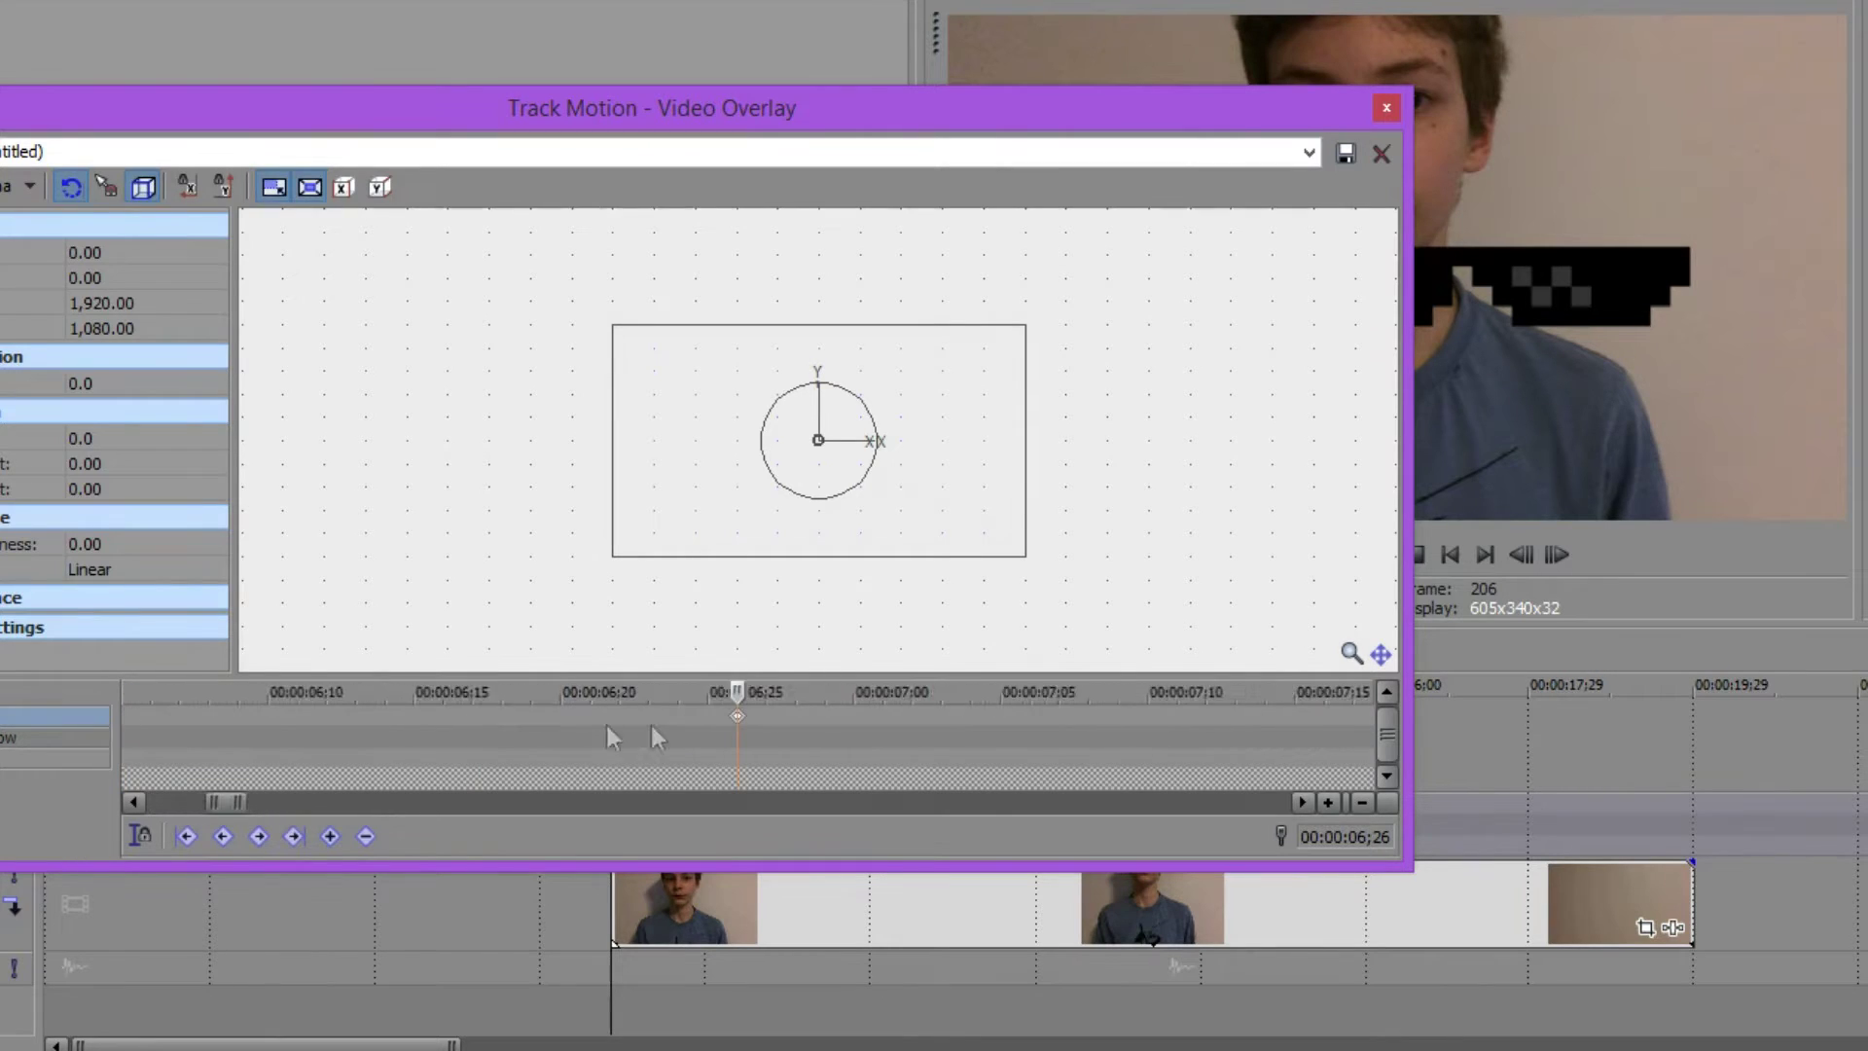
pyautogui.scroll(-3, 675, 713)
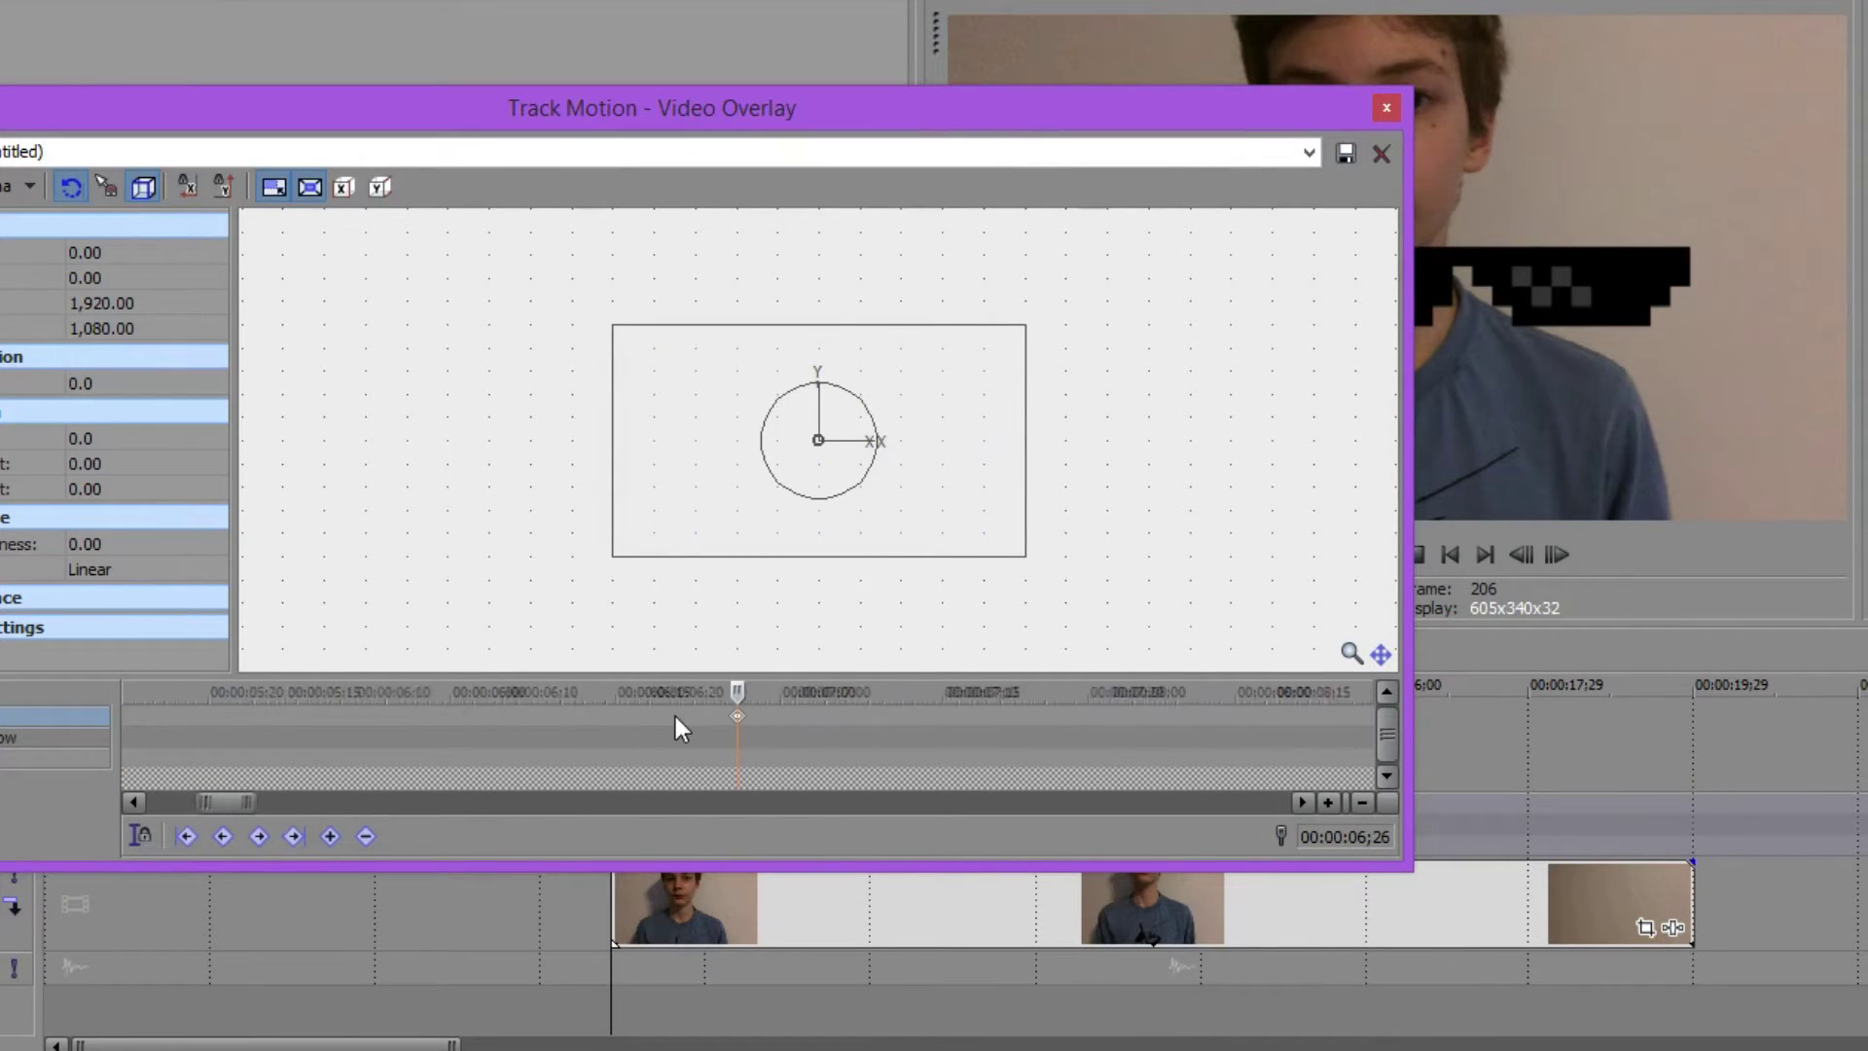
pyautogui.click(1329, 803)
pyautogui.click(1360, 804)
pyautogui.click(1360, 804)
pyautogui.click(1359, 805)
pyautogui.moveTo(308, 799); pyautogui.dragTo(218, 808)
pyautogui.scroll(5, 550, 739)
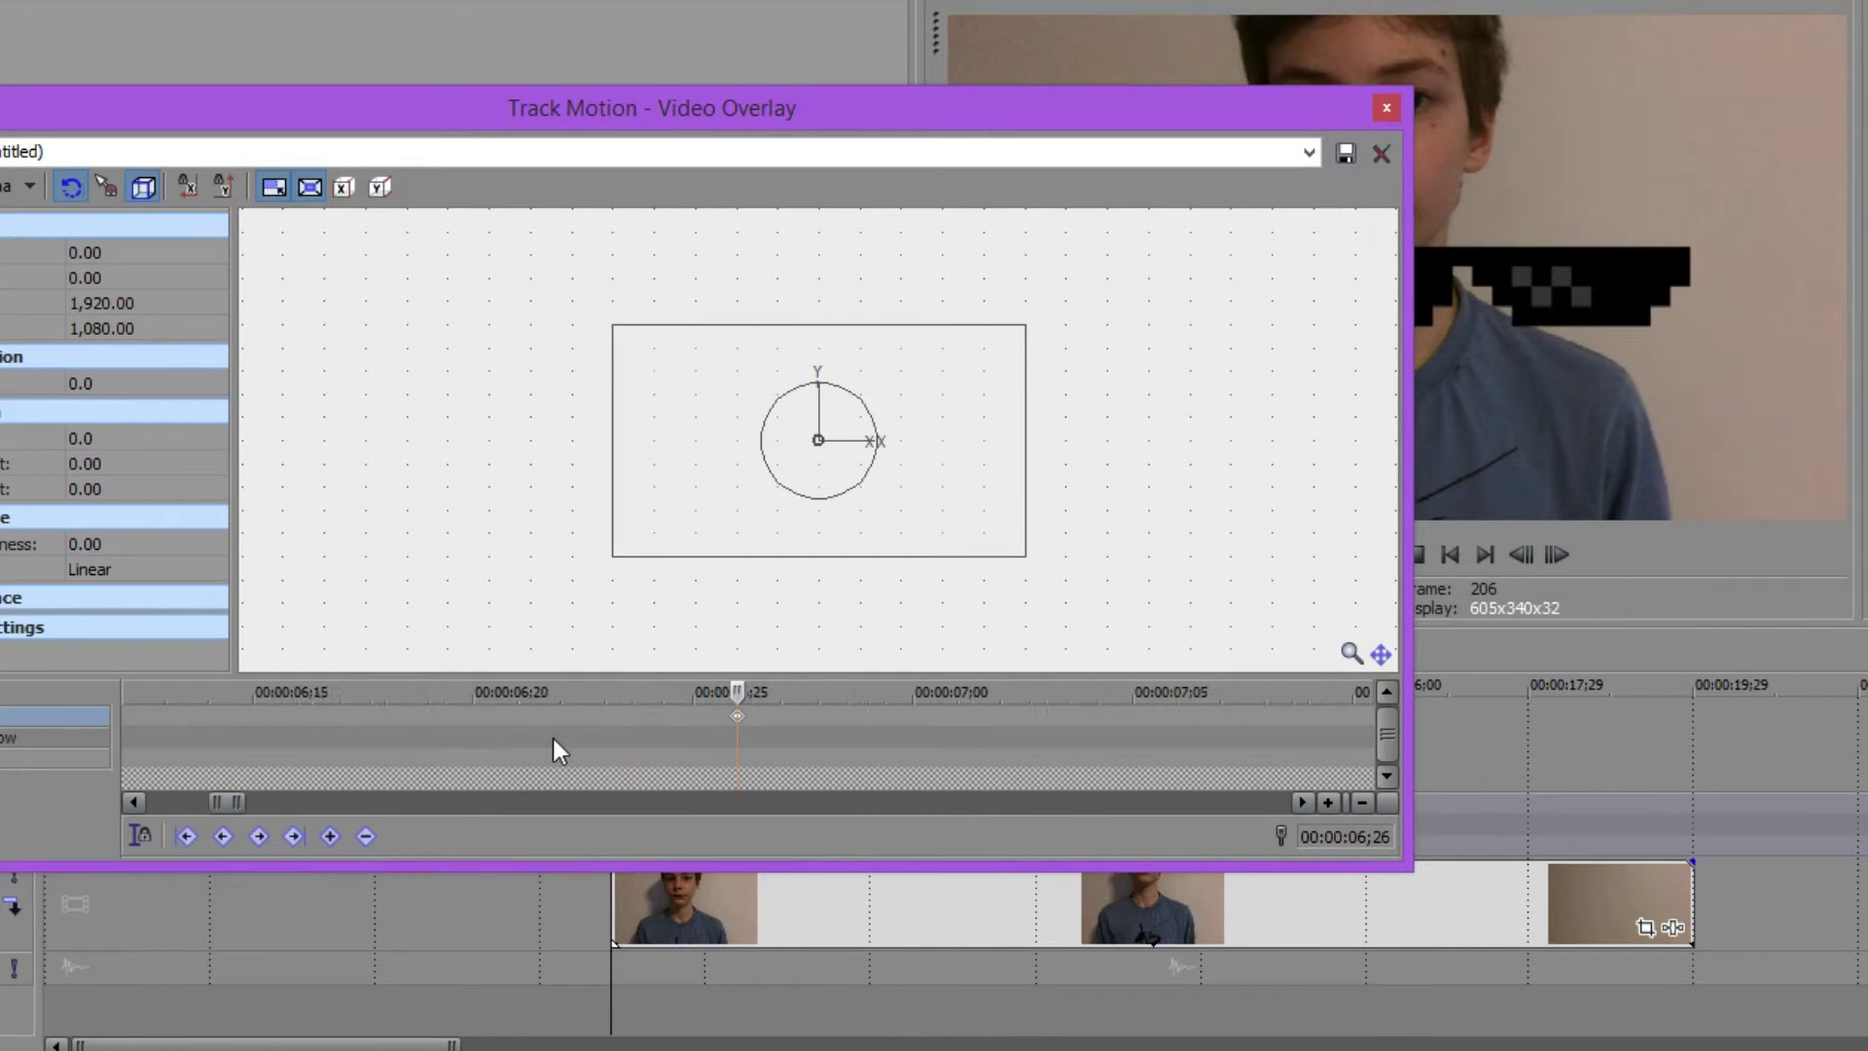
pyautogui.click(679, 718)
pyautogui.rightClick(621, 726)
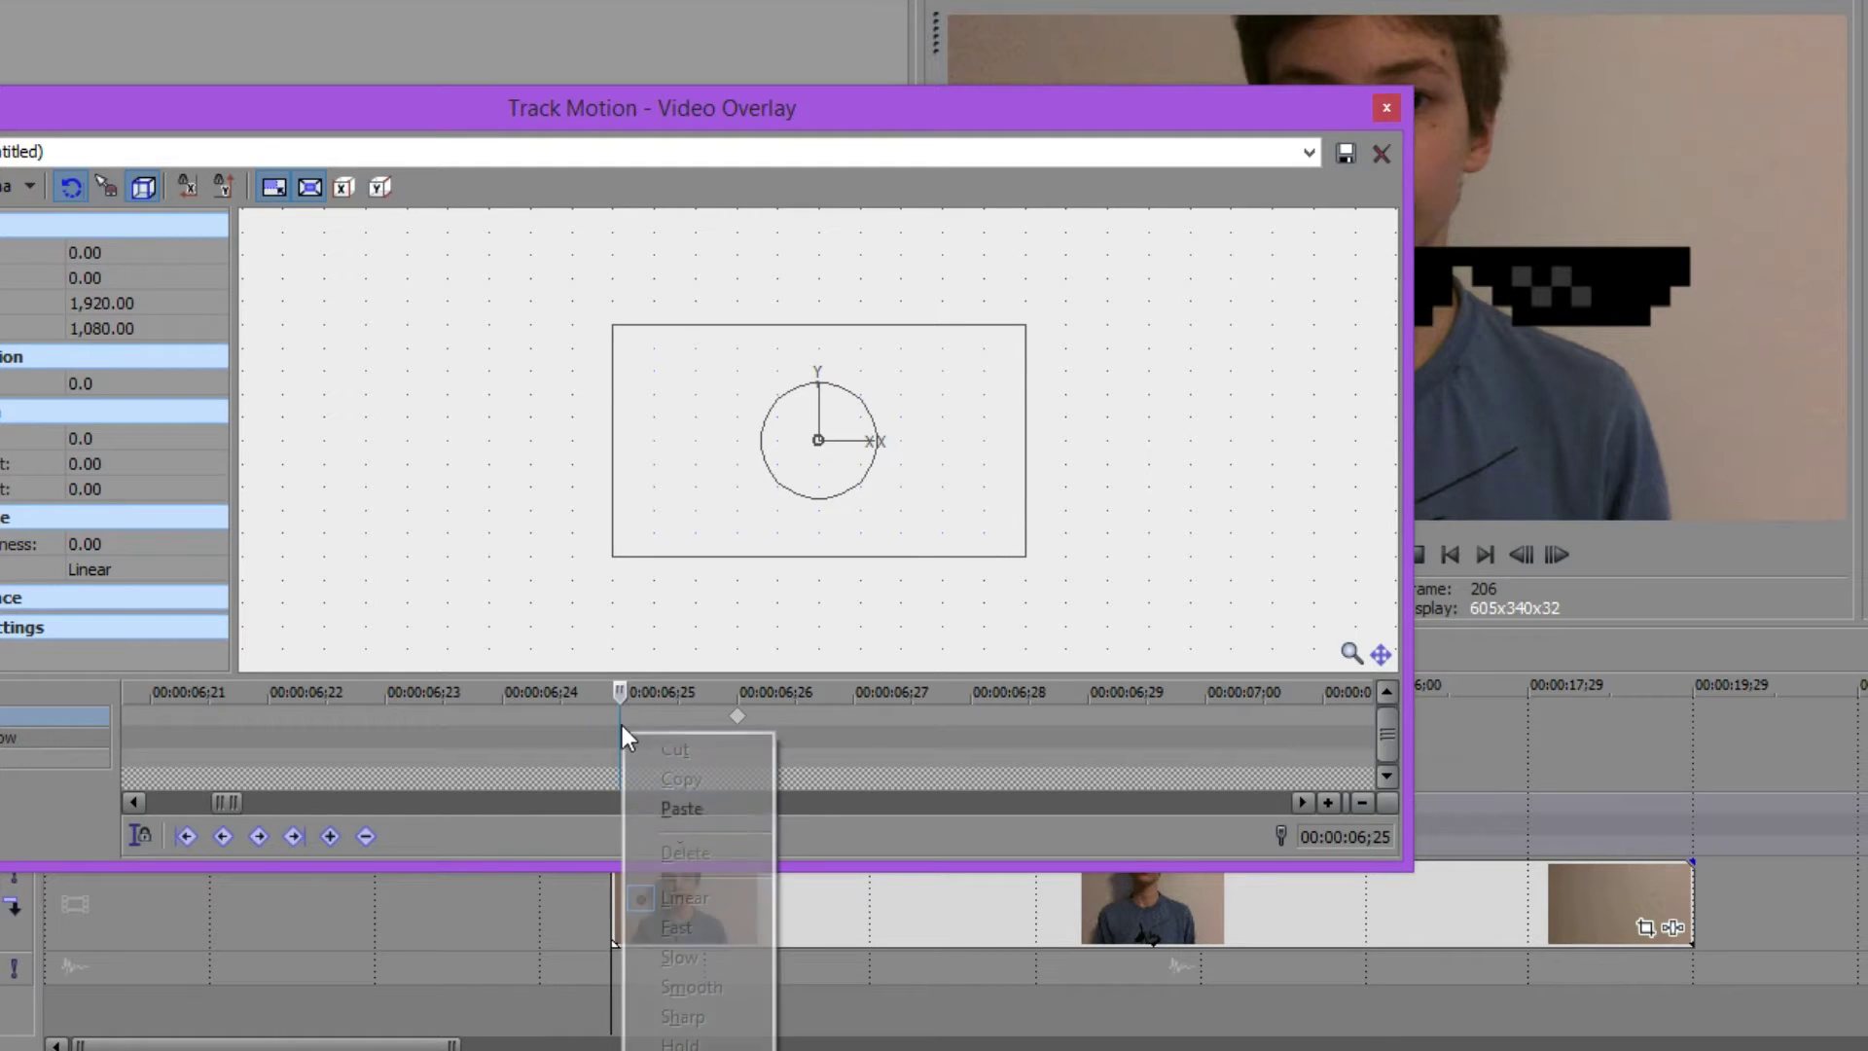
pyautogui.click(685, 809)
pyautogui.scroll(-5, 594, 749)
pyautogui.scroll(3, 578, 751)
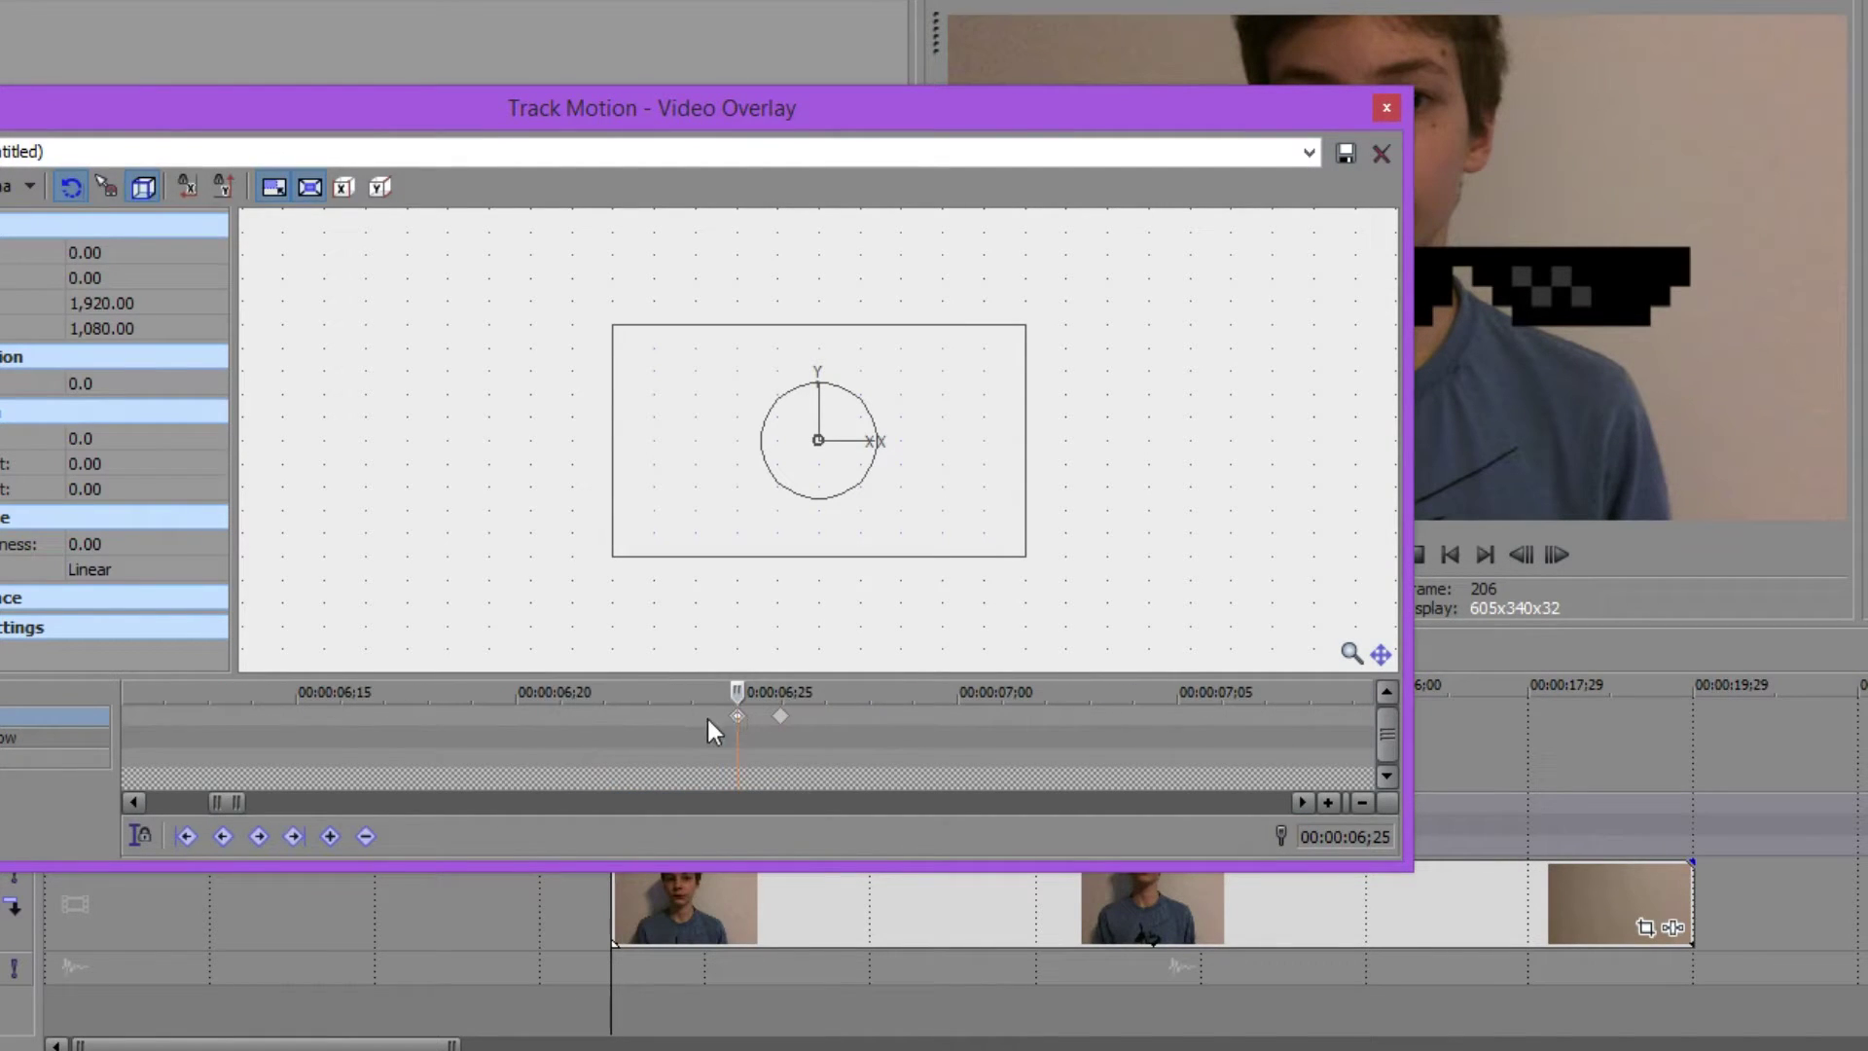
# - Uncover the video preview, then shrink the sunglasses and place them over the eyes at the 00:00:06;26 keyframe
pyautogui.scroll(-5, 464, 726)
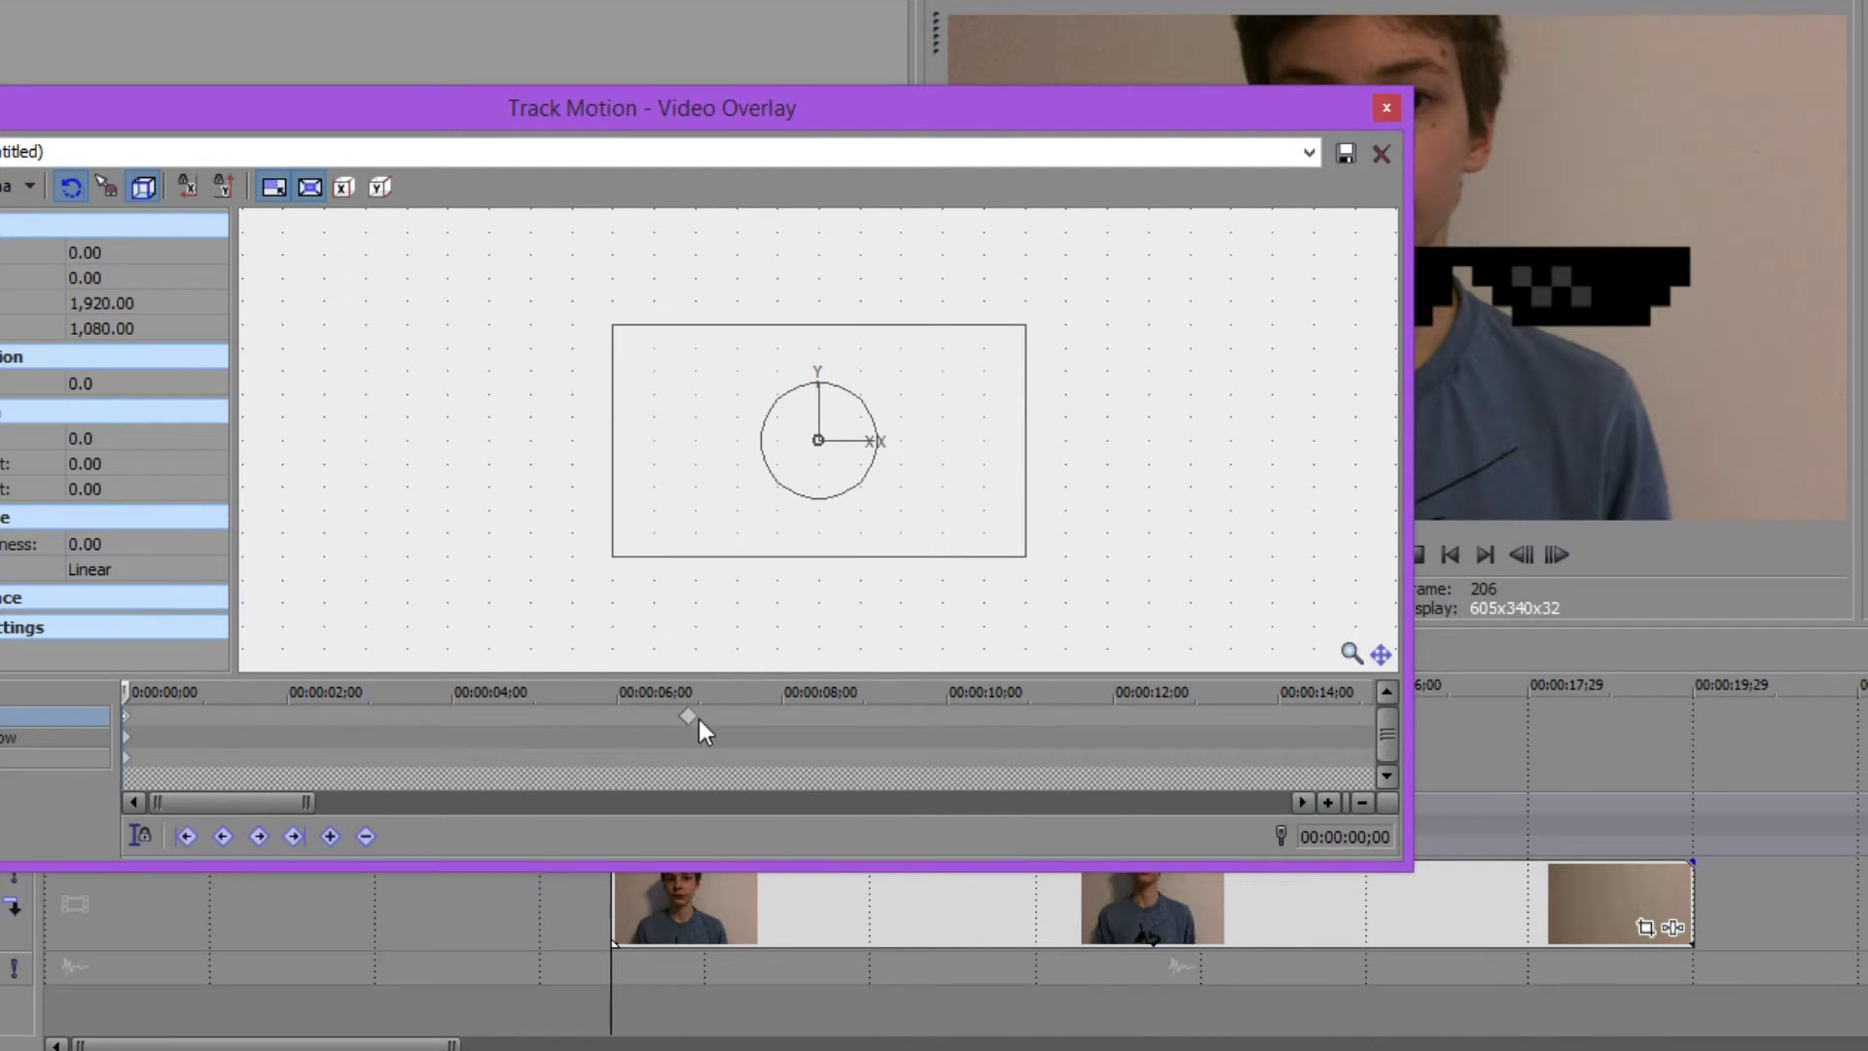
pyautogui.scroll(5, 699, 724)
pyautogui.moveTo(876, 113); pyautogui.dragTo(399, 176)
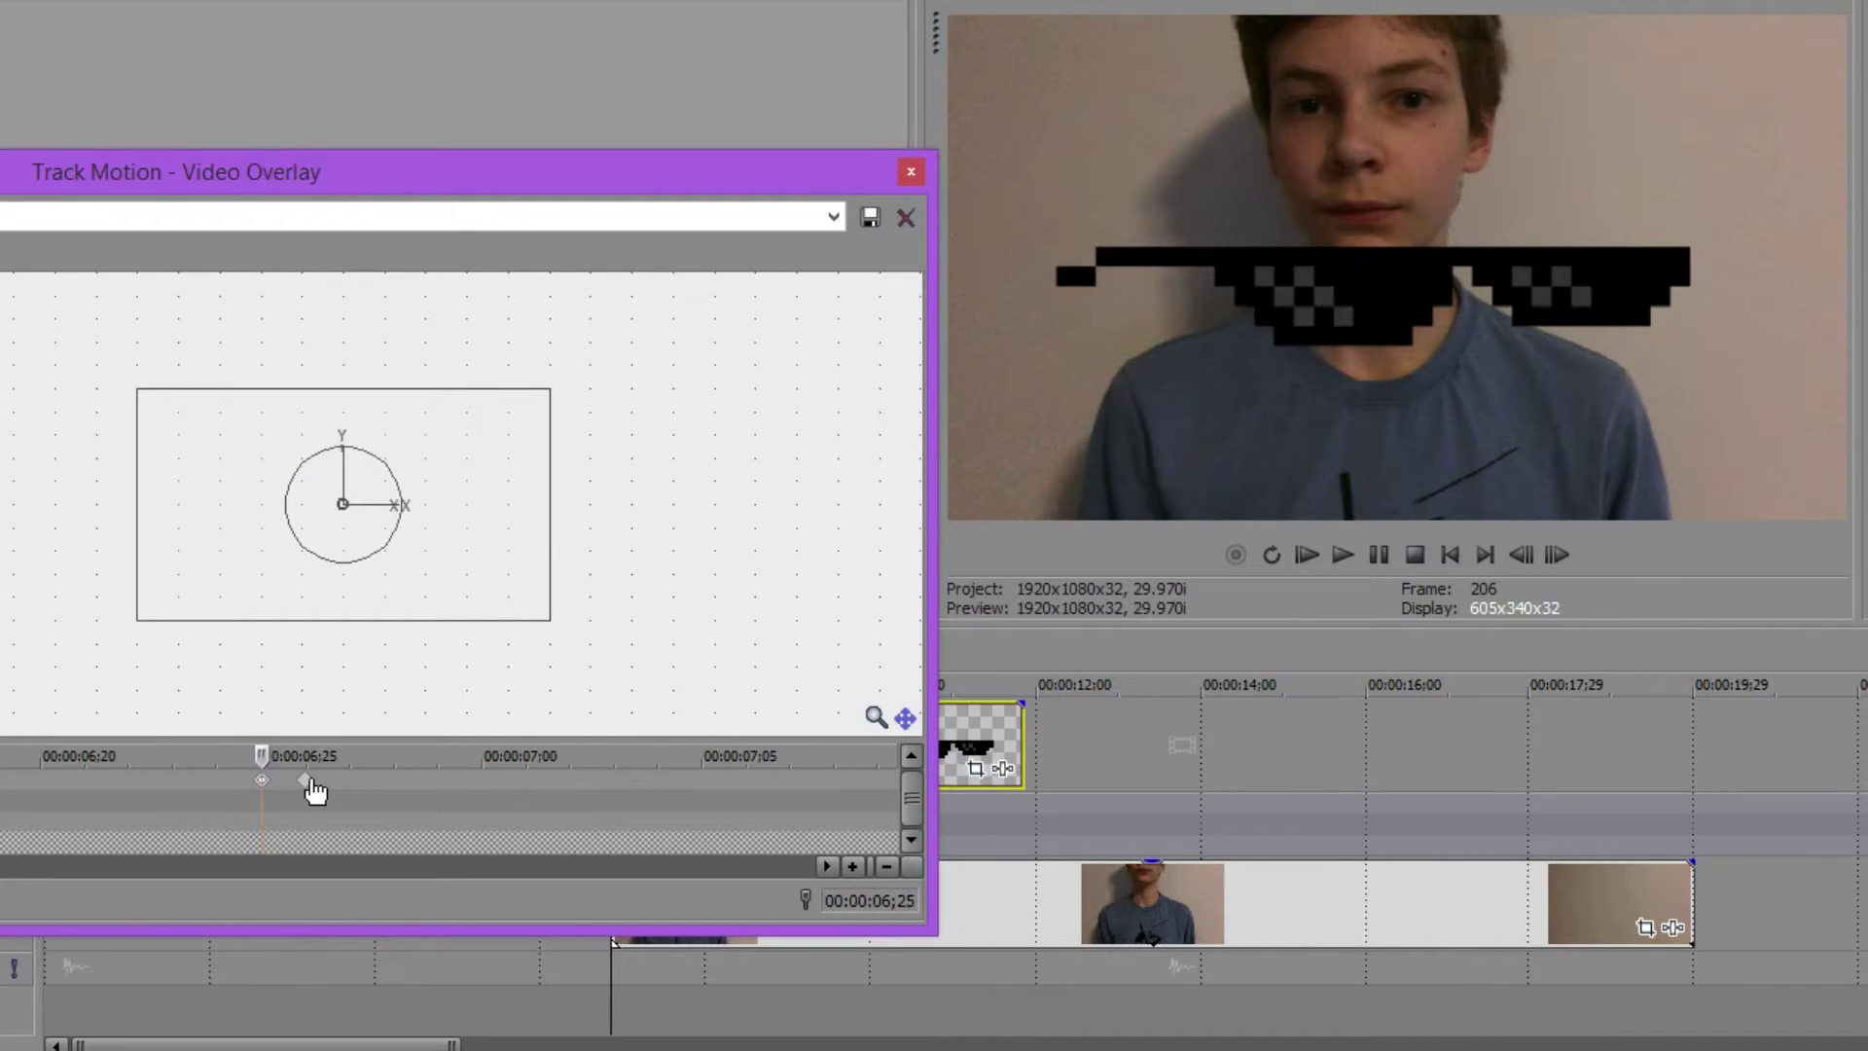
pyautogui.moveTo(584, 177); pyautogui.dragTo(0, 442)
pyautogui.click(609, 806)
pyautogui.scroll(5, 686, 847)
pyautogui.moveTo(222, 441); pyautogui.dragTo(675, 204)
pyautogui.moveTo(443, 213); pyautogui.dragTo(632, 253)
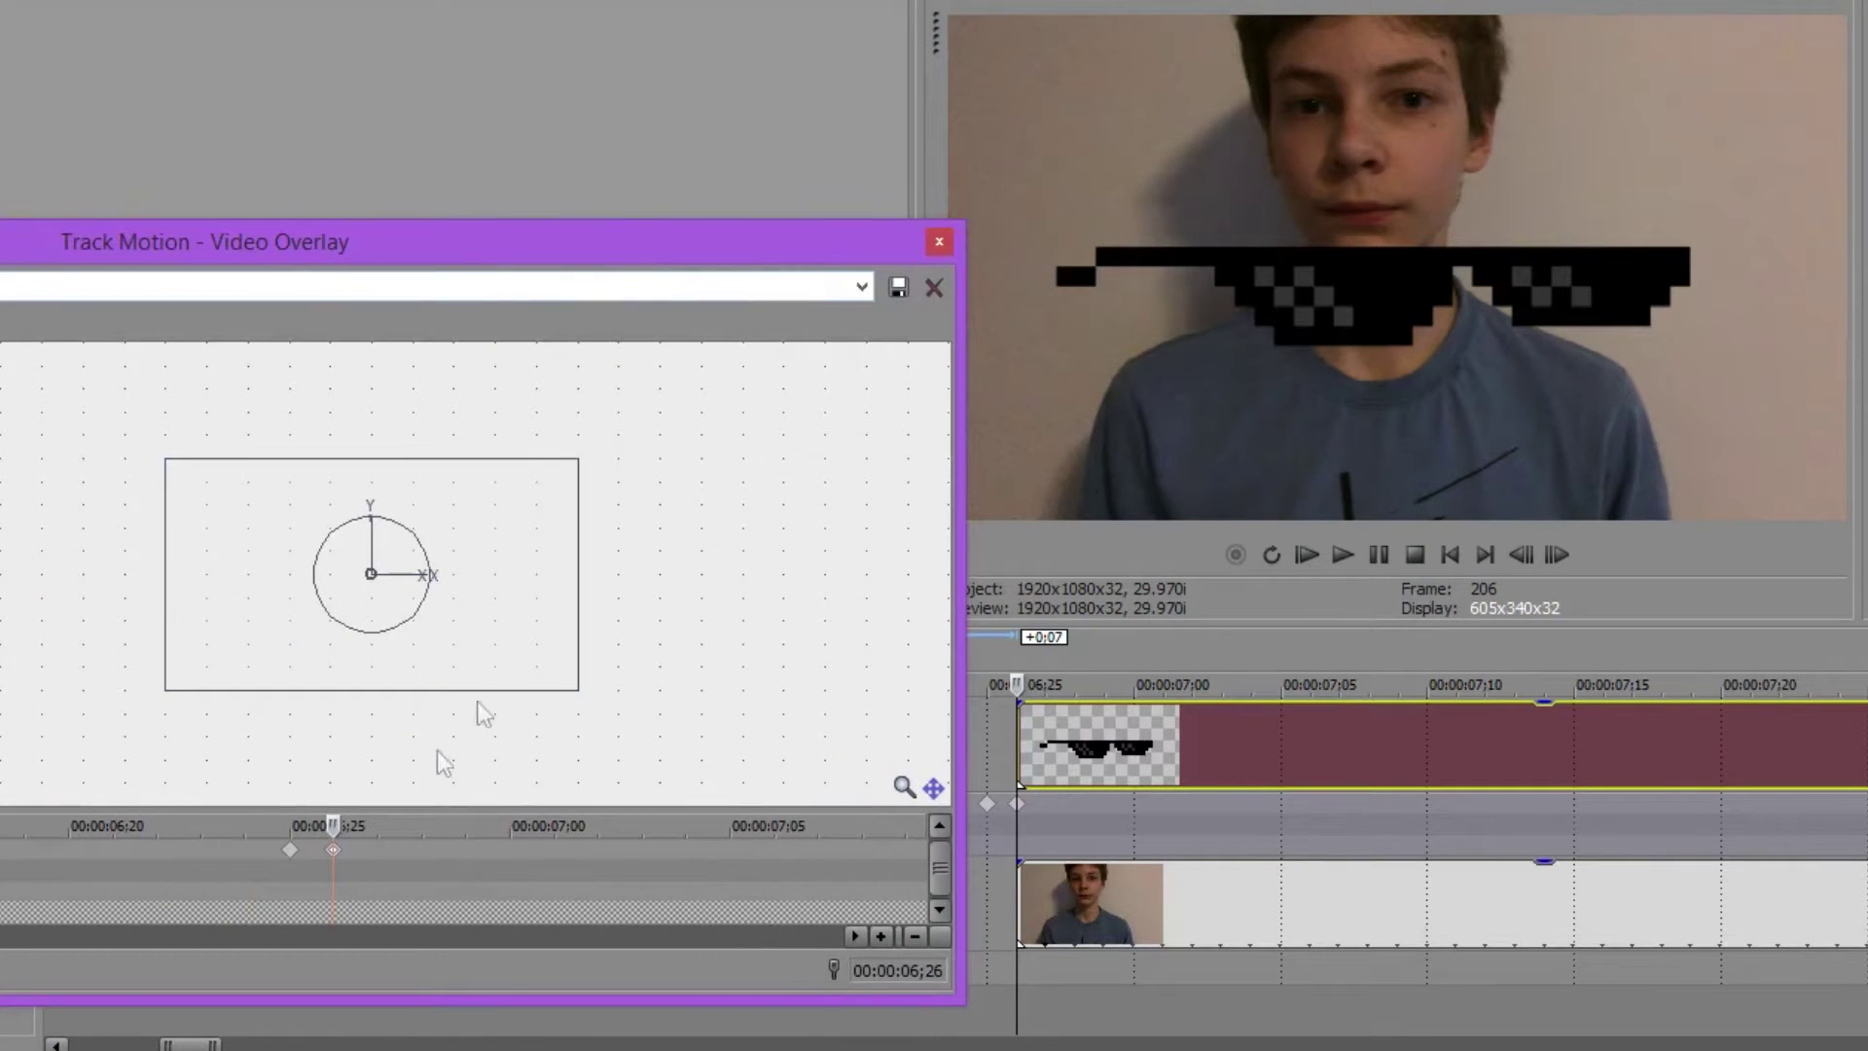
pyautogui.moveTo(575, 689); pyautogui.dragTo(424, 517)
# - Try to flip the sunglasses horizontally and shift them over the face
pyautogui.rightClick(425, 518)
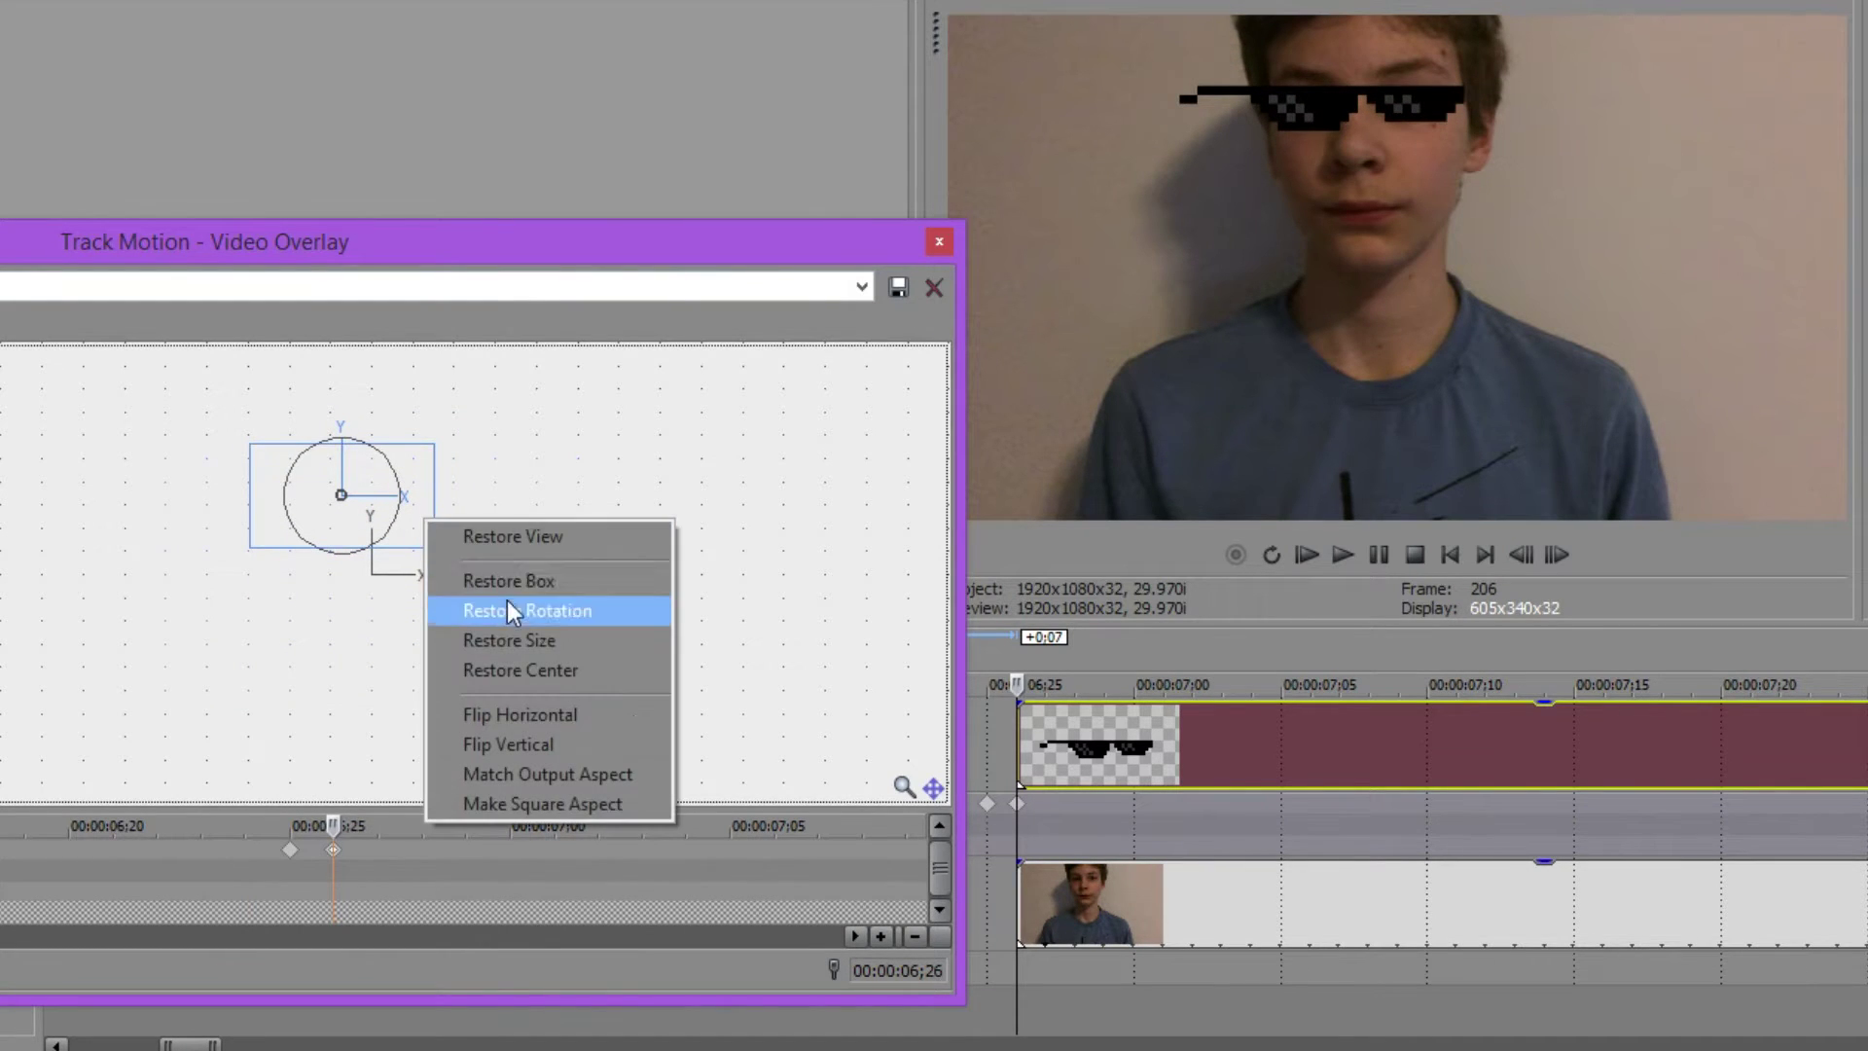
pyautogui.click(512, 714)
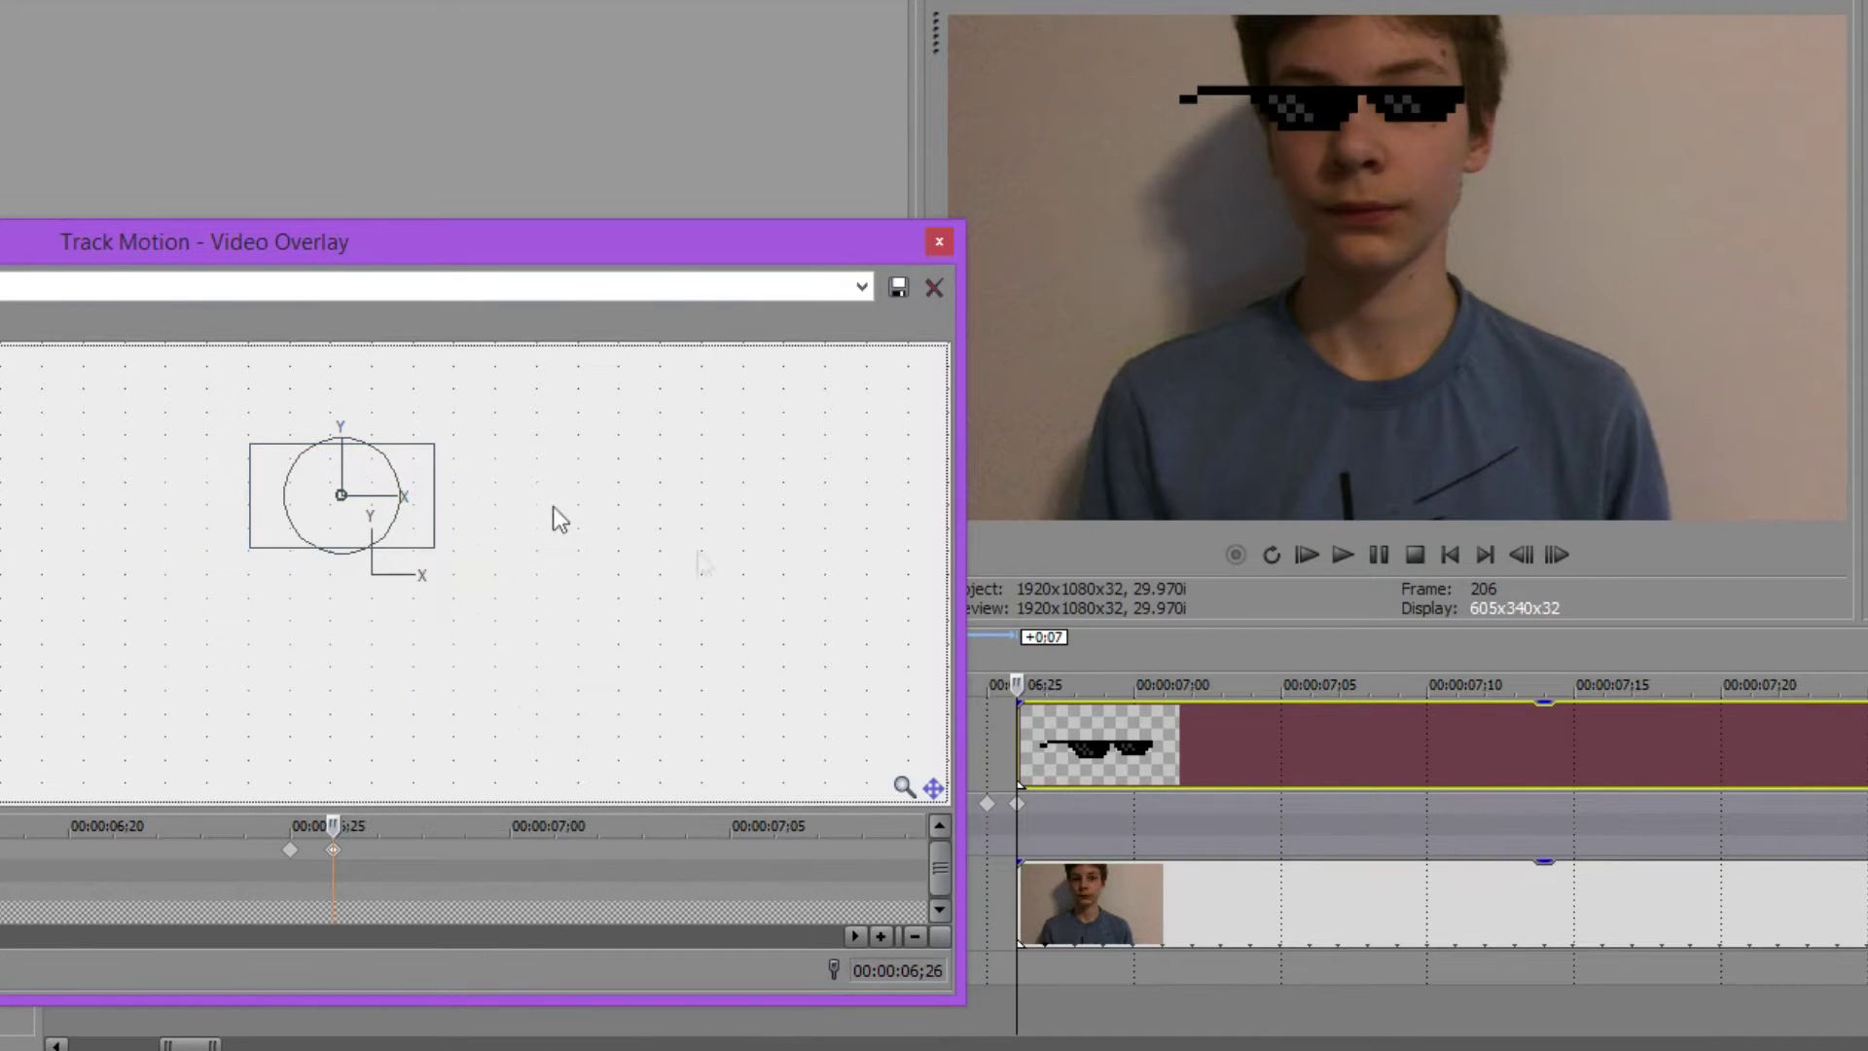
pyautogui.moveTo(397, 499); pyautogui.dragTo(475, 480)
pyautogui.hotkey('ctrl', 'z')
pyautogui.rightClick(487, 569)
pyautogui.click(585, 759)
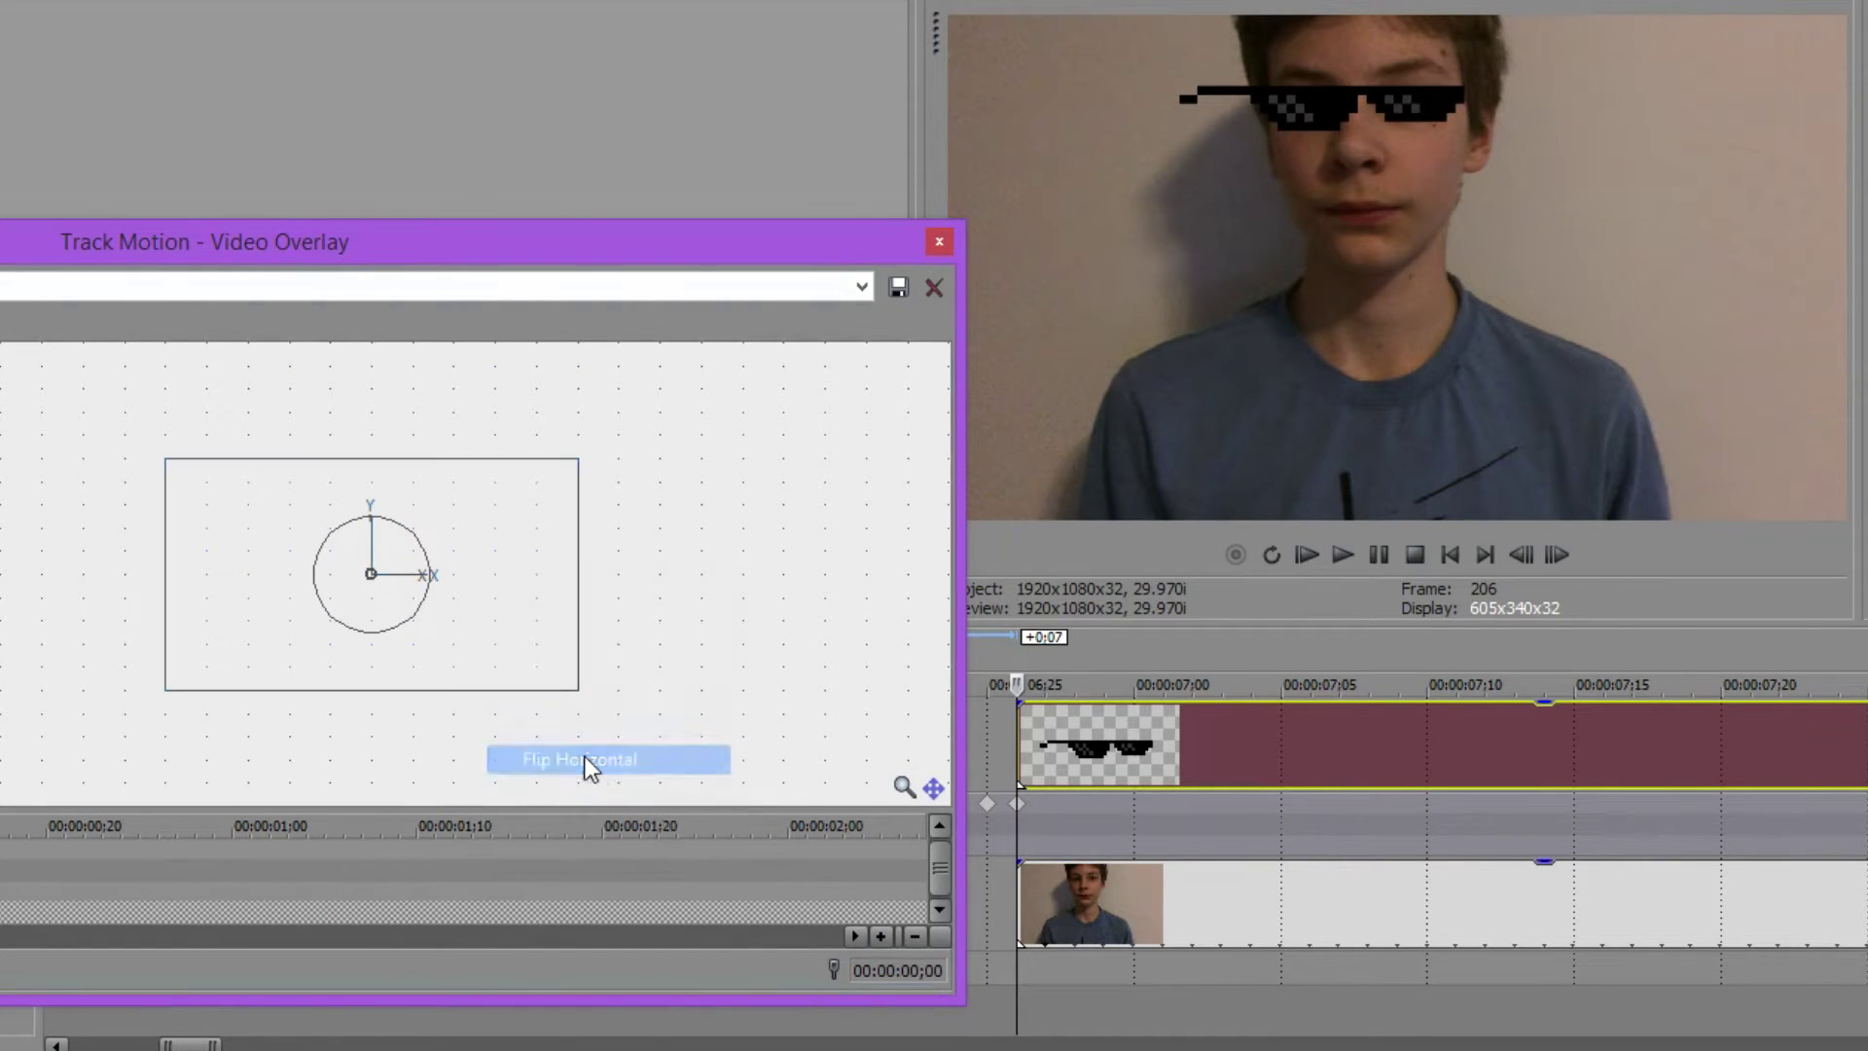
pyautogui.click(621, 877)
pyautogui.scroll(-5, 621, 878)
pyautogui.click(52, 852)
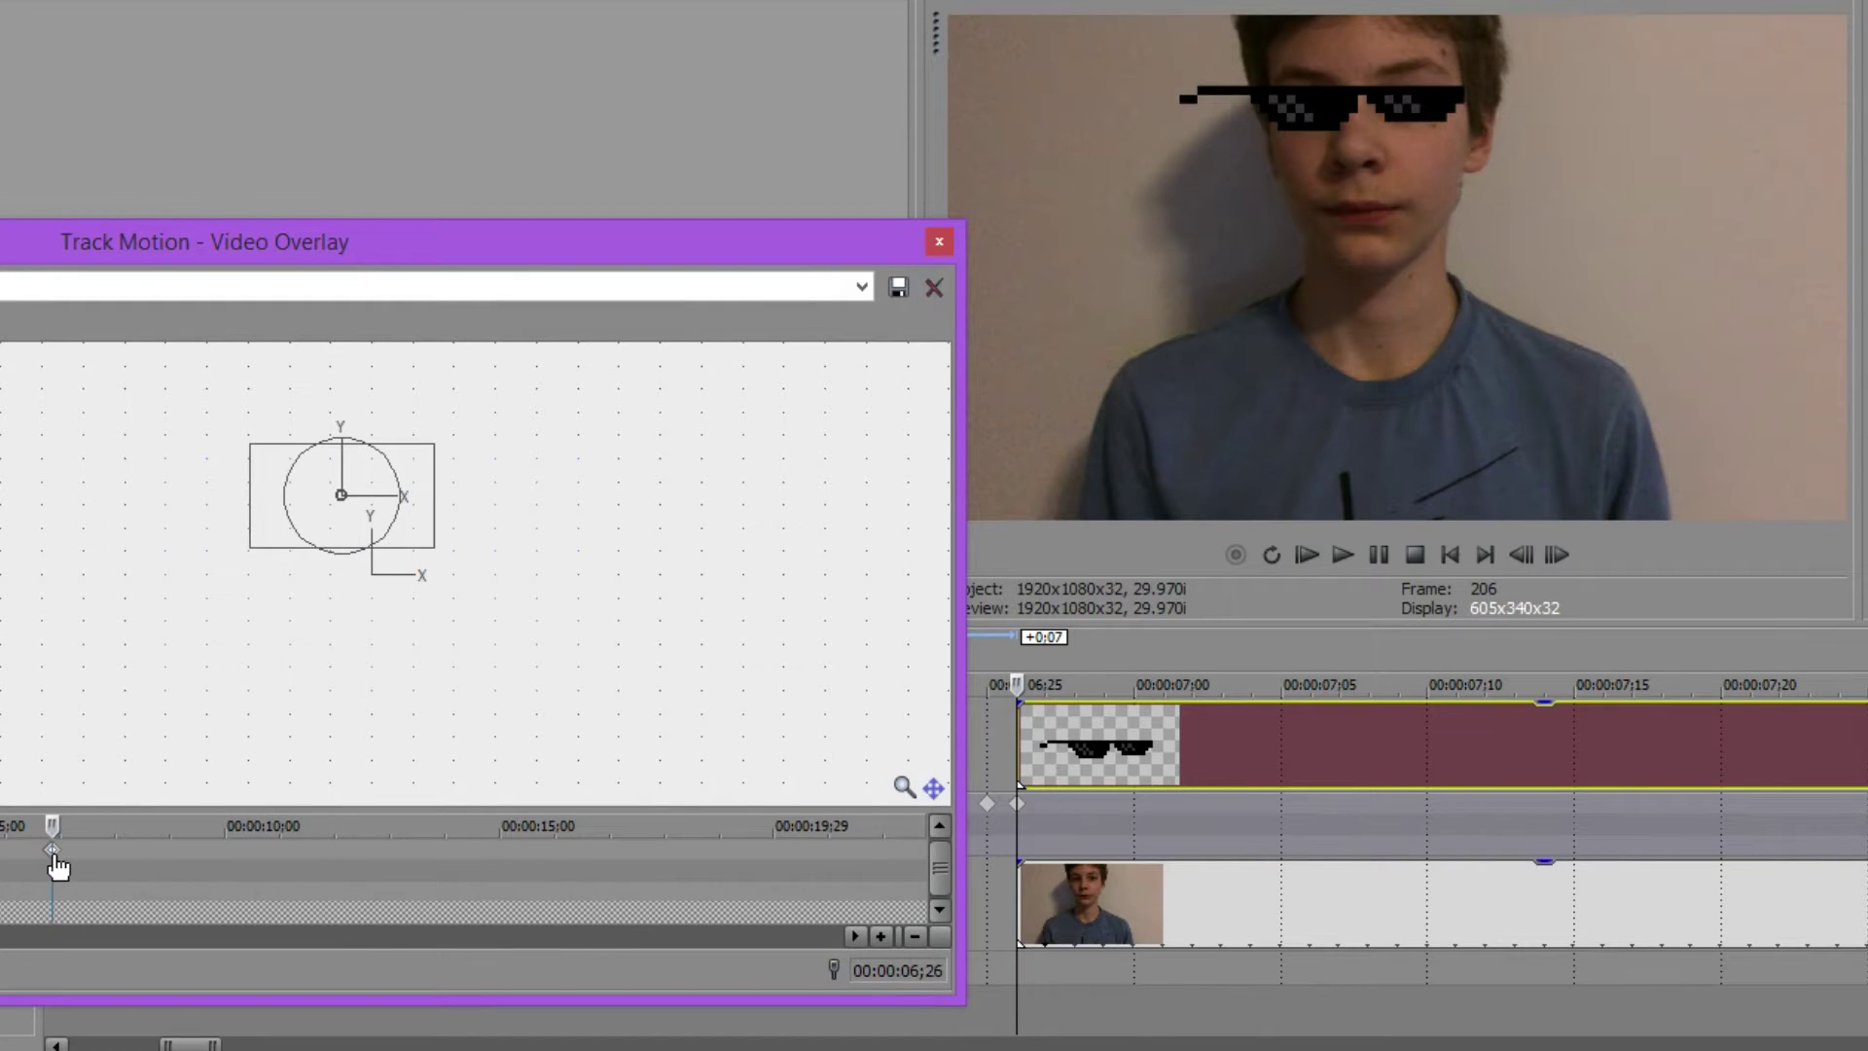
pyautogui.scroll(6, 64, 856)
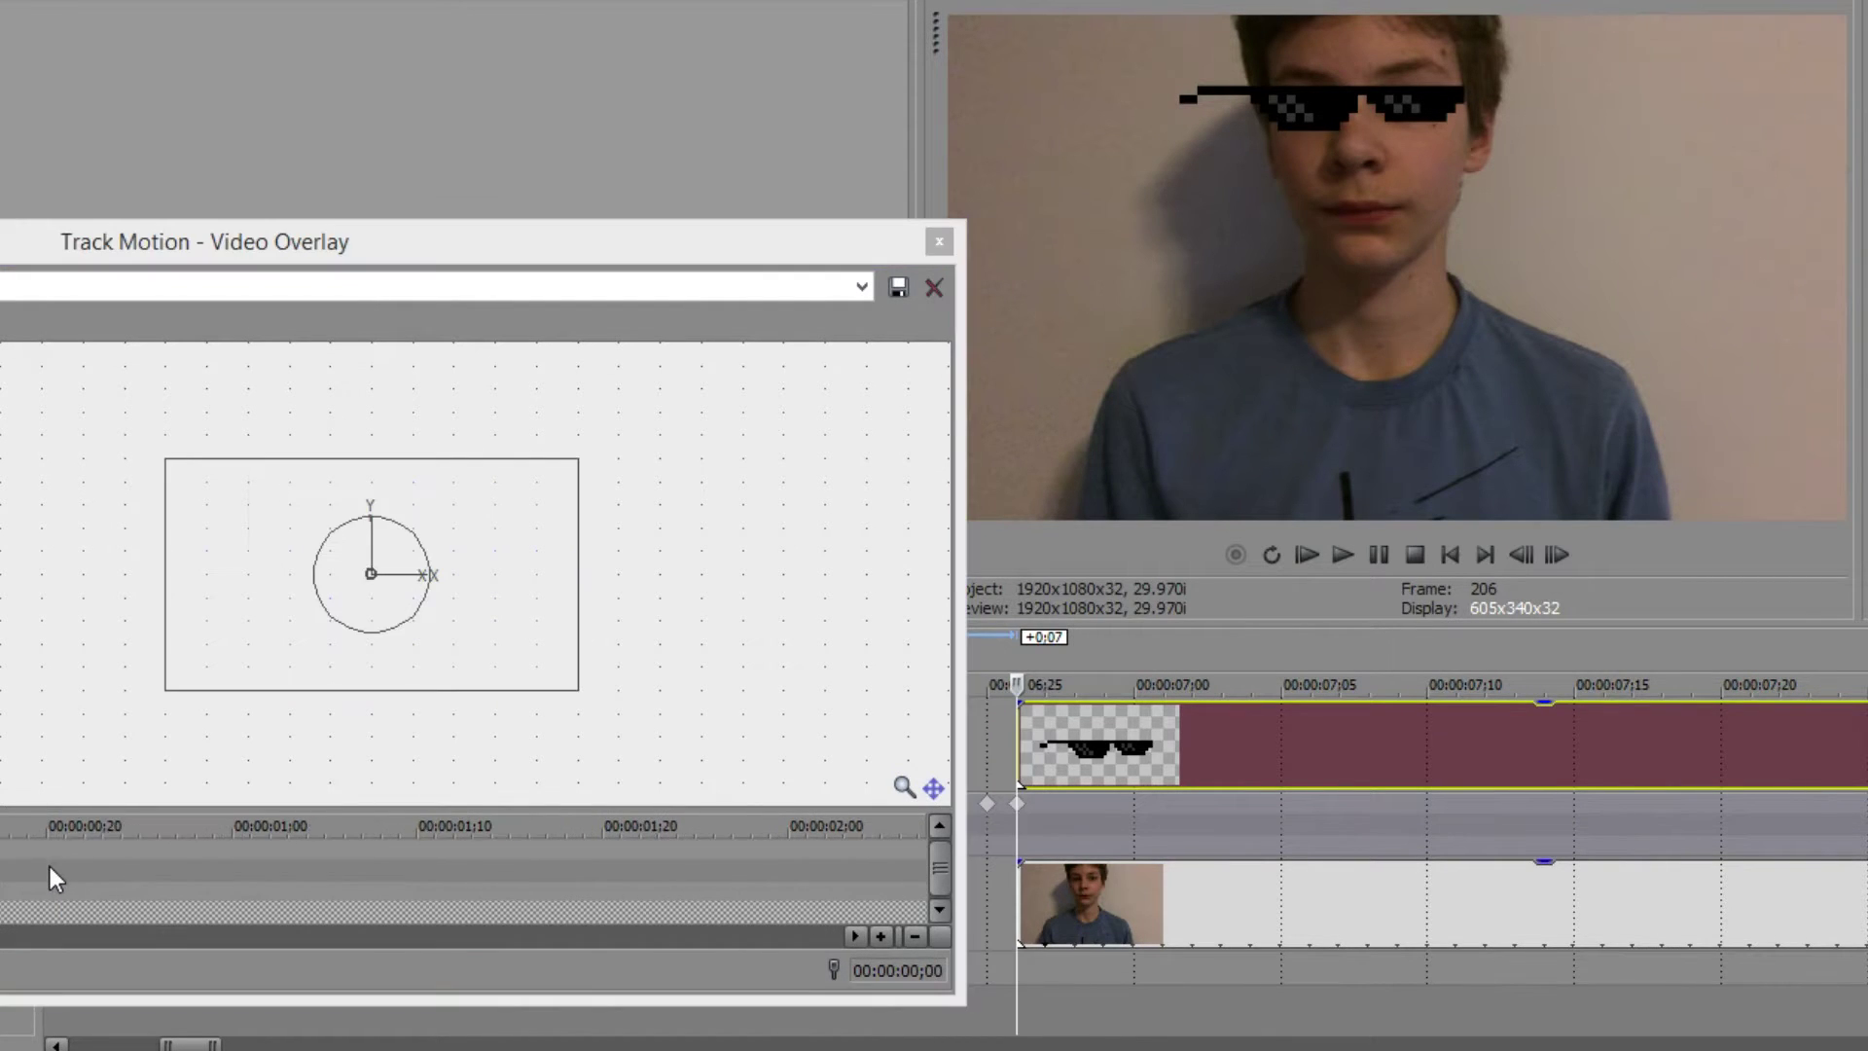
pyautogui.click(50, 865)
pyautogui.scroll(-6, 44, 862)
pyautogui.moveTo(282, 240); pyautogui.dragTo(327, 240)
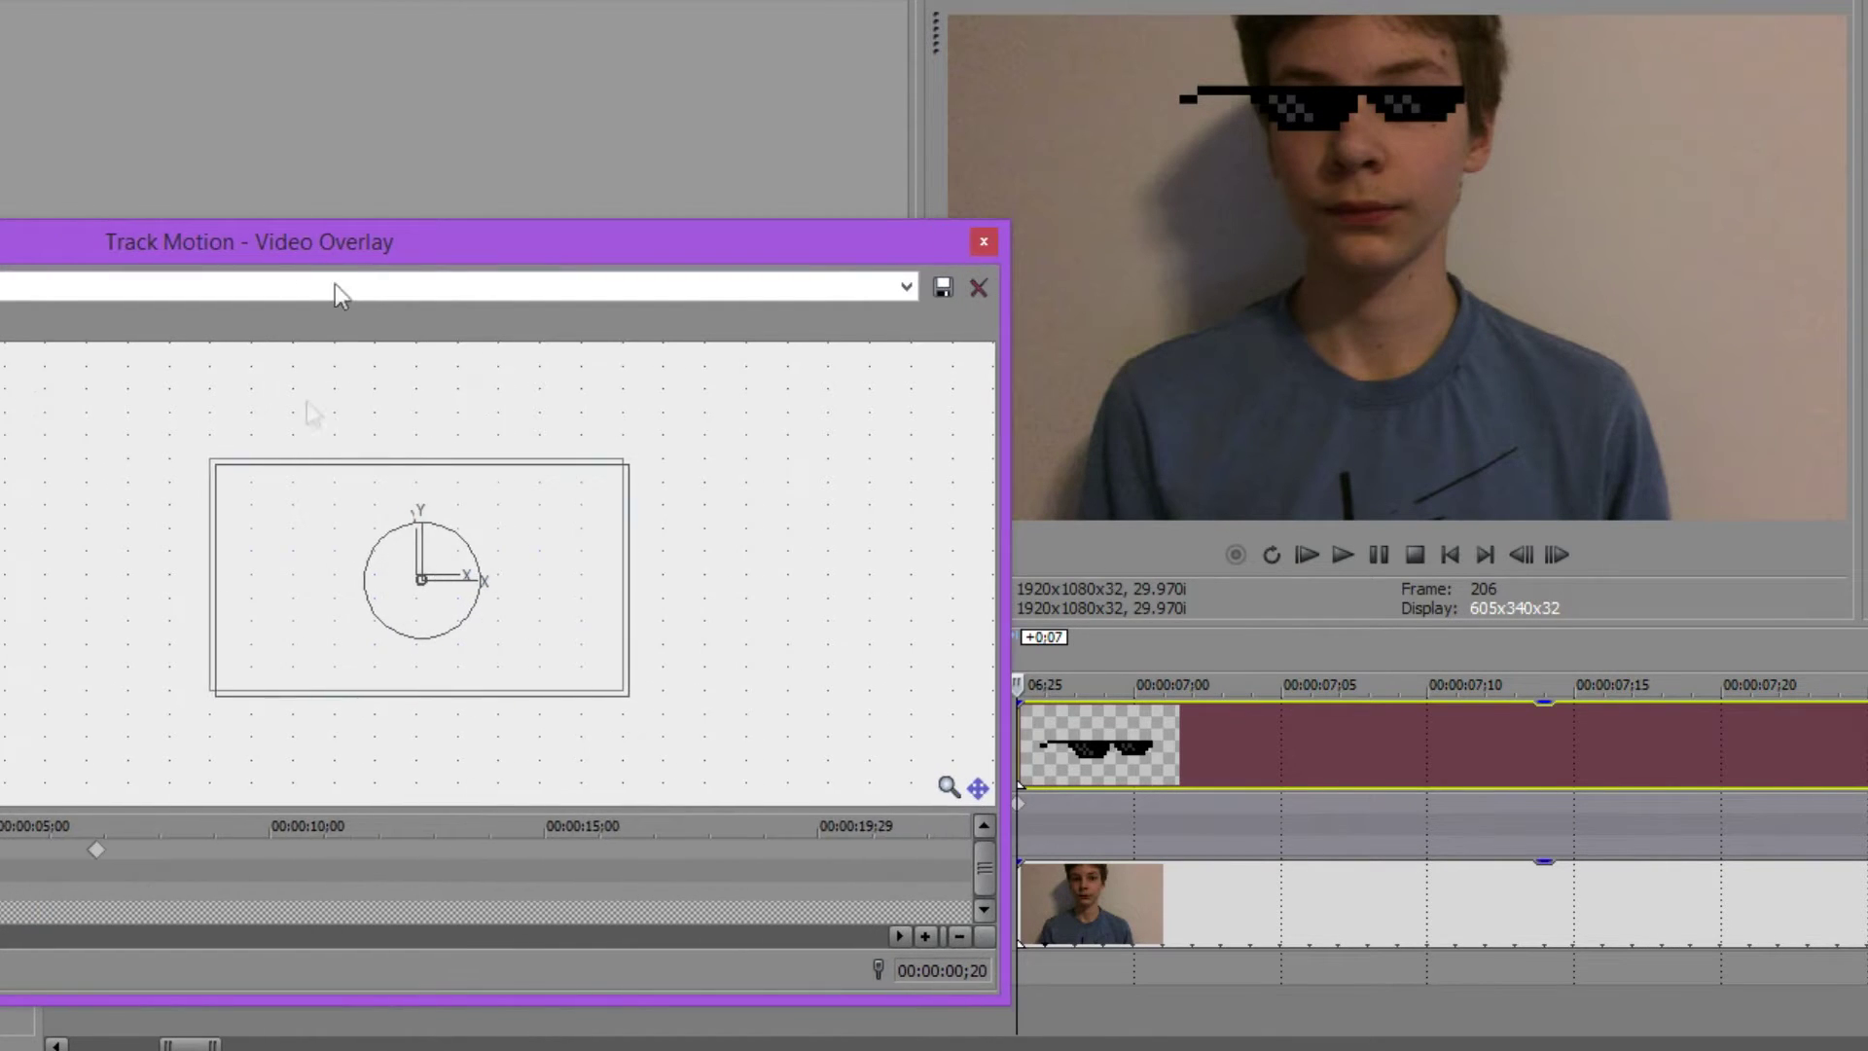
# - Flip the sunglasses horizontally at the 00:00:06;26 keyframe and realign them over the eyes
pyautogui.click(98, 851)
pyautogui.scroll(6, 127, 865)
pyautogui.click(362, 850)
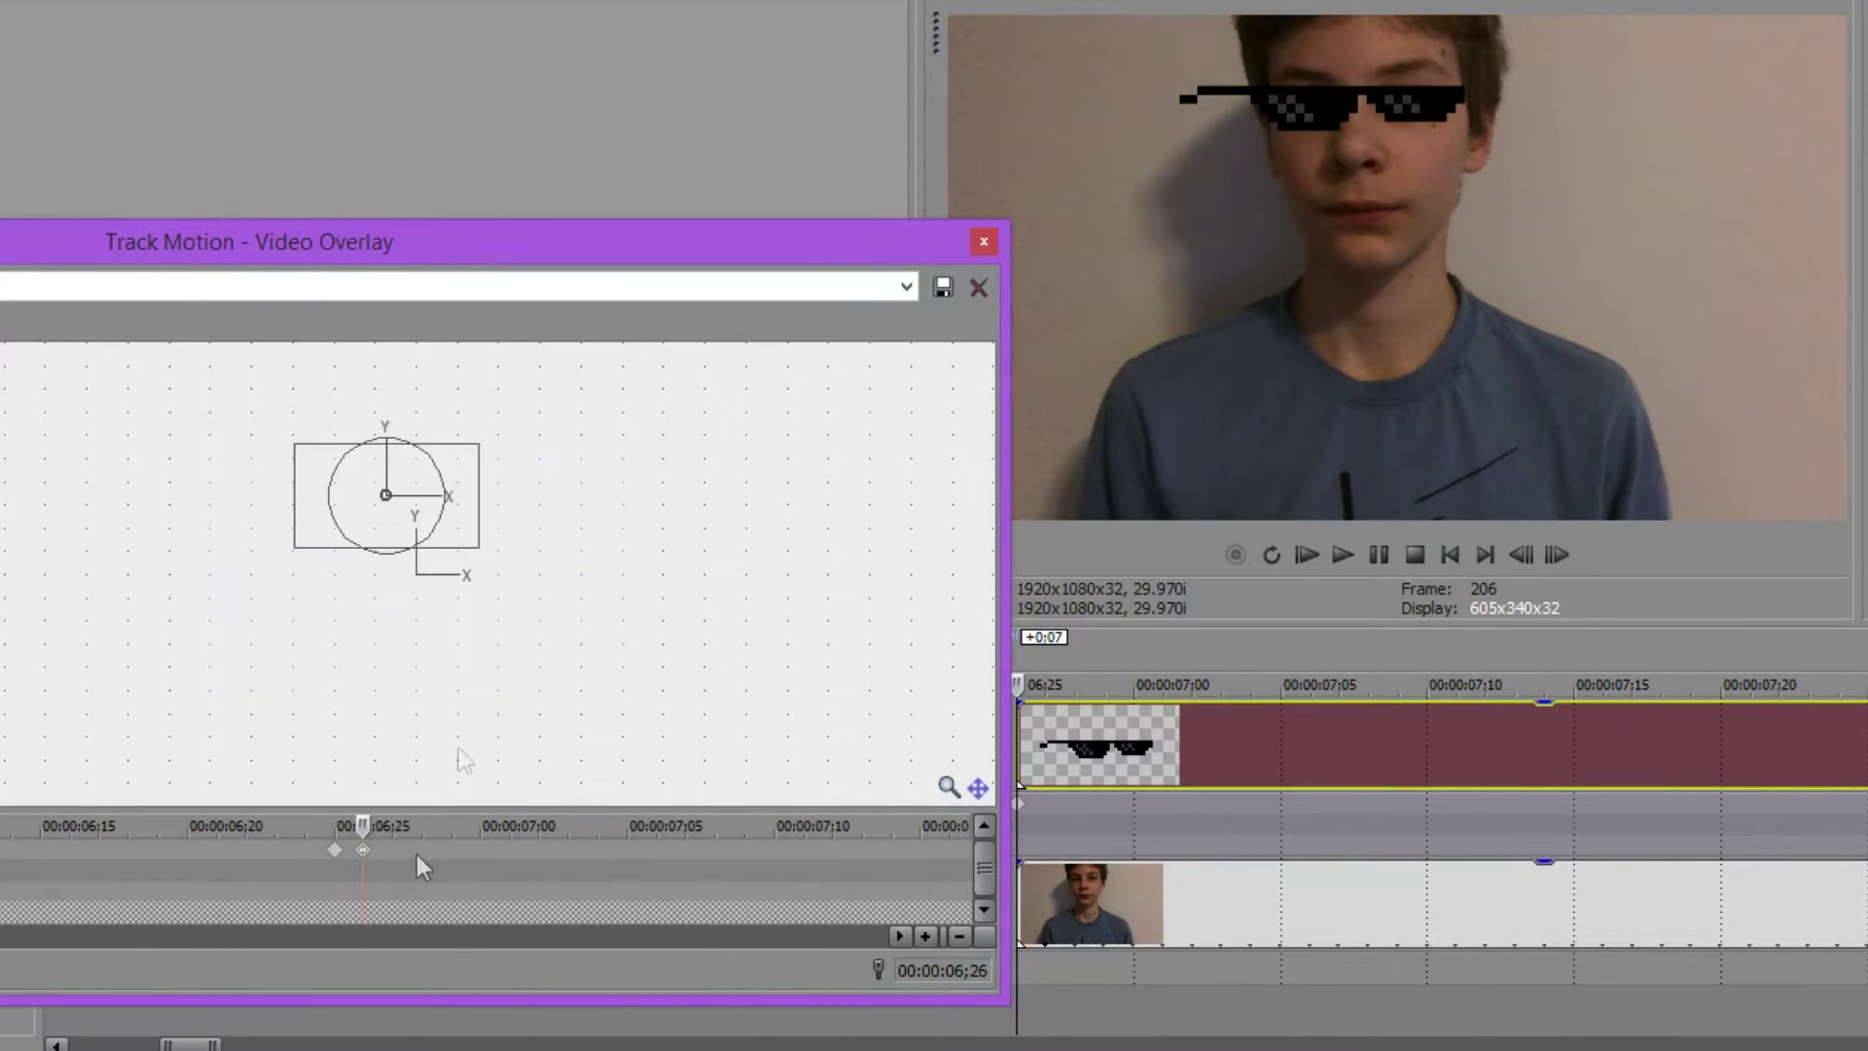
pyautogui.scroll(2, 440, 937)
pyautogui.click(275, 850)
pyautogui.click(335, 850)
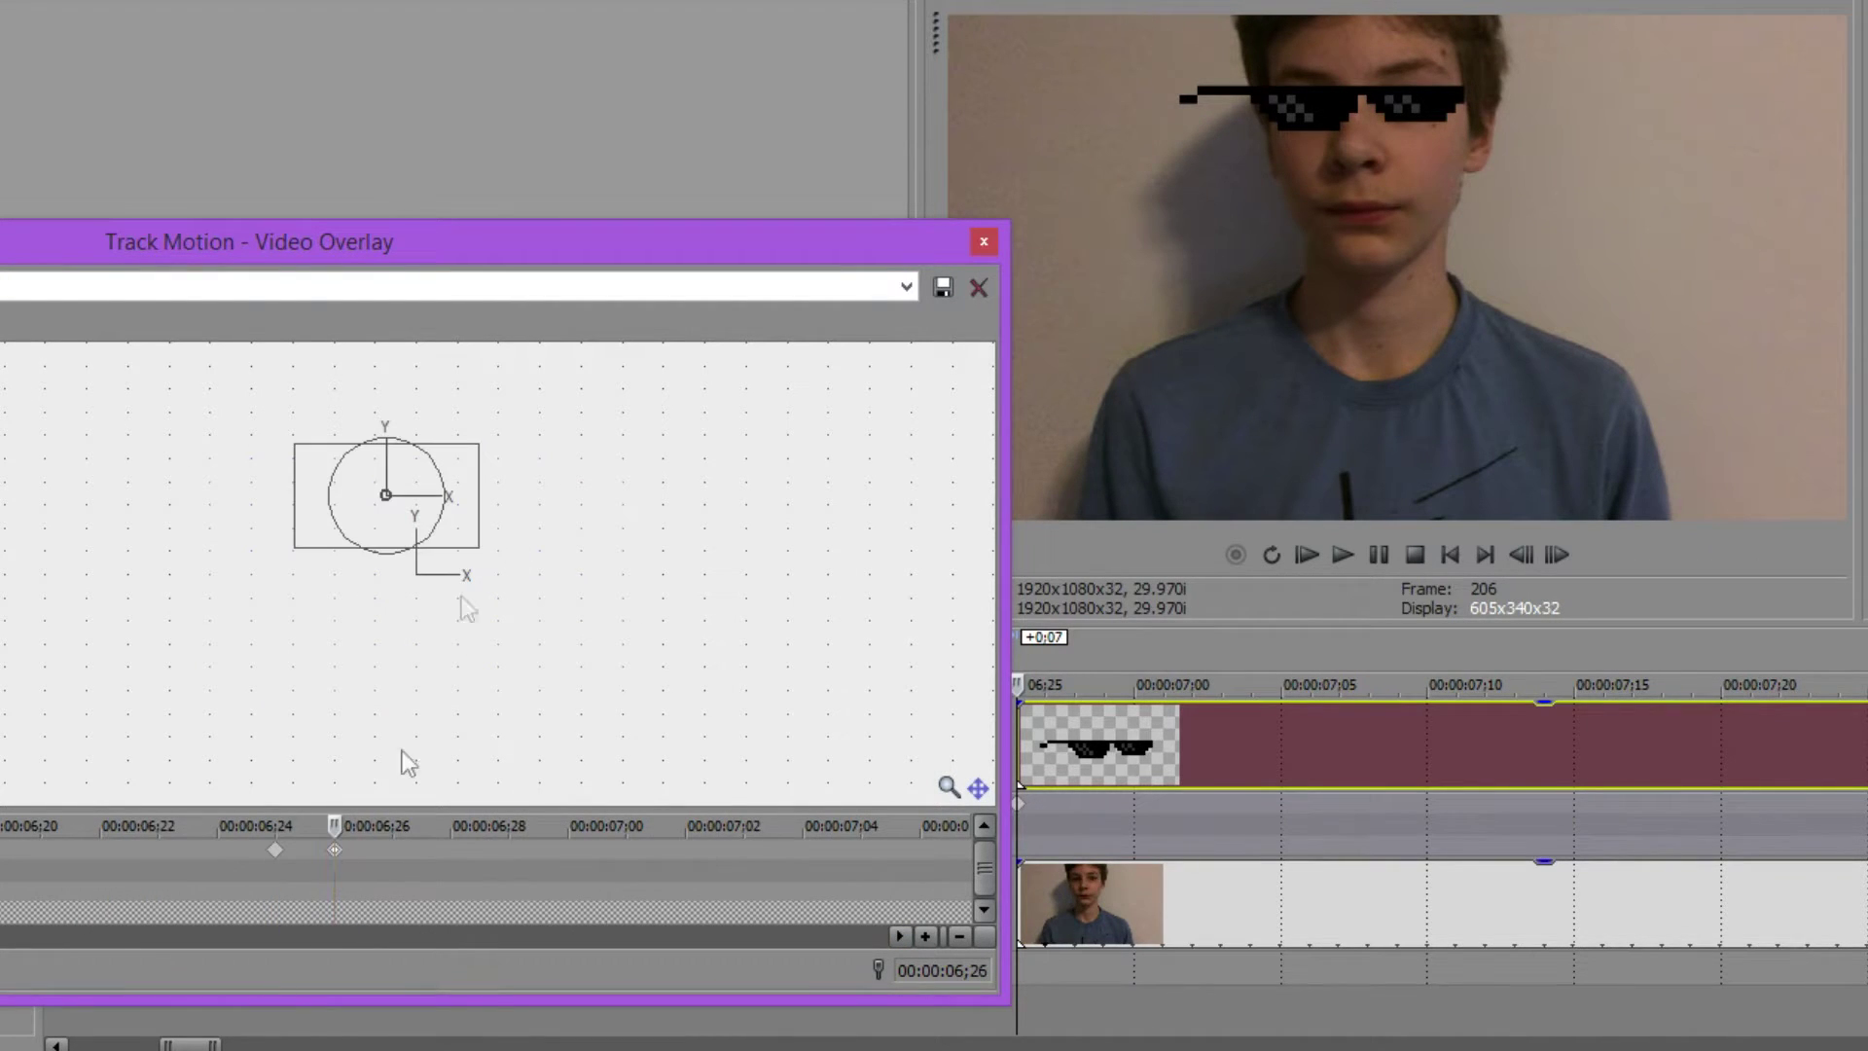
pyautogui.rightClick(455, 523)
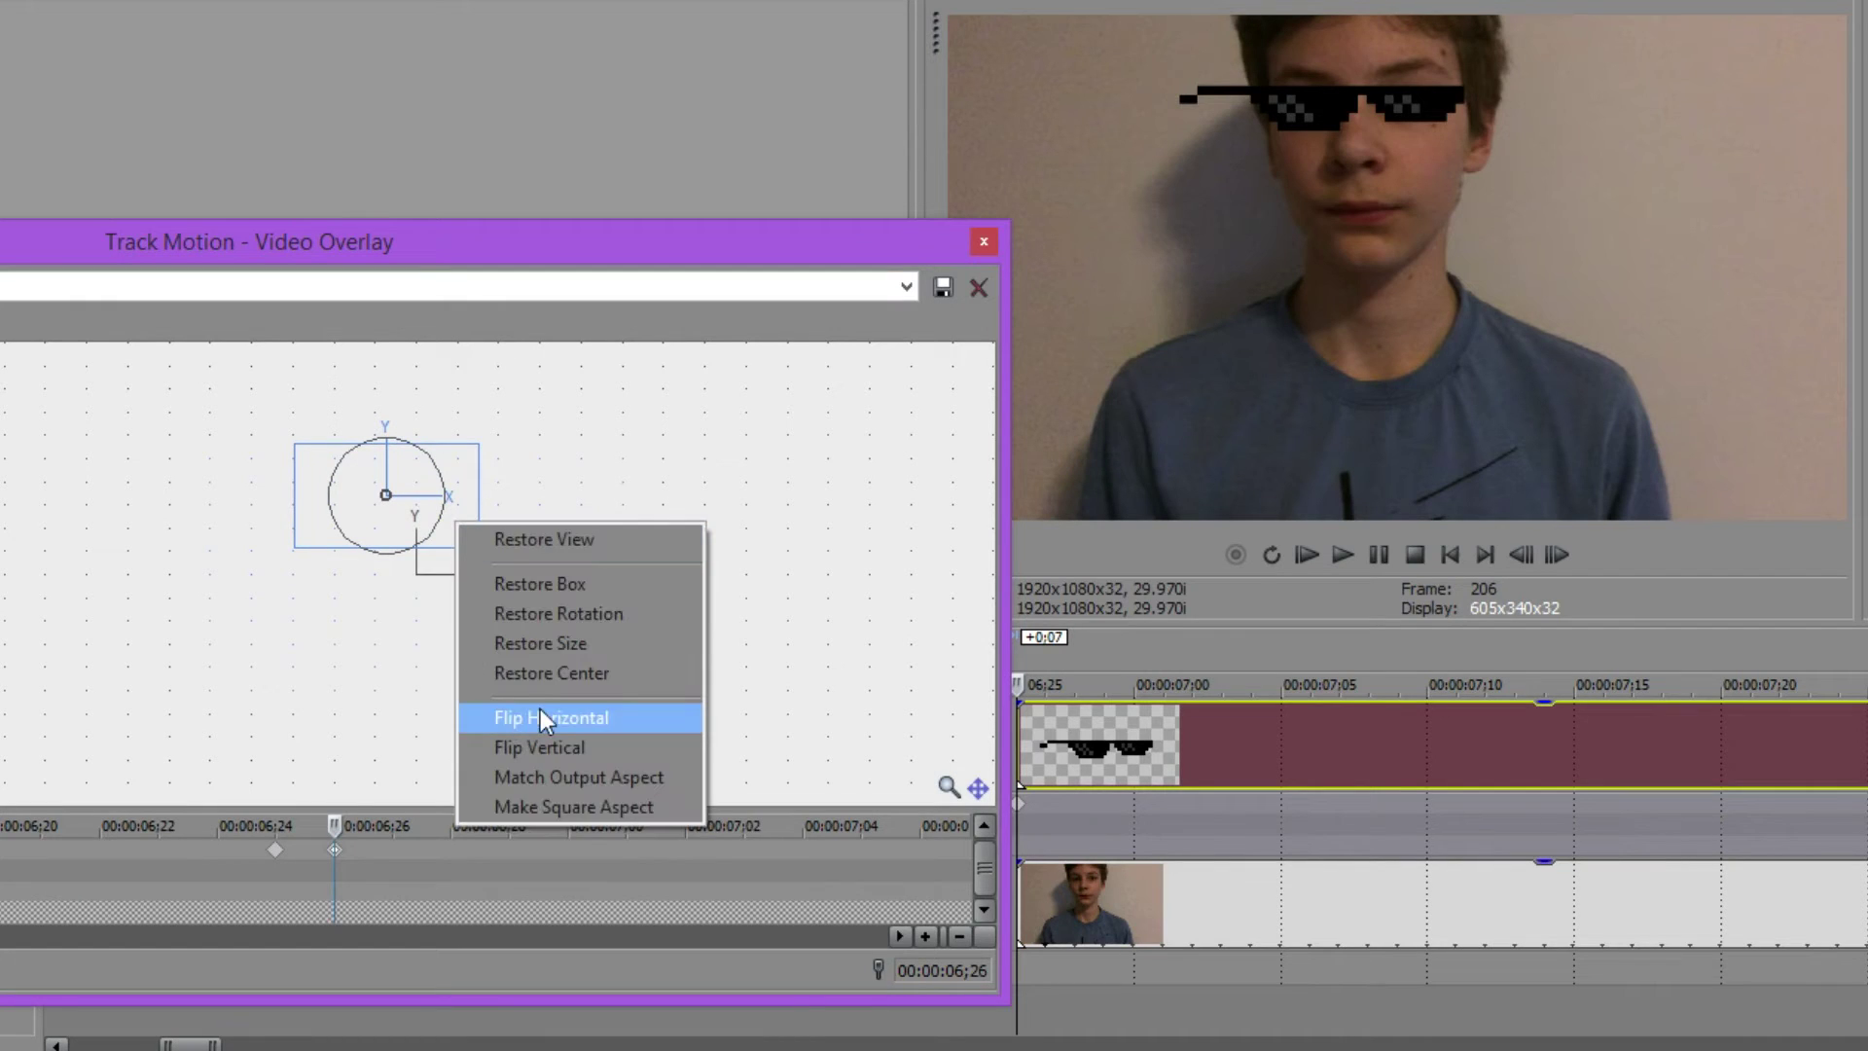
pyautogui.click(540, 710)
pyautogui.moveTo(446, 534); pyautogui.dragTo(467, 533)
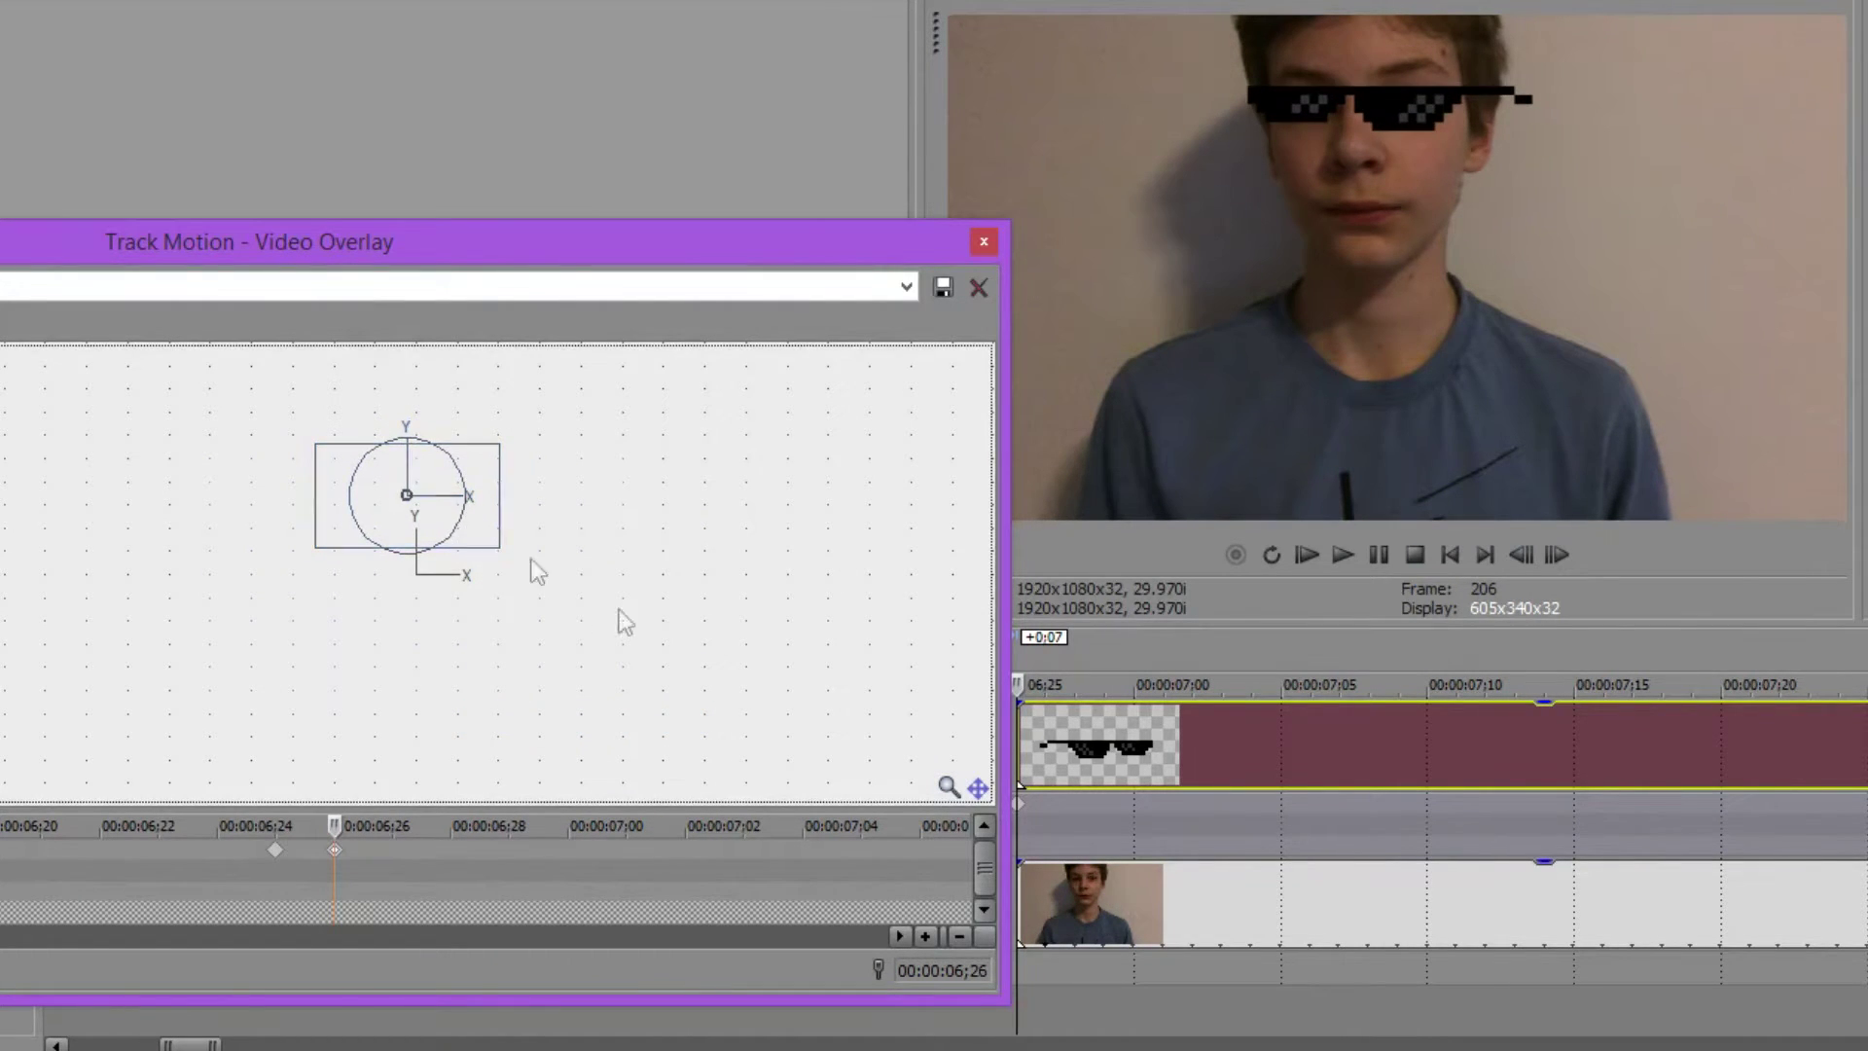
# - Move the sunglasses straight up out of the frame at the 00:00:06;26 keyframe and close Track Motion
pyautogui.scroll(2, 636, 585)
pyautogui.scroll(3, 636, 586)
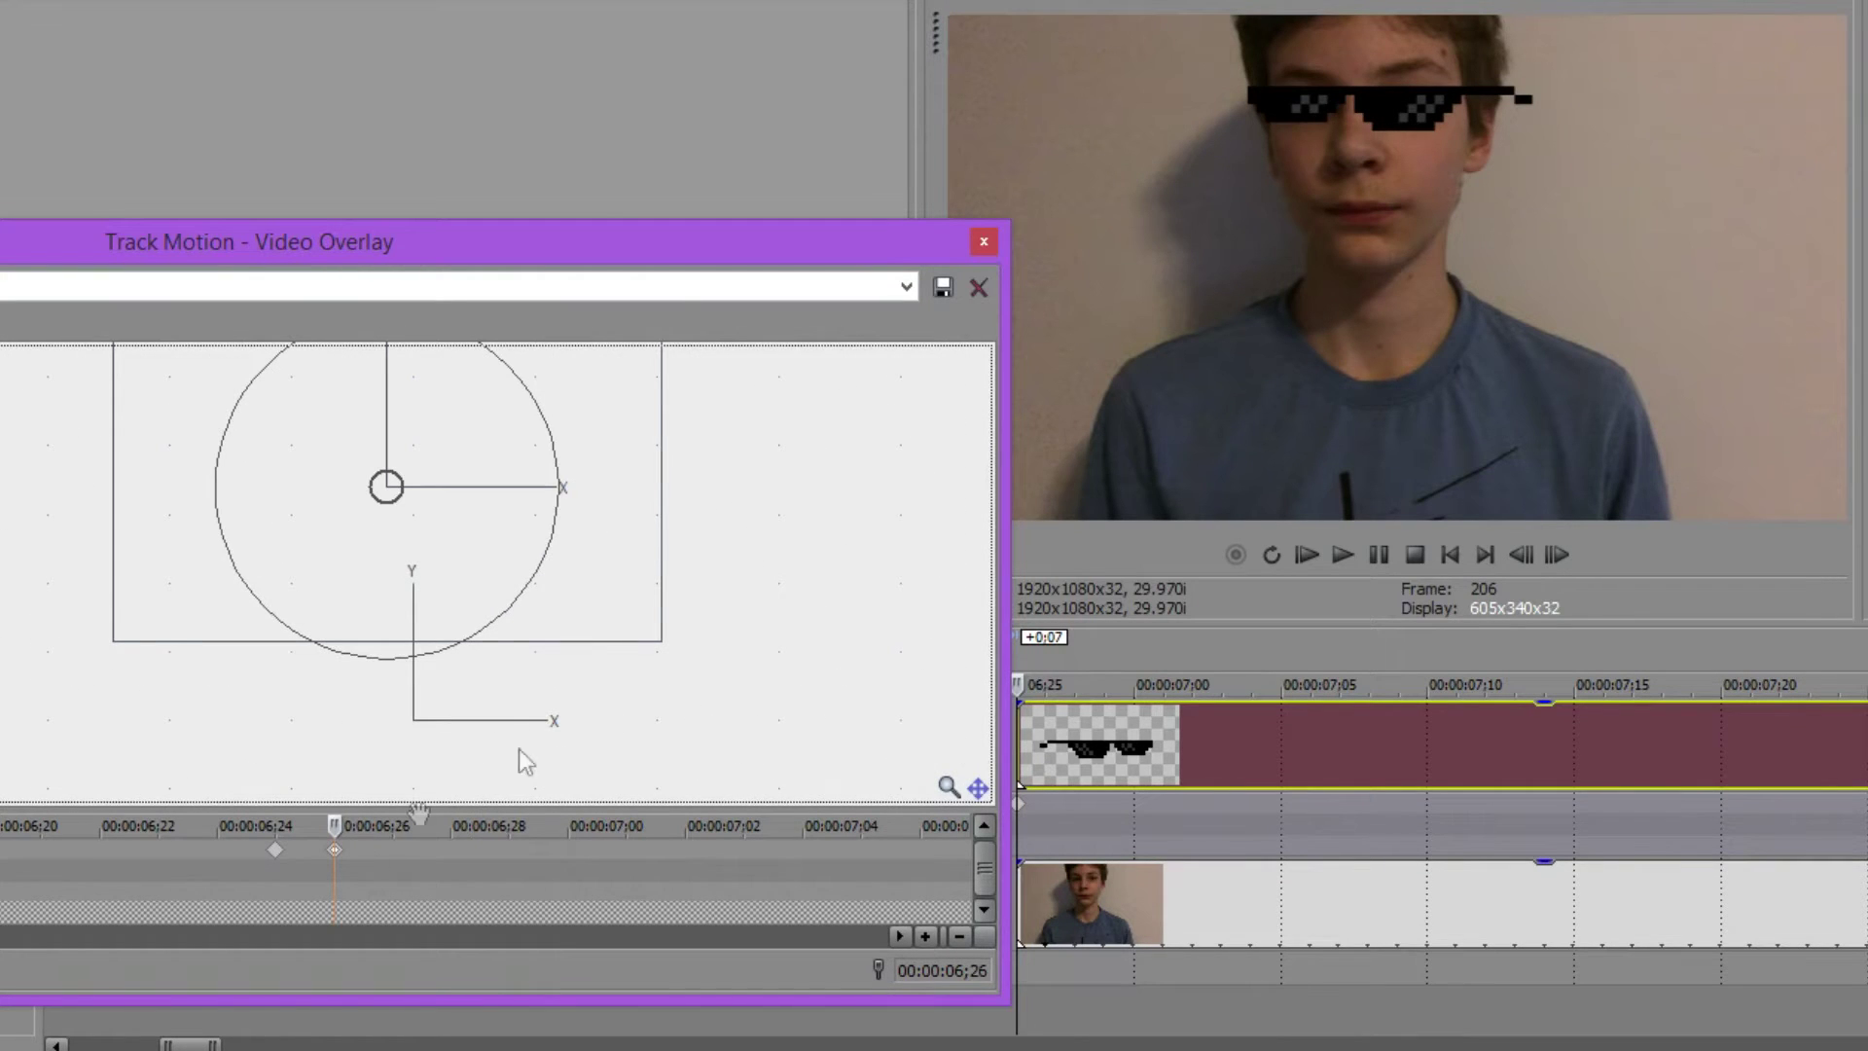
pyautogui.scroll(-4, 737, 681)
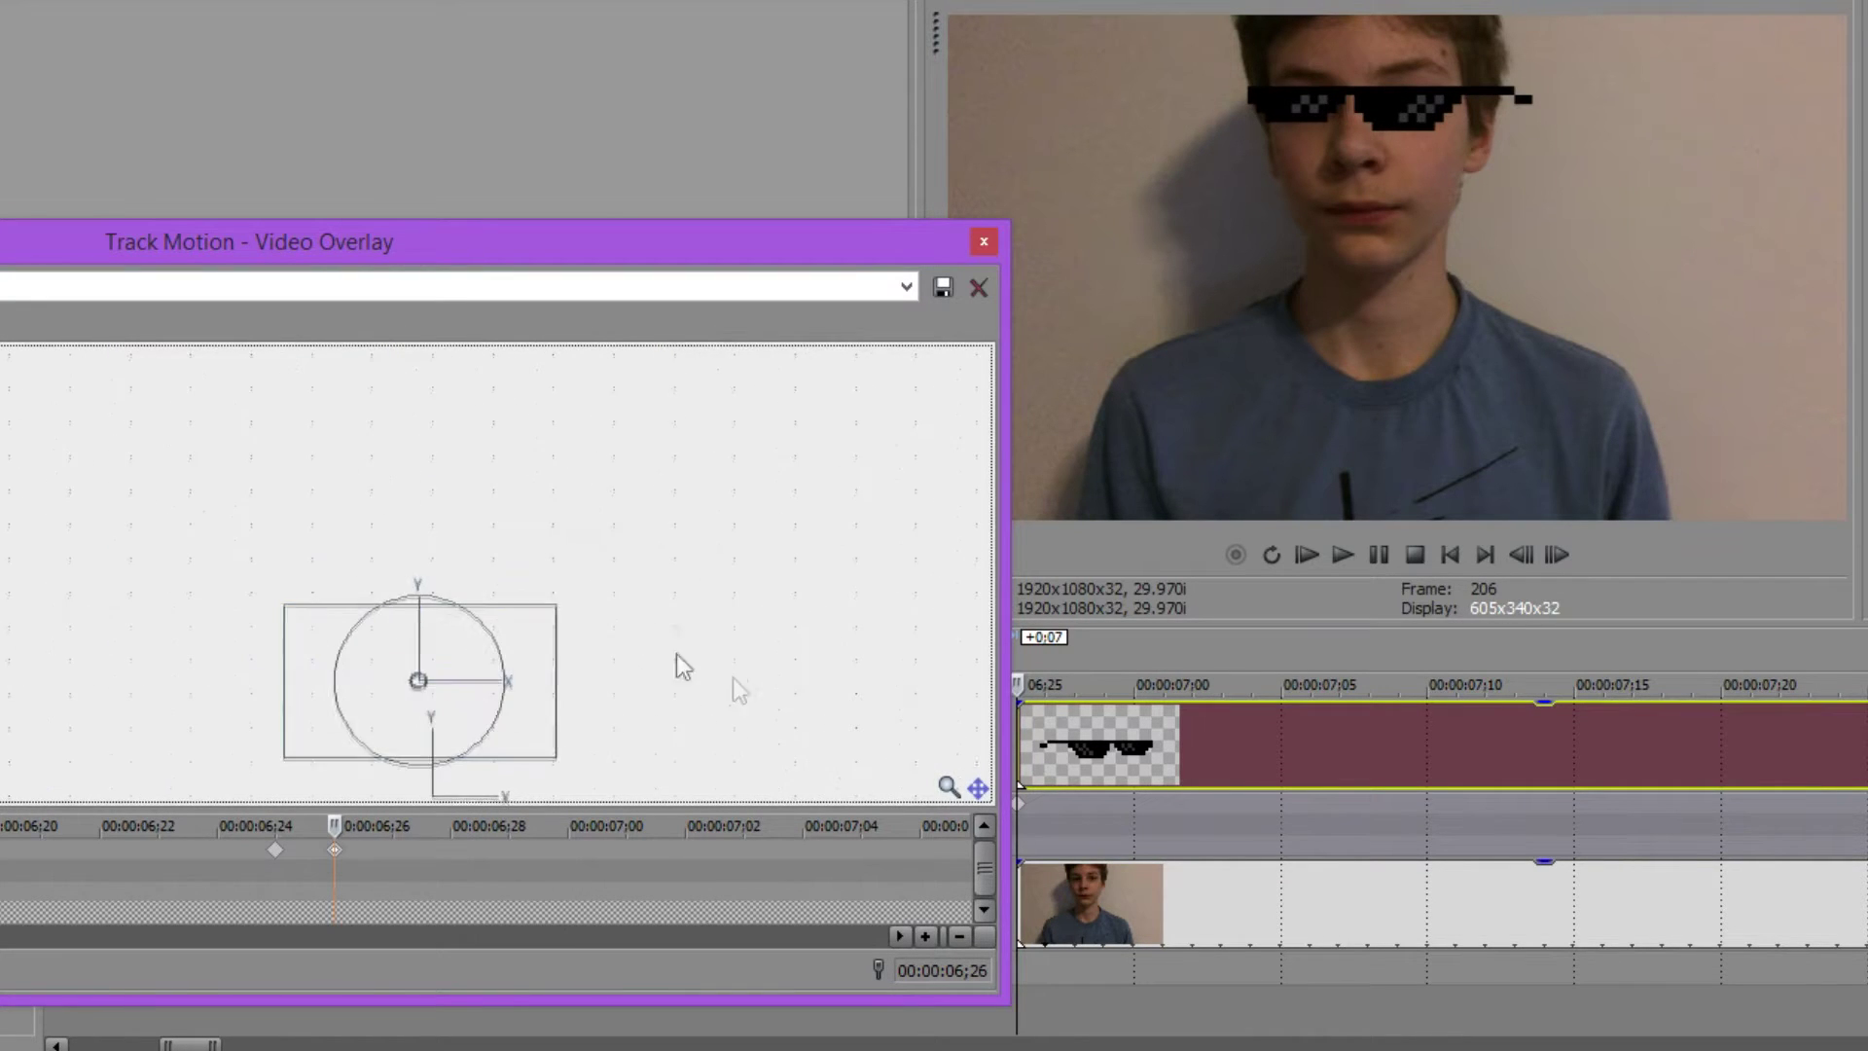
pyautogui.moveTo(539, 661); pyautogui.dragTo(545, 568)
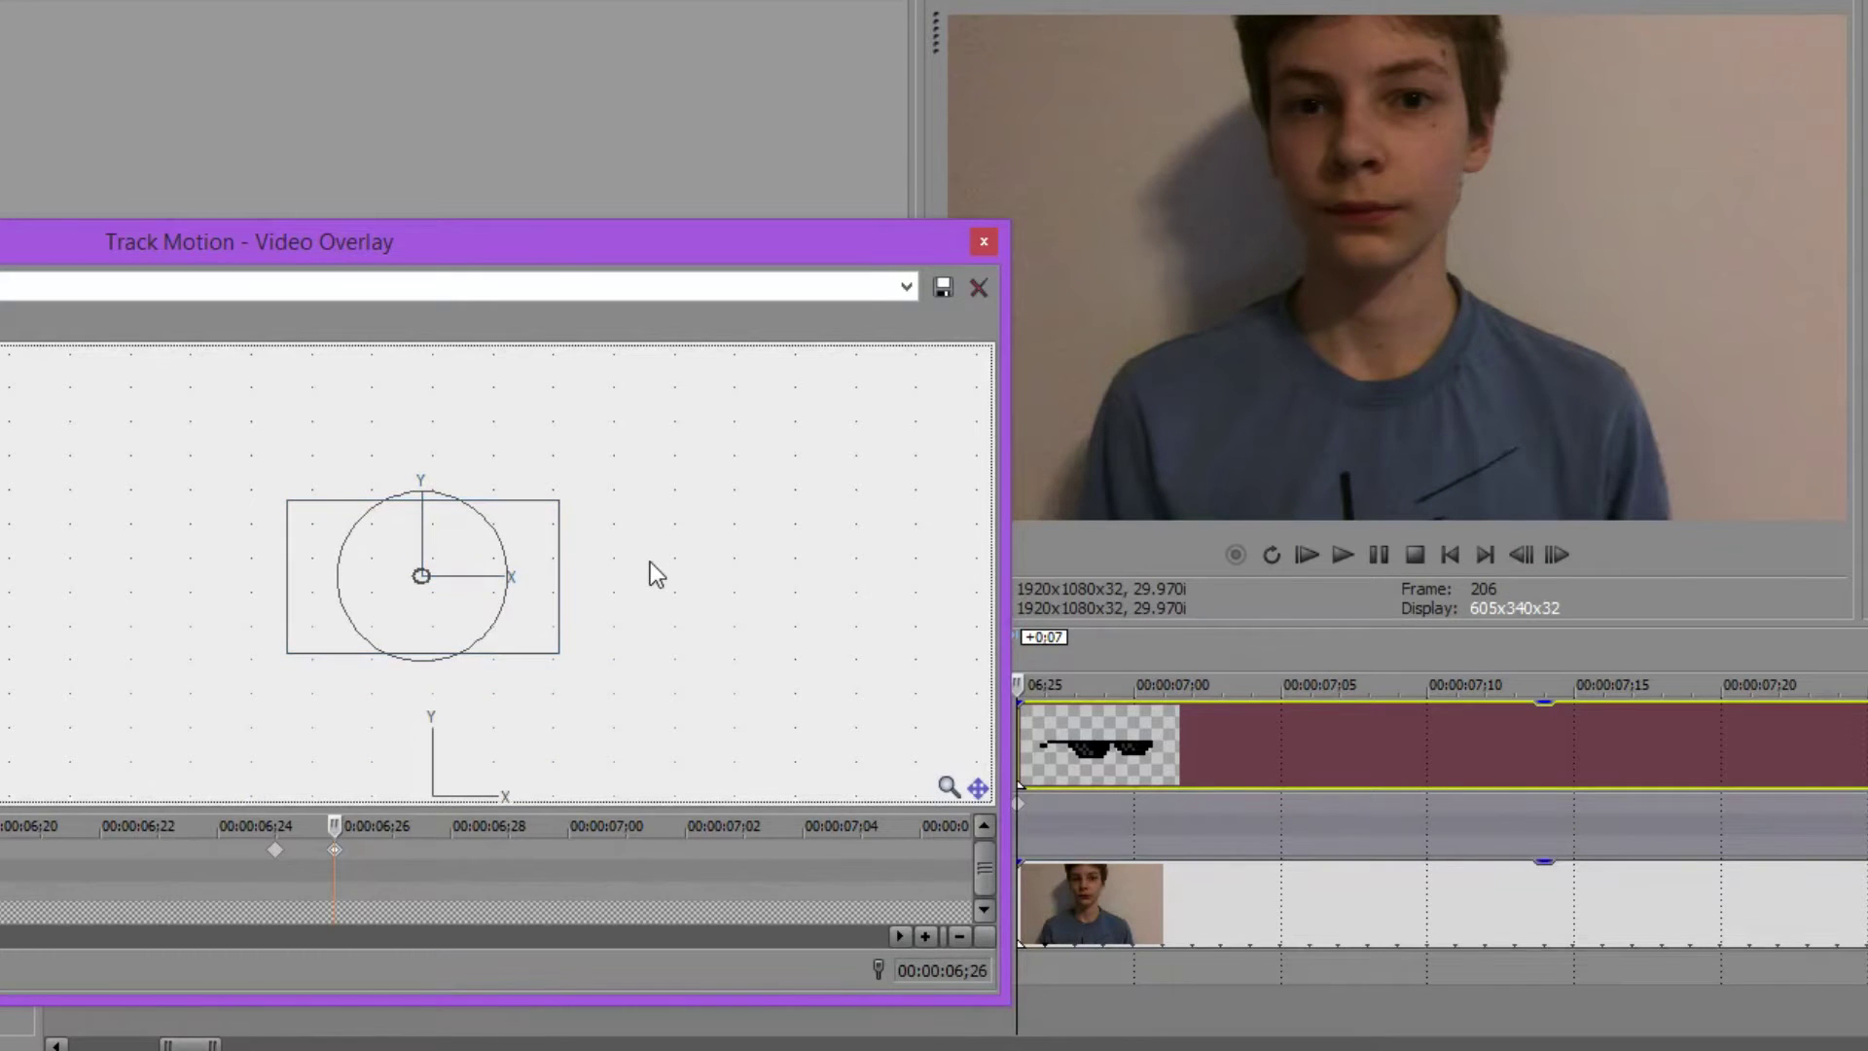
pyautogui.moveTo(902, 242); pyautogui.dragTo(1192, 253)
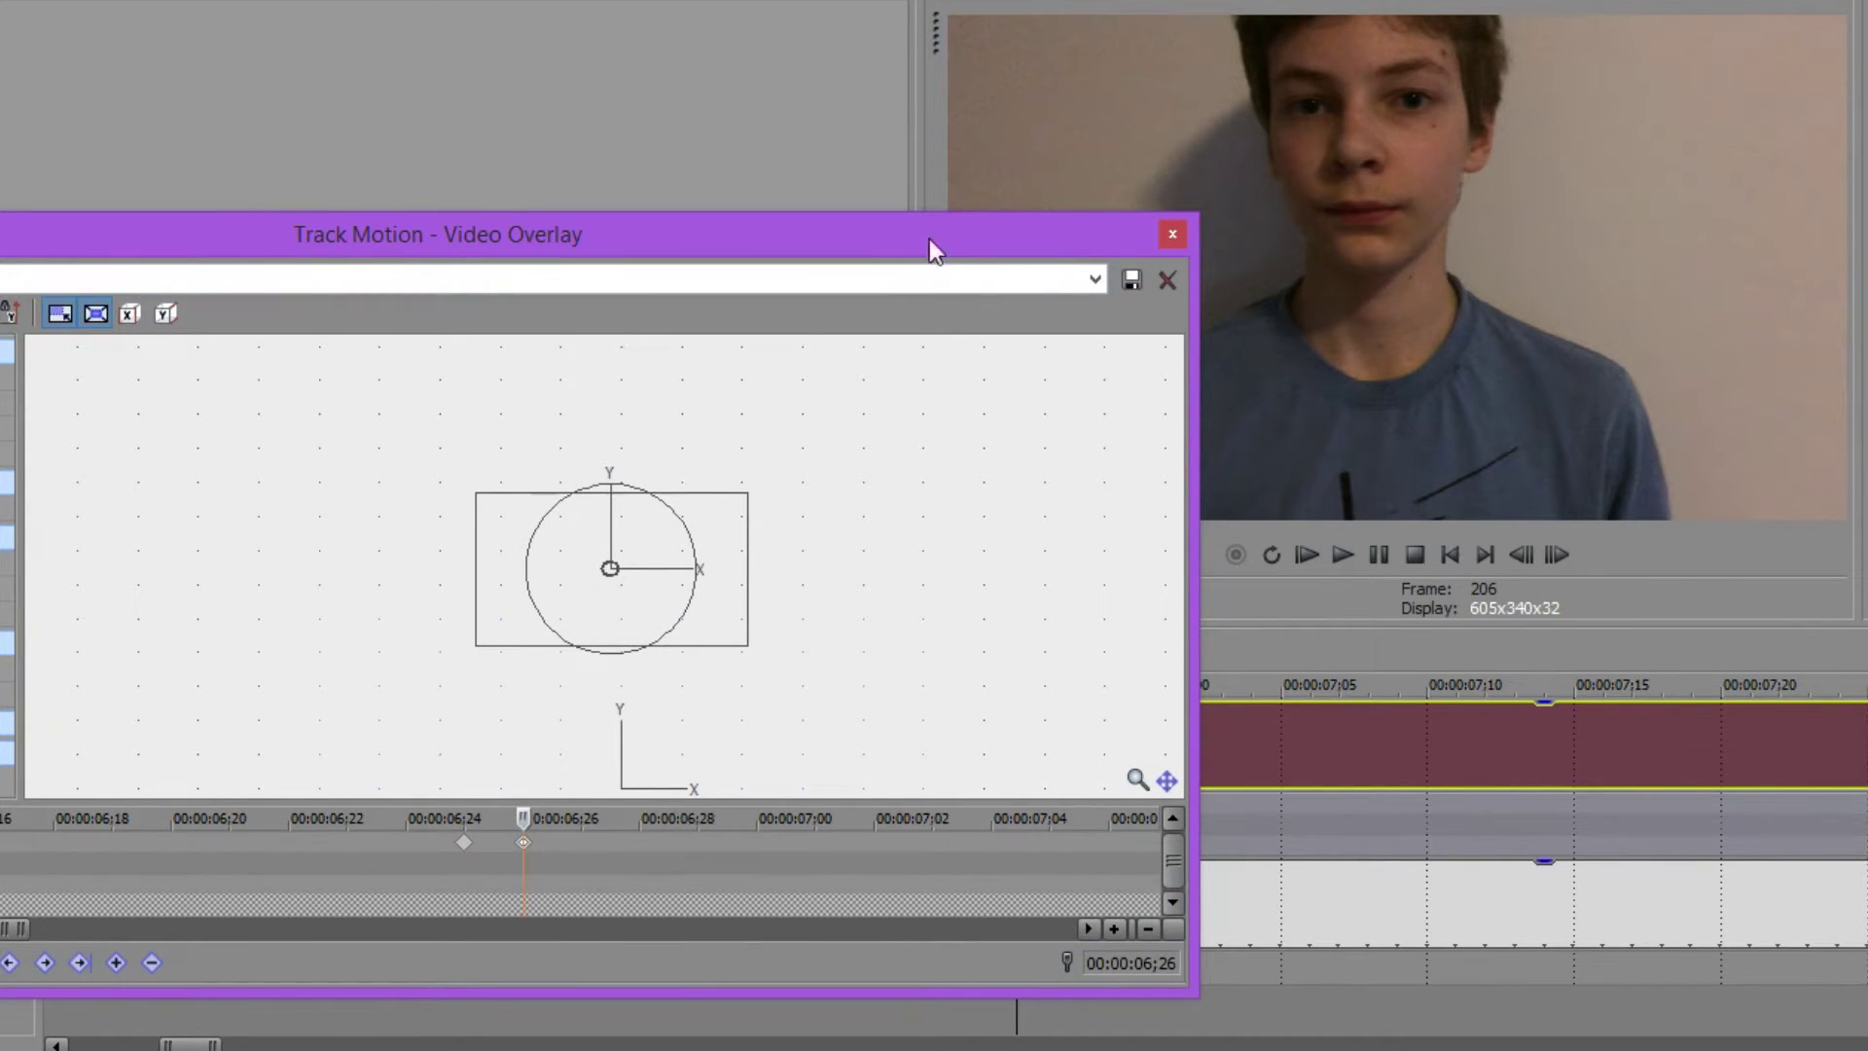
pyautogui.click(1172, 235)
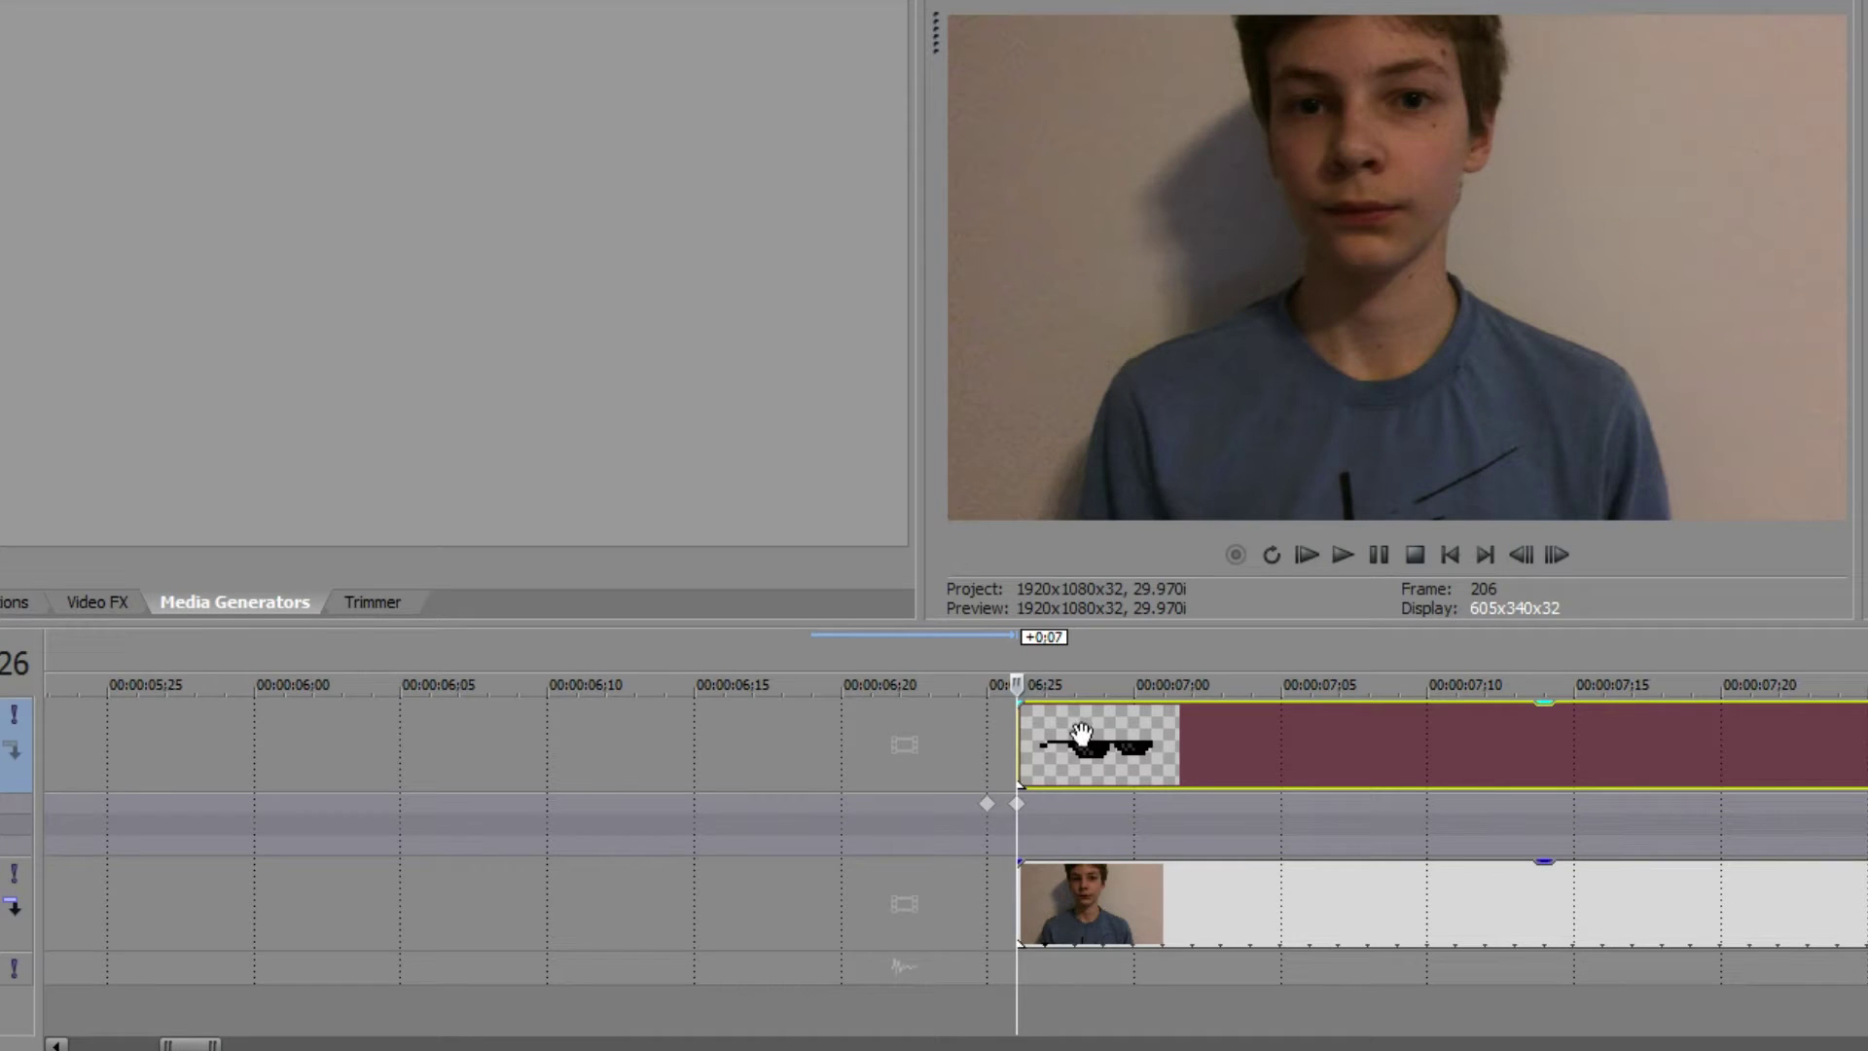
# - Add a position keyframe to the Video Overlay track at 00:00:06;29, three frames after the sunglasses image starts
pyautogui.scroll(5, 1036, 790)
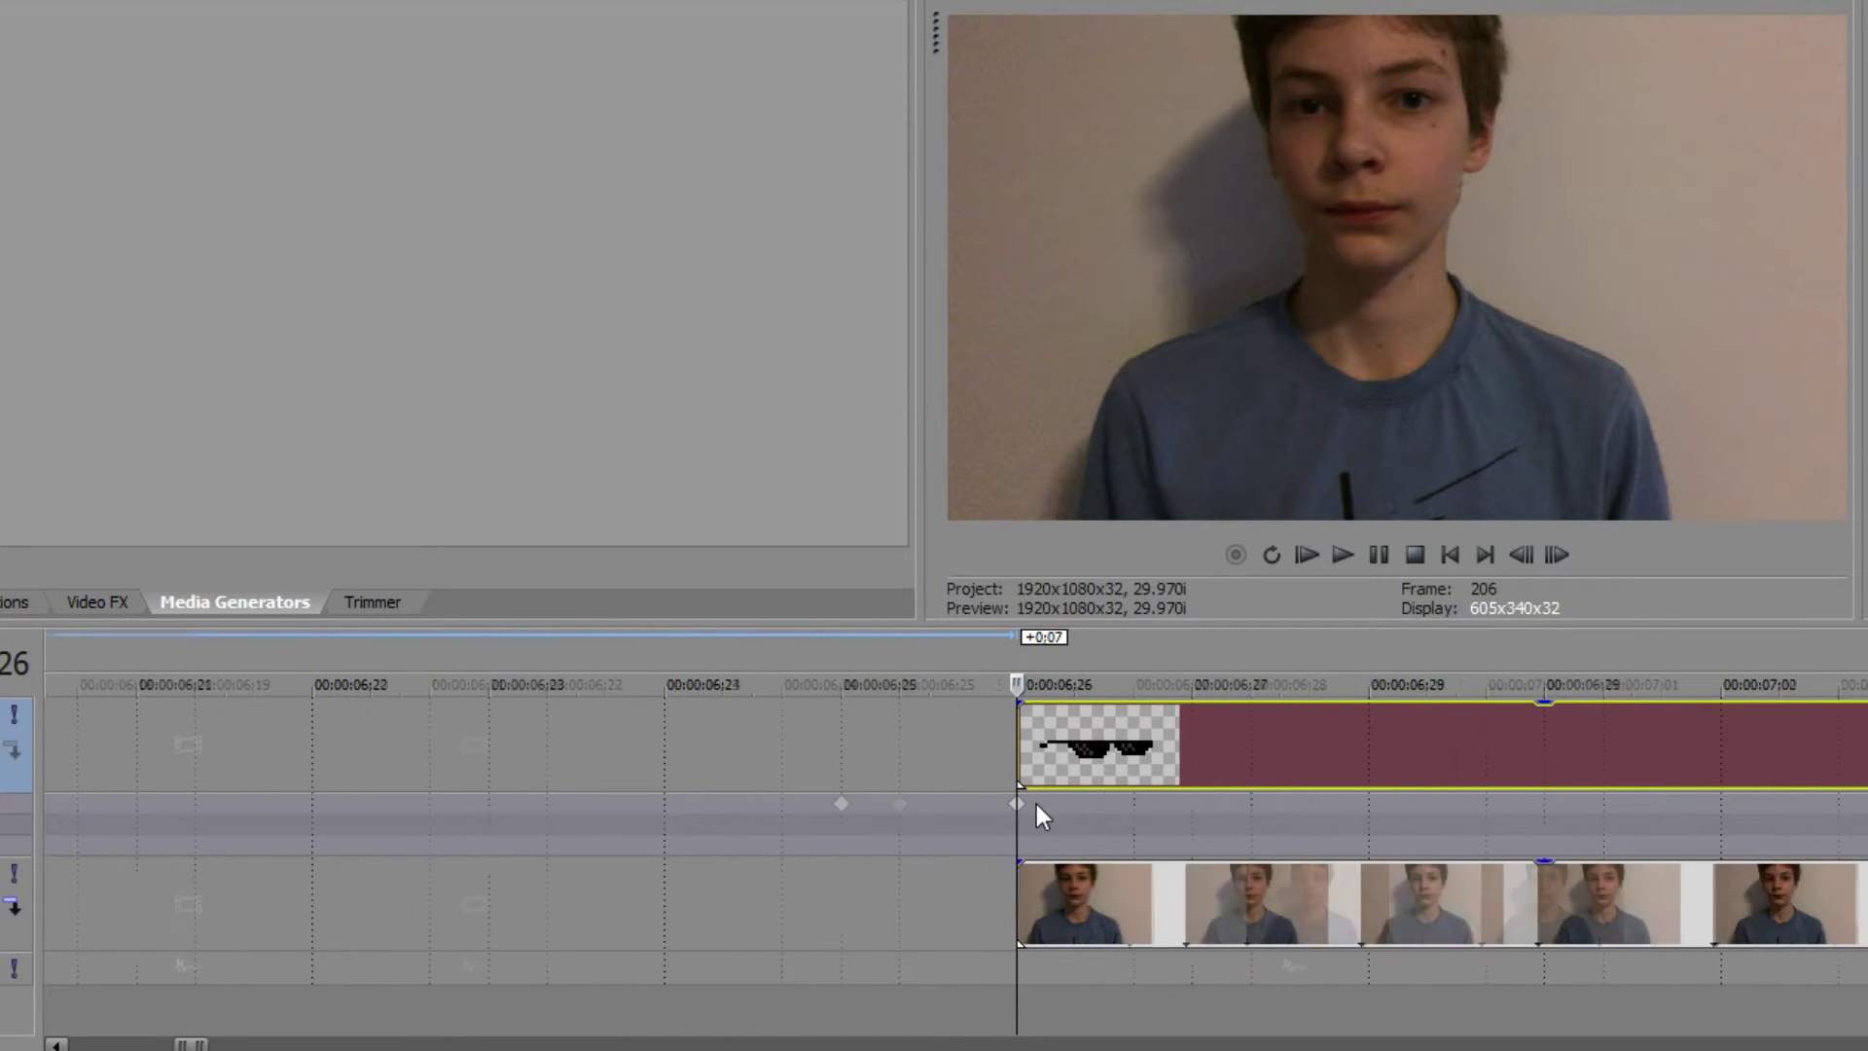
pyautogui.scroll(-2, 1046, 811)
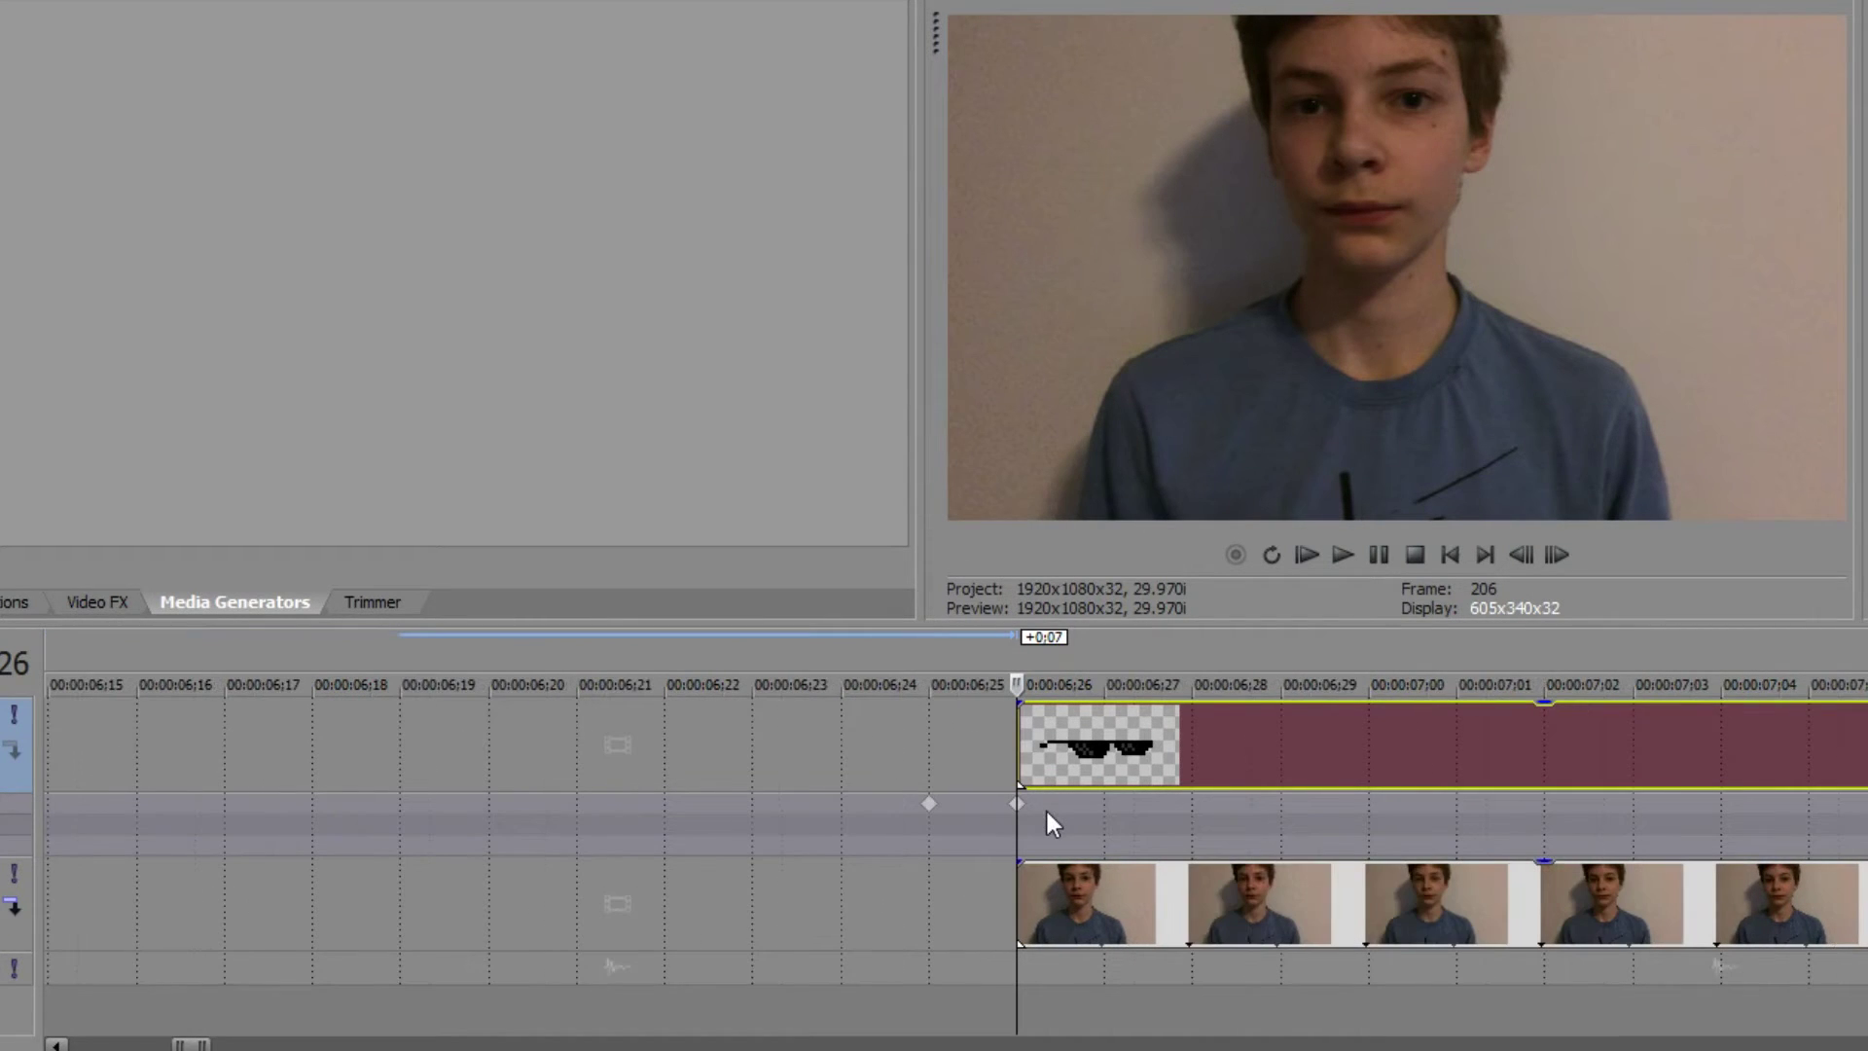
pyautogui.click(1048, 801)
pyautogui.press('Right')
pyautogui.scroll(-1, 1167, 808)
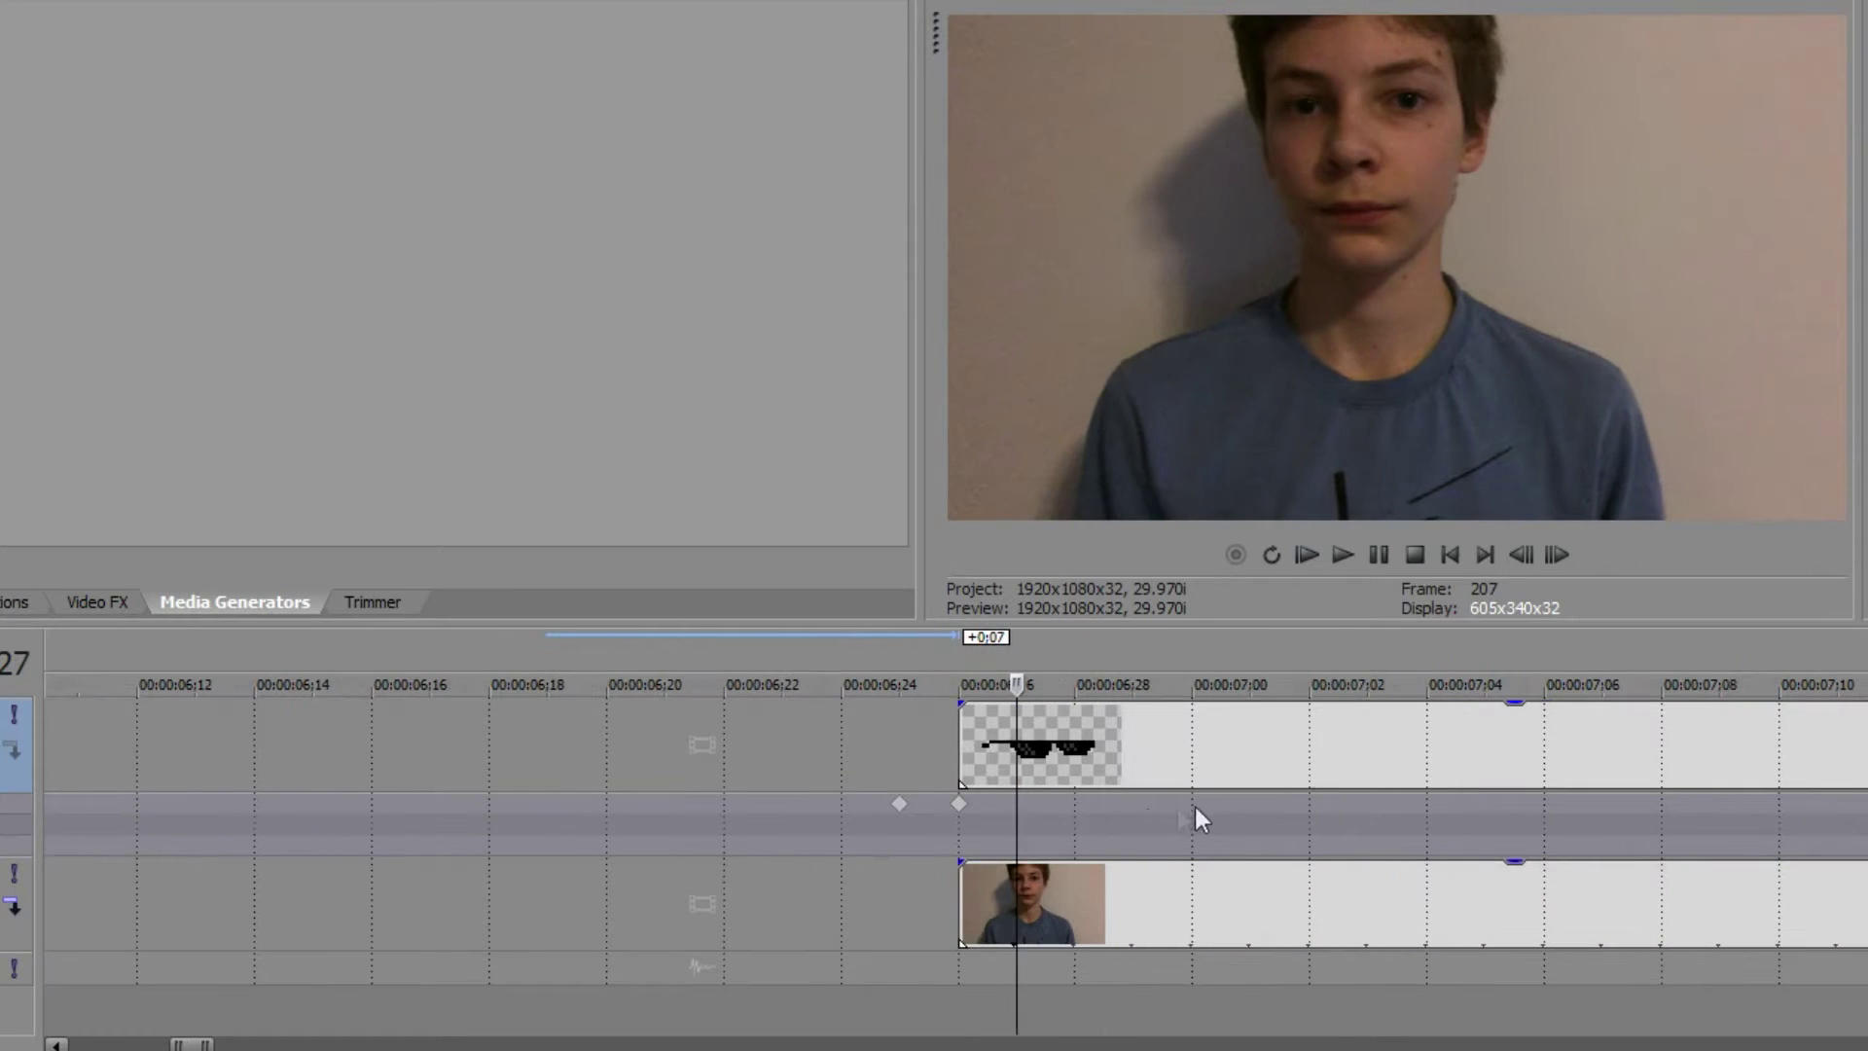
pyautogui.press('Right')
pyautogui.press('Right')
pyautogui.doubleClick(1127, 806)
pyautogui.scroll(-2, 1140, 809)
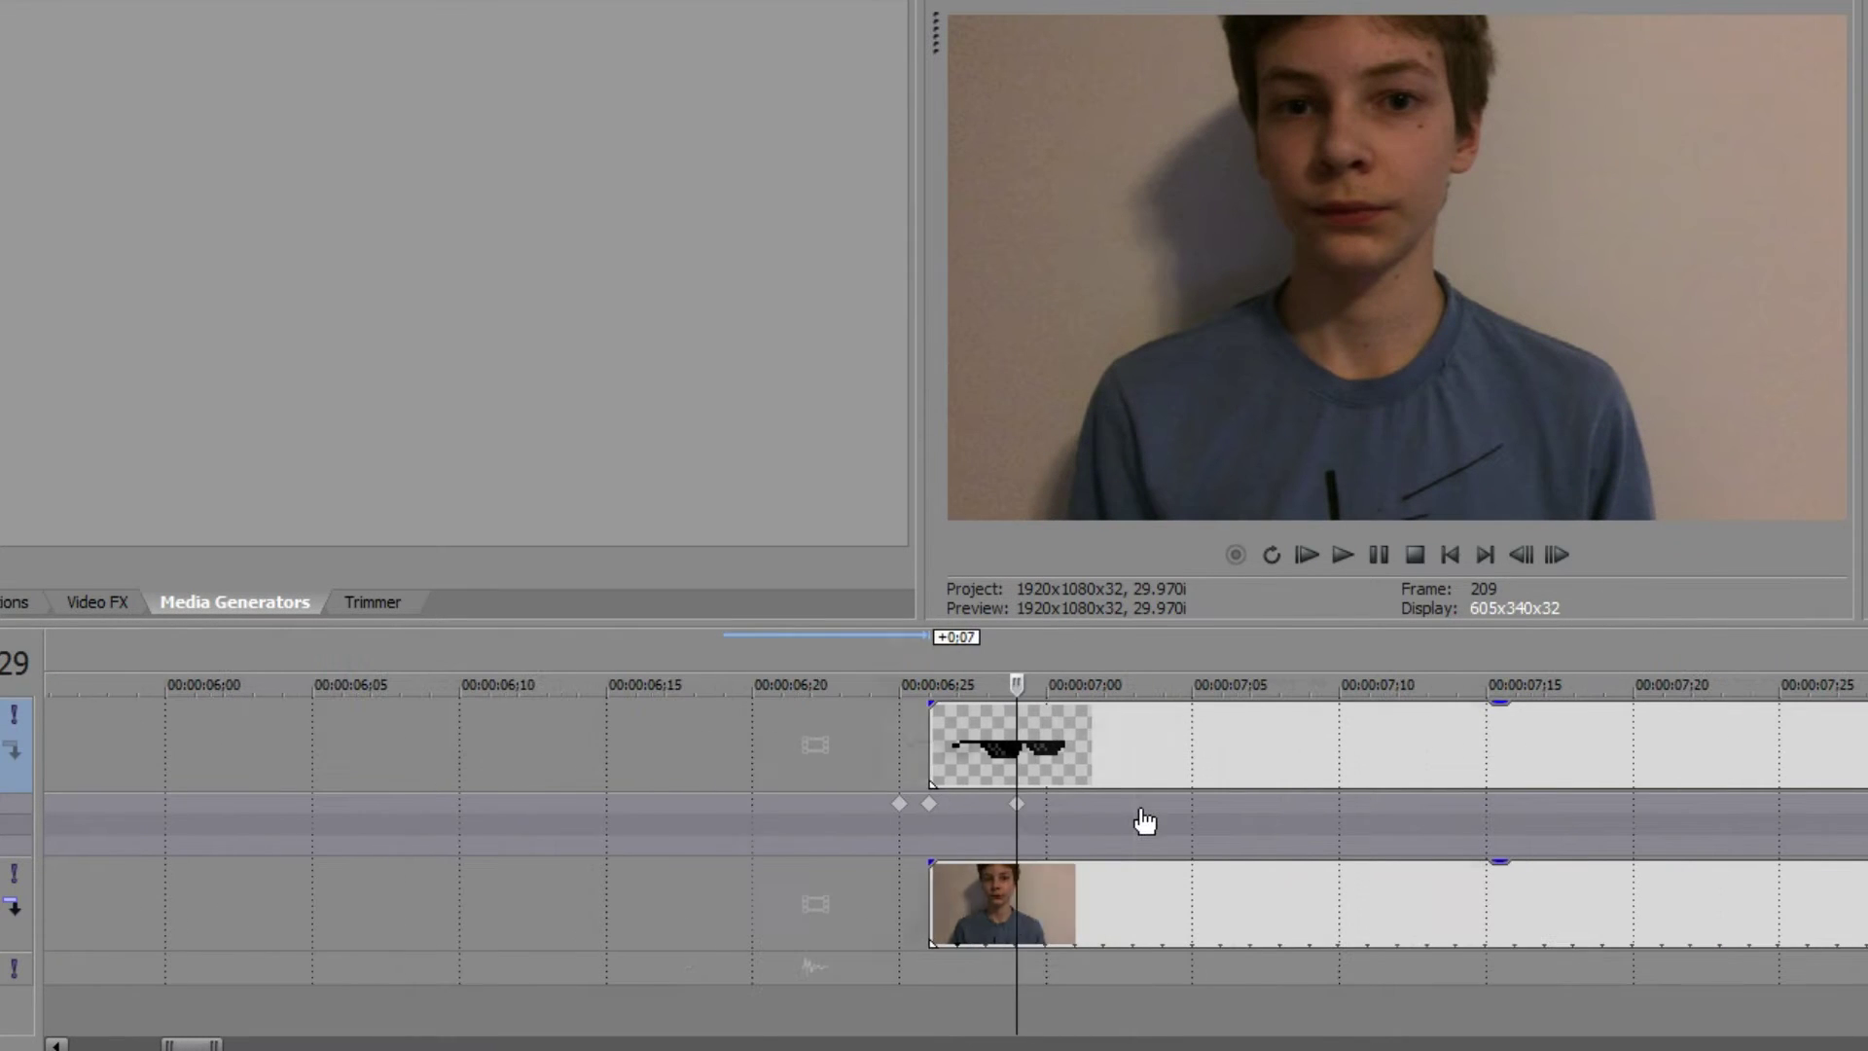
# - Step frame by frame between the position keyframes at 00:00:06;26 and 00:00:06;29 to examine their spacing
pyautogui.click(929, 805)
pyautogui.press('Right')
pyautogui.press('Right')
pyautogui.press('Right')
pyautogui.press('Left')
pyautogui.press('Left')
pyautogui.press('Left')
pyautogui.press('Right')
pyautogui.press('Right')
pyautogui.press('Right')
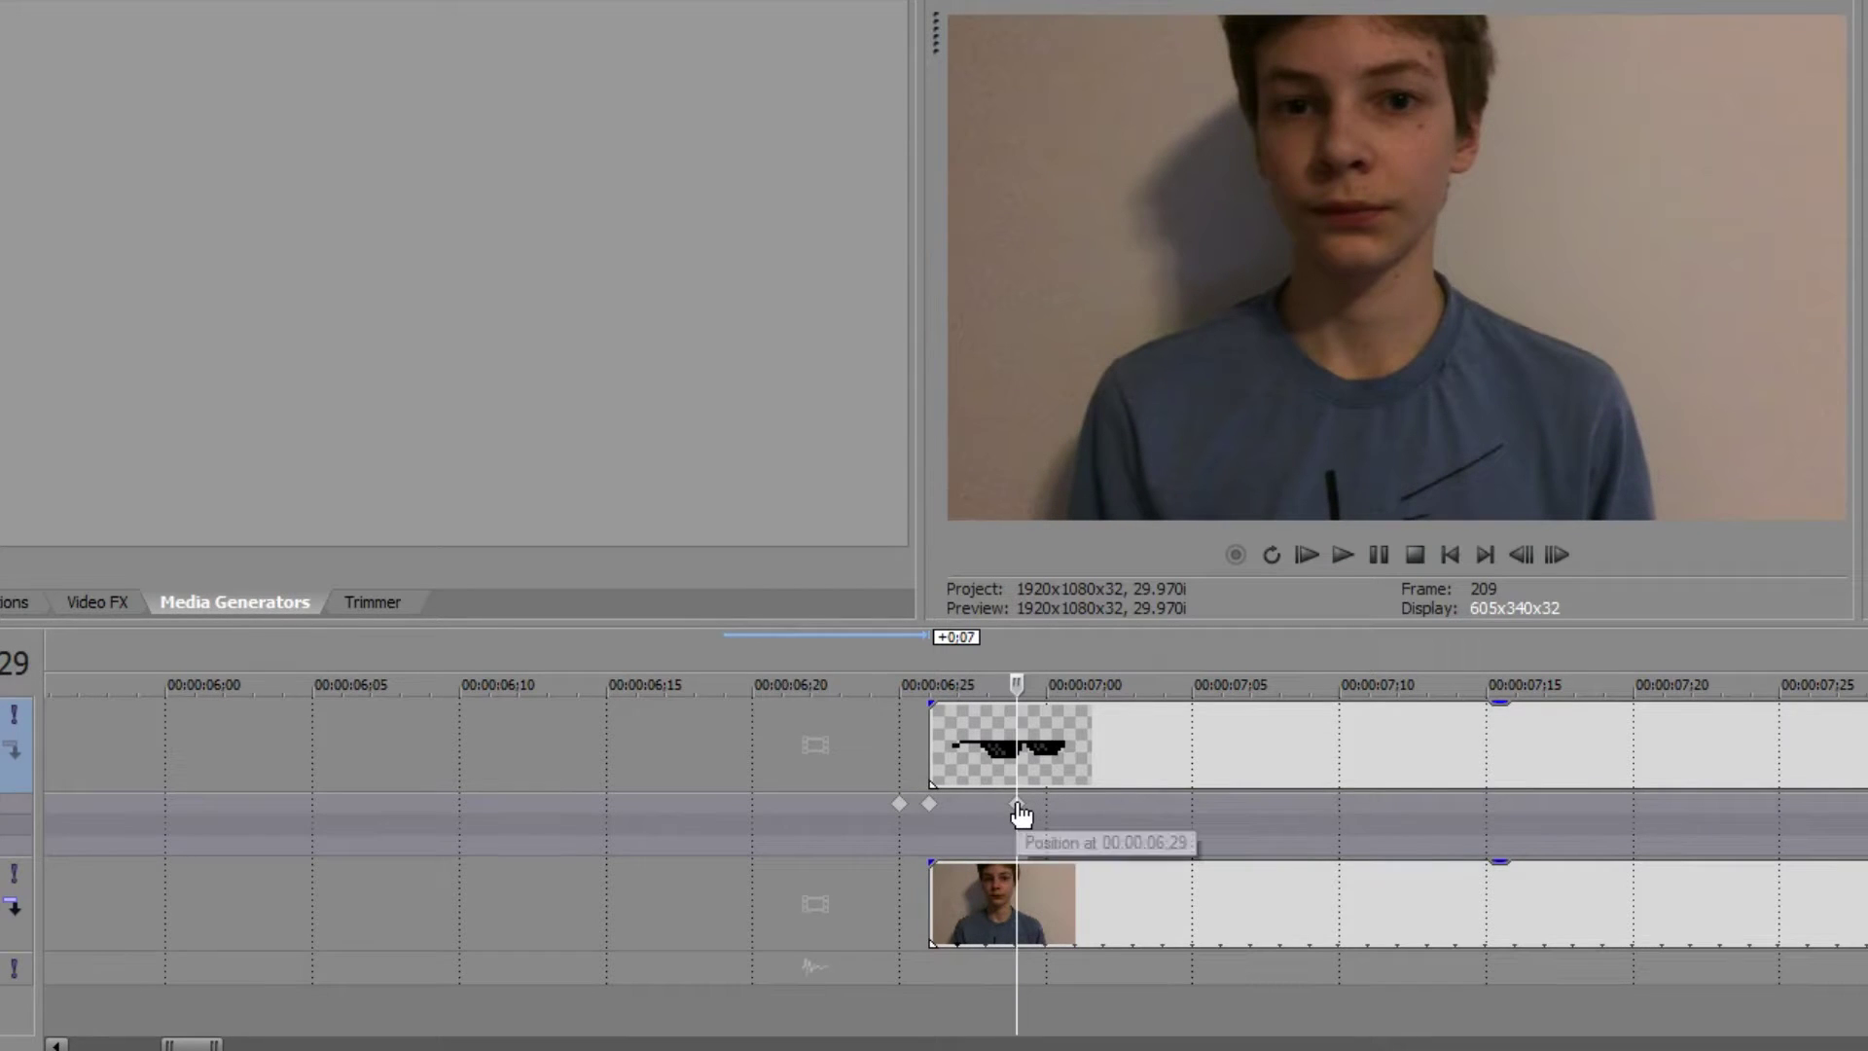
# - Add position keyframes at 00:00:06;27 and 00:00:06;28, and delete the one at 00:00:06;28
pyautogui.doubleClick(955, 805)
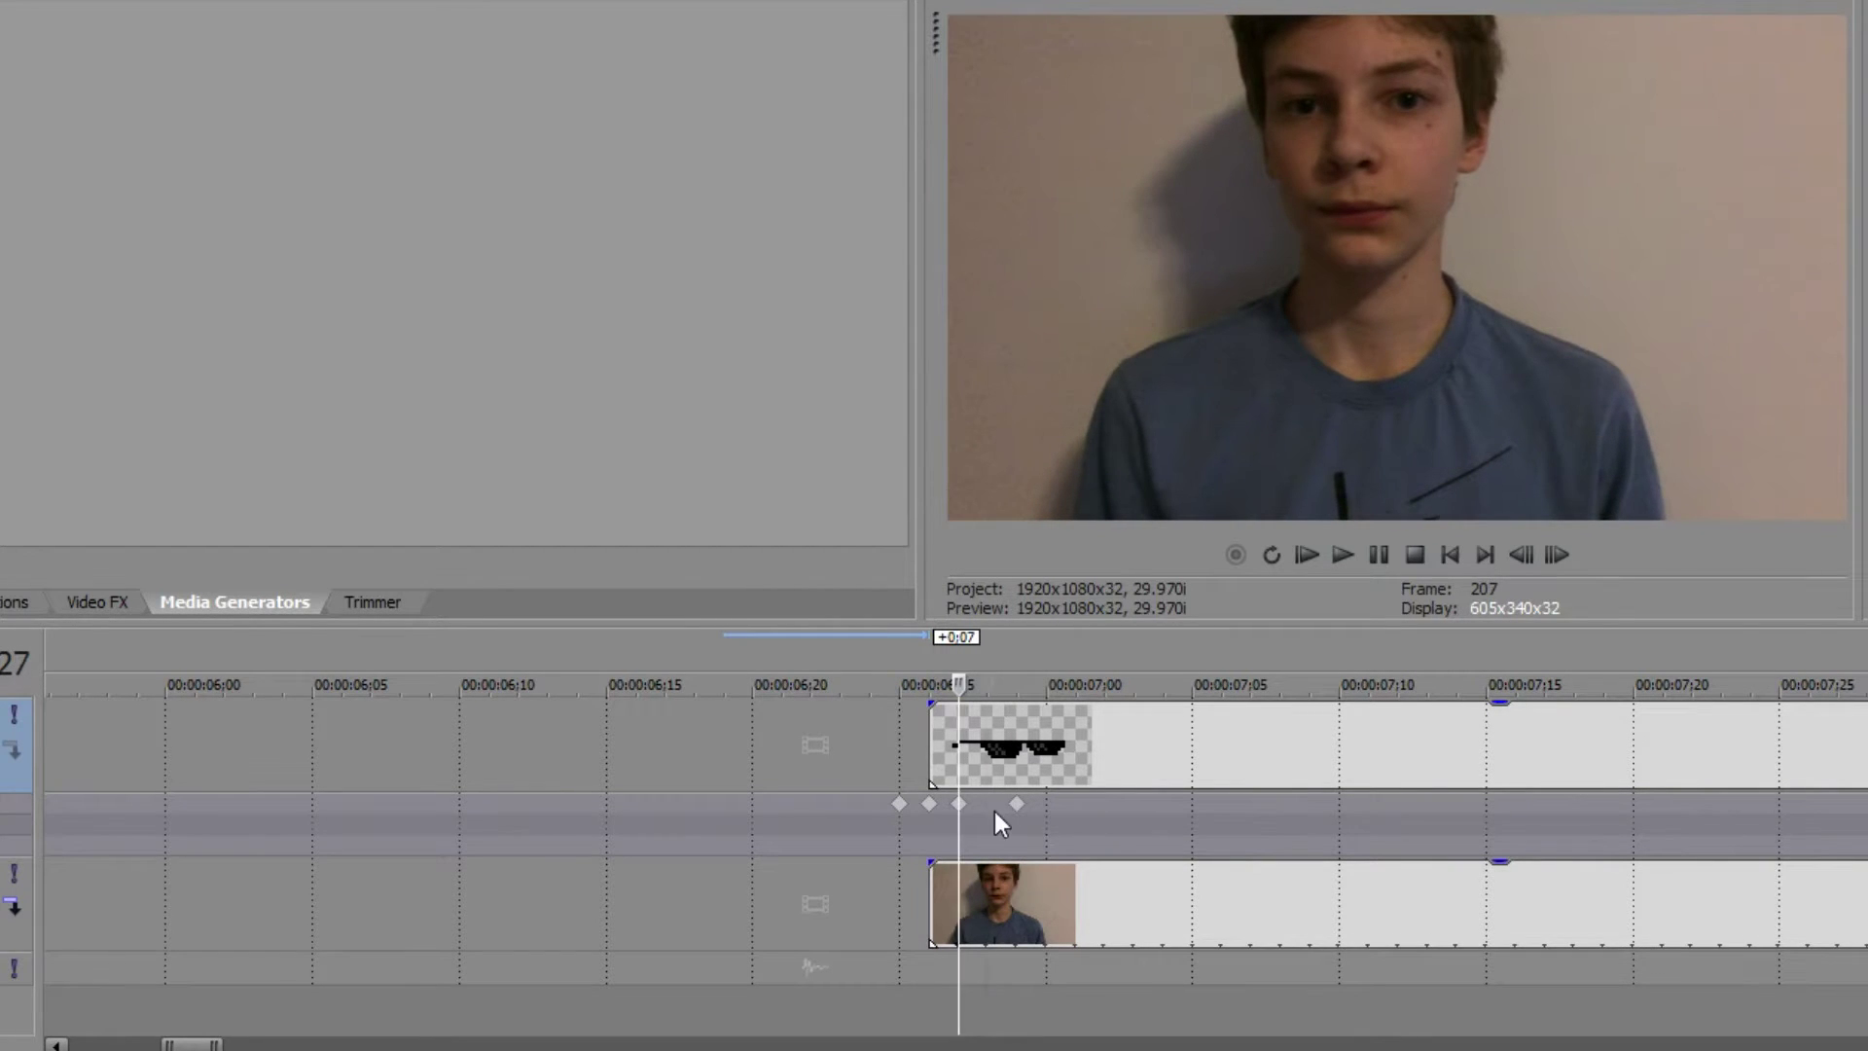
pyautogui.doubleClick(987, 807)
pyautogui.rightClick(986, 811)
pyautogui.click(1002, 833)
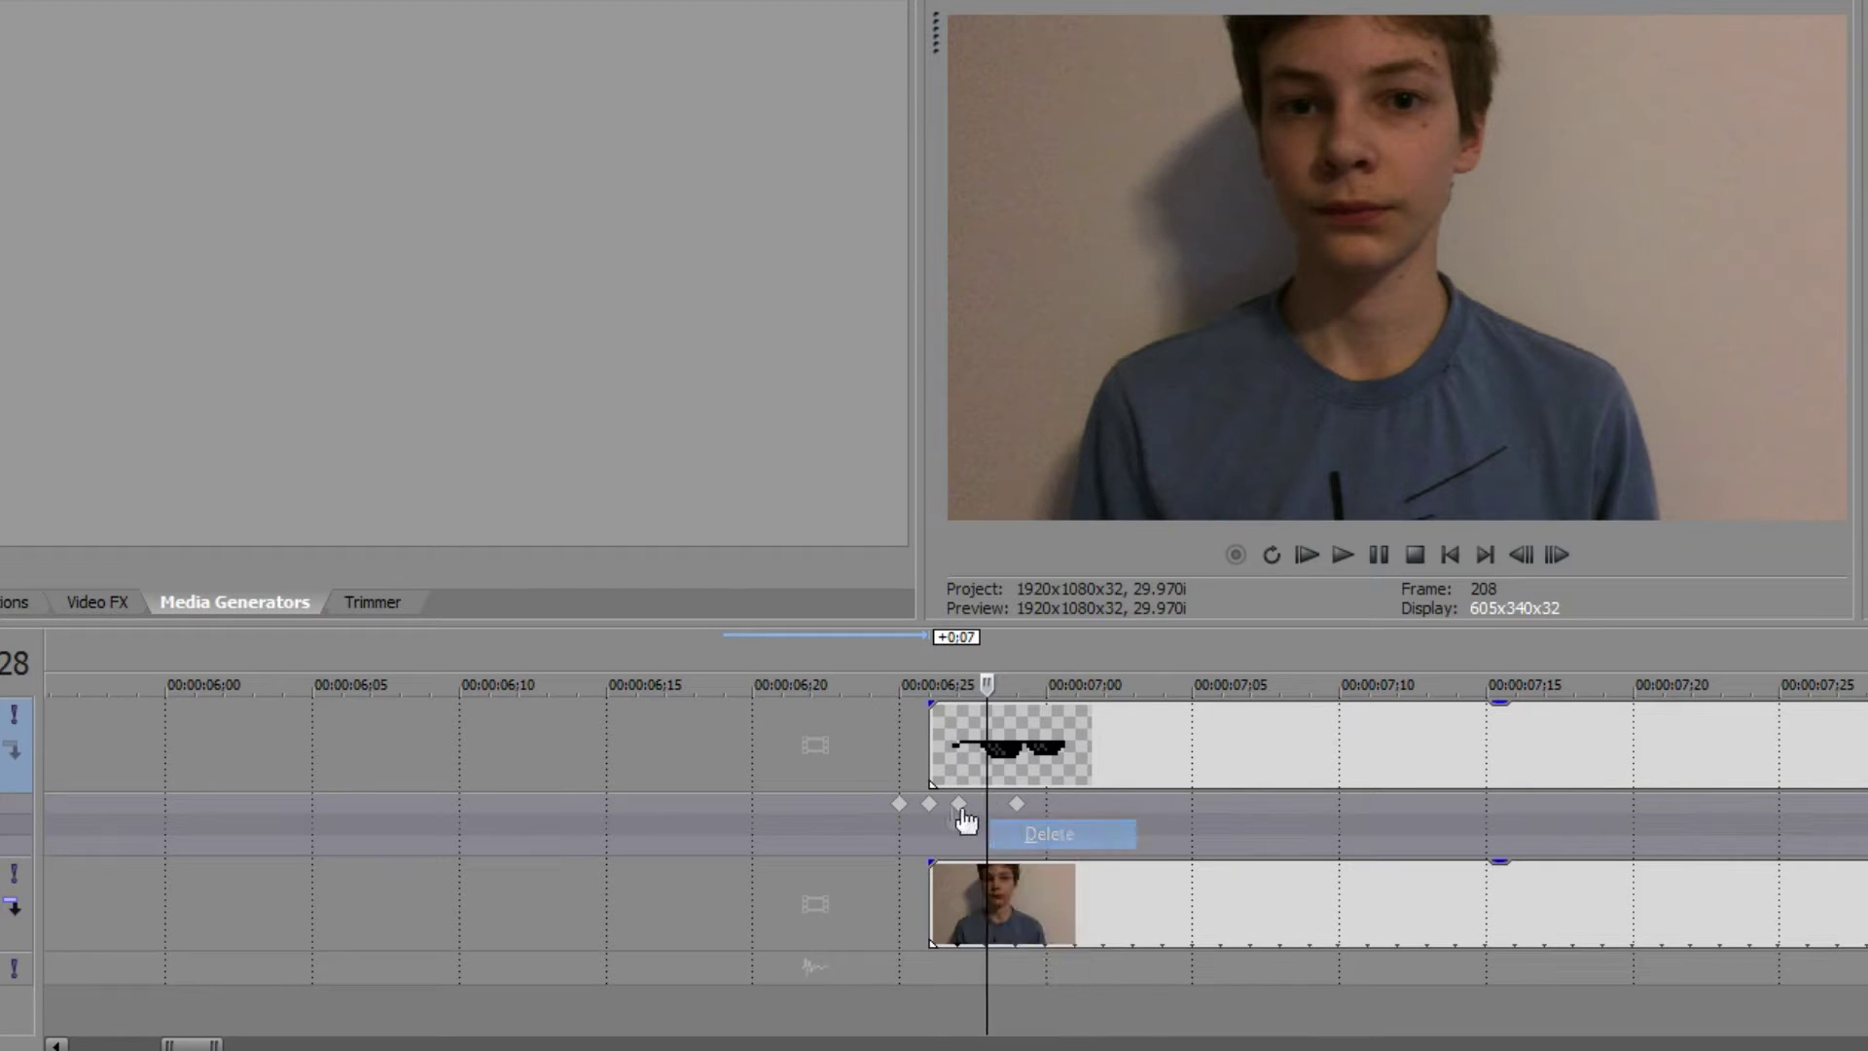
# - Delete the position keyframe at 00:00:06;27 and go to the one at 00:00:06;29
pyautogui.rightClick(958, 806)
pyautogui.click(976, 826)
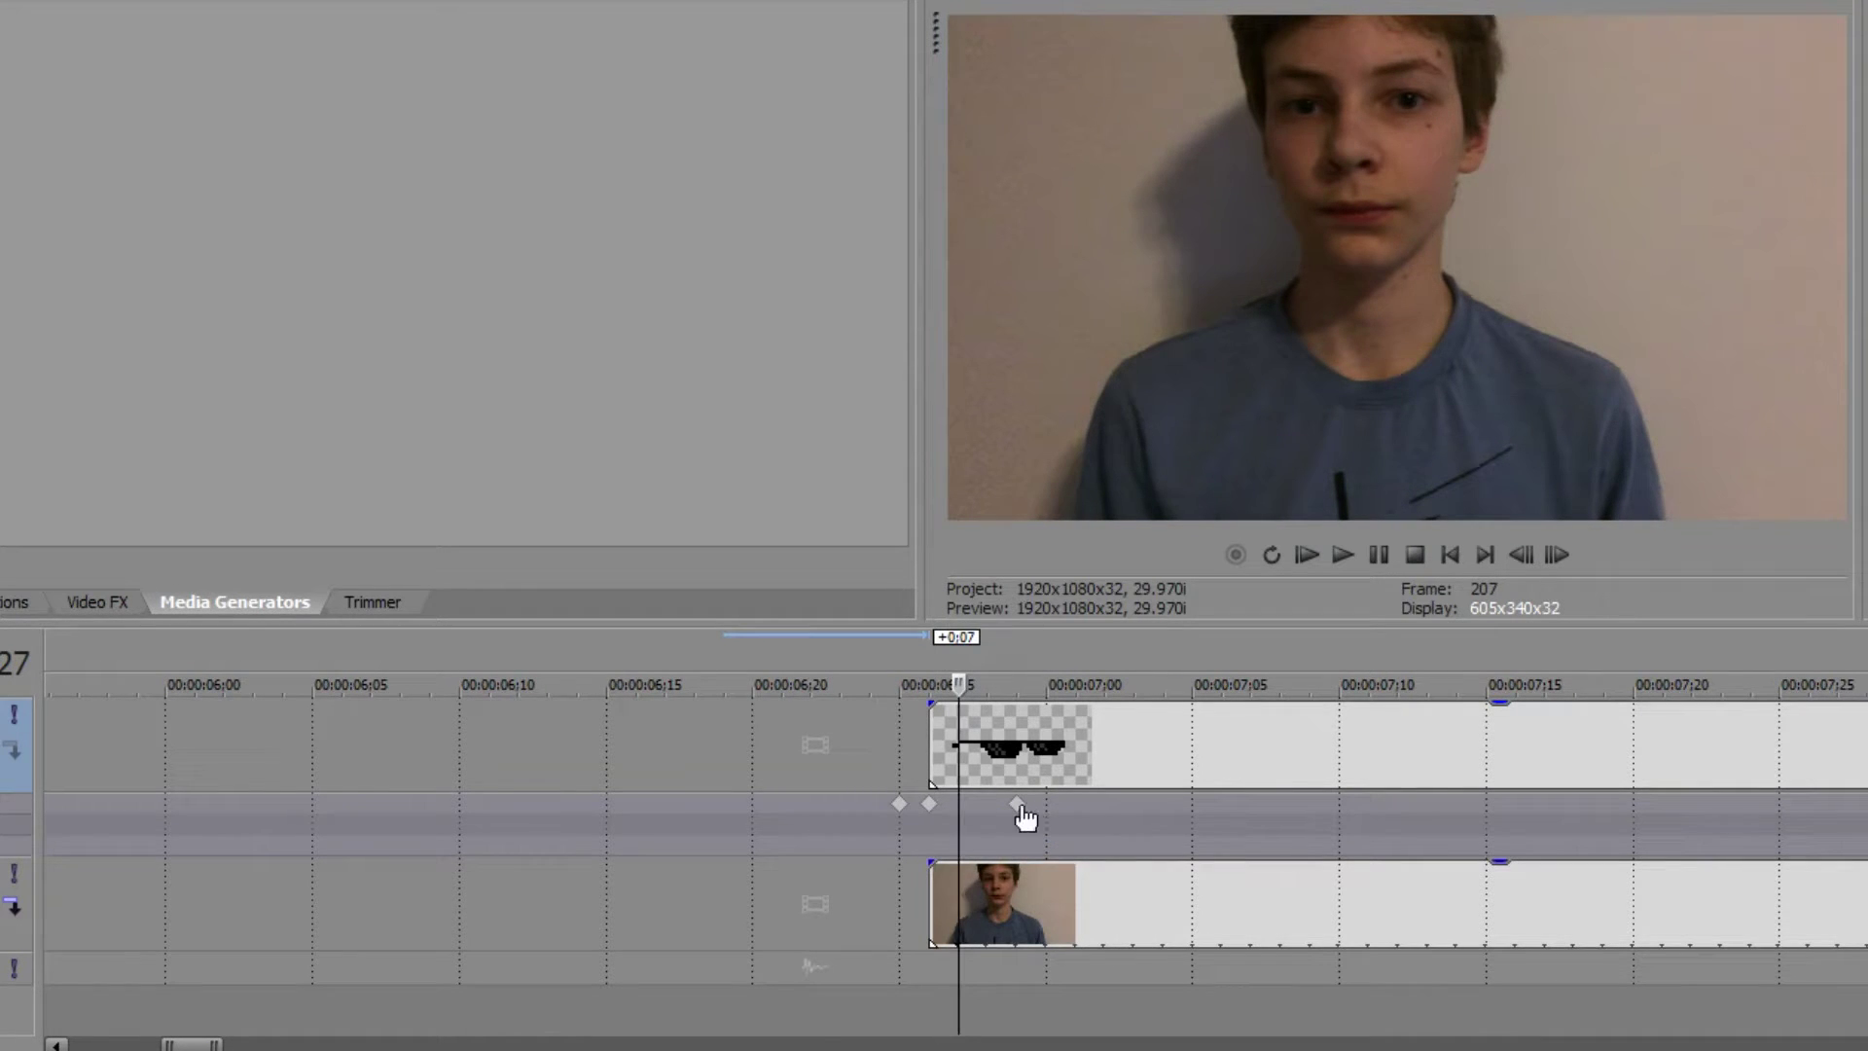
pyautogui.click(1019, 807)
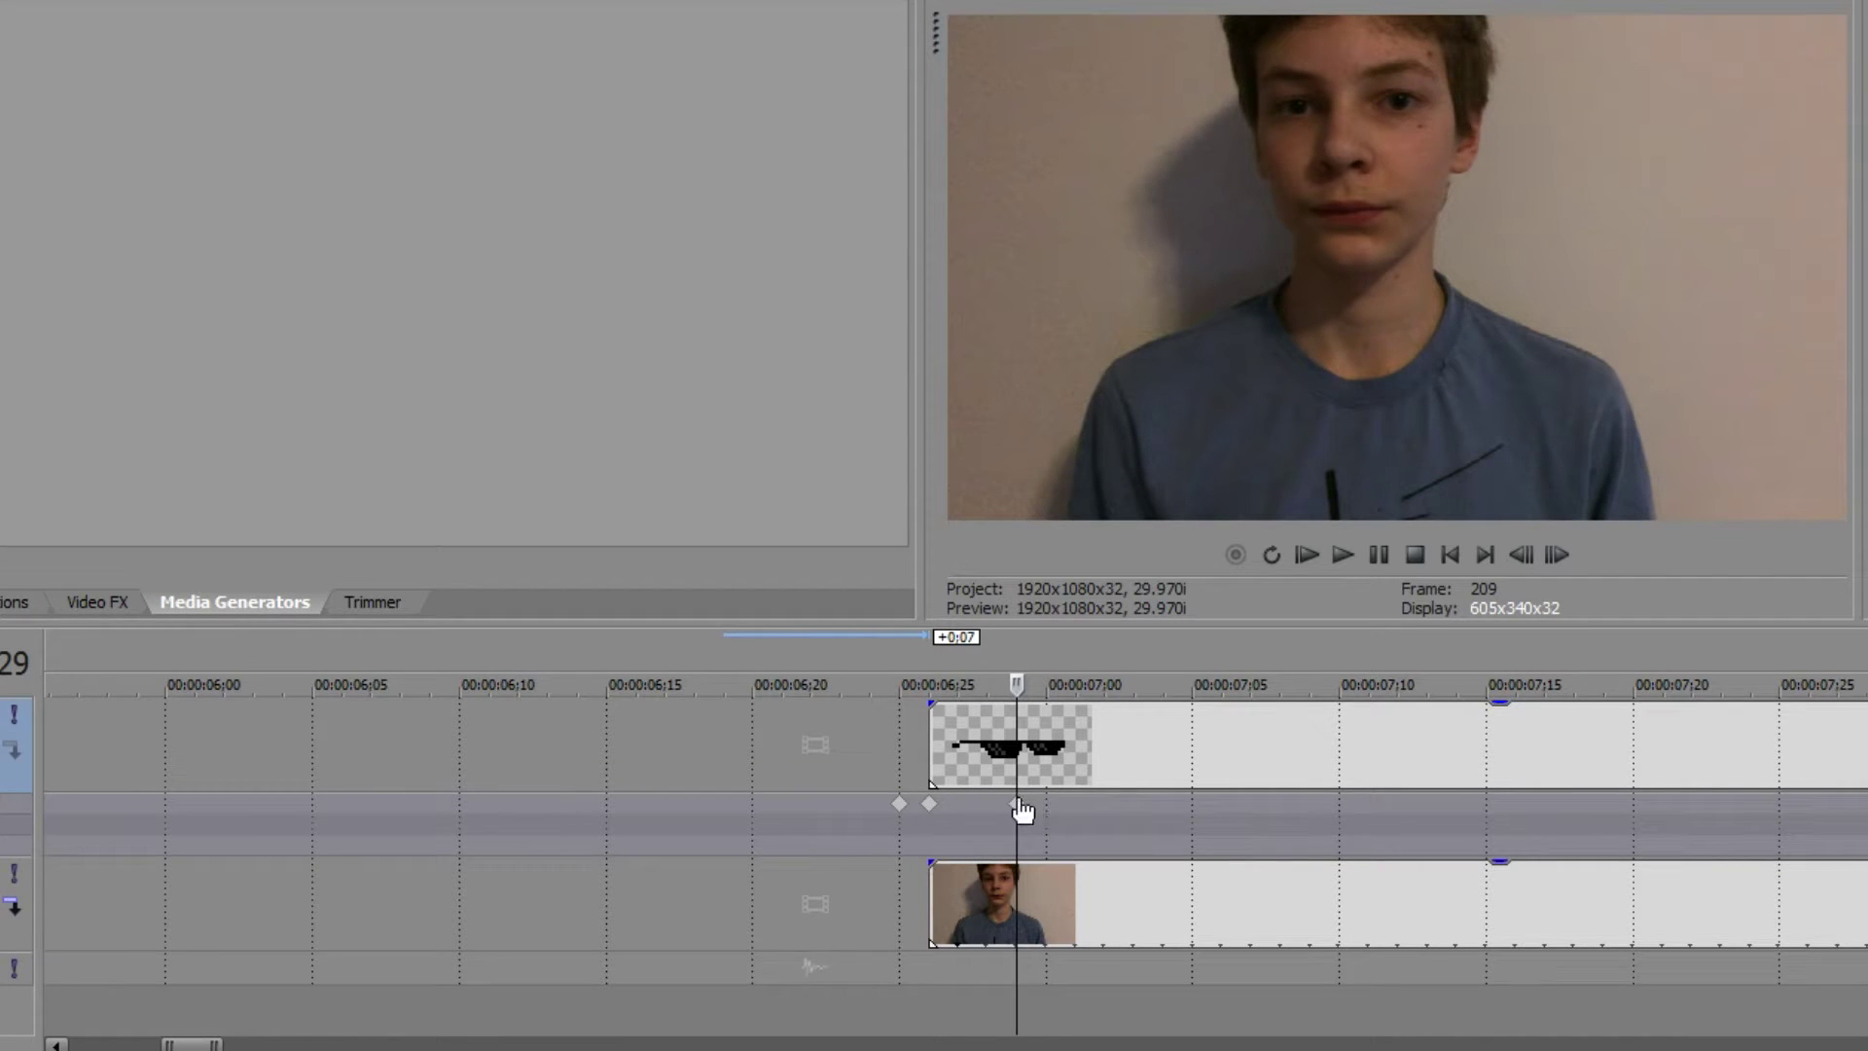
pyautogui.scroll(2, 994, 817)
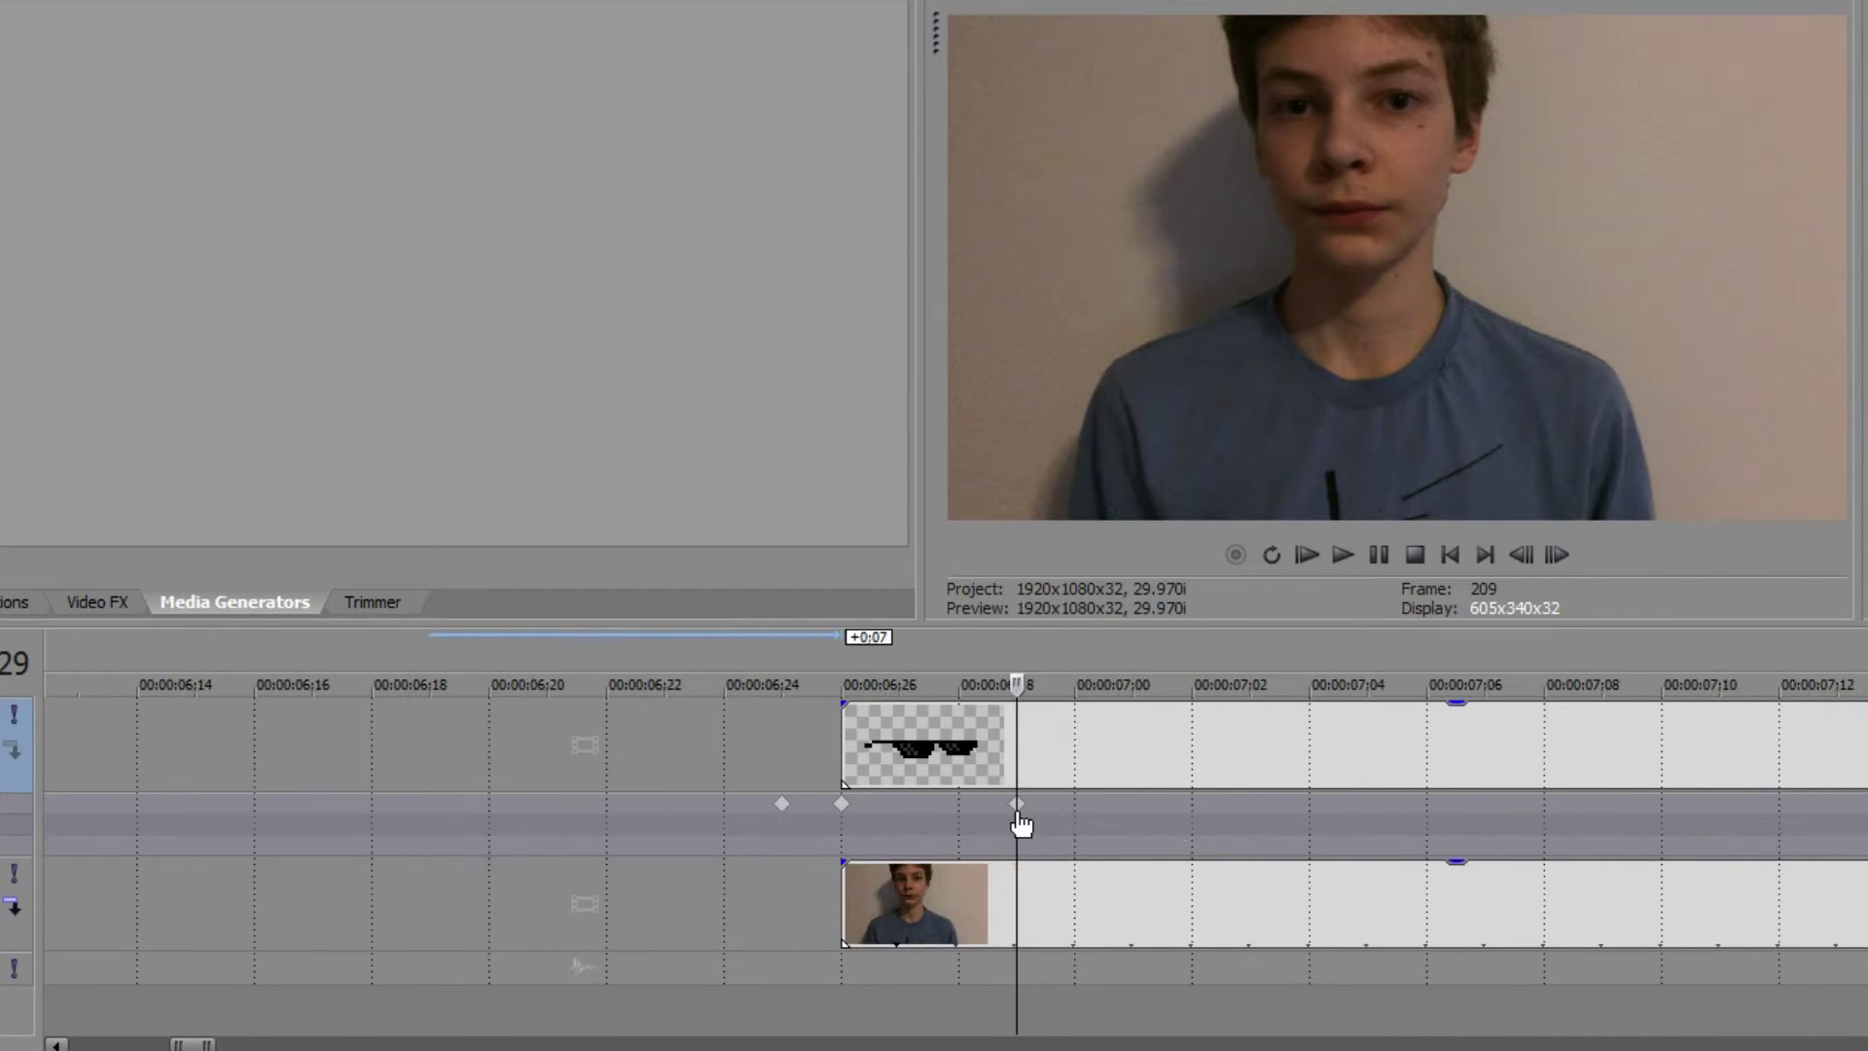
pyautogui.scroll(-2, 1019, 819)
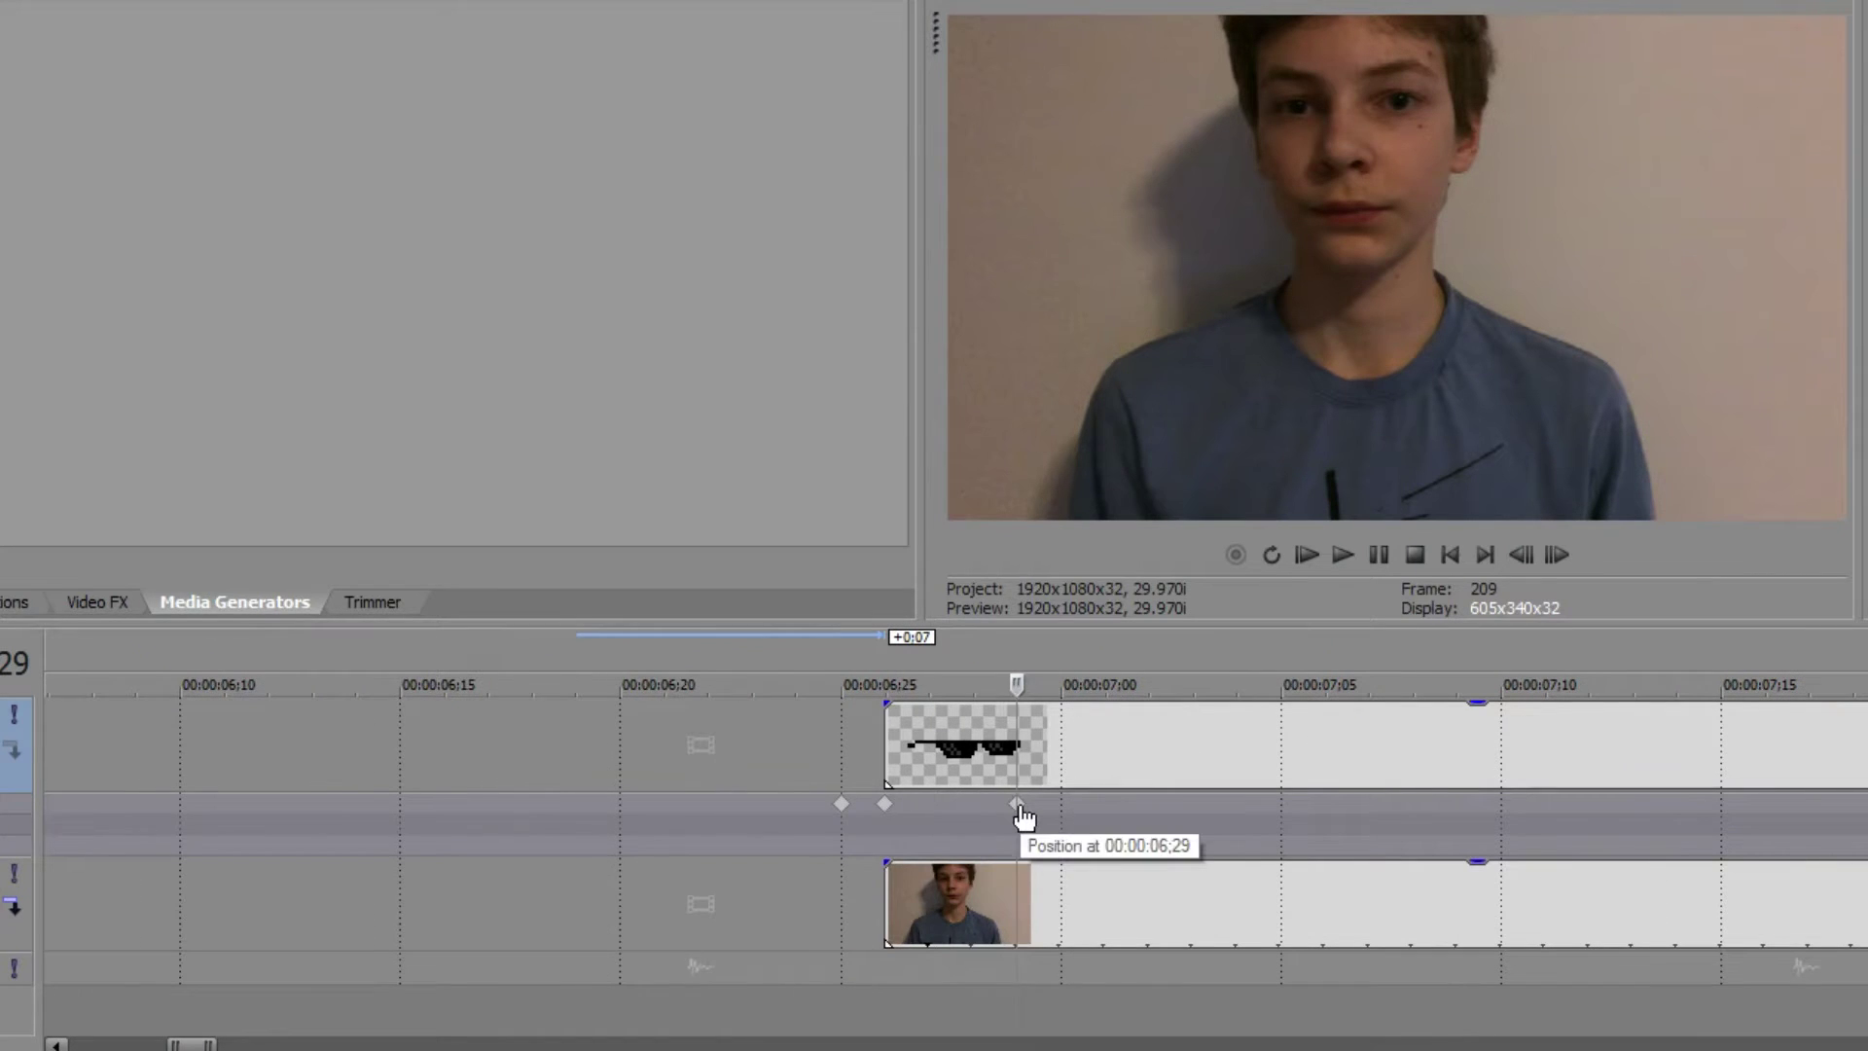
# - Open Track Motion at the 00:00:06;29 keyframe and move the sunglasses down into the frame over the person's eyes
pyautogui.doubleClick(1017, 805)
pyautogui.moveTo(907, 250); pyautogui.dragTo(480, 313)
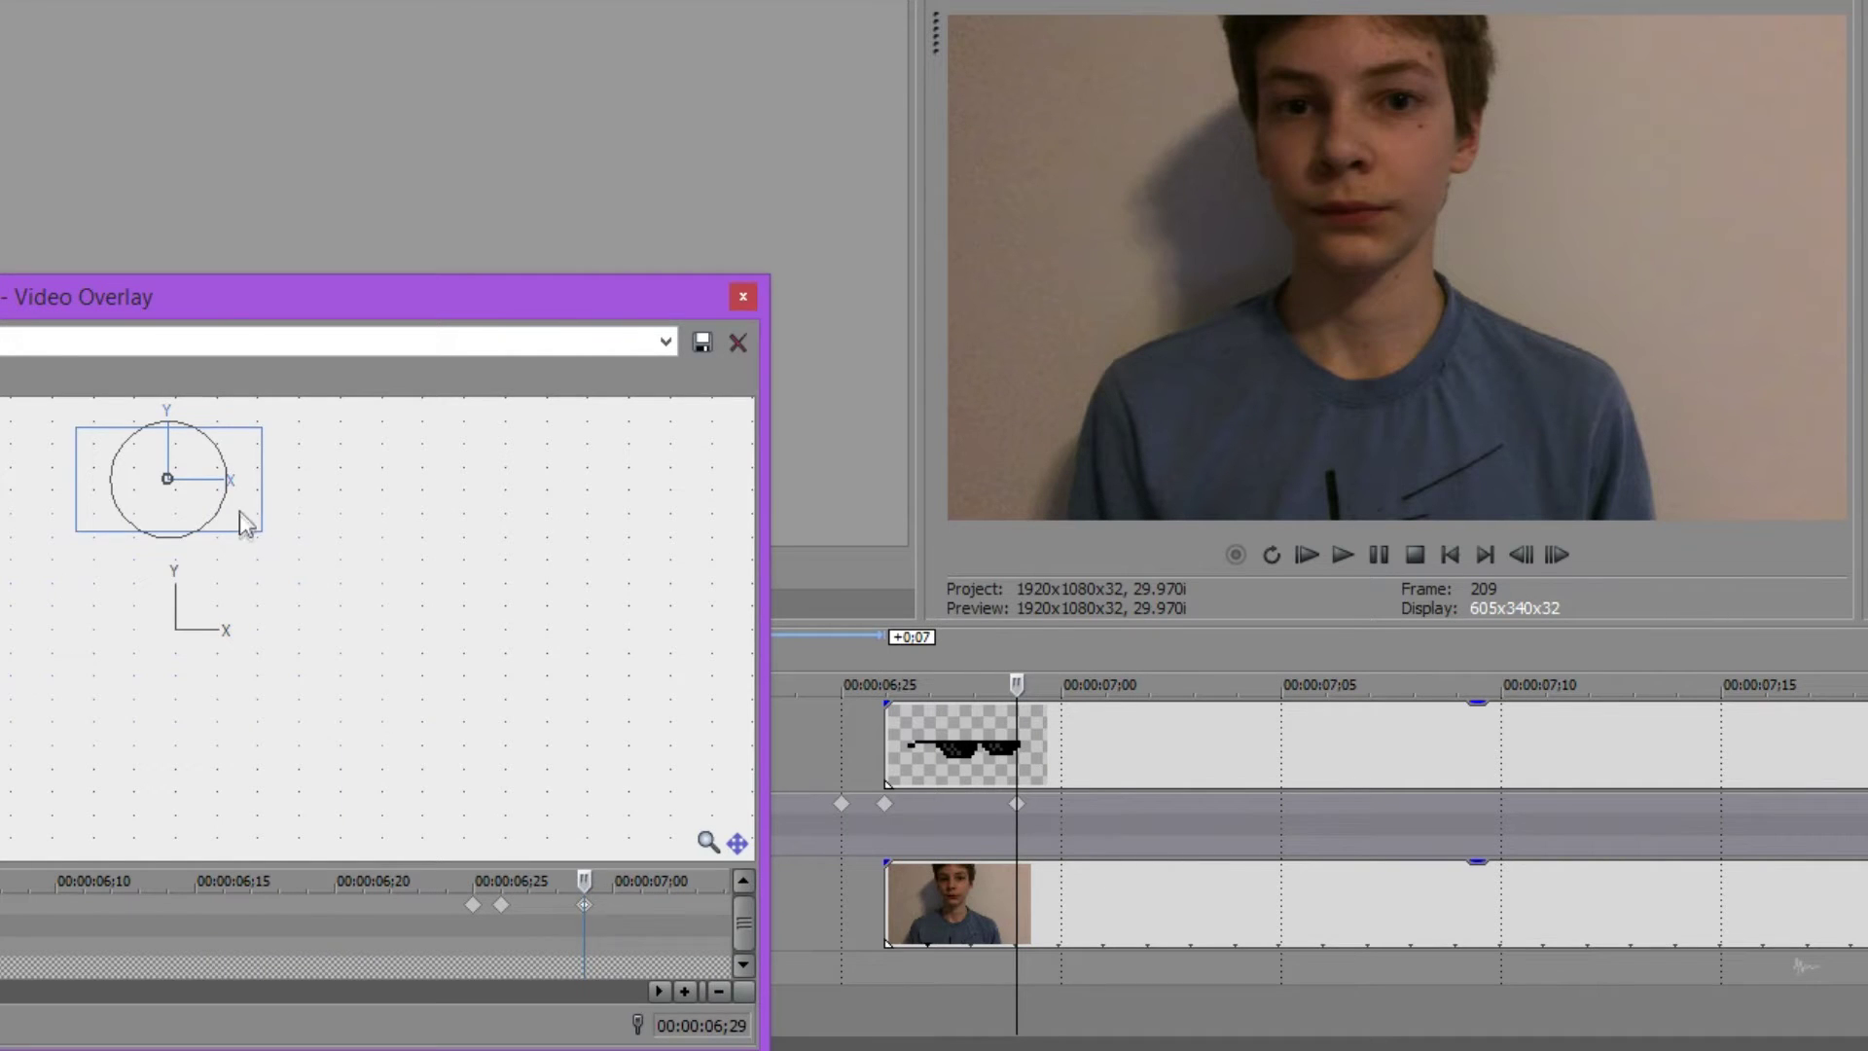
pyautogui.moveTo(241, 520); pyautogui.dragTo(232, 578)
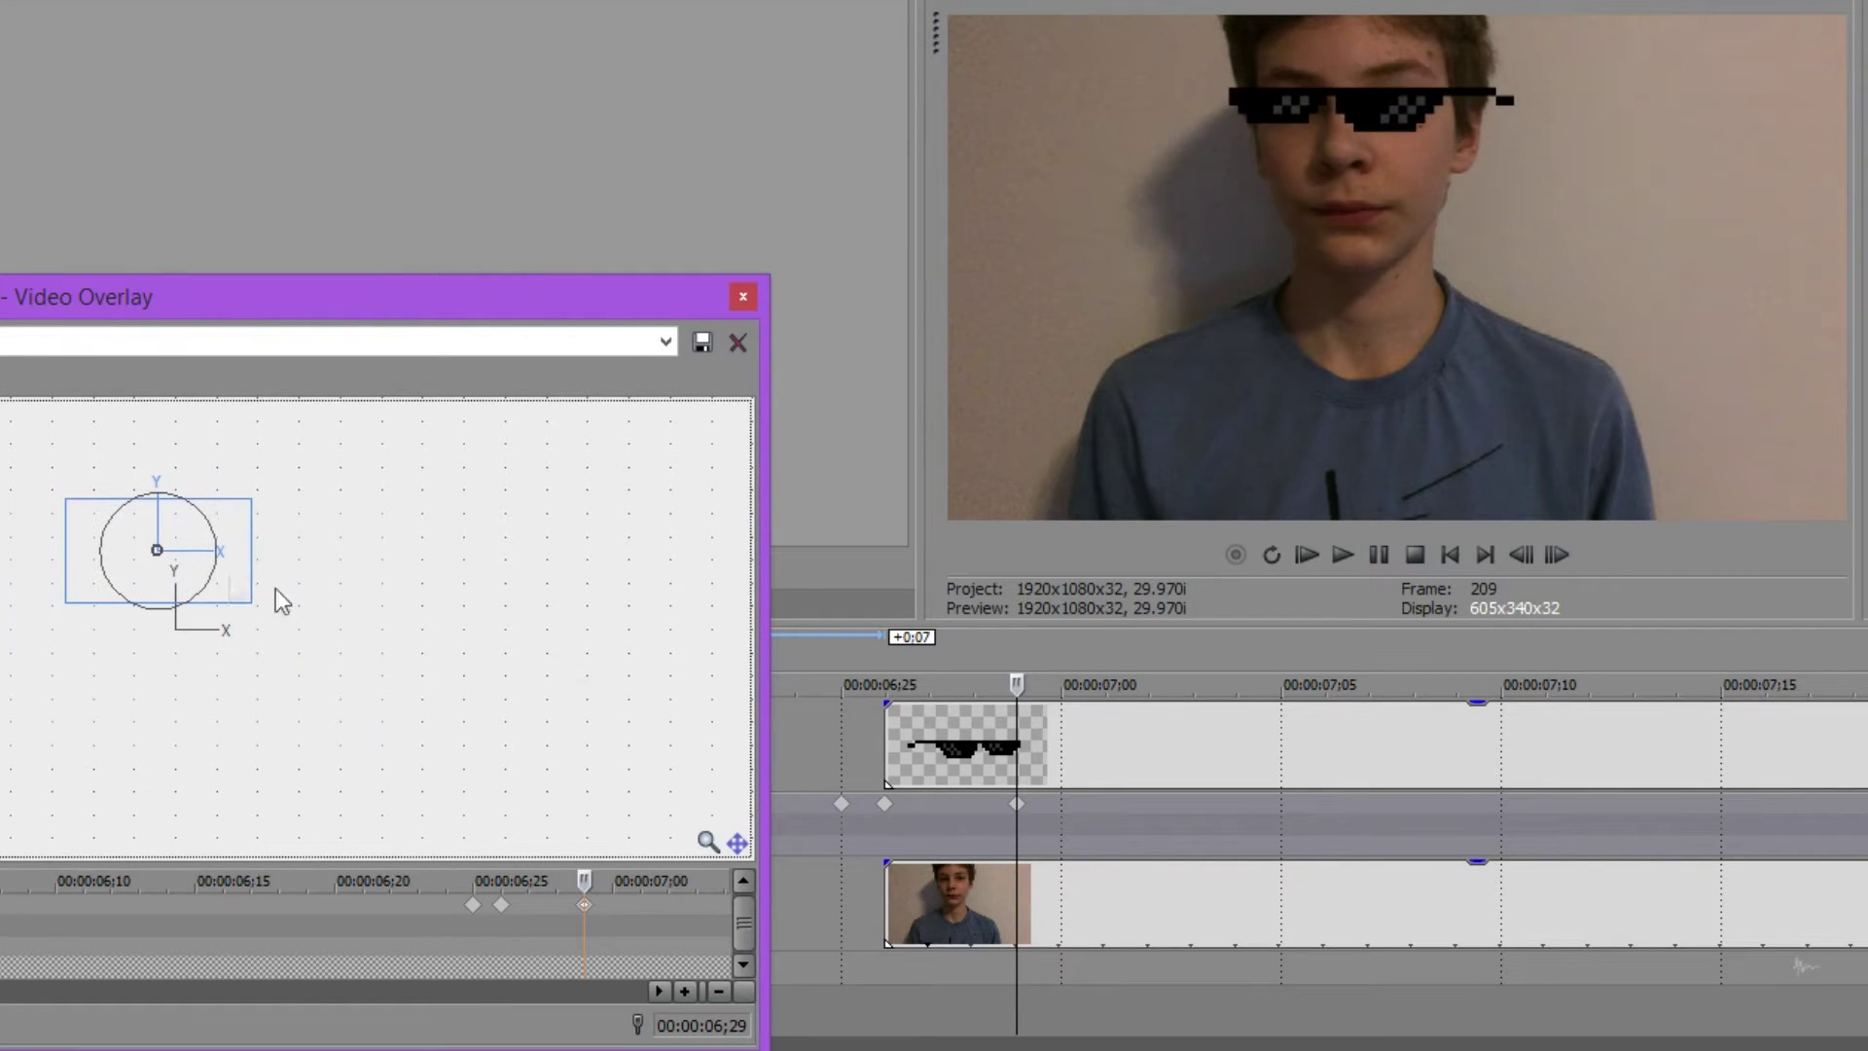
# - Move the 00:00:06;29 position keyframe to about 00:00:07;19 and play back the sunglasses drop
pyautogui.click(1028, 807)
pyautogui.moveTo(1032, 817); pyautogui.dragTo(1819, 813)
pyautogui.press('space')
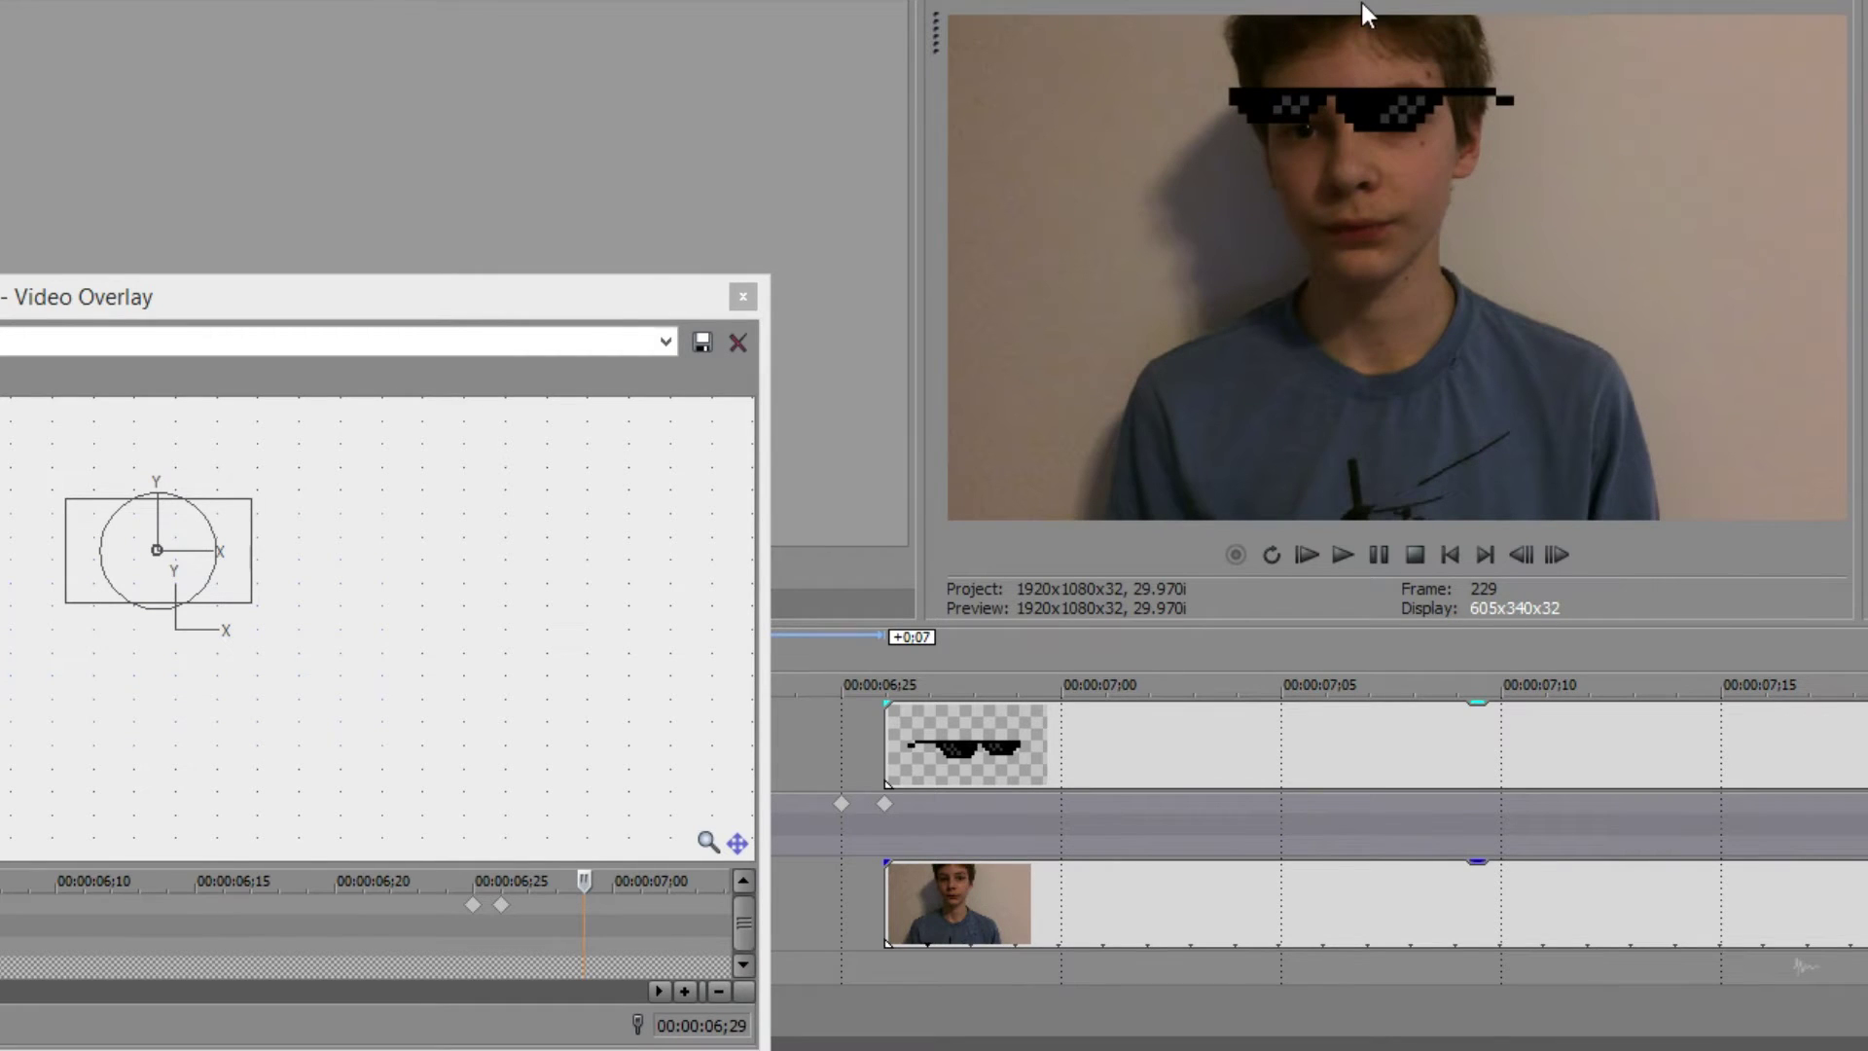
pyautogui.click(892, 731)
pyautogui.press('space')
pyautogui.click(1379, 555)
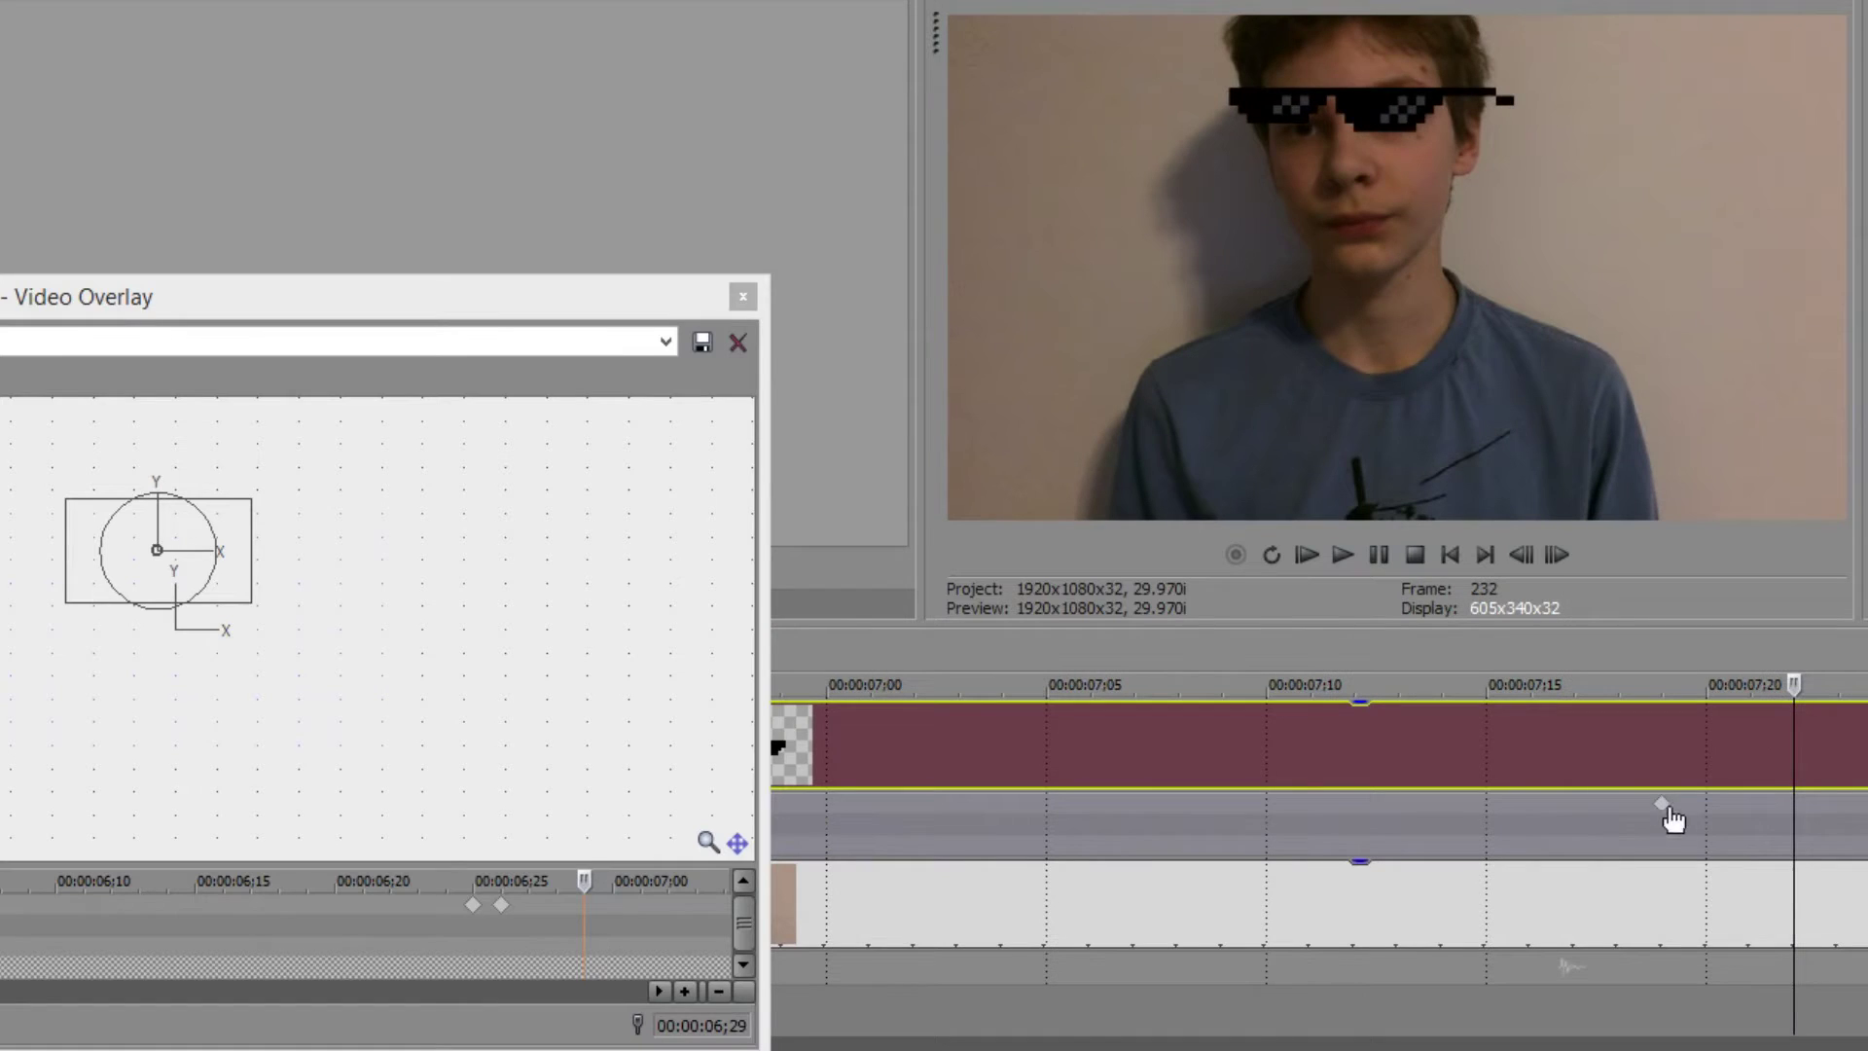
# - Move the last position keyframe to 00:00:07;11 and select it in Track Motion
pyautogui.click(1310, 805)
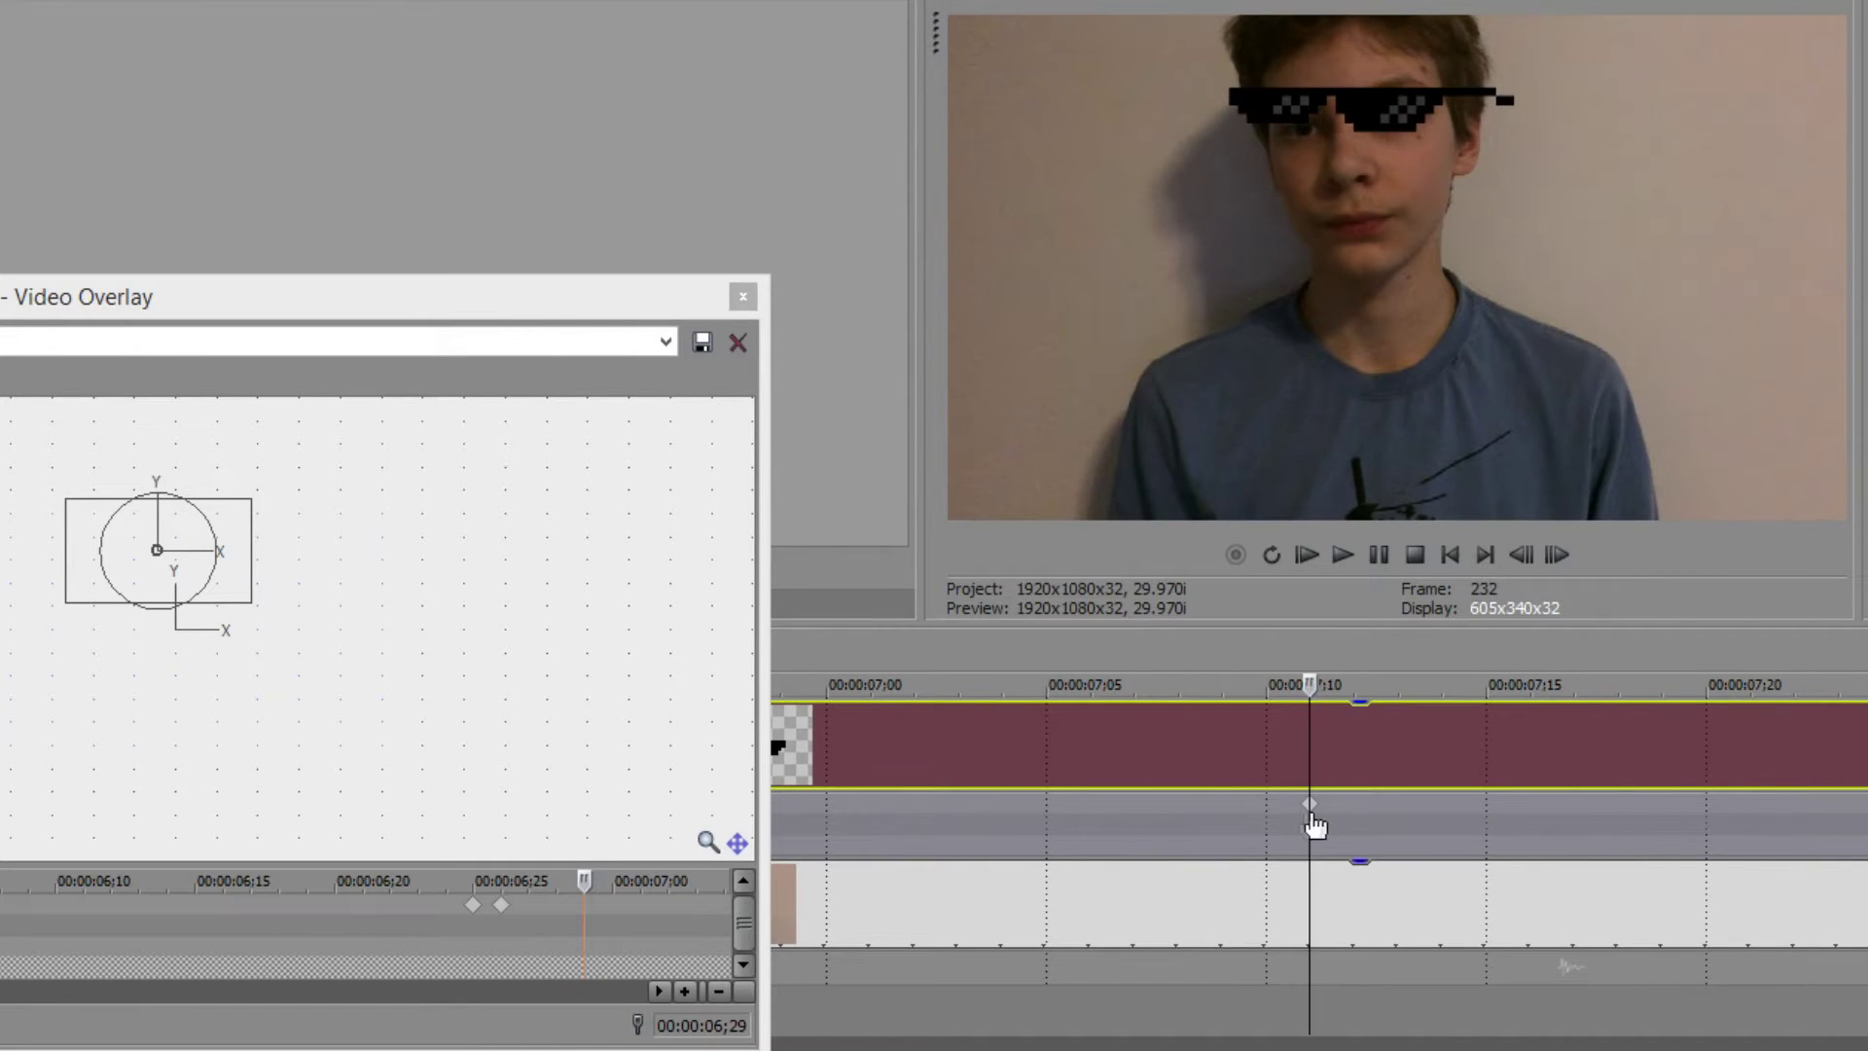
pyautogui.moveTo(418, 296); pyautogui.dragTo(479, 144)
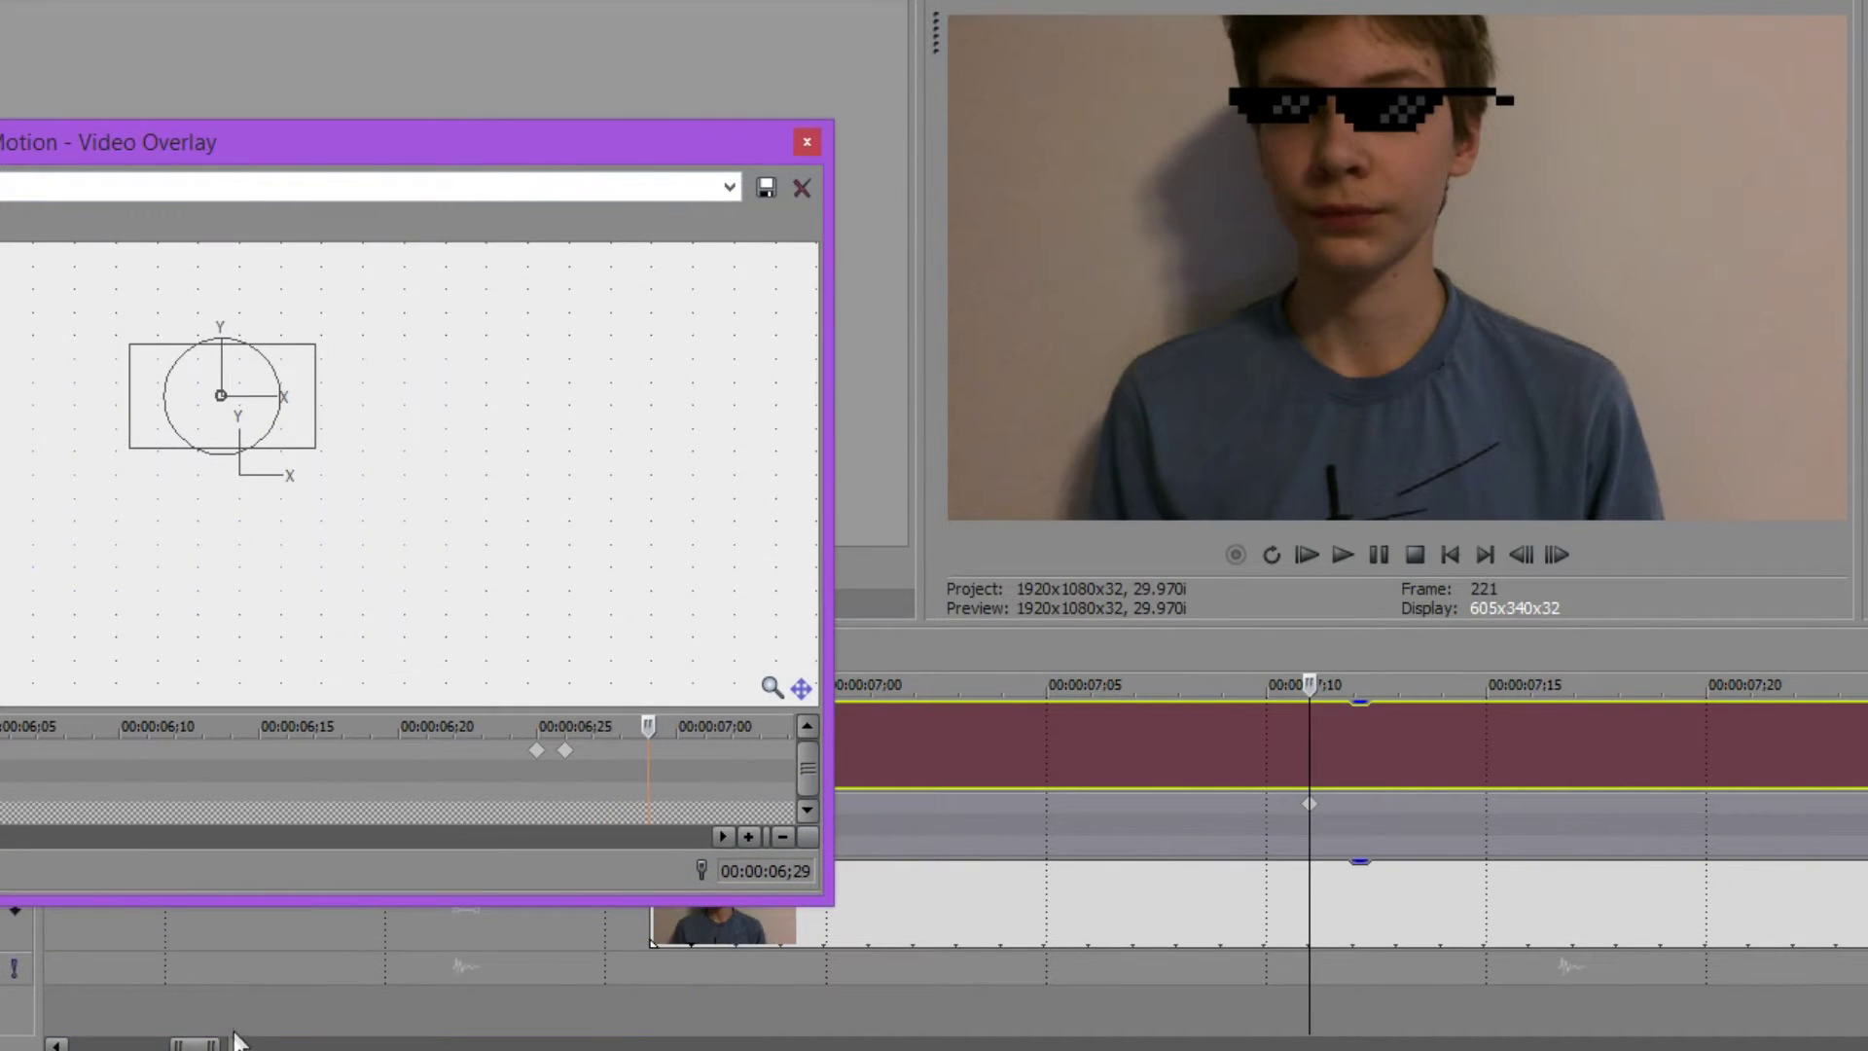
pyautogui.moveTo(198, 1046); pyautogui.dragTo(194, 1046)
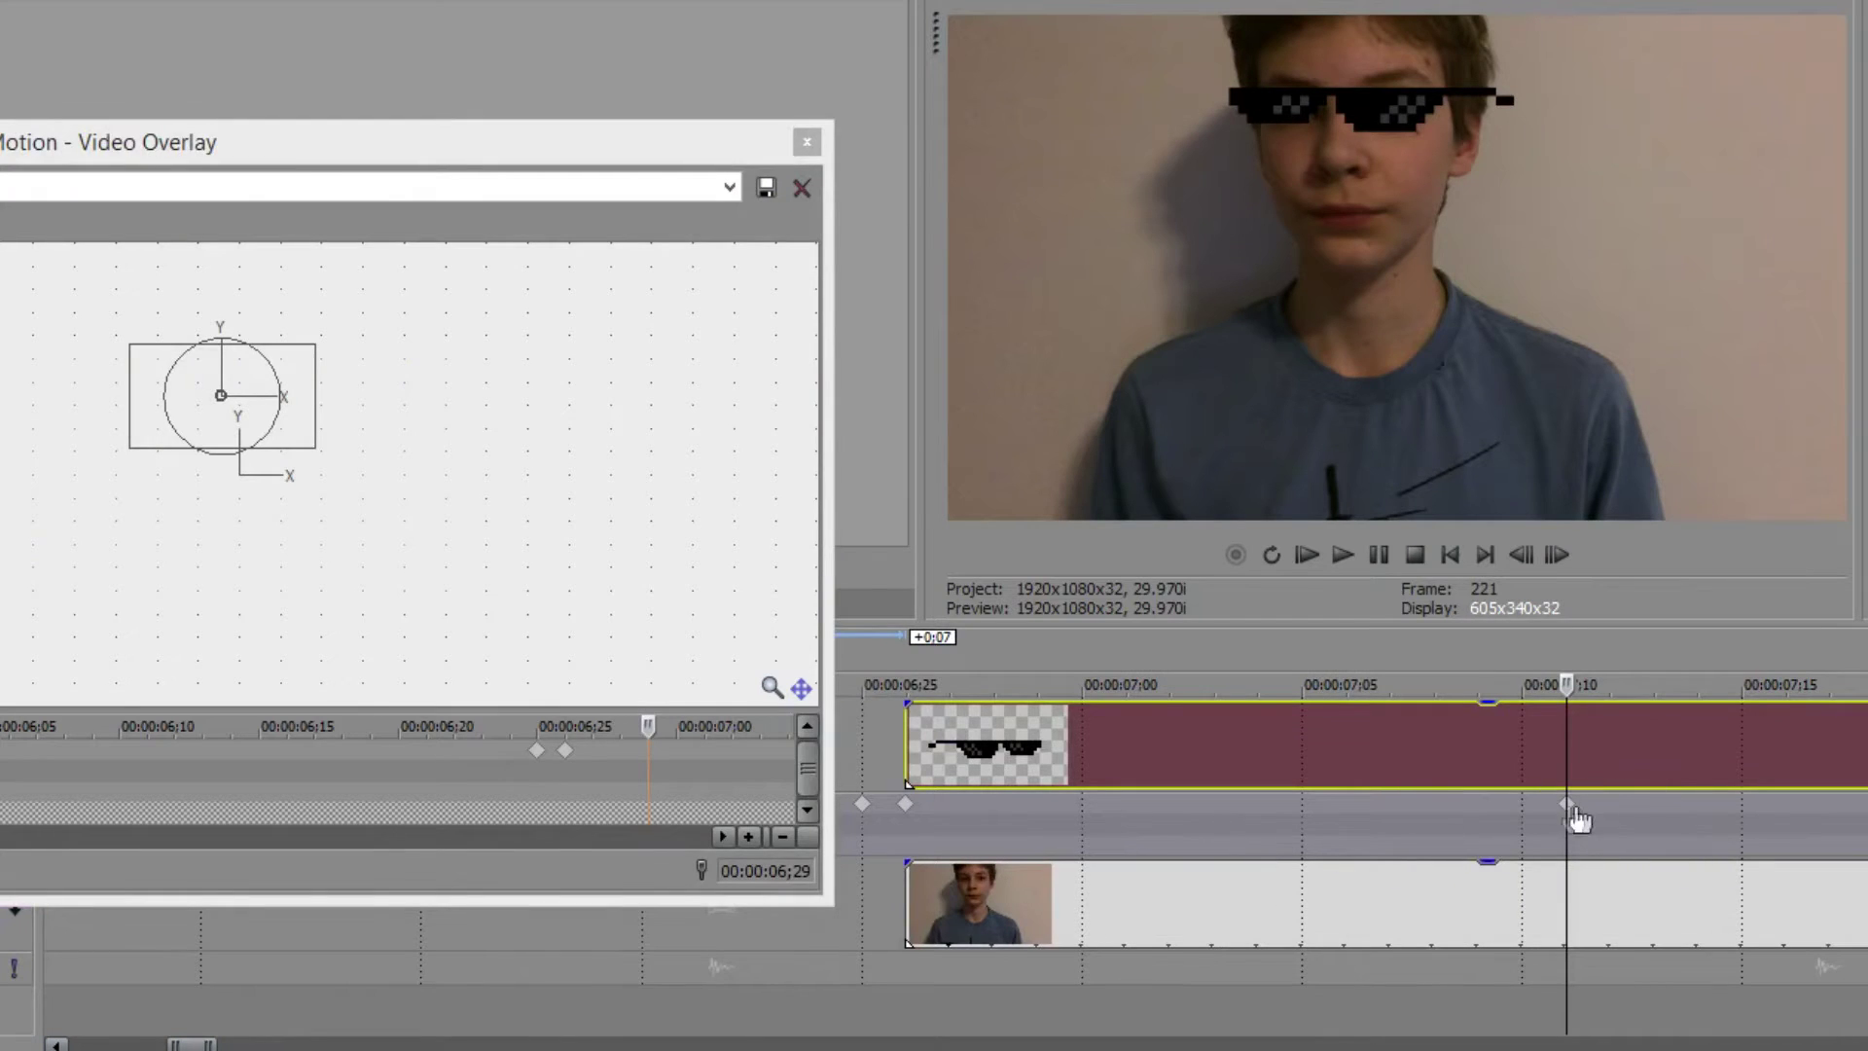
pyautogui.click(642, 763)
pyautogui.scroll(-2, 642, 762)
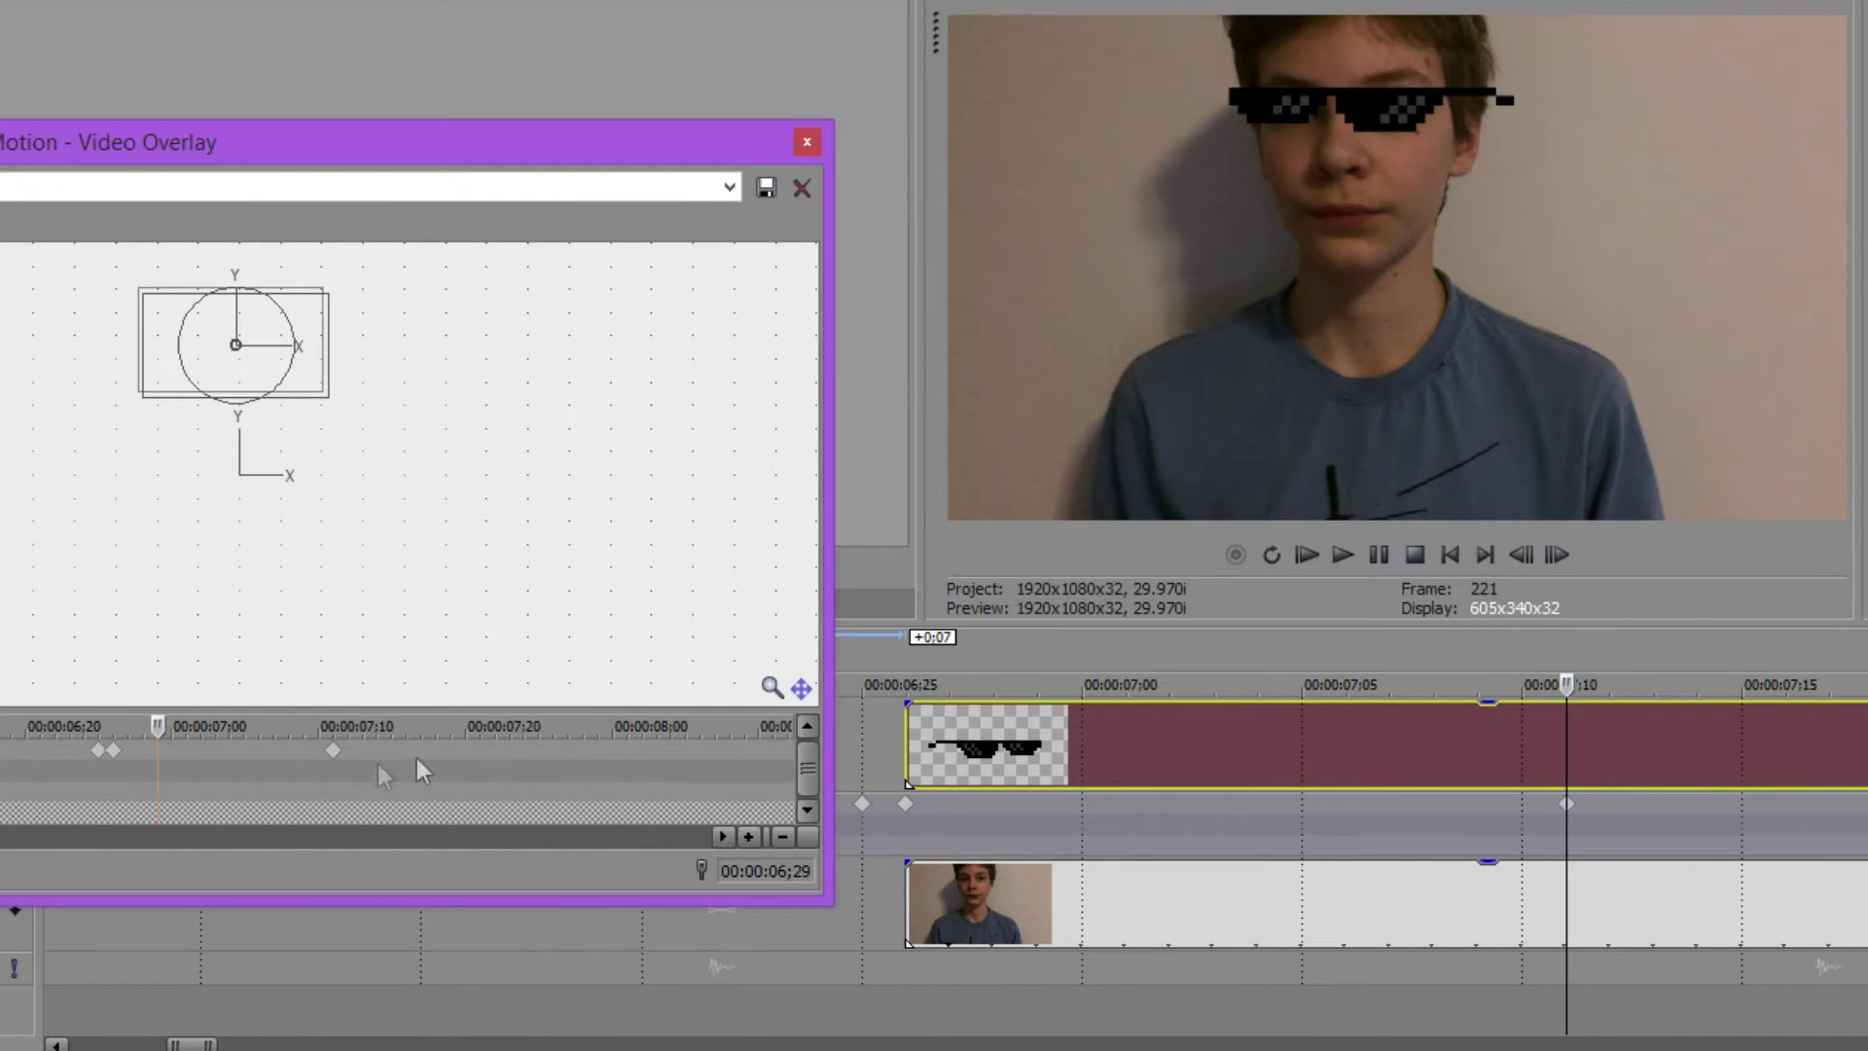
pyautogui.click(334, 750)
pyautogui.scroll(2, 521, 821)
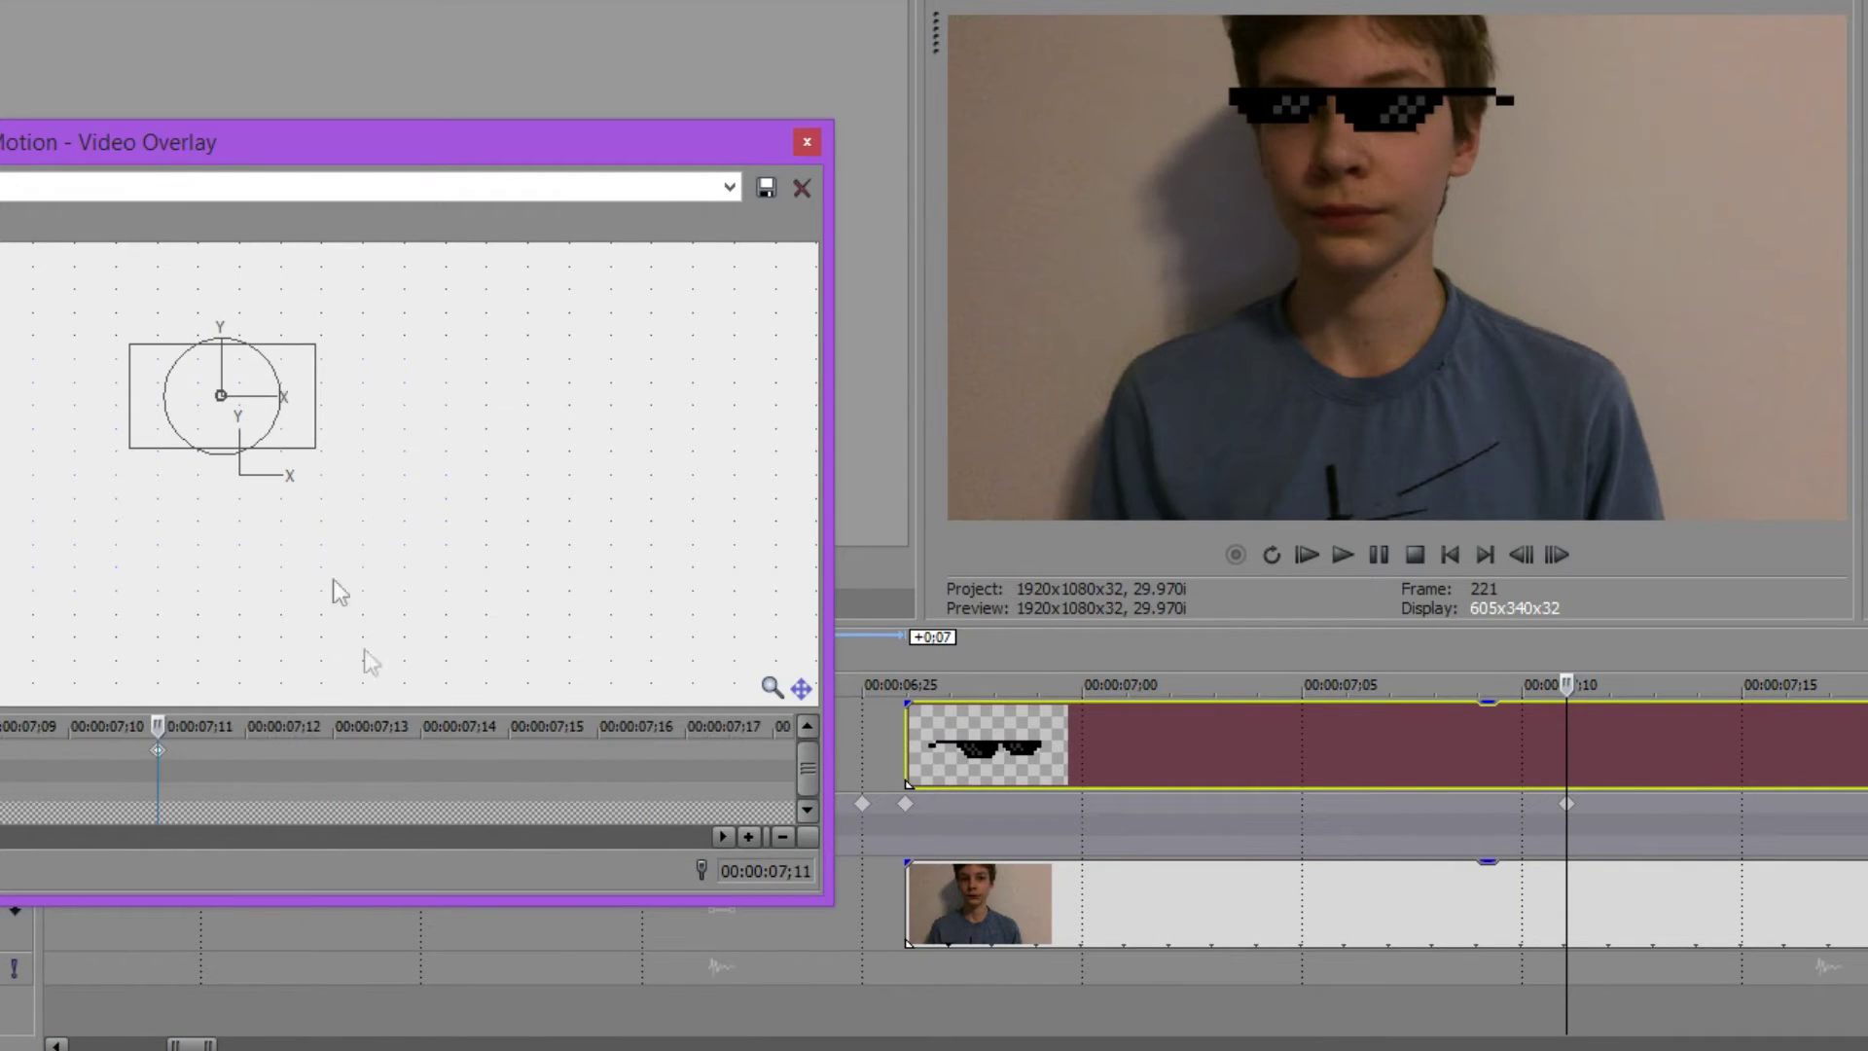
# - Tilt the sunglasses slightly counterclockwise at 00:00:07;11 and nudge them to line up with the person's eyes
pyautogui.scroll(-1, 459, 802)
pyautogui.moveTo(285, 423)
pyautogui.mouseDown()
pyautogui.moveTo(273, 398)
pyautogui.moveTo(274, 417)
pyautogui.mouseUp()
pyautogui.scroll(5, 545, 477)
pyautogui.moveTo(465, 443); pyautogui.dragTo(573, 604)
pyautogui.scroll(2, 681, 634)
pyautogui.moveTo(379, 528)
pyautogui.mouseDown()
pyautogui.moveTo(382, 506)
pyautogui.moveTo(412, 523)
pyautogui.mouseUp()
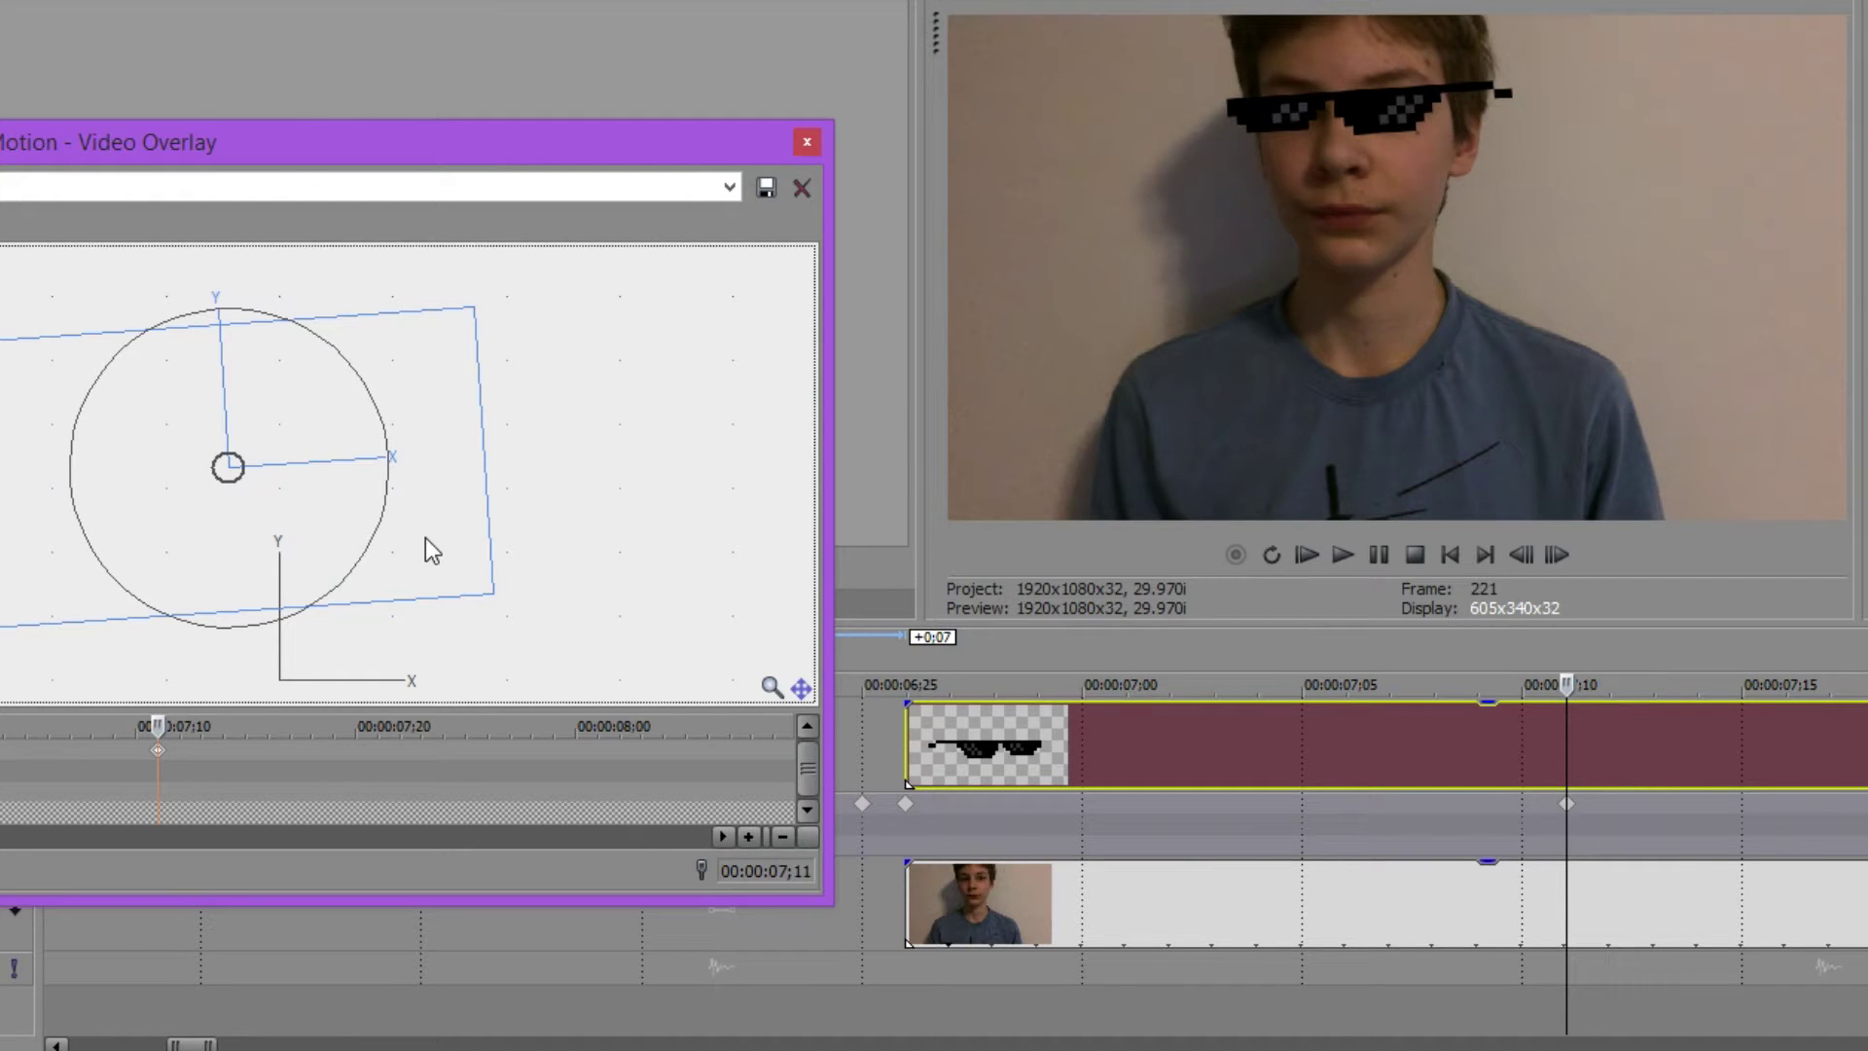
pyautogui.moveTo(428, 536); pyautogui.dragTo(434, 539)
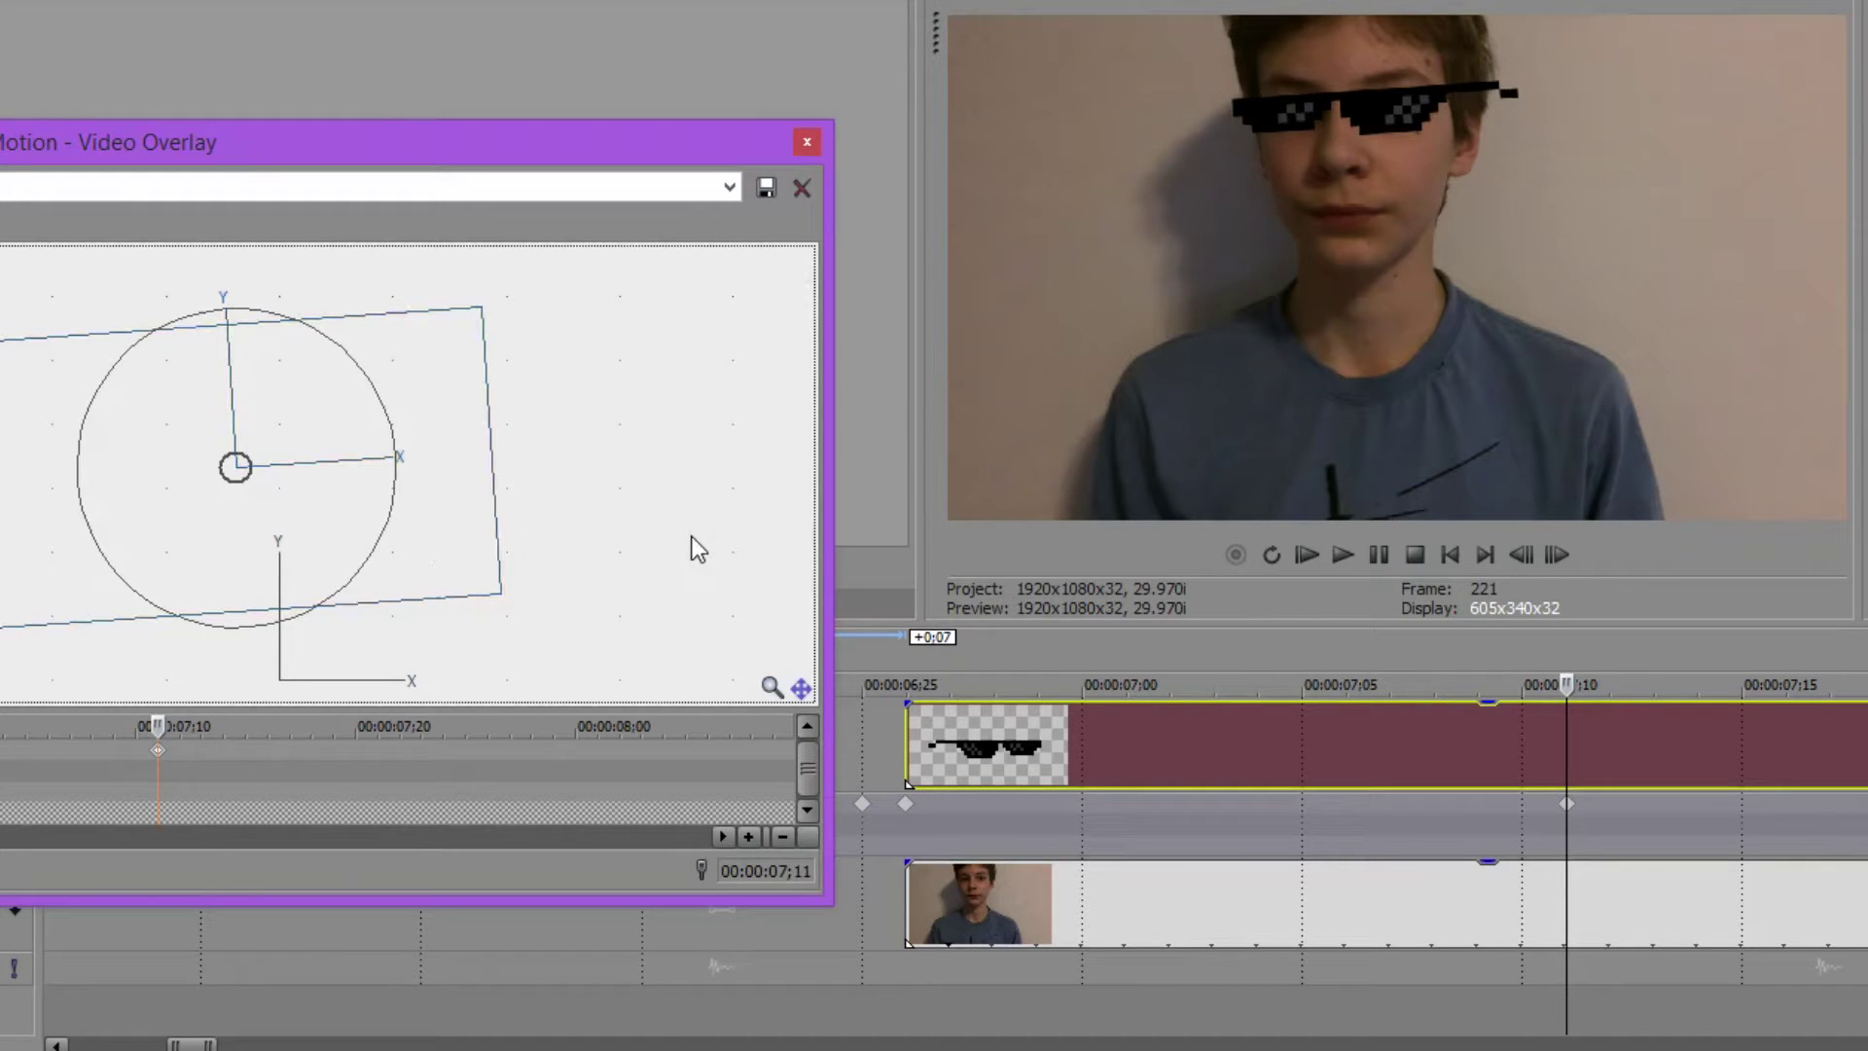
pyautogui.click(793, 111)
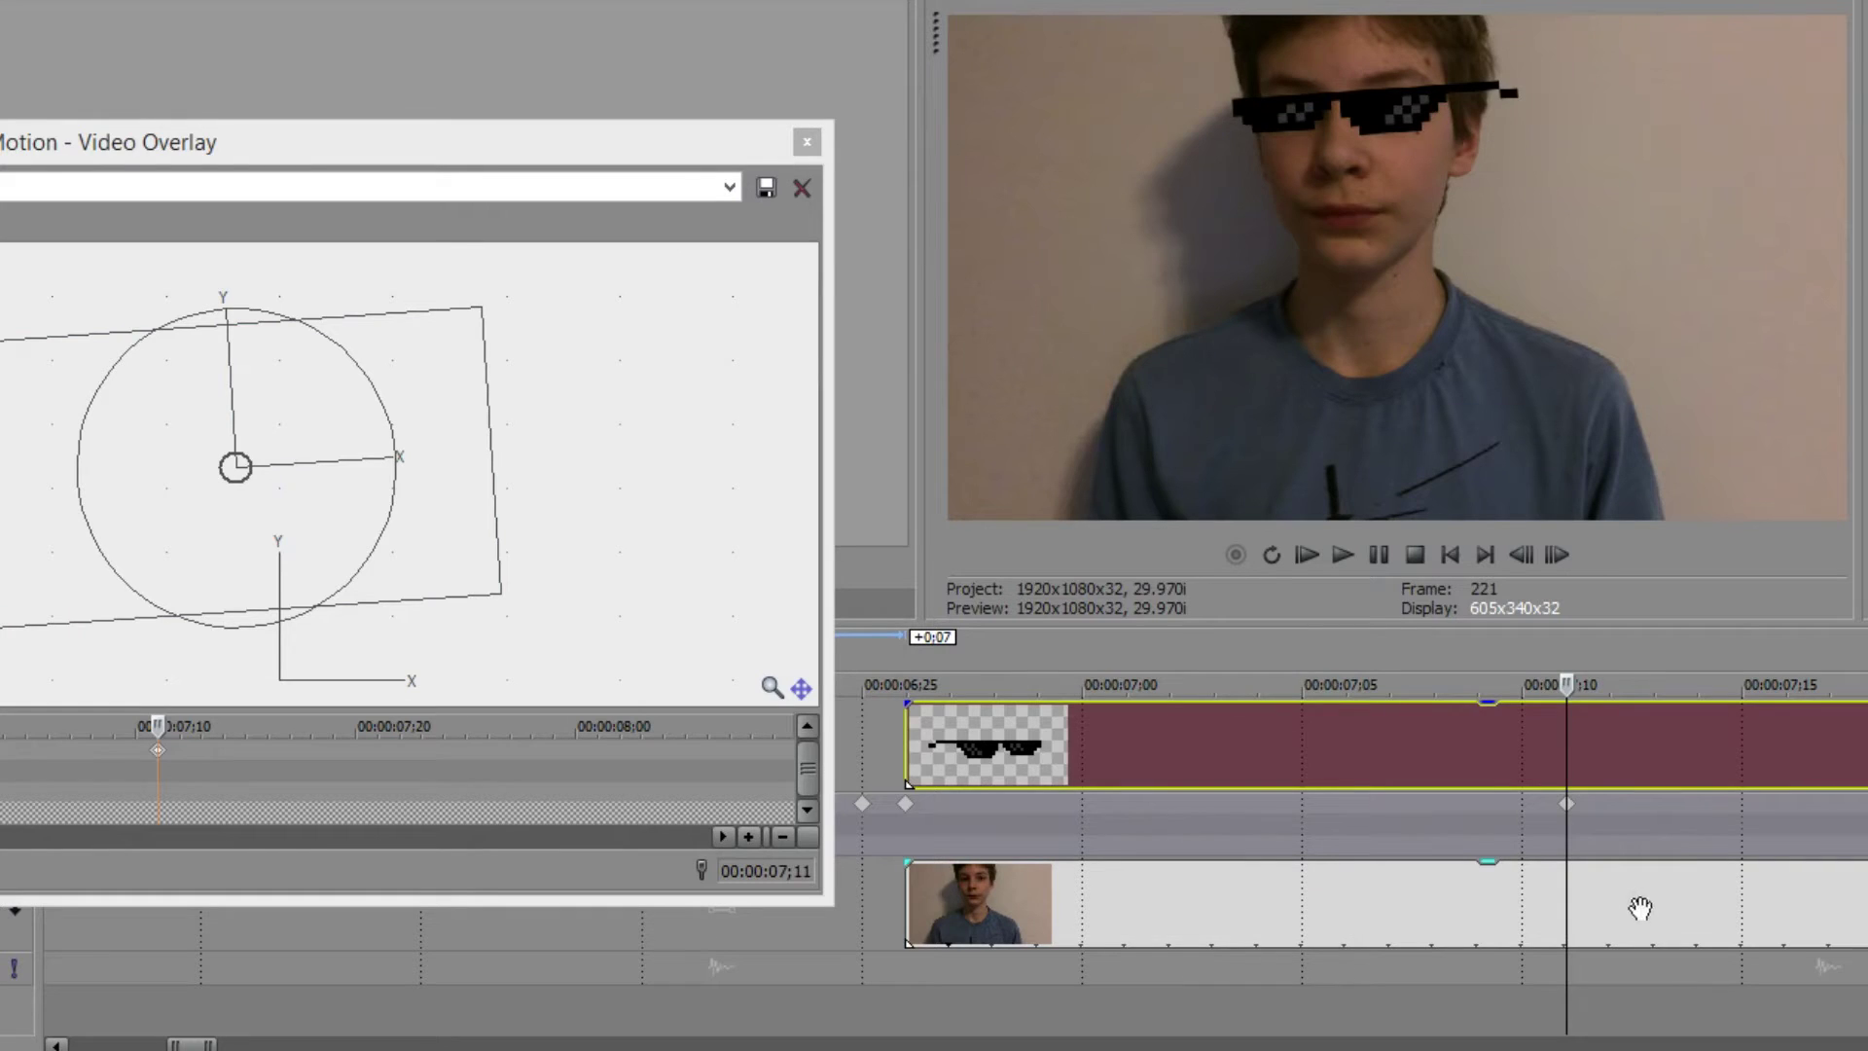
# - Add a position keyframe at 00:00:07;14 and nudge the sunglasses slightly right and down to follow the face
pyautogui.click(1597, 806)
pyautogui.click(1647, 828)
pyautogui.click(1684, 804)
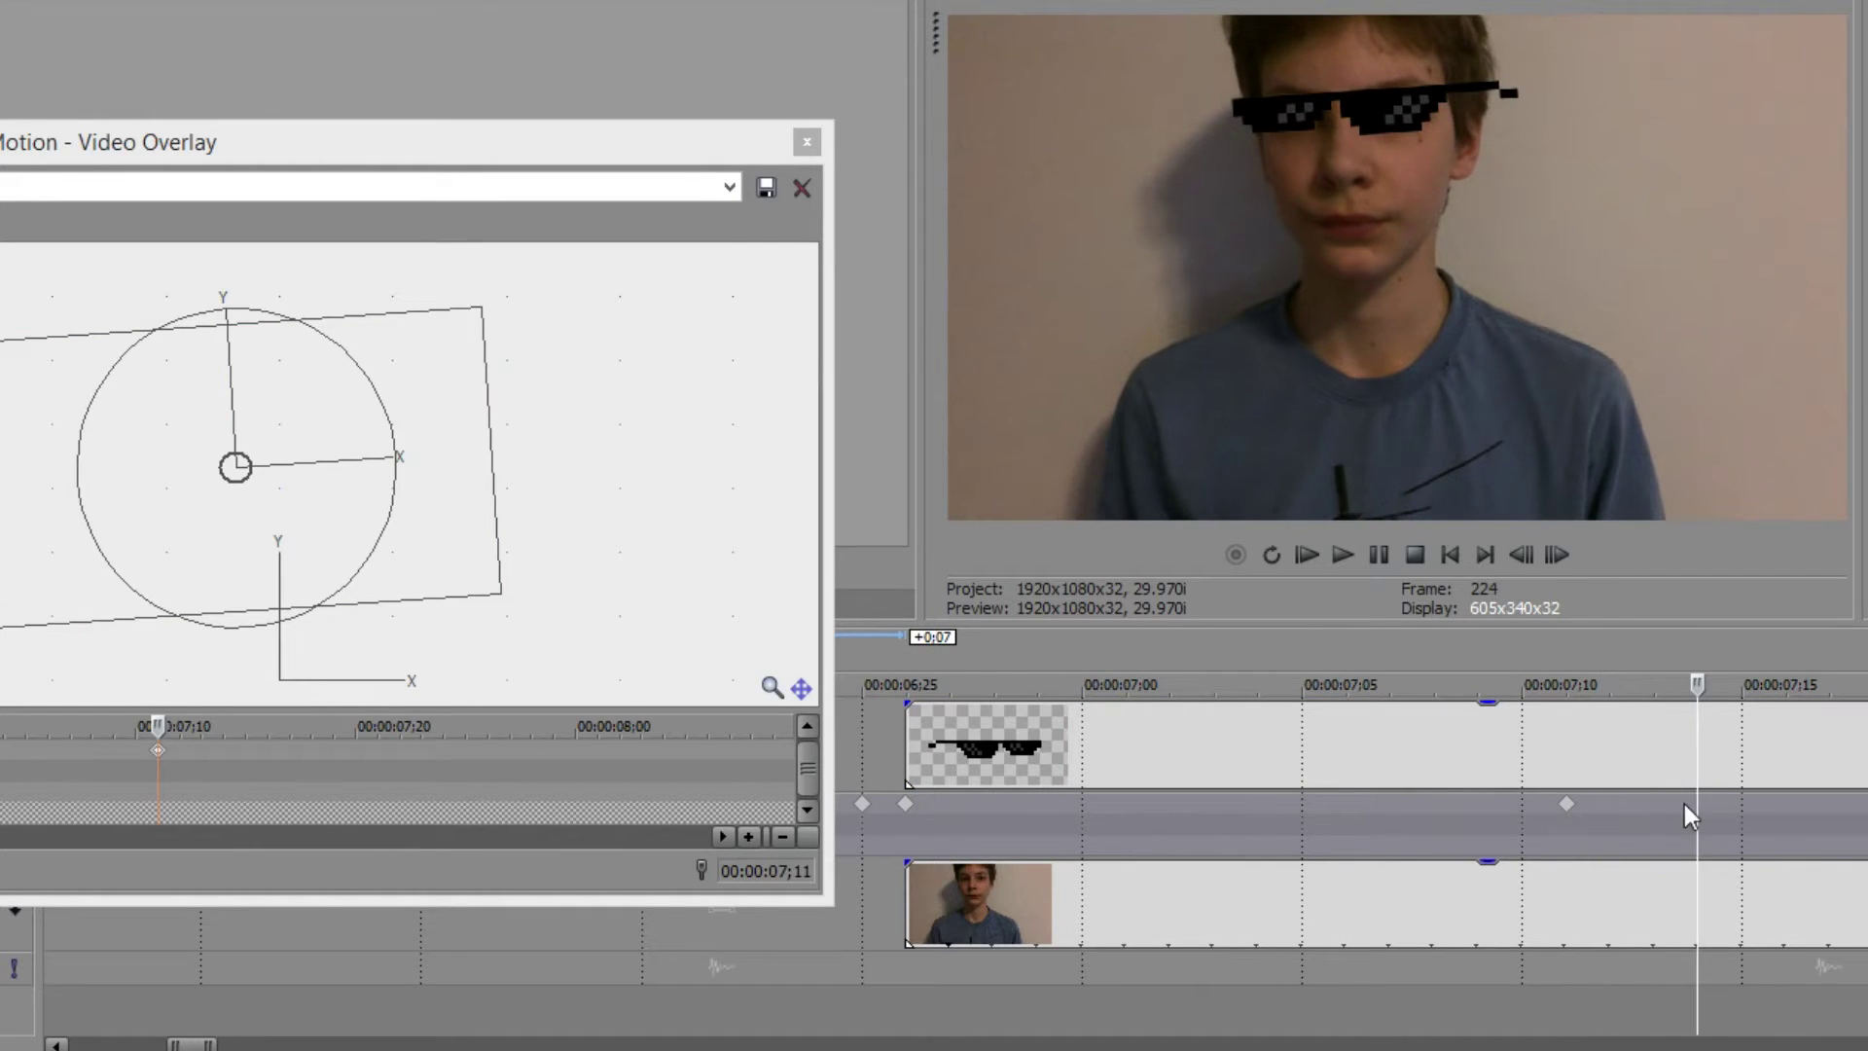
pyautogui.doubleClick(1699, 806)
pyautogui.scroll(-3, 1681, 820)
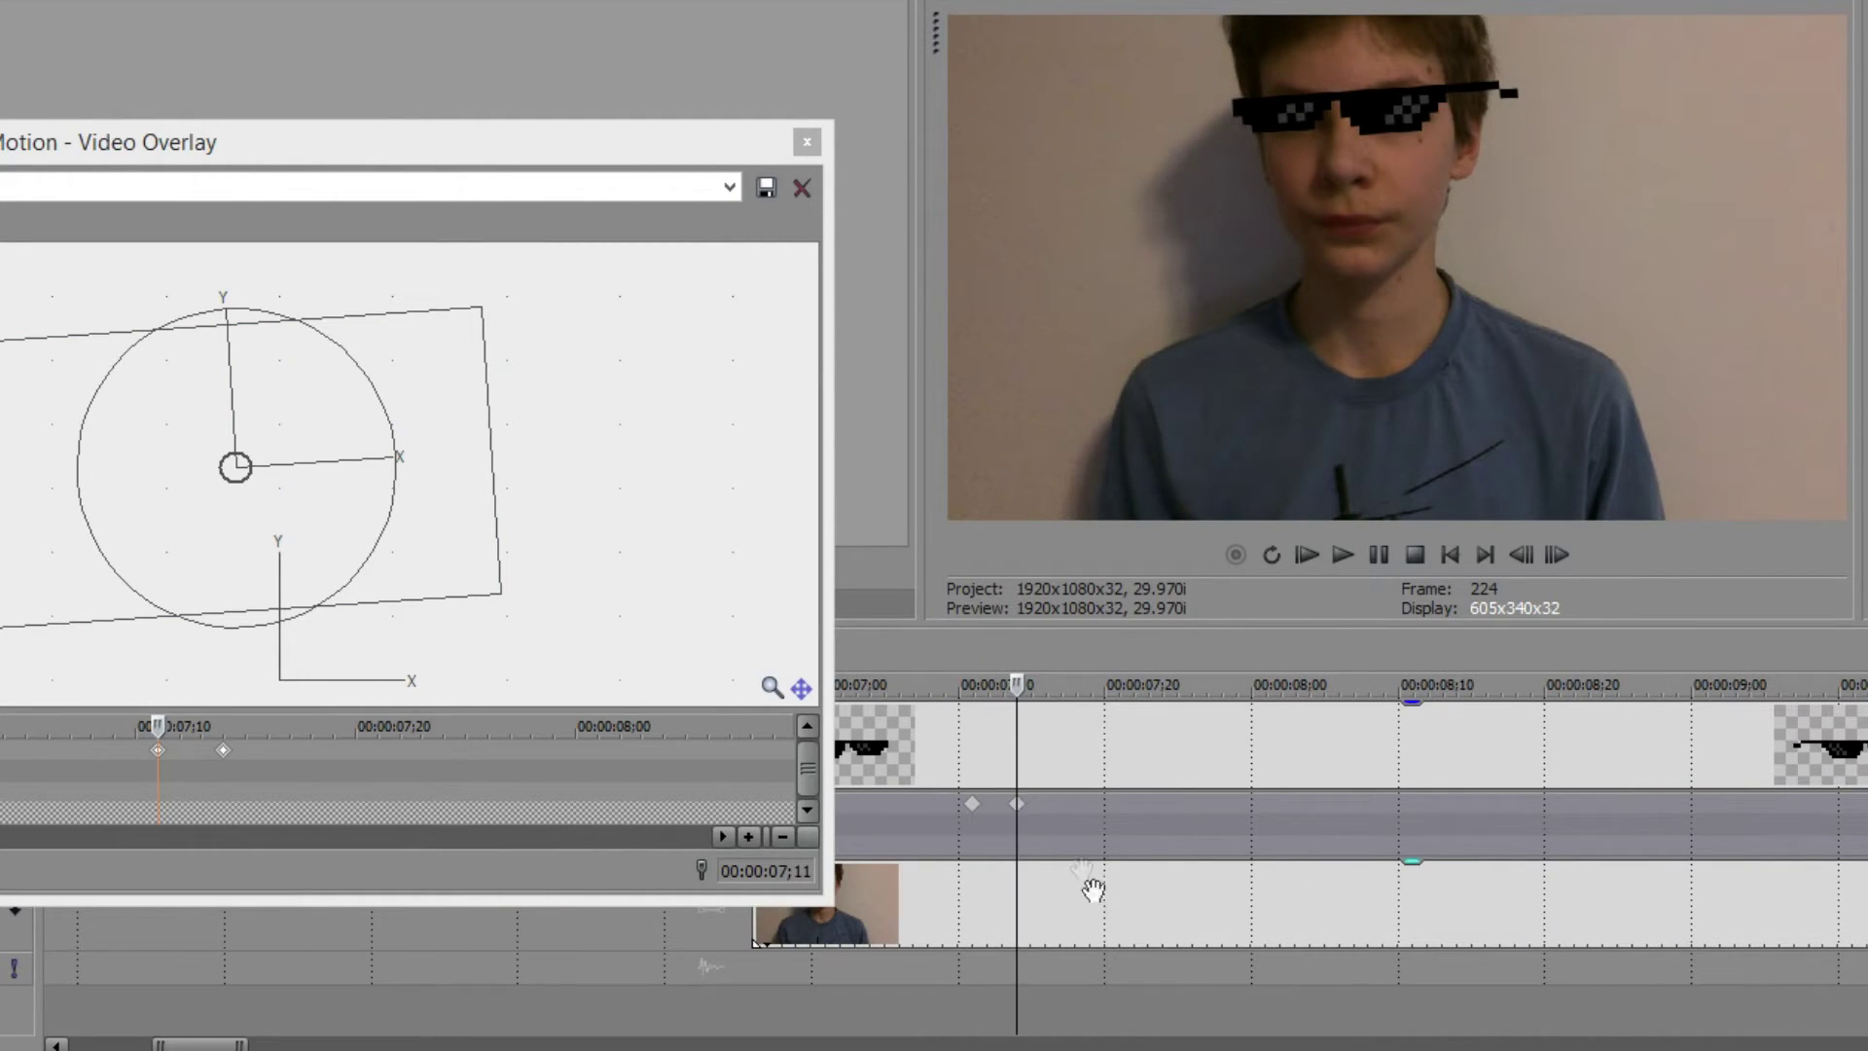
pyautogui.click(225, 751)
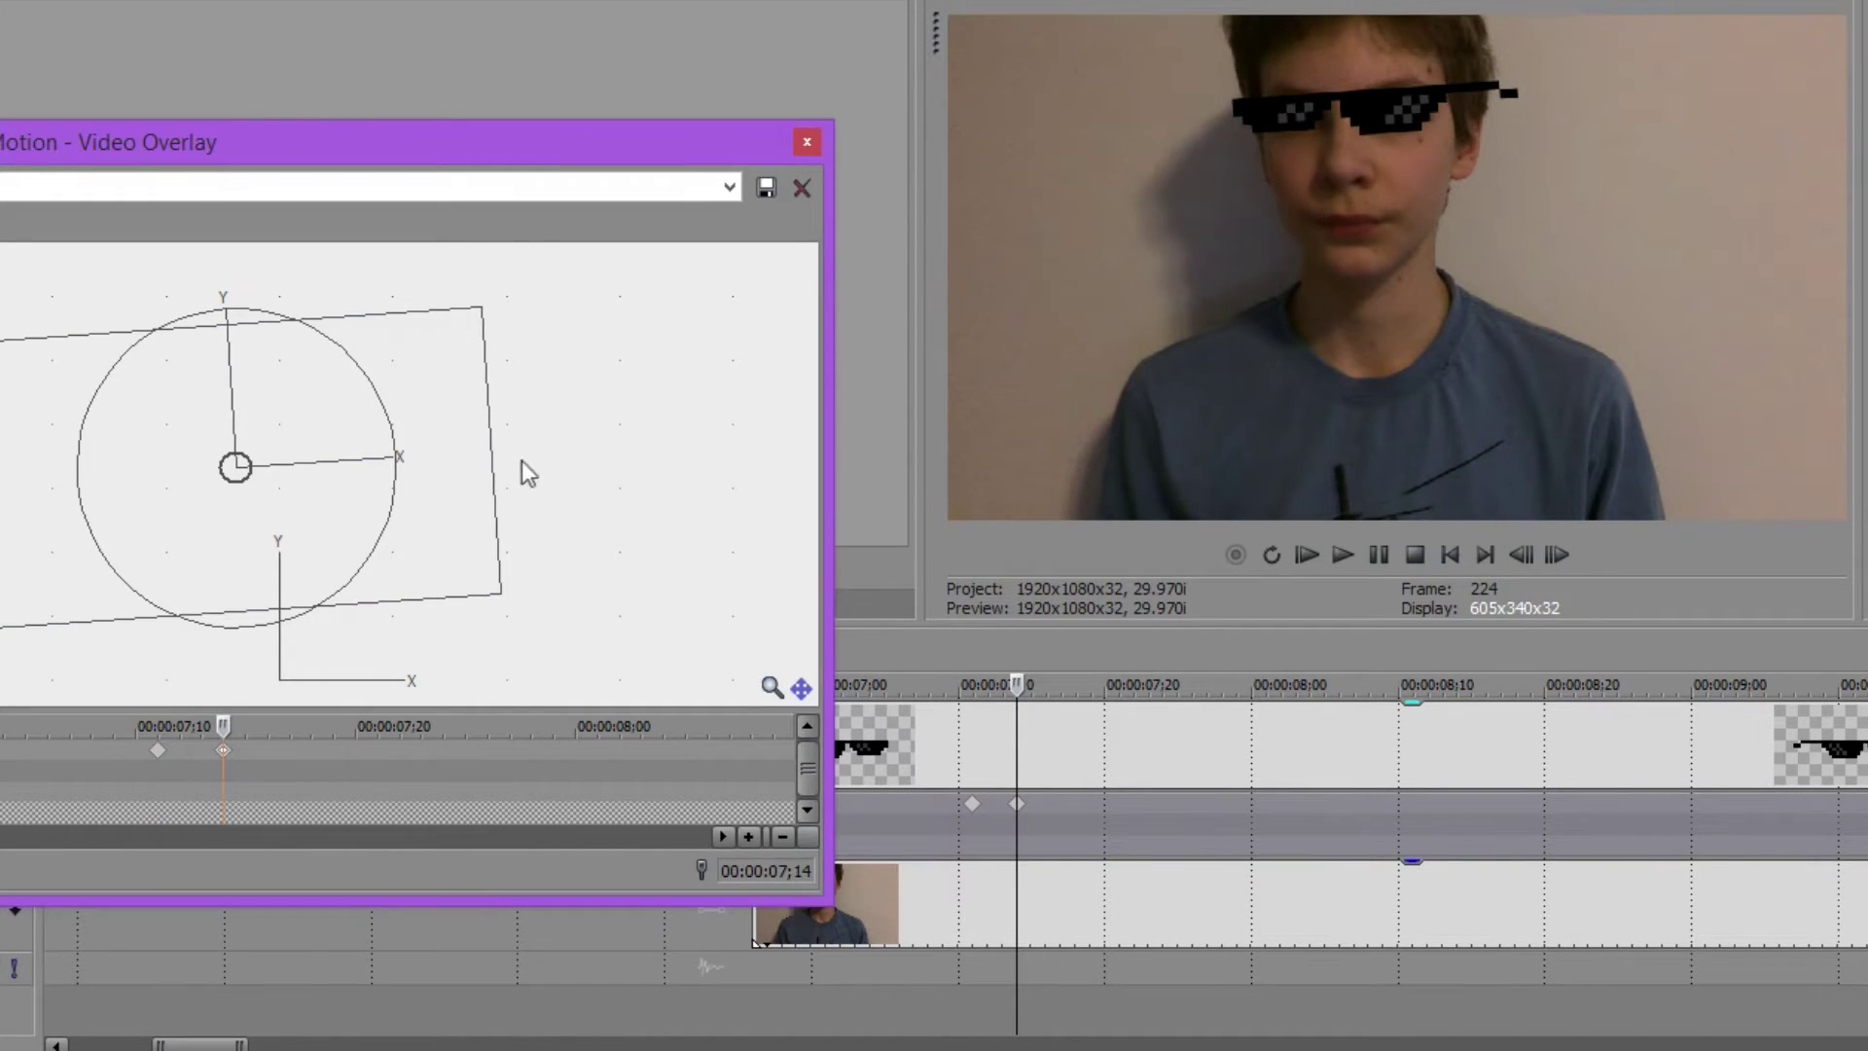
pyautogui.moveTo(450, 522); pyautogui.dragTo(459, 512)
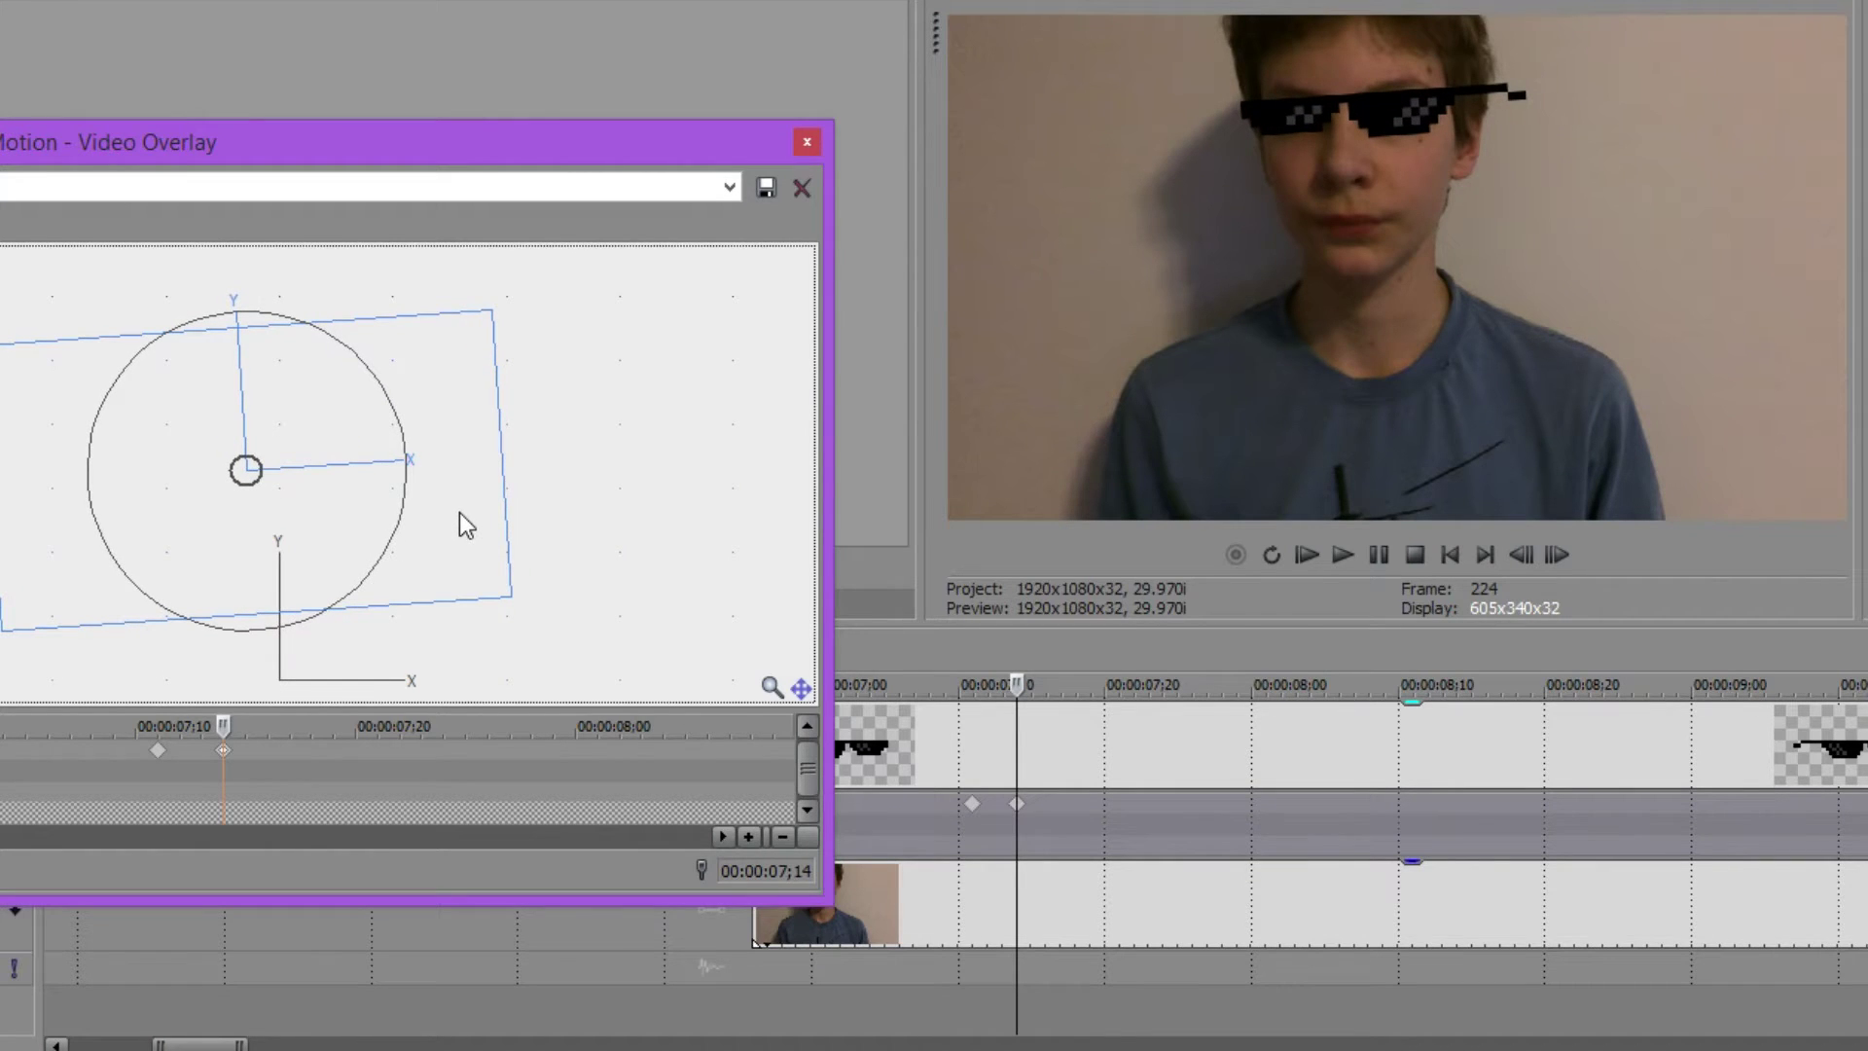
# - Add a position keyframe at 00:00:07;17 and move the sunglasses slightly down onto the eyes
pyautogui.click(1063, 815)
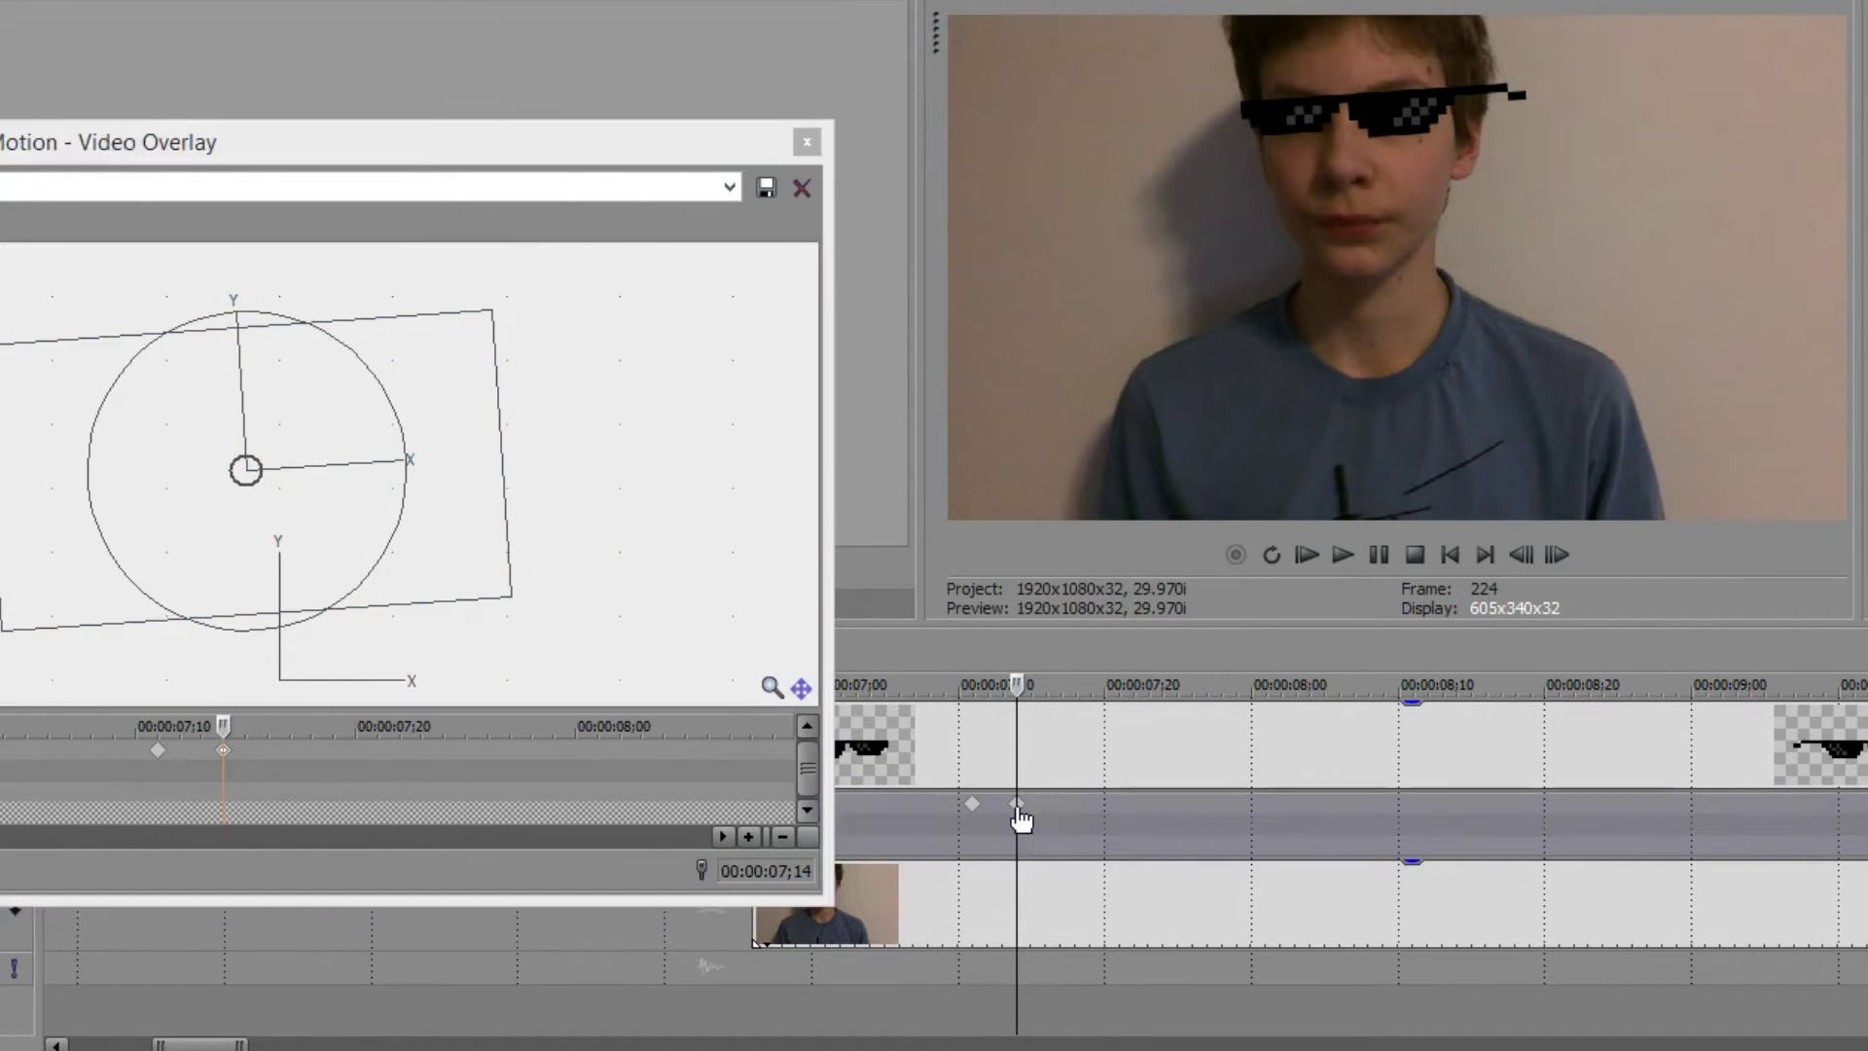
pyautogui.doubleClick(1058, 812)
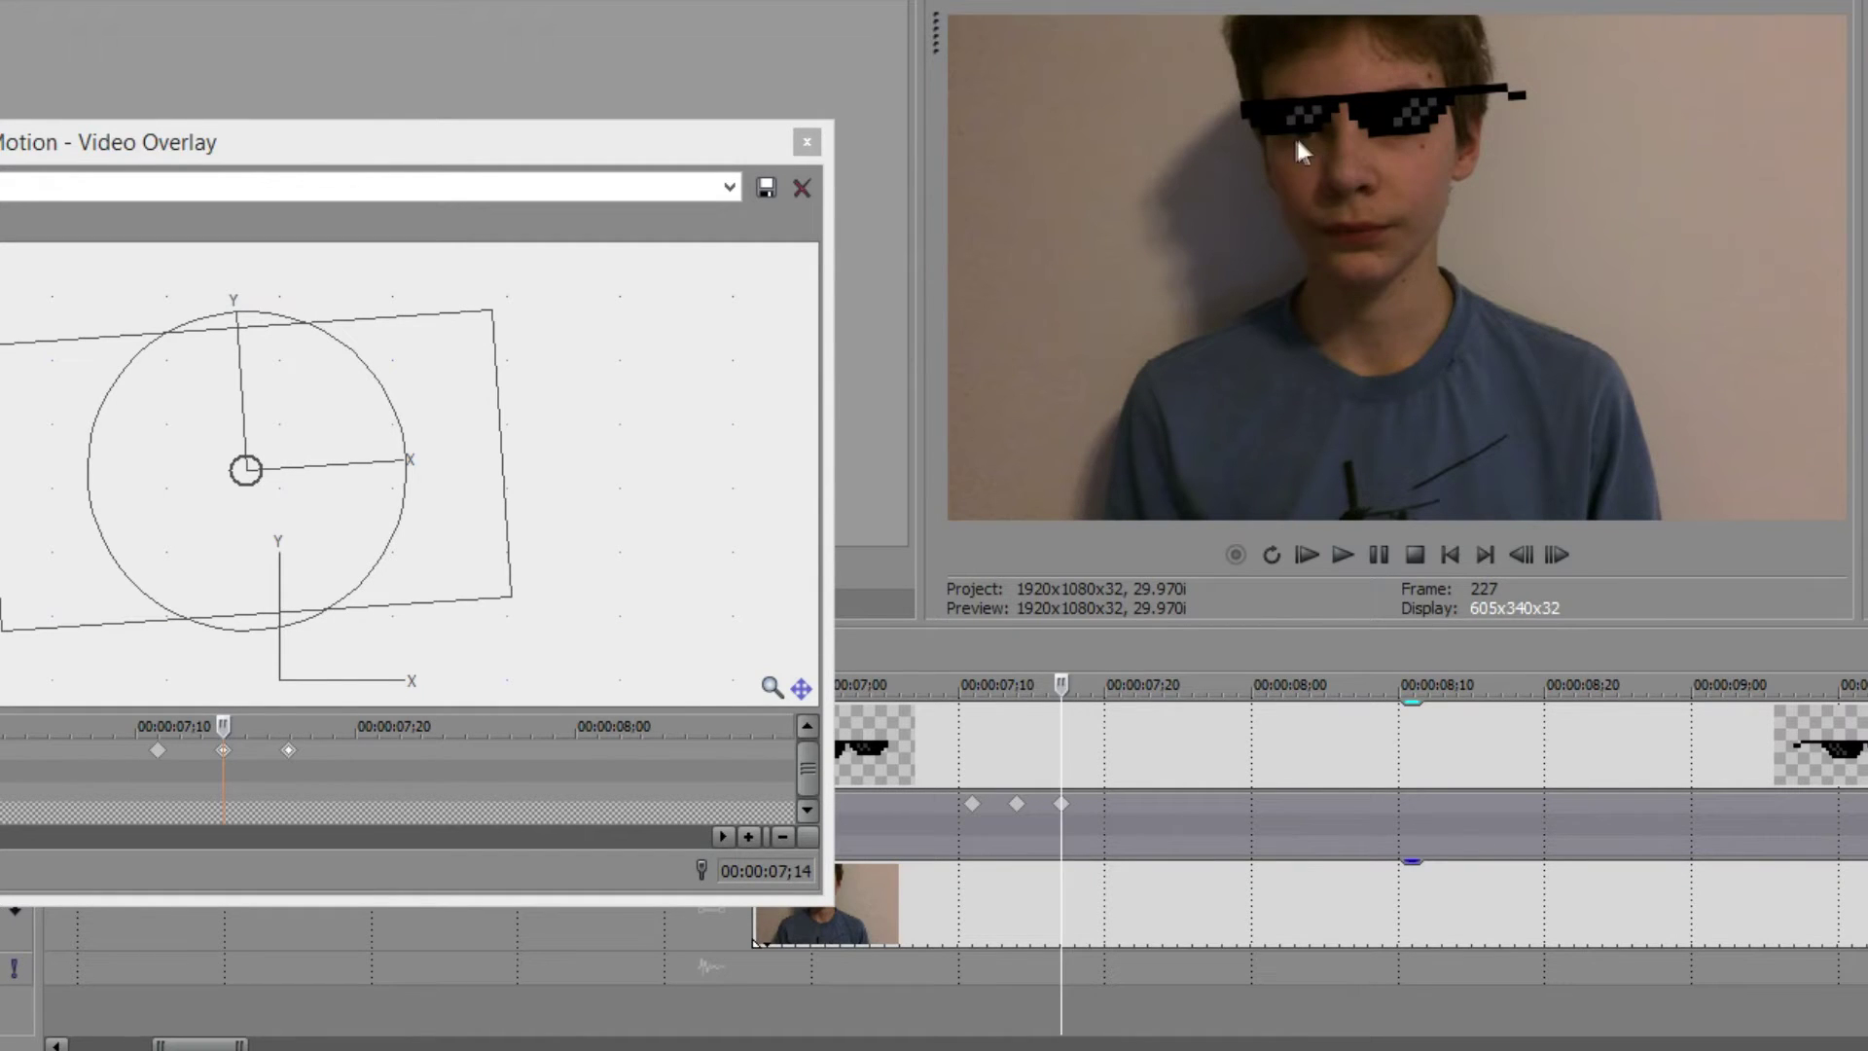
pyautogui.click(290, 758)
pyautogui.click(290, 759)
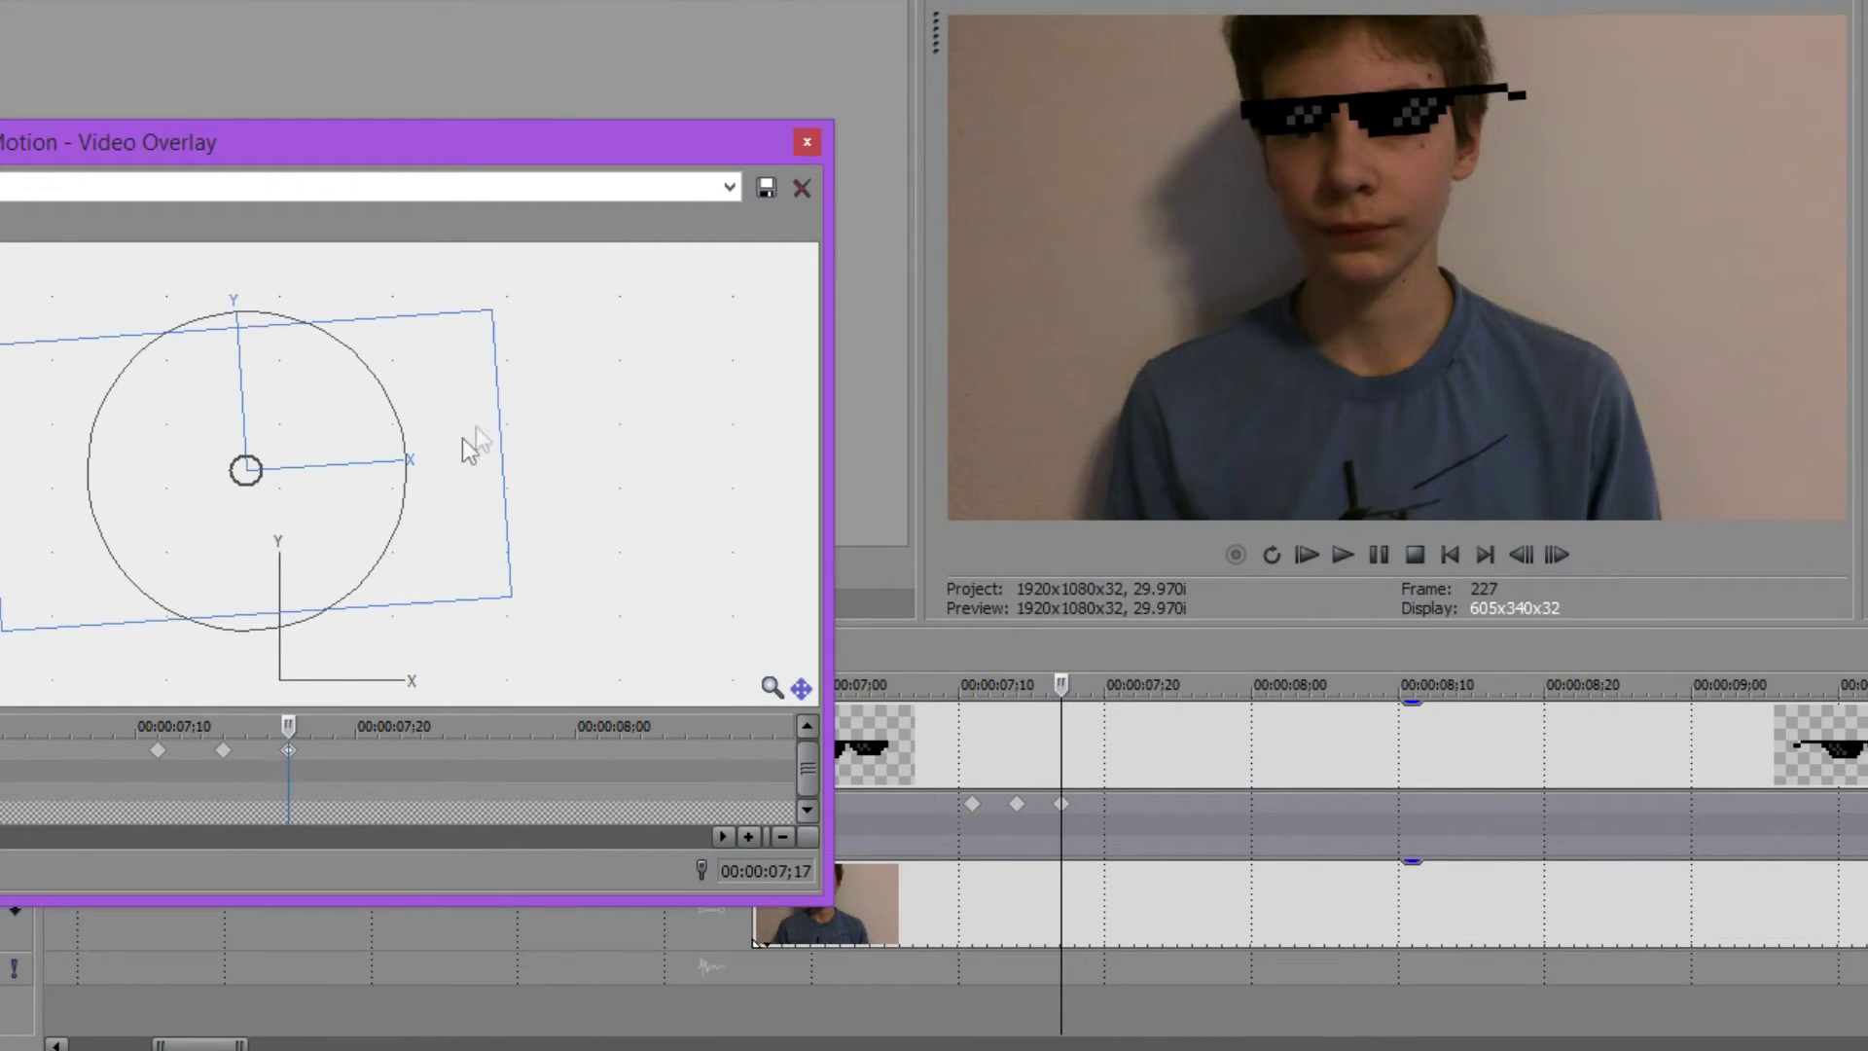
pyautogui.moveTo(454, 471); pyautogui.dragTo(457, 482)
# - Add a position keyframe at 00:00:07;20 and nudge the sunglasses slightly left and up
pyautogui.click(1103, 817)
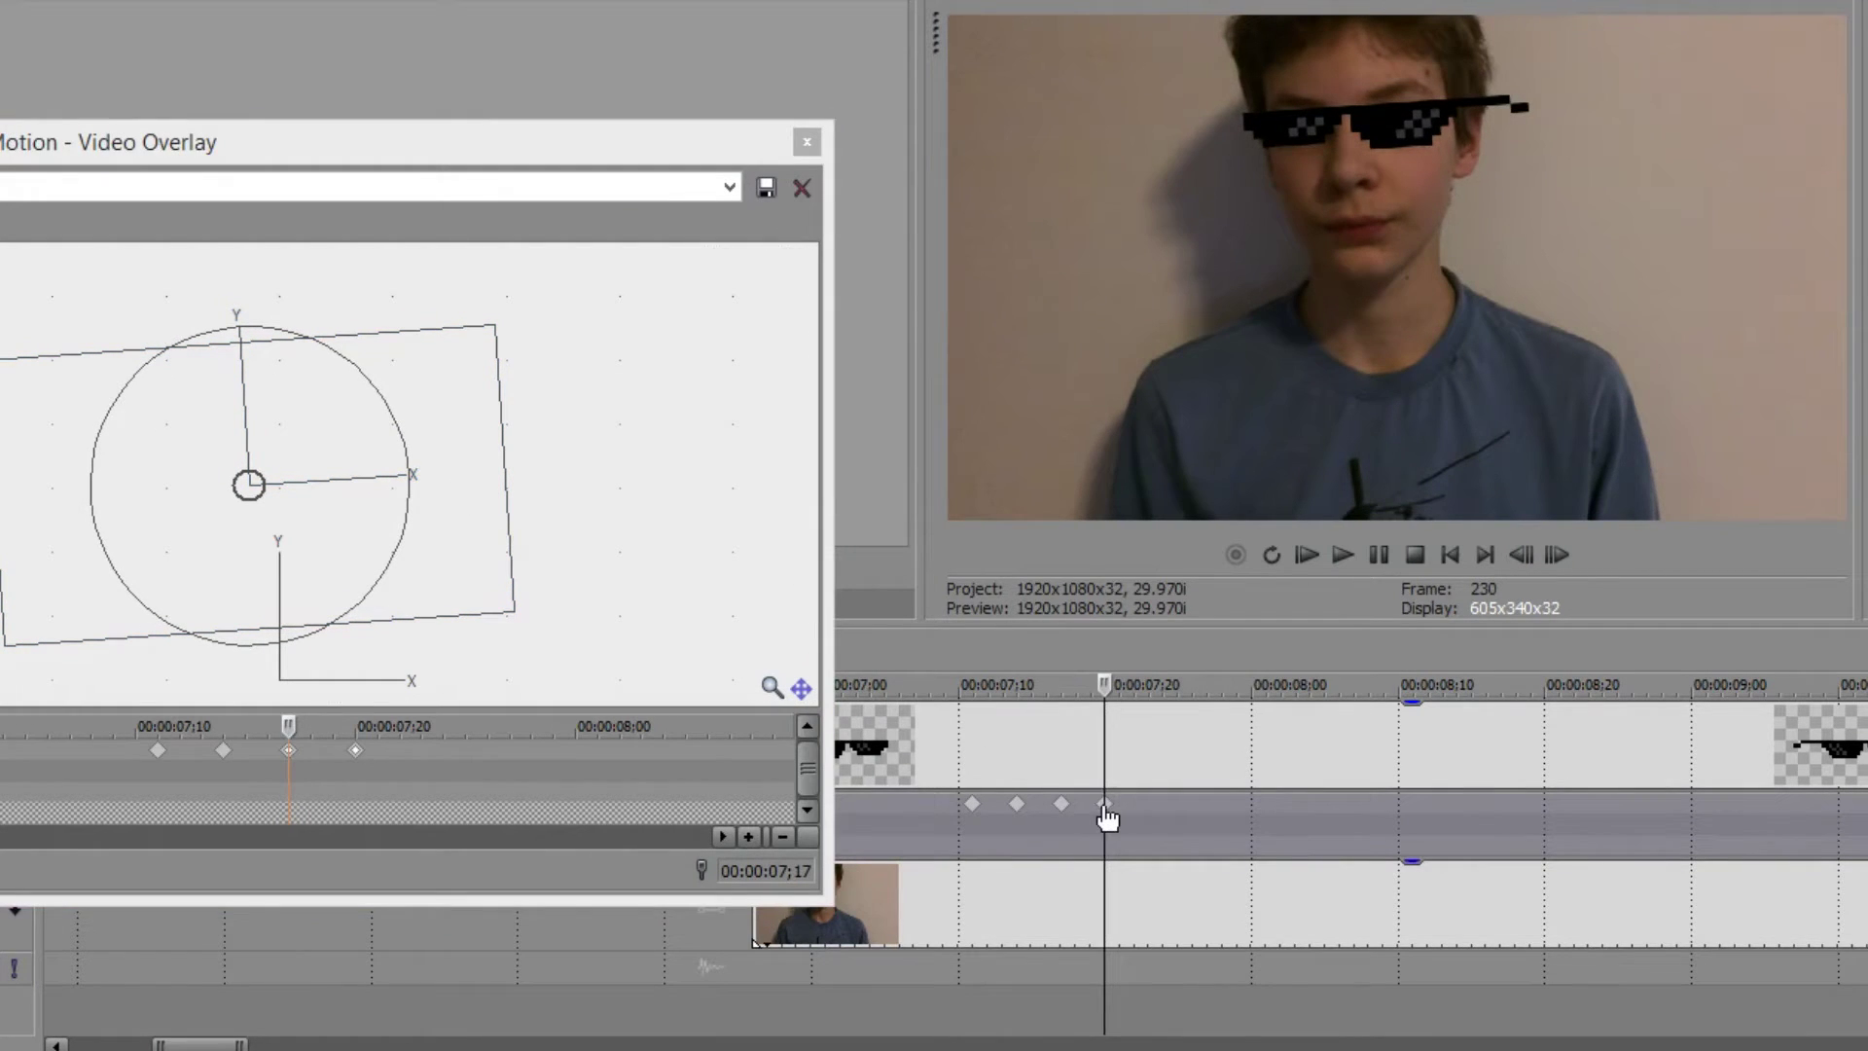
pyautogui.click(348, 752)
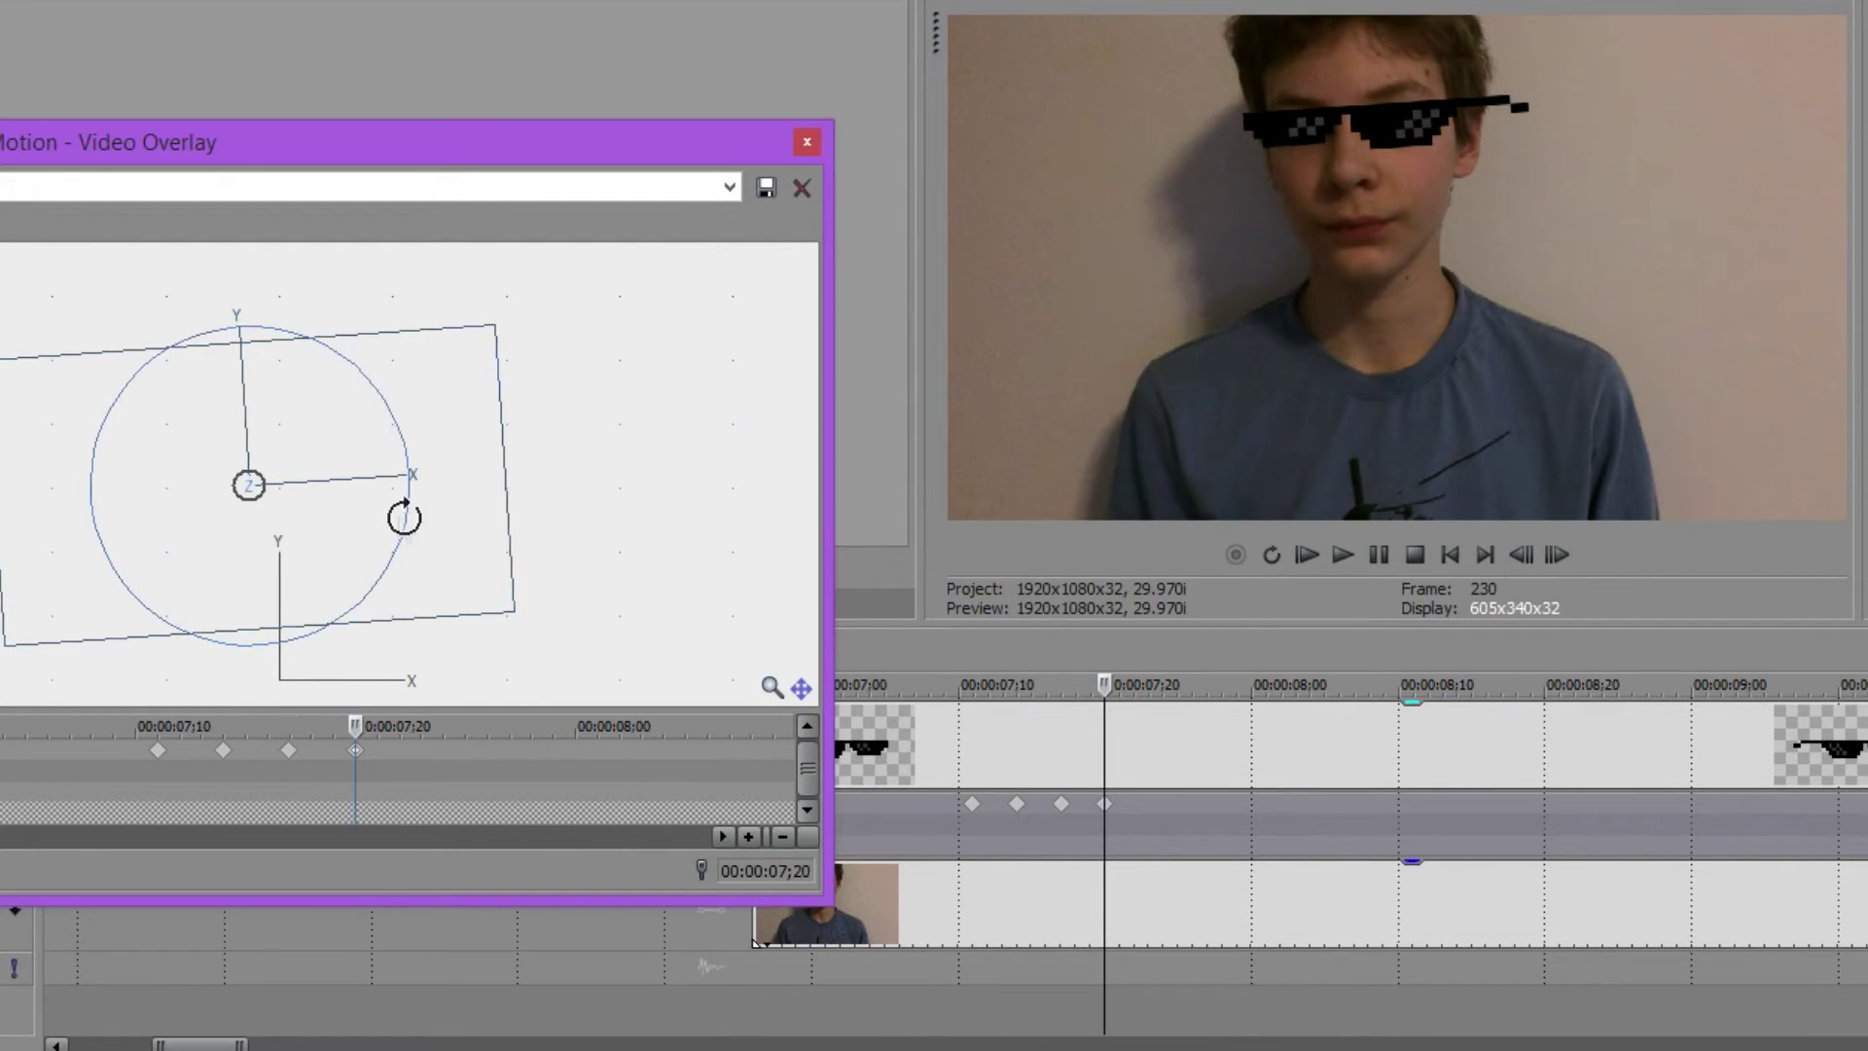
pyautogui.moveTo(452, 537); pyautogui.dragTo(447, 536)
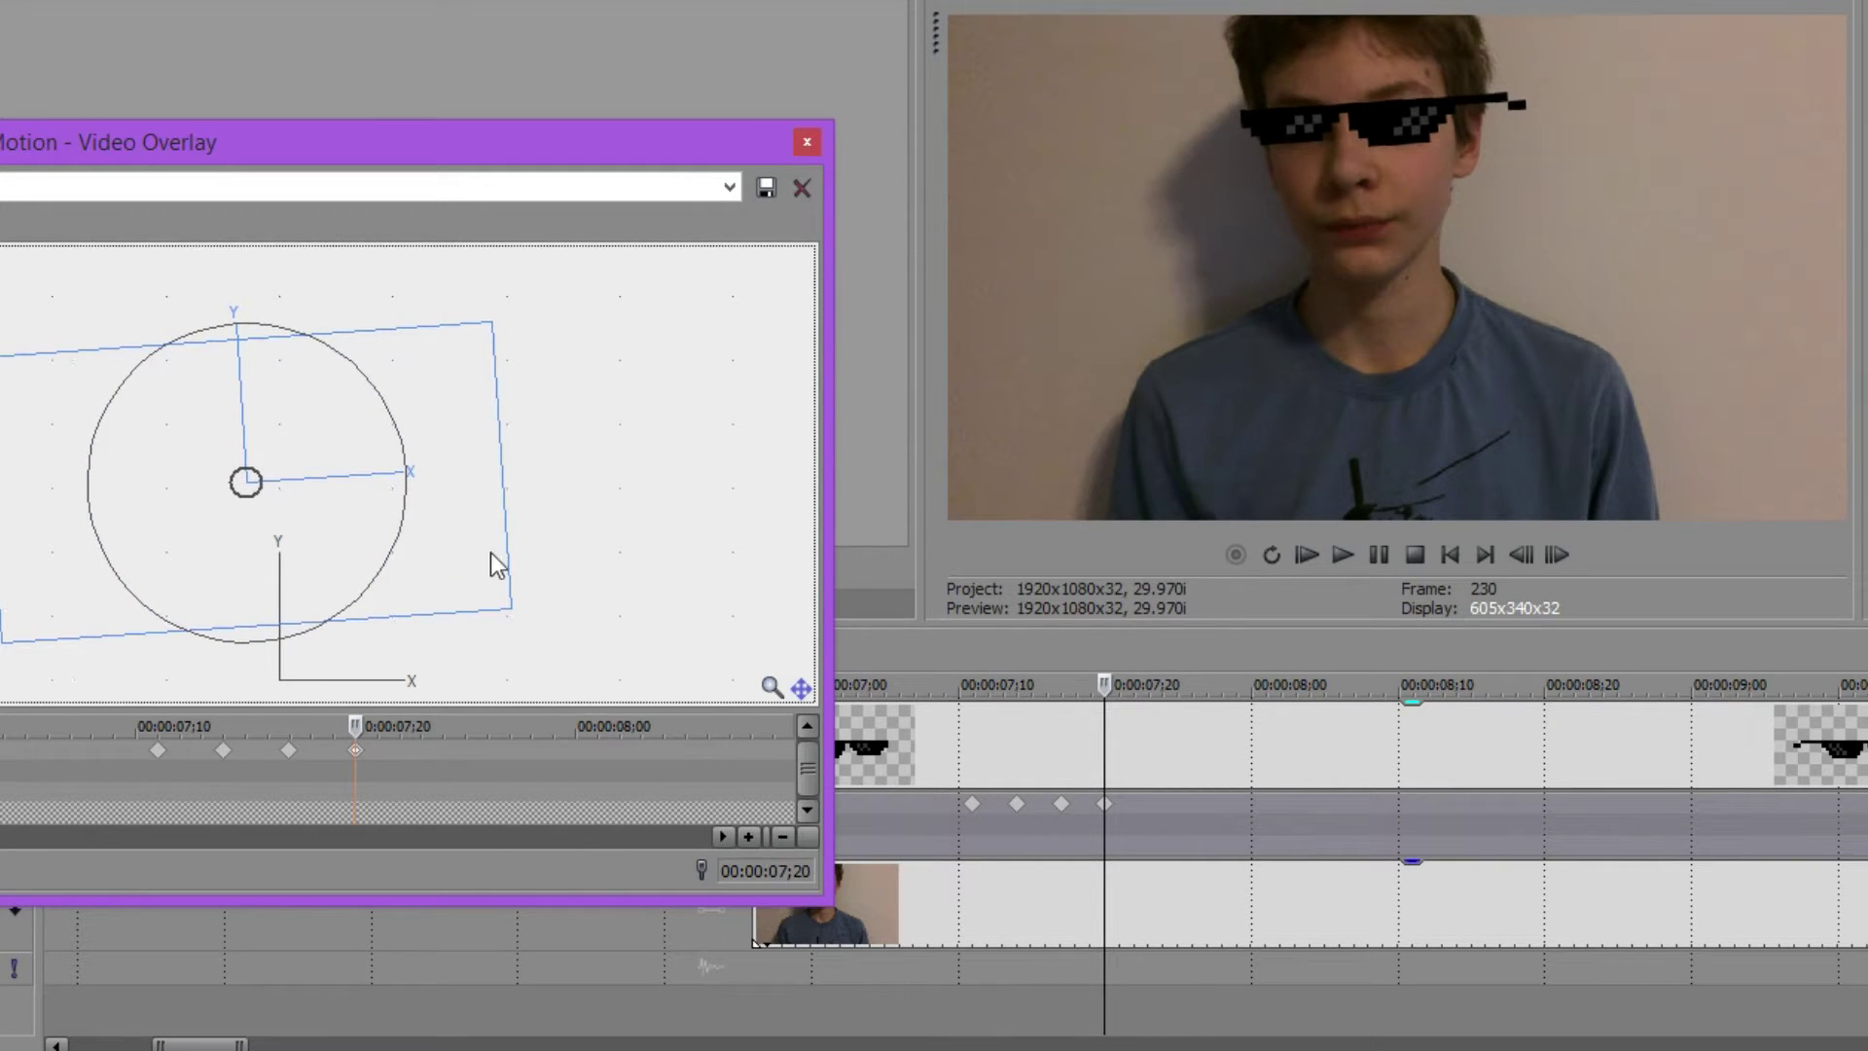
# - Add a position keyframe at 00:00:07;23, tilt the sunglasses further counterclockwise and realign them with the eyes
pyautogui.doubleClick(1148, 804)
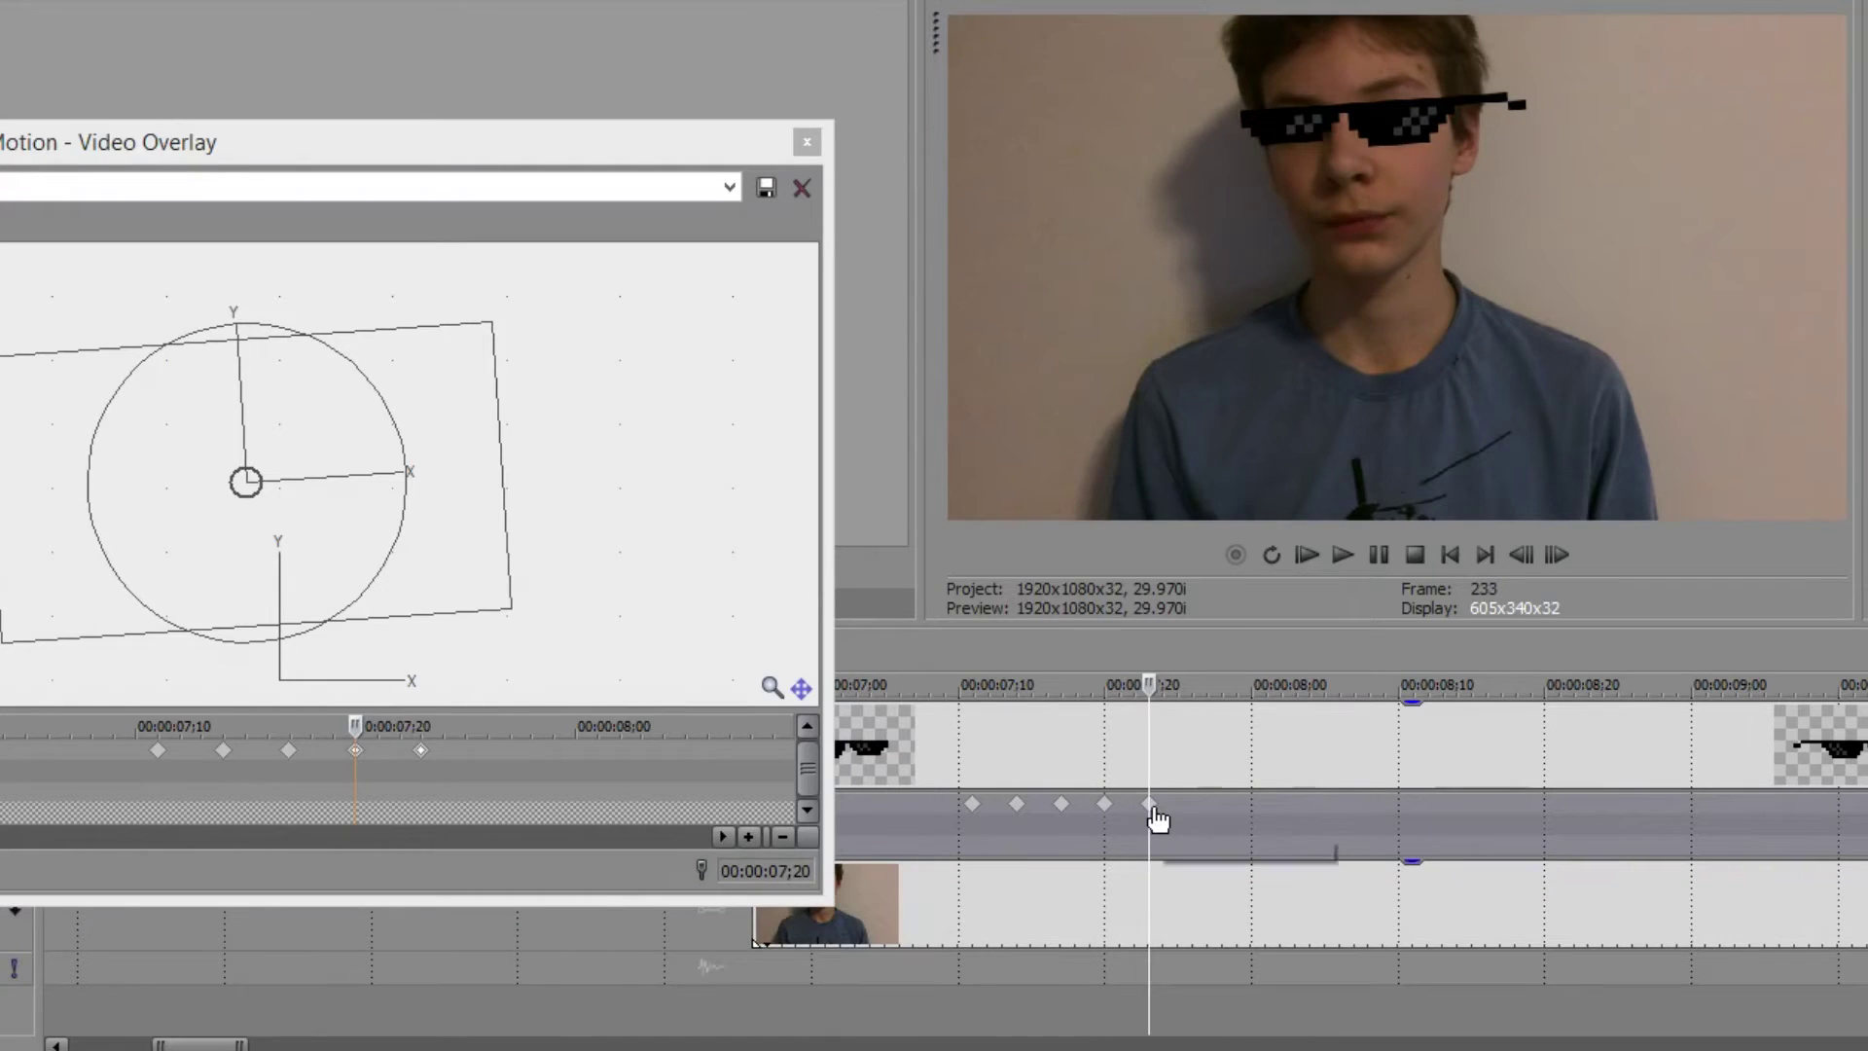
pyautogui.click(420, 750)
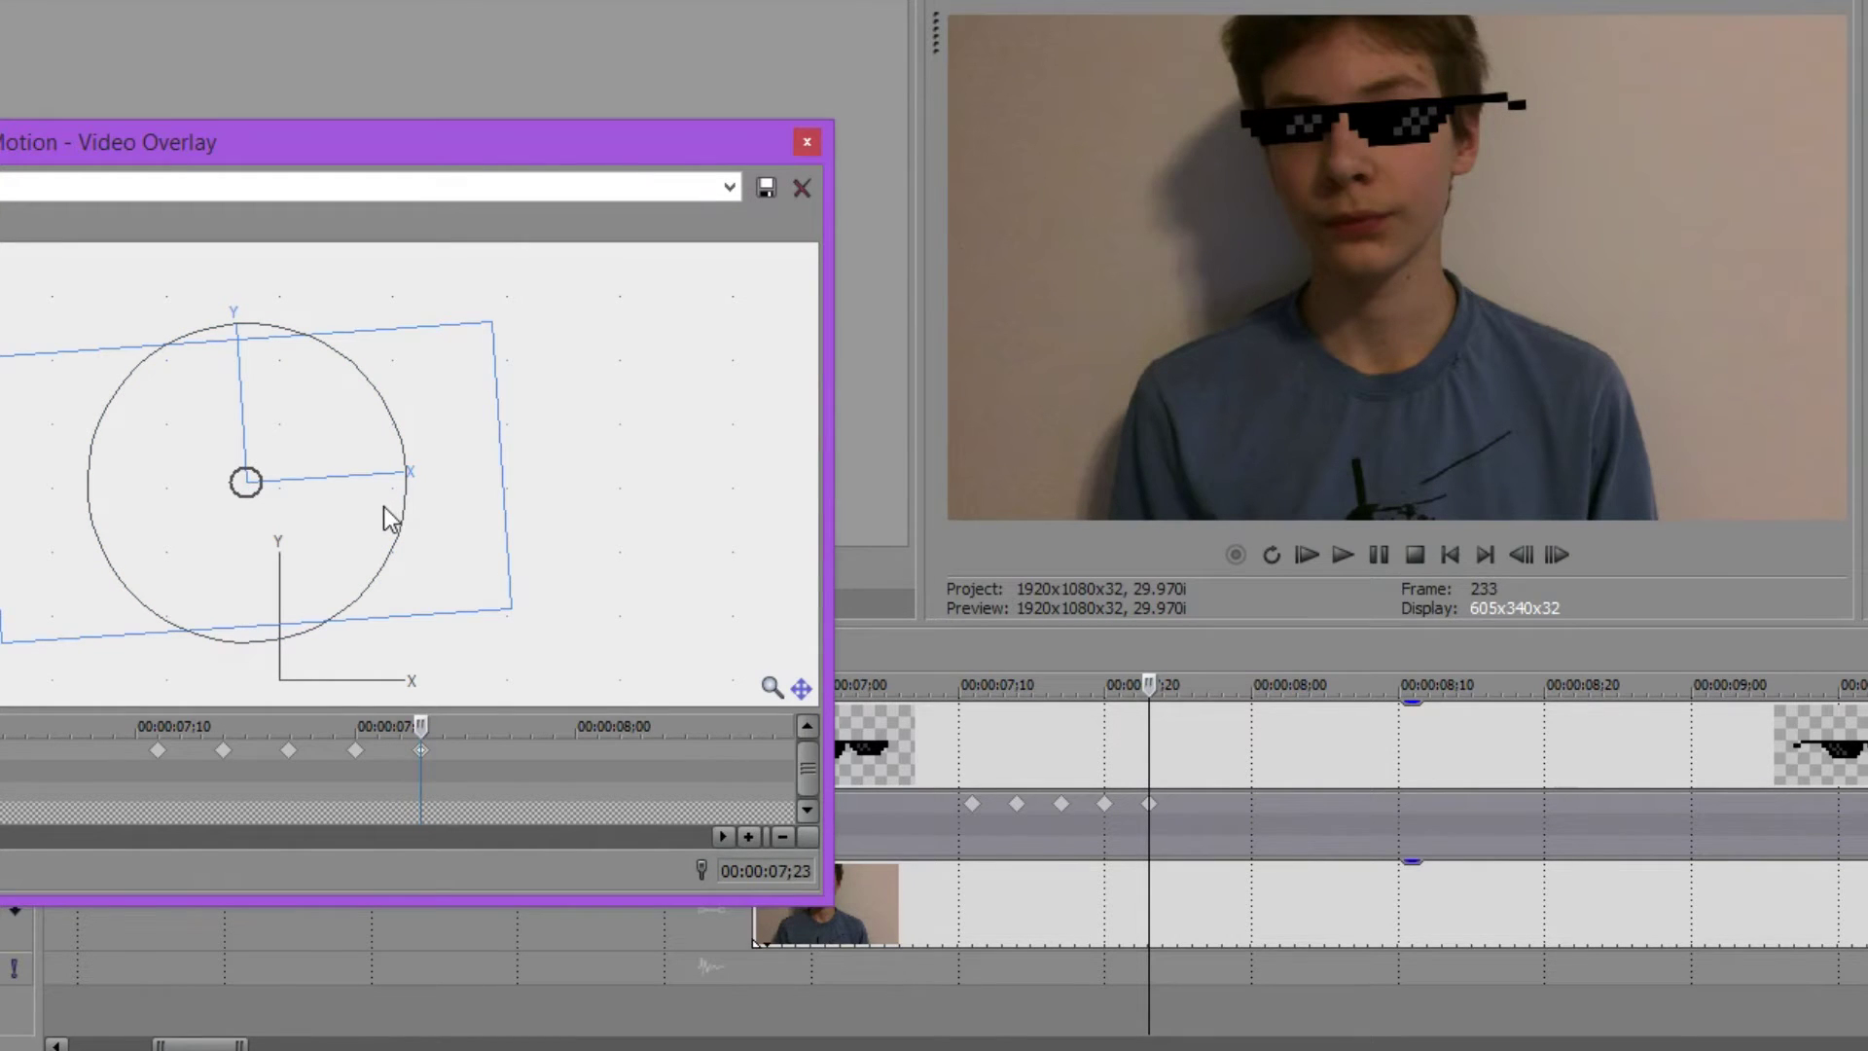
pyautogui.click(405, 504)
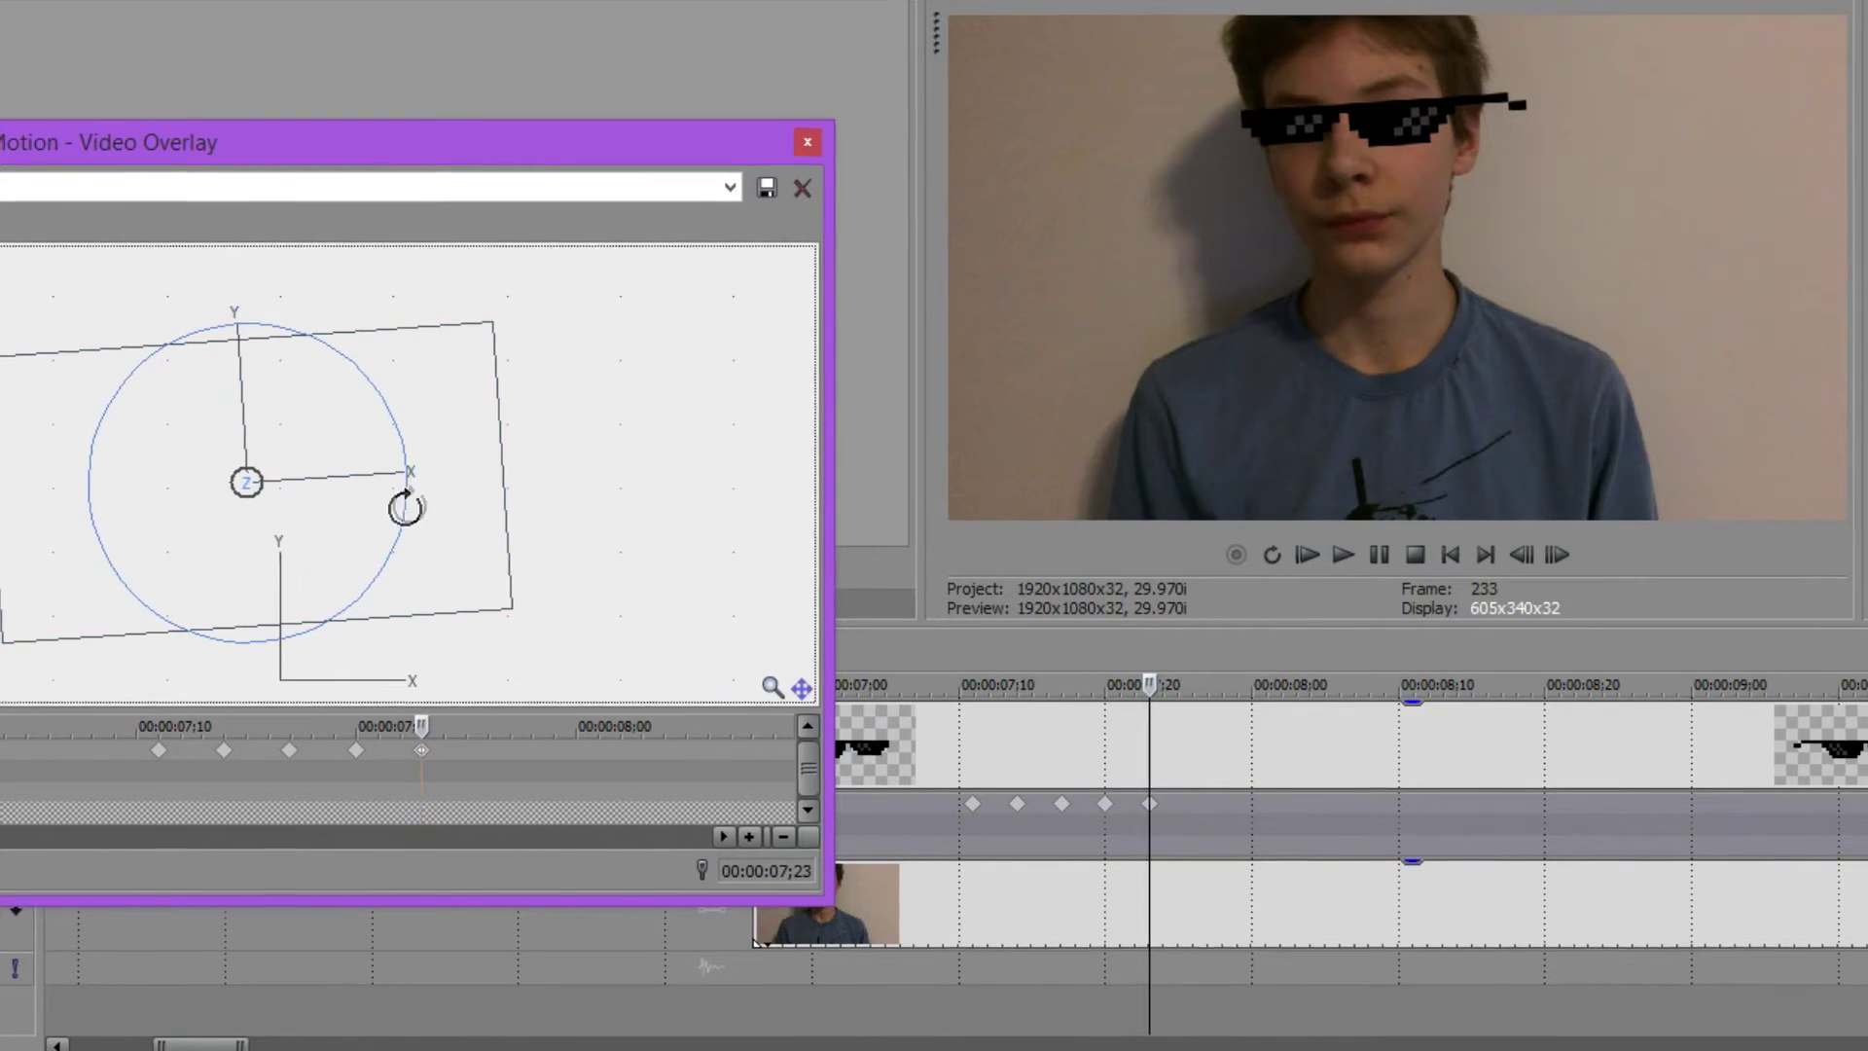
pyautogui.scroll(3, 679, 581)
pyautogui.moveTo(800, 578); pyautogui.dragTo(745, 627)
pyautogui.moveTo(582, 461); pyautogui.dragTo(587, 449)
pyautogui.moveTo(629, 476); pyautogui.dragTo(666, 506)
# - Add position keyframes at 00:00:07;26 and 00:00:07;29 and nudge the sunglasses left at each to follow the head
pyautogui.click(1263, 779)
pyautogui.doubleClick(623, 731)
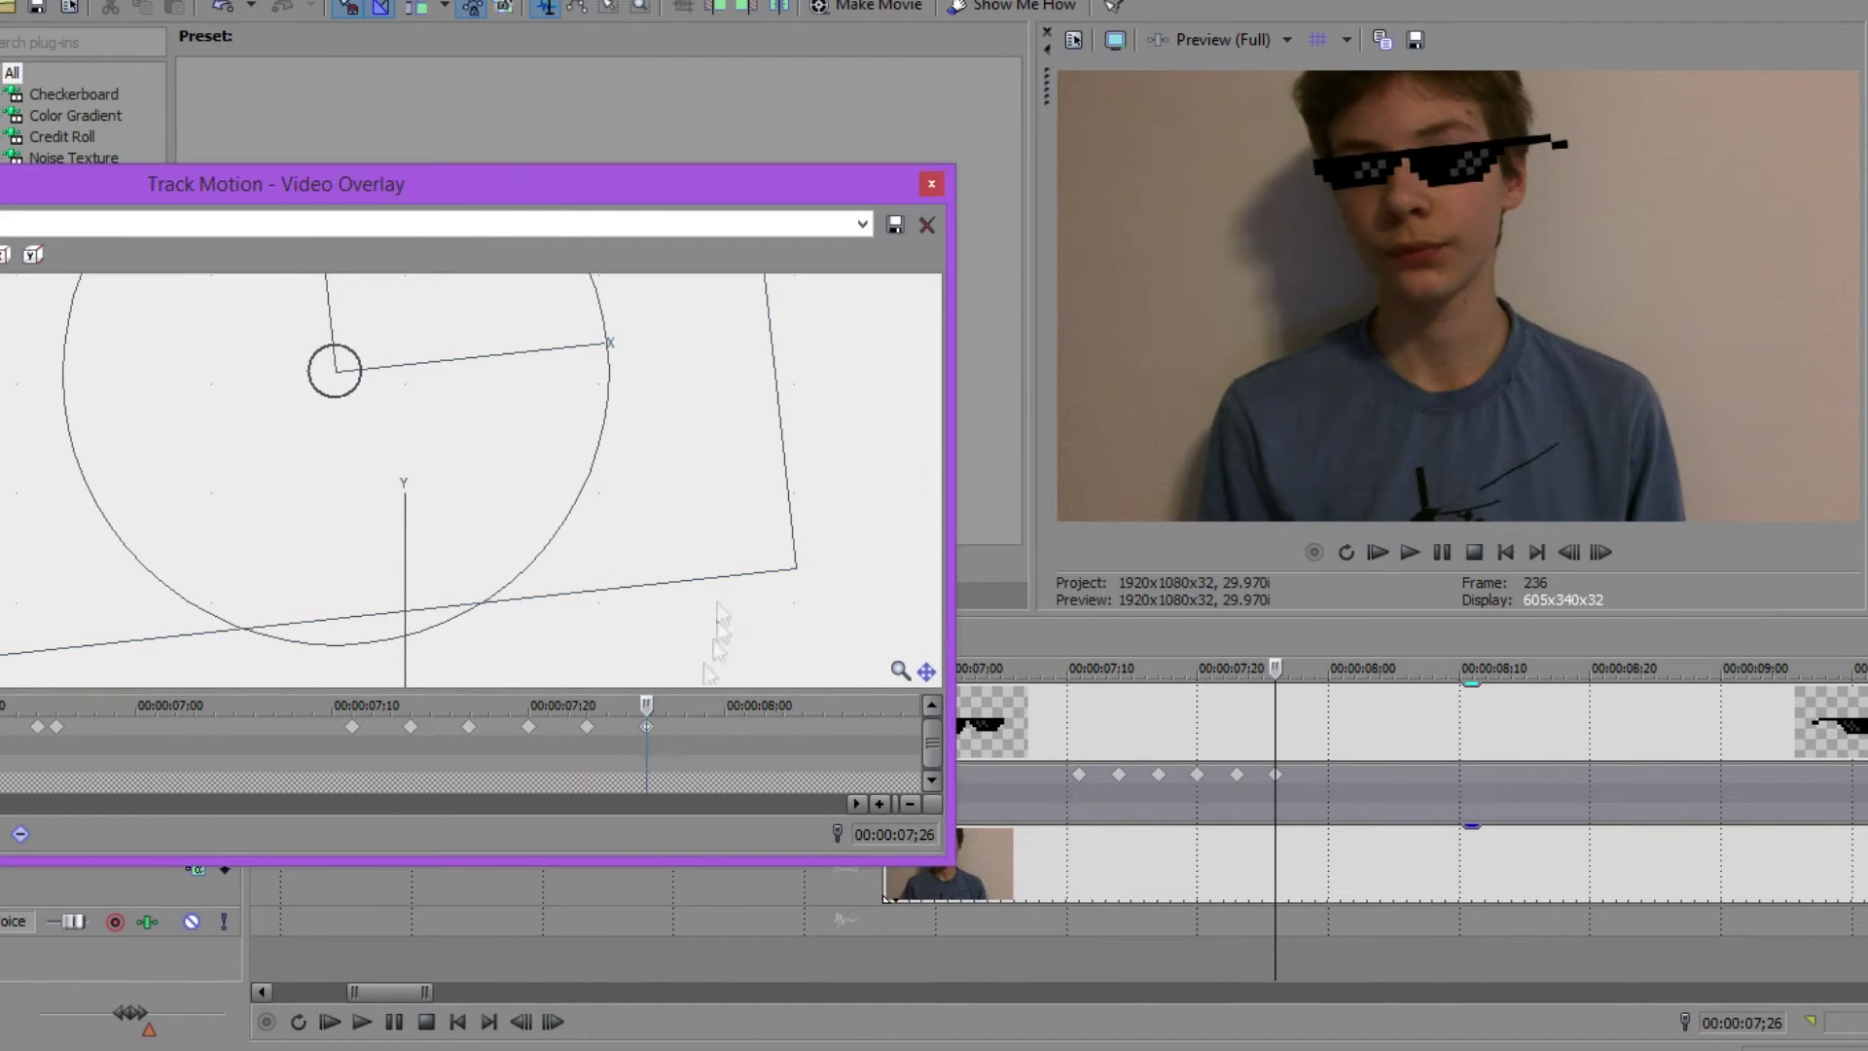
pyautogui.click(1278, 777)
pyautogui.press('Right')
pyautogui.press('Right')
pyautogui.press('Right')
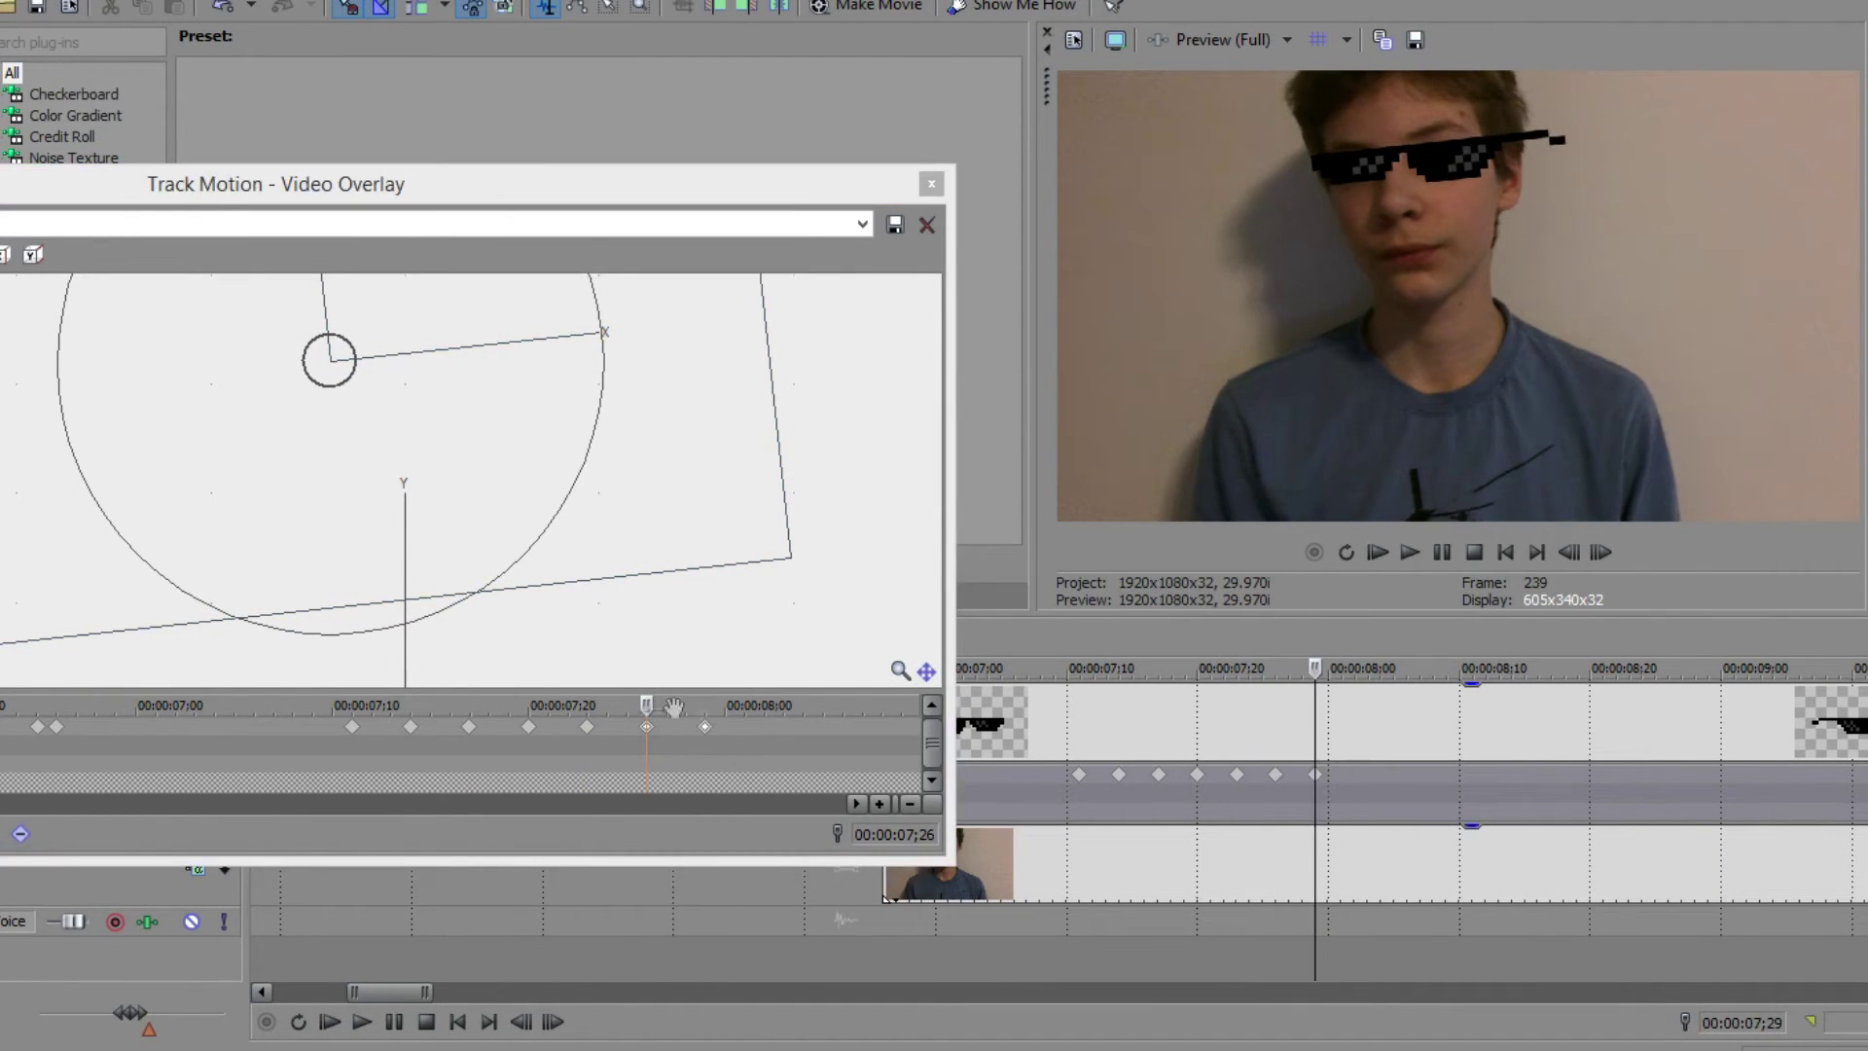
pyautogui.doubleClick(702, 727)
pyautogui.click(1275, 774)
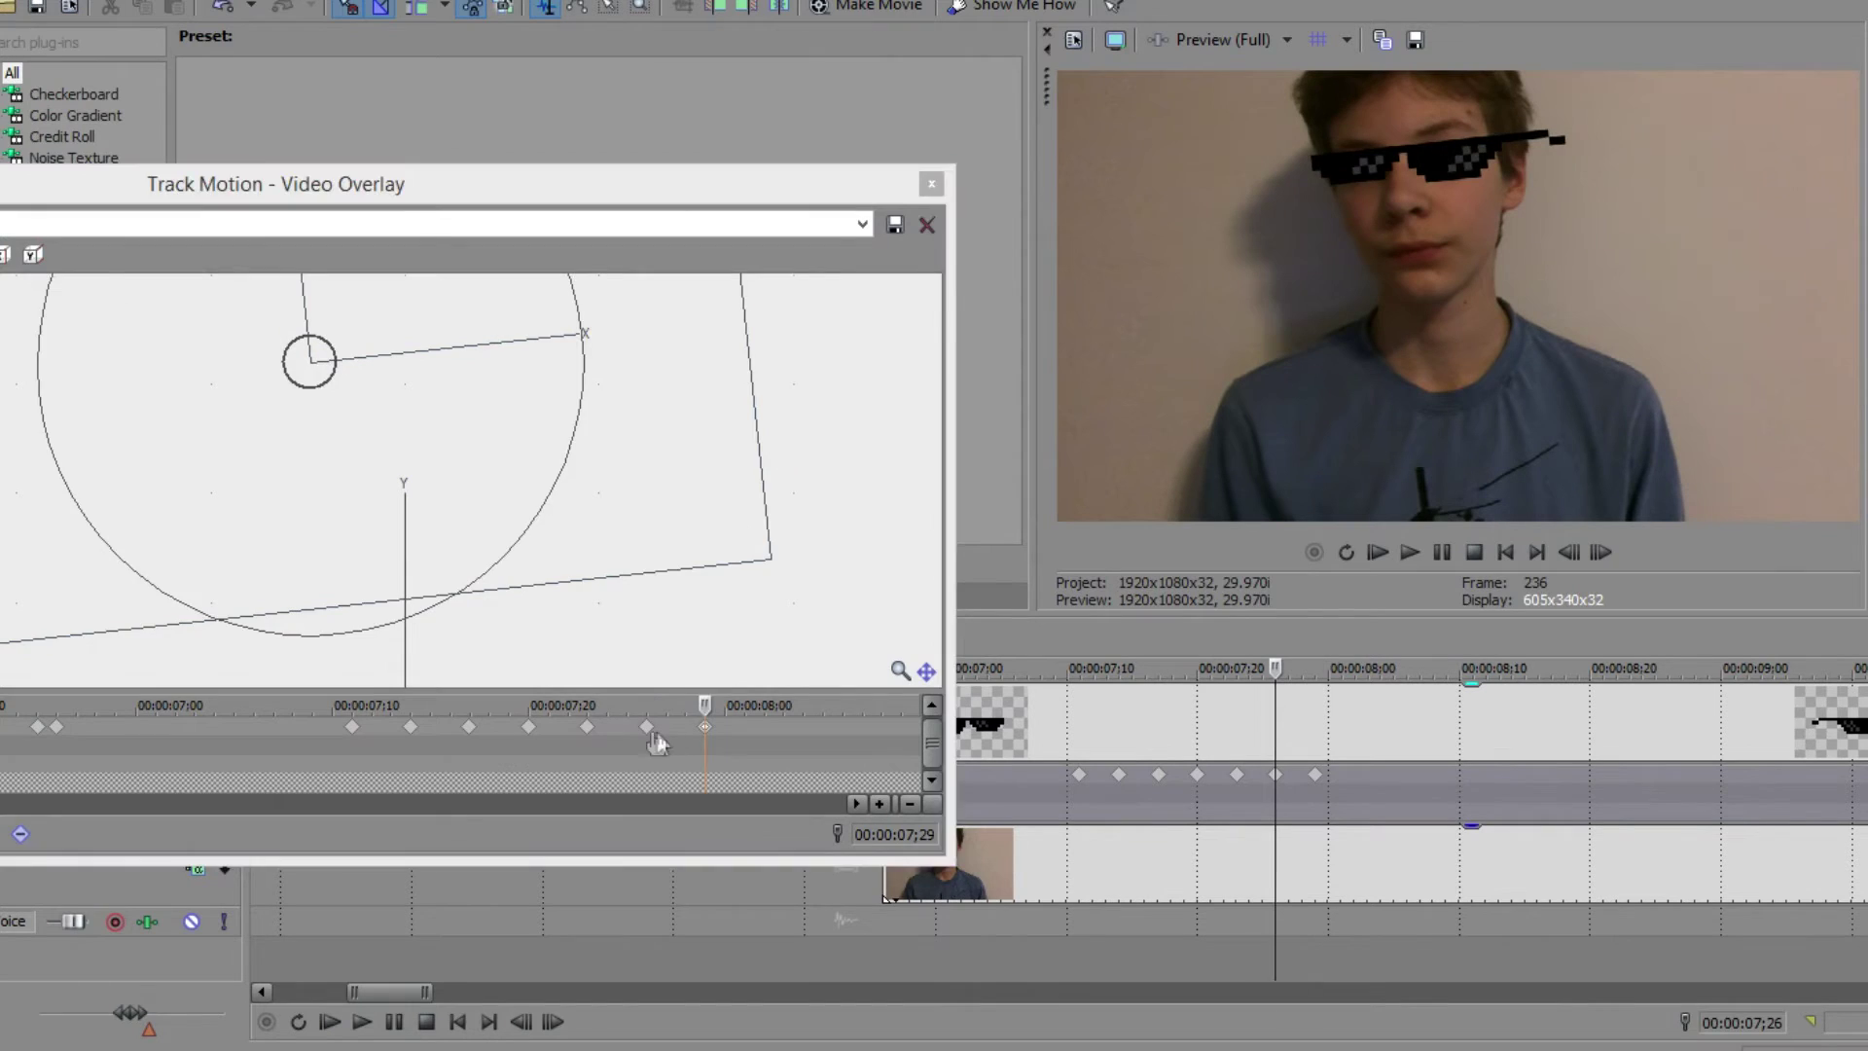
pyautogui.click(652, 522)
# - Add position keyframes at 00:00:08;02, 00:00:08;05 and 00:00:08;08, adjusting the sunglasses to stay on the eyes
pyautogui.click(1355, 774)
pyautogui.moveTo(670, 523); pyautogui.dragTo(647, 520)
pyautogui.click(1394, 775)
pyautogui.click(671, 530)
pyautogui.click(768, 1050)
pyautogui.click(1293, 101)
pyautogui.click(1432, 774)
pyautogui.click(696, 545)
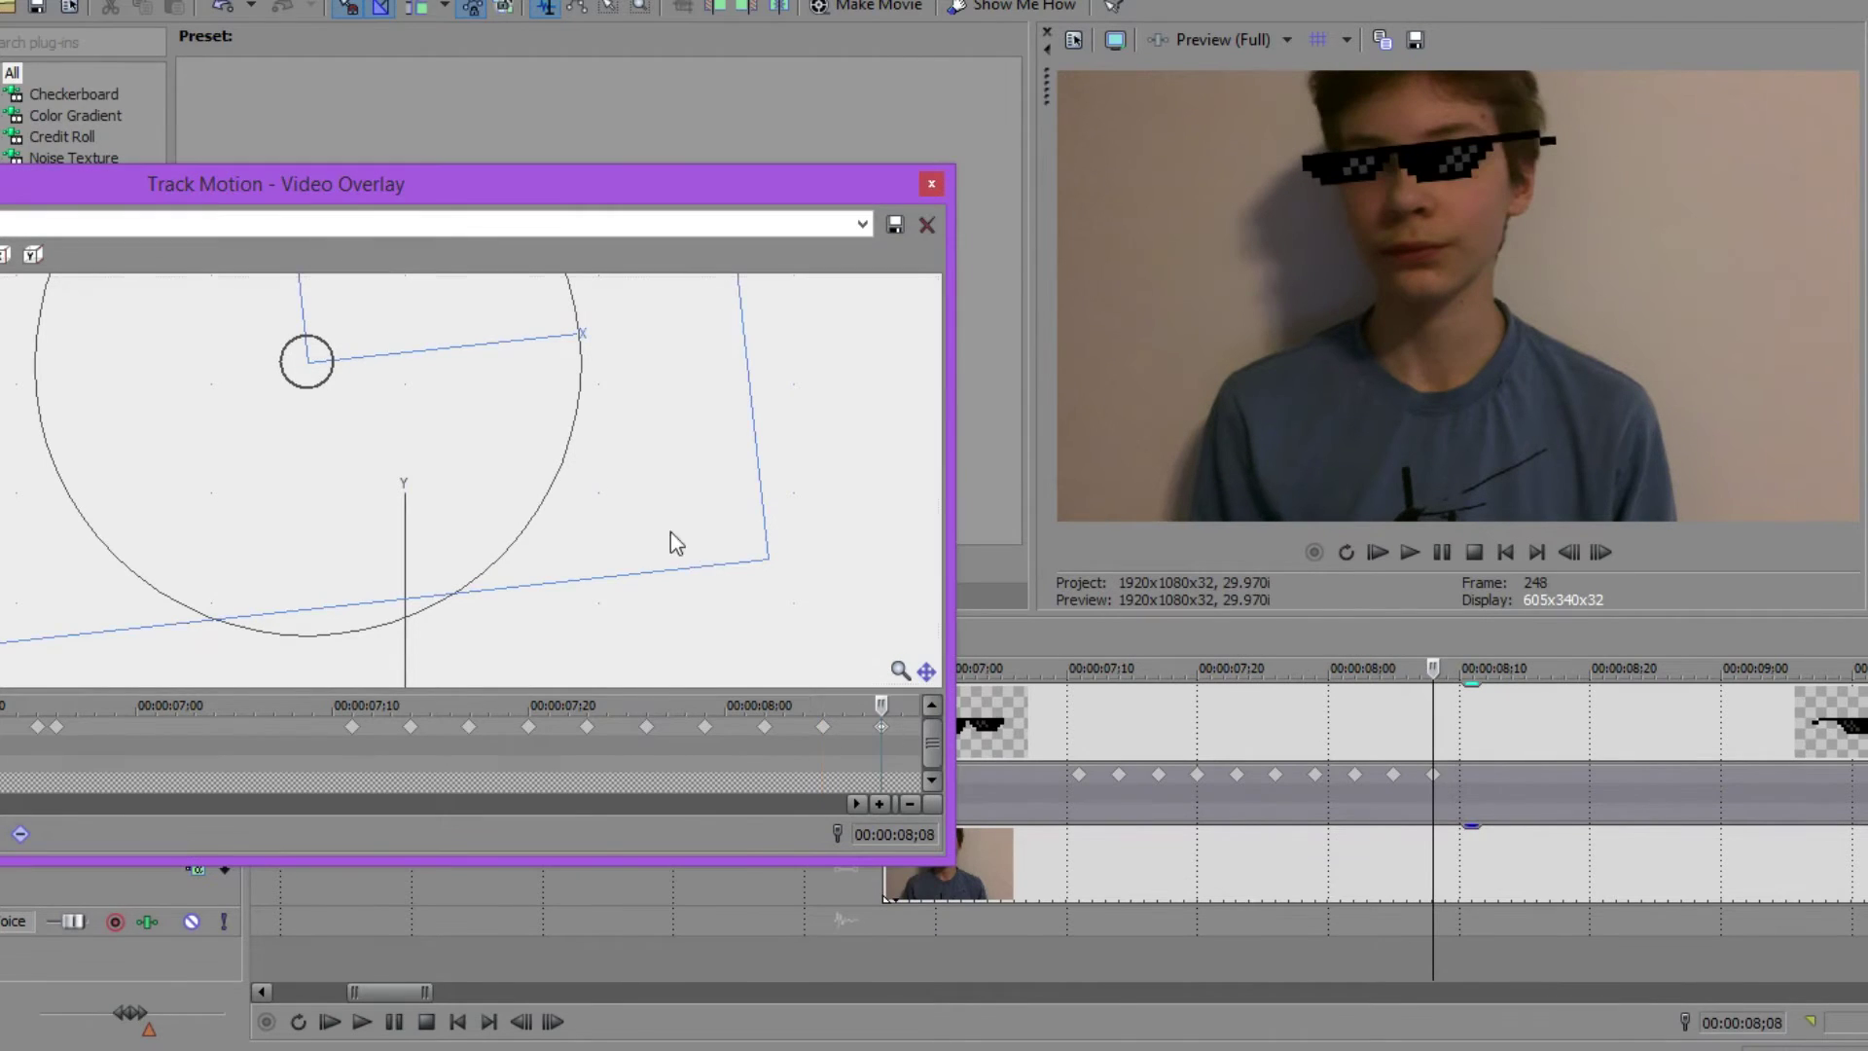
# - Add a position keyframe at 00:00:08;11 and move the sunglasses right to follow the head
pyautogui.doubleClick(1472, 775)
pyautogui.moveTo(546, 195); pyautogui.dragTo(726, 228)
pyautogui.moveTo(806, 574); pyautogui.dragTo(954, 551)
# - Add a position keyframe at 00:00:08;14 and rotate the sunglasses slightly clockwise
pyautogui.click(1510, 798)
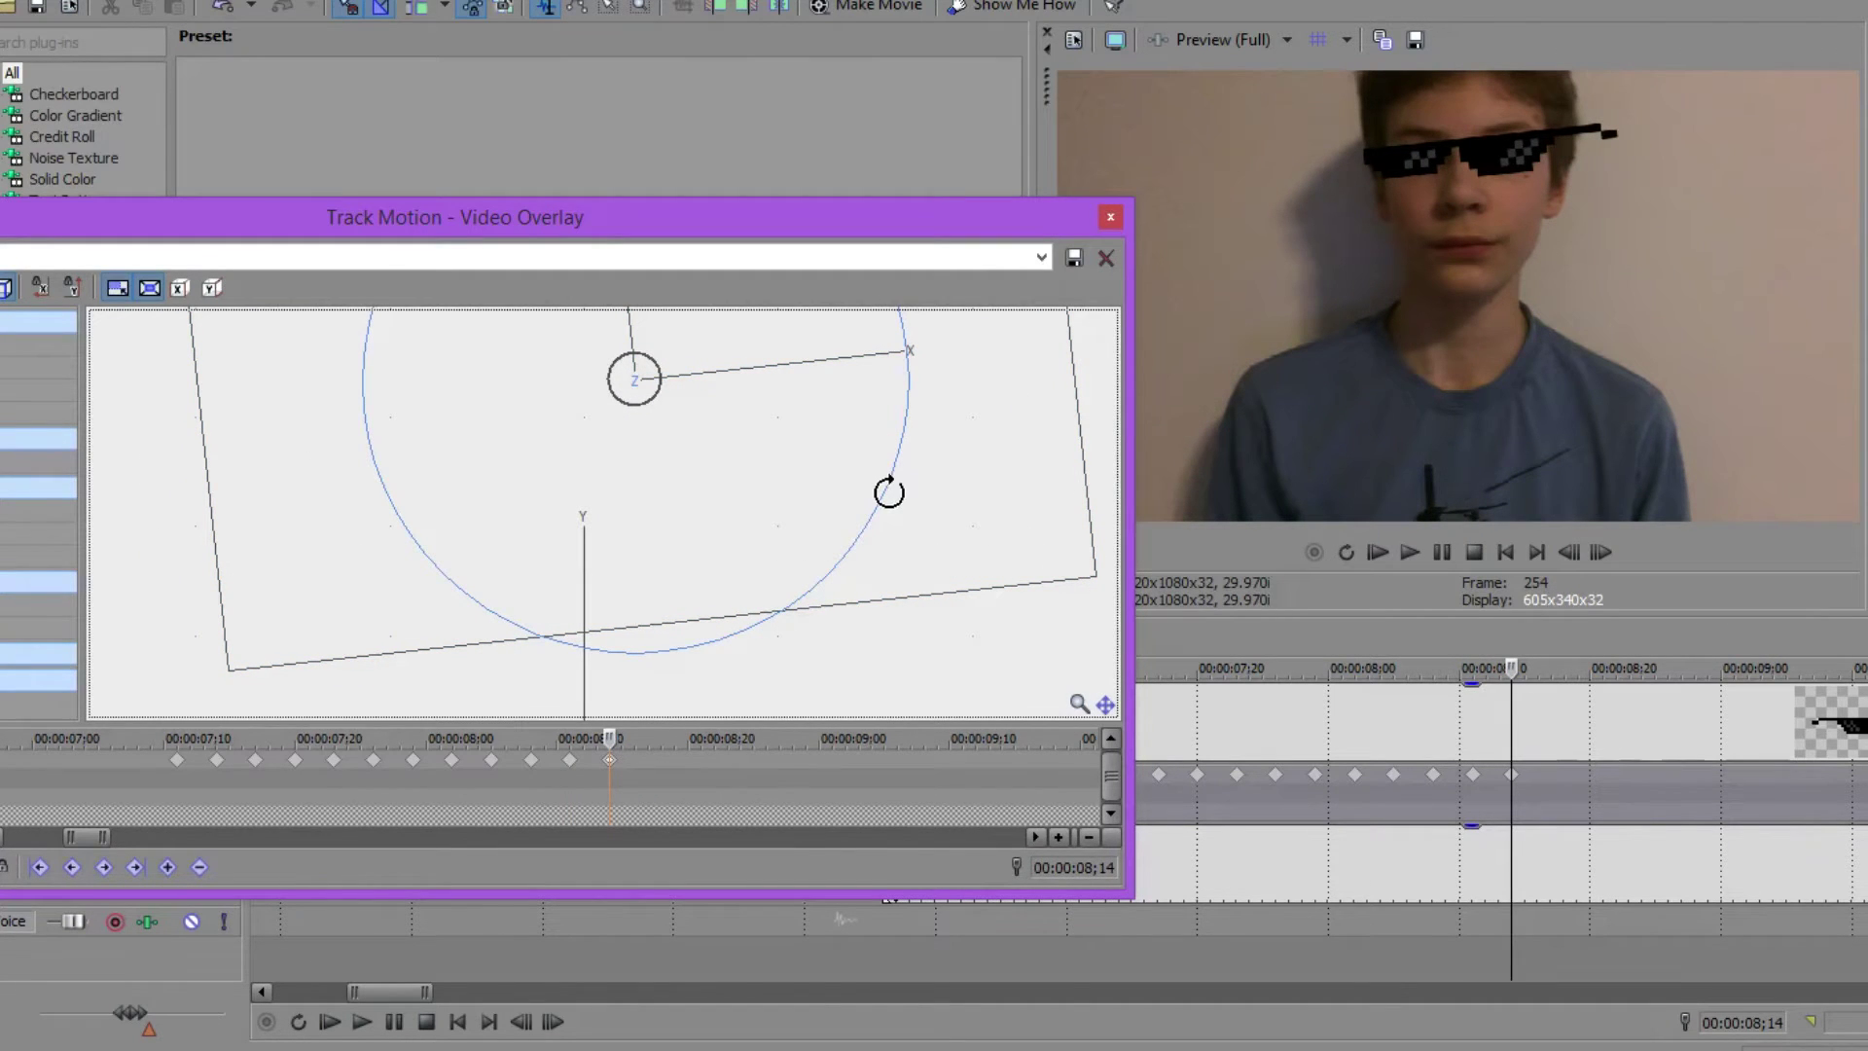
pyautogui.moveTo(892, 492); pyautogui.dragTo(891, 502)
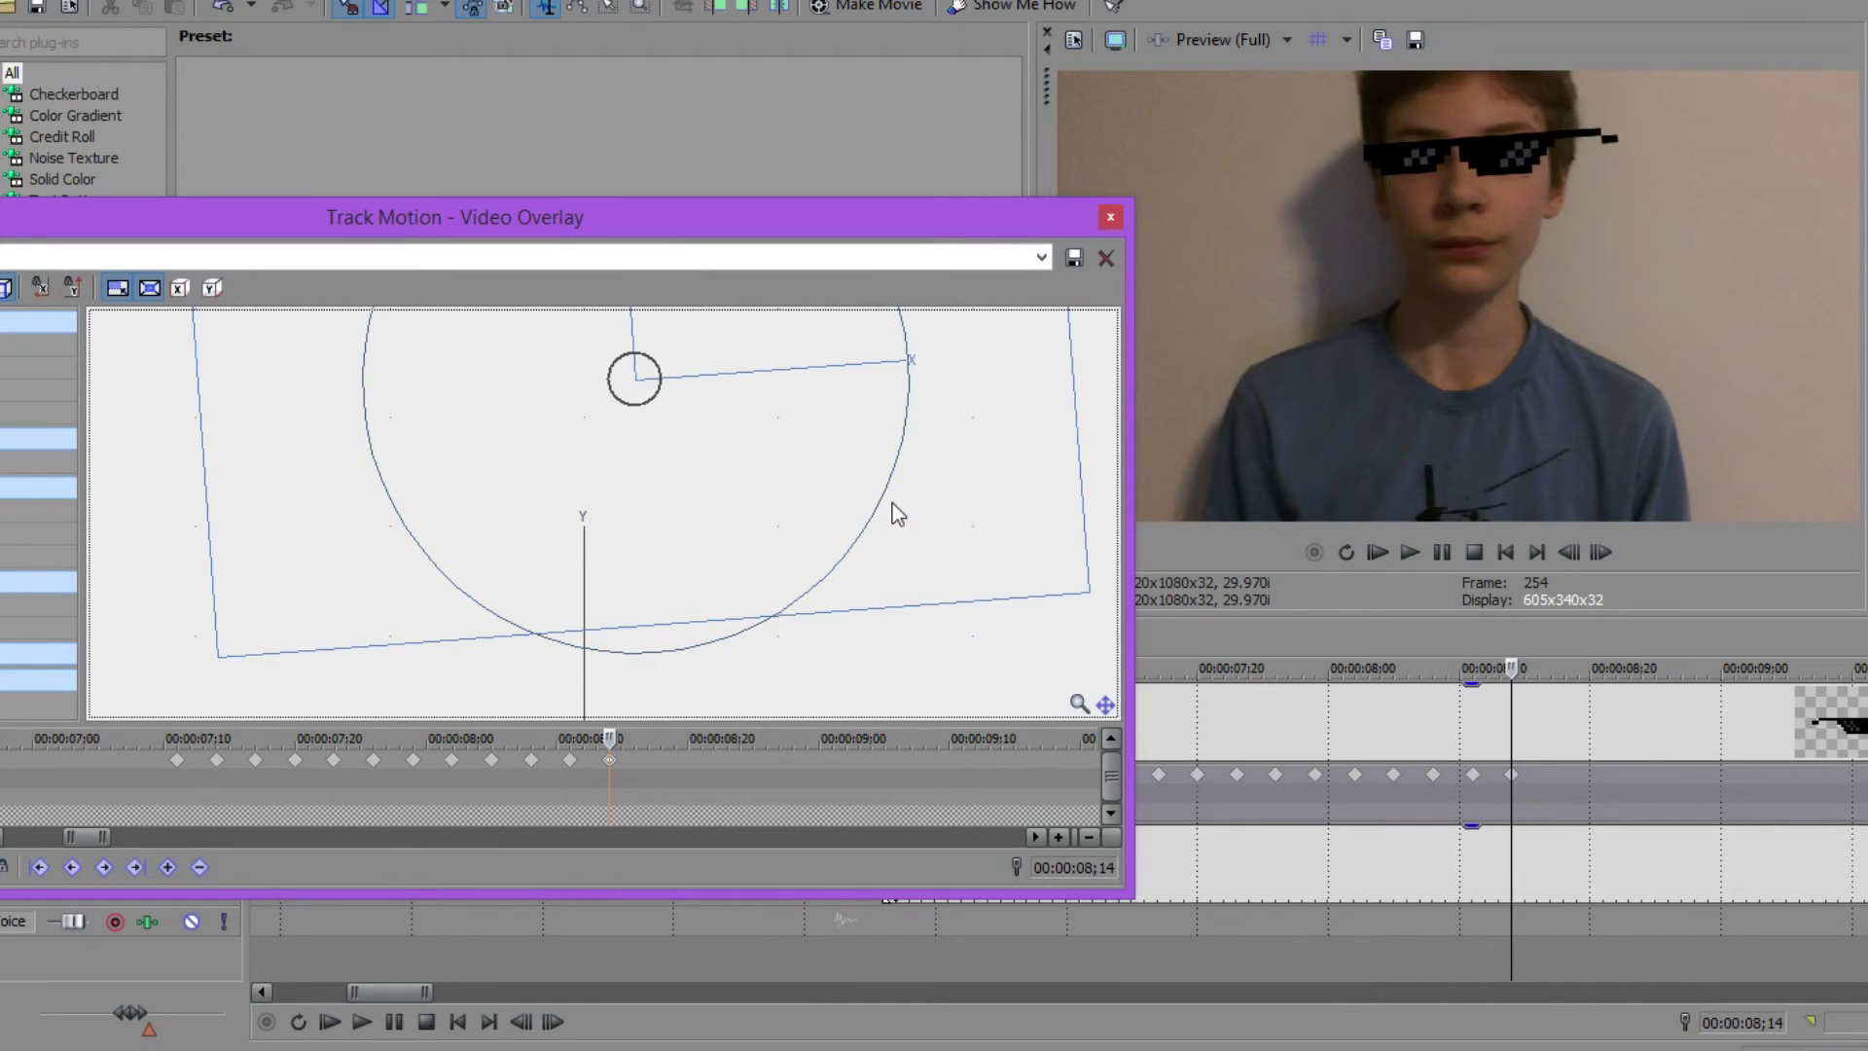
# - Fine-tune the sunglasses' horizontal position at 00:00:08;14 and add a position keyframe at 00:00:08;17
pyautogui.moveTo(944, 569); pyautogui.dragTo(922, 568)
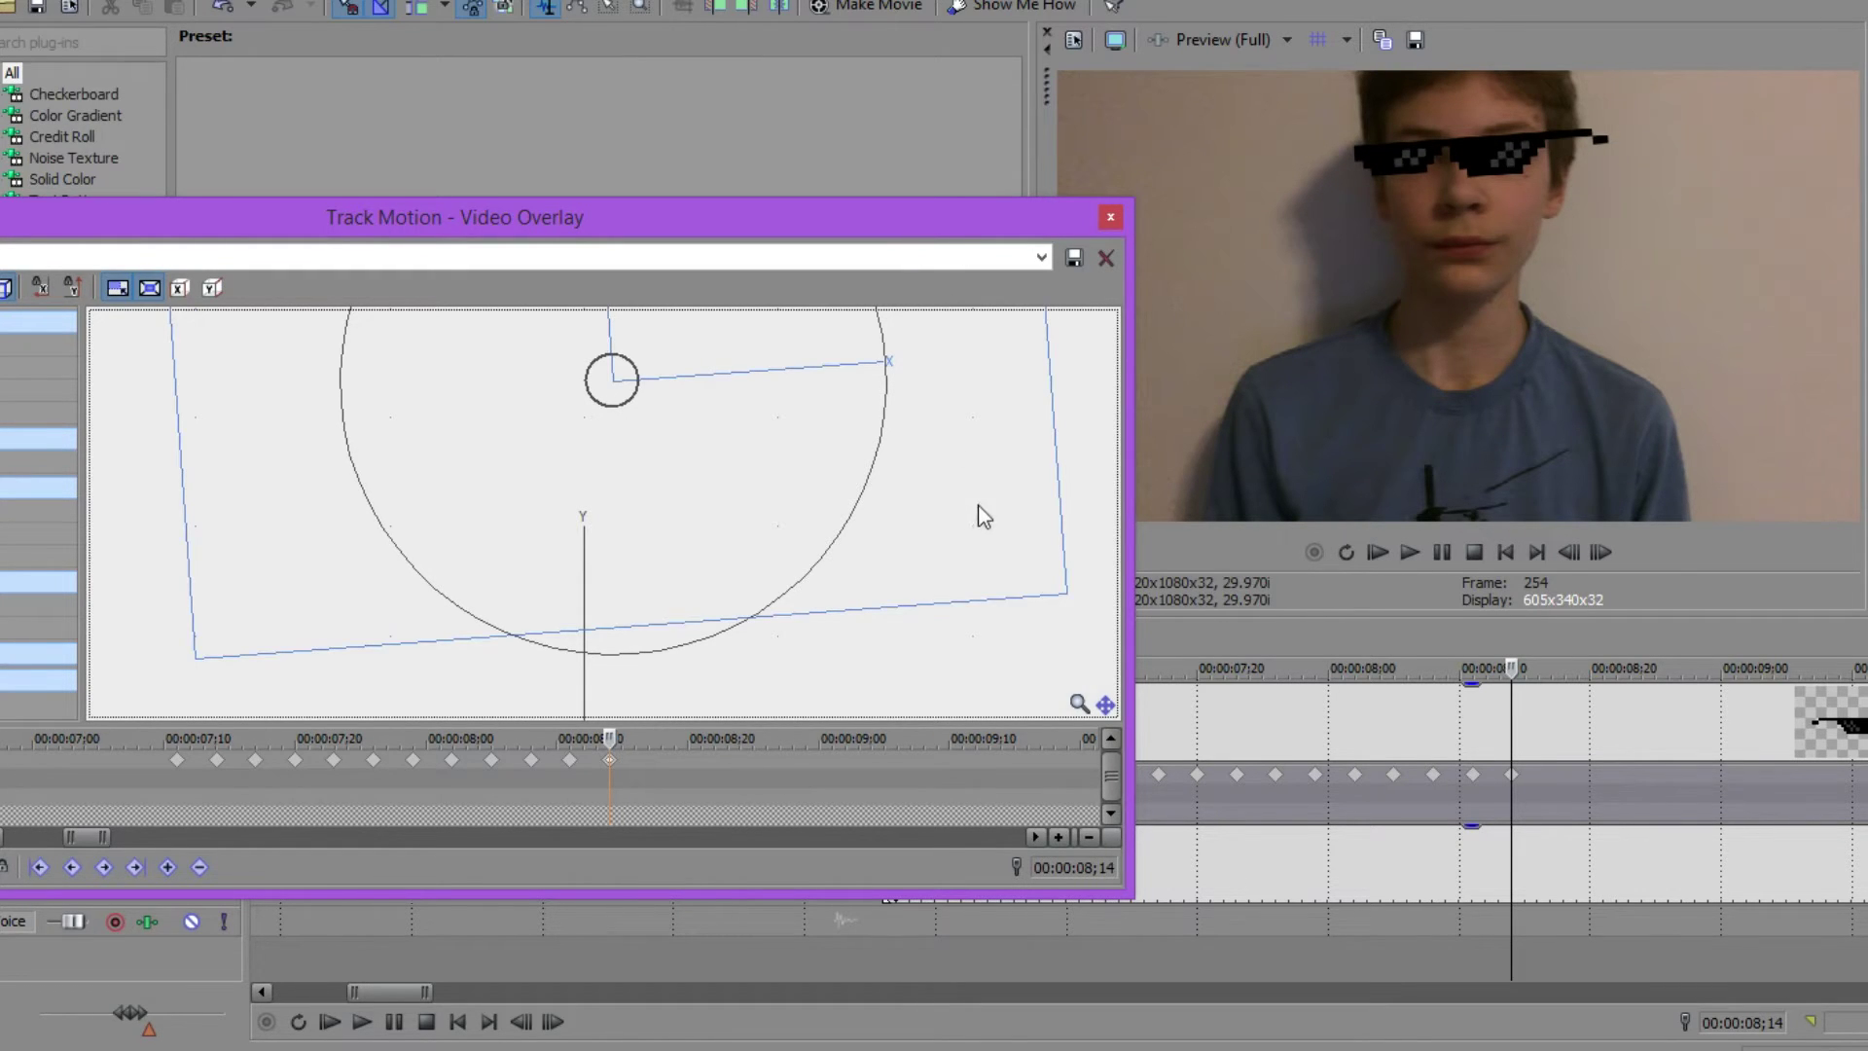
pyautogui.moveTo(959, 509); pyautogui.dragTo(982, 506)
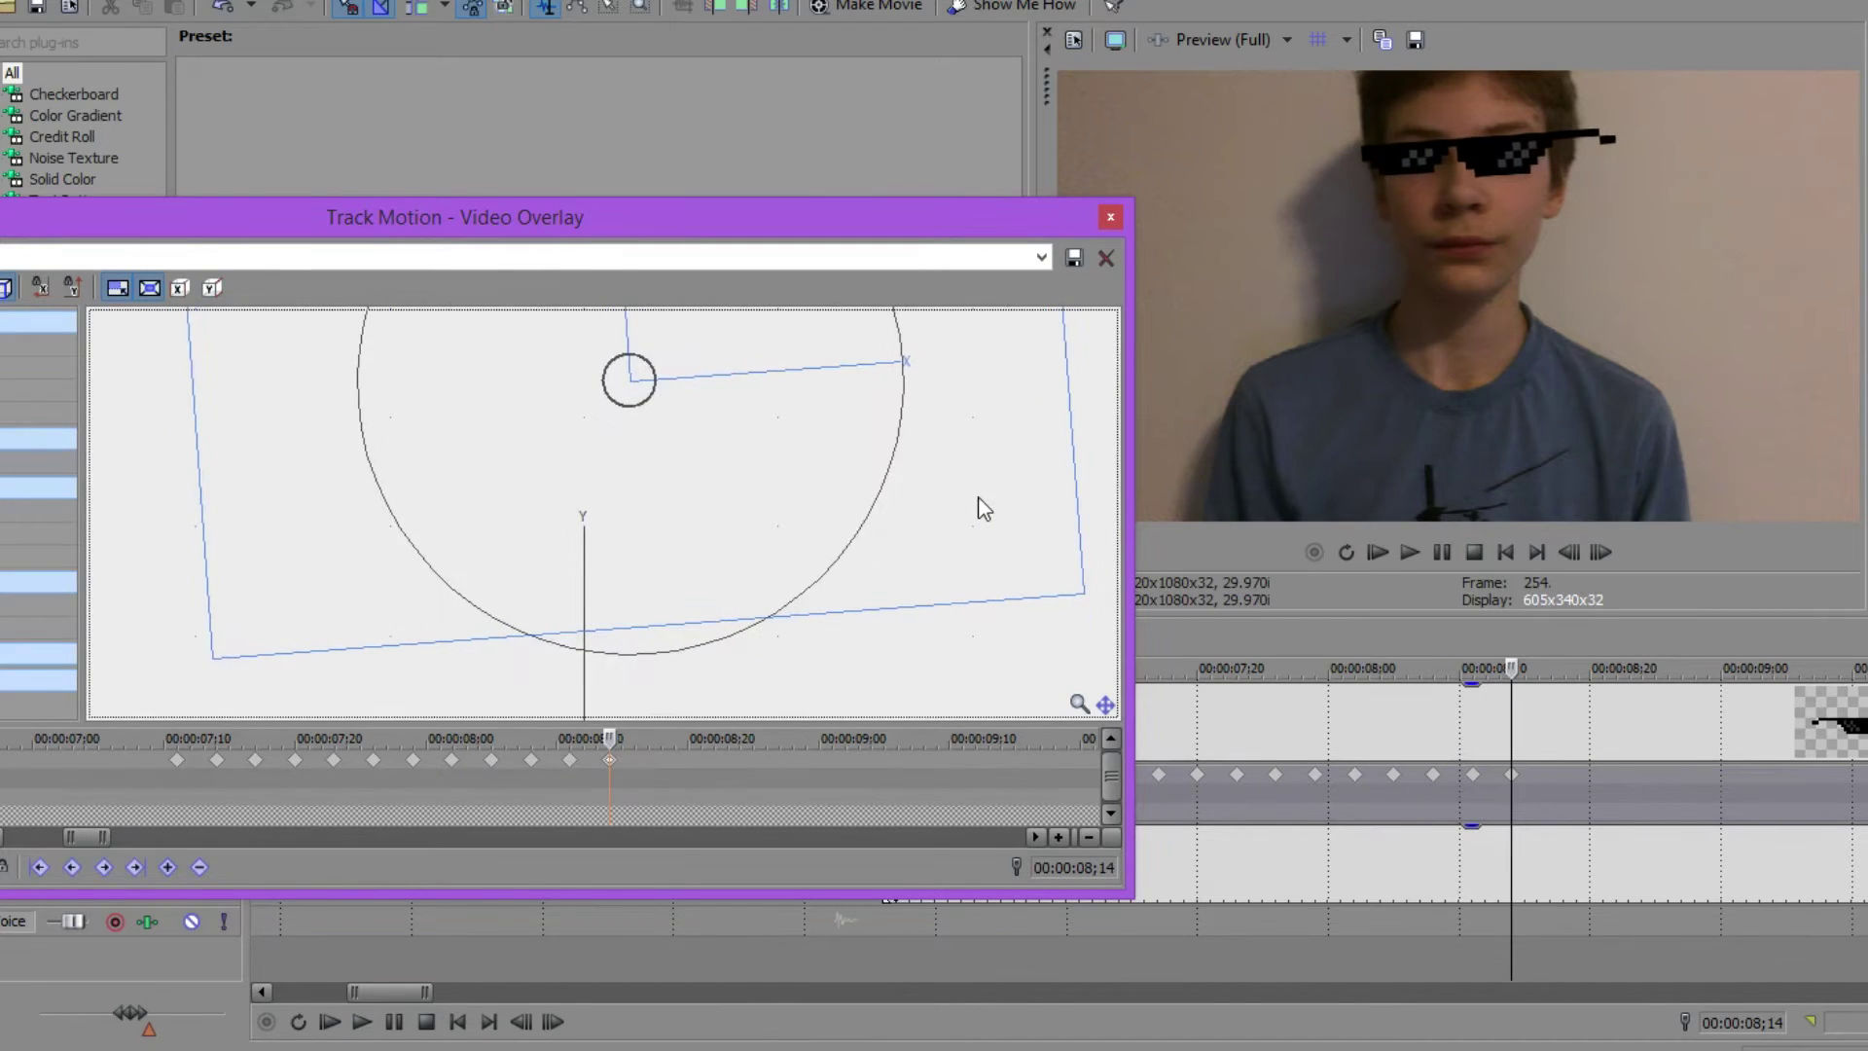
pyautogui.click(1548, 779)
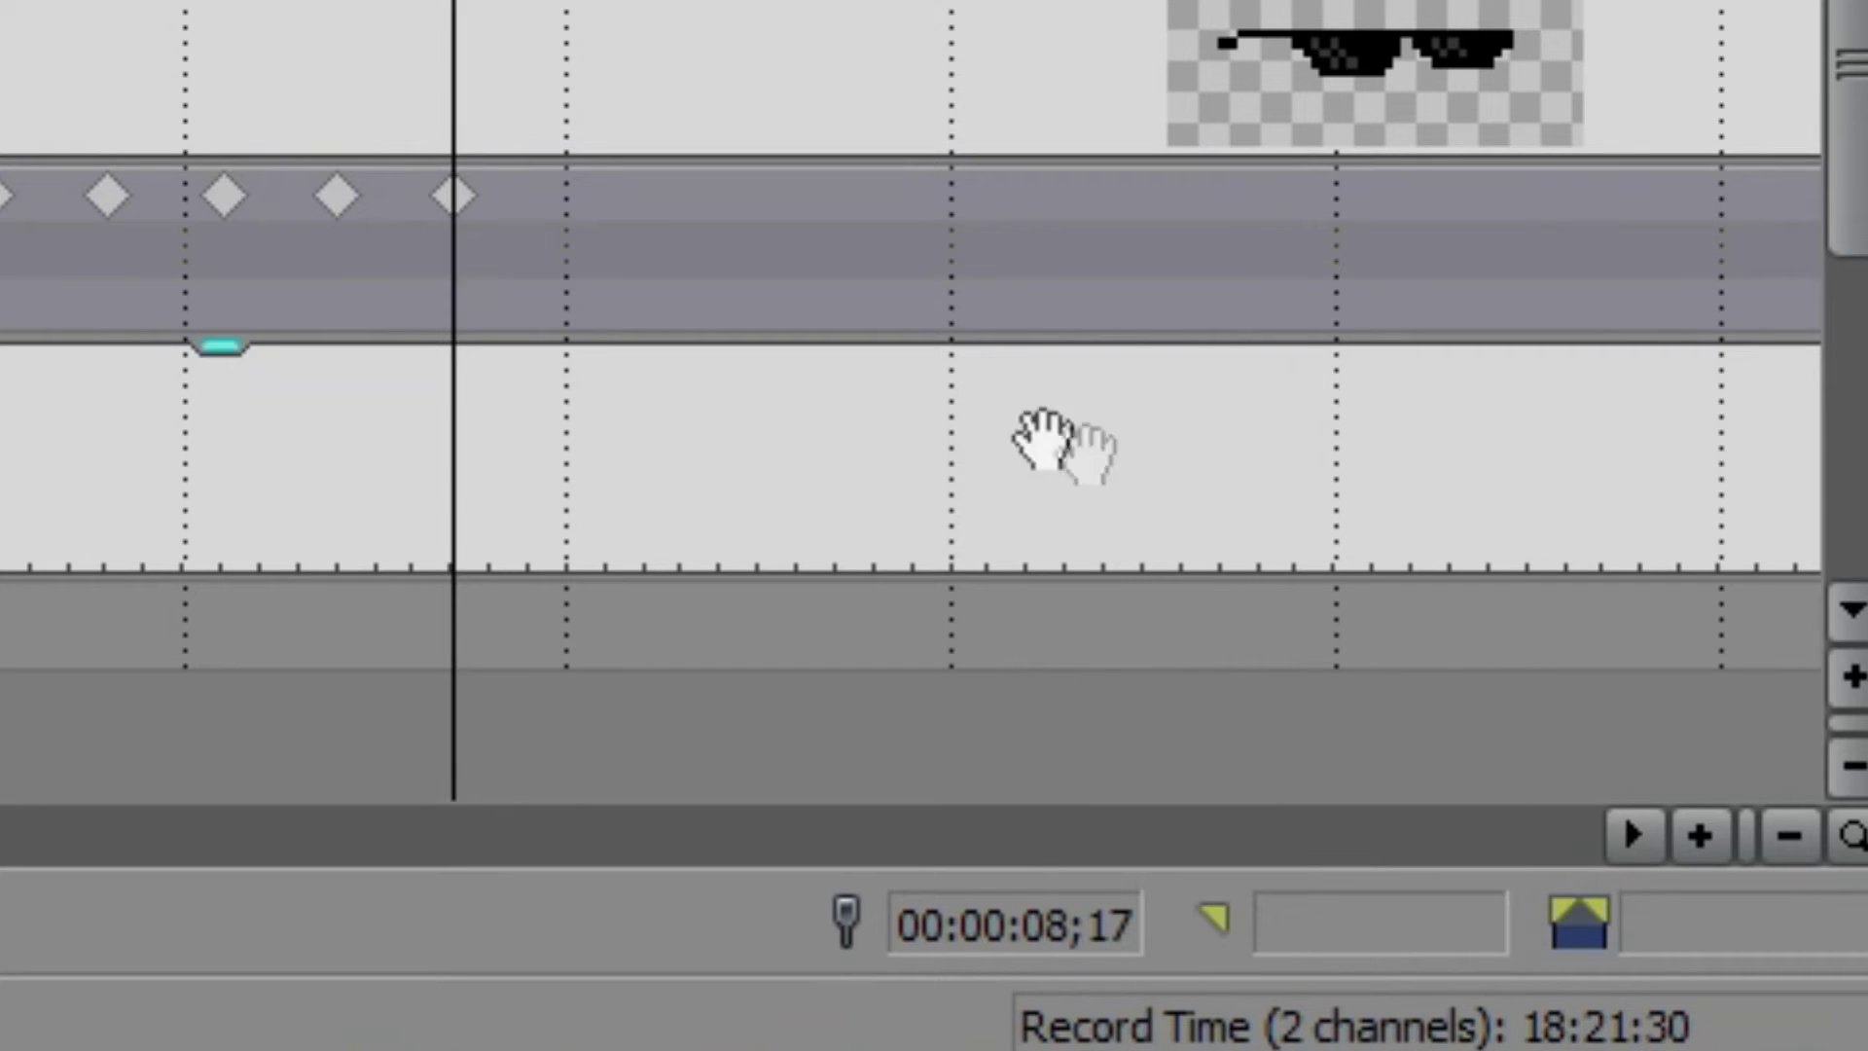
# - Step frame by frame between 00:00:08;14 and 00:00:08;17 to compare the sunglasses' position with the head
pyautogui.press('Right')
pyautogui.press('Left')
pyautogui.press('Left')
pyautogui.press('Right')
pyautogui.press('Right')
pyautogui.press('Left')
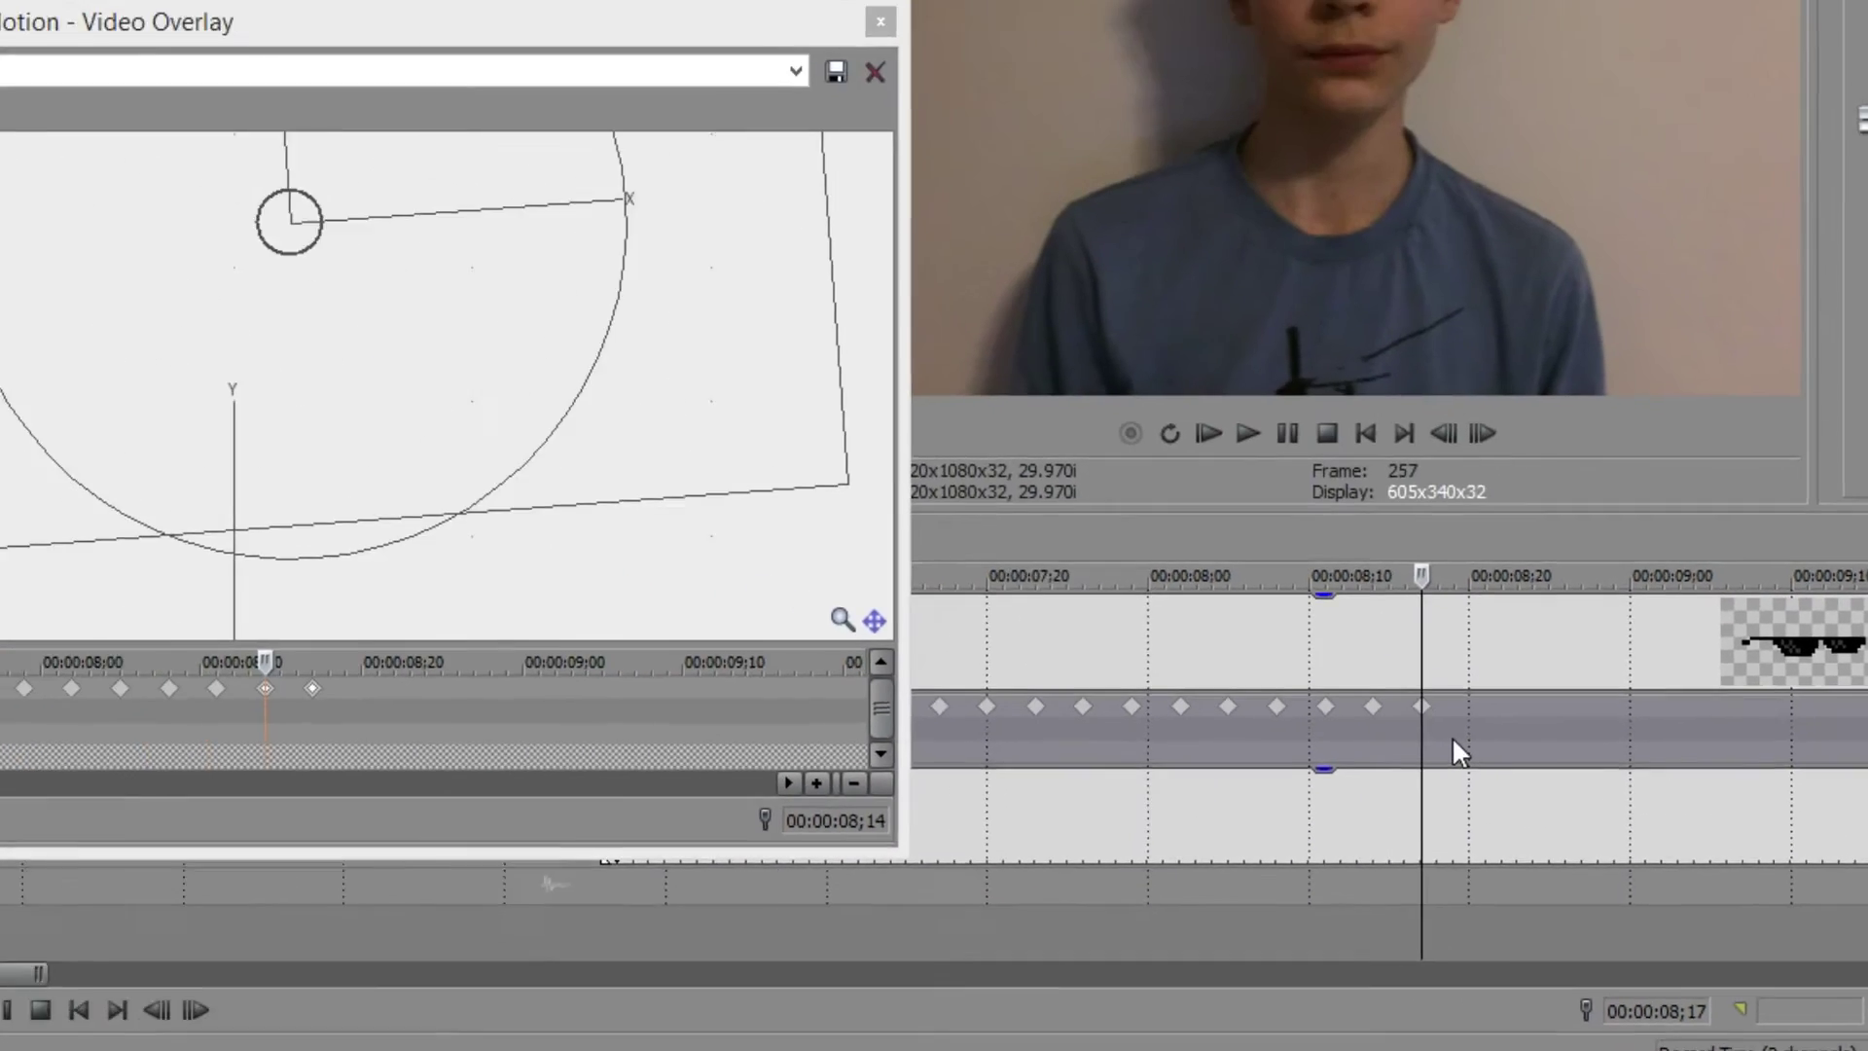
pyautogui.press('Left')
pyautogui.press('Left')
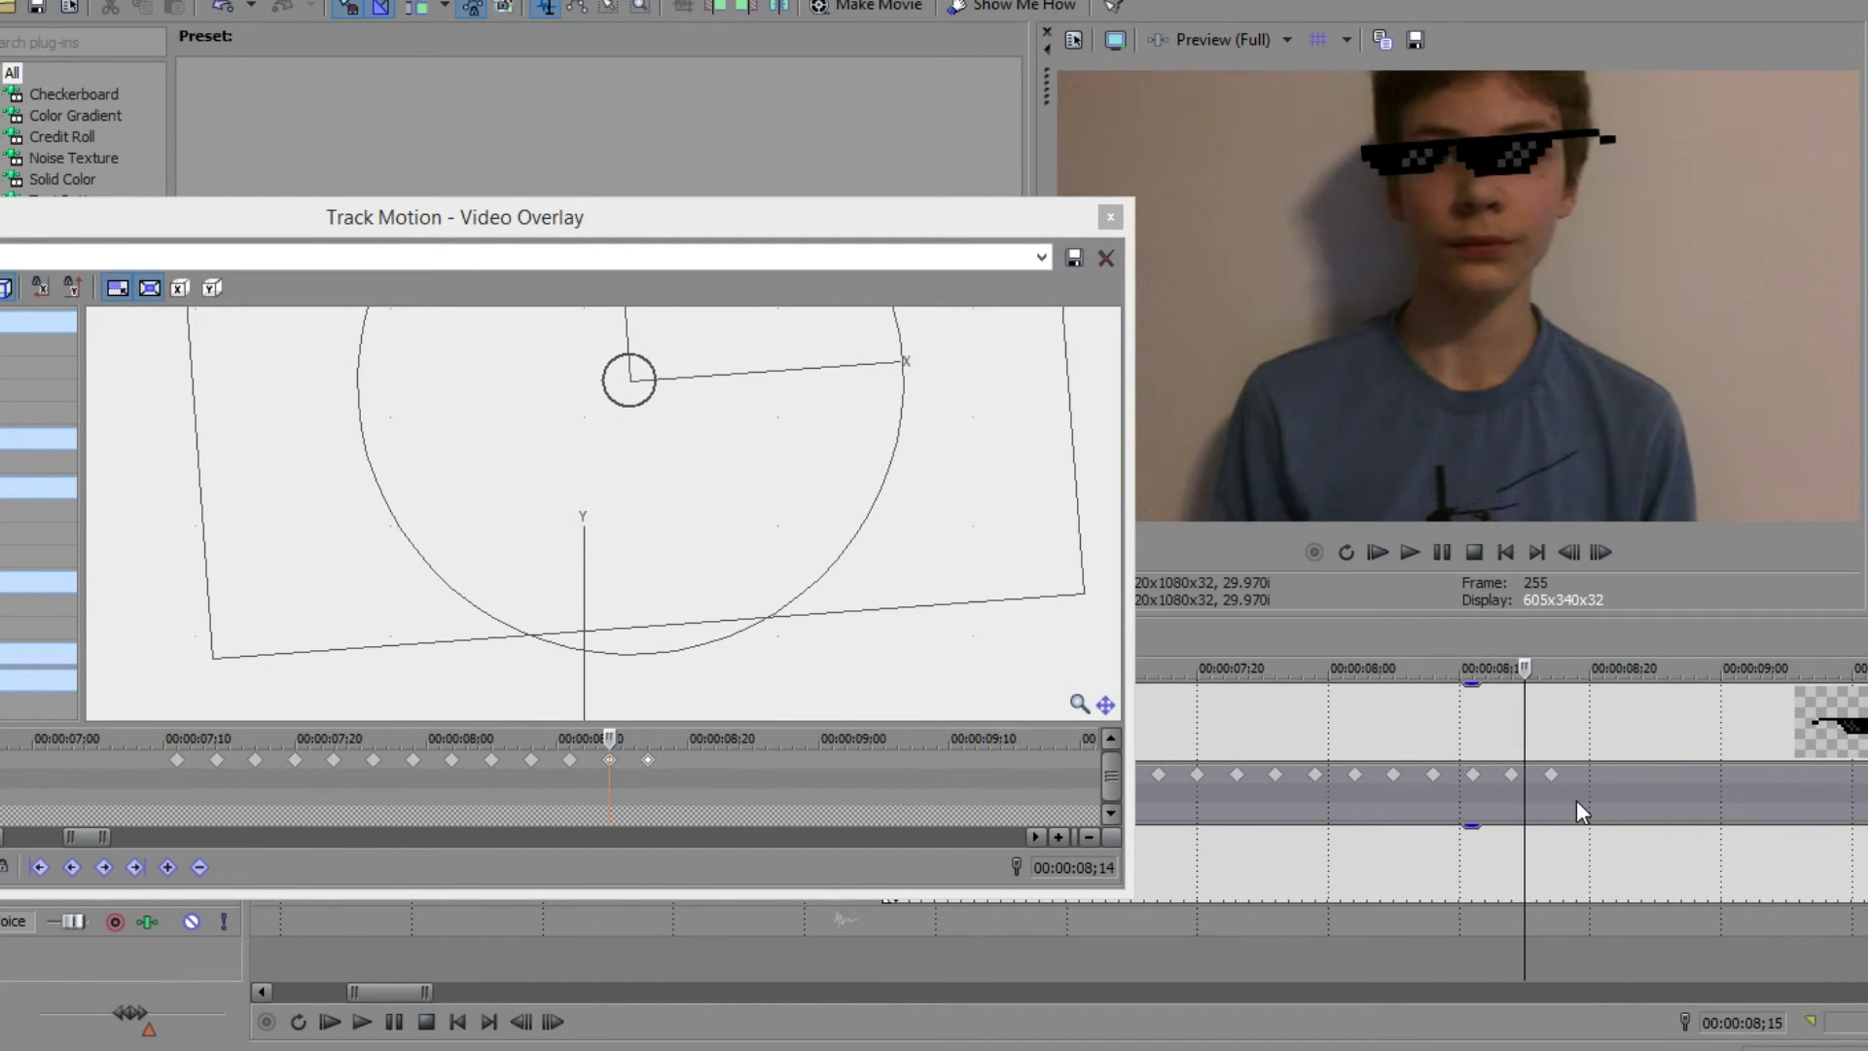
pyautogui.press('Right')
pyautogui.press('Right')
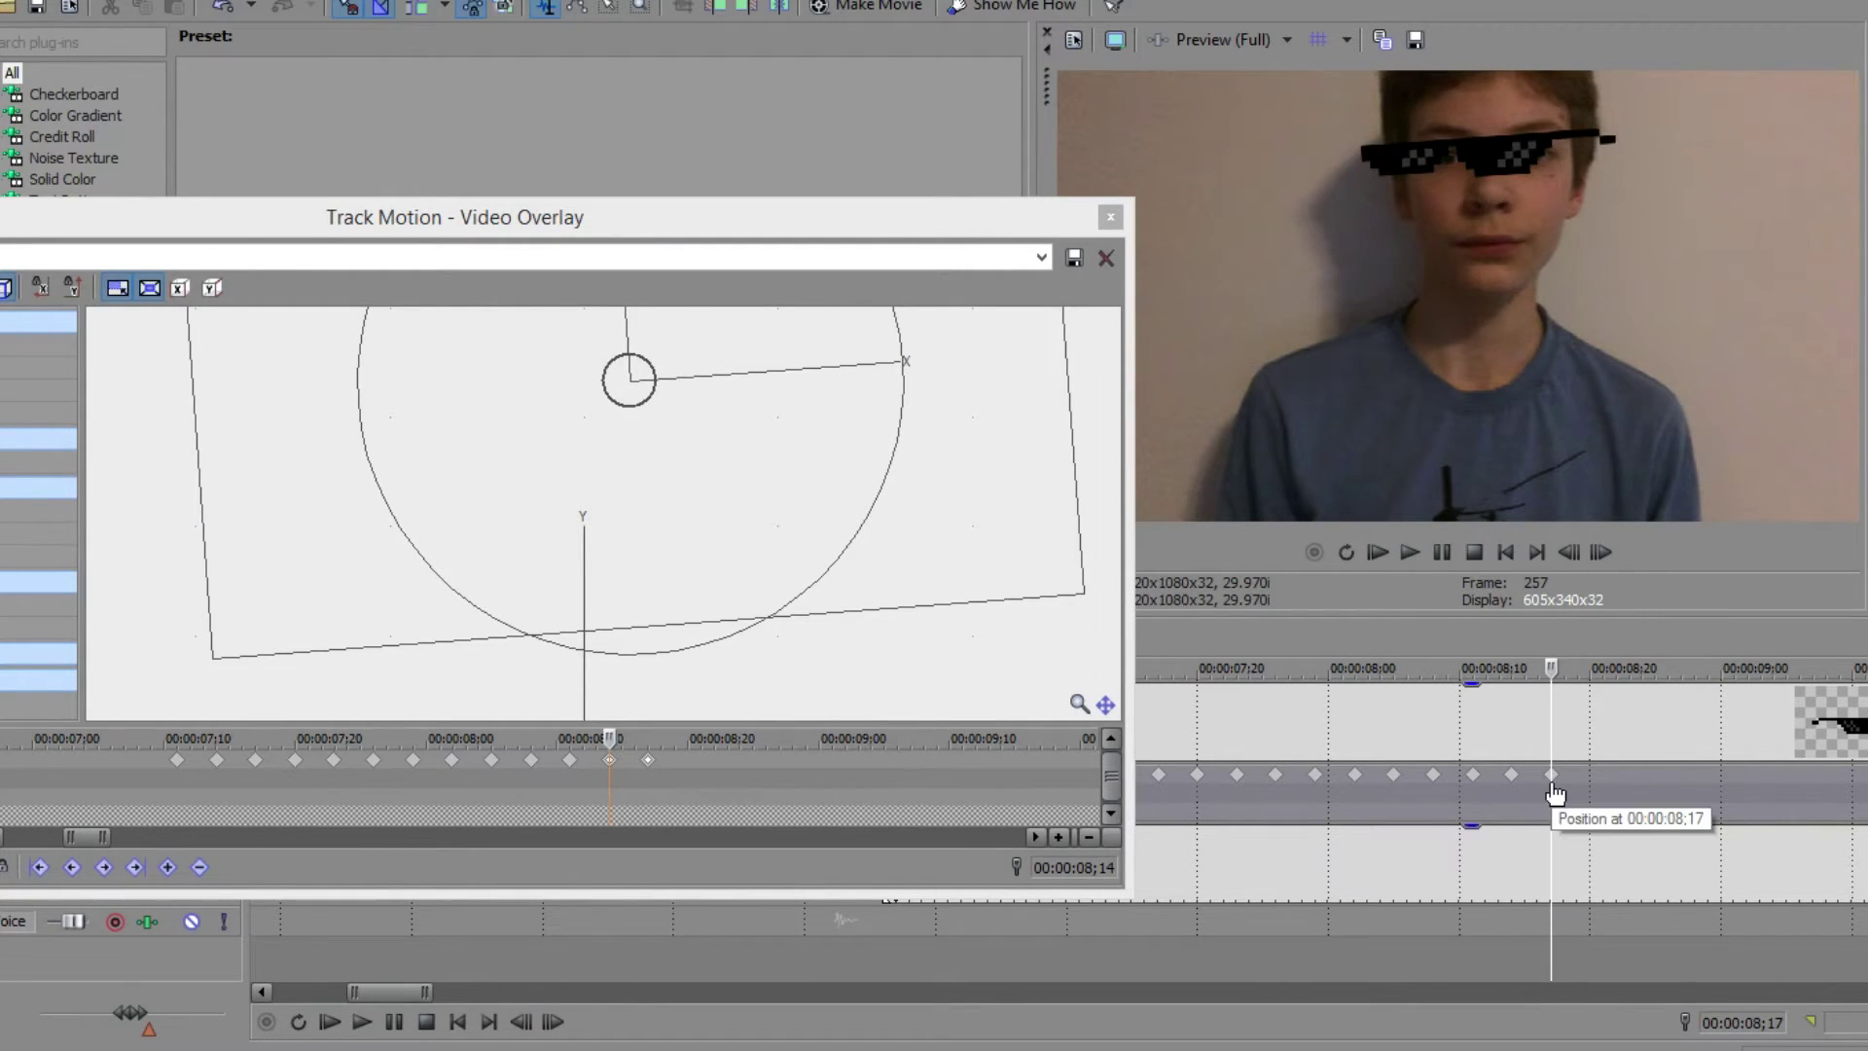
# - Move the sunglasses right onto the eyes at the 00:00:08;17 keyframe
pyautogui.click(650, 766)
pyautogui.moveTo(984, 554); pyautogui.dragTo(1053, 564)
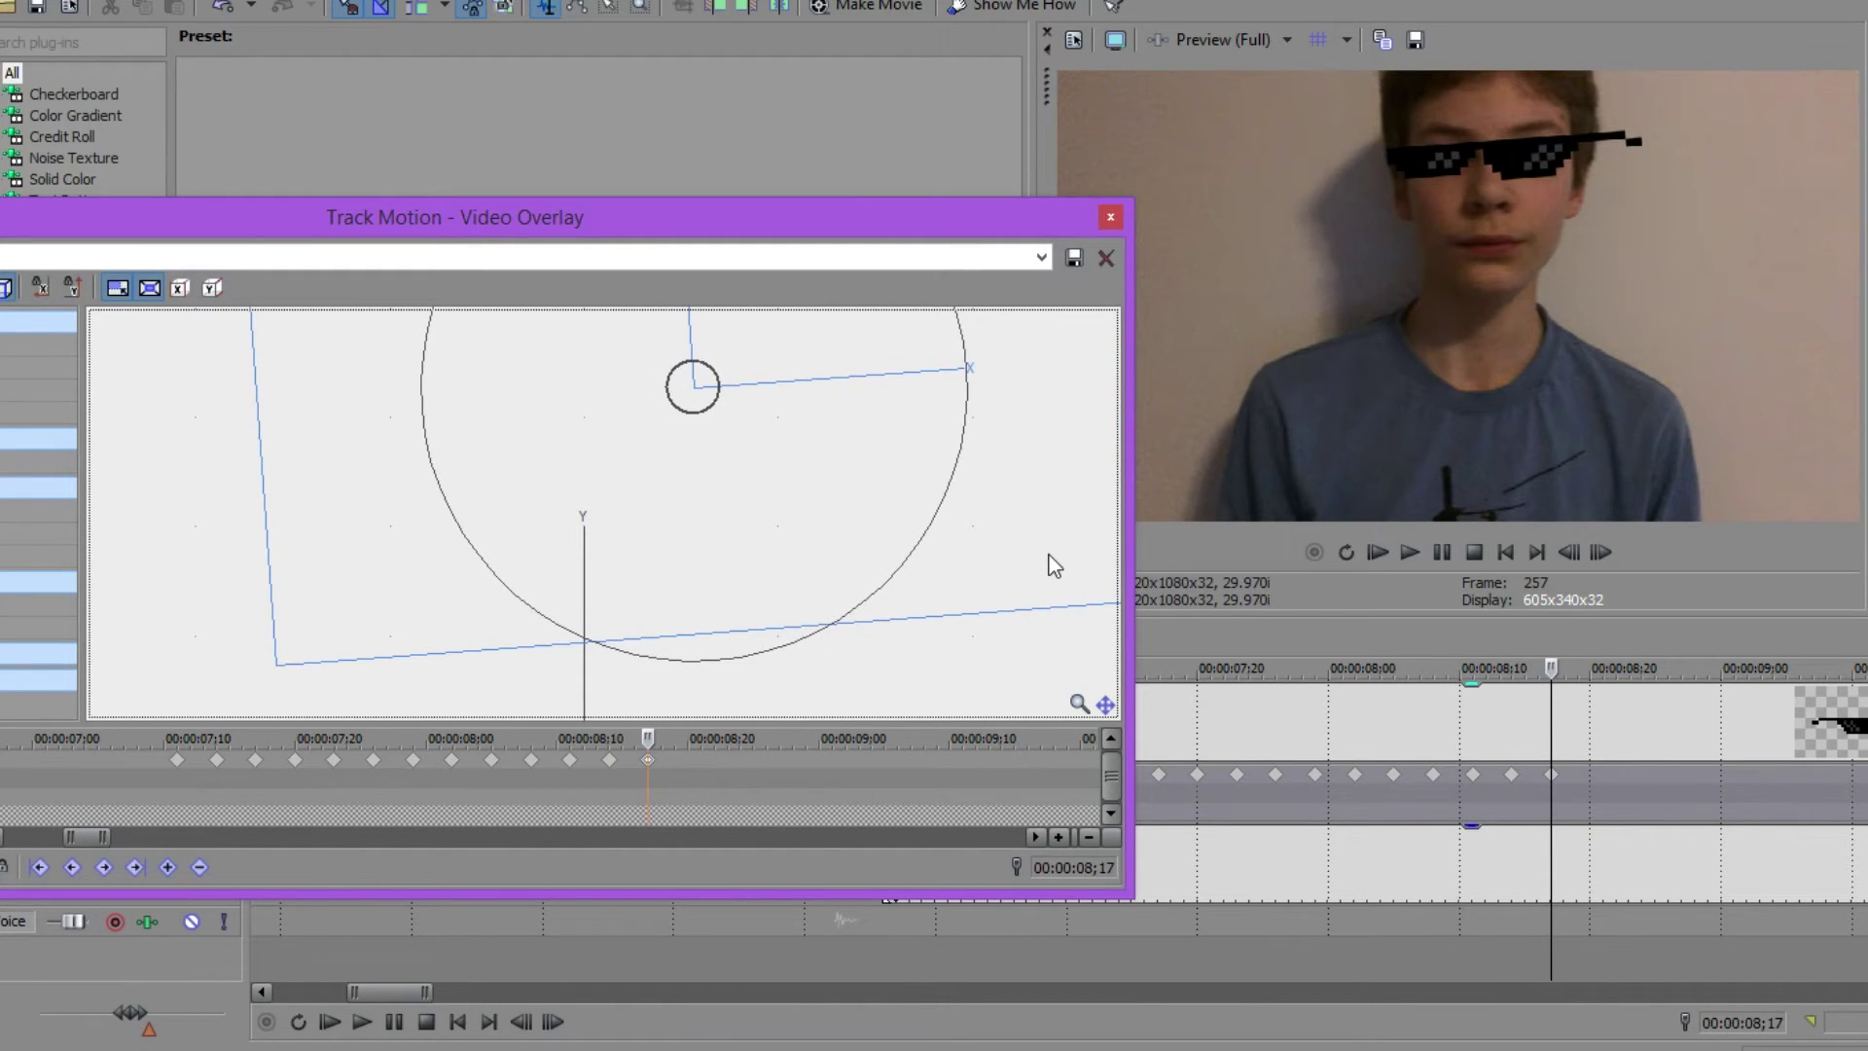
pyautogui.moveTo(1013, 553); pyautogui.dragTo(1027, 558)
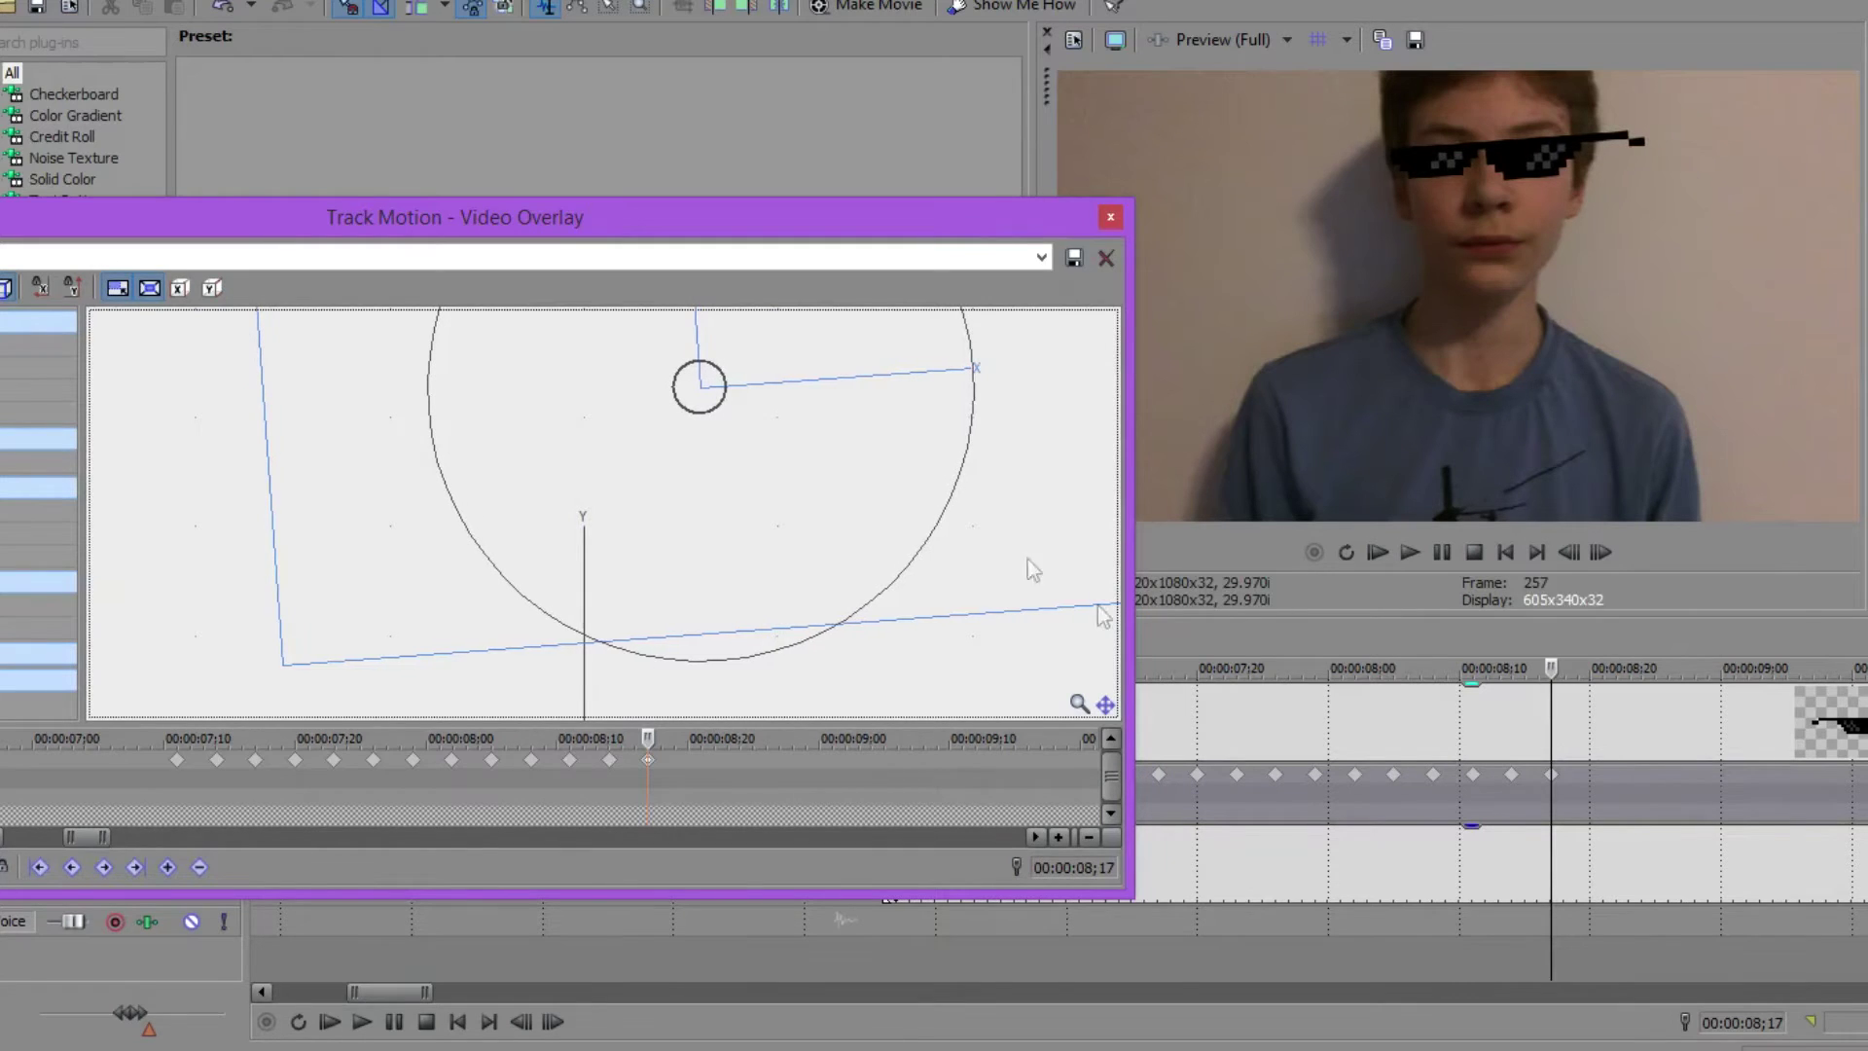
# - Add a position keyframe at 00:00:08;20 and select it for editing in Track Motion
pyautogui.doubleClick(1591, 772)
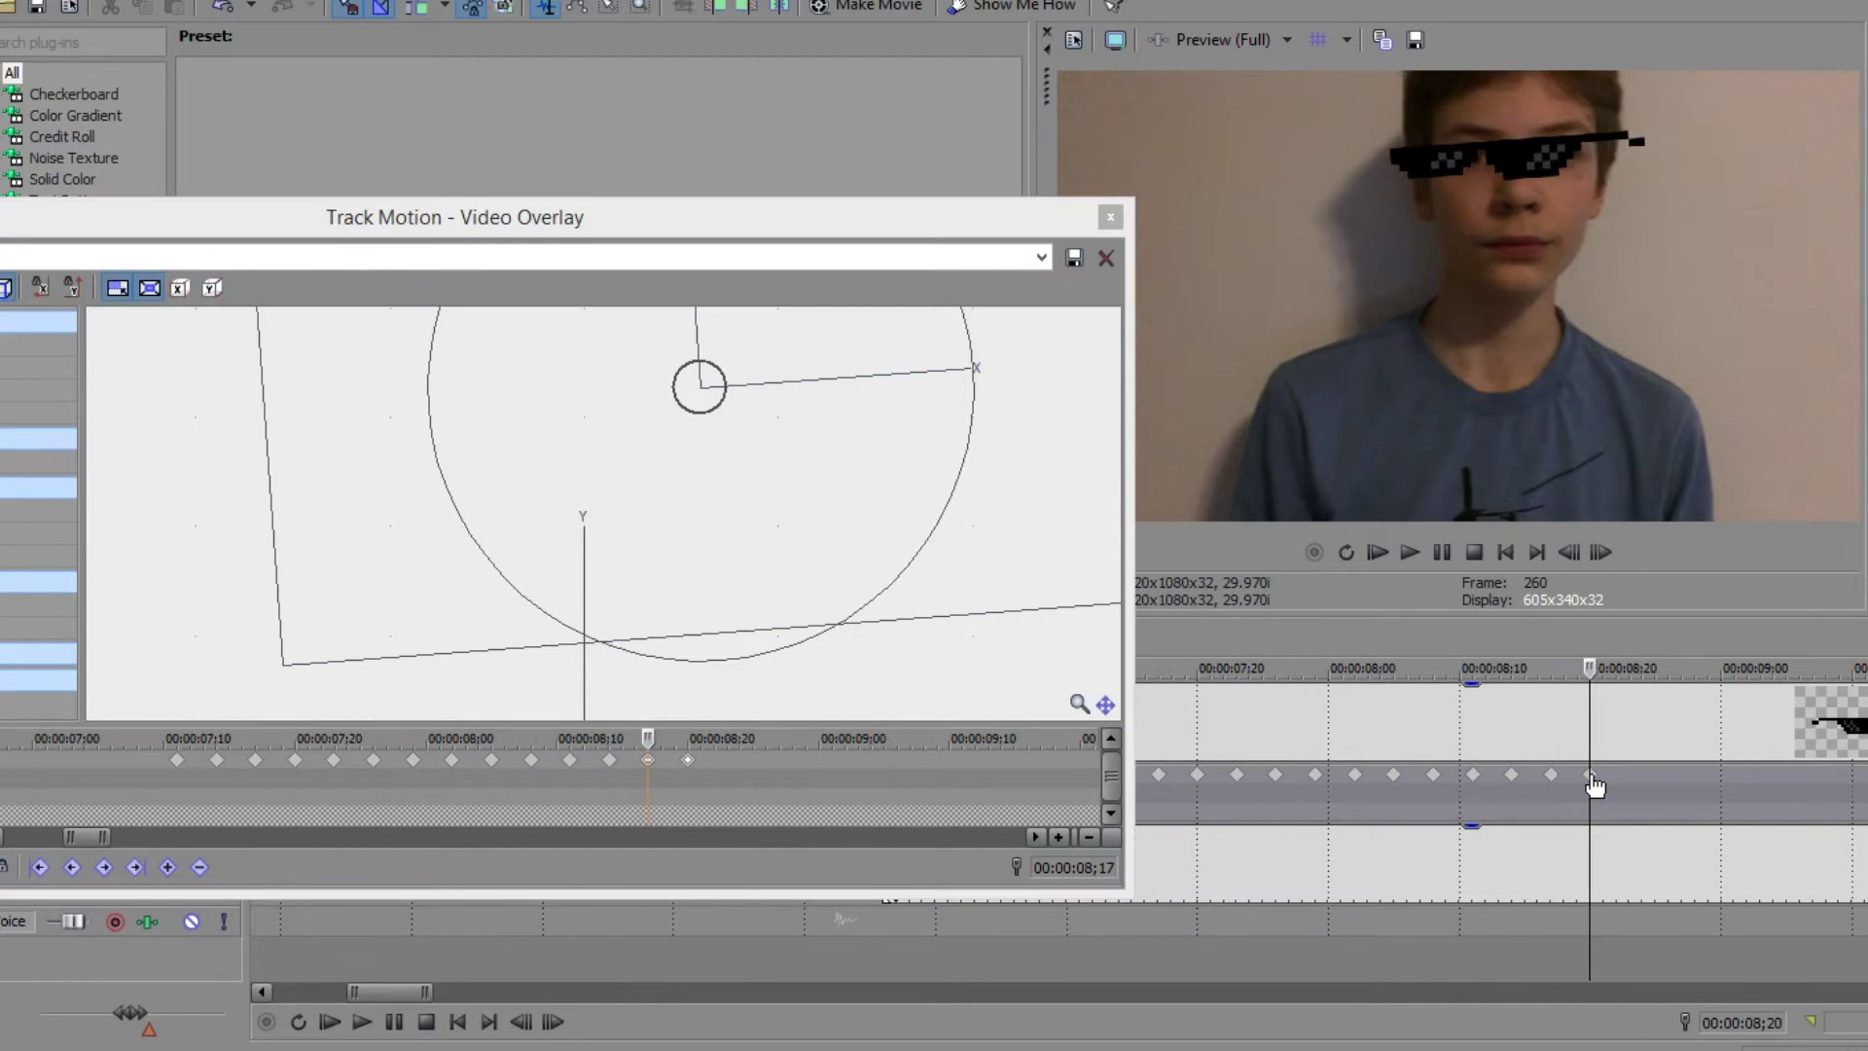
pyautogui.click(694, 762)
pyautogui.scroll(-8, 708, 817)
pyautogui.scroll(10, 381, 766)
pyautogui.click(833, 763)
pyautogui.scroll(3, 871, 790)
pyautogui.scroll(-6, 871, 803)
pyautogui.click(0, 762)
pyautogui.click(307, 769)
pyautogui.scroll(6, 470, 789)
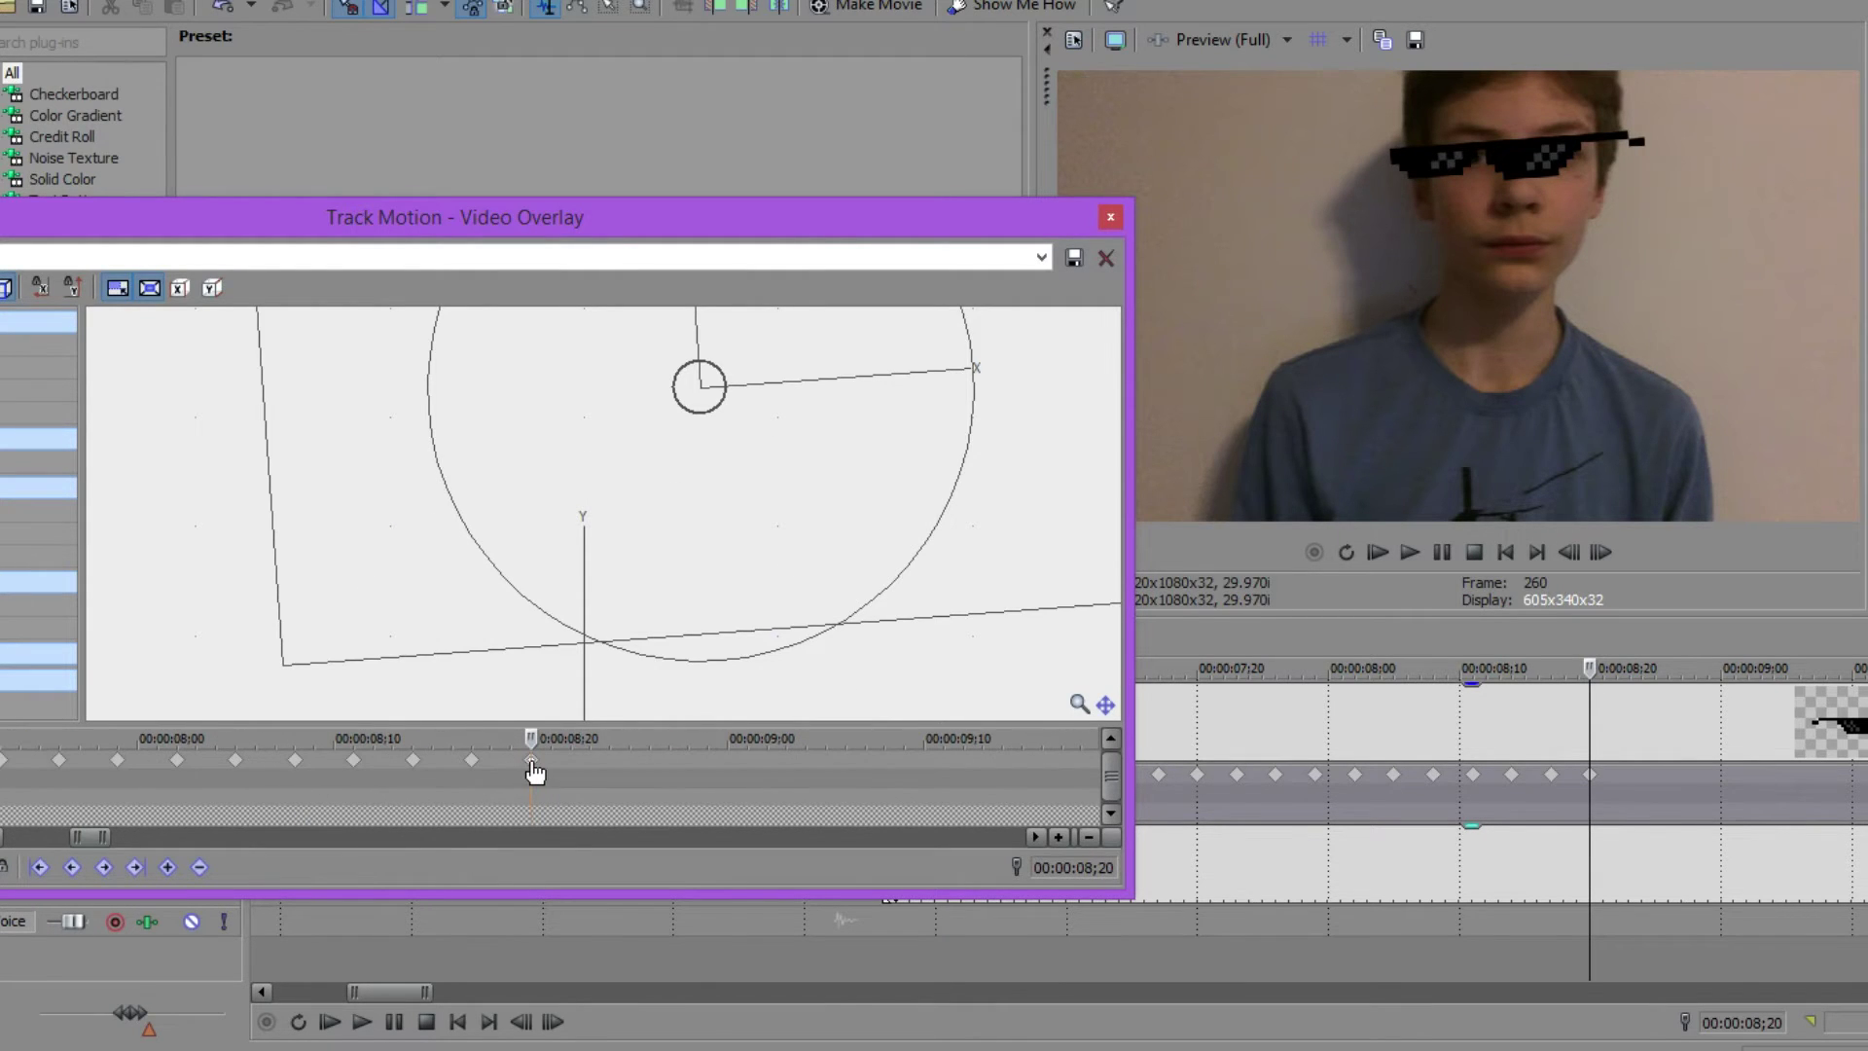
pyautogui.scroll(-2, 535, 771)
# - Move the sunglasses right and rotate them slightly clockwise at the 00:00:08;20 keyframe
pyautogui.moveTo(990, 533); pyautogui.dragTo(1045, 527)
pyautogui.moveTo(979, 678); pyautogui.dragTo(693, 741)
pyautogui.moveTo(733, 495); pyautogui.dragTo(733, 504)
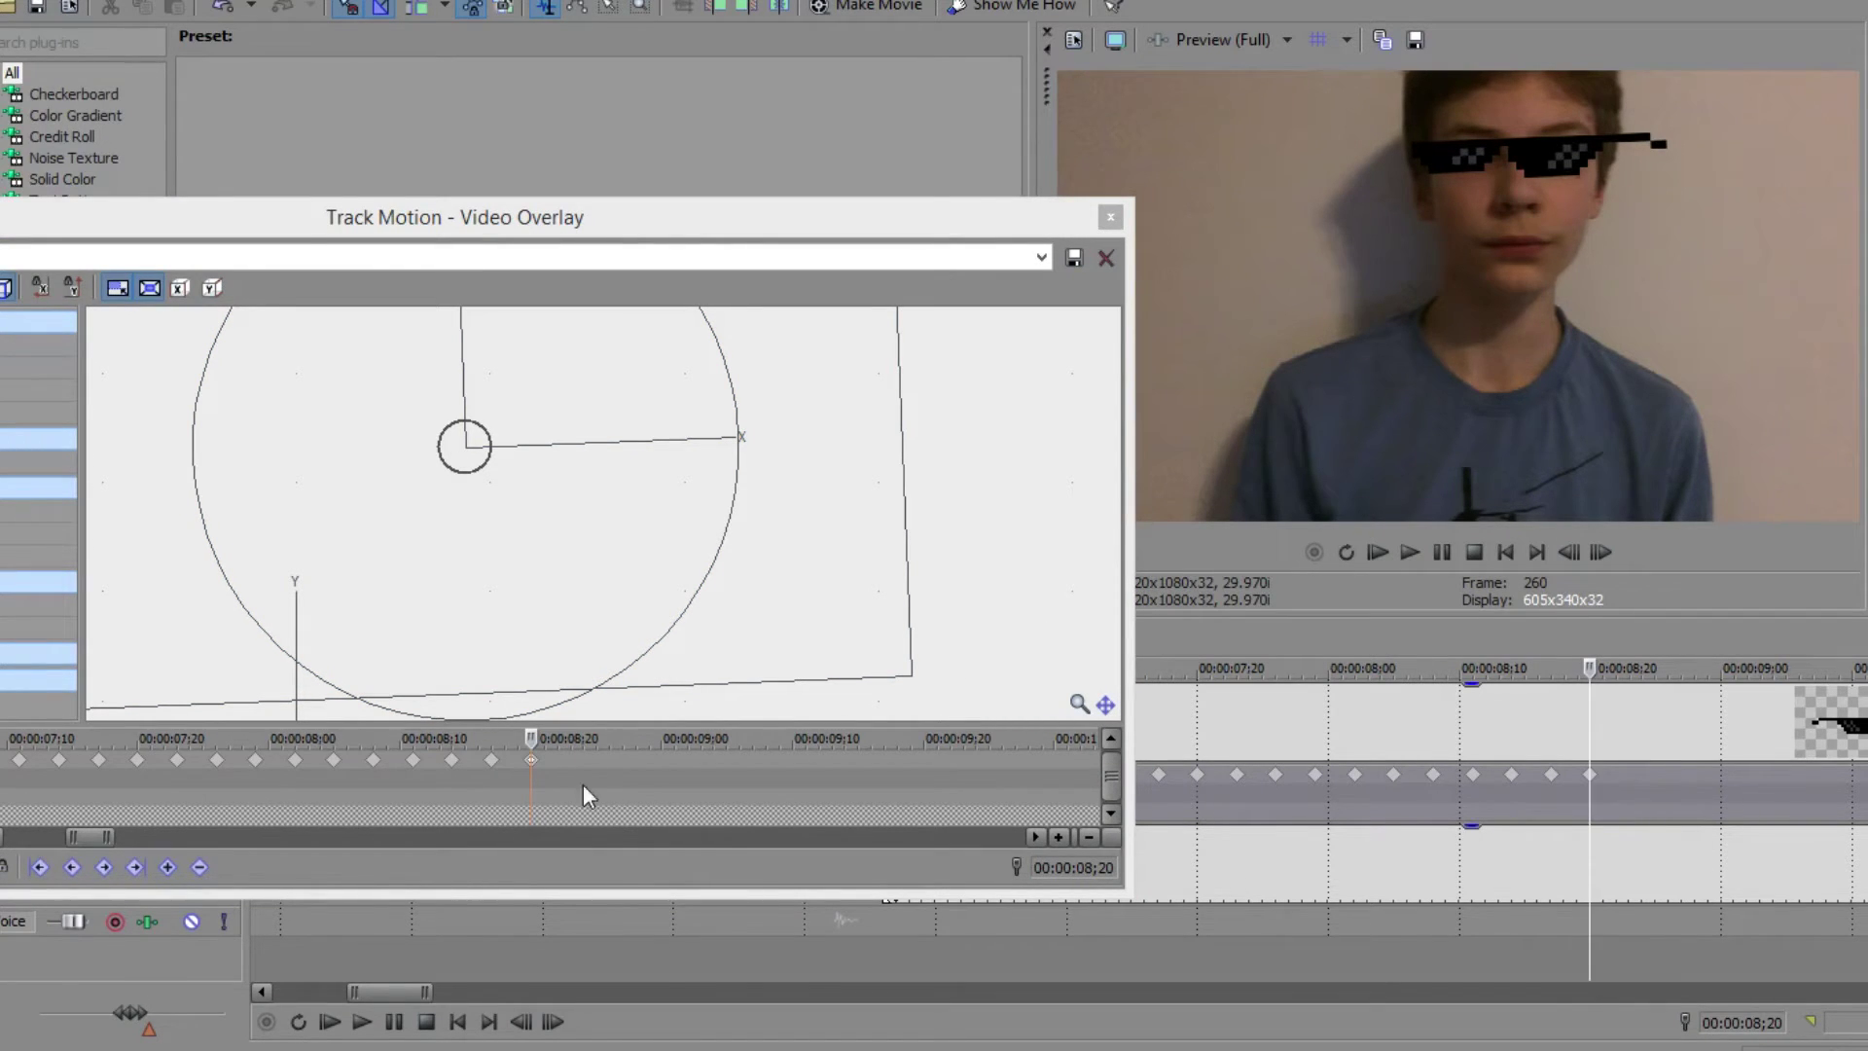
# - Add a position keyframe at 00:00:08;23 and move the sunglasses right until they cover the eyes
pyautogui.doubleClick(570, 760)
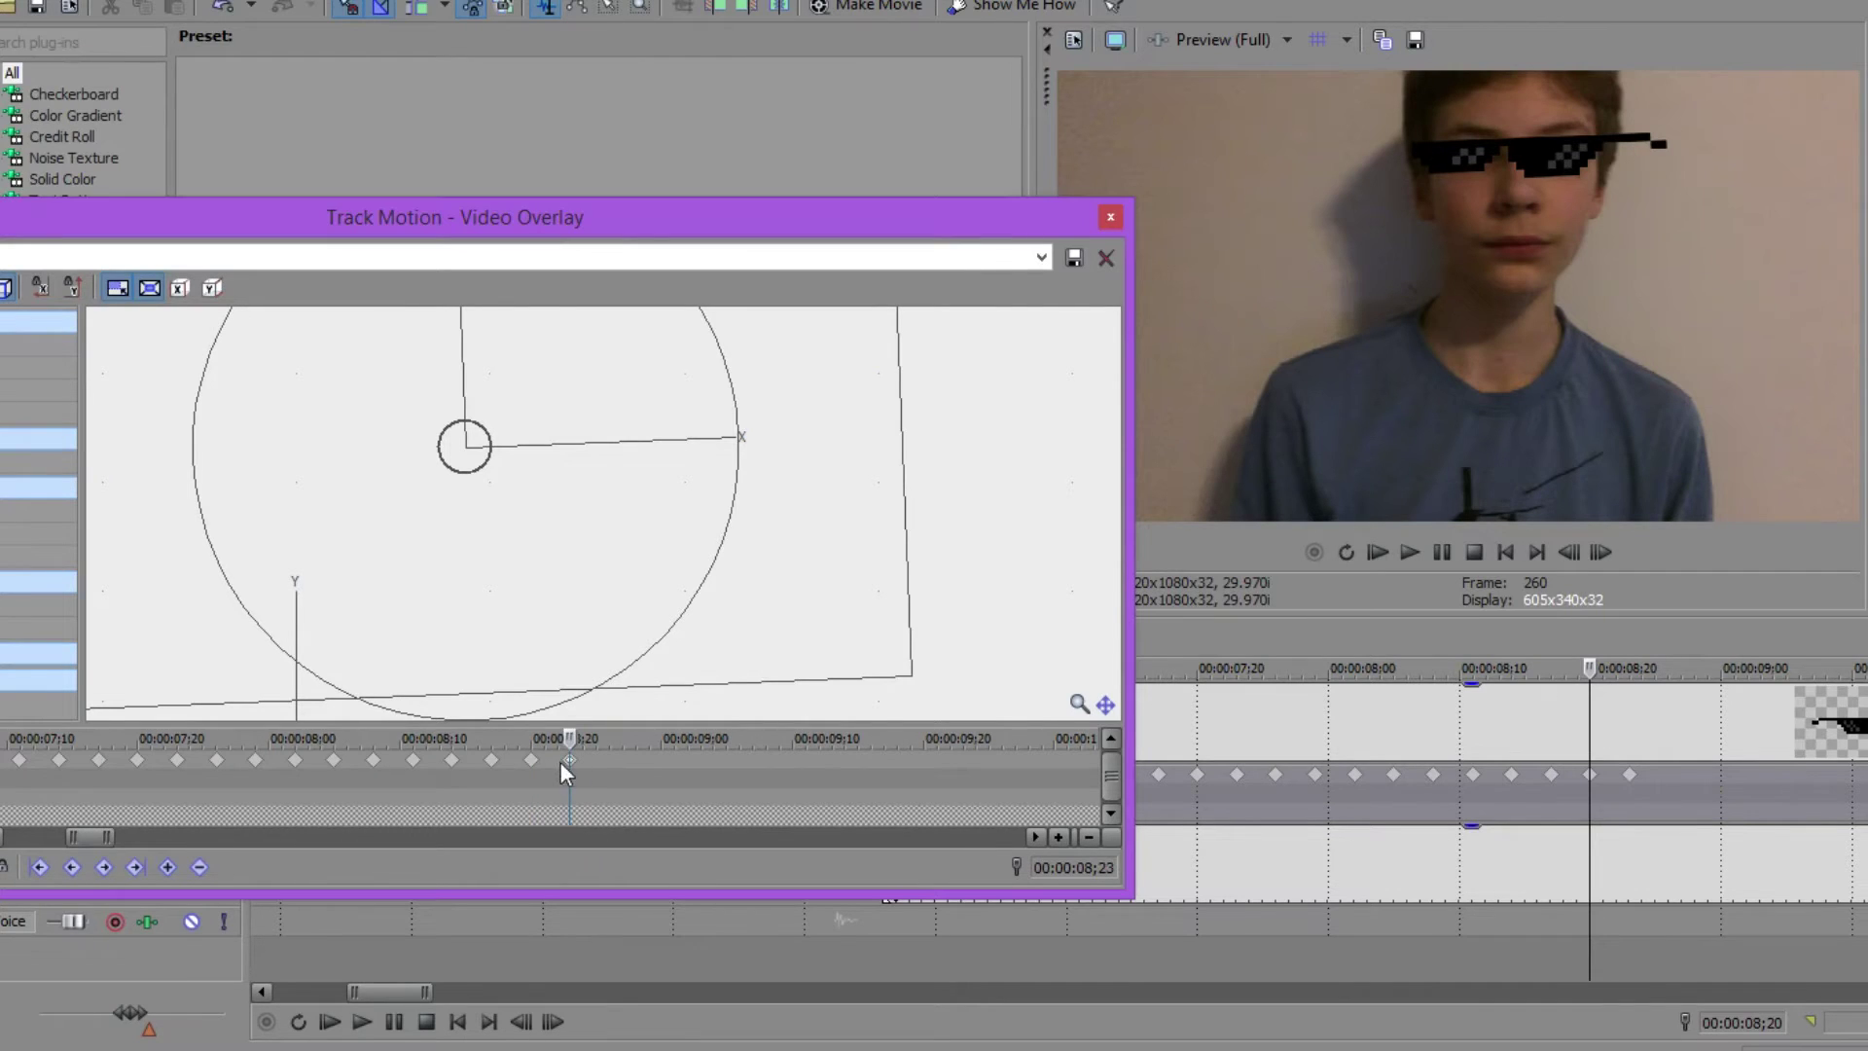
pyautogui.press('Left')
pyautogui.press('Left')
pyautogui.click(1631, 778)
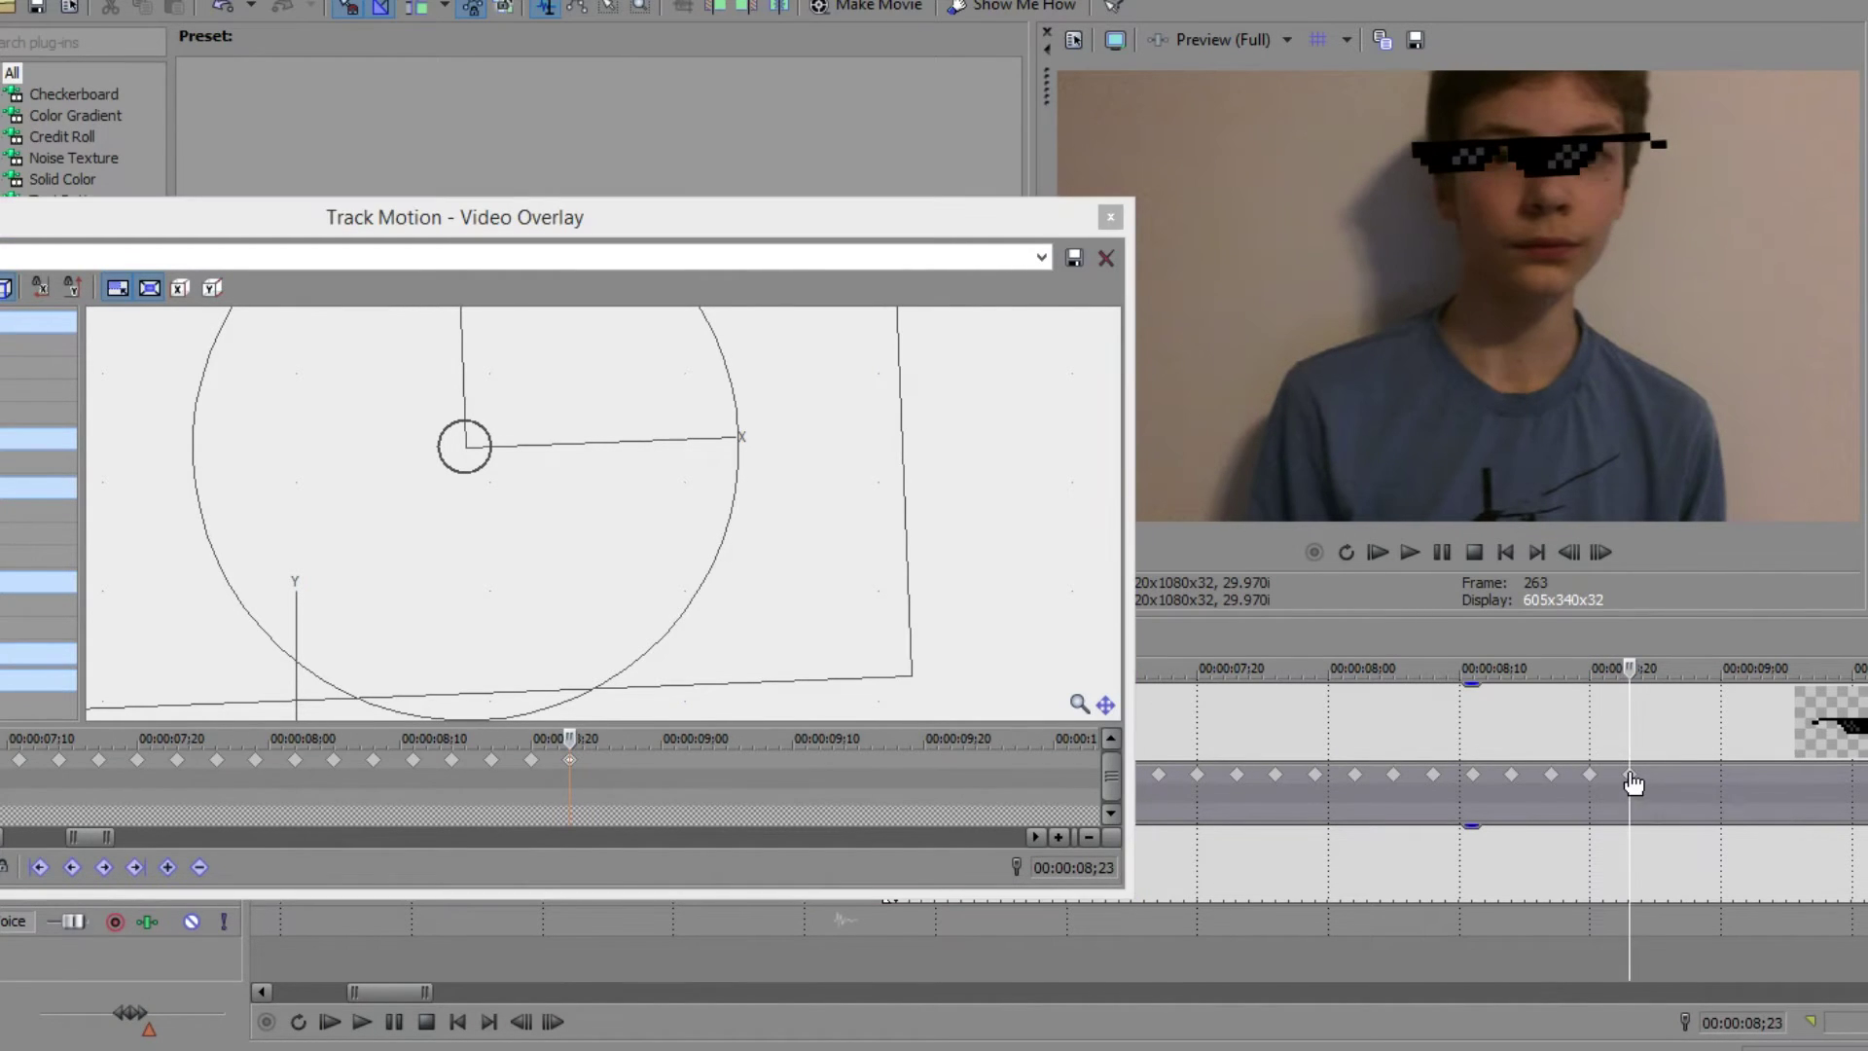
pyautogui.click(1593, 775)
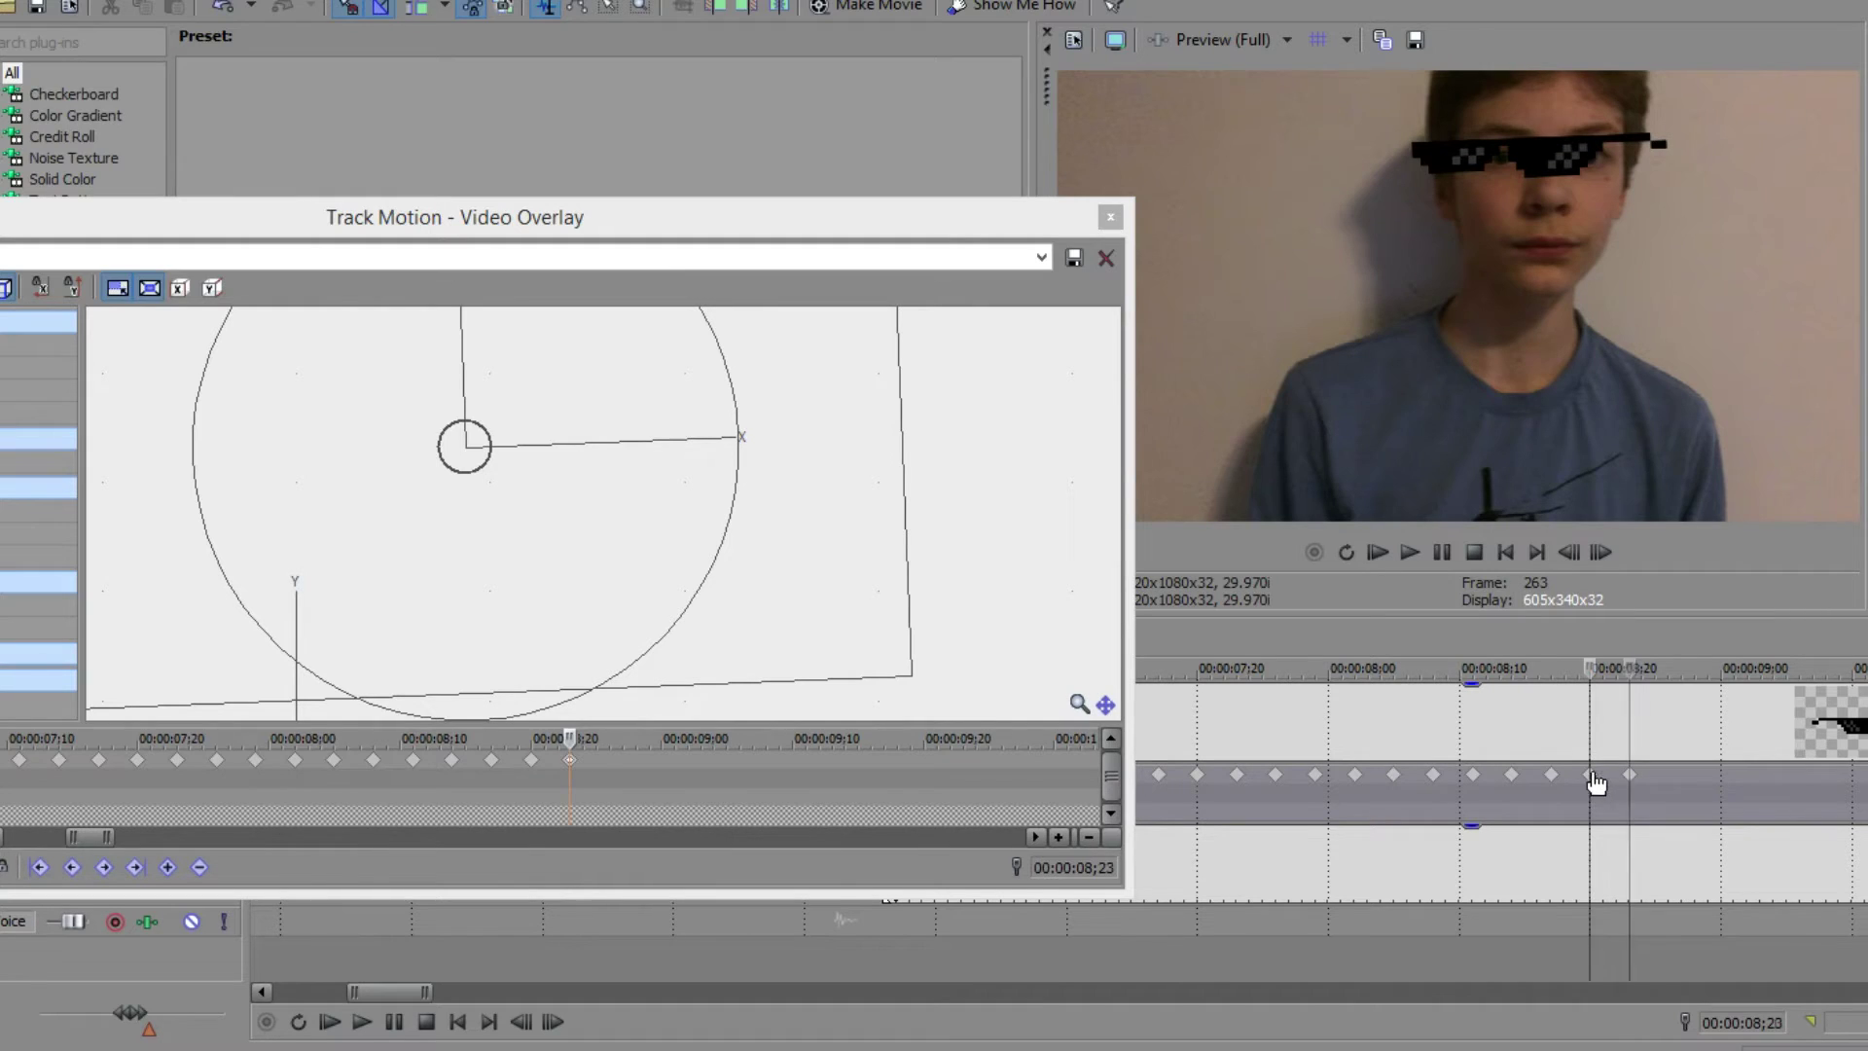
pyautogui.click(572, 768)
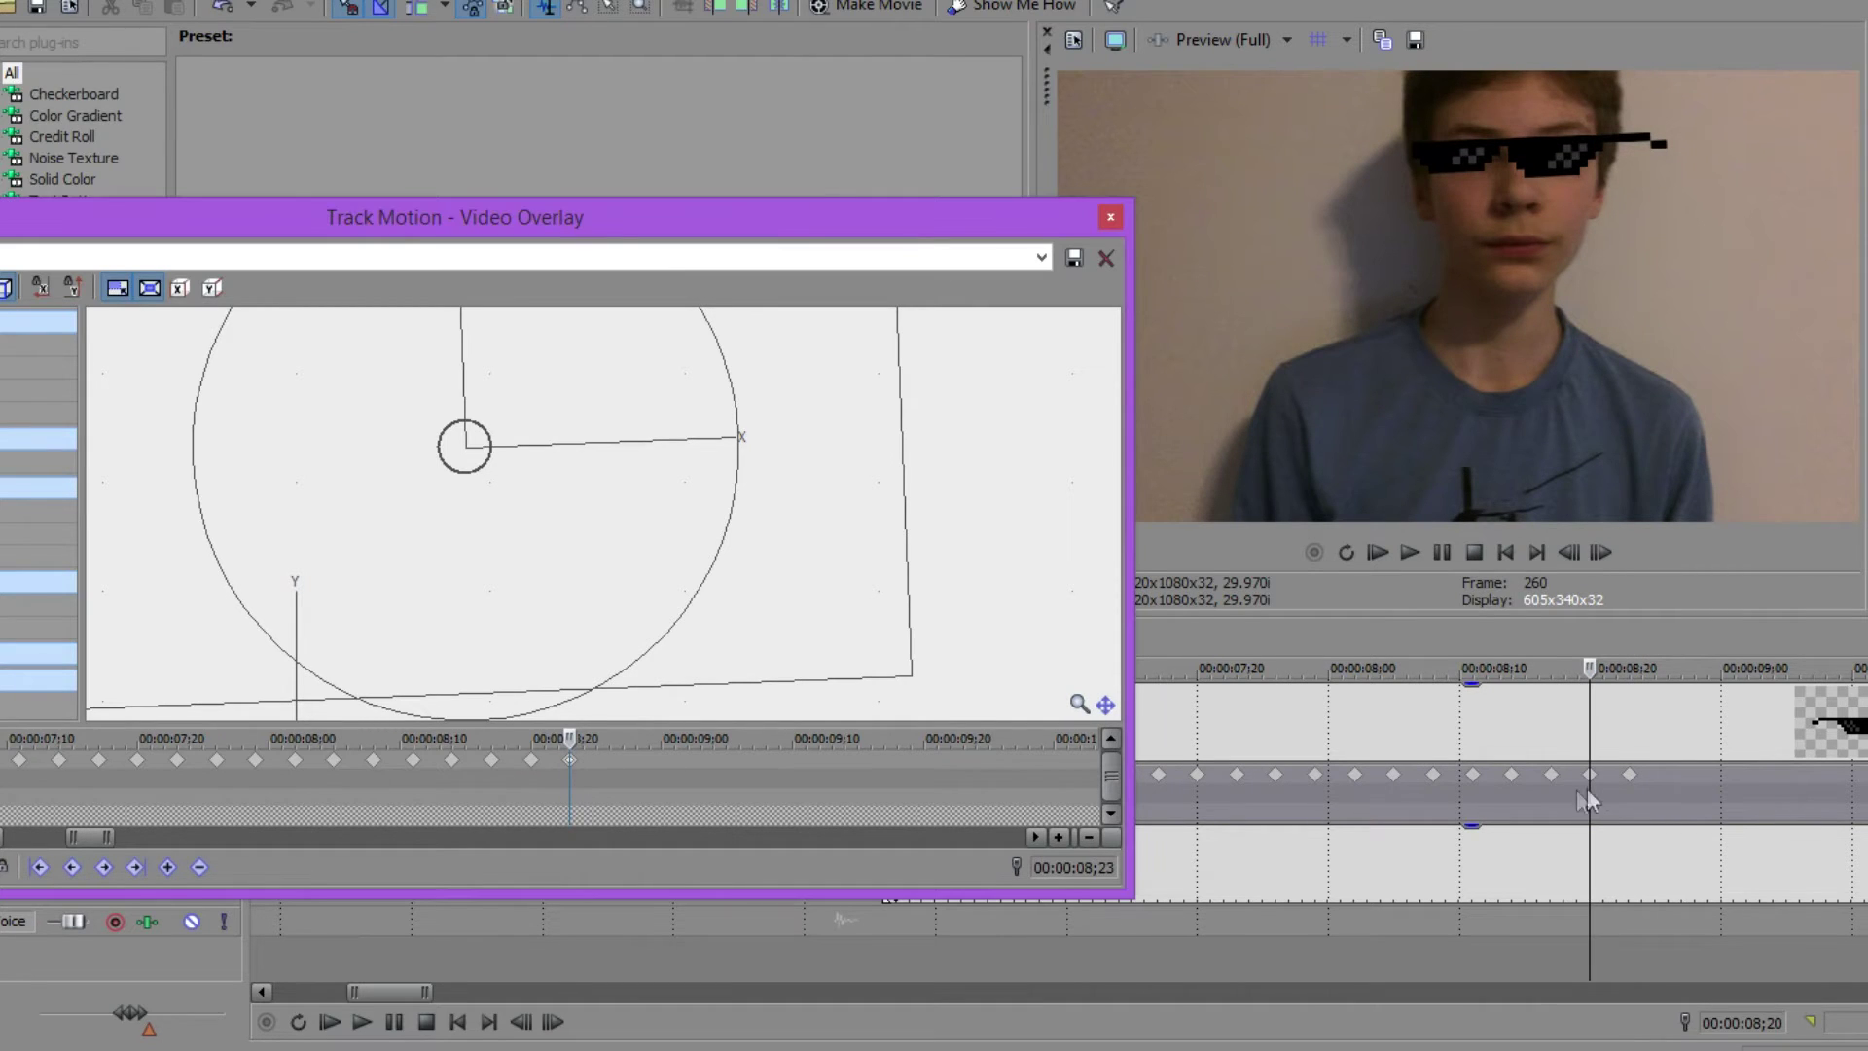
pyautogui.moveTo(794, 590); pyautogui.dragTo(834, 596)
pyautogui.click(1630, 776)
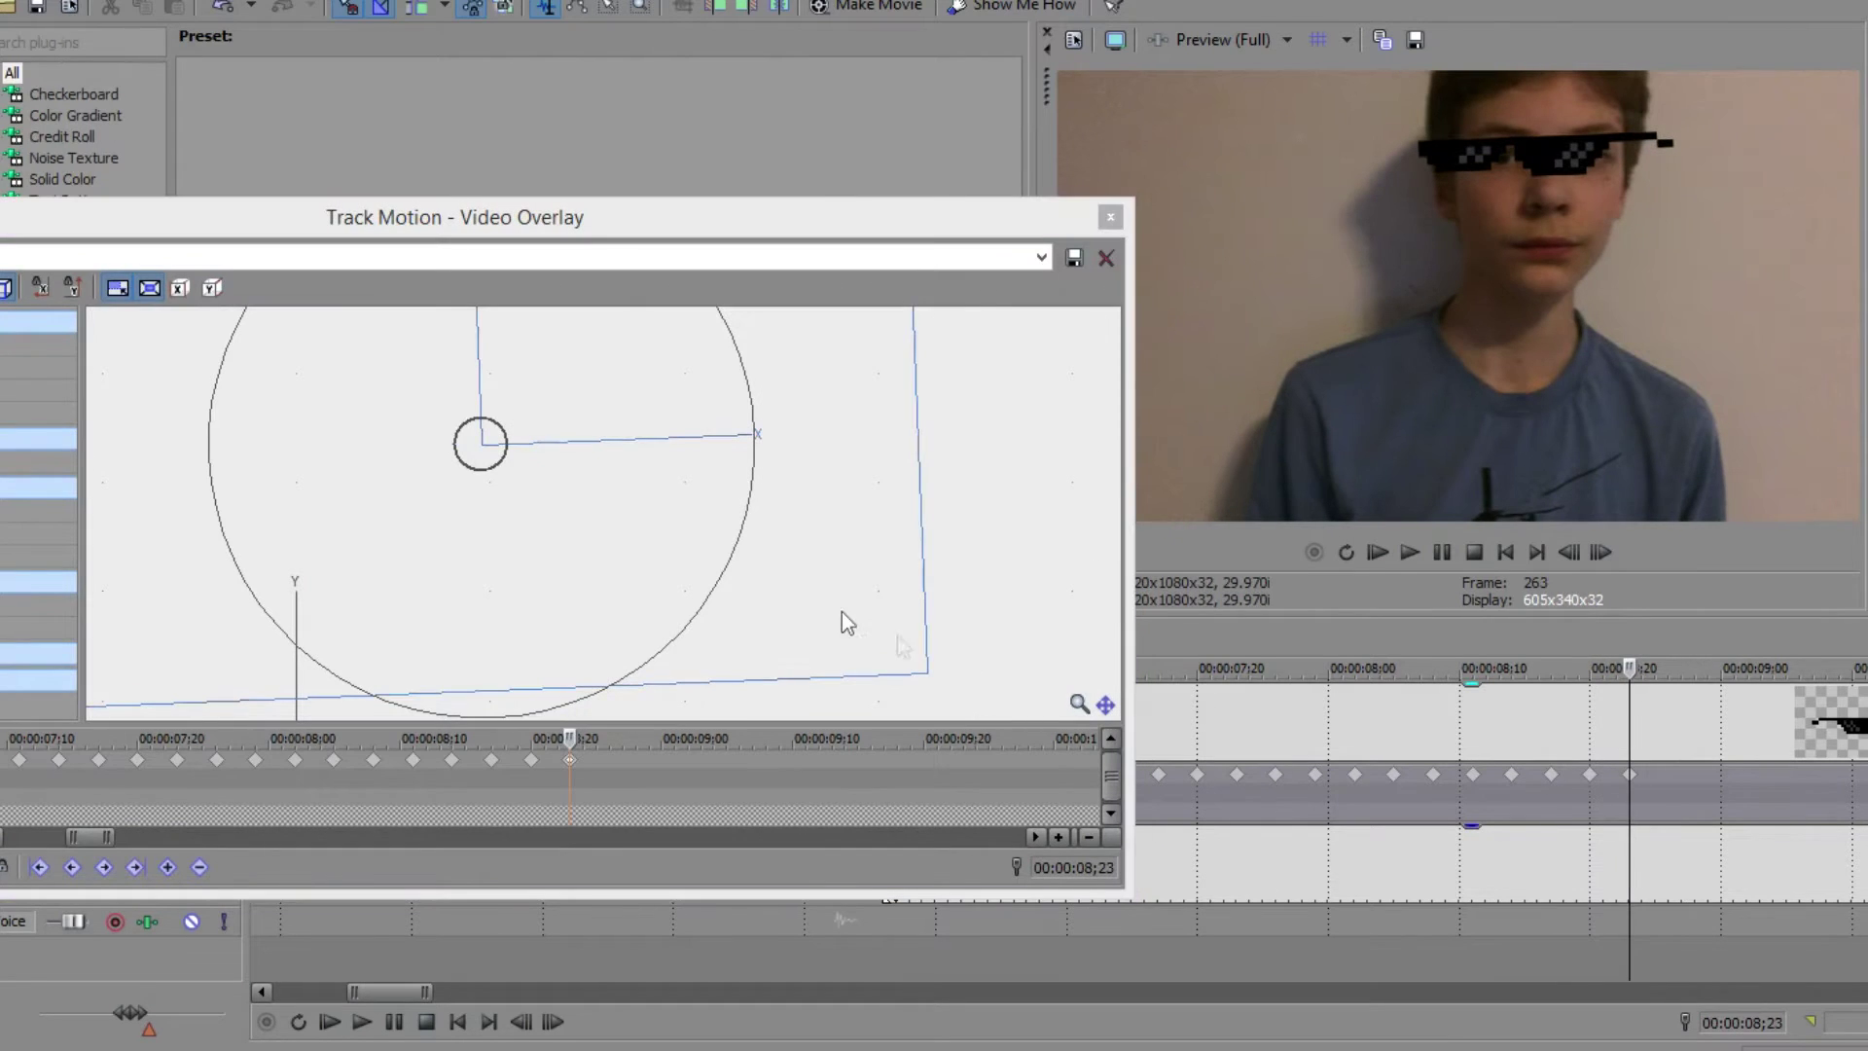
pyautogui.moveTo(794, 616); pyautogui.dragTo(840, 621)
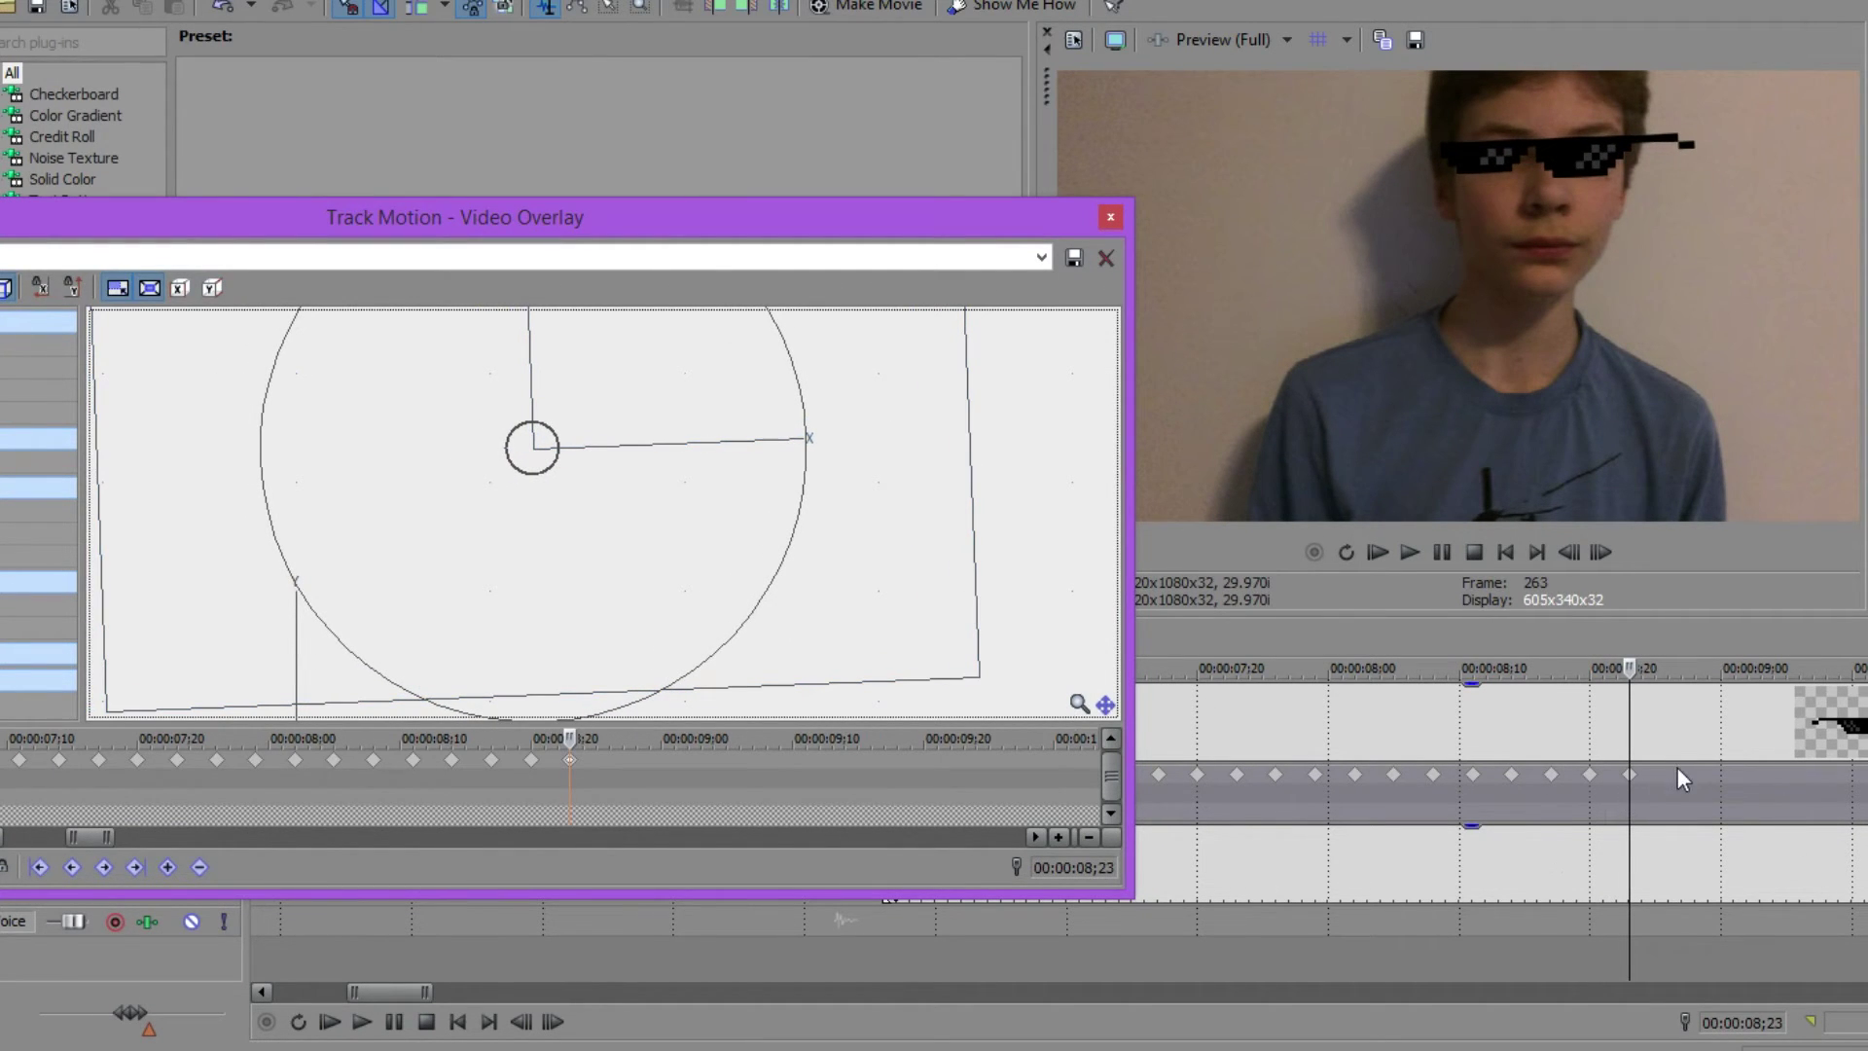
pyautogui.moveTo(841, 587); pyautogui.dragTo(856, 587)
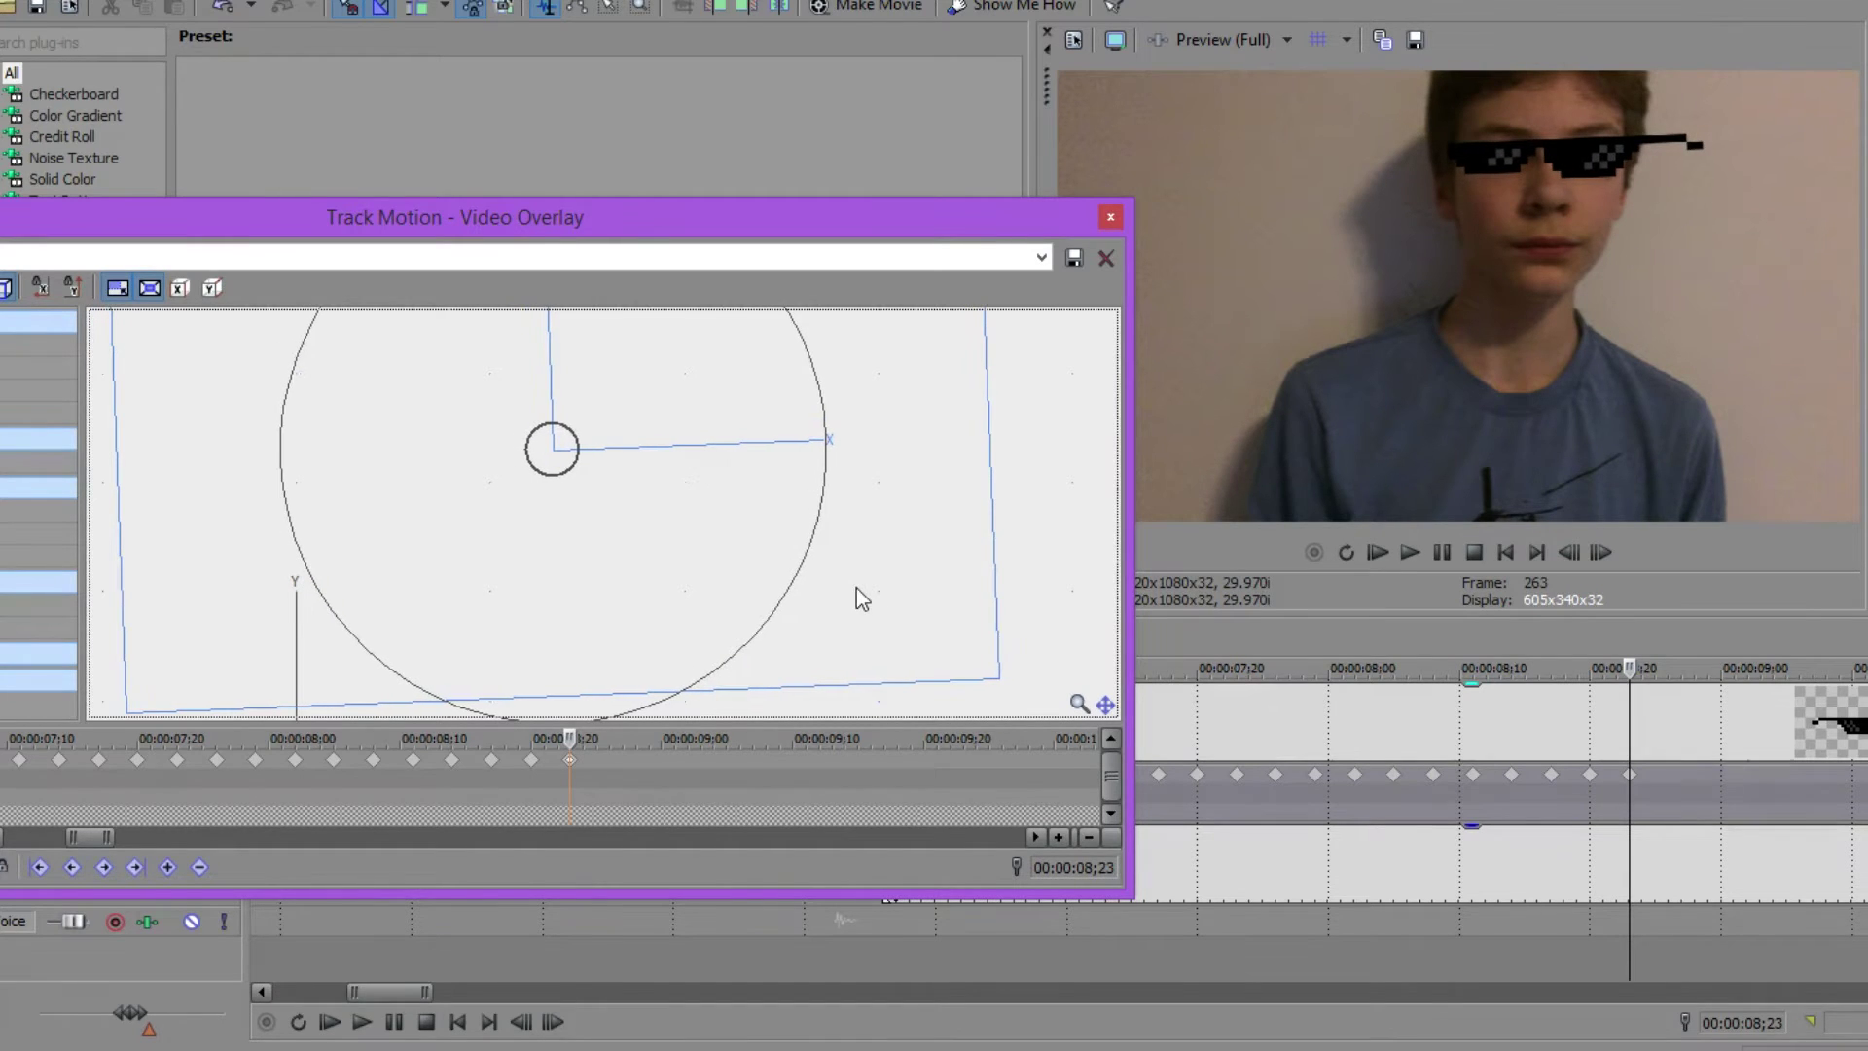
# - Add a position keyframe at 00:00:08;26 and select it for editing in Track Motion
pyautogui.doubleClick(1669, 776)
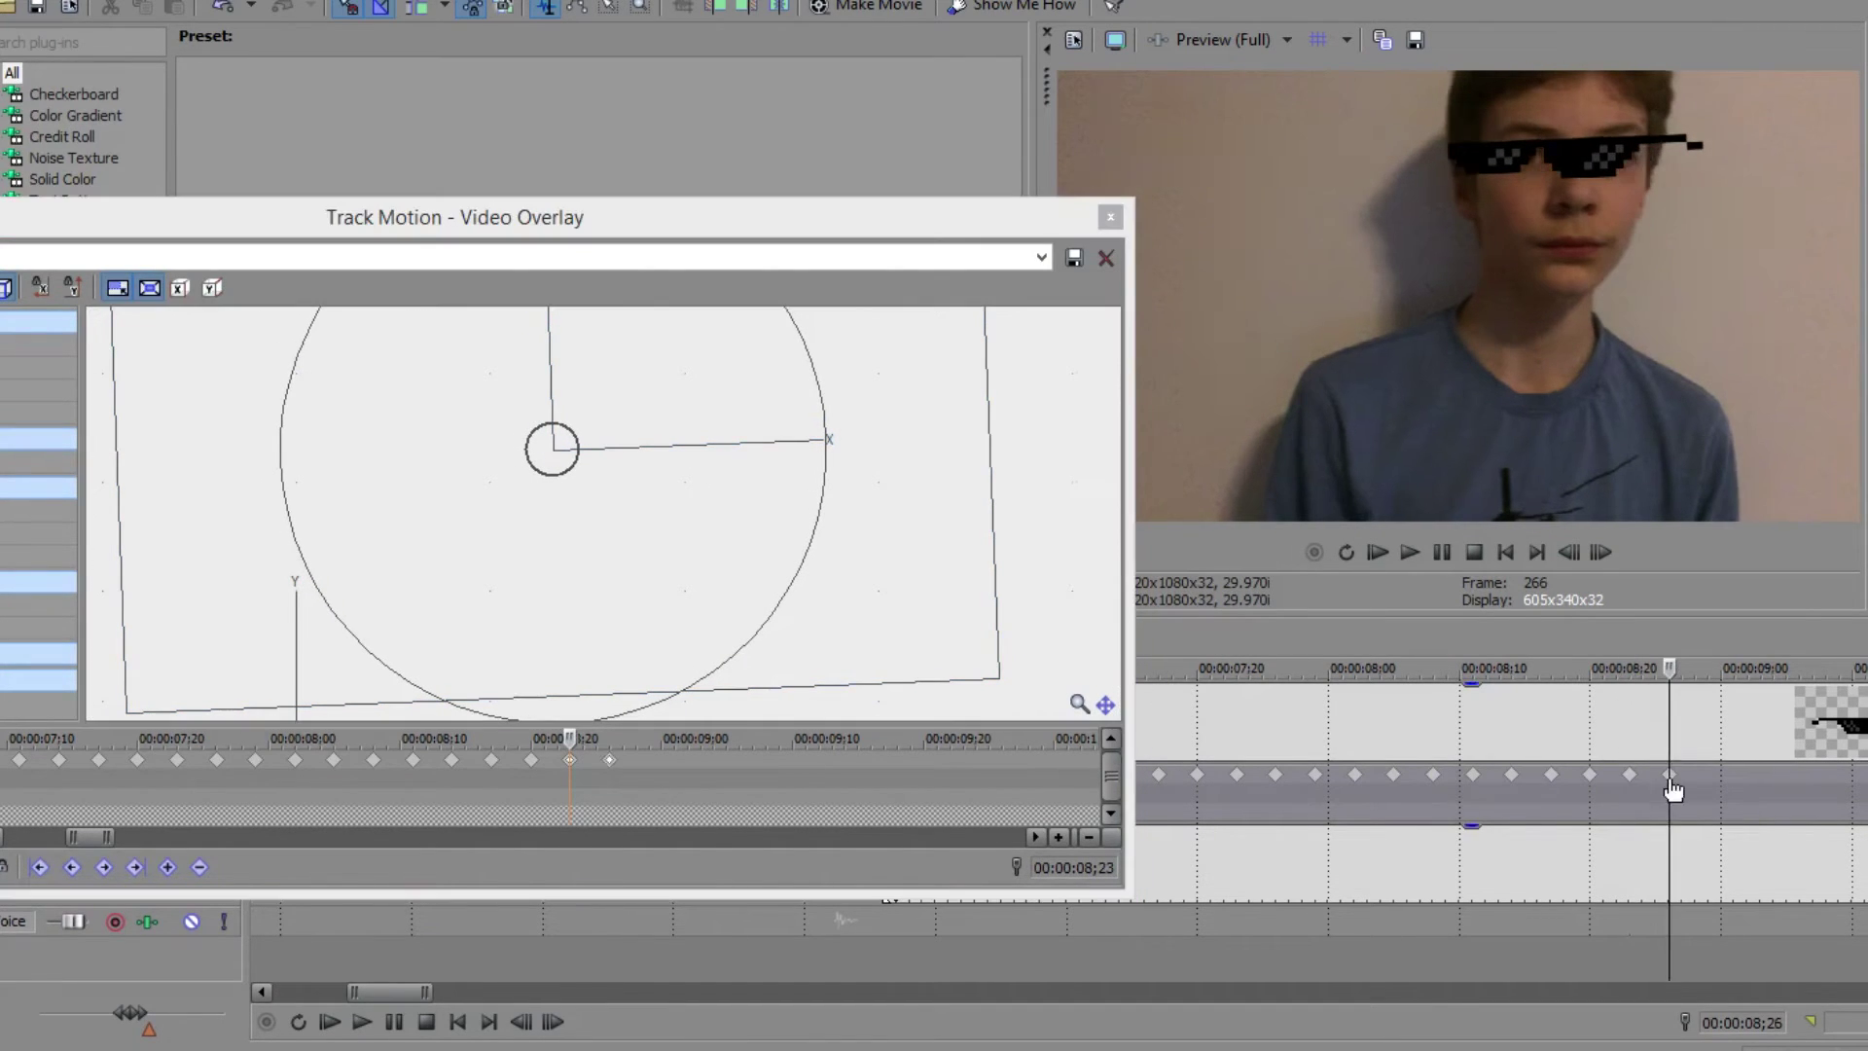
pyautogui.click(610, 759)
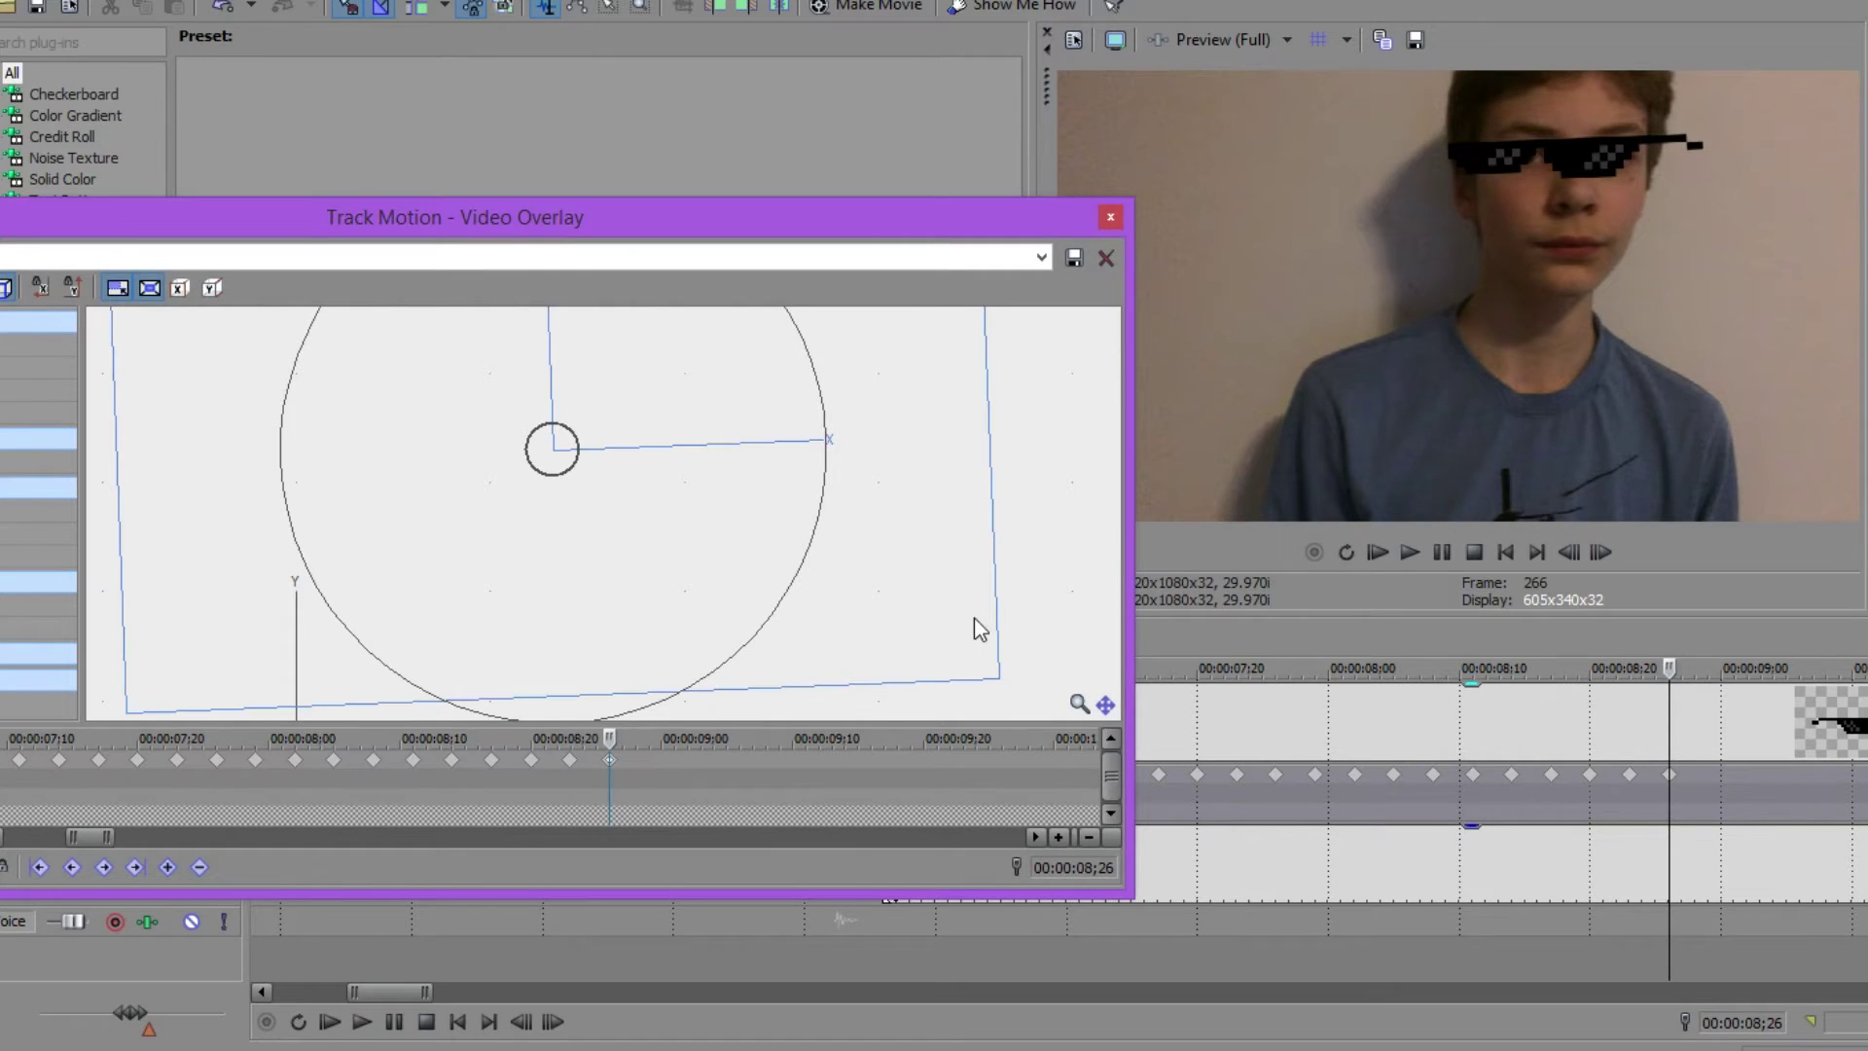
pyautogui.scroll(-2, 1068, 597)
pyautogui.moveTo(978, 588); pyautogui.dragTo(1016, 531)
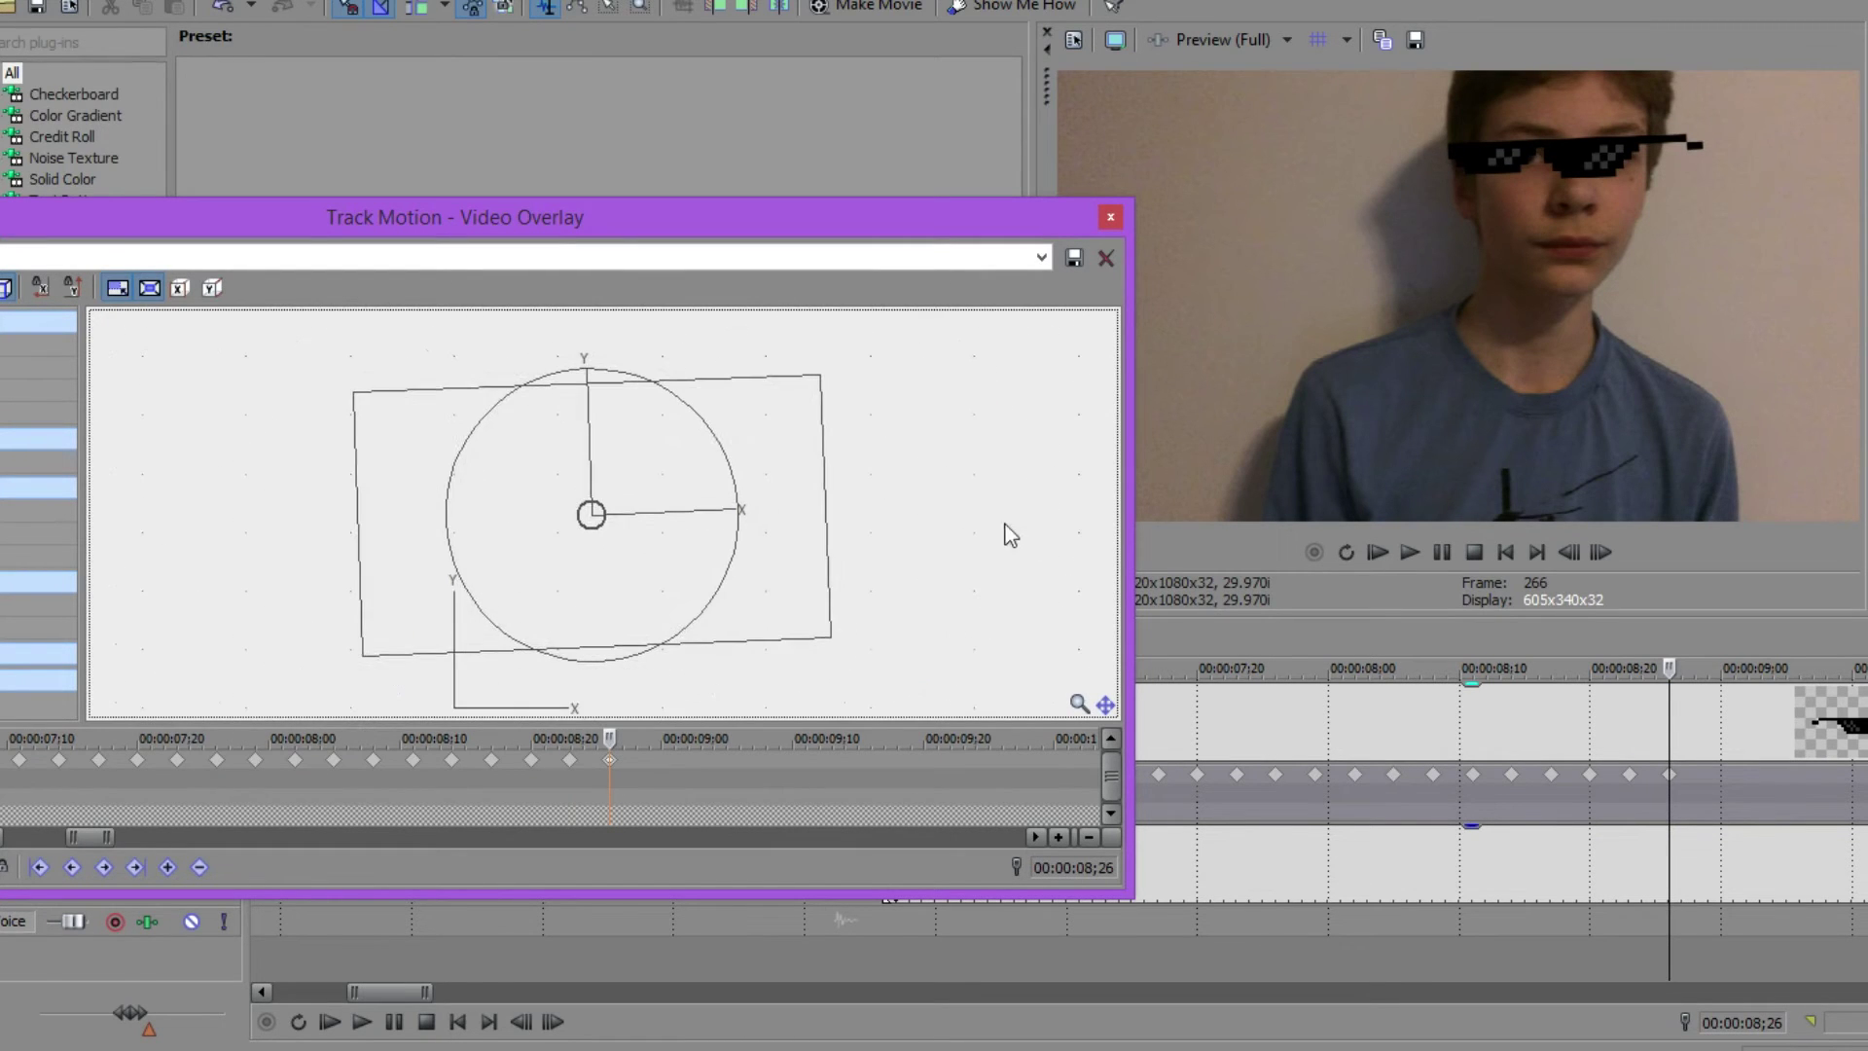
# - Try enlarging the sunglasses at the 00:00:08;26 keyframe and undo the resize
pyautogui.moveTo(832, 639); pyautogui.dragTo(946, 697)
pyautogui.click(1406, 724)
pyautogui.click(1439, 557)
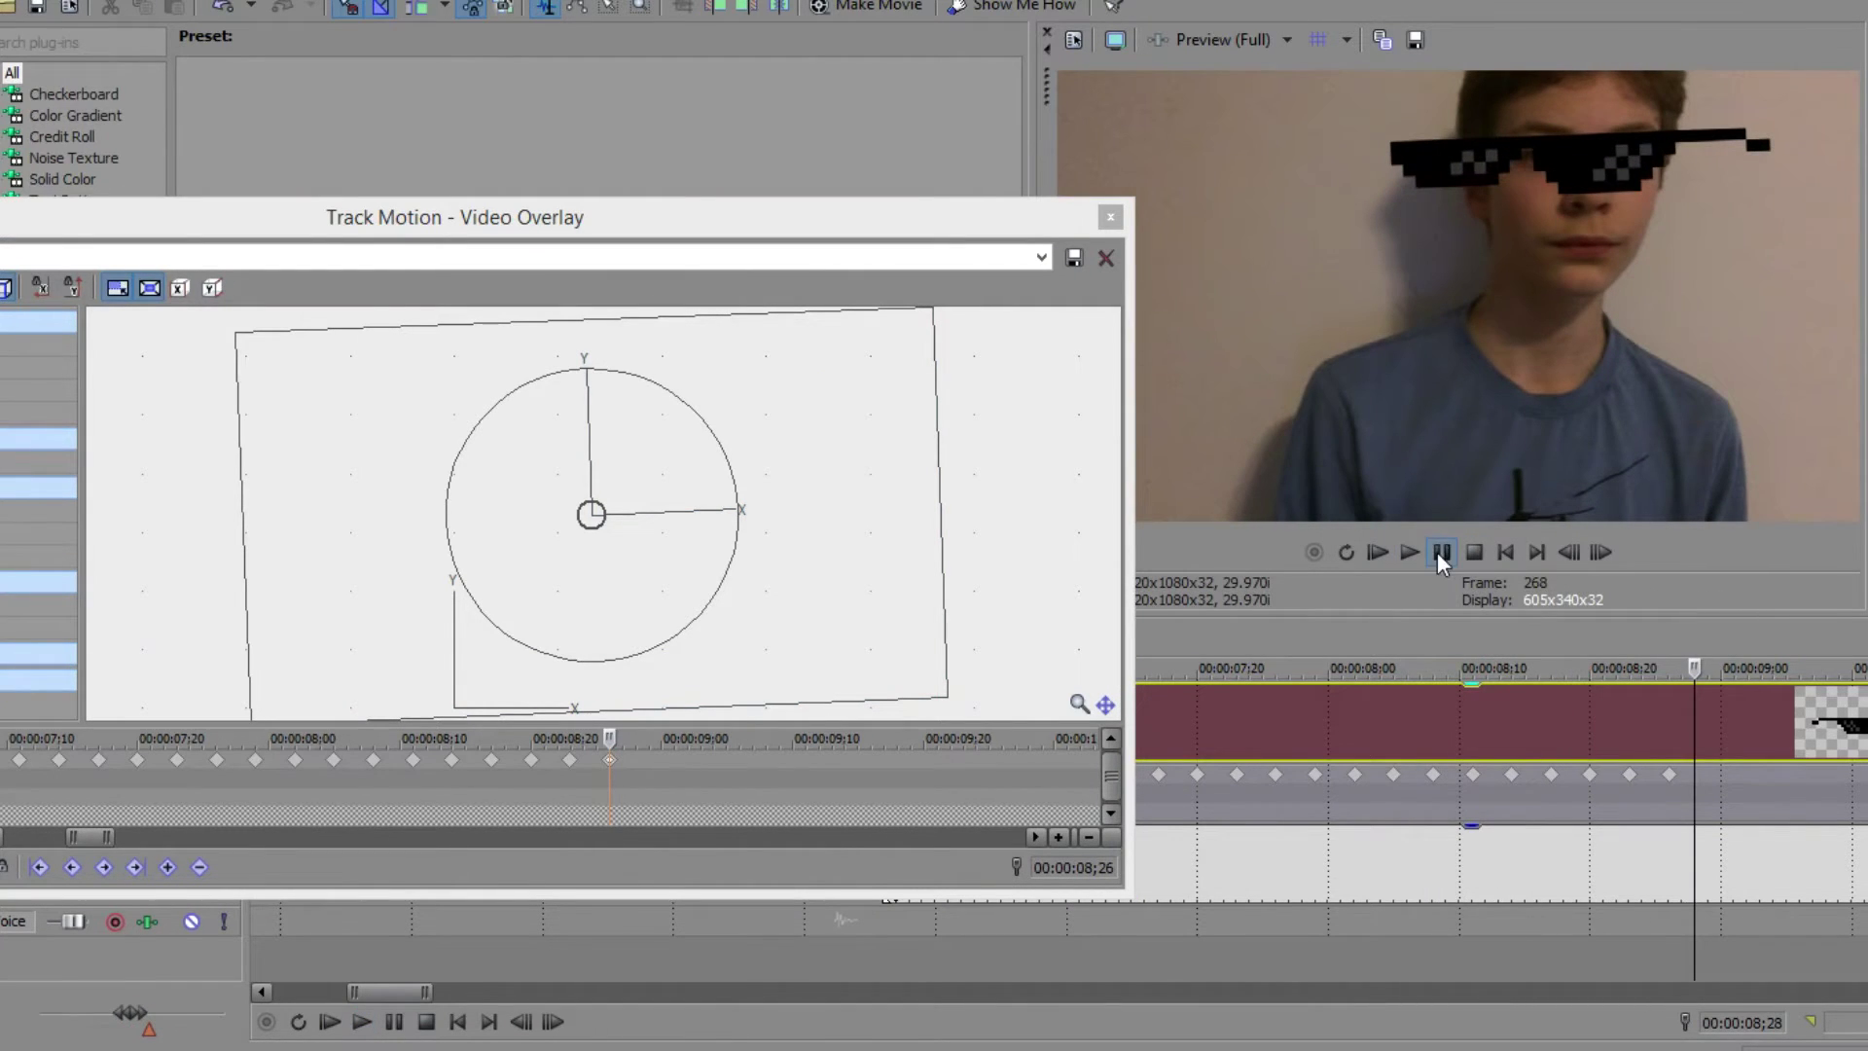
pyautogui.click(1669, 775)
pyautogui.click(965, 650)
pyautogui.hotkey('ctrl', 'z')
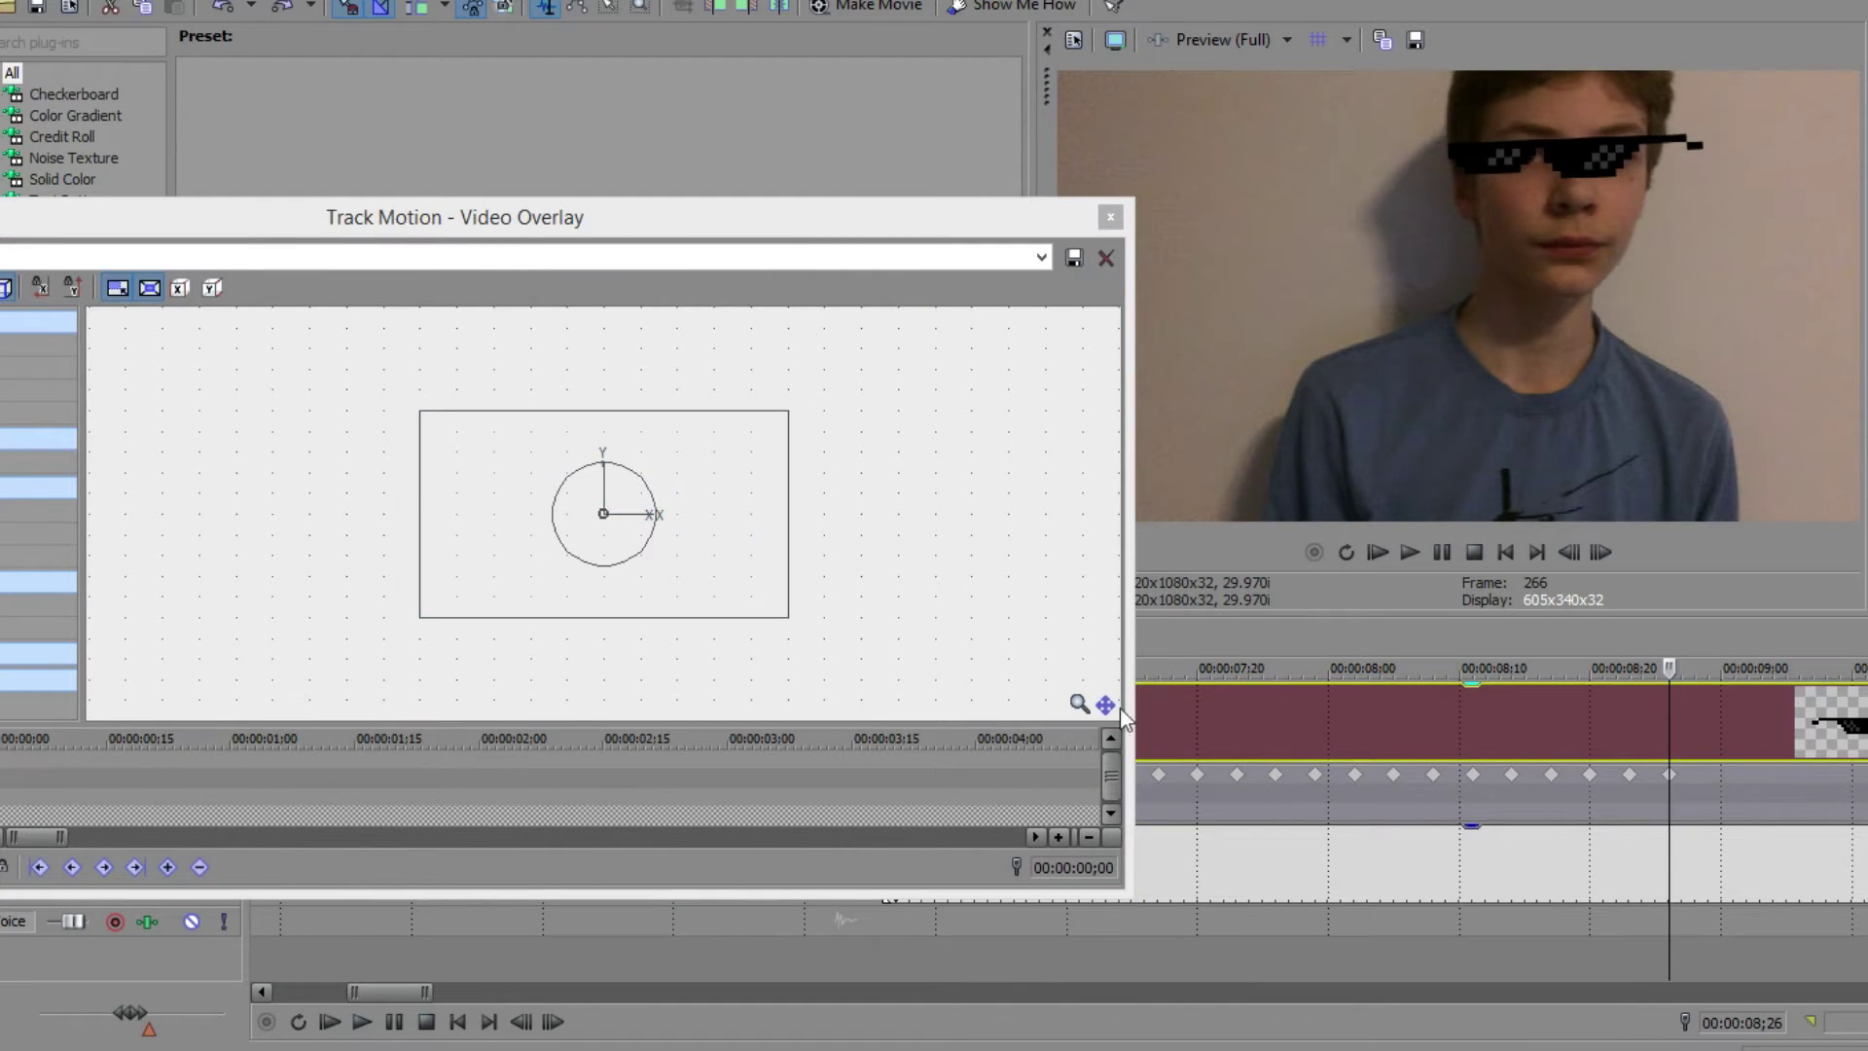
# - Reselect the 00:00:08;26 keyframe and move the sunglasses right to follow the head
pyautogui.click(463, 819)
pyautogui.scroll(-10, 492, 788)
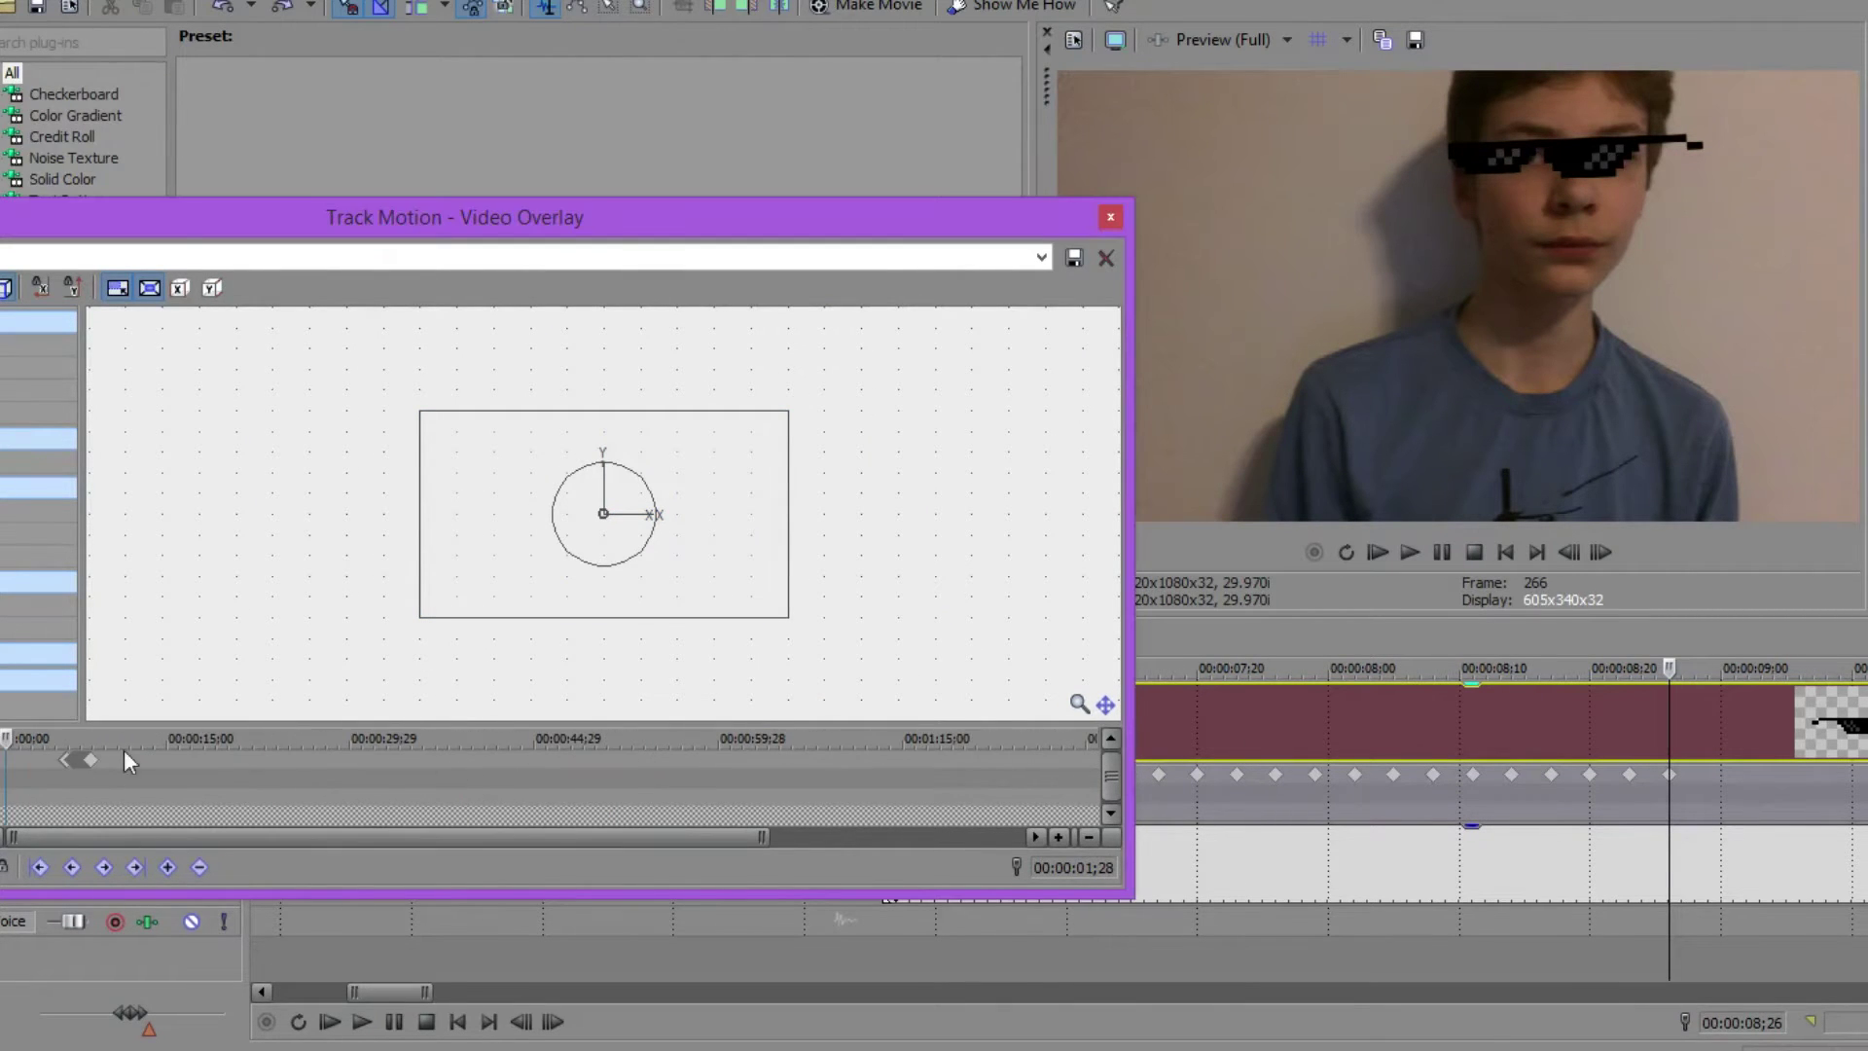
pyautogui.click(100, 760)
pyautogui.scroll(10, 289, 802)
pyautogui.scroll(3, 289, 802)
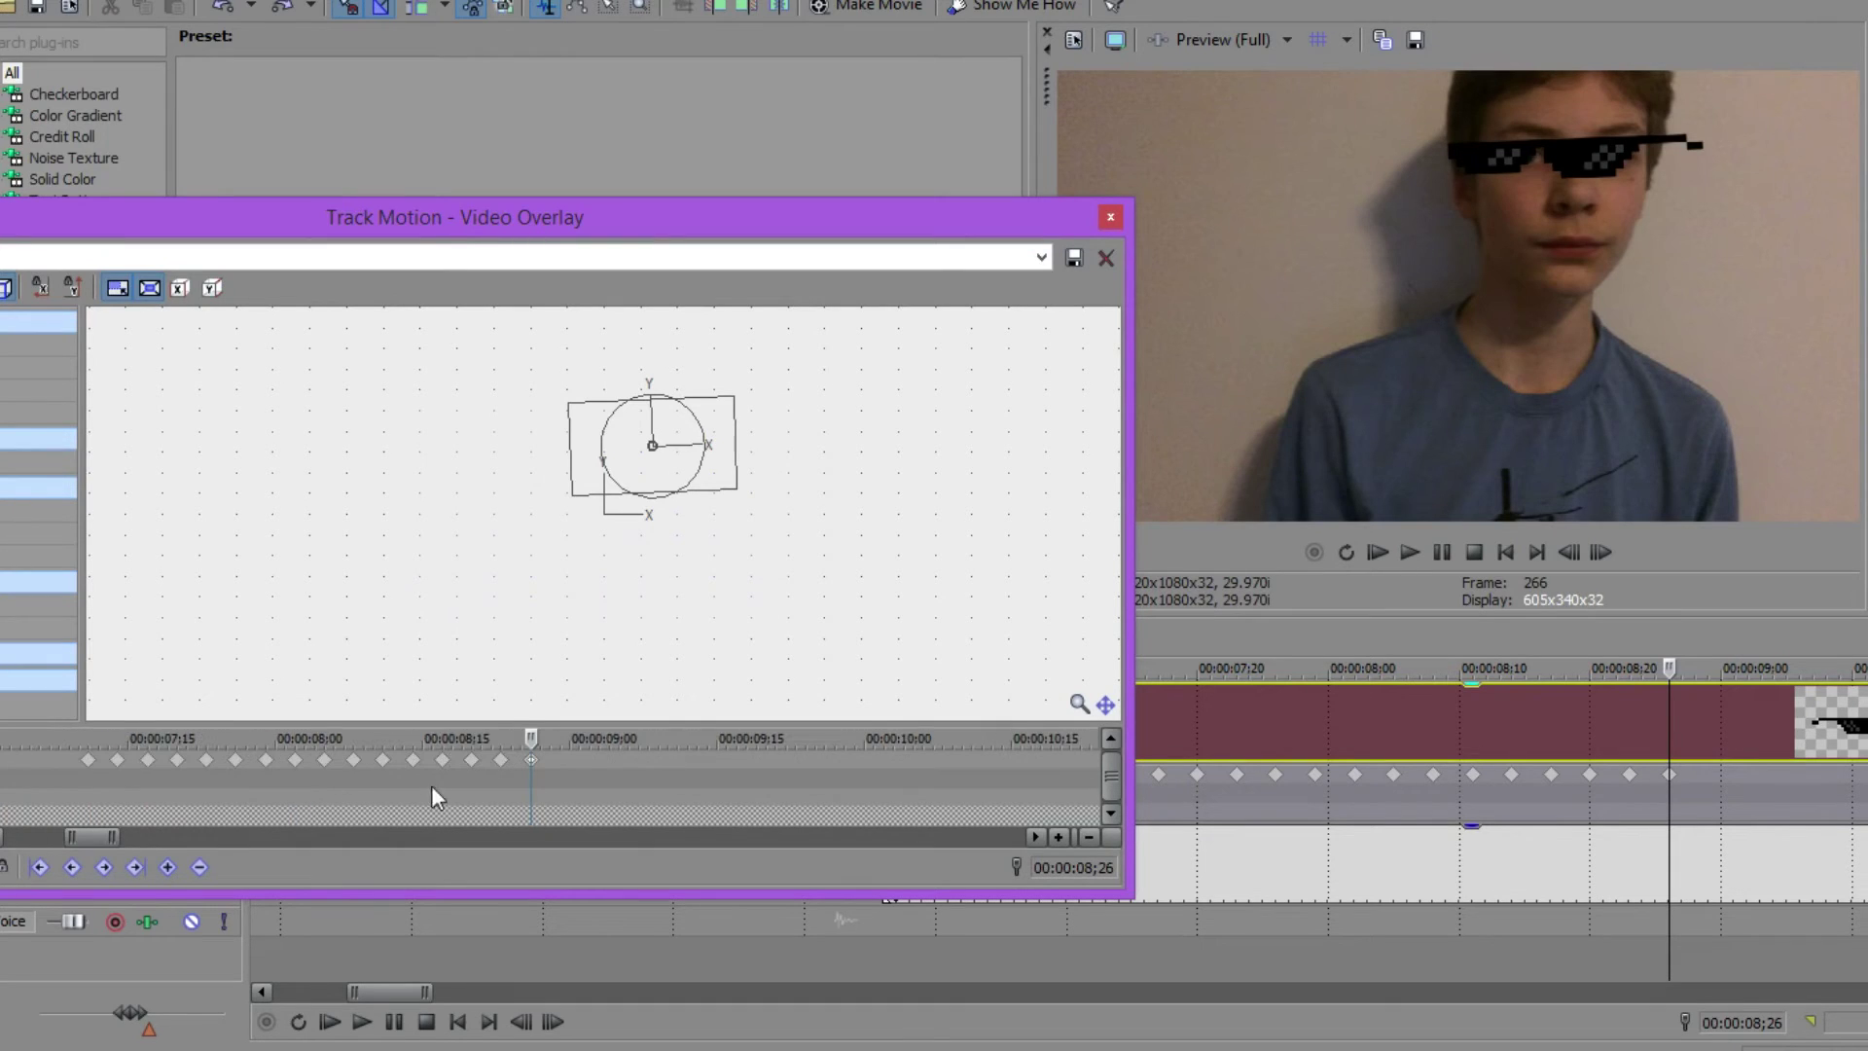
pyautogui.click(1667, 776)
pyautogui.click(491, 759)
pyautogui.click(532, 760)
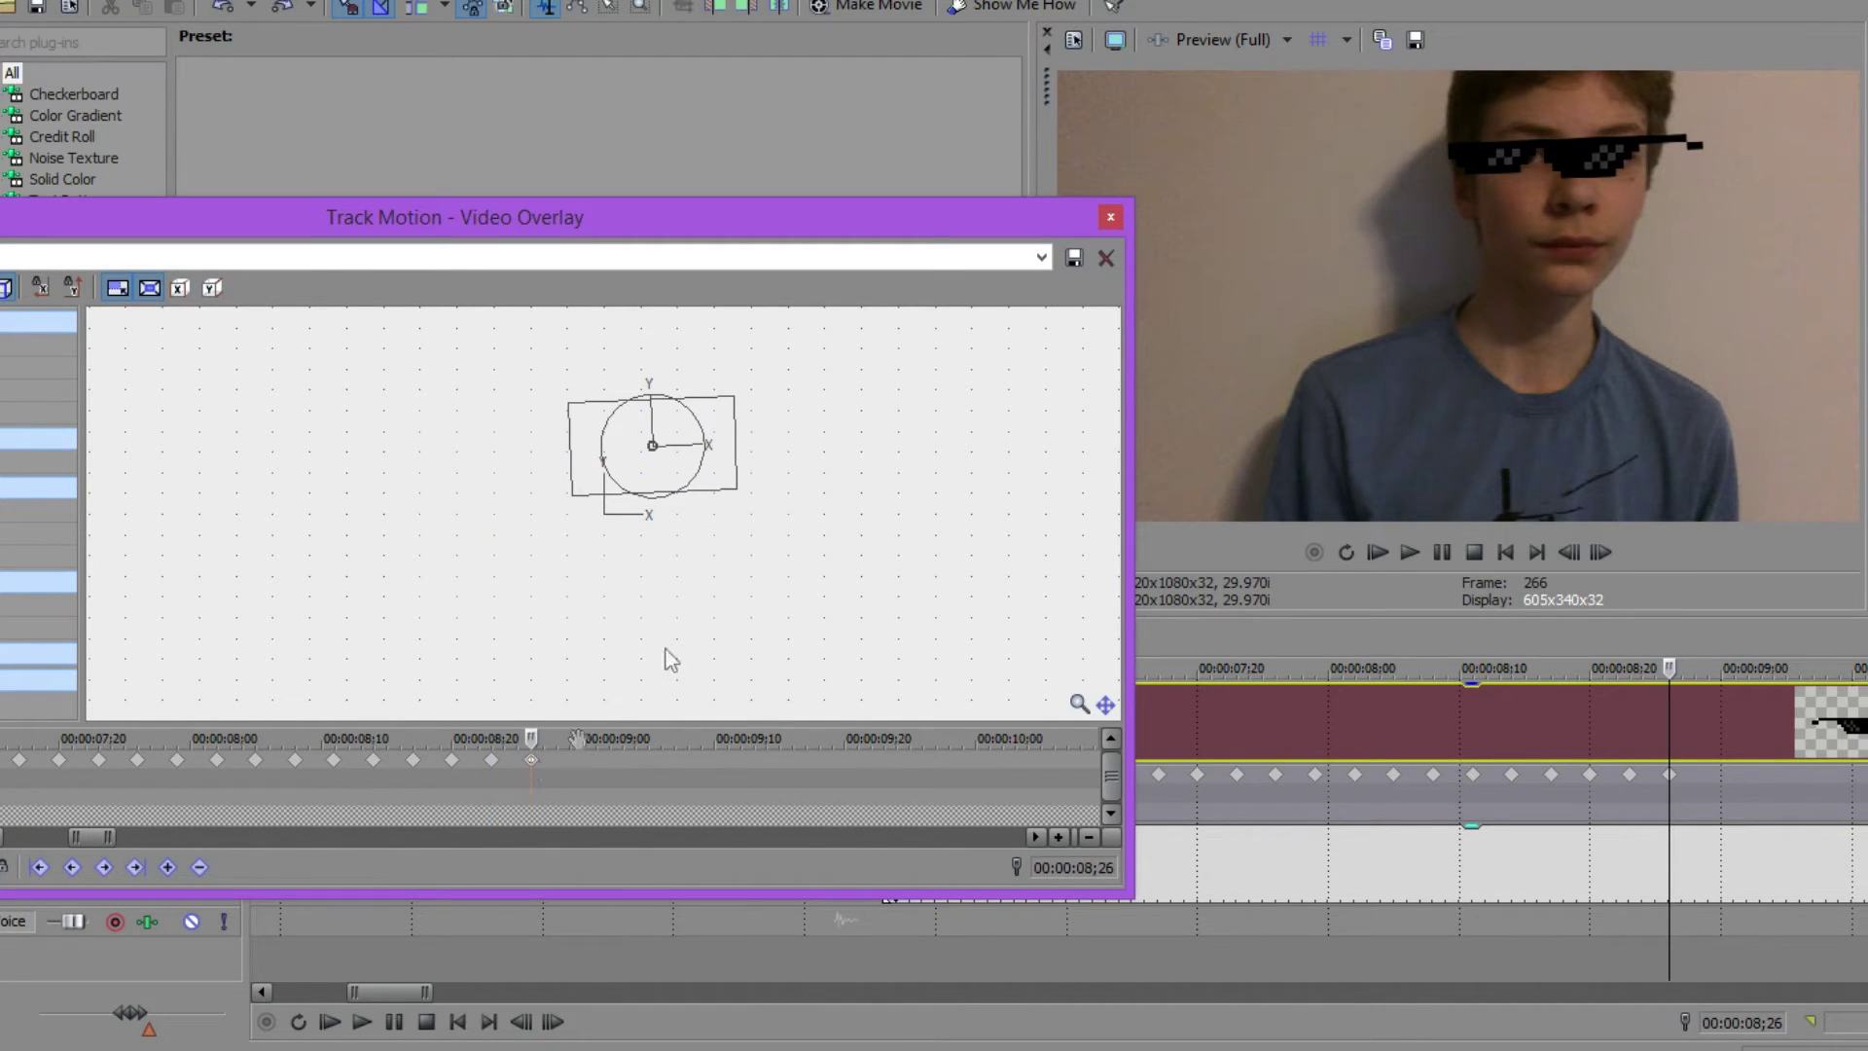
pyautogui.click(1630, 775)
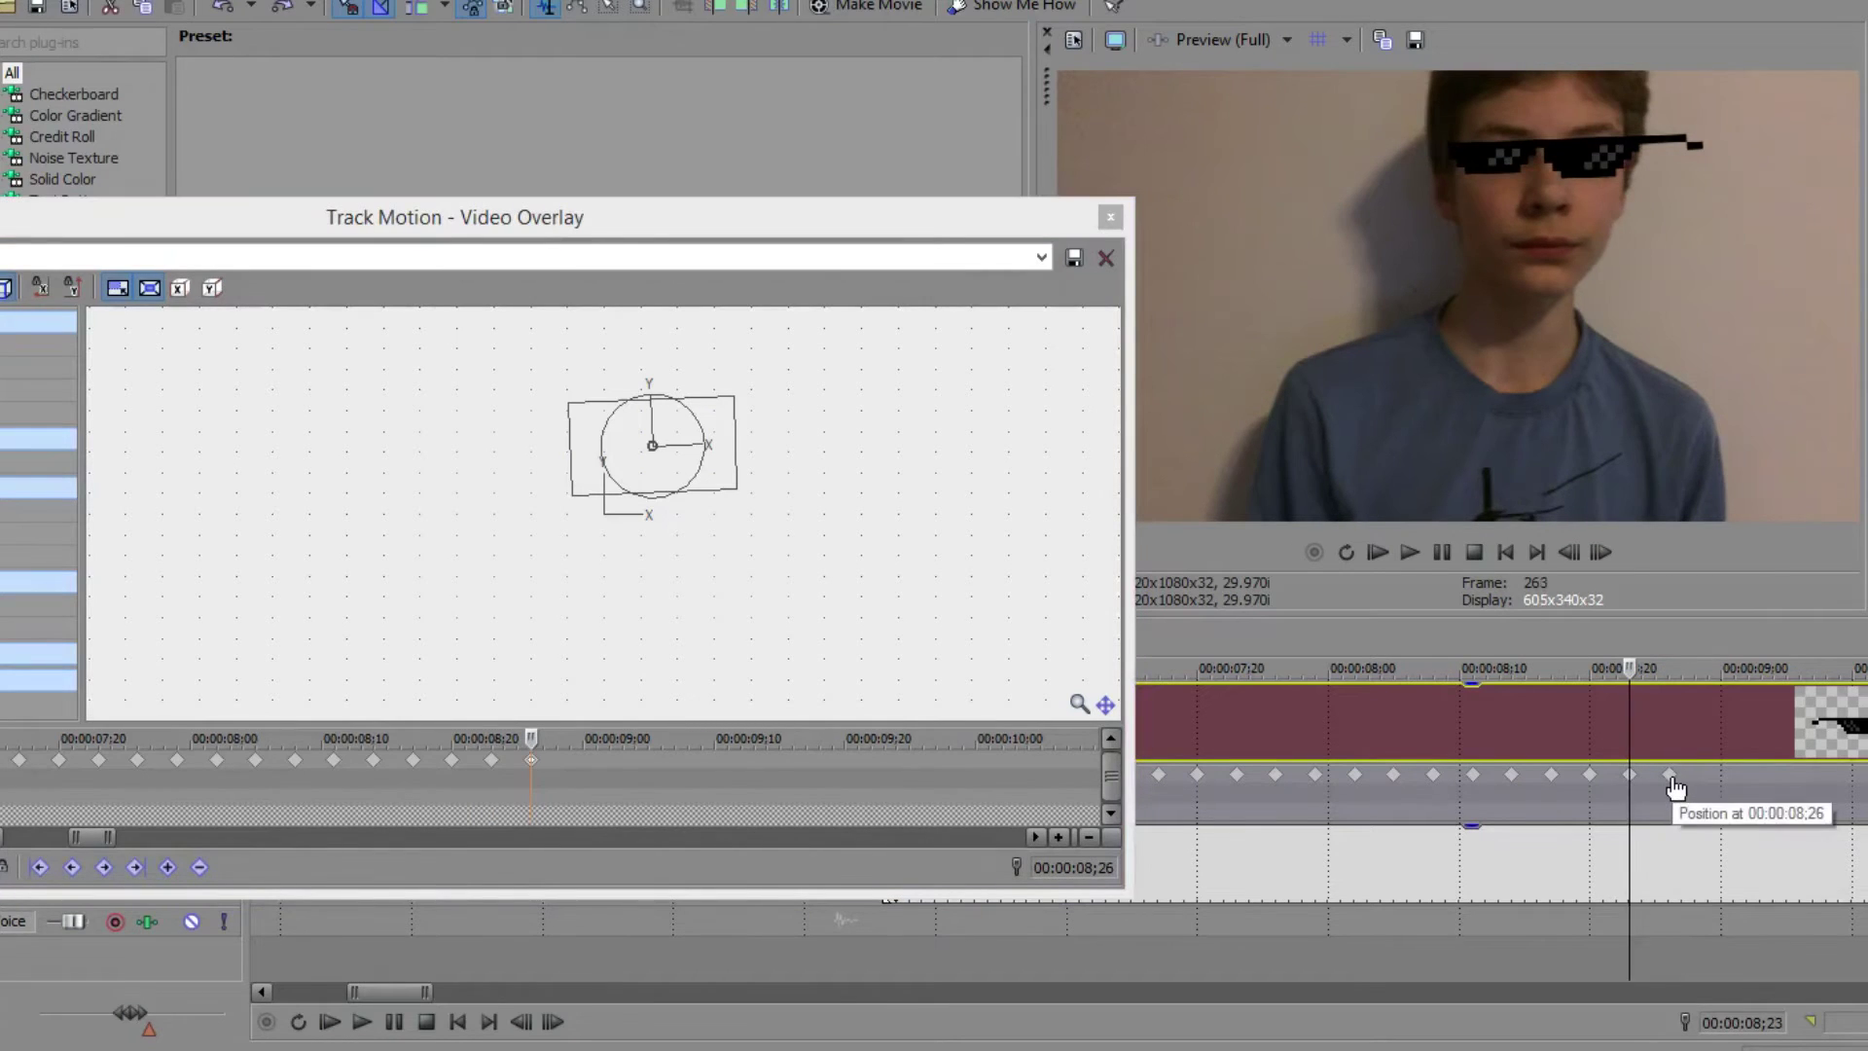
pyautogui.click(1670, 779)
pyautogui.click(899, 535)
pyautogui.scroll(6, 798, 548)
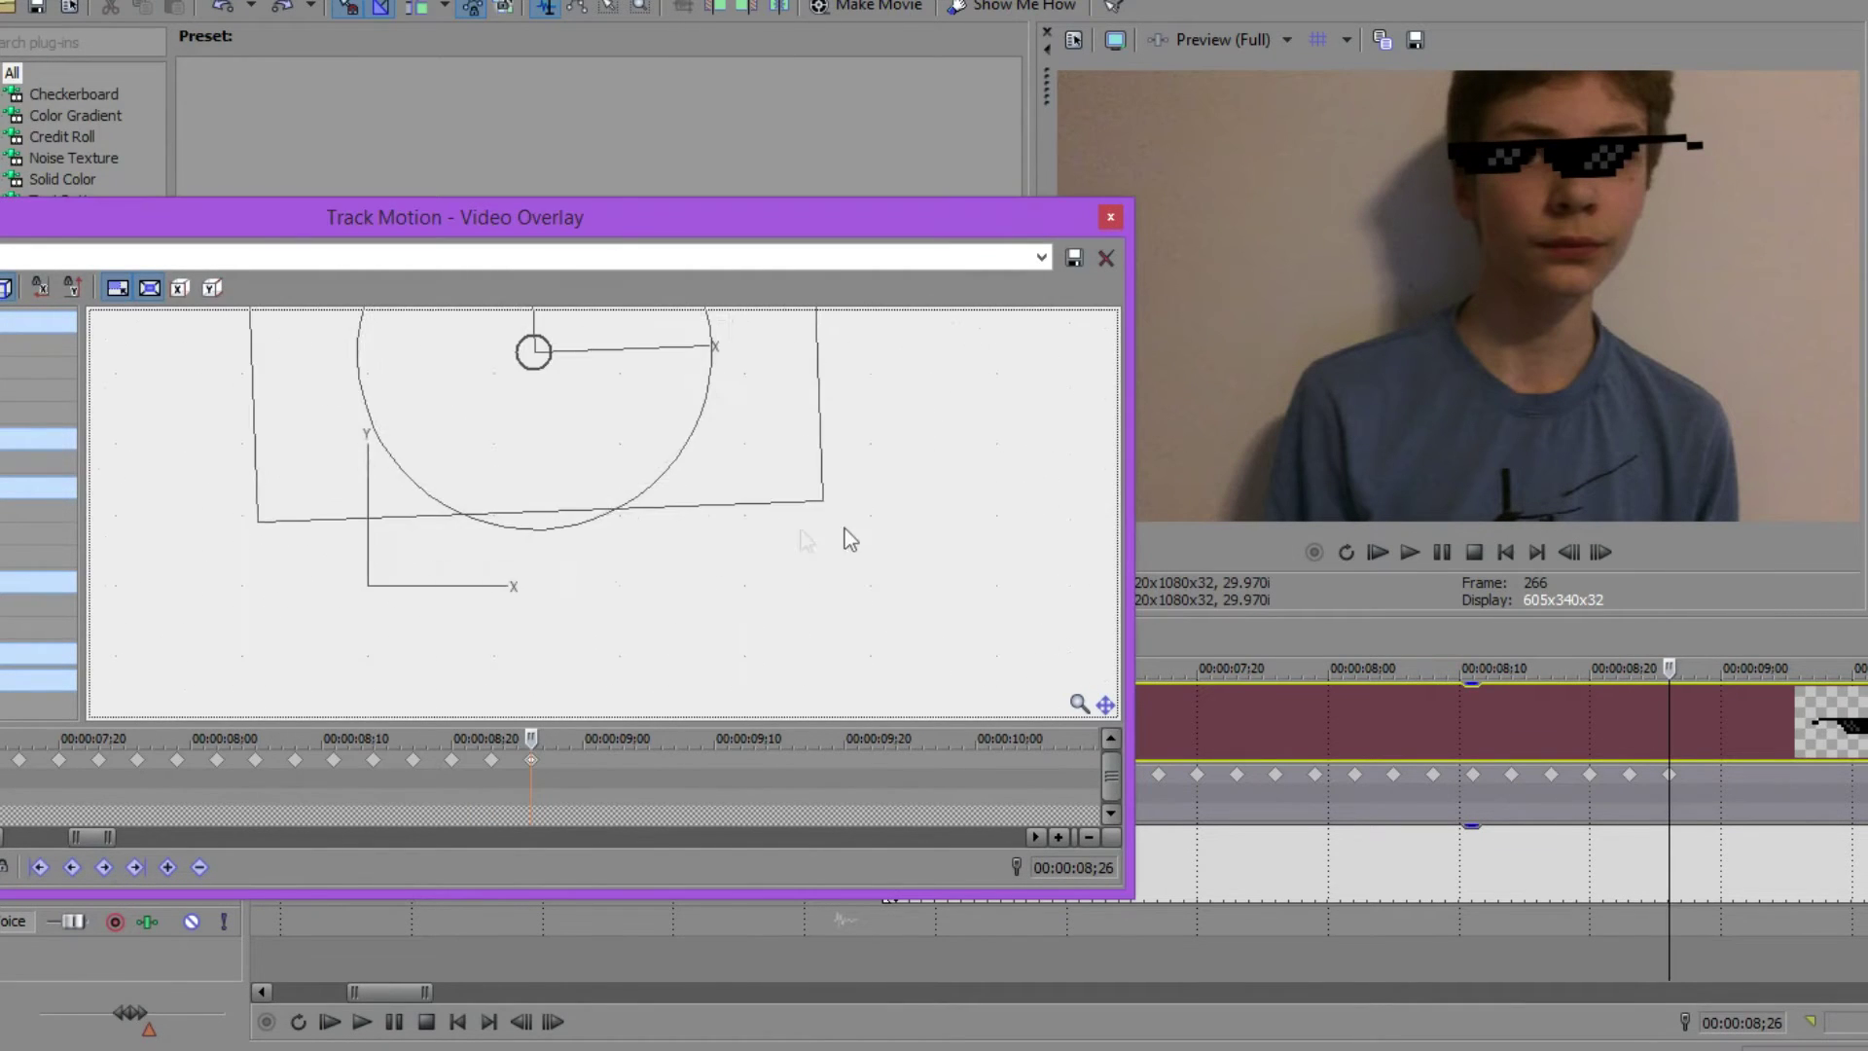
pyautogui.moveTo(743, 501); pyautogui.dragTo(803, 507)
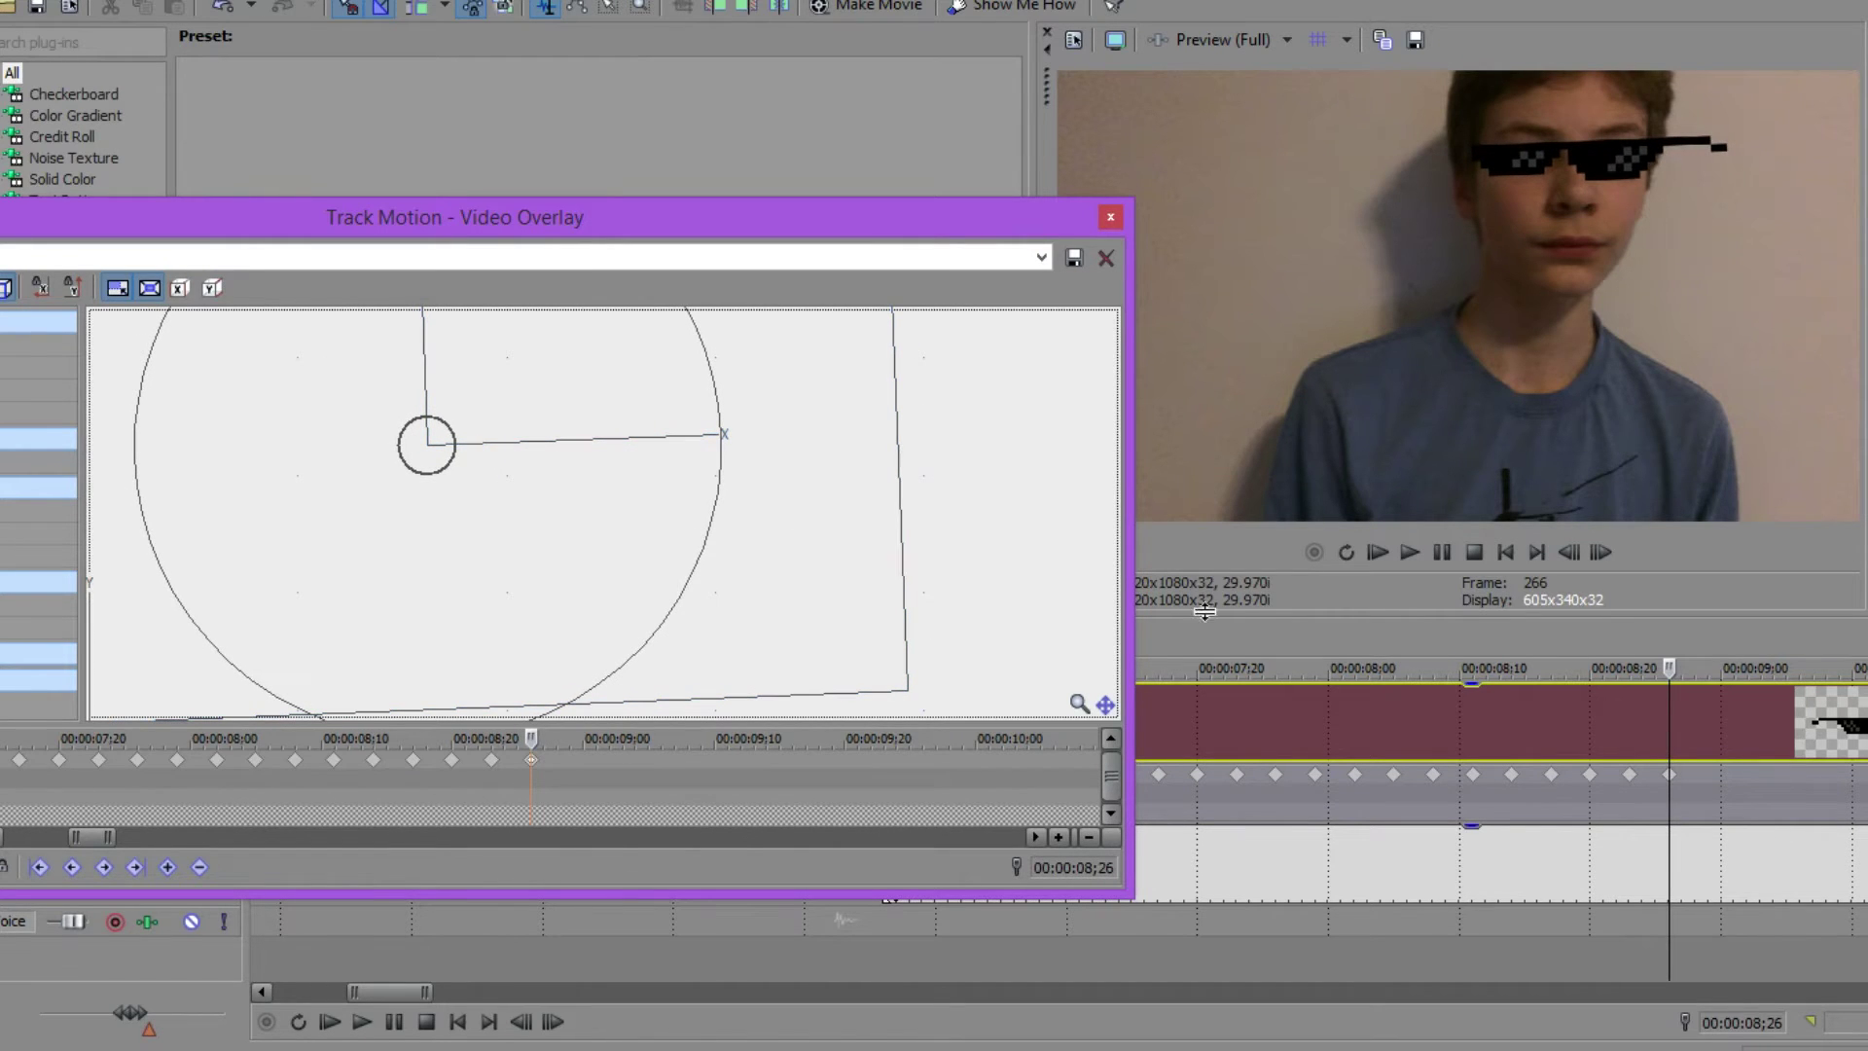
# - Add a position keyframe at 00:00:08;29 and move the sunglasses right onto the eyes
pyautogui.doubleClick(1708, 775)
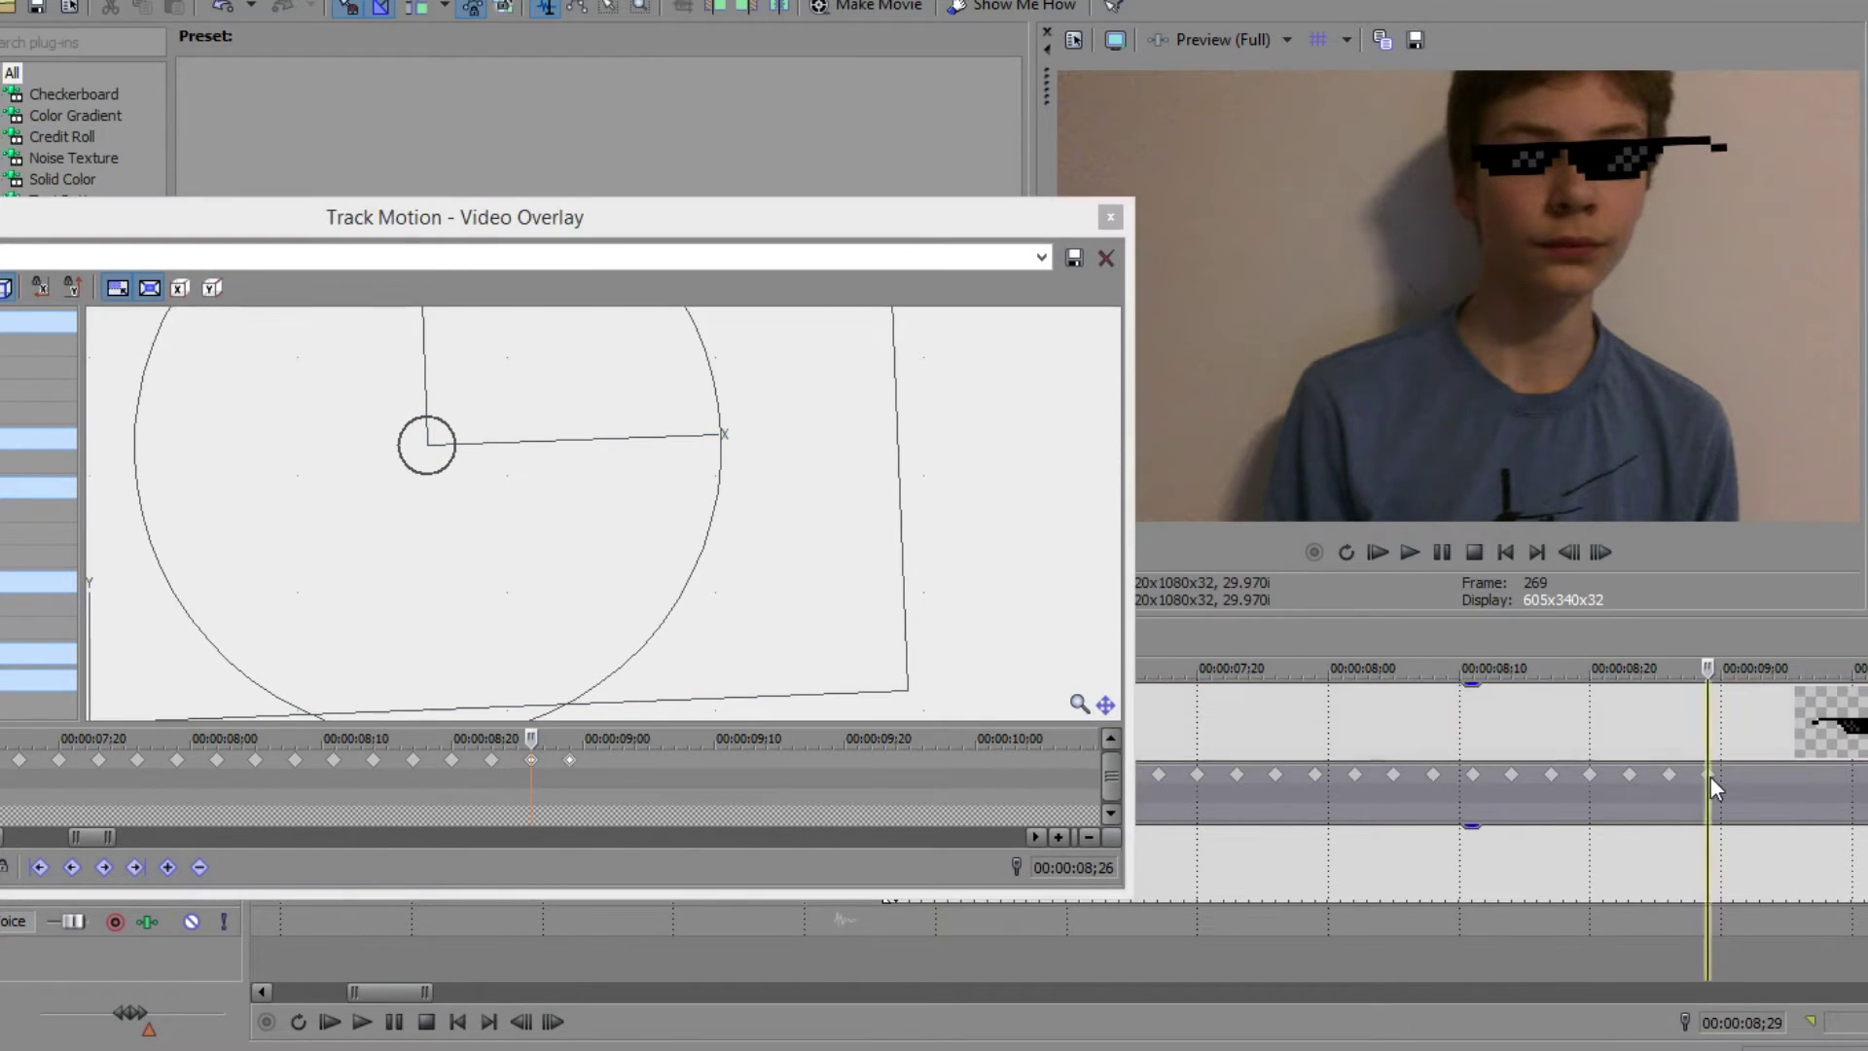
pyautogui.click(571, 760)
pyautogui.moveTo(784, 543); pyautogui.dragTo(826, 546)
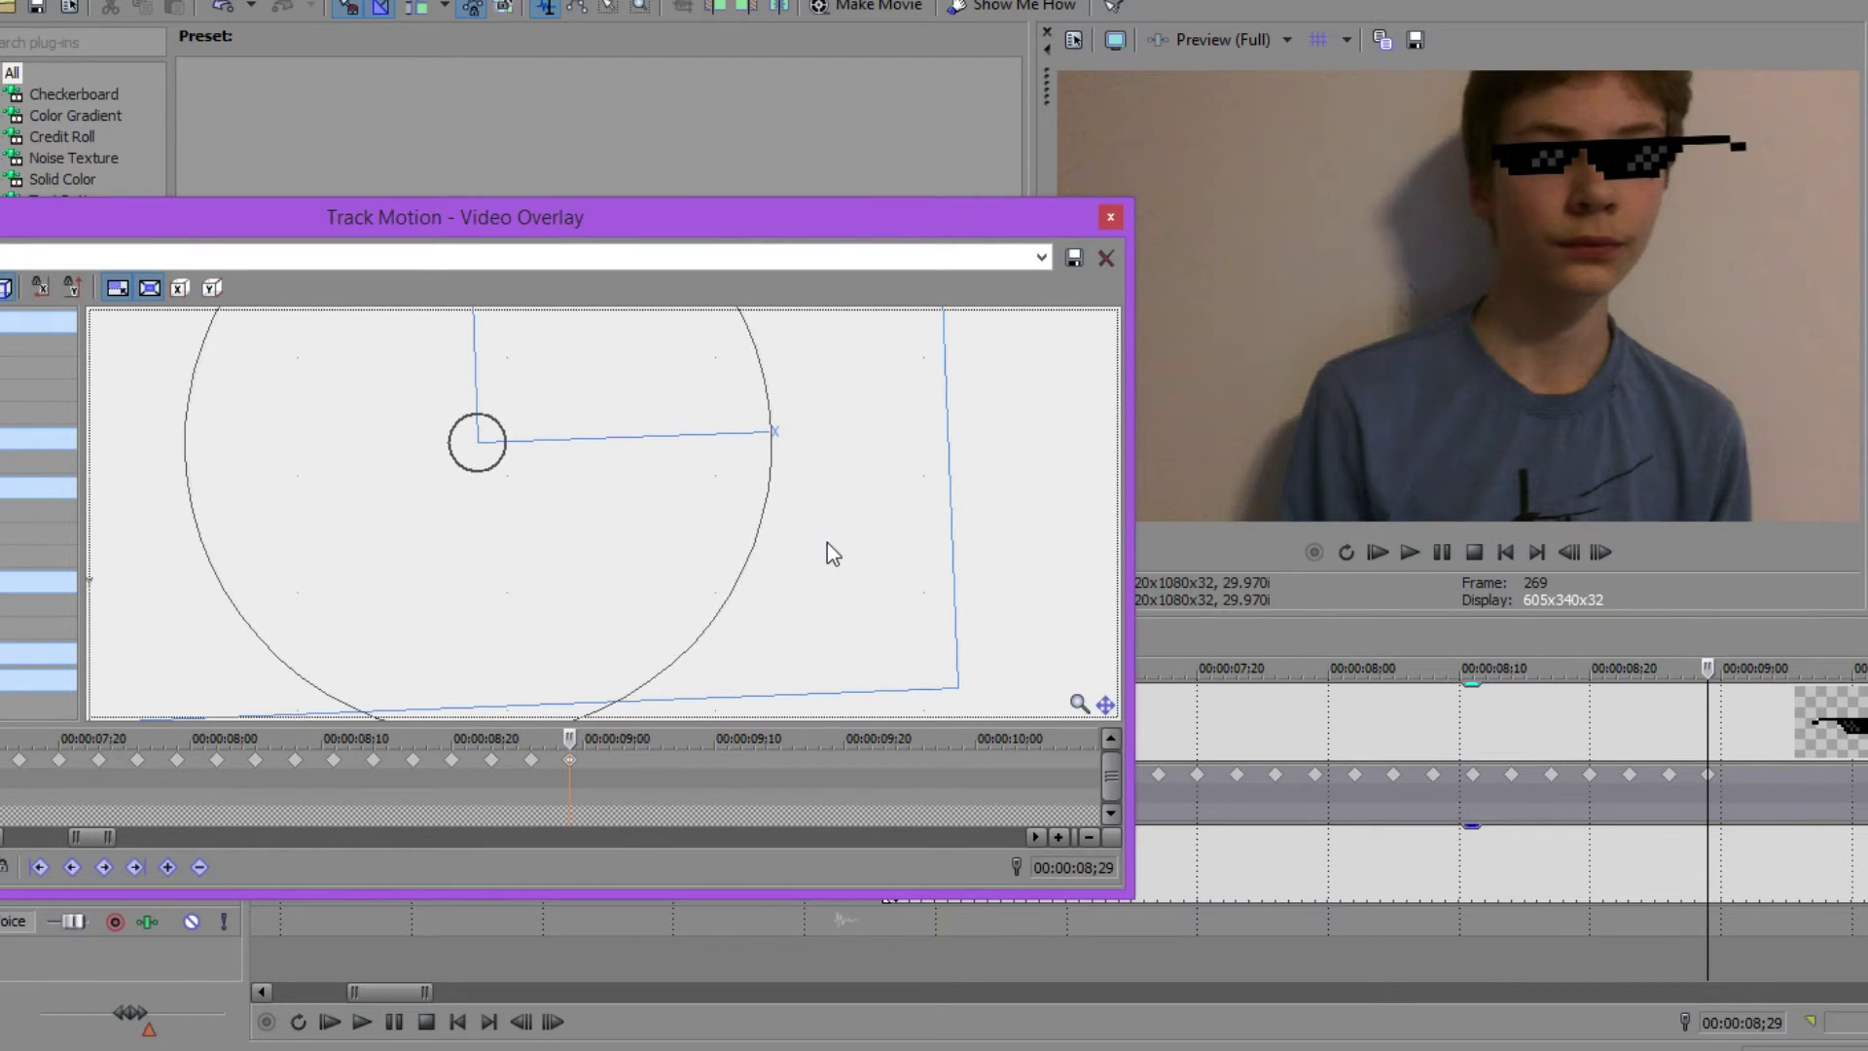
pyautogui.moveTo(825, 542); pyautogui.dragTo(830, 543)
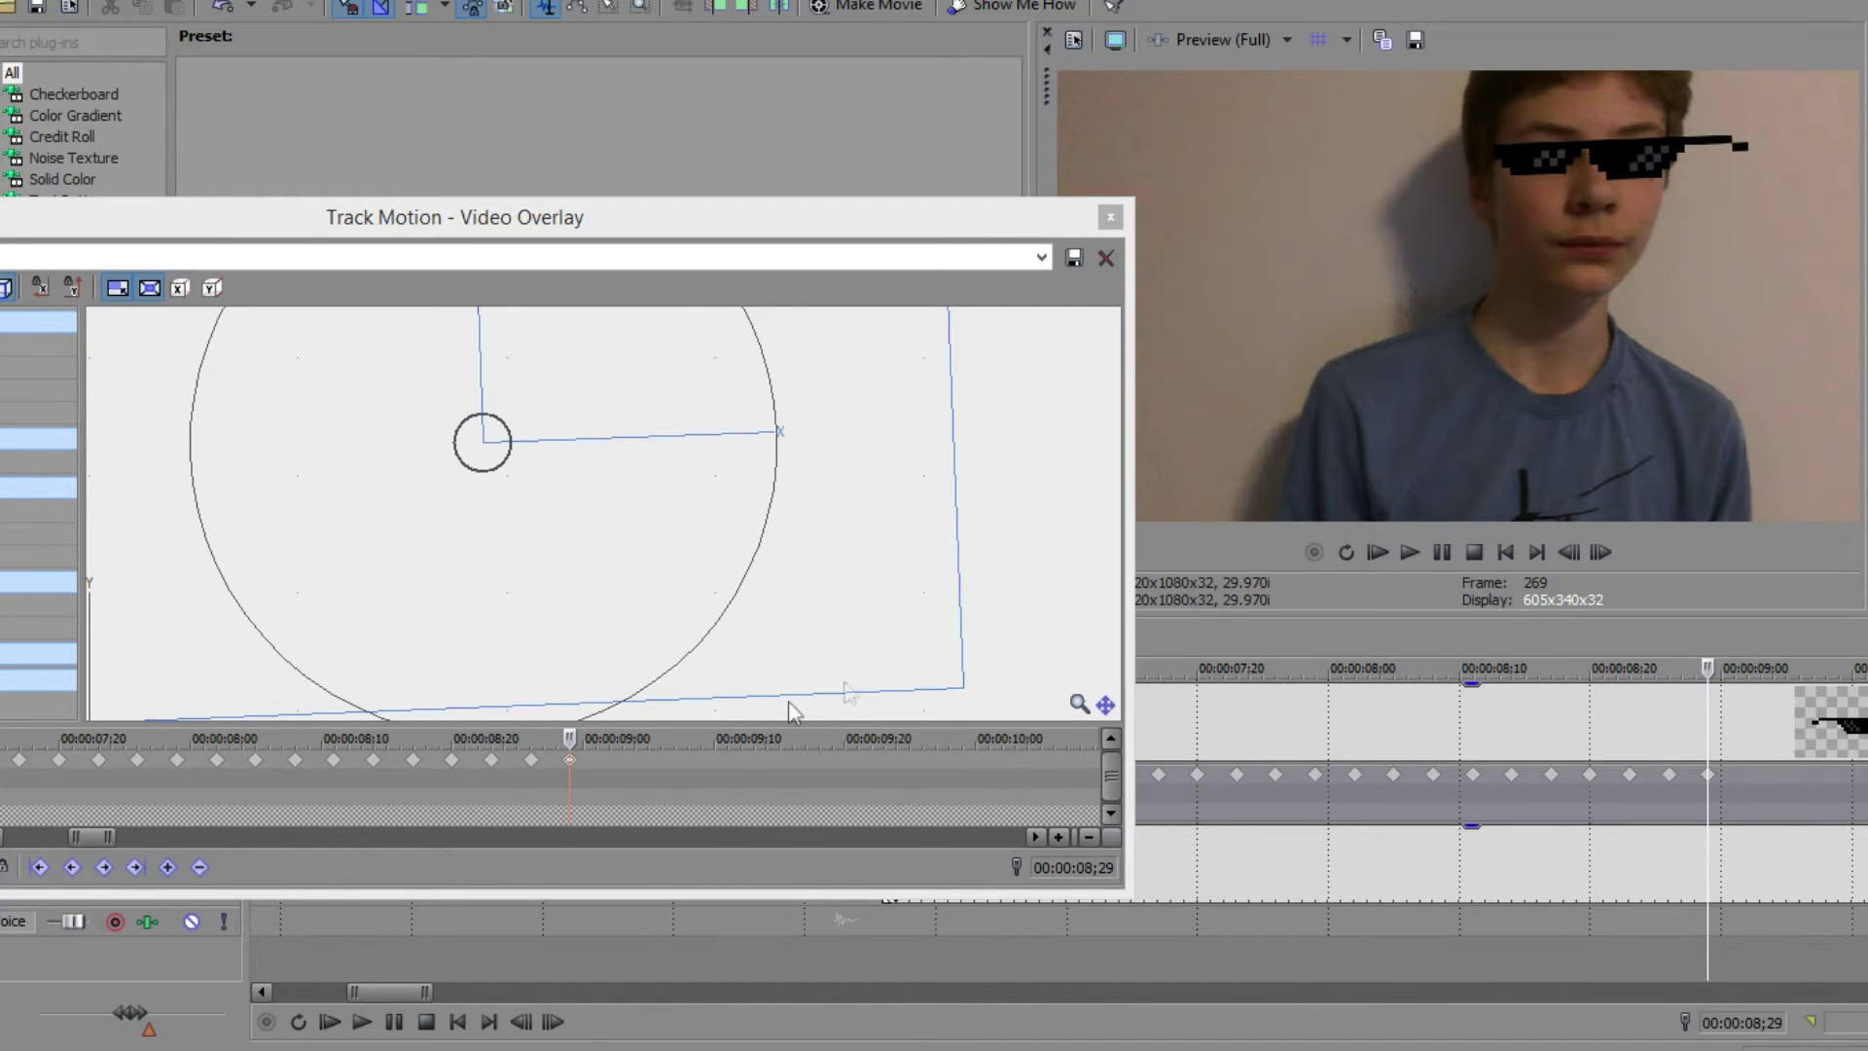
pyautogui.moveTo(838, 644); pyautogui.dragTo(846, 659)
# - Add a position keyframe at 00:00:09;02 and shift the sunglasses right to follow the head
pyautogui.doubleClick(1747, 786)
pyautogui.click(634, 780)
pyautogui.click(65, 761)
pyautogui.scroll(10, 65, 769)
pyautogui.moveTo(747, 611); pyautogui.dragTo(930, 614)
# - Add position keyframes at 00:00:09;05 and 00:00:09;08, keeping the sunglasses aligned with the eyes
pyautogui.doubleClick(1785, 790)
pyautogui.click(617, 808)
pyautogui.scroll(-10, 389, 763)
pyautogui.click(308, 759)
pyautogui.scroll(10, 310, 762)
pyautogui.doubleClick(1825, 786)
pyautogui.click(571, 761)
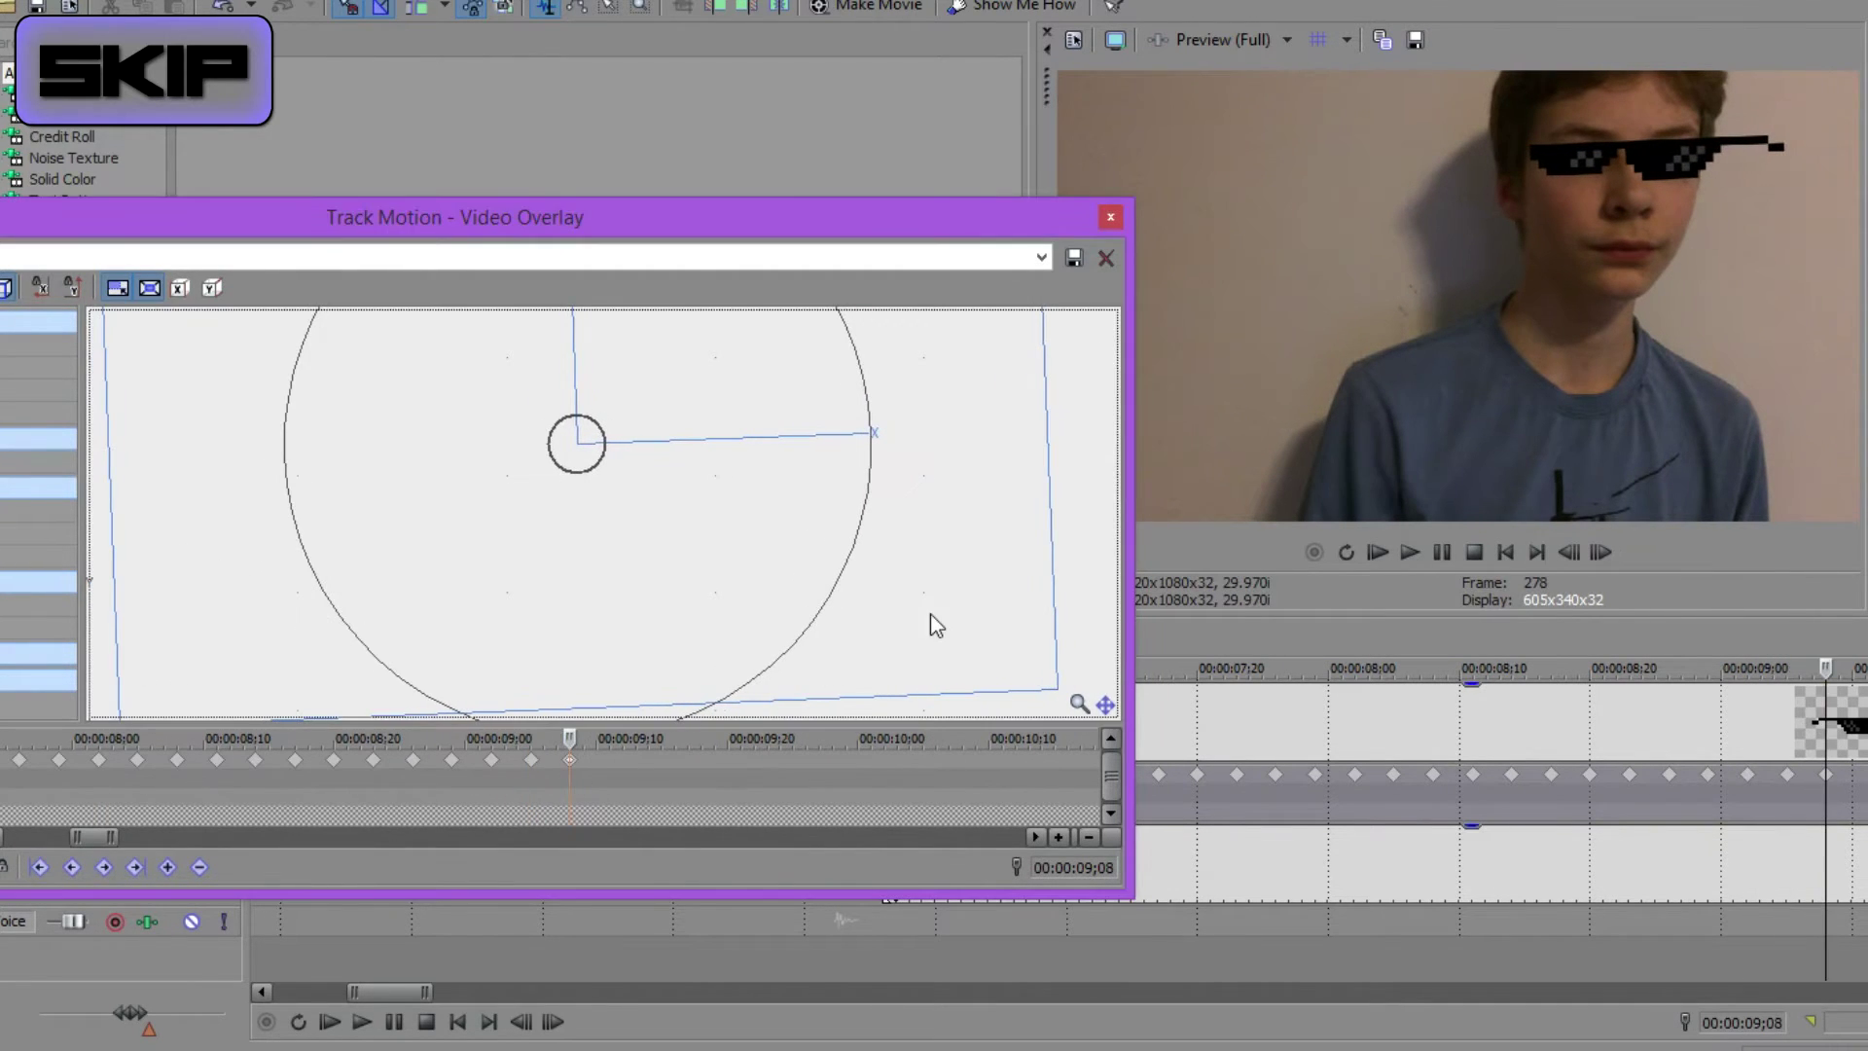
# - Add a position keyframe at 00:00:09;11 and nudge the sunglasses right to follow the head
pyautogui.doubleClick(1862, 786)
pyautogui.moveTo(924, 233); pyautogui.dragTo(832, 234)
pyautogui.click(1112, 723)
pyautogui.scroll(-1, 1112, 723)
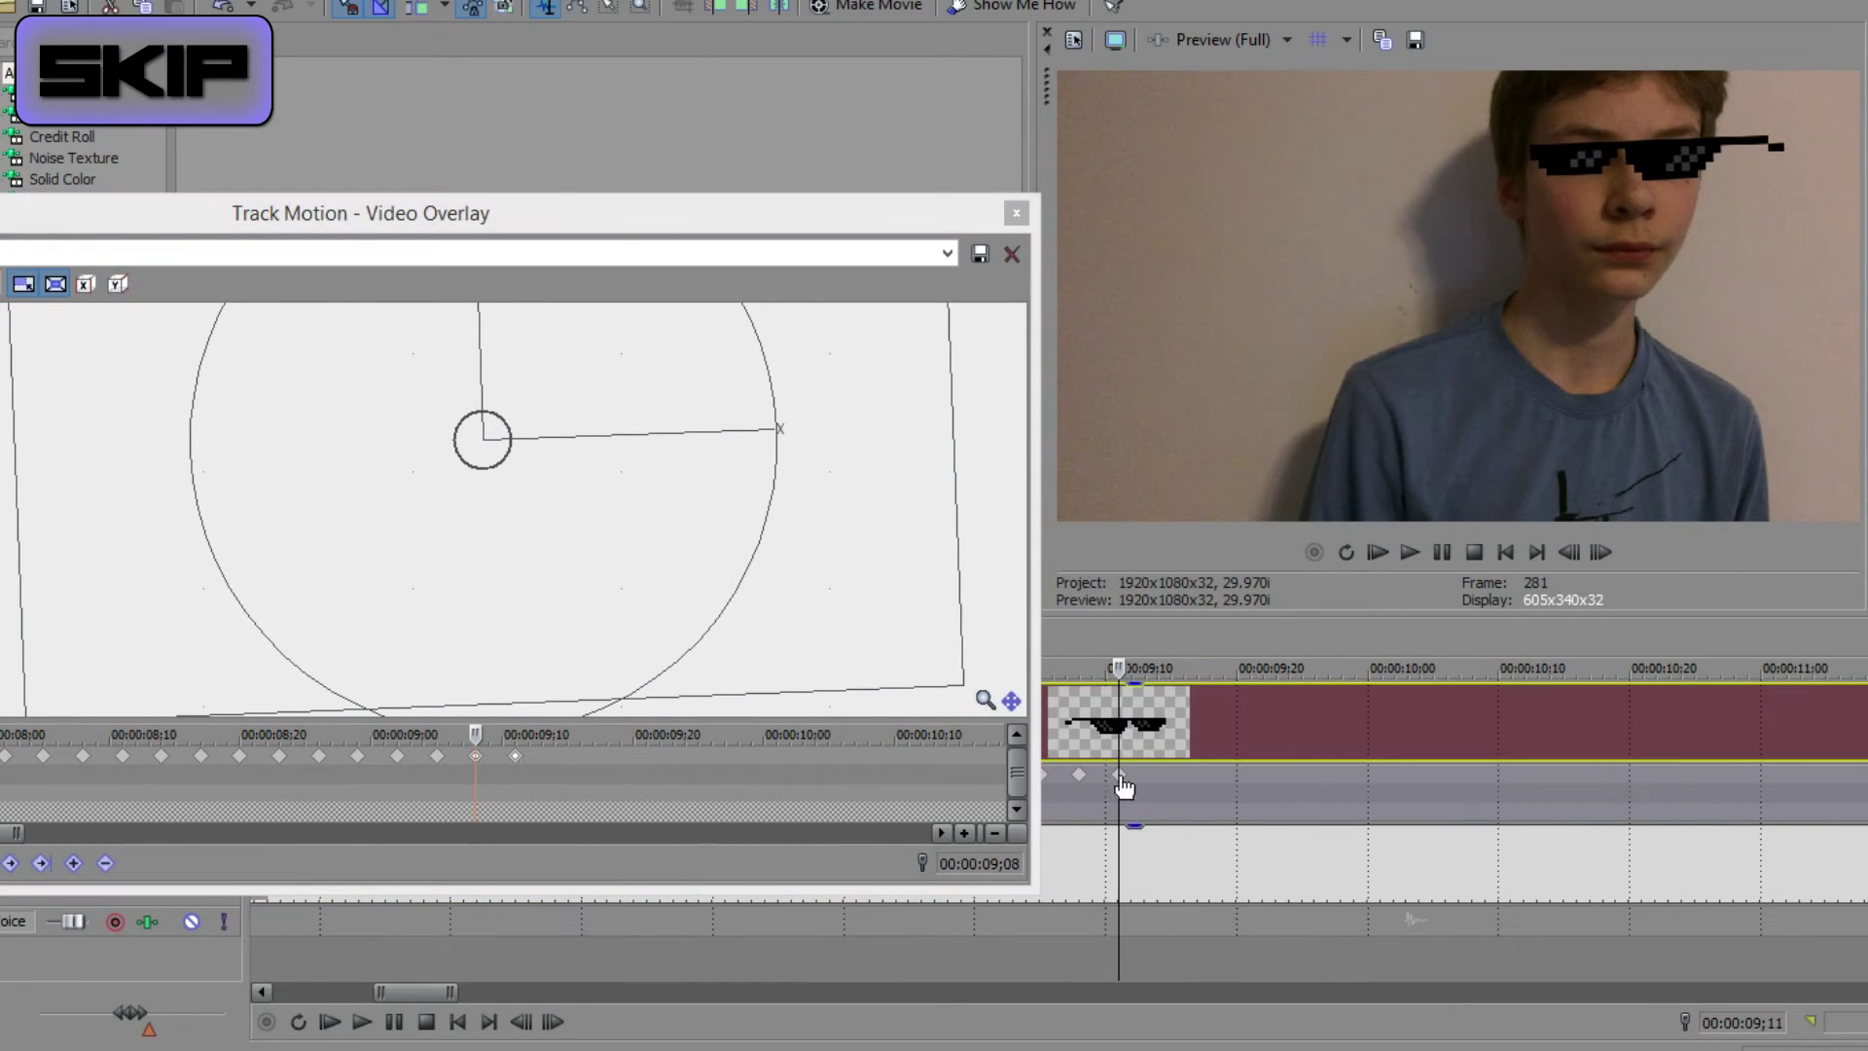
pyautogui.click(516, 756)
pyautogui.moveTo(813, 644); pyautogui.dragTo(832, 640)
# - Add a position keyframe at 00:00:09;14 and shift the sunglasses slightly left with the head
pyautogui.doubleClick(1158, 792)
pyautogui.moveTo(700, 214); pyautogui.dragTo(357, 224)
pyautogui.click(854, 817)
pyautogui.rightClick(856, 815)
pyautogui.click(919, 633)
pyautogui.click(277, 767)
pyautogui.moveTo(583, 592); pyautogui.dragTo(575, 646)
# - Add position keyframes at 00:00:09;17 and 00:00:09;20, shifting the sunglasses left to follow the head
pyautogui.click(1196, 775)
pyautogui.click(317, 767)
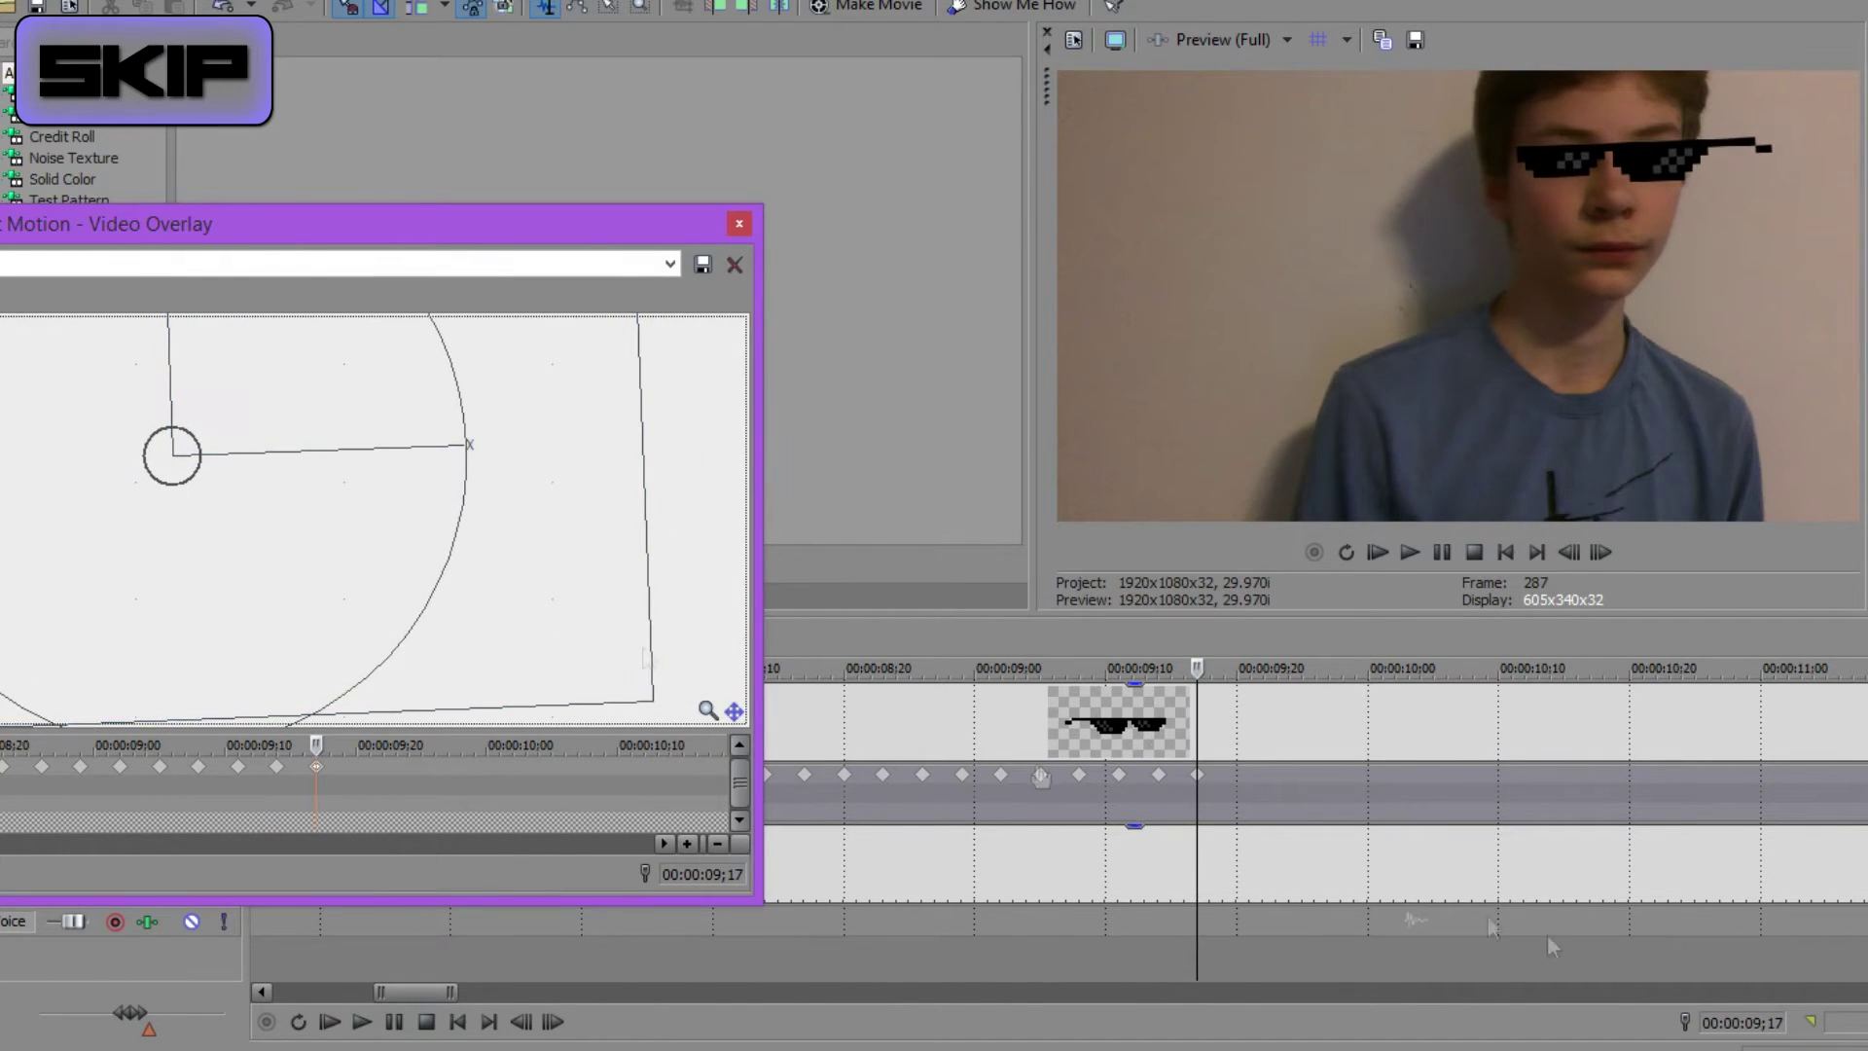
pyautogui.doubleClick(1236, 775)
pyautogui.moveTo(681, 223); pyautogui.dragTo(879, 243)
pyautogui.click(554, 786)
pyautogui.moveTo(720, 639); pyautogui.dragTo(571, 617)
# - Add position keyframes at 00:00:09;23, 00:00:09;26 and 00:00:09;29, moving the sunglasses further left over the eyes
pyautogui.click(592, 767)
pyautogui.click(1315, 784)
pyautogui.click(1354, 784)
pyautogui.moveTo(565, 701); pyautogui.dragTo(490, 700)
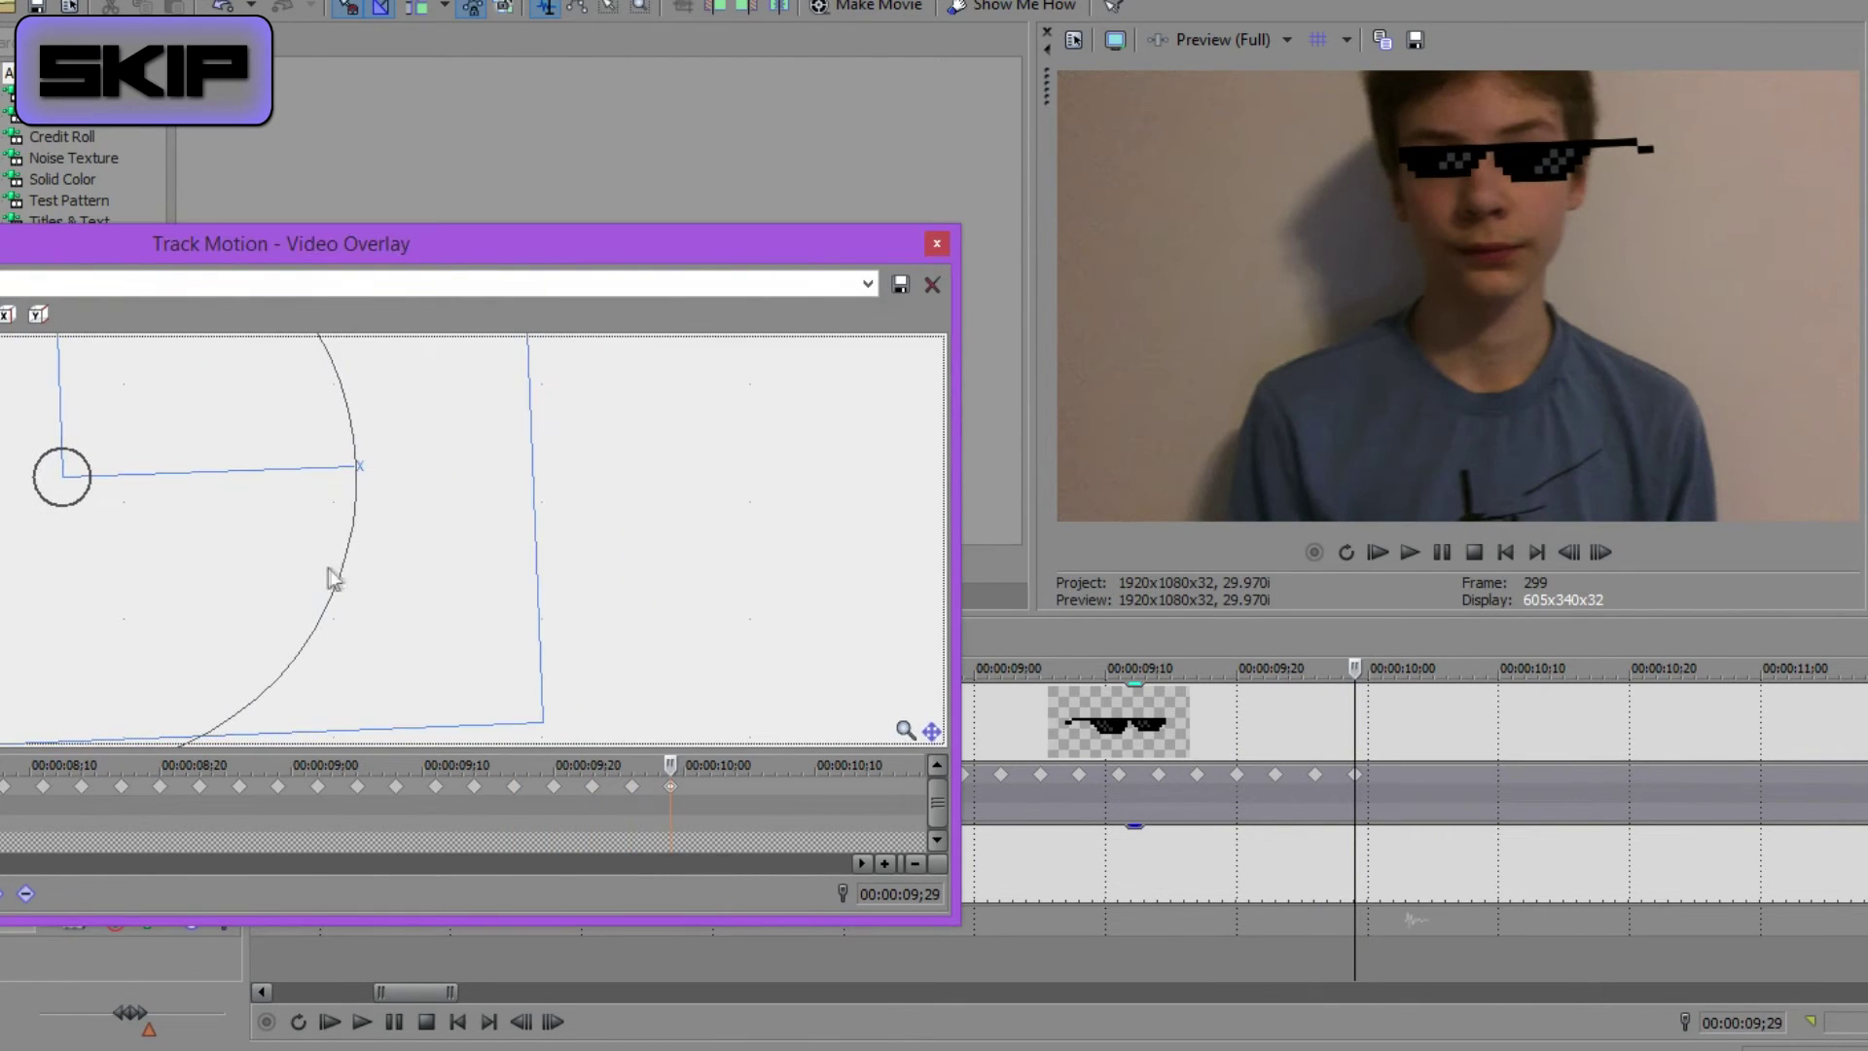
# - Compare the last two keyframes and add one at 00:00:10;02, shifting the sunglasses left onto the face
pyautogui.click(1315, 784)
pyautogui.click(1352, 783)
pyautogui.moveTo(344, 547); pyautogui.dragTo(241, 581)
pyautogui.click(1393, 784)
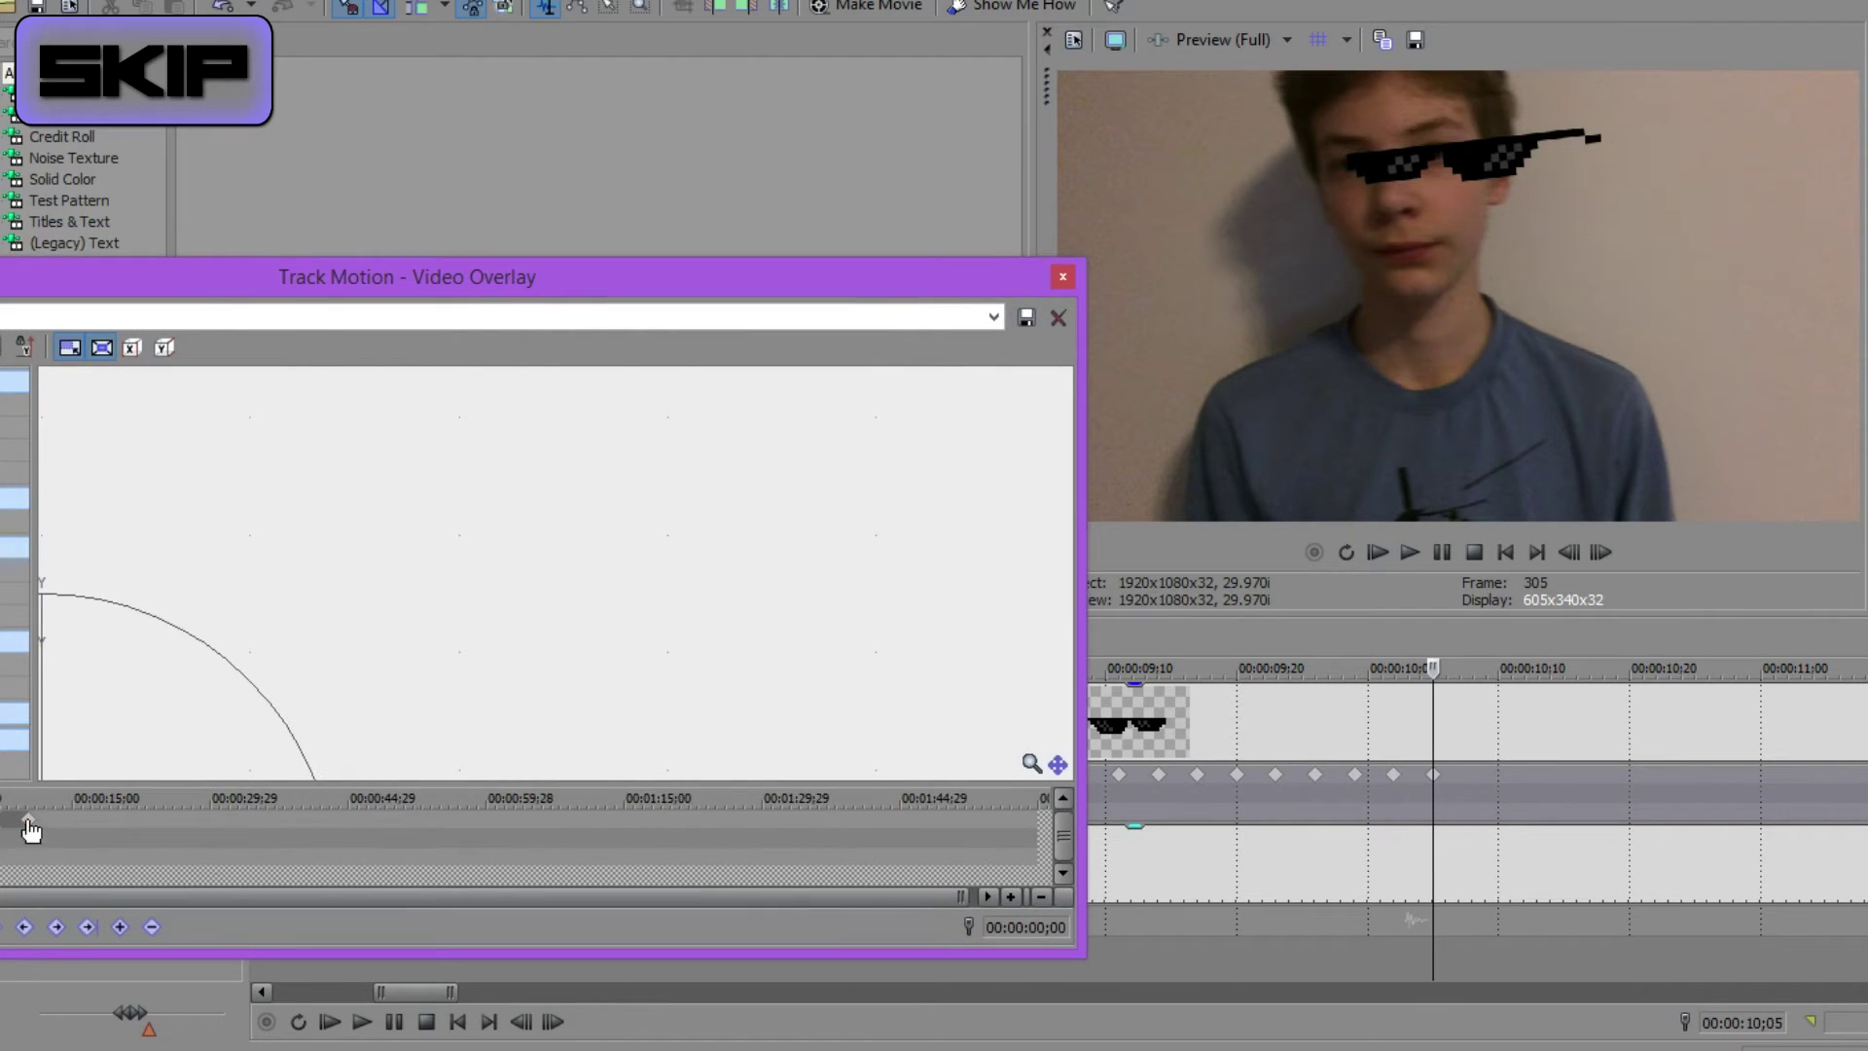
# - Add a position keyframe at 00:00:10;08, move the sunglasses left and tilt them counter-clockwise to match the head
pyautogui.click(29, 824)
pyautogui.scroll(9, 589, 844)
pyautogui.moveTo(492, 679); pyautogui.dragTo(887, 750)
pyautogui.click(1477, 776)
pyautogui.moveTo(793, 663); pyautogui.dragTo(656, 662)
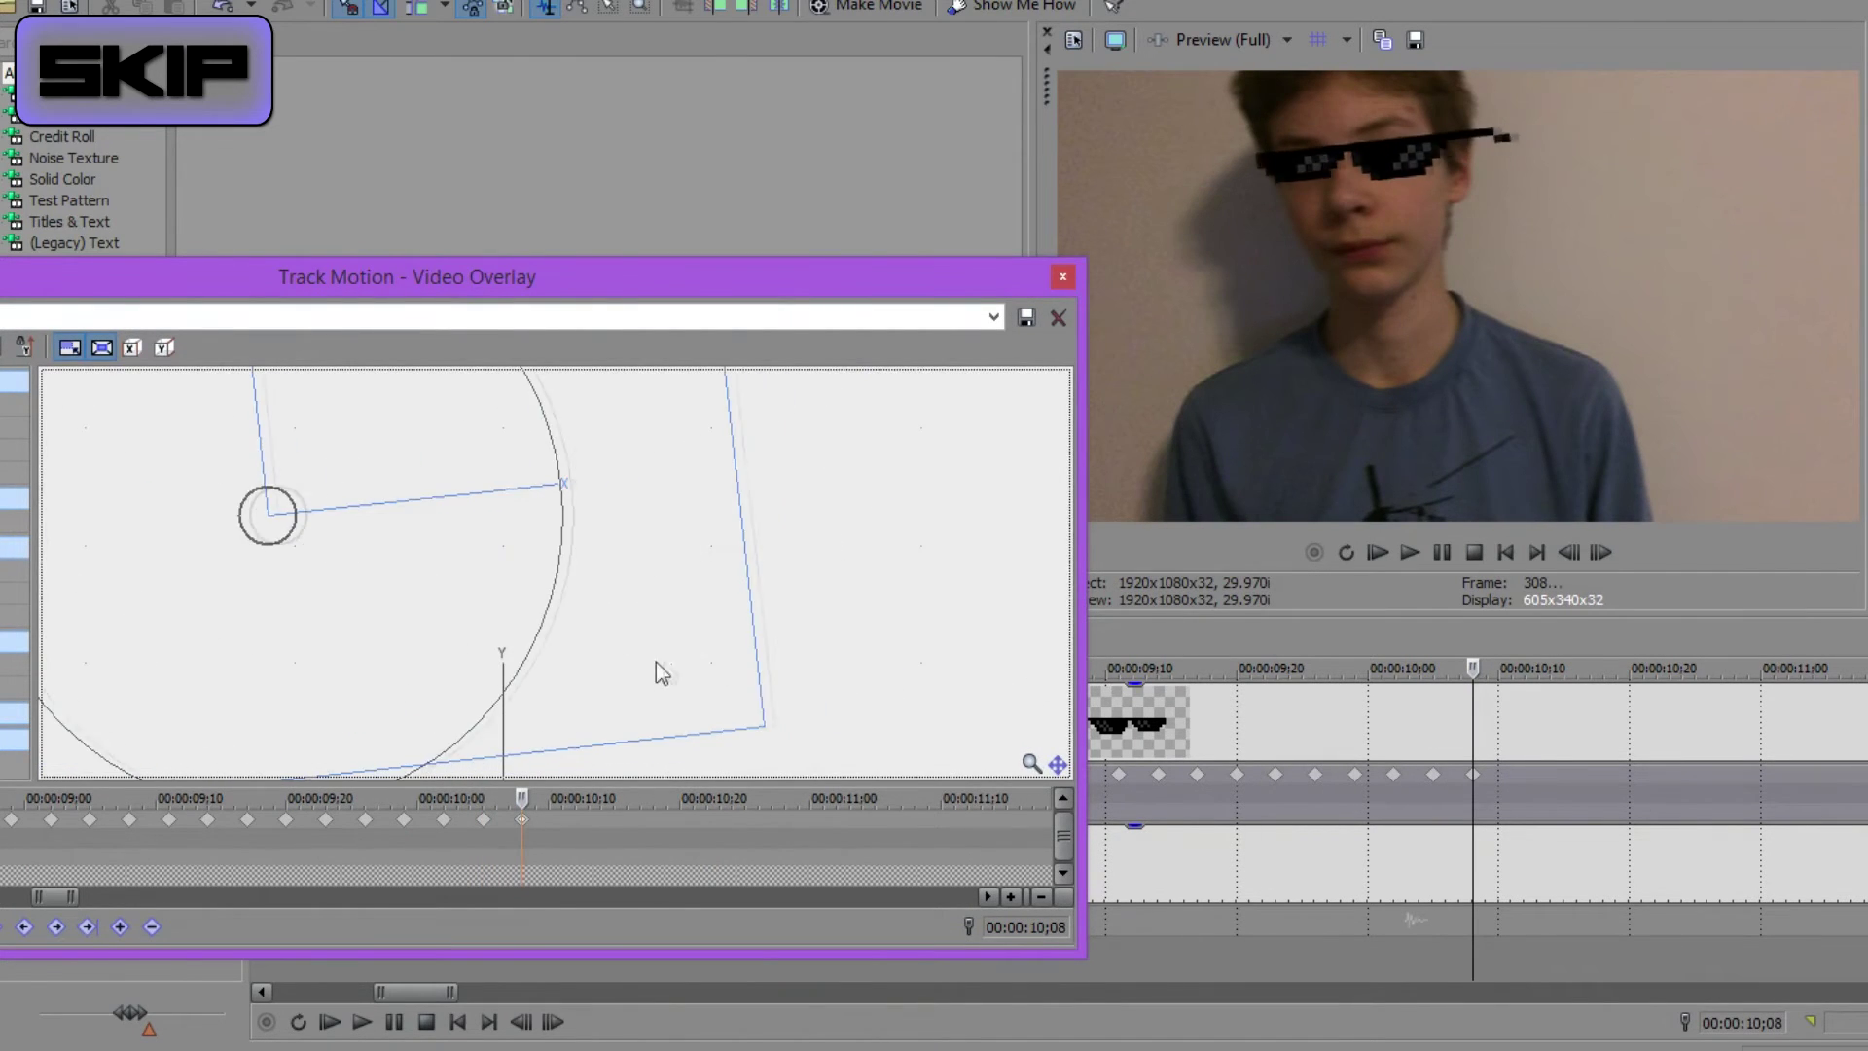
pyautogui.moveTo(685, 580); pyautogui.dragTo(630, 564)
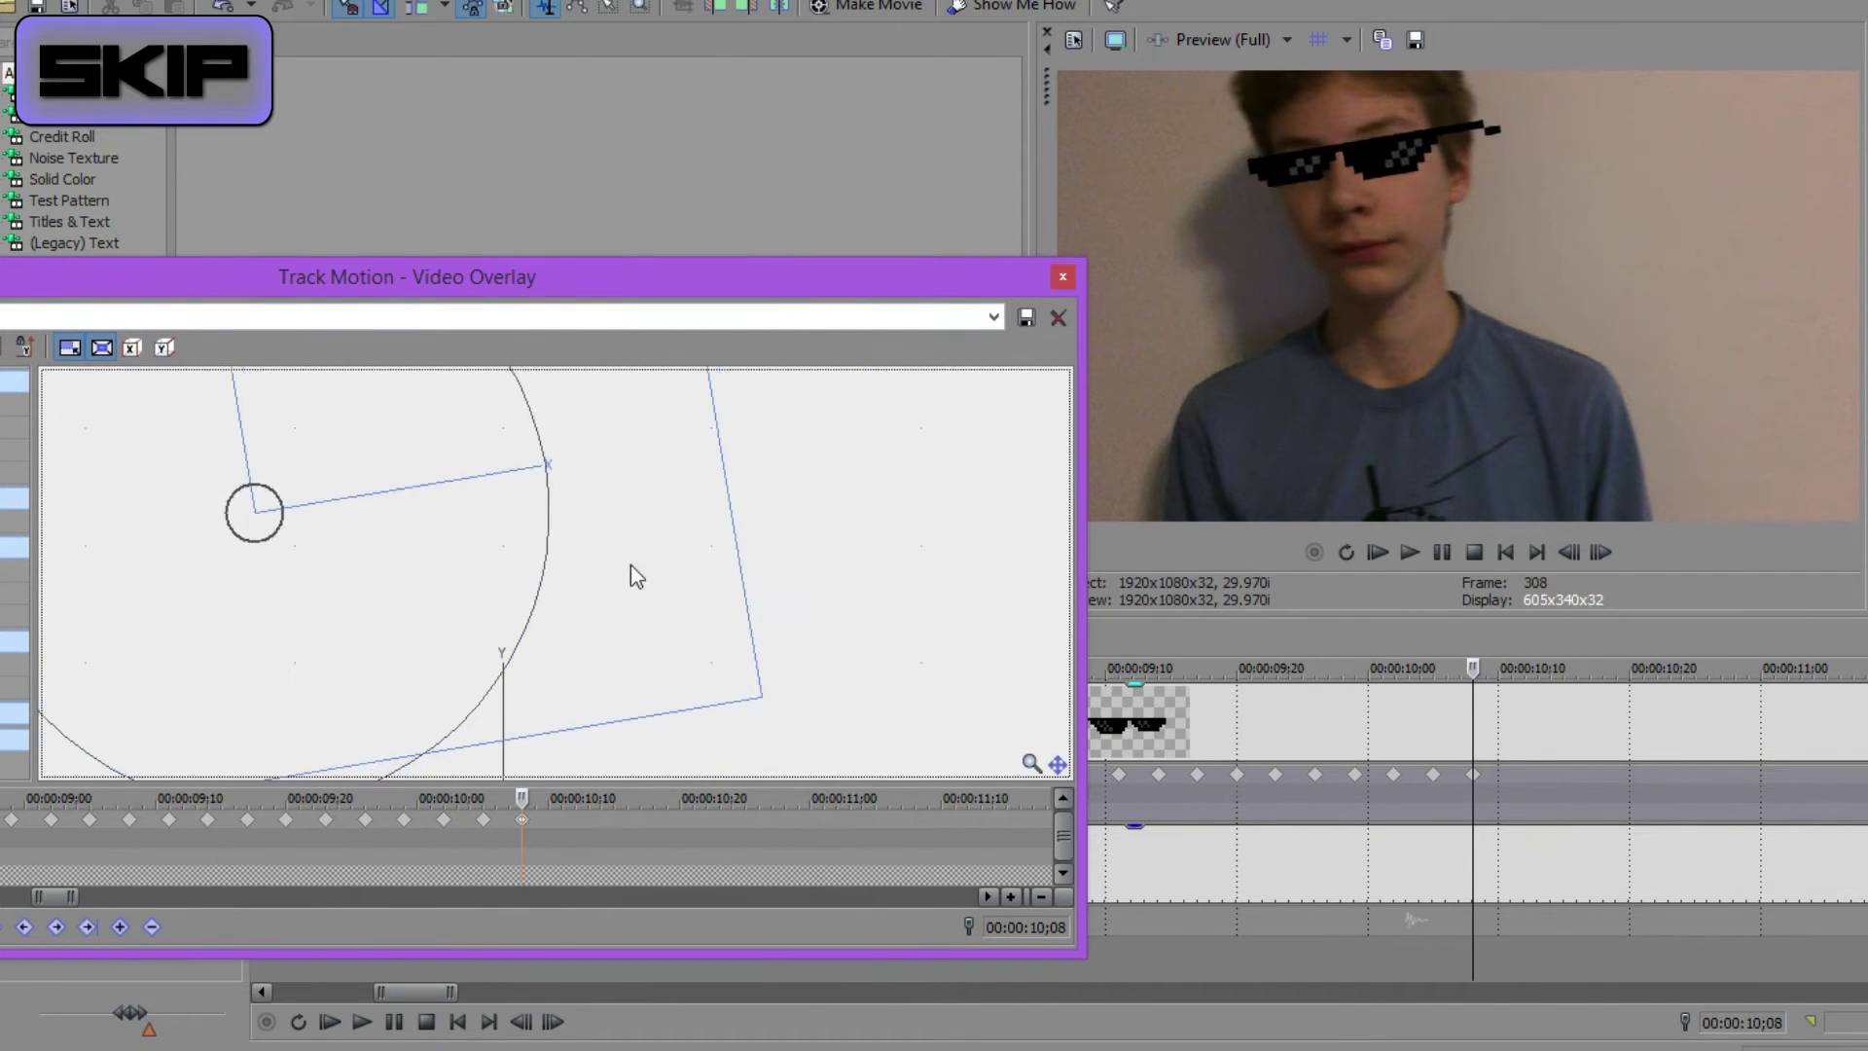
# - Add a position keyframe at 00:00:10;11, move and tilt the sunglasses with the head, and compare with the previous keyframe
pyautogui.click(1510, 768)
pyautogui.moveTo(681, 637); pyautogui.dragTo(618, 597)
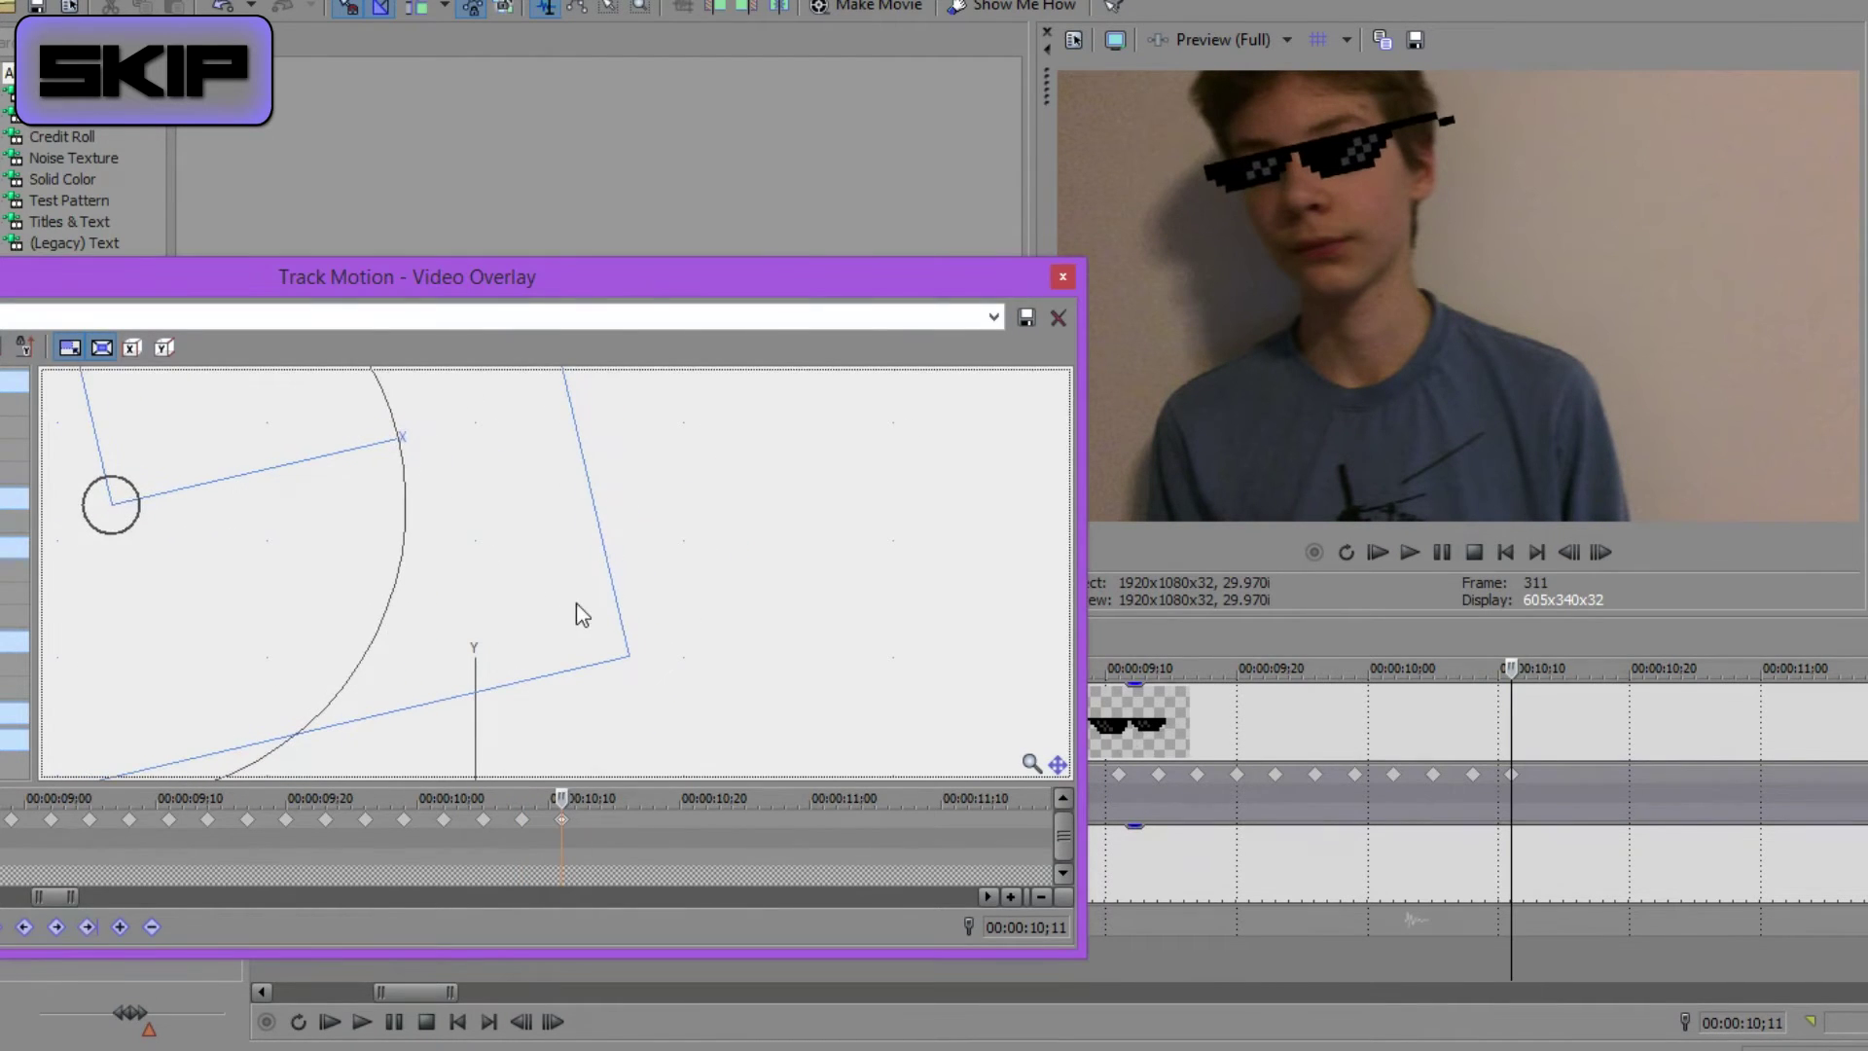
pyautogui.click(1473, 775)
pyautogui.click(1510, 776)
# - Add a position keyframe at 00:00:10;14, shift the sunglasses left and tilt them slightly more
pyautogui.doubleClick(600, 820)
pyautogui.click(1551, 776)
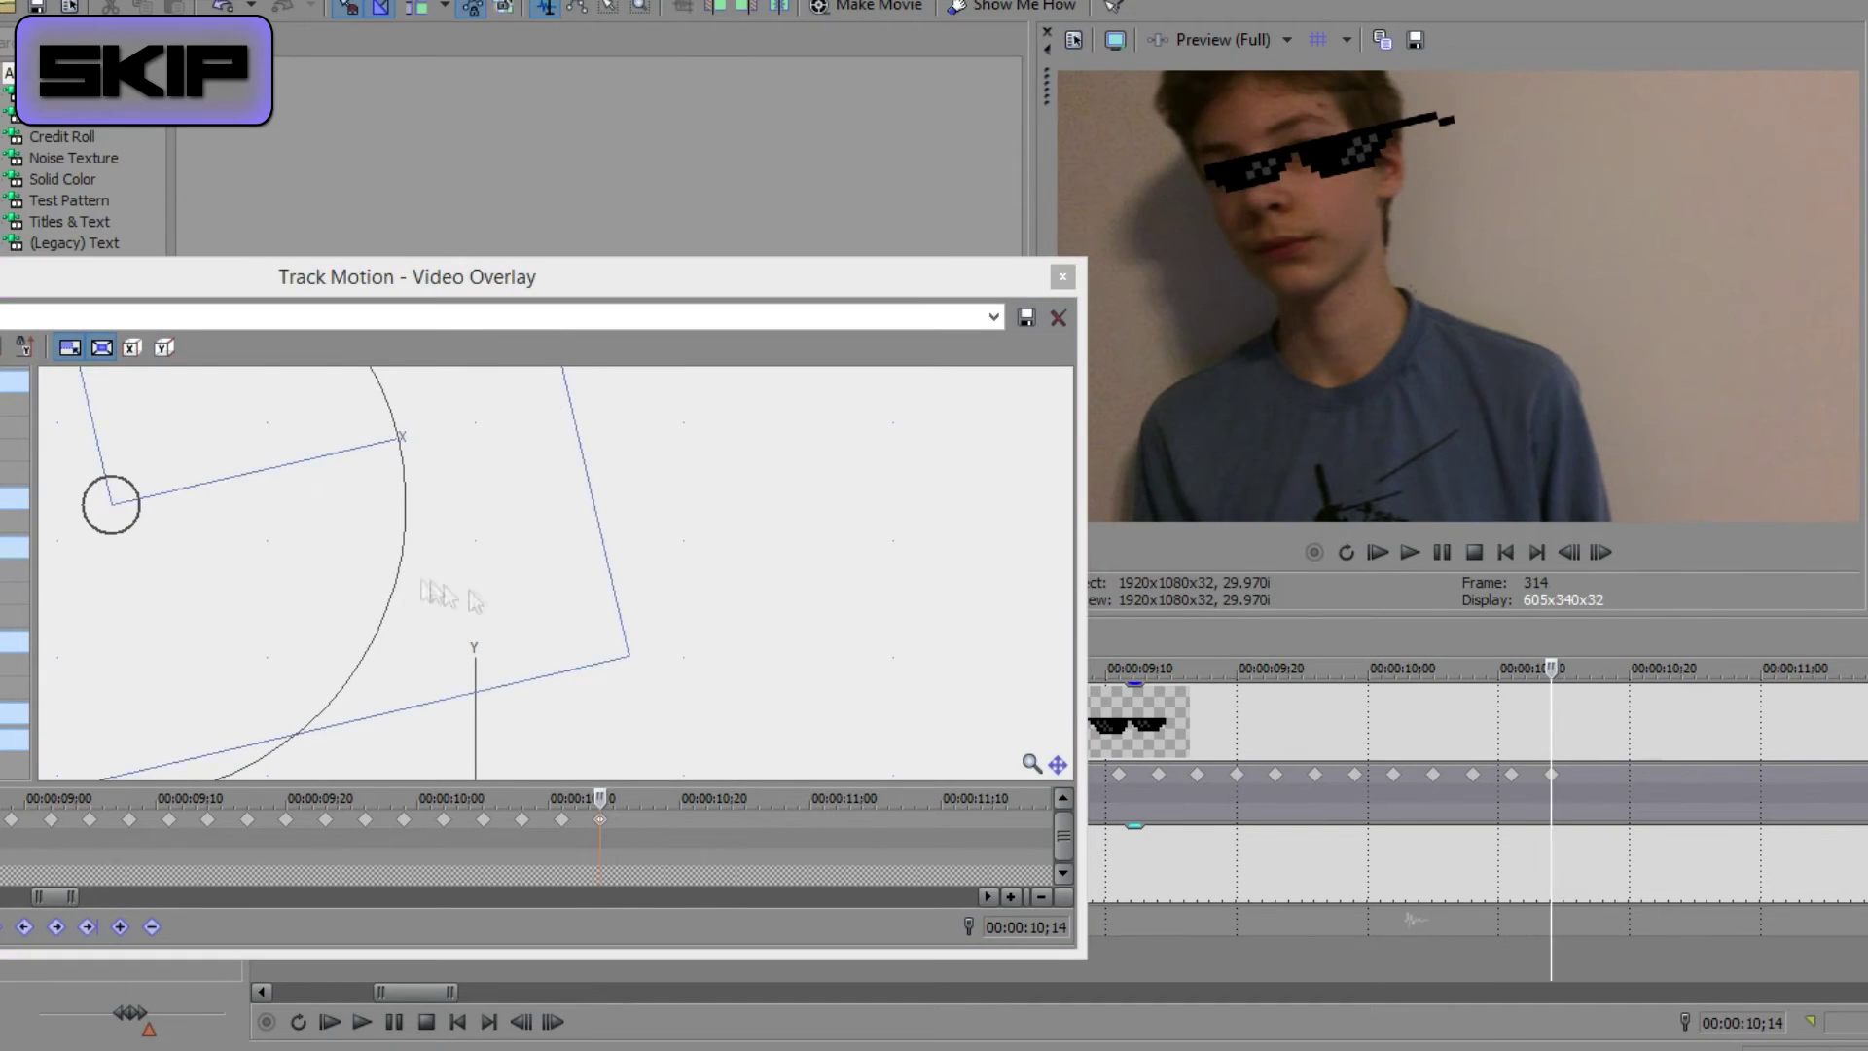
pyautogui.moveTo(606, 609); pyautogui.dragTo(518, 611)
pyautogui.moveTo(377, 552); pyautogui.dragTo(365, 552)
# - Add a position keyframe at 00:00:10;17 and minimize the Open Broadcaster Software window
pyautogui.click(1590, 777)
pyautogui.doubleClick(639, 820)
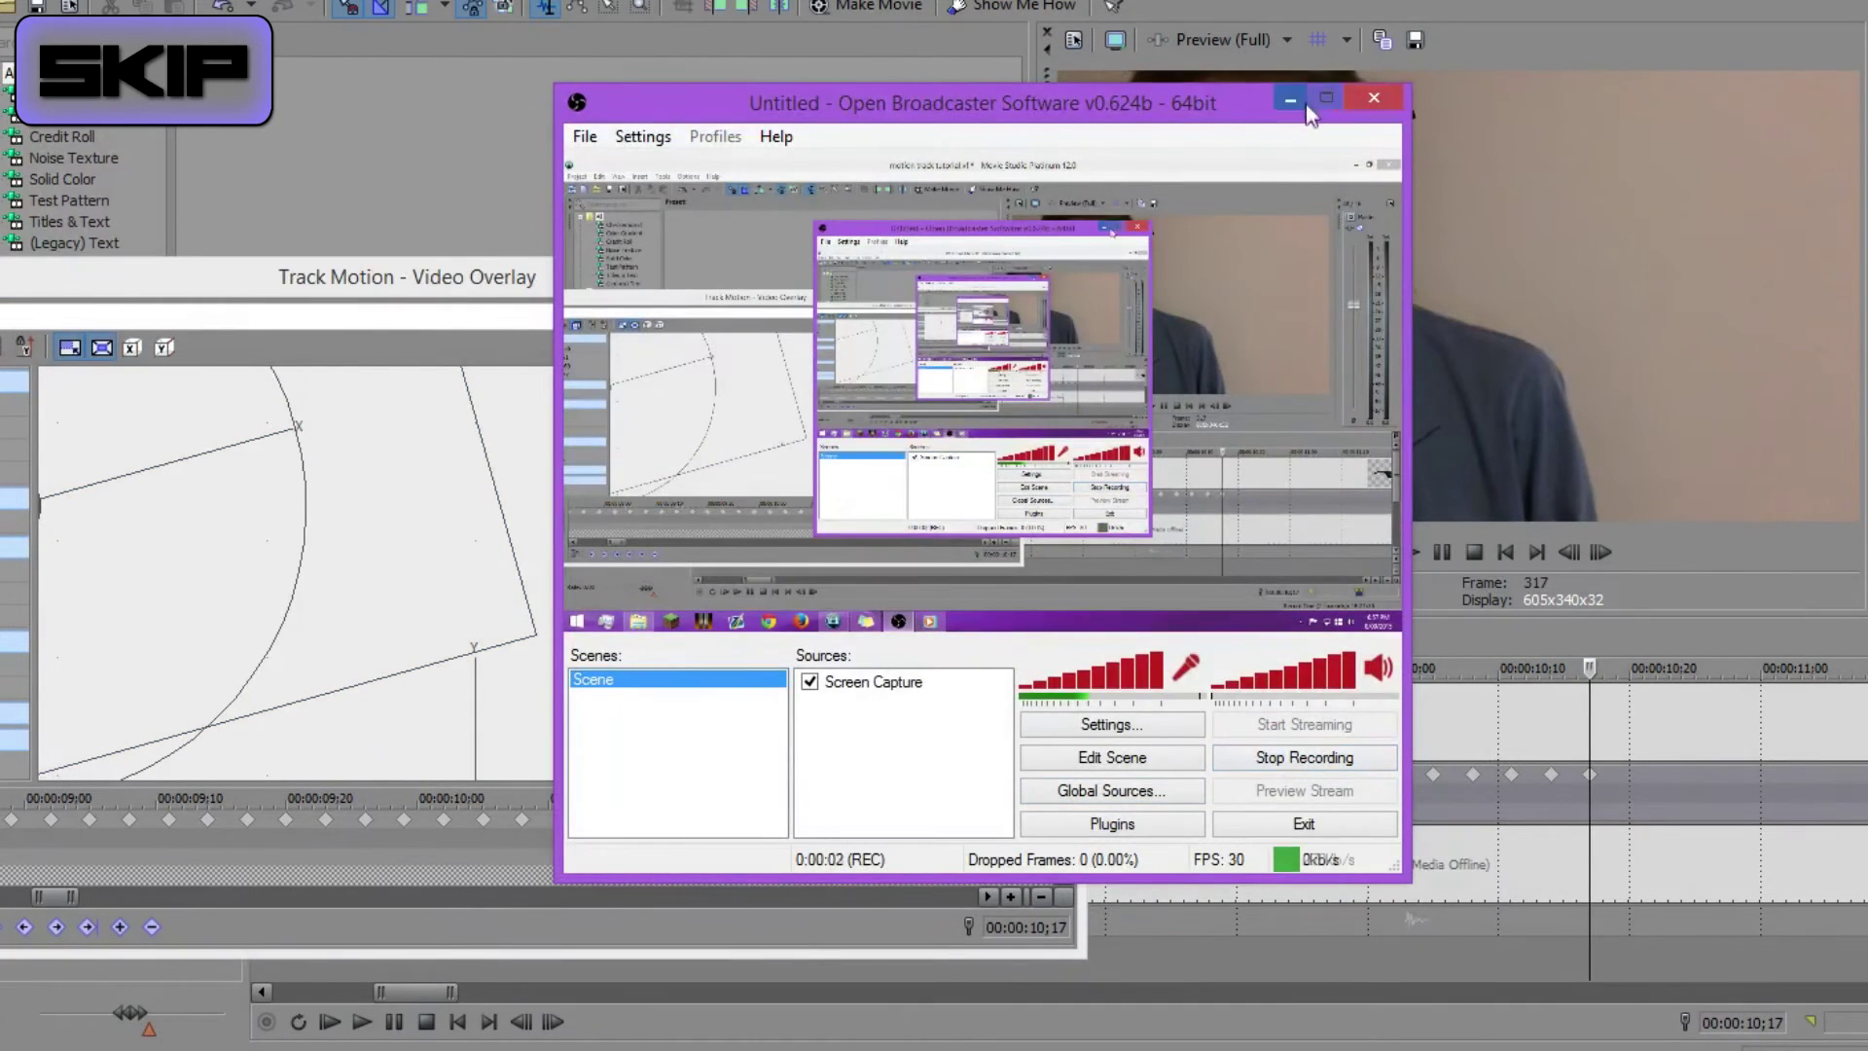
pyautogui.click(1289, 99)
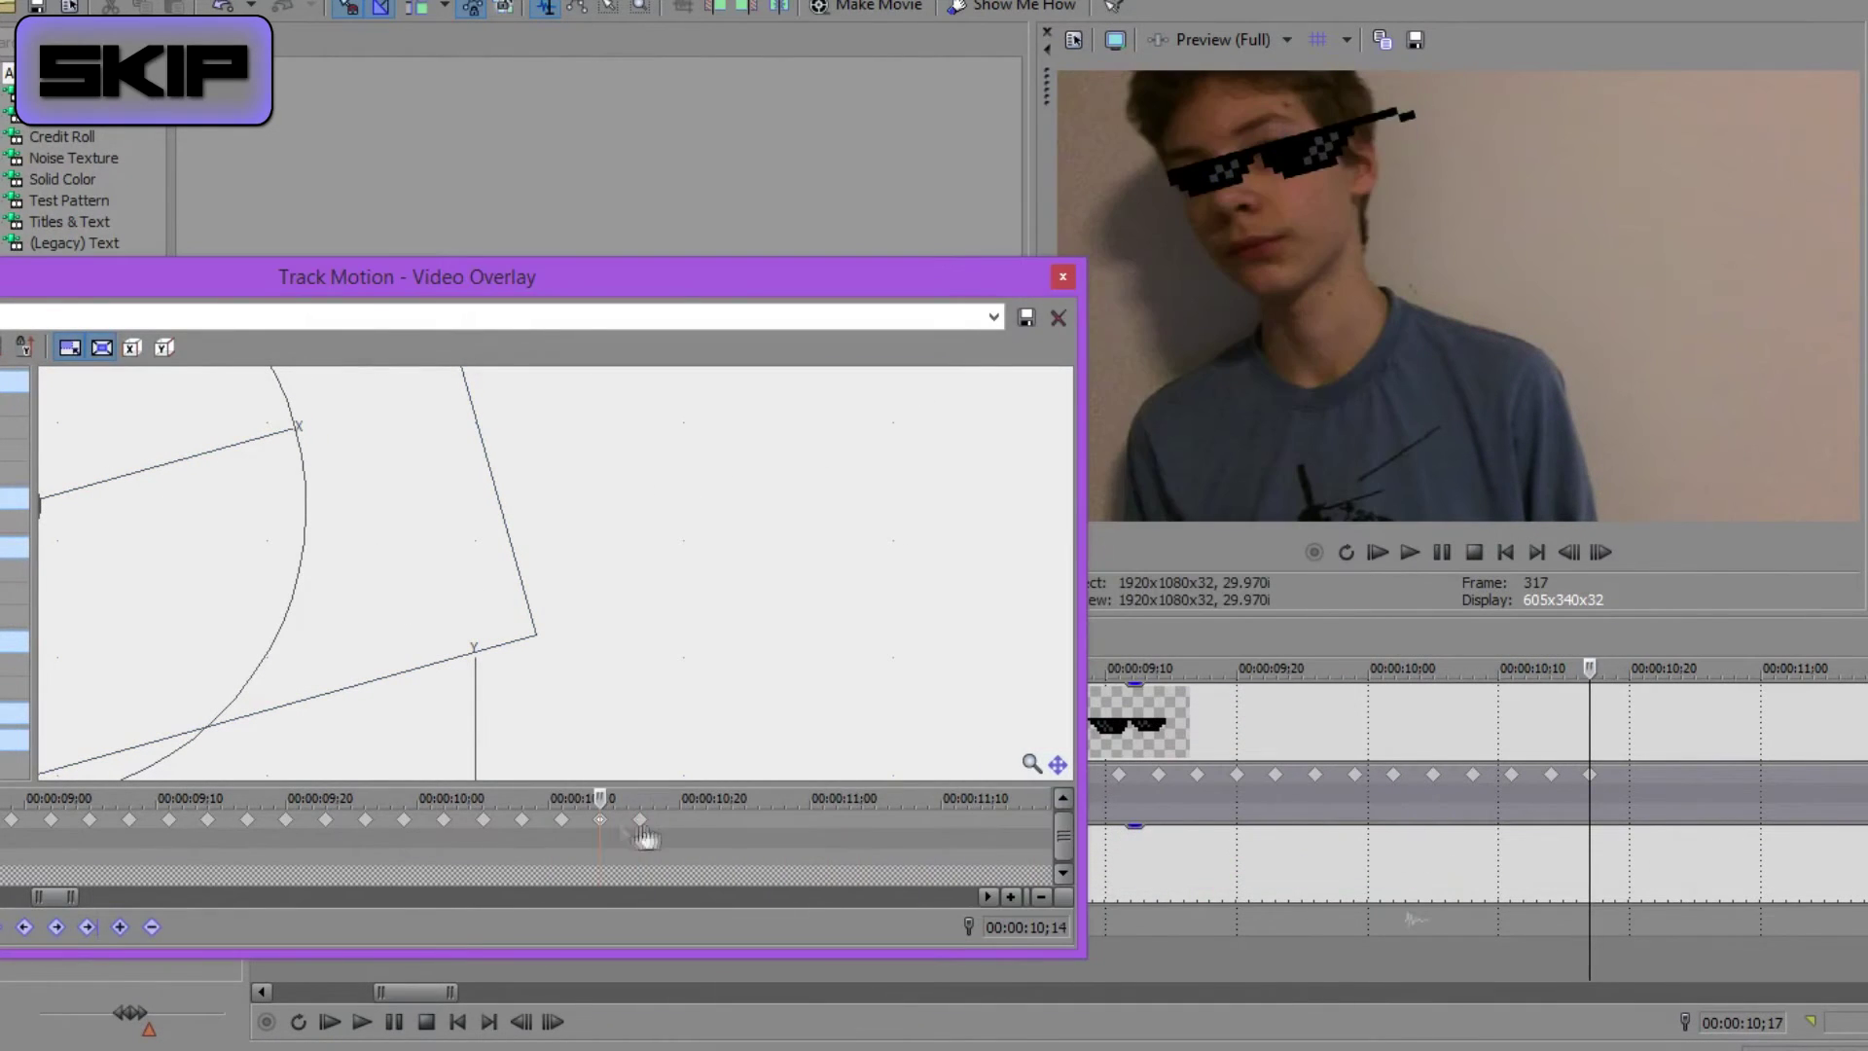
# - Add position keyframes at 00:00:10;20 and 00:00:10;23, moving the sunglasses left and tilting them with the head
pyautogui.doubleClick(1630, 776)
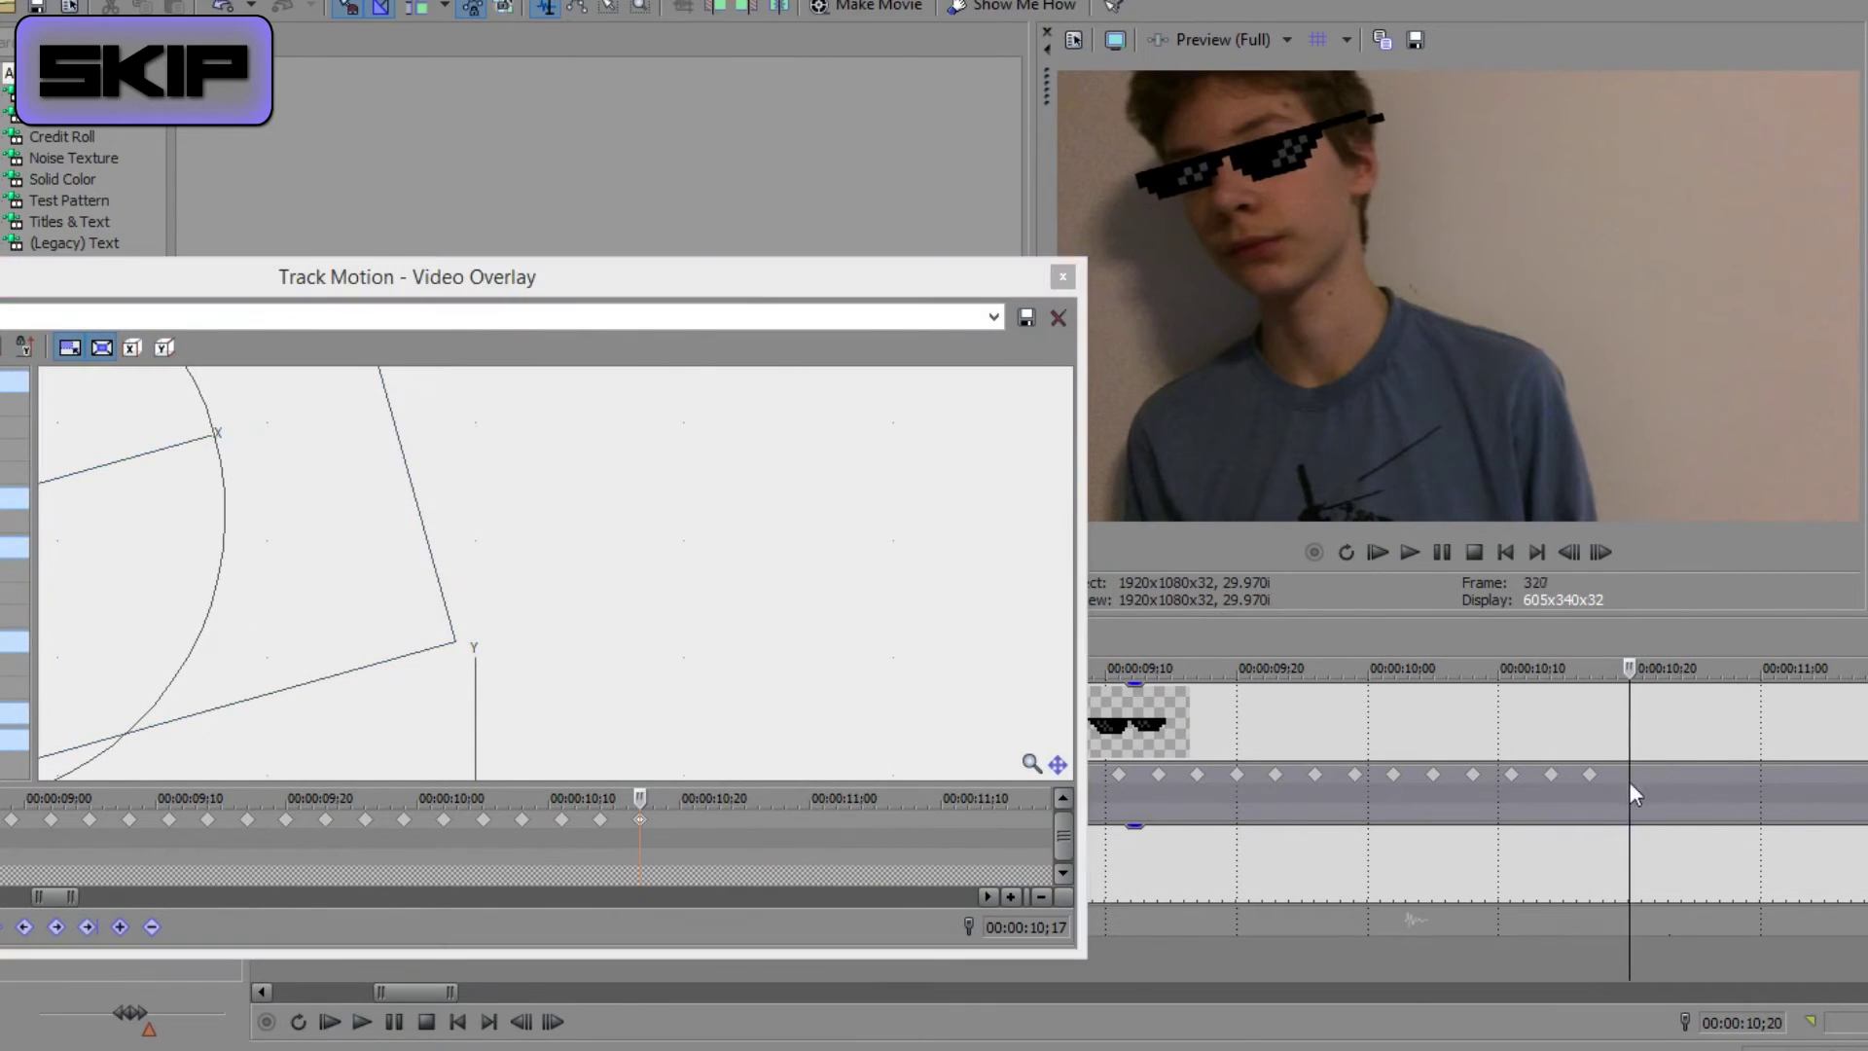
pyautogui.click(680, 820)
pyautogui.moveTo(425, 593); pyautogui.dragTo(567, 605)
pyautogui.moveTo(871, 612); pyautogui.dragTo(673, 544)
pyautogui.moveTo(764, 575); pyautogui.dragTo(679, 613)
pyautogui.doubleClick(1669, 776)
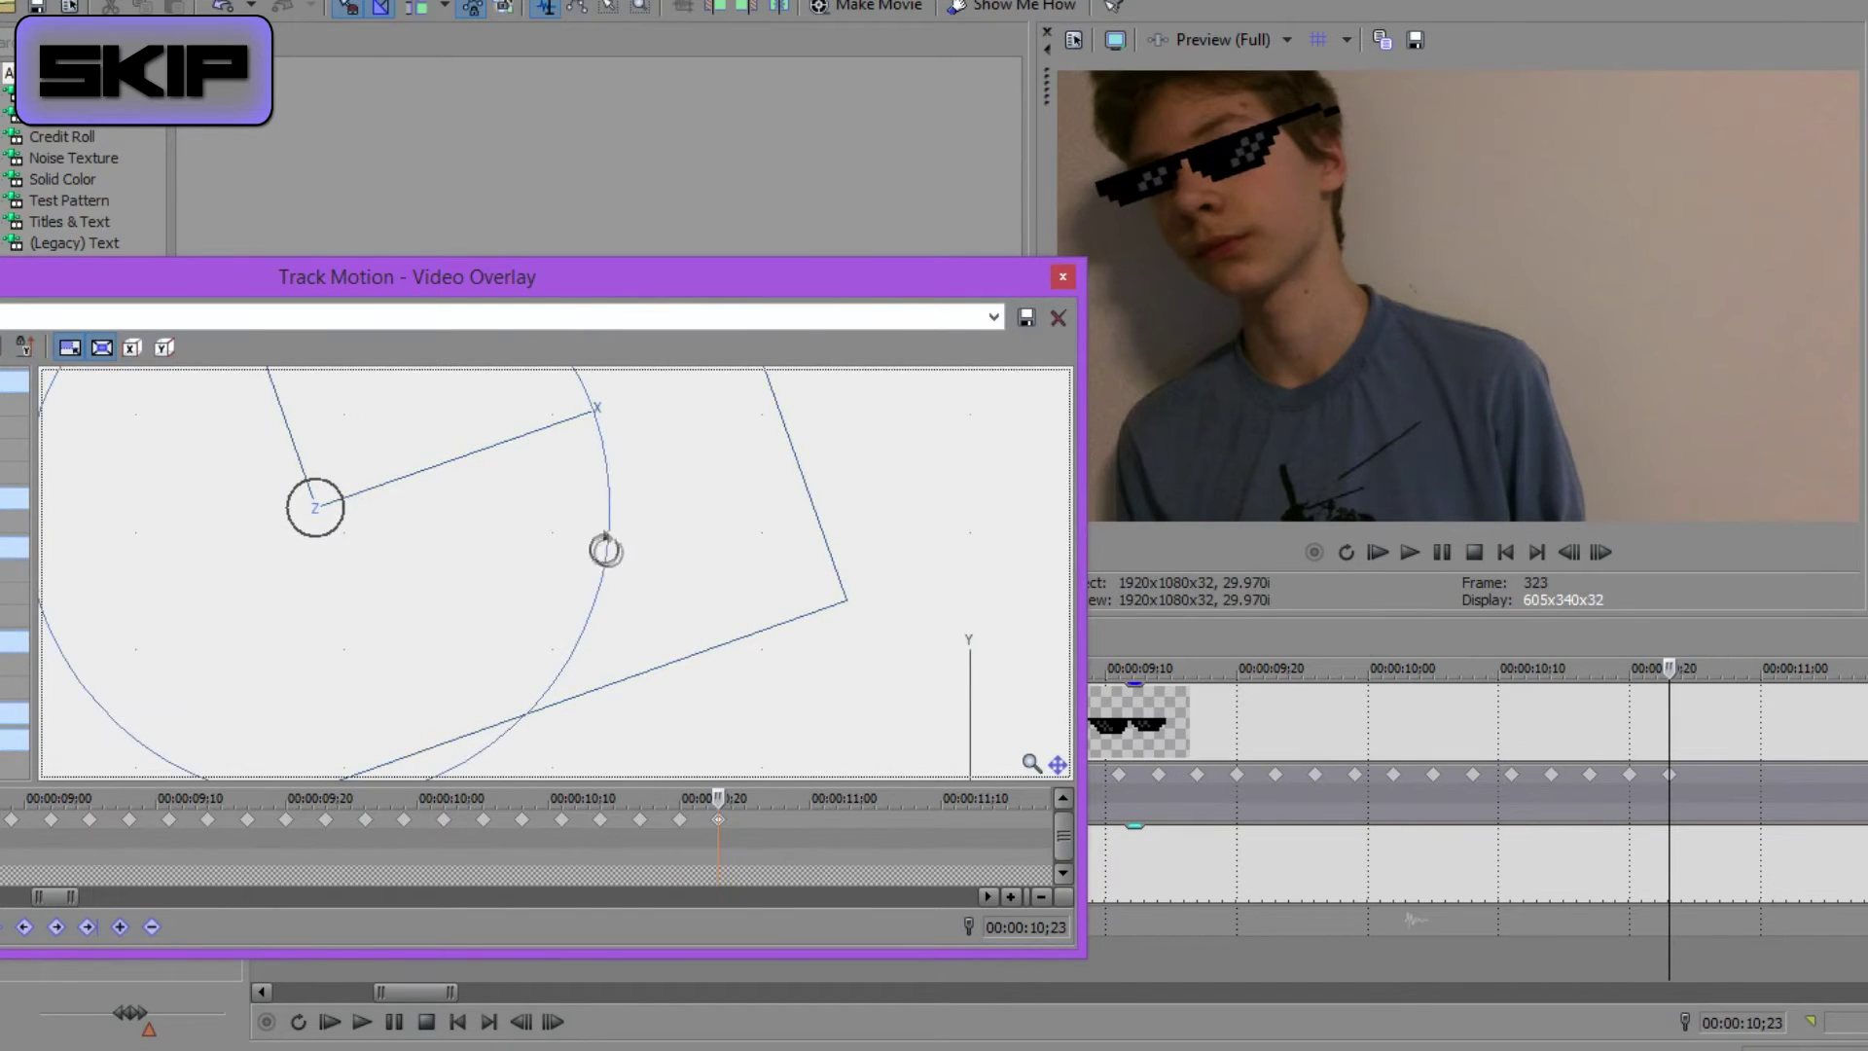
# - Add a position keyframe at 00:00:10;26 and nudge the sunglasses to stay on the eyes
pyautogui.doubleClick(1709, 778)
pyautogui.scroll(1, 1709, 780)
pyautogui.click(721, 823)
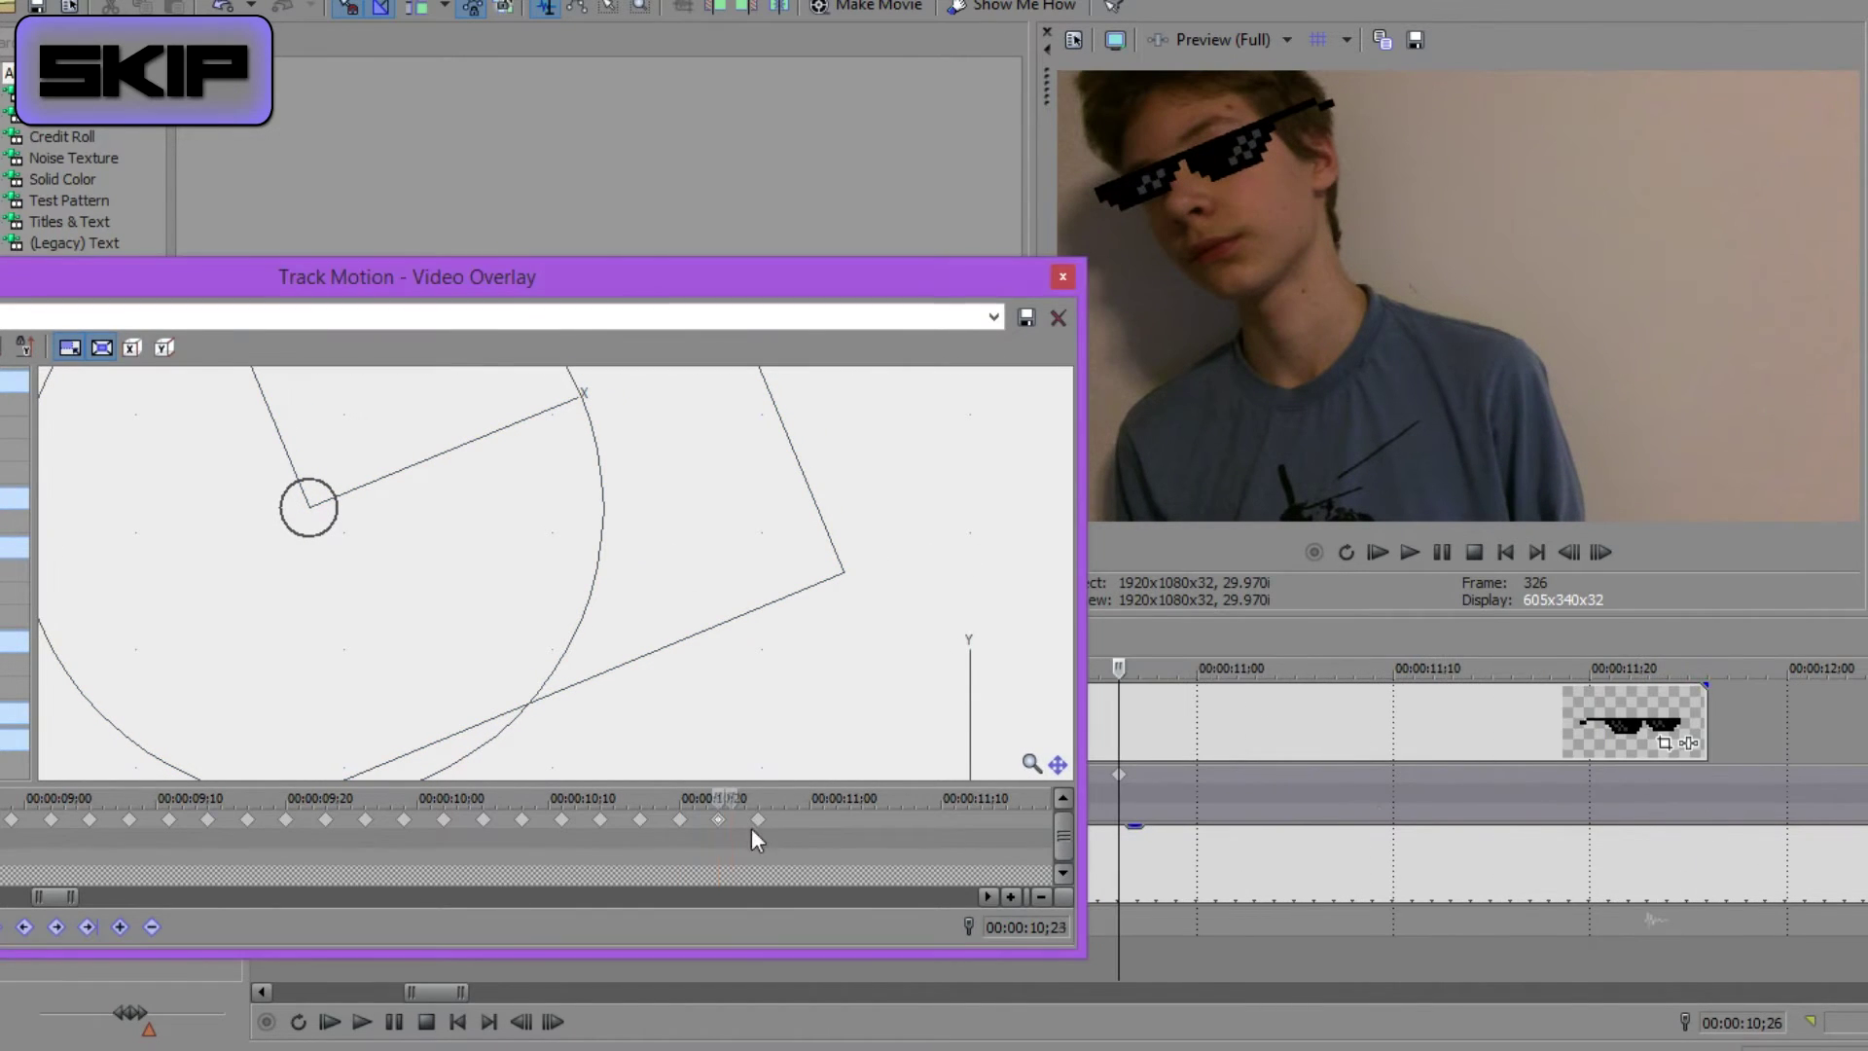
pyautogui.moveTo(462, 578); pyautogui.dragTo(443, 584)
# - Place a position keyframe at 00:00:10;29 and fine-tune the sunglasses against the keyframe at 00:00:10;26
pyautogui.doubleClick(1158, 777)
pyautogui.click(786, 824)
pyautogui.moveTo(1159, 776); pyautogui.dragTo(1177, 776)
pyautogui.click(796, 826)
pyautogui.click(1119, 777)
pyautogui.moveTo(555, 533); pyautogui.dragTo(582, 551)
pyautogui.click(757, 822)
pyautogui.click(1177, 778)
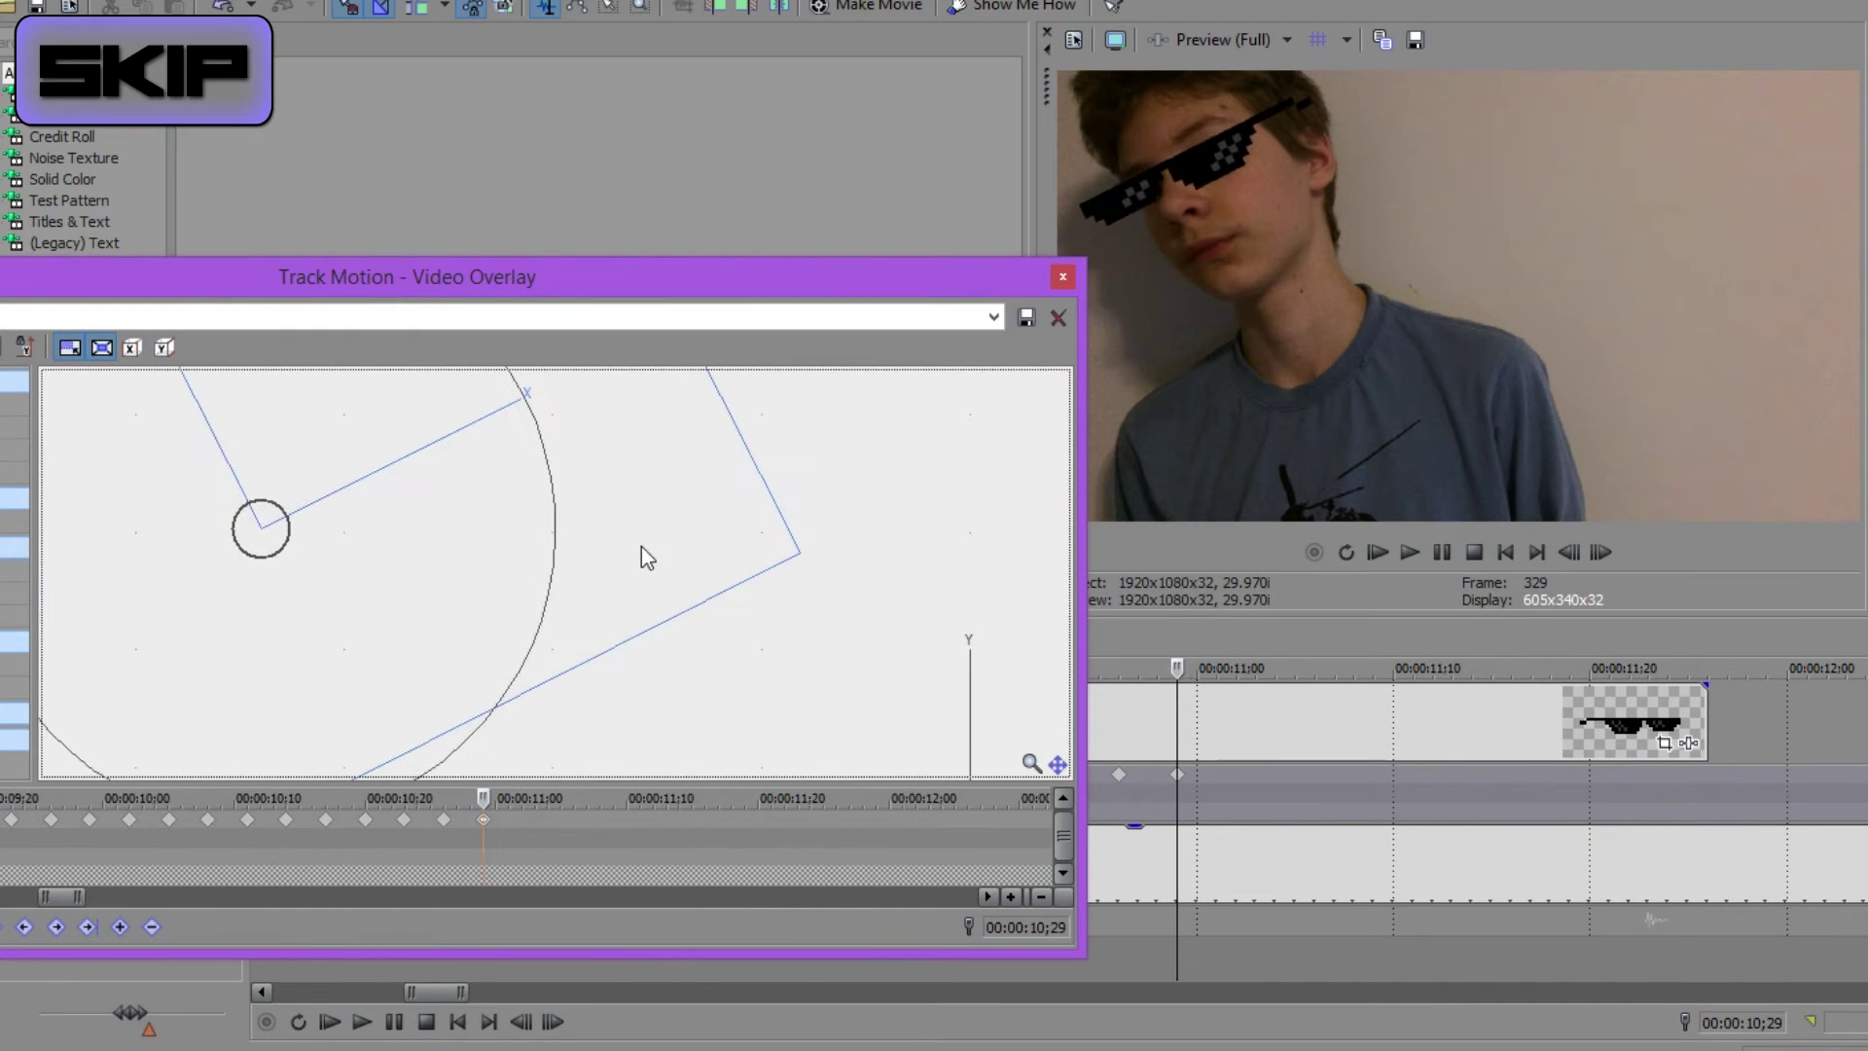
# - Add position keyframes at 00:00:11;02 and 00:00:11;05, nudging the sunglasses up and right with the head
pyautogui.doubleClick(1237, 777)
pyautogui.click(522, 821)
pyautogui.moveTo(646, 571); pyautogui.dragTo(662, 558)
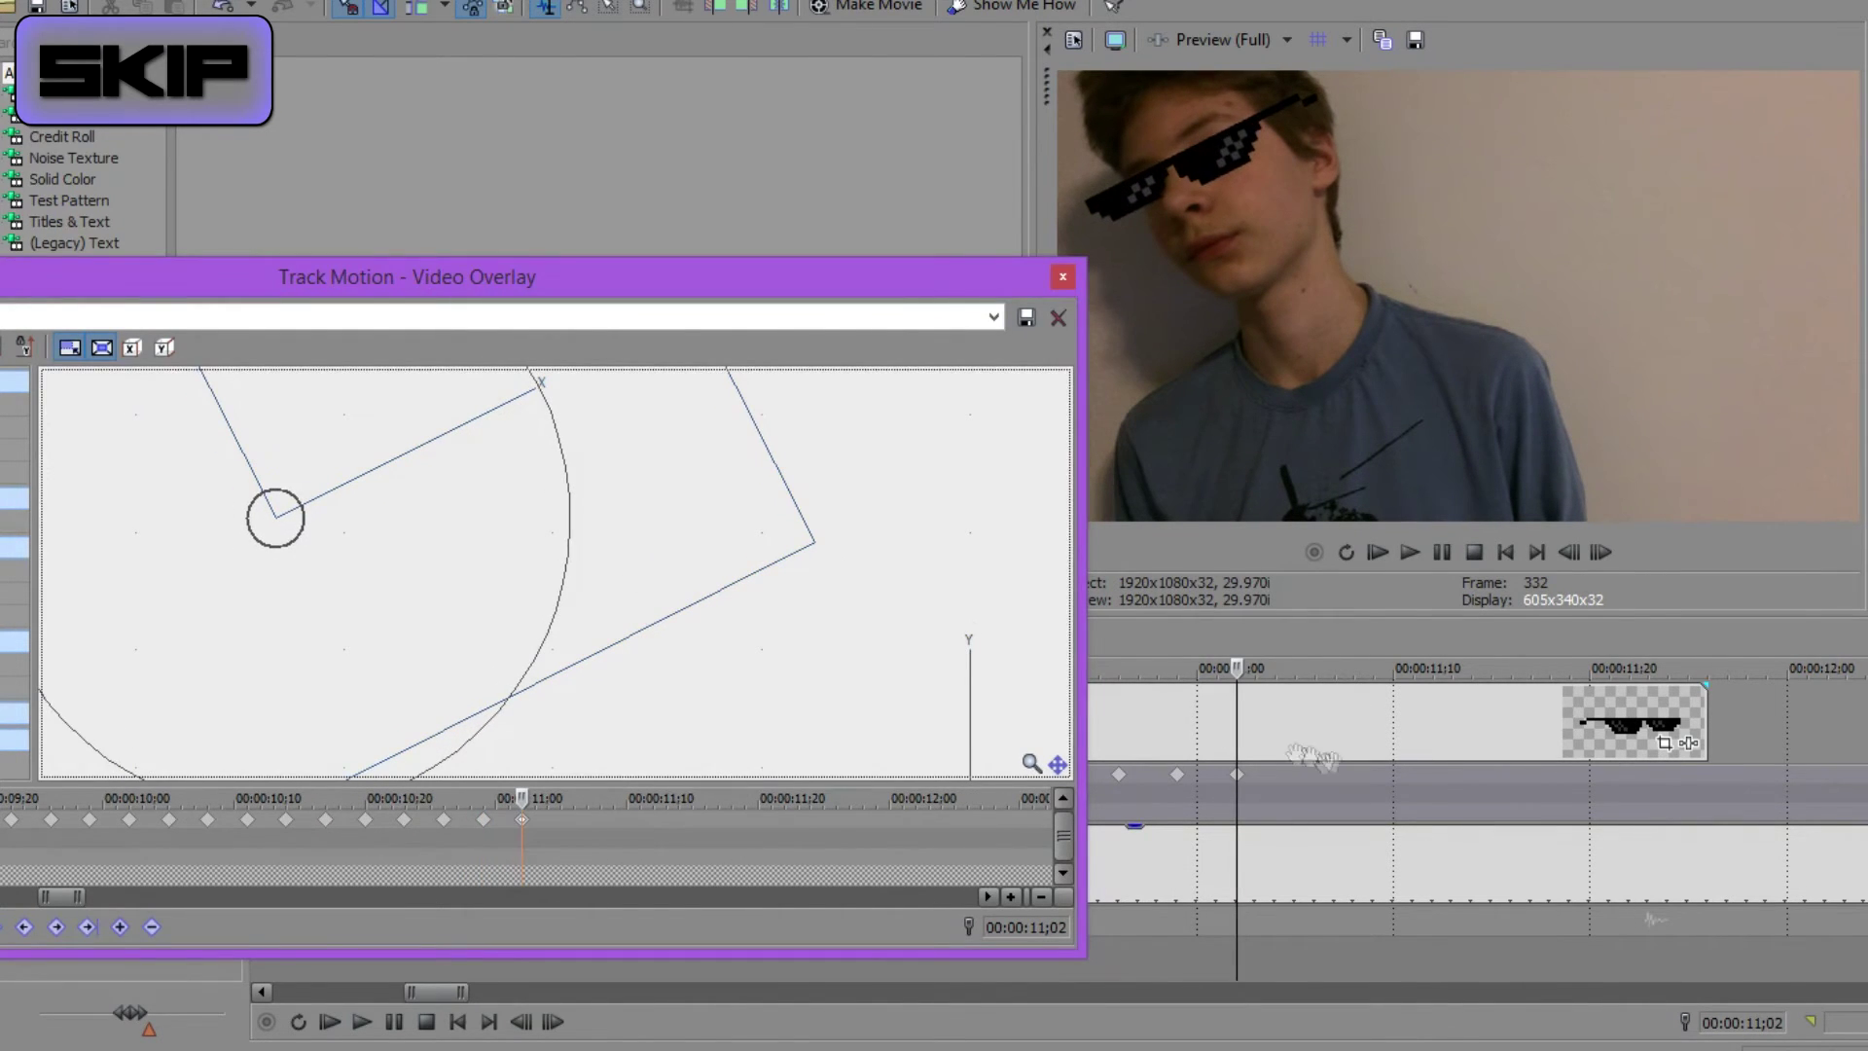
pyautogui.doubleClick(1295, 776)
pyautogui.click(562, 822)
pyautogui.moveTo(713, 441); pyautogui.dragTo(741, 418)
# - Add a position keyframe at 00:00:11;08 and shift the sunglasses up and right over the eyes
pyautogui.moveTo(719, 278); pyautogui.dragTo(702, 310)
pyautogui.doubleClick(1354, 776)
pyautogui.click(583, 852)
pyautogui.moveTo(621, 560); pyautogui.dragTo(671, 535)
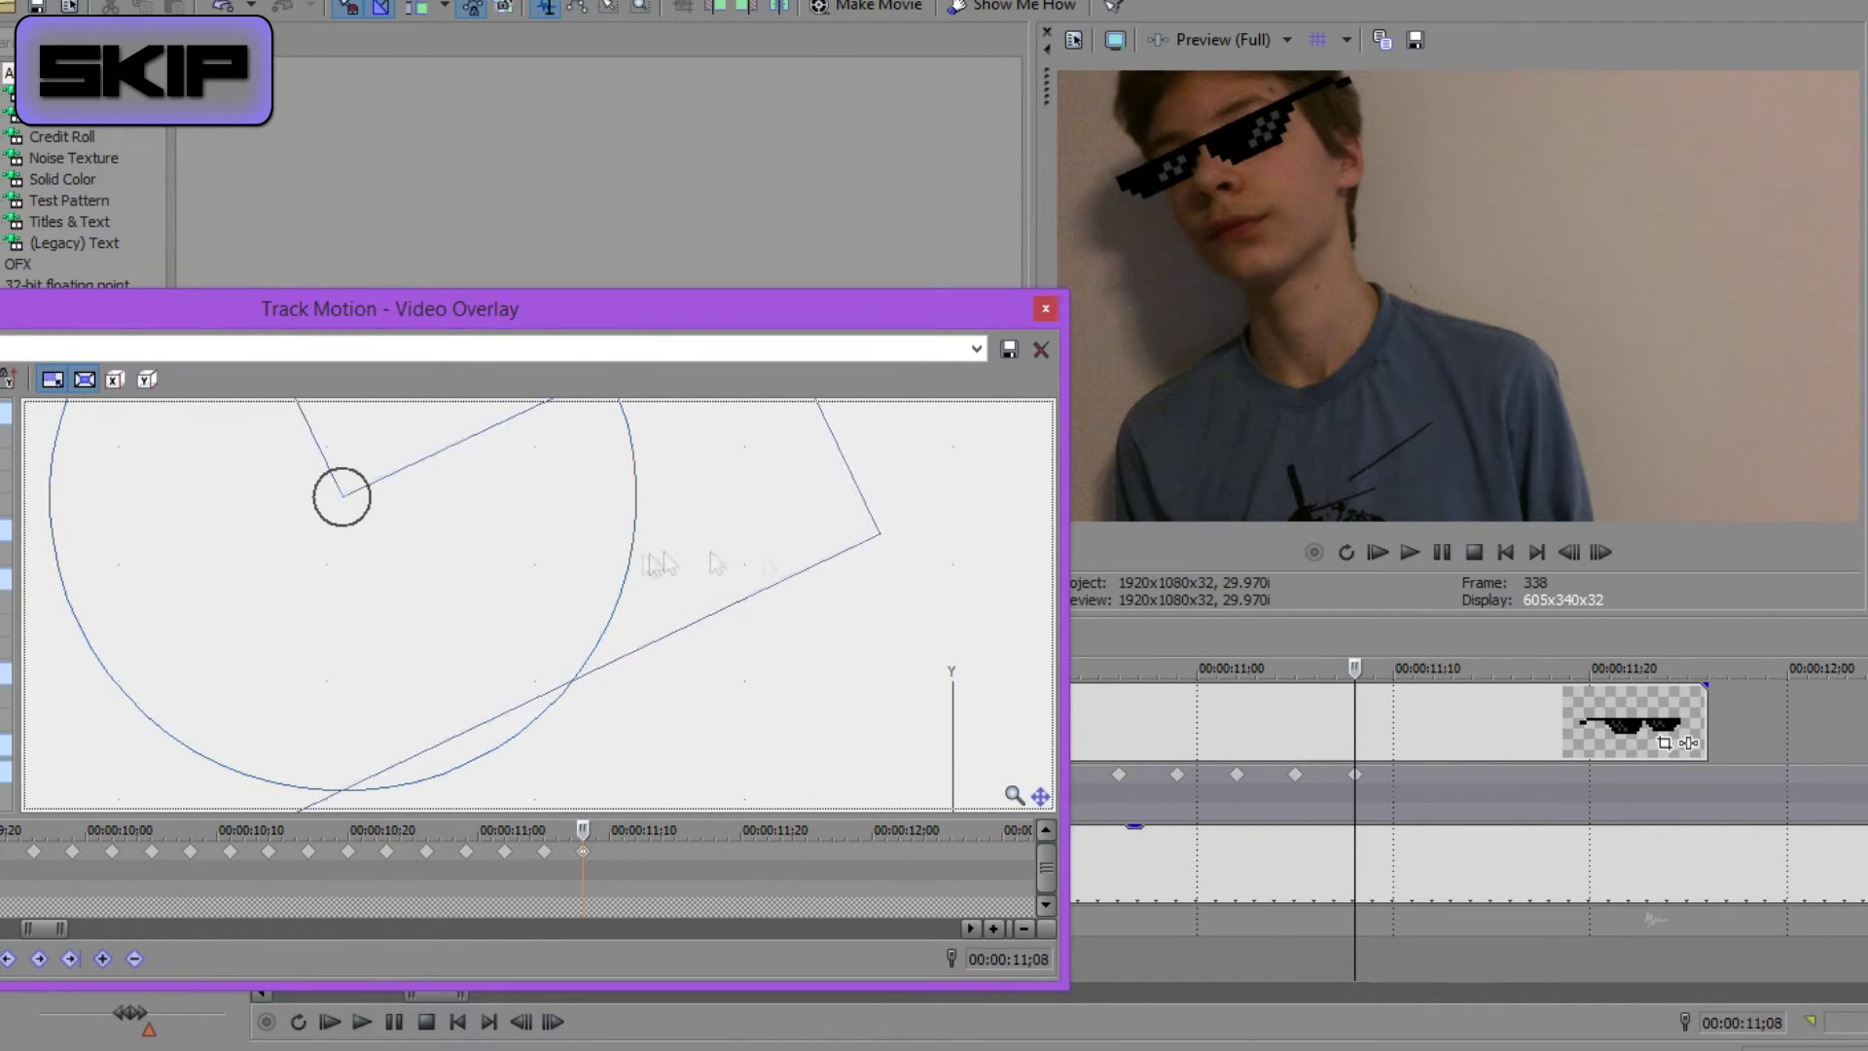
# - Close Track Motion and add position keyframes at 00:00:11;11 and 00:00:11;14 on the overlay track
pyautogui.click(1046, 309)
pyautogui.doubleClick(1414, 776)
pyautogui.scroll(-3, 1419, 780)
pyautogui.moveTo(1123, 734); pyautogui.dragTo(1723, 780)
pyautogui.scroll(4, 1118, 790)
pyautogui.doubleClick(1197, 776)
pyautogui.scroll(-2, 1127, 780)
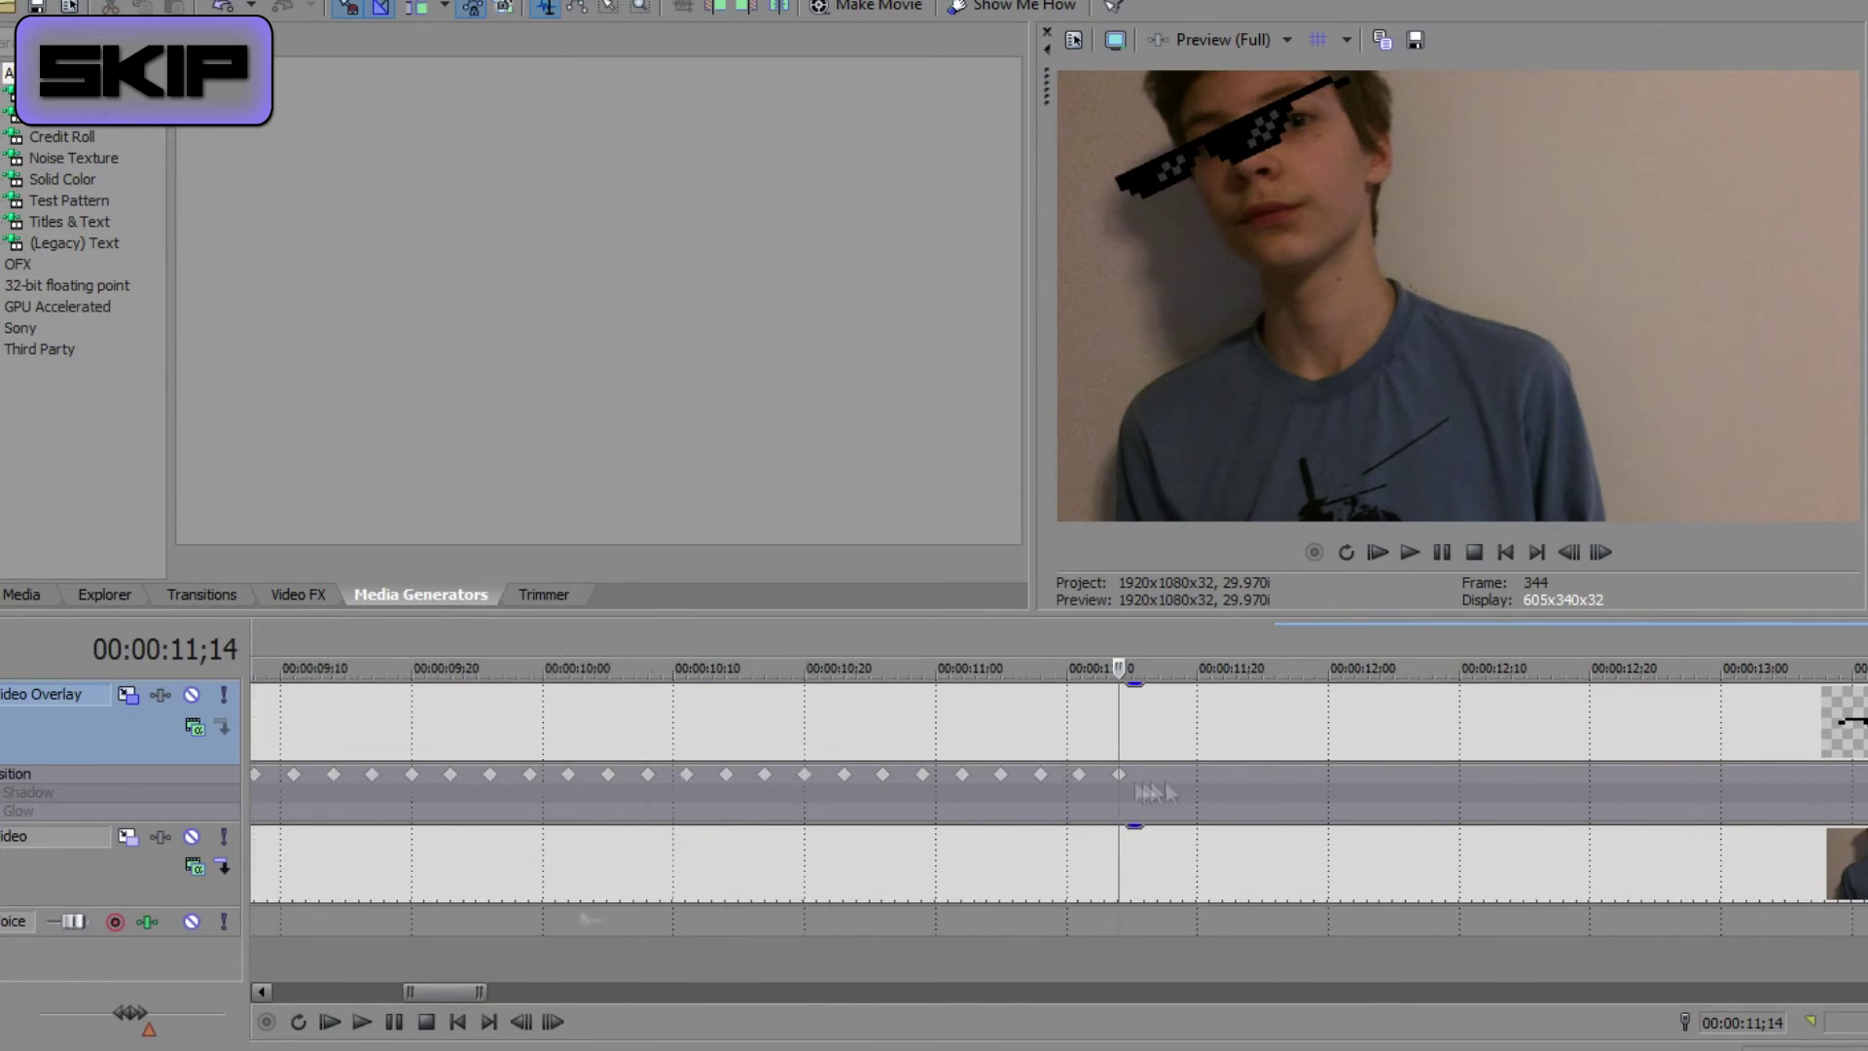
# - Reopen Track Motion, shift the sunglasses right and reduce their tilt to match the straightening head
pyautogui.doubleClick(1121, 775)
pyautogui.scroll(5, 496, 578)
pyautogui.moveTo(598, 734); pyautogui.dragTo(775, 904)
pyautogui.moveTo(702, 567); pyautogui.dragTo(775, 544)
pyautogui.moveTo(716, 547); pyautogui.dragTo(742, 596)
# - Add position keyframes at 00:00:11;17 and 00:00:11;20, and return to the one at 00:00:11;17
pyautogui.doubleClick(1159, 778)
pyautogui.doubleClick(1196, 776)
pyautogui.click(1157, 778)
pyautogui.click(940, 852)
pyautogui.click(929, 853)
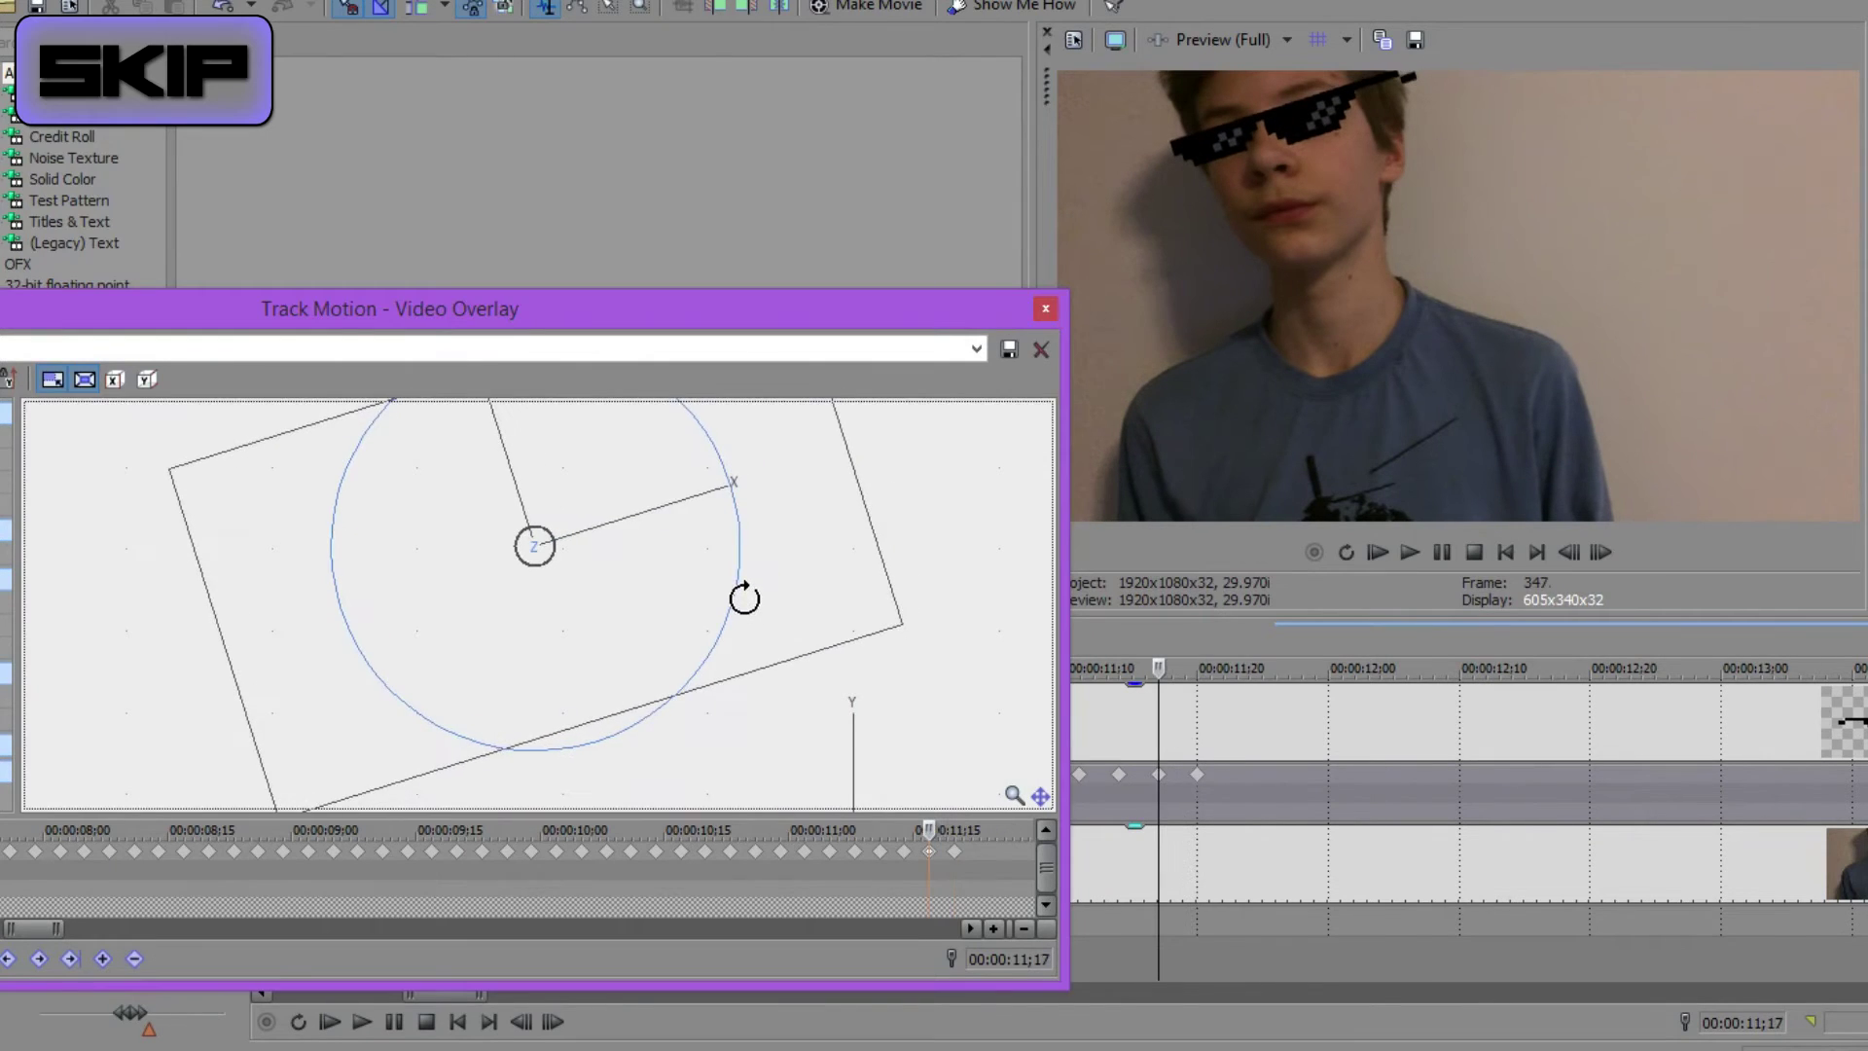
# - Adjust the sunglasses at 00:00:11;20 and add keyframes at 00:00:11;23, 00:00:11;26 and 00:00:11;29, moving them right with the head
pyautogui.doubleClick(1196, 777)
pyautogui.moveTo(862, 599); pyautogui.dragTo(812, 636)
pyautogui.doubleClick(1237, 777)
pyautogui.doubleClick(1275, 776)
pyautogui.doubleClick(1315, 775)
pyautogui.moveTo(856, 639); pyautogui.dragTo(1011, 638)
# - Add position keyframes at 00:00:12;02, 00:00:12;05 and 00:00:12;08, keeping the sunglasses aligned with the eyes
pyautogui.doubleClick(1357, 777)
pyautogui.doubleClick(1355, 776)
pyautogui.doubleClick(1393, 775)
pyautogui.doubleClick(1433, 775)
pyautogui.moveTo(700, 308); pyautogui.dragTo(808, 305)
pyautogui.moveTo(371, 649); pyautogui.dragTo(83, 654)
pyautogui.moveTo(792, 568); pyautogui.dragTo(791, 575)
# - Add a position keyframe at 00:00:12;11, check the neighbouring frames and nudge the sunglasses right and up
pyautogui.doubleClick(1473, 776)
pyautogui.press('Left')
pyautogui.press('Left')
pyautogui.press('Left')
pyautogui.press('Right')
pyautogui.press('Right')
pyautogui.press('Right')
pyautogui.moveTo(842, 631); pyautogui.dragTo(884, 616)
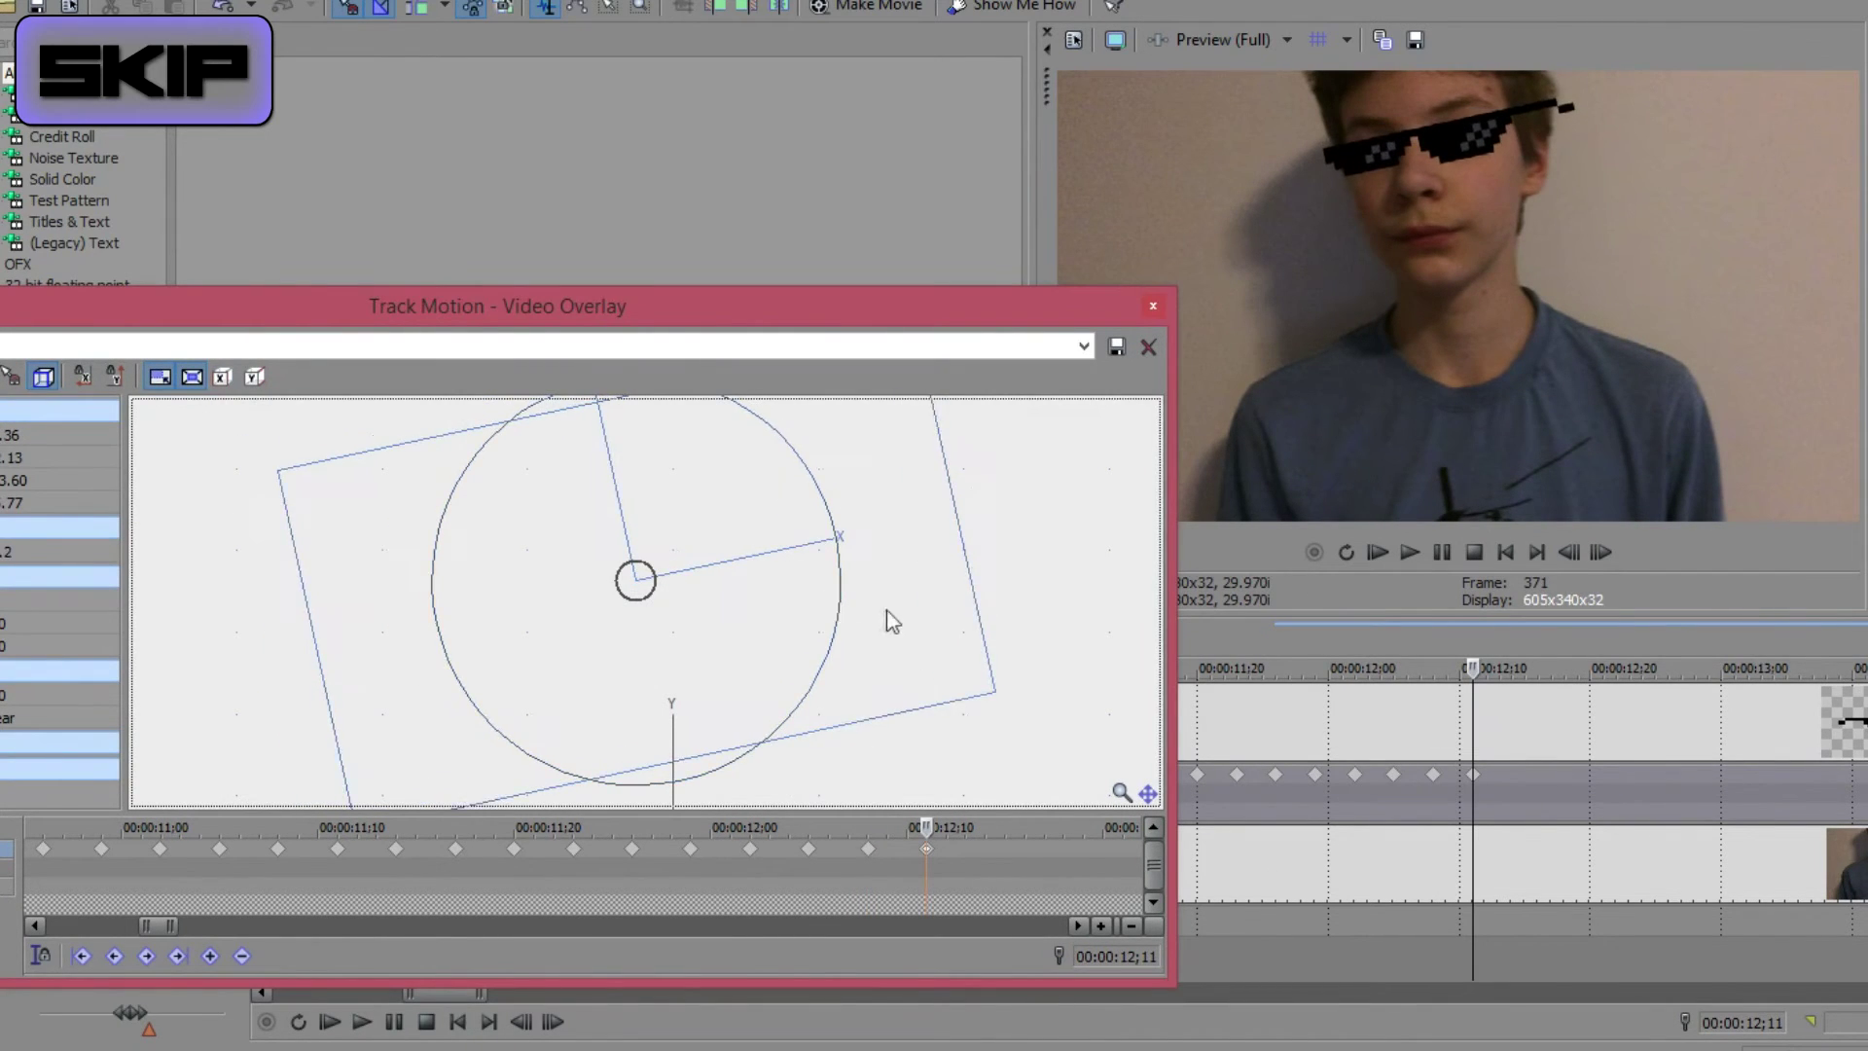
# - Add position keyframes at 00:00:12;14, 00:00:12;17, 00:00:12;20 and 00:00:12;23, moving the sunglasses up with the head
pyautogui.doubleClick(1510, 775)
pyautogui.moveTo(928, 678); pyautogui.dragTo(876, 495)
pyautogui.doubleClick(1550, 776)
pyautogui.doubleClick(1591, 778)
pyautogui.click(1103, 850)
pyautogui.doubleClick(1634, 779)
pyautogui.click(633, 849)
# - Add position keyframes at 00:00:12;26, 00:00:12;29 and 00:00:13;02 for the sunglasses
pyautogui.doubleClick(1670, 776)
pyautogui.click(689, 850)
pyautogui.click(689, 850)
pyautogui.doubleClick(1709, 778)
pyautogui.click(750, 849)
pyautogui.doubleClick(1748, 776)
pyautogui.click(809, 849)
# - Add position keyframes every three frames from 00:00:13;05 to 00:00:13;14 for the sunglasses
pyautogui.doubleClick(1788, 778)
pyautogui.click(869, 849)
pyautogui.doubleClick(1826, 777)
pyautogui.click(927, 849)
pyautogui.doubleClick(1860, 776)
pyautogui.click(986, 849)
pyautogui.doubleClick(1864, 776)
pyautogui.click(1044, 849)
# - Add a position keyframe at 00:00:13;17 and select it in Track Motion
pyautogui.hscroll(3, 1425, 859)
pyautogui.moveTo(992, 313); pyautogui.dragTo(676, 325)
pyautogui.doubleClick(1159, 776)
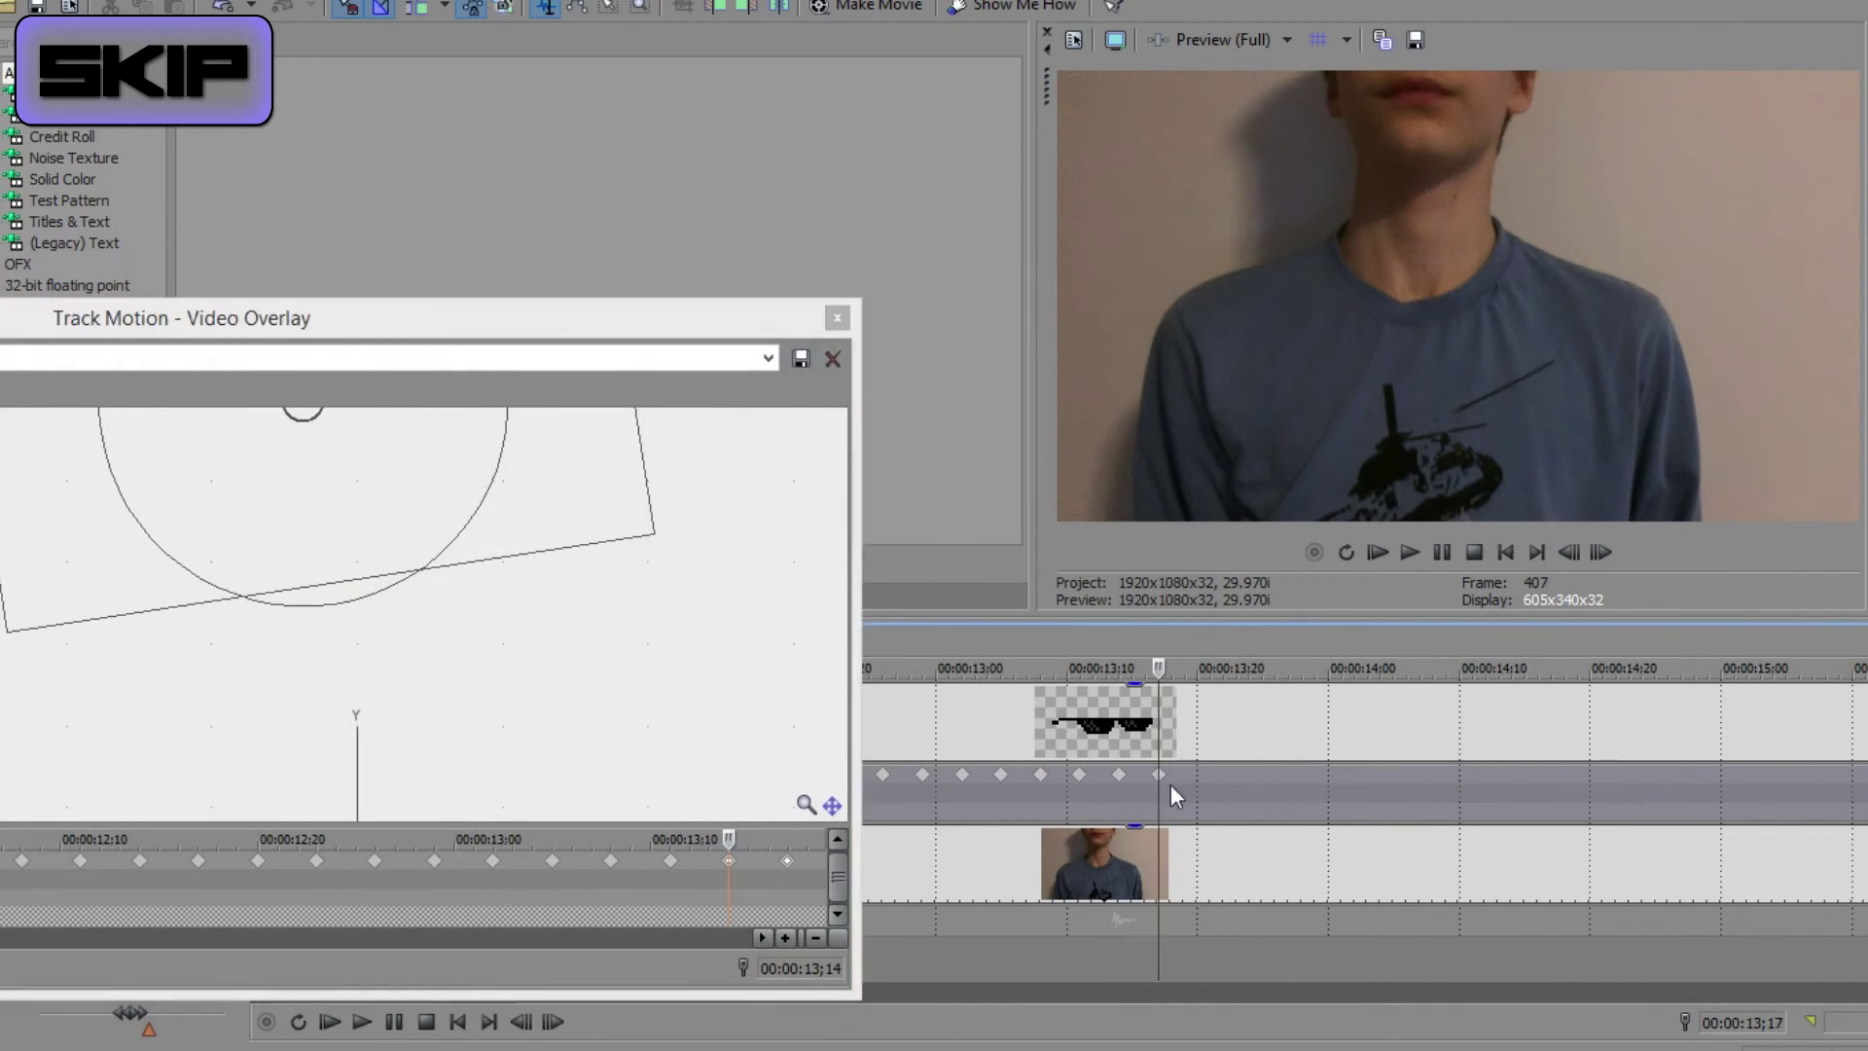
pyautogui.moveTo(526, 318); pyautogui.dragTo(836, 339)
pyautogui.moveTo(230, 958); pyautogui.dragTo(209, 958)
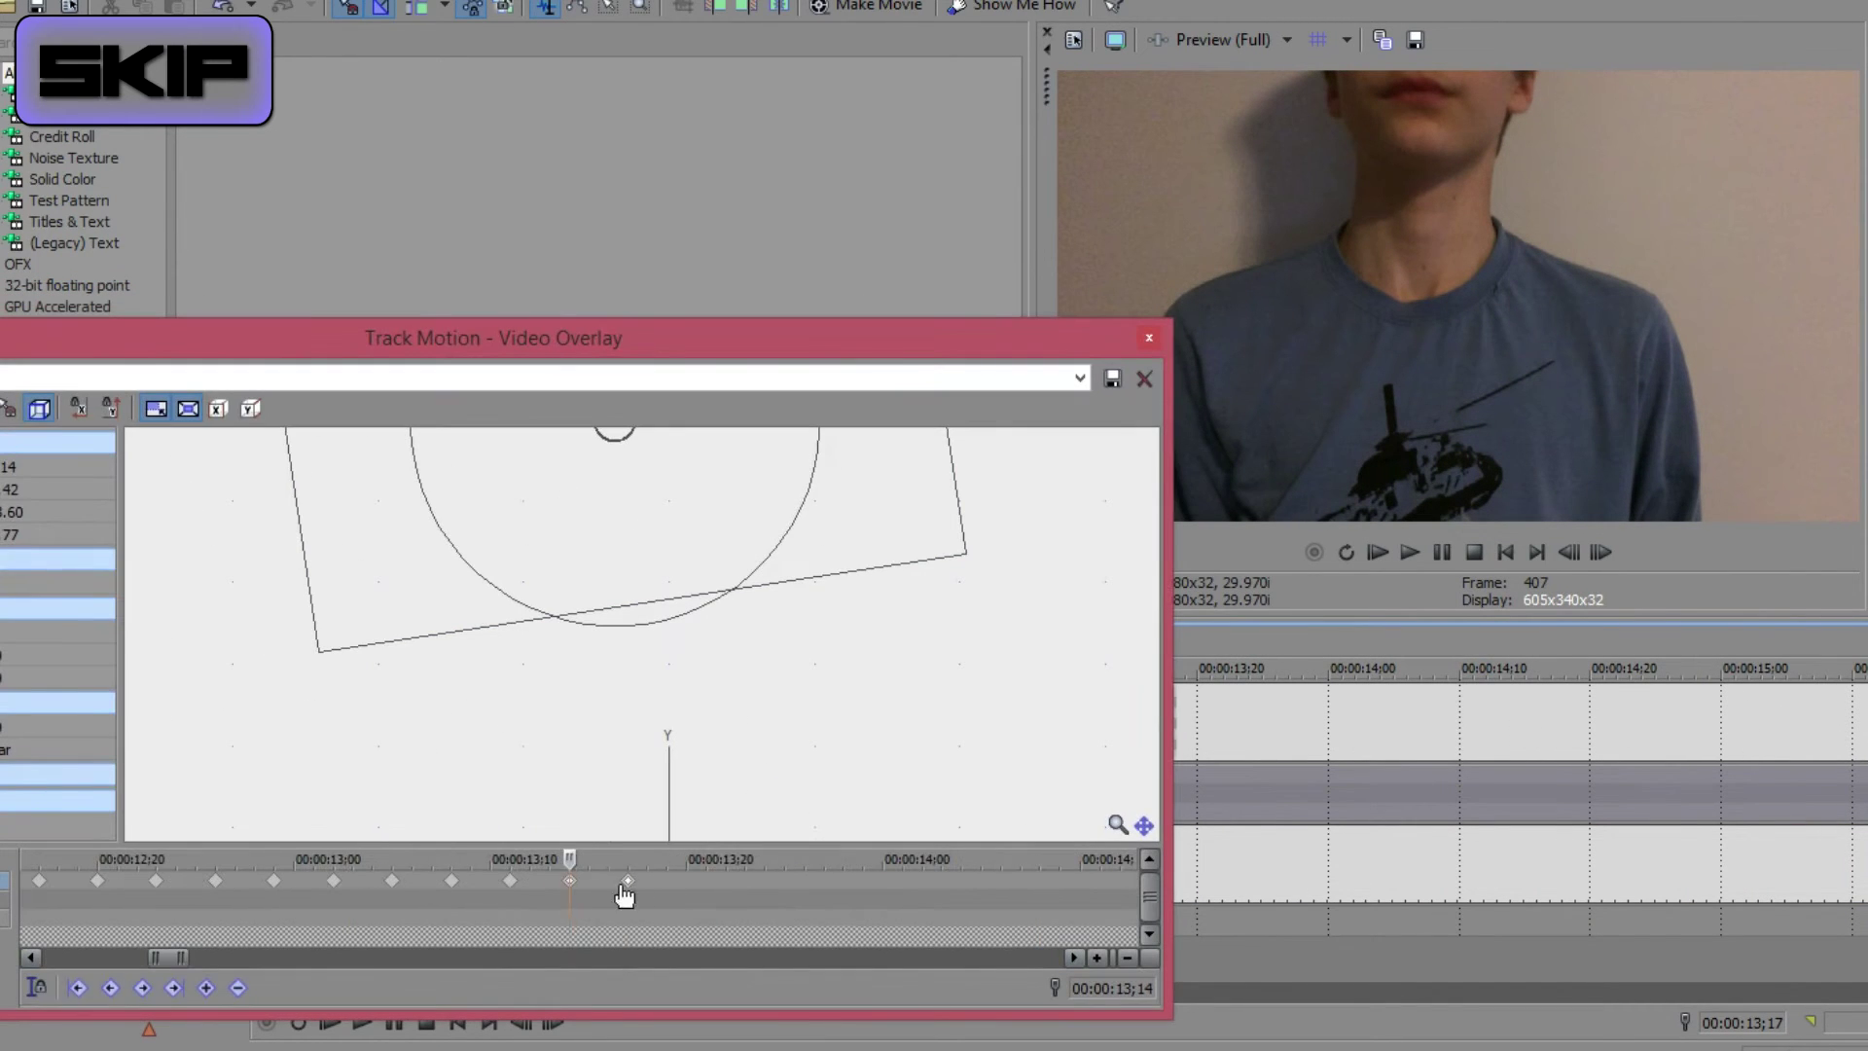
pyautogui.click(627, 881)
# - Add a position keyframe at 00:00:13;20 and move the sunglasses down to meet the returning head
pyautogui.moveTo(910, 343); pyautogui.dragTo(690, 358)
pyautogui.click(1204, 725)
pyautogui.click(1198, 774)
pyautogui.click(464, 905)
pyautogui.moveTo(667, 528); pyautogui.dragTo(713, 676)
# - Add a position keyframe at 00:00:13;23 and adjust the sunglasses against the keyframe at 00:00:13;20
pyautogui.click(1236, 775)
pyautogui.click(525, 905)
pyautogui.moveTo(672, 616); pyautogui.dragTo(605, 567)
pyautogui.click(467, 903)
pyautogui.click(1197, 774)
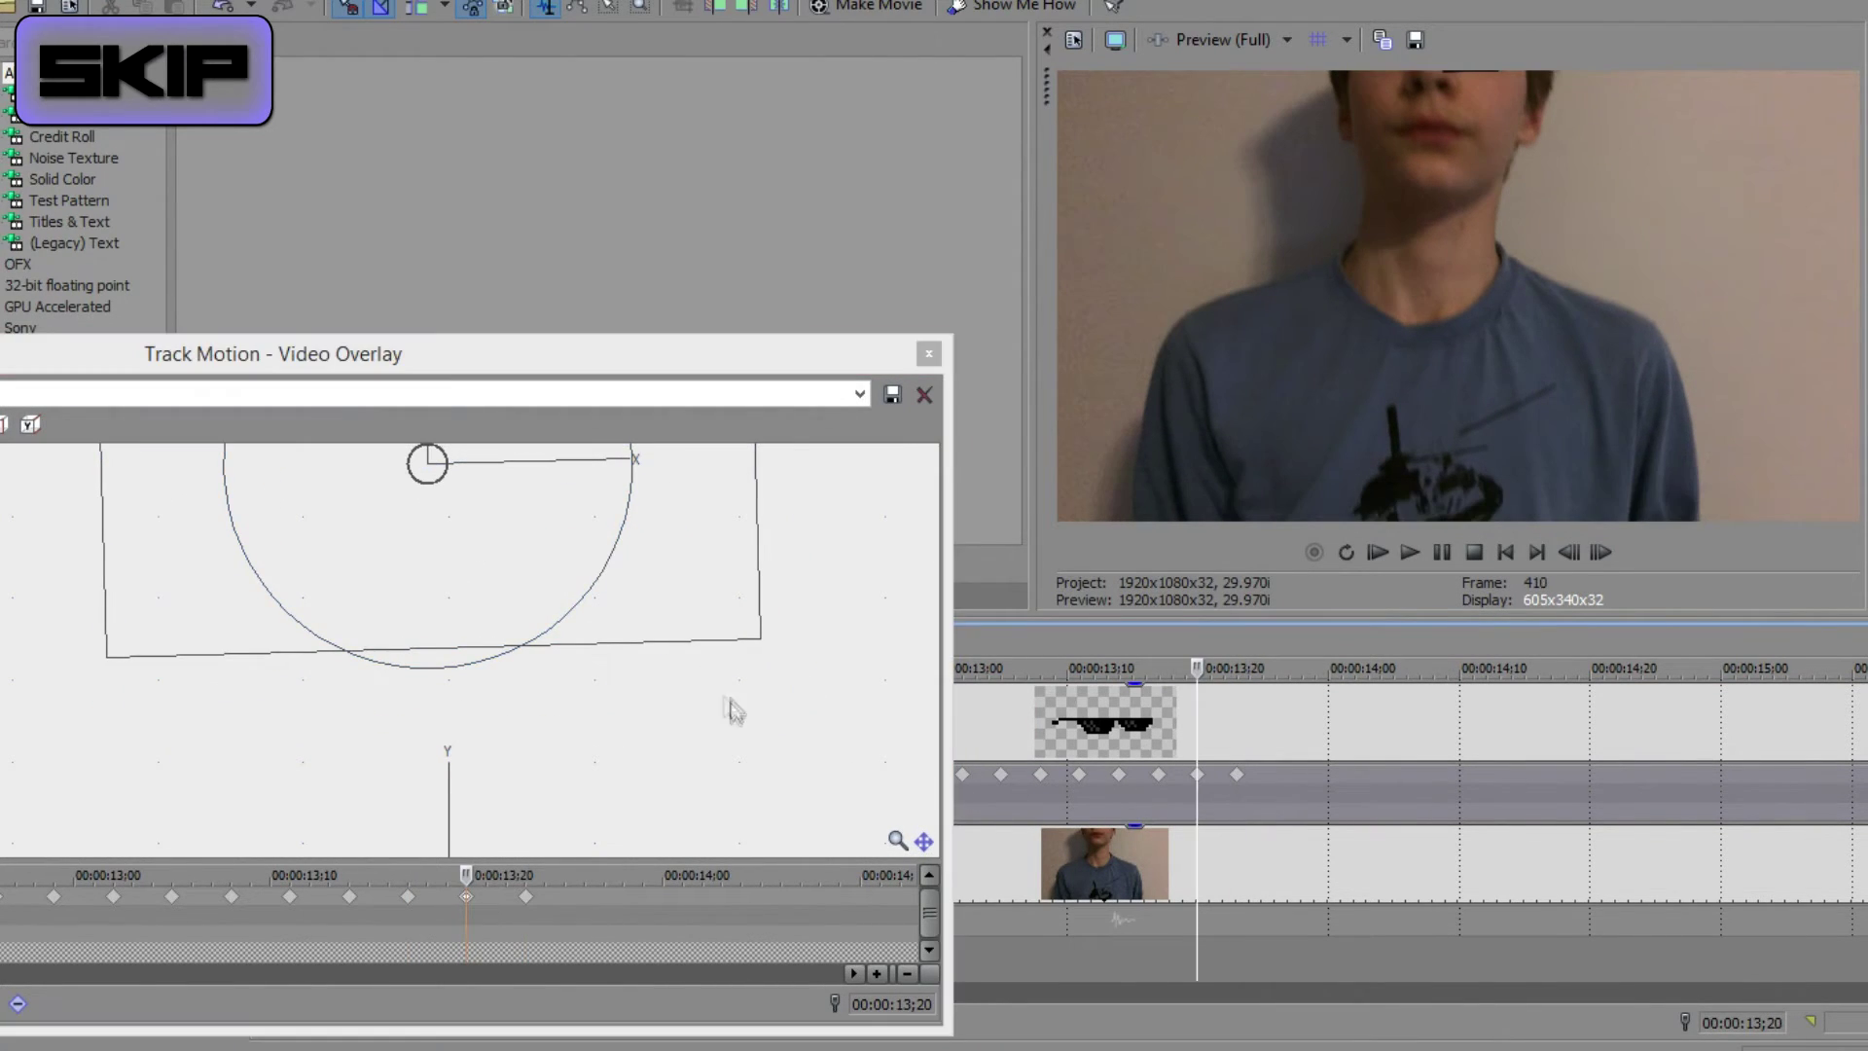
# - Add a position keyframe at 00:00:13;26, lower the sunglasses onto the eyes and rotate them slightly clockwise
pyautogui.click(526, 905)
pyautogui.click(1237, 774)
pyautogui.click(1276, 775)
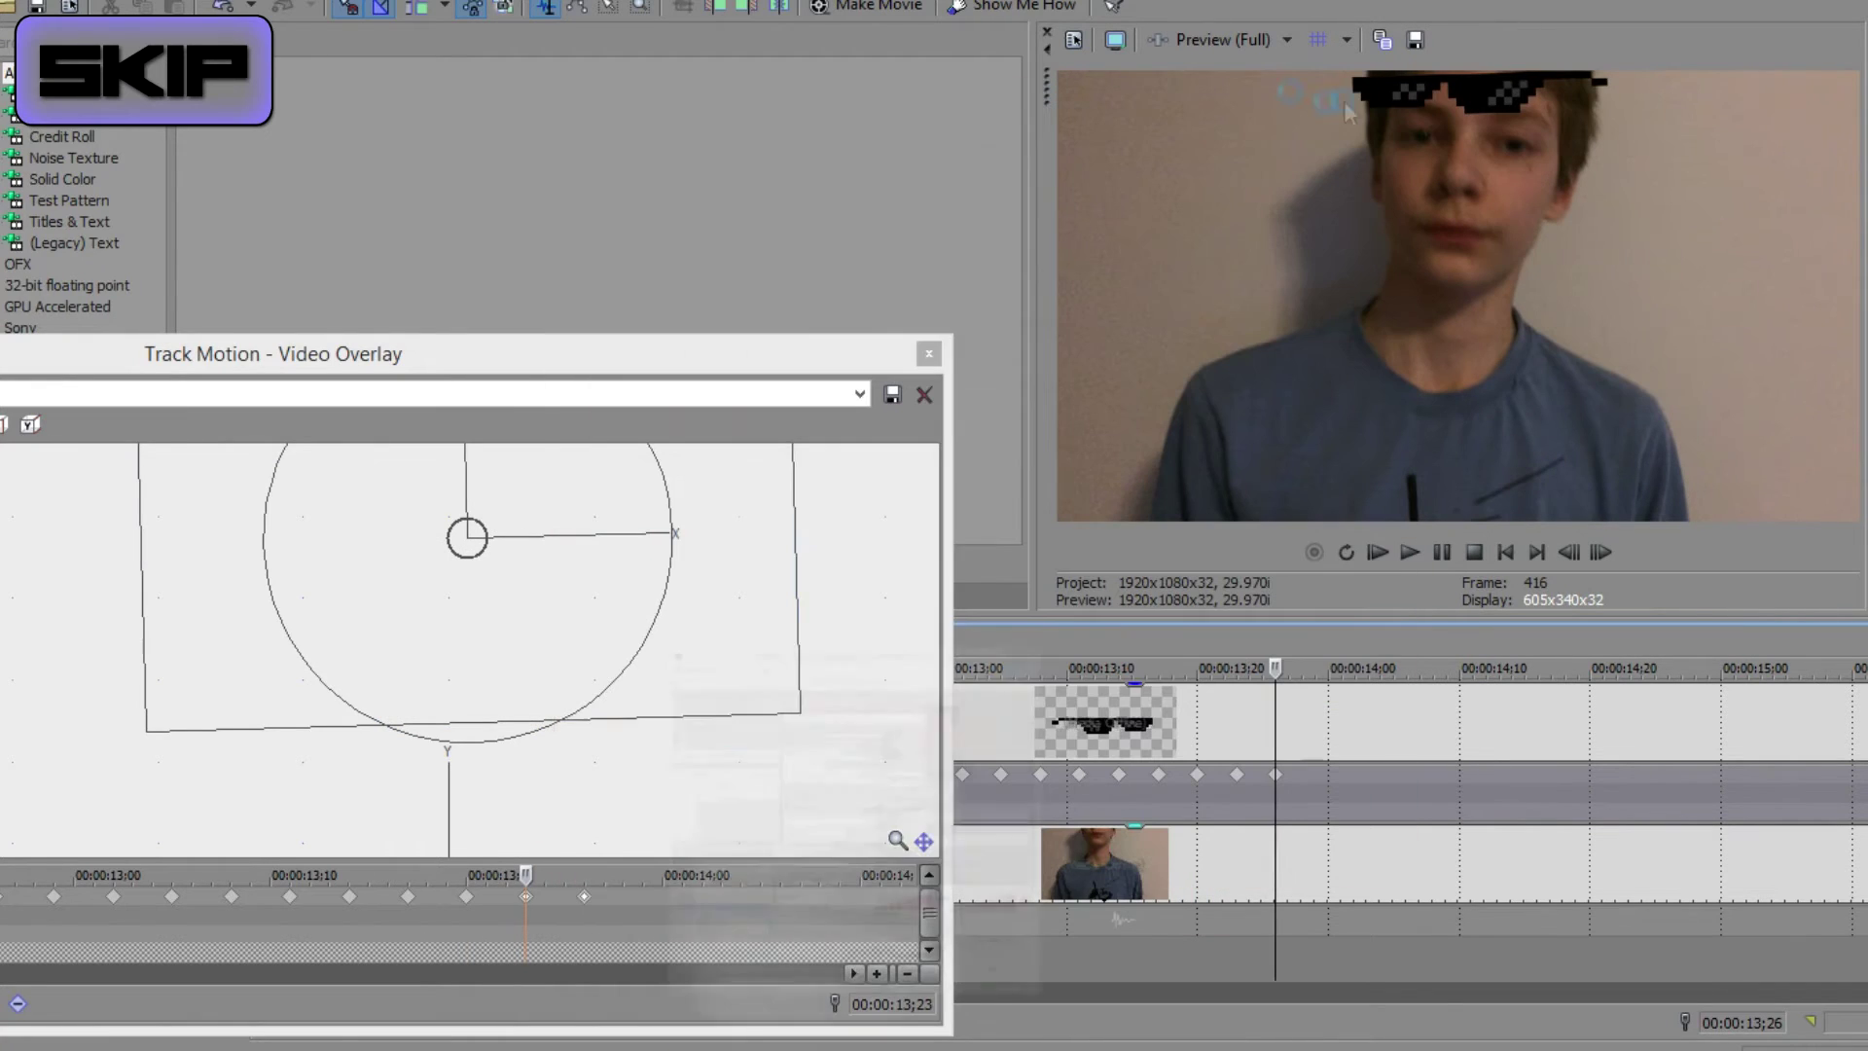
pyautogui.click(583, 904)
pyautogui.moveTo(705, 649); pyautogui.dragTo(731, 723)
pyautogui.moveTo(683, 703); pyautogui.dragTo(675, 721)
pyautogui.click(1237, 775)
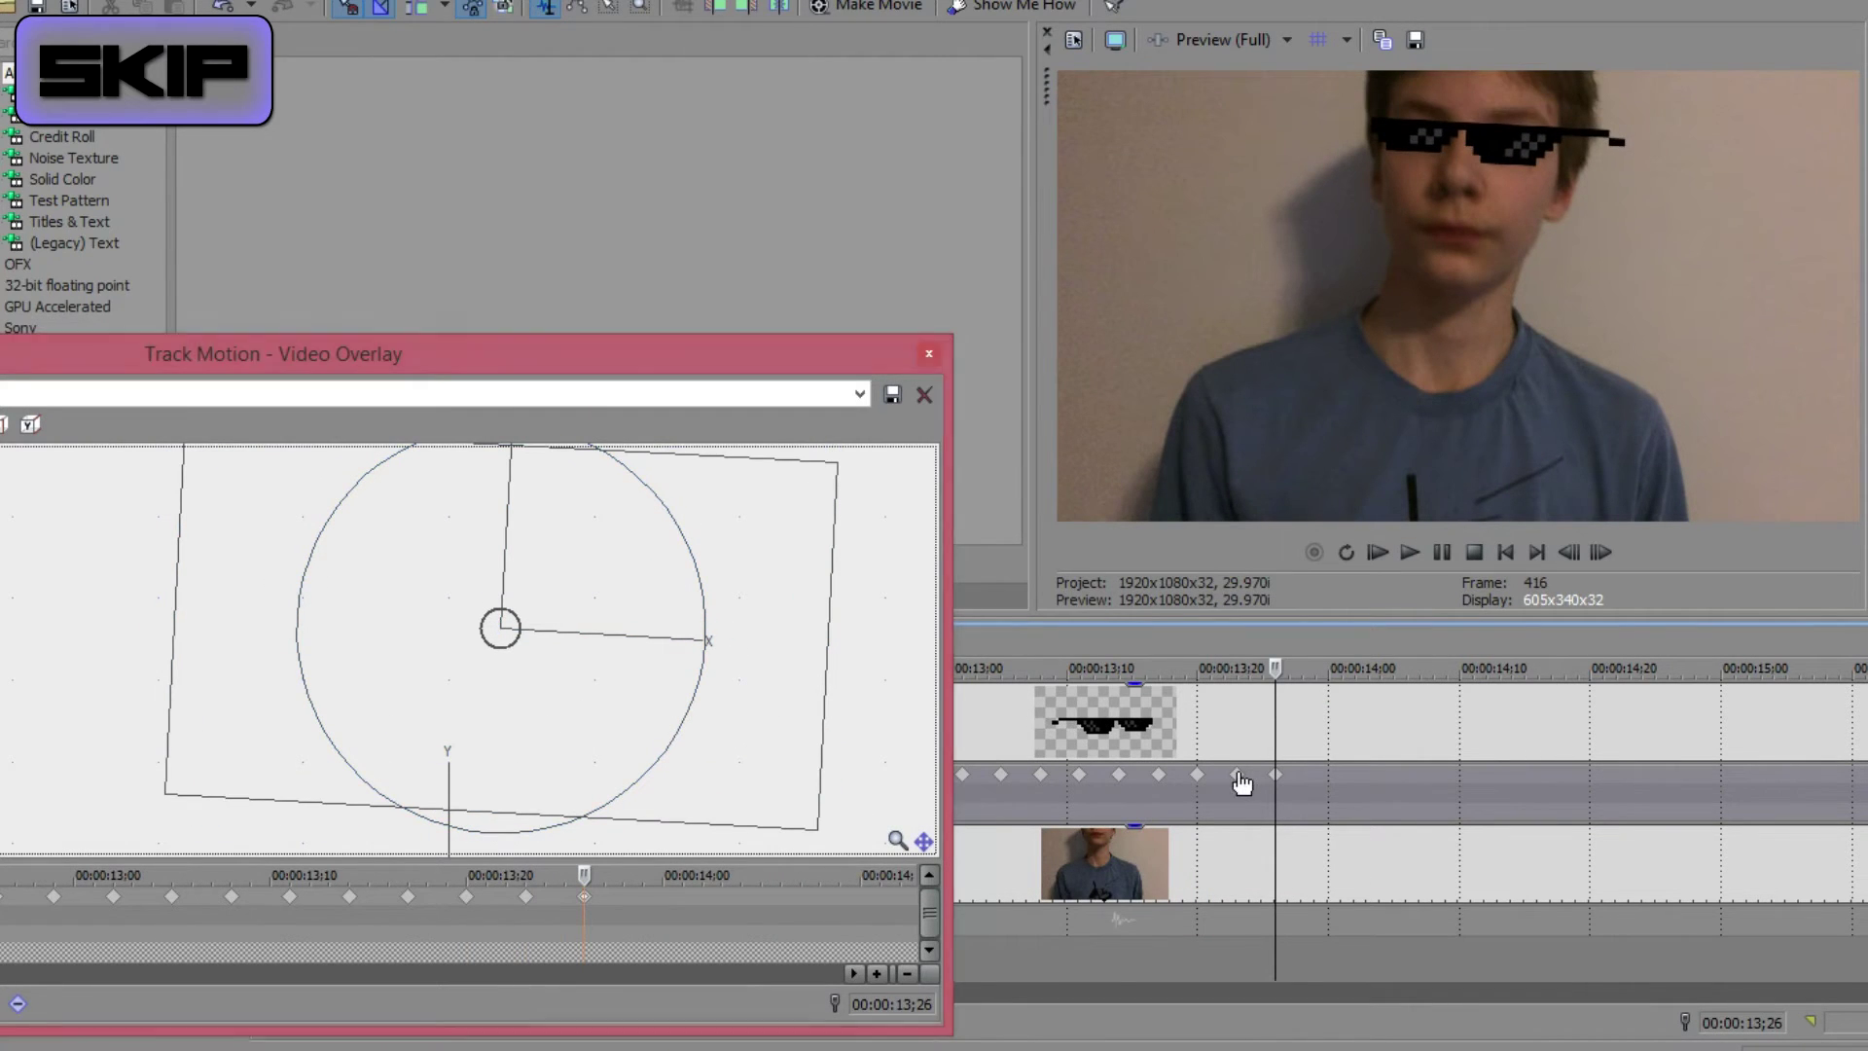
# - Add a position keyframe at 00:00:13;29 and move the sunglasses up and left onto the eyes
pyautogui.click(1276, 776)
pyautogui.press('Right')
pyautogui.press('Right')
pyautogui.press('Right')
pyautogui.click(643, 905)
pyautogui.moveTo(757, 719); pyautogui.dragTo(681, 620)
# - Add position keyframes at 00:00:14;02 and 00:00:14;05, repositioning the sunglasses on the face at each one
pyautogui.click(1359, 777)
pyautogui.click(710, 904)
pyautogui.moveTo(681, 621); pyautogui.dragTo(676, 652)
pyautogui.doubleClick(1394, 776)
pyautogui.click(764, 899)
pyautogui.moveTo(727, 721); pyautogui.dragTo(630, 628)
# - Add position keyframes at 00:00:14;08 and 00:00:14;11, then nudge the sunglasses slightly to fit the eyes
pyautogui.doubleClick(1433, 777)
pyautogui.click(822, 900)
pyautogui.doubleClick(1475, 777)
pyautogui.click(881, 899)
pyautogui.moveTo(547, 582); pyautogui.dragTo(551, 574)
pyautogui.moveTo(604, 589); pyautogui.dragTo(601, 587)
# - Add position keyframes at 00:00:14;14 and 00:00:14;17, moving and rotating the sunglasses counter-clockwise to match the tilted head
pyautogui.doubleClick(1514, 777)
pyautogui.doubleClick(1514, 780)
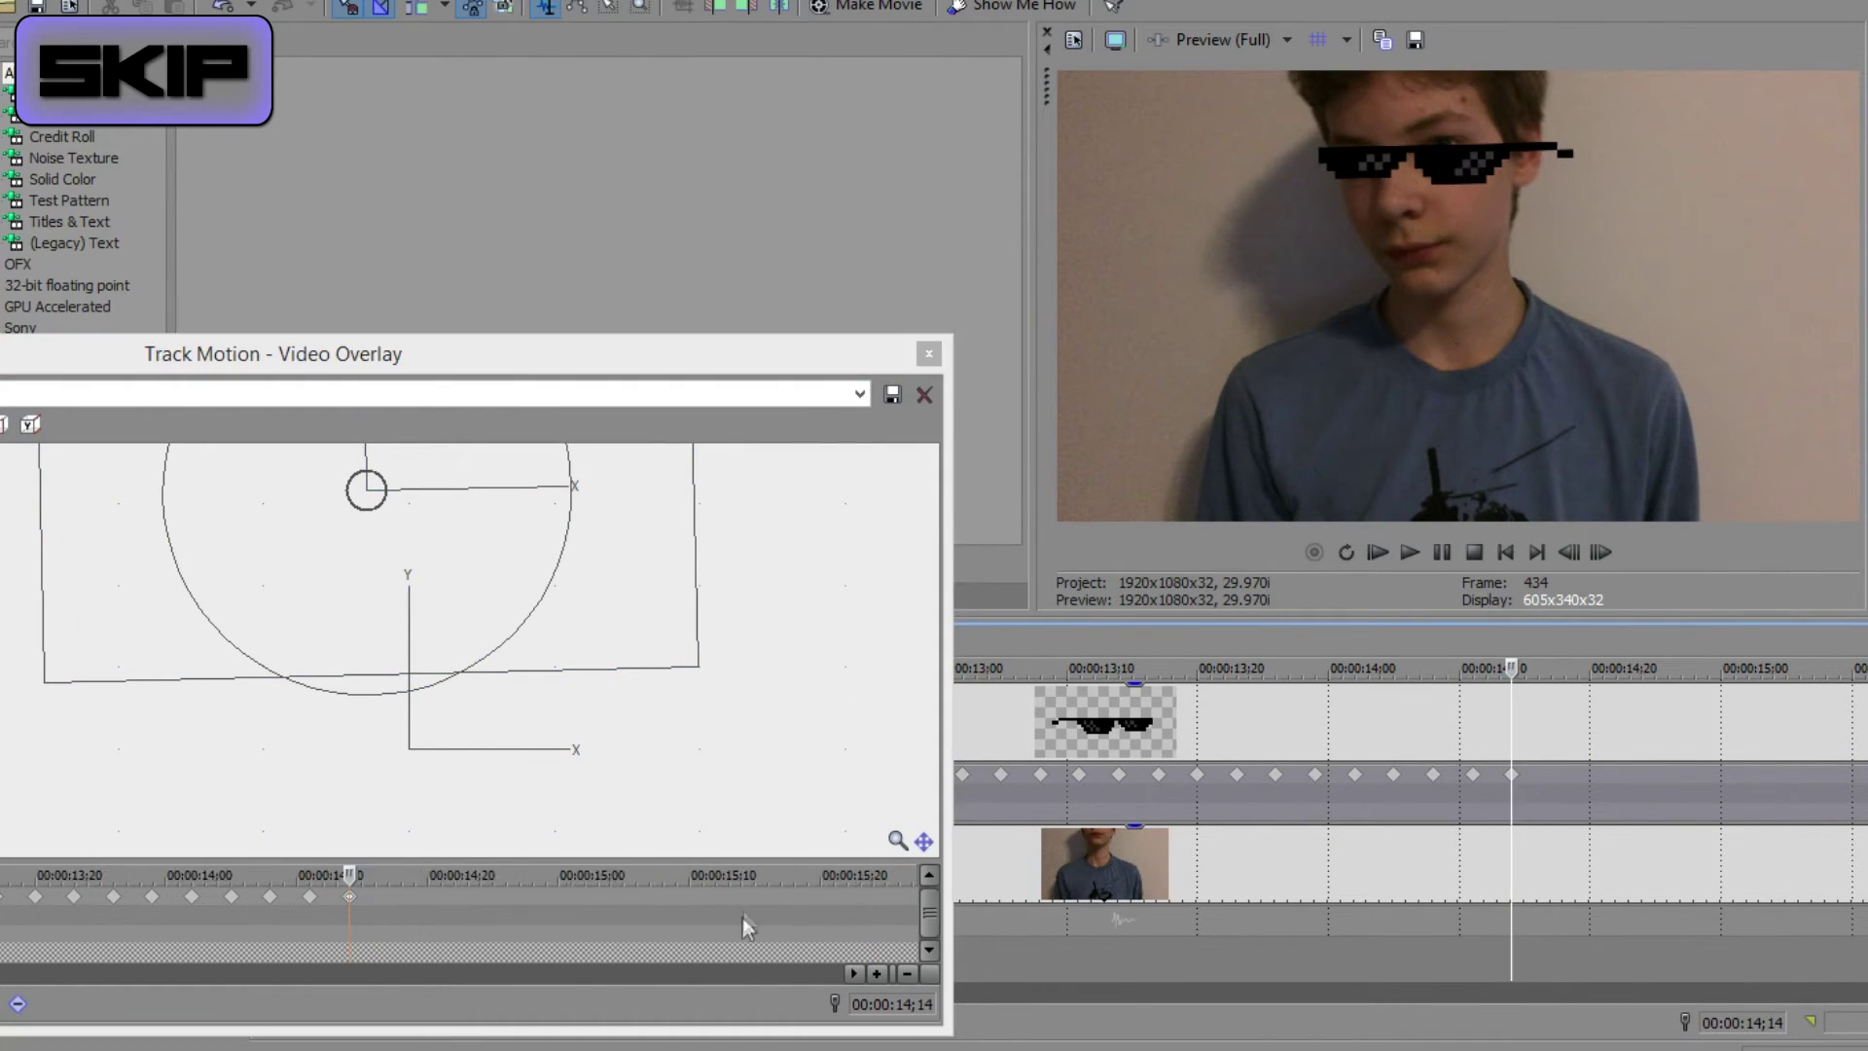
pyautogui.moveTo(664, 640); pyautogui.dragTo(638, 625)
pyautogui.moveTo(528, 557); pyautogui.dragTo(607, 572)
pyautogui.doubleClick(1554, 781)
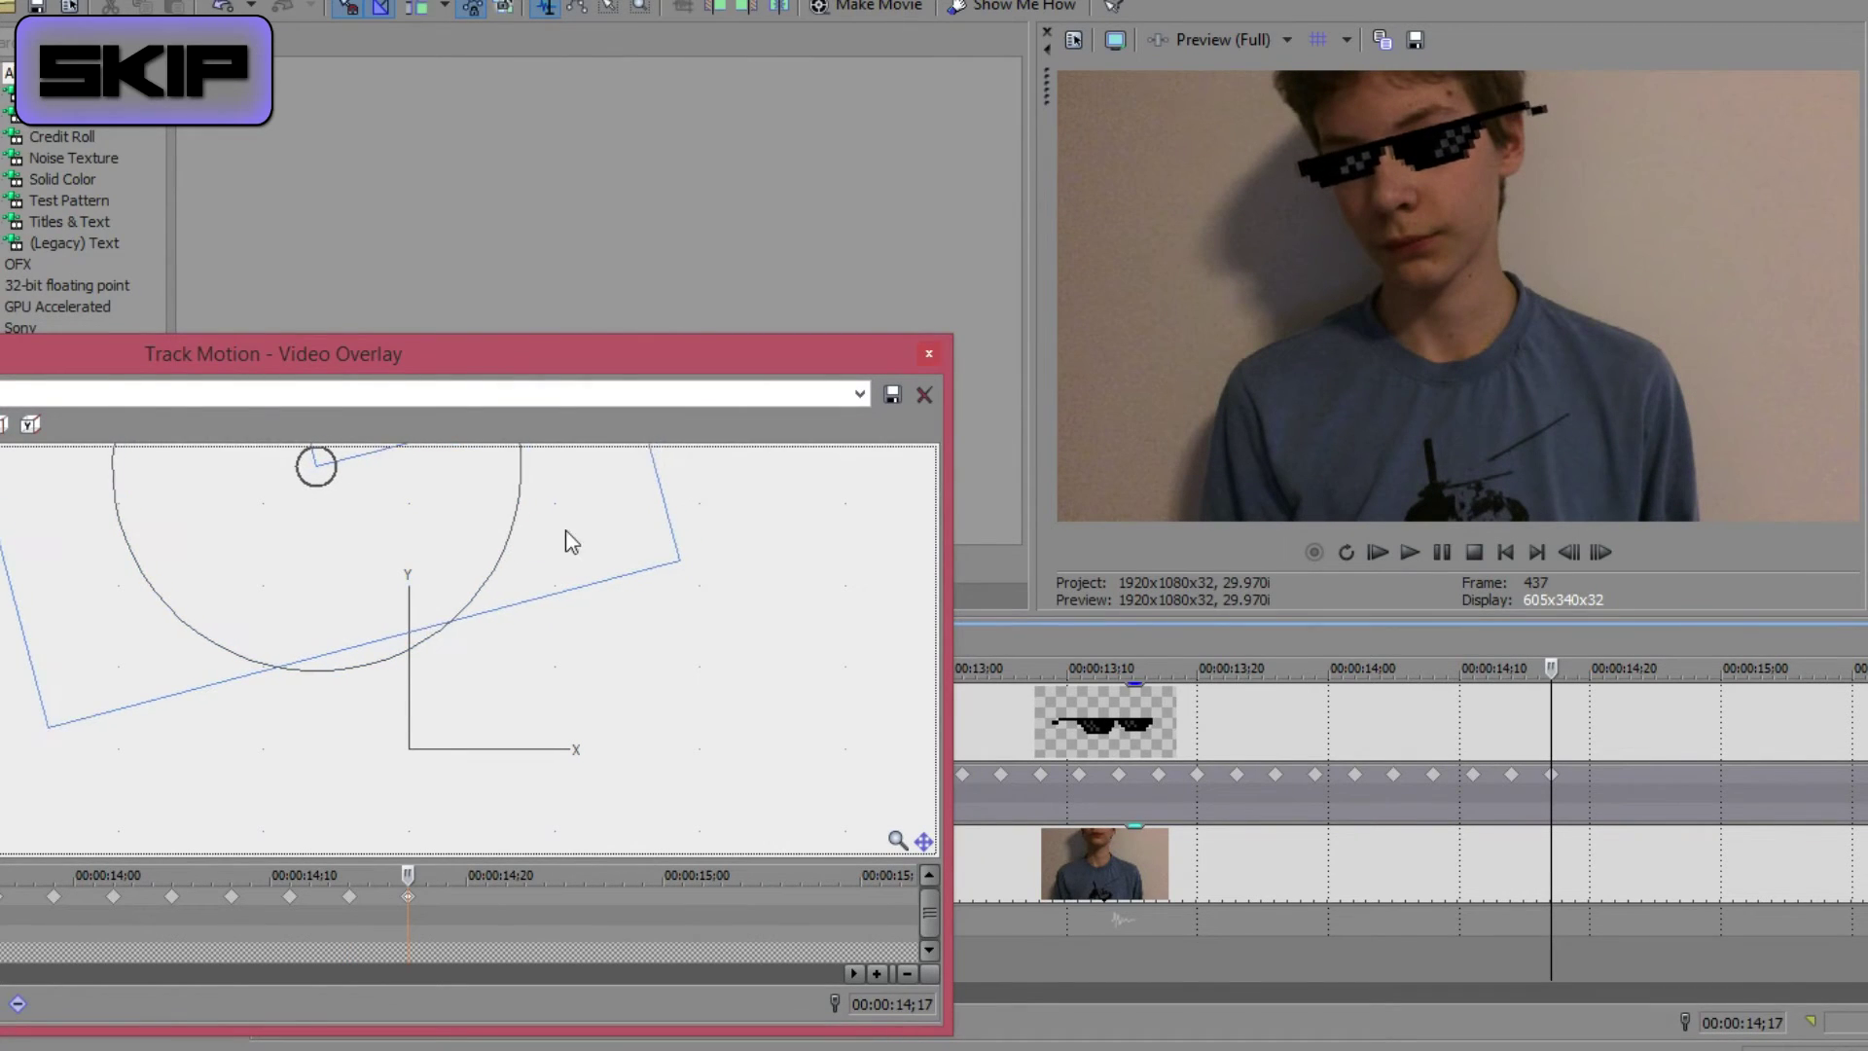
# - Add position keyframes at 00:00:14;20 and 00:00:14;23 and shift the sunglasses right along with the head
pyautogui.doubleClick(1602, 778)
pyautogui.doubleClick(1593, 776)
pyautogui.moveTo(578, 513); pyautogui.dragTo(583, 513)
pyautogui.doubleClick(1620, 778)
pyautogui.moveTo(1620, 777); pyautogui.dragTo(1633, 779)
pyautogui.moveTo(599, 511); pyautogui.dragTo(630, 498)
# - Check frame by frame how the sunglasses follow the head between 00:00:14;20 and 00:00:14;23
pyautogui.click(1631, 779)
pyautogui.press('Left')
pyautogui.press('Left')
pyautogui.press('Left')
pyautogui.press('Right')
pyautogui.press('Right')
pyautogui.press('Right')
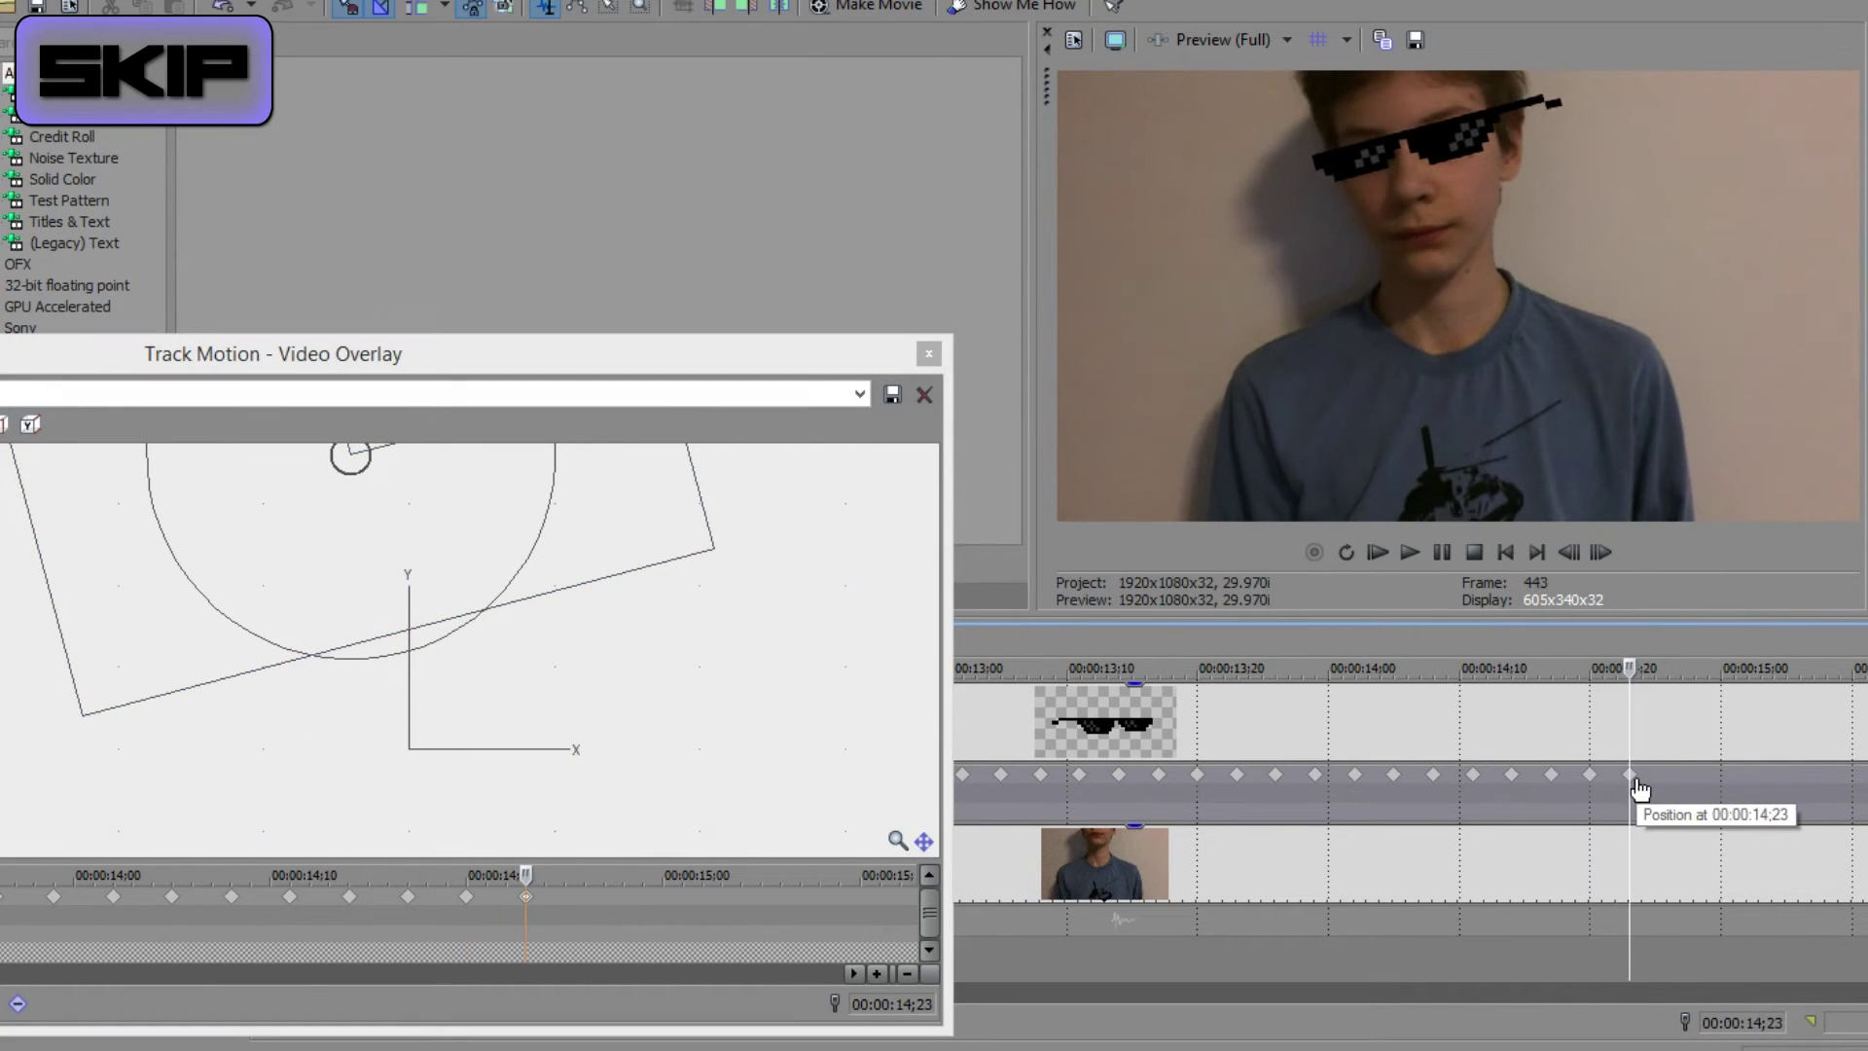
# - Add a position keyframe at 00:00:14;26 and move the sunglasses right and slightly down onto the eyes
pyautogui.doubleClick(1658, 780)
pyautogui.moveTo(1658, 779); pyautogui.dragTo(1671, 780)
pyautogui.click(582, 896)
pyautogui.click(582, 896)
pyautogui.moveTo(617, 638); pyautogui.dragTo(637, 650)
pyautogui.moveTo(663, 655); pyautogui.dragTo(693, 667)
# - Add position keyframes at 00:00:14;29, 00:00:15;02 and 00:00:15;05, moving the sunglasses up and right at 00:00:14;29
pyautogui.doubleClick(1709, 777)
pyautogui.click(642, 895)
pyautogui.moveTo(756, 737); pyautogui.dragTo(832, 678)
pyautogui.doubleClick(1748, 777)
pyautogui.click(700, 896)
pyautogui.doubleClick(1787, 775)
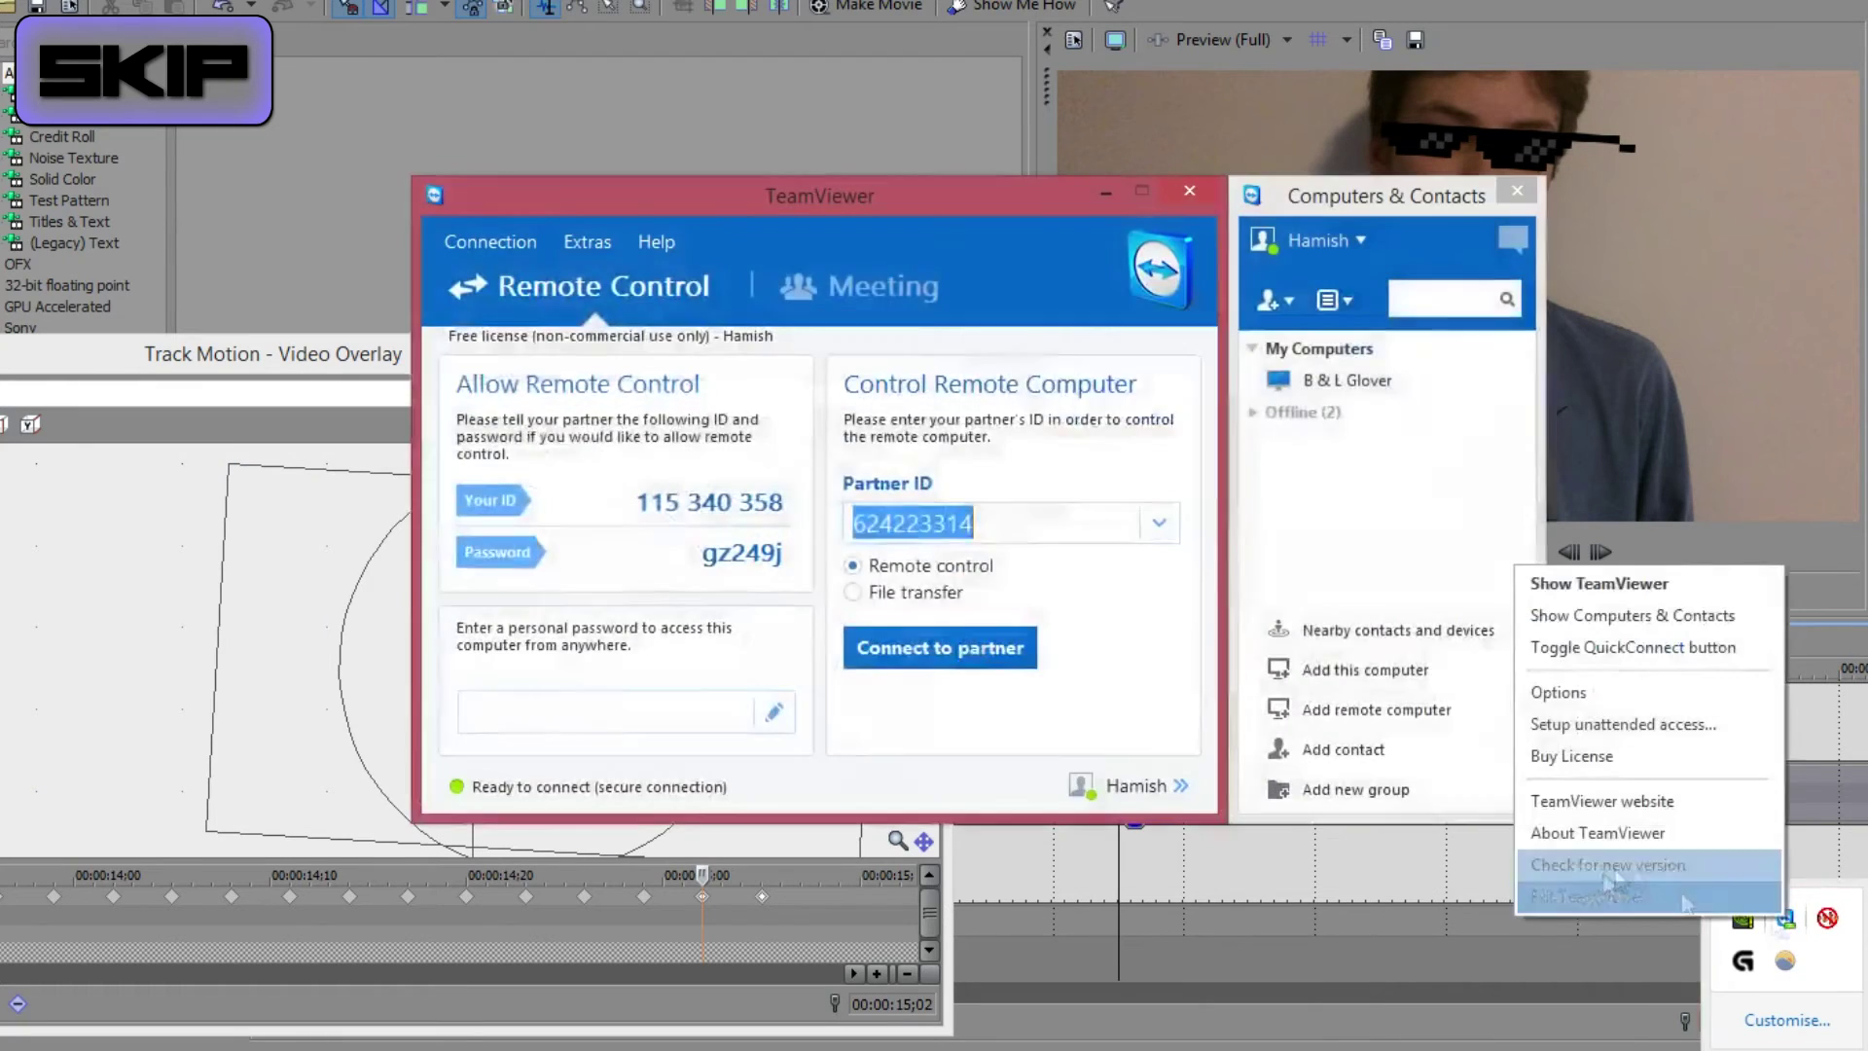
# - Exit the TeamViewer program running in the background and return to the video project
pyautogui.click(1646, 867)
pyautogui.click(1117, 575)
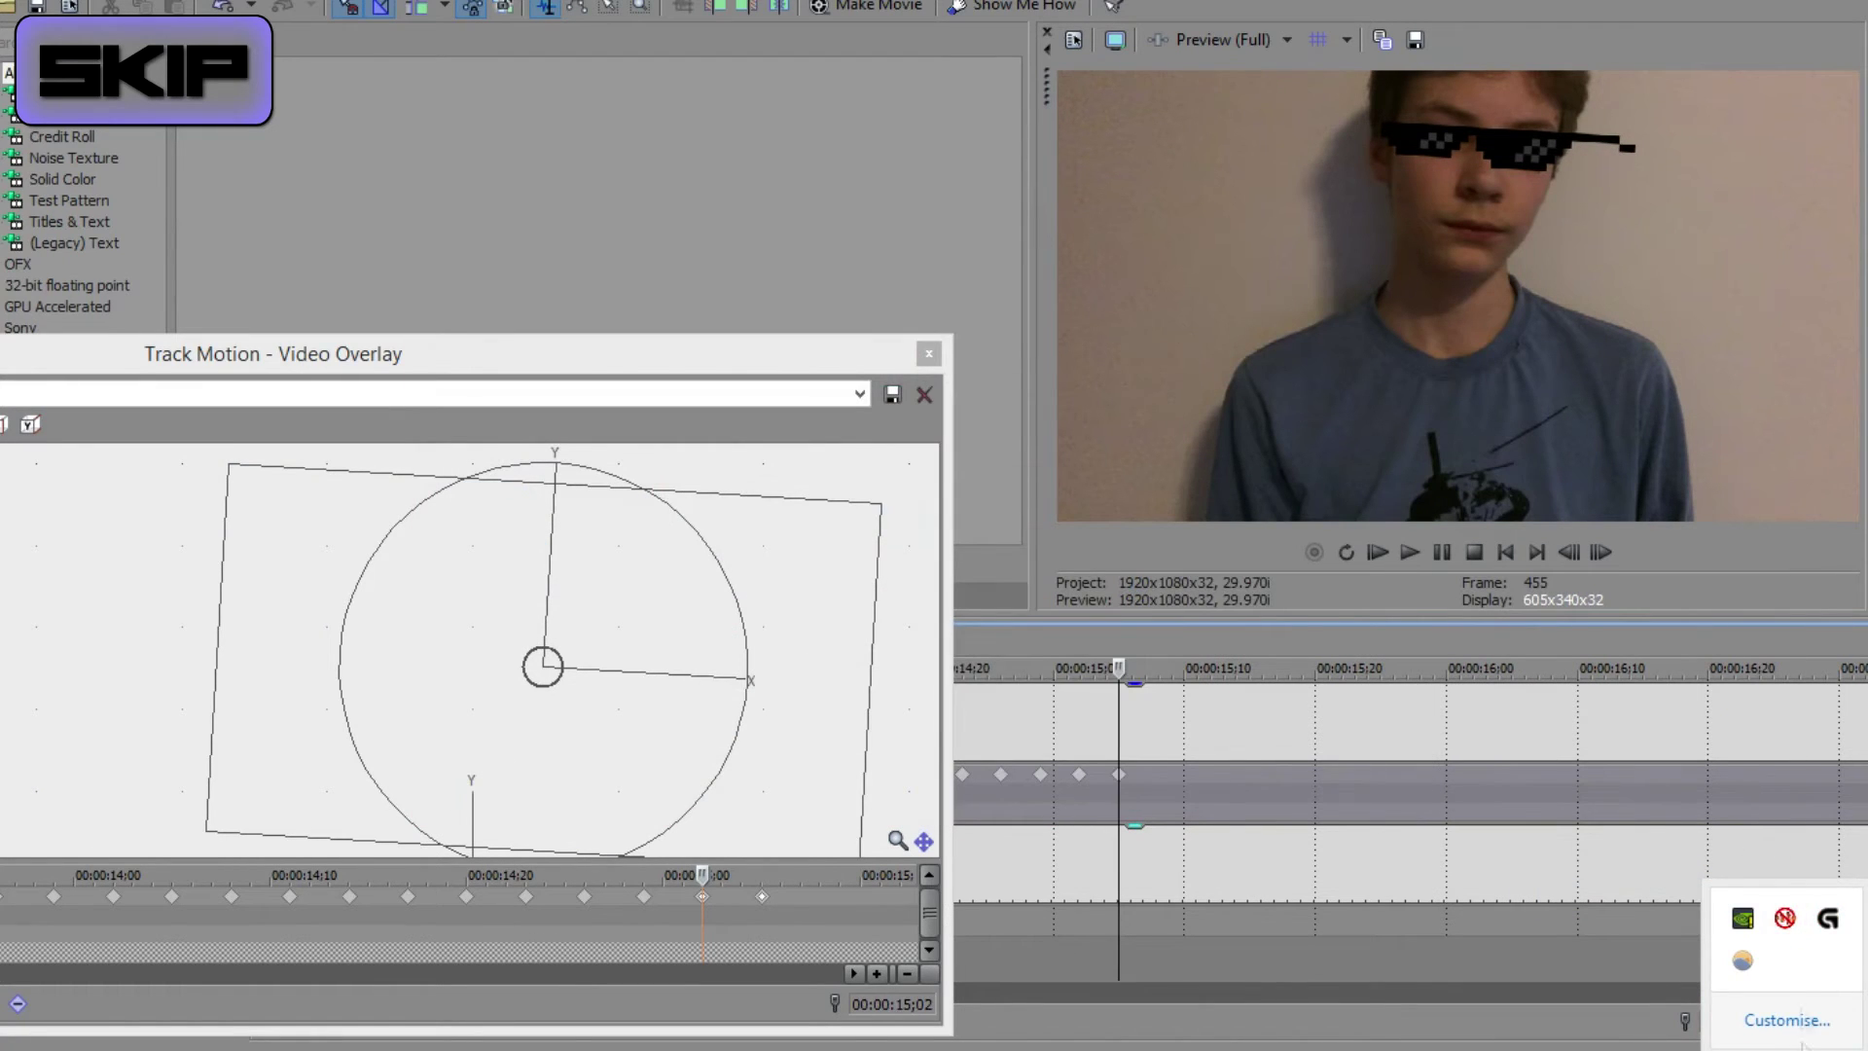
# - Add position keyframes at 00:00:15;08 and 00:00:15;11, moving the sunglasses right and down with the turning head
pyautogui.click(817, 896)
pyautogui.doubleClick(1159, 775)
pyautogui.moveTo(781, 757); pyautogui.dragTo(827, 755)
pyautogui.moveTo(475, 682); pyautogui.dragTo(640, 779)
pyautogui.doubleClick(1198, 775)
pyautogui.click(879, 897)
# - Add position keyframes at 00:00:15;14, 00:00:15;17, 00:00:15;20 and 00:00:15;23 for the sunglasses
pyautogui.doubleClick(1237, 774)
pyautogui.click(408, 897)
pyautogui.doubleClick(1275, 775)
pyautogui.click(466, 897)
pyautogui.doubleClick(1314, 775)
pyautogui.click(526, 897)
pyautogui.doubleClick(1354, 774)
# - Add a position keyframe at 00:00:15;26 and move the sunglasses left to follow the returning head
pyautogui.click(1407, 779)
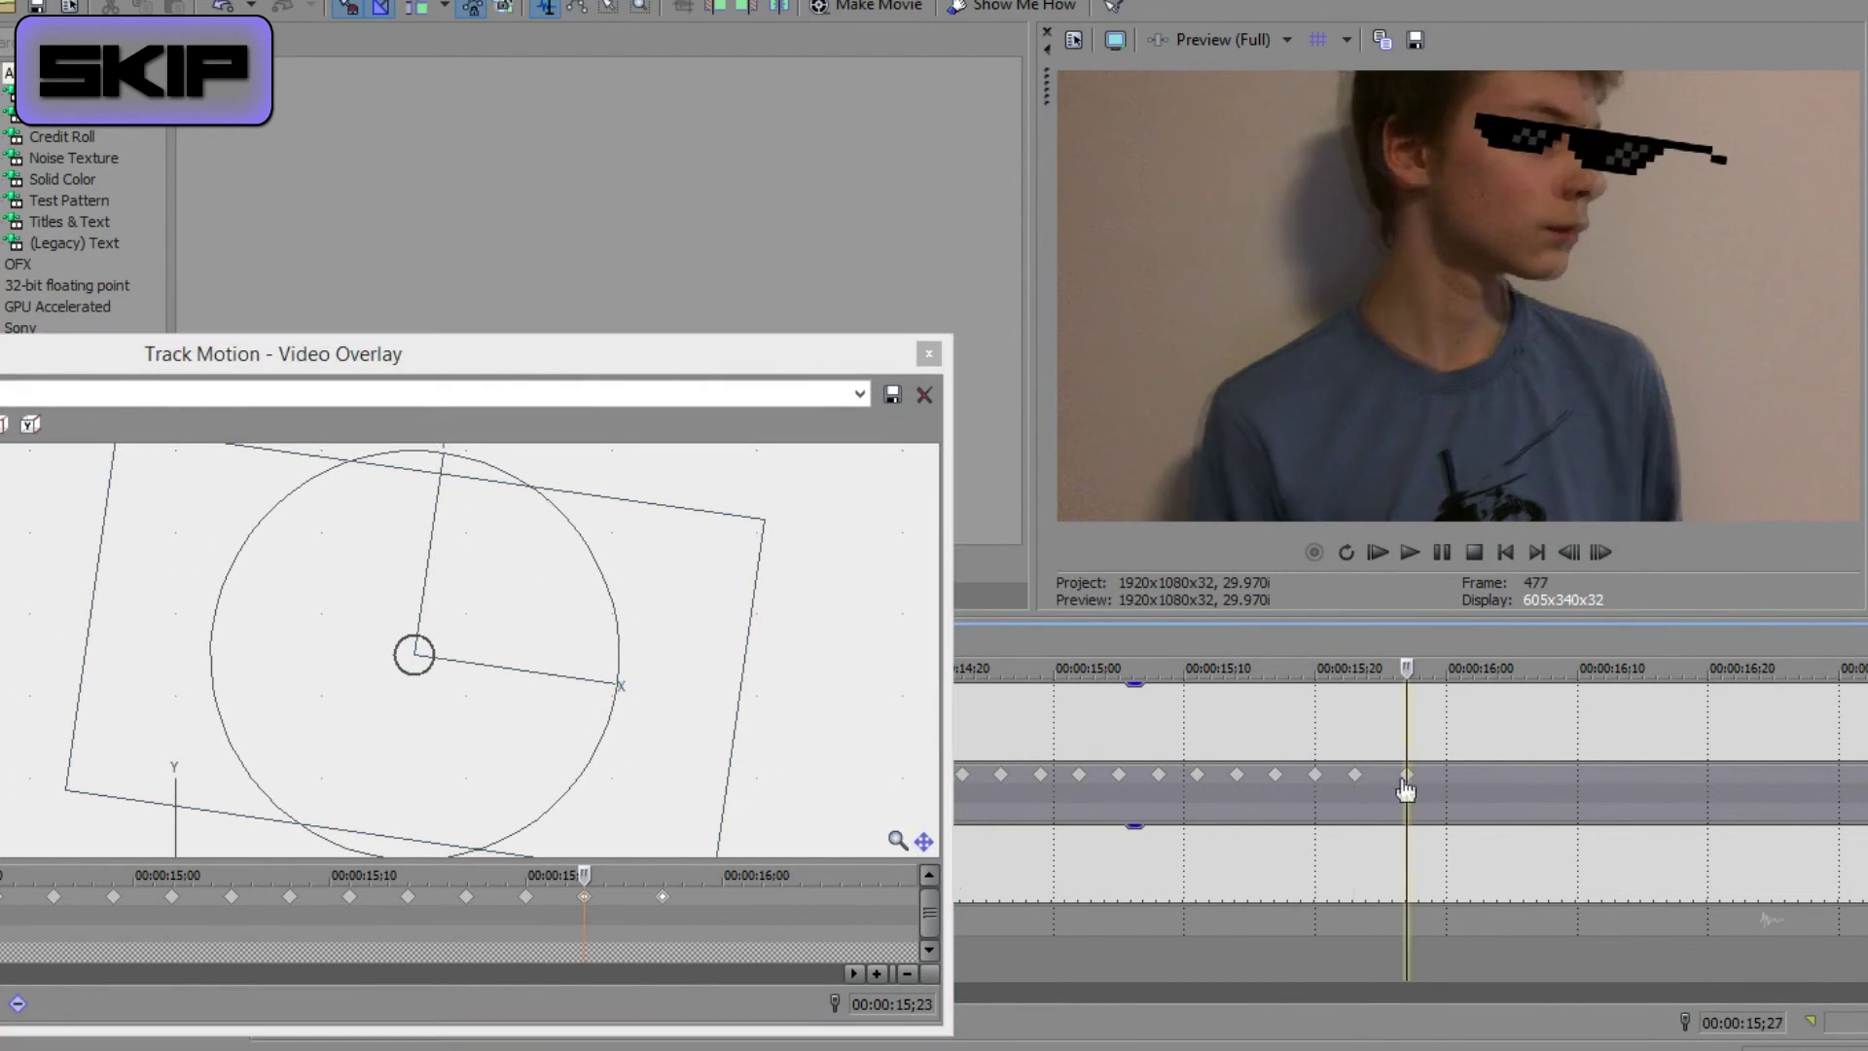
pyautogui.click(1392, 781)
pyautogui.moveTo(660, 746); pyautogui.dragTo(471, 736)
# - Add position keyframes at 00:00:15;29, 00:00:16;02, 00:00:16;05 and 00:00:16;08, then move the sunglasses right at 00:00:16;08
pyautogui.click(1430, 783)
pyautogui.click(1474, 781)
pyautogui.click(1473, 781)
pyautogui.click(1512, 776)
pyautogui.click(1552, 777)
pyautogui.click(881, 898)
pyautogui.scroll(-2, 668, 875)
pyautogui.moveTo(431, 653); pyautogui.dragTo(485, 653)
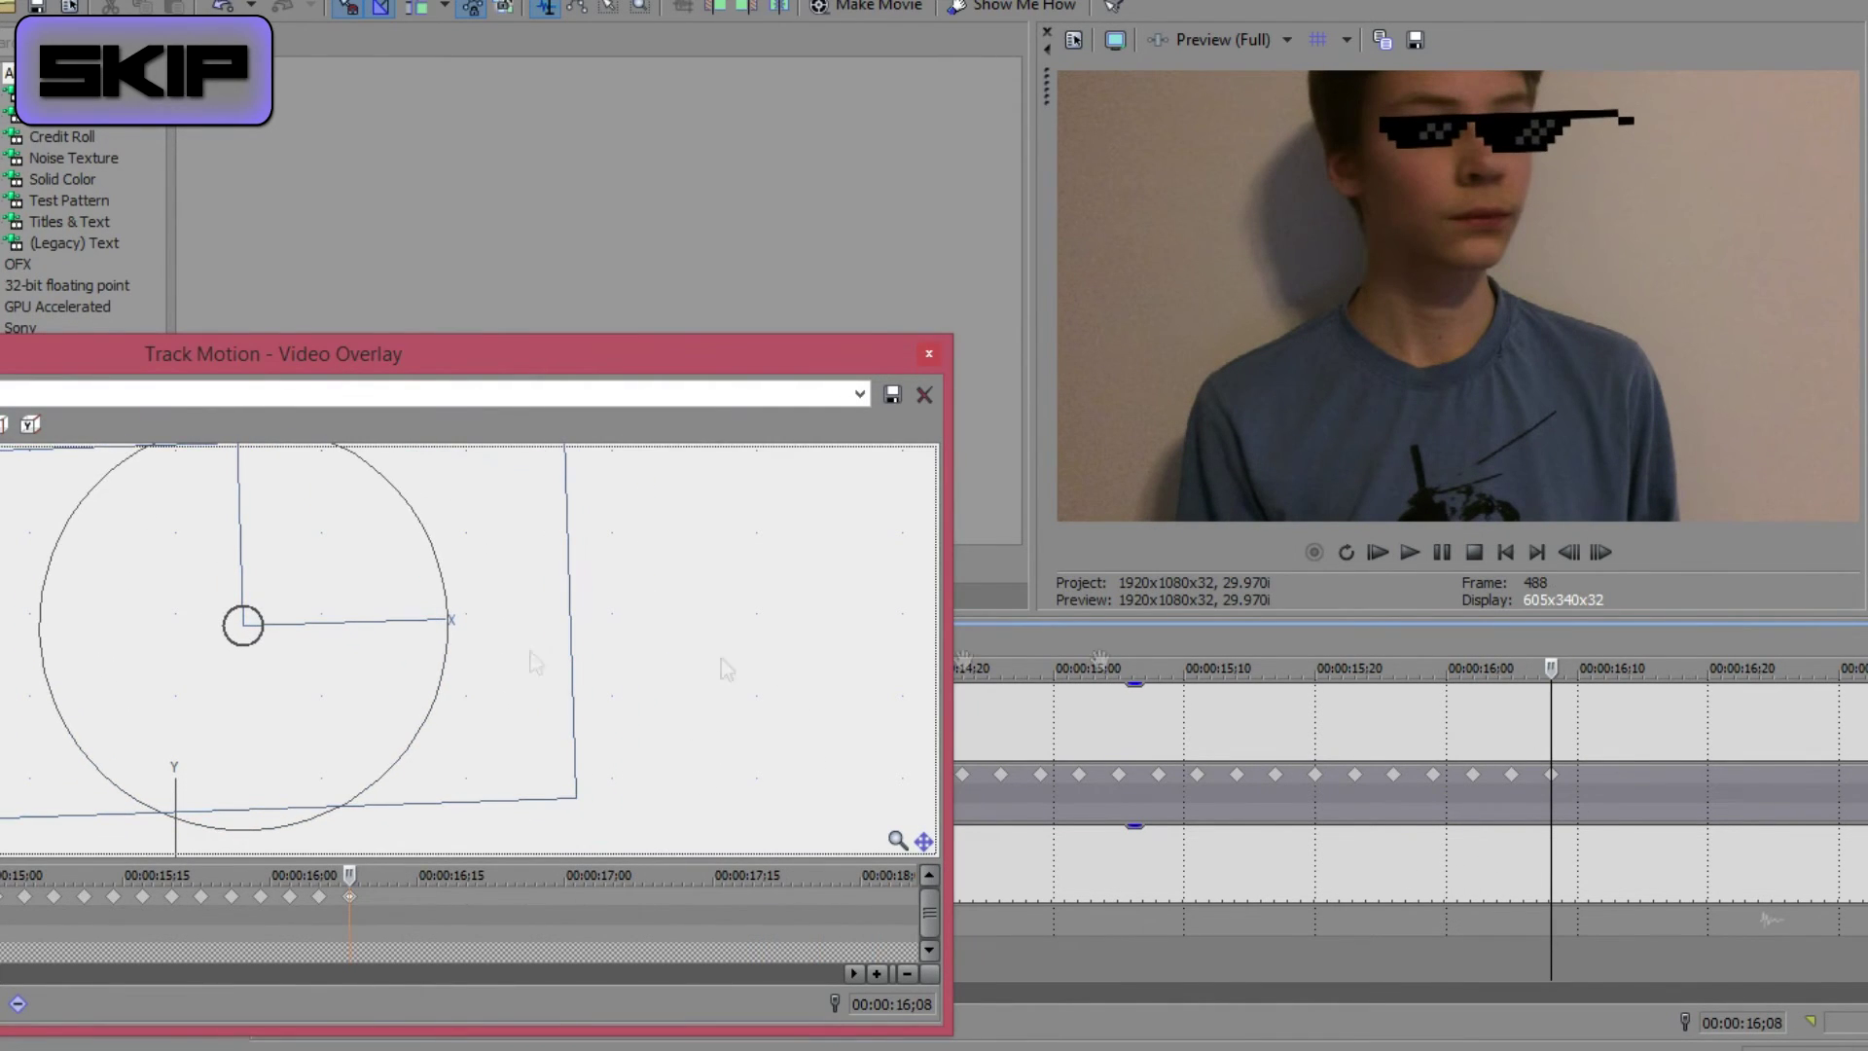
# - Add position keyframes at 00:00:16;11, 00:00:16;14 and 00:00:16;17 and reposition the sunglasses over the moving eyes
pyautogui.doubleClick(1590, 784)
pyautogui.scroll(-2, 408, 909)
pyautogui.moveTo(509, 717); pyautogui.dragTo(583, 778)
pyautogui.click(1640, 783)
pyautogui.click(1676, 783)
pyautogui.moveTo(520, 757); pyautogui.dragTo(562, 750)
# - Add a position keyframe at 00:00:16;20 and move the sunglasses left to meet the leaning head
pyautogui.click(1715, 783)
pyautogui.click(1707, 783)
pyautogui.click(531, 819)
pyautogui.moveTo(583, 973); pyautogui.dragTo(251, 973)
pyautogui.click(1708, 783)
pyautogui.moveTo(615, 766); pyautogui.dragTo(531, 774)
# - Add position keyframes at 00:00:16;23 and 00:00:16;26 and fit the sunglasses to the tilted head at each
pyautogui.click(1747, 783)
pyautogui.moveTo(467, 688); pyautogui.dragTo(465, 676)
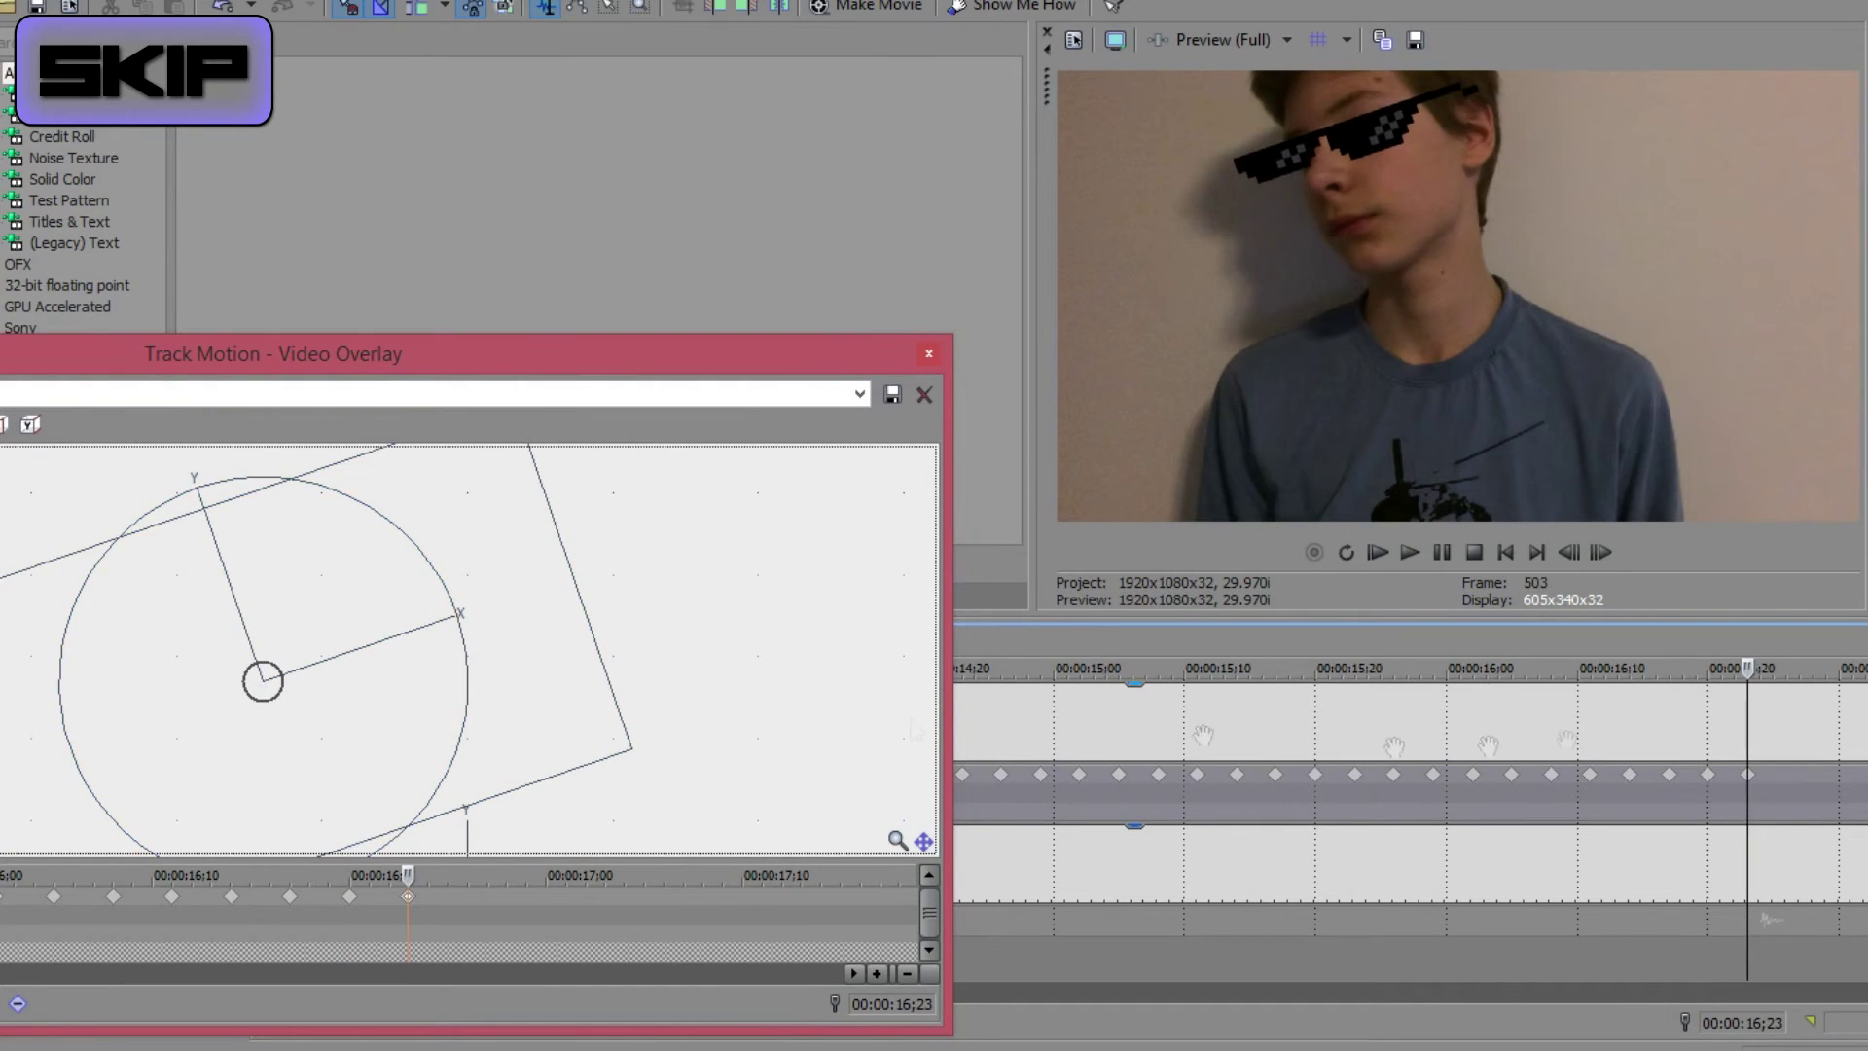
pyautogui.click(1787, 783)
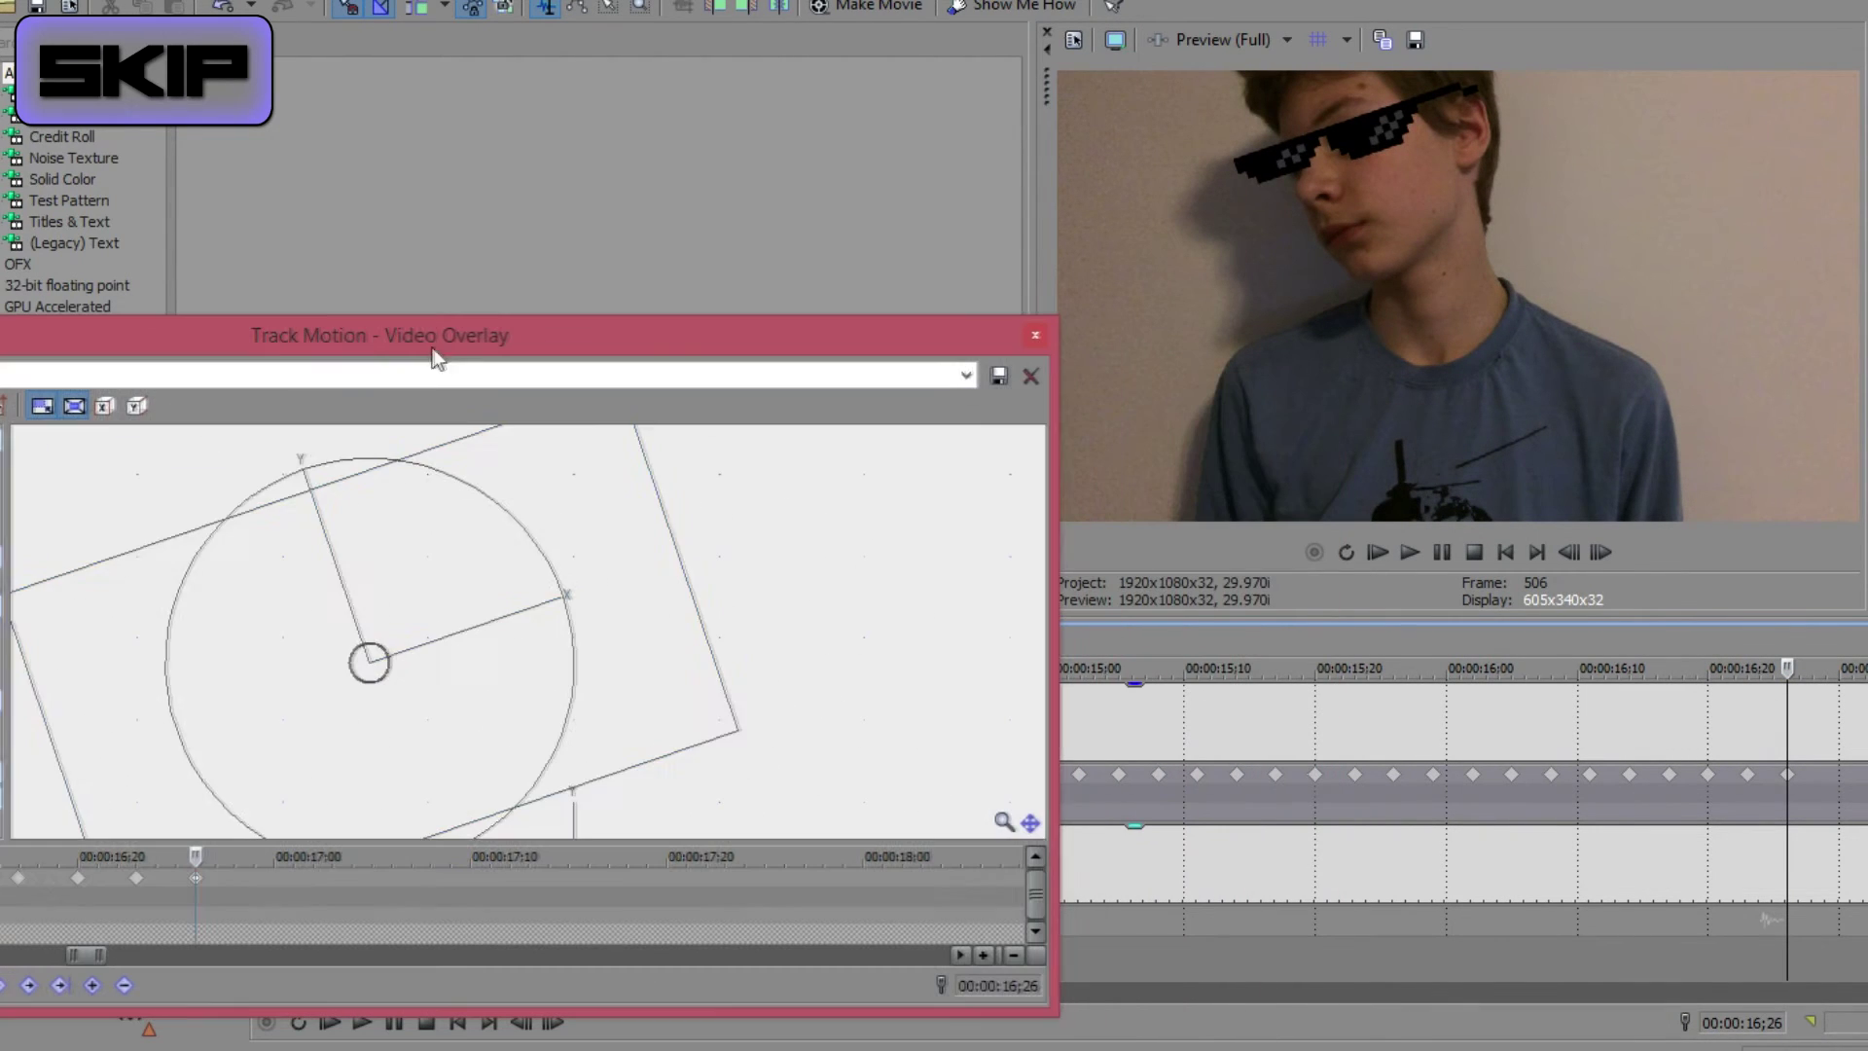
pyautogui.moveTo(625, 702); pyautogui.dragTo(545, 723)
pyautogui.moveTo(597, 711); pyautogui.dragTo(573, 737)
# - Add position keyframes at 00:00:16;29 and 00:00:17;02, moving the sunglasses right at 00:00:16;29
pyautogui.doubleClick(1826, 784)
pyautogui.moveTo(540, 718); pyautogui.dragTo(617, 699)
pyautogui.doubleClick(1864, 784)
pyautogui.click(312, 877)
# - Add position keyframes at 00:00:17;05, 00:00:17;08 and 00:00:17;11, repositioning the sunglasses at the first two
pyautogui.click(1863, 784)
pyautogui.doubleClick(373, 878)
pyautogui.moveTo(681, 697); pyautogui.dragTo(728, 668)
pyautogui.doubleClick(1864, 784)
pyautogui.click(430, 877)
pyautogui.moveTo(687, 646); pyautogui.dragTo(696, 693)
pyautogui.doubleClick(1863, 784)
pyautogui.click(490, 877)
# - Add position keyframes at 00:00:17;14 and 00:00:17;17, moving the sunglasses right at 00:00:17;14
pyautogui.doubleClick(1158, 786)
pyautogui.click(549, 877)
pyautogui.moveTo(796, 753); pyautogui.dragTo(902, 742)
pyautogui.hotkey('alt', 'Tab')
pyautogui.click(1296, 97)
pyautogui.doubleClick(1198, 787)
pyautogui.click(608, 878)
# - Try to reposition the sunglasses with a position keyframe at 00:00:17;20, then undo the last change
pyautogui.doubleClick(1236, 780)
pyautogui.click(666, 878)
pyautogui.scroll(-4, 584, 681)
pyautogui.moveTo(487, 603); pyautogui.dragTo(412, 493)
pyautogui.click(1238, 781)
pyautogui.moveTo(825, 759); pyautogui.dragTo(699, 727)
pyautogui.click(666, 878)
pyautogui.click(608, 879)
pyautogui.click(549, 878)
pyautogui.hotkey('ctrl', 'z')
# - Set a position keyframe at 00:00:17;20 again and reposition the sunglasses over the eyes in small adjustments
pyautogui.doubleClick(1236, 778)
pyautogui.scroll(5, 374, 887)
pyautogui.click(395, 879)
pyautogui.doubleClick(1238, 778)
pyautogui.scroll(10, 707, 632)
pyautogui.moveTo(759, 569); pyautogui.dragTo(467, 795)
pyautogui.moveTo(610, 664); pyautogui.dragTo(710, 679)
pyautogui.moveTo(765, 775); pyautogui.dragTo(765, 789)
pyautogui.moveTo(701, 735); pyautogui.dragTo(706, 737)
# - Add a position keyframe at 00:00:17;23, compare it with the preceding keyframes, and move the sunglasses right onto the eyes
pyautogui.doubleClick(1275, 776)
pyautogui.click(1198, 775)
pyautogui.click(1276, 776)
pyautogui.click(1237, 776)
pyautogui.click(1275, 776)
pyautogui.click(513, 878)
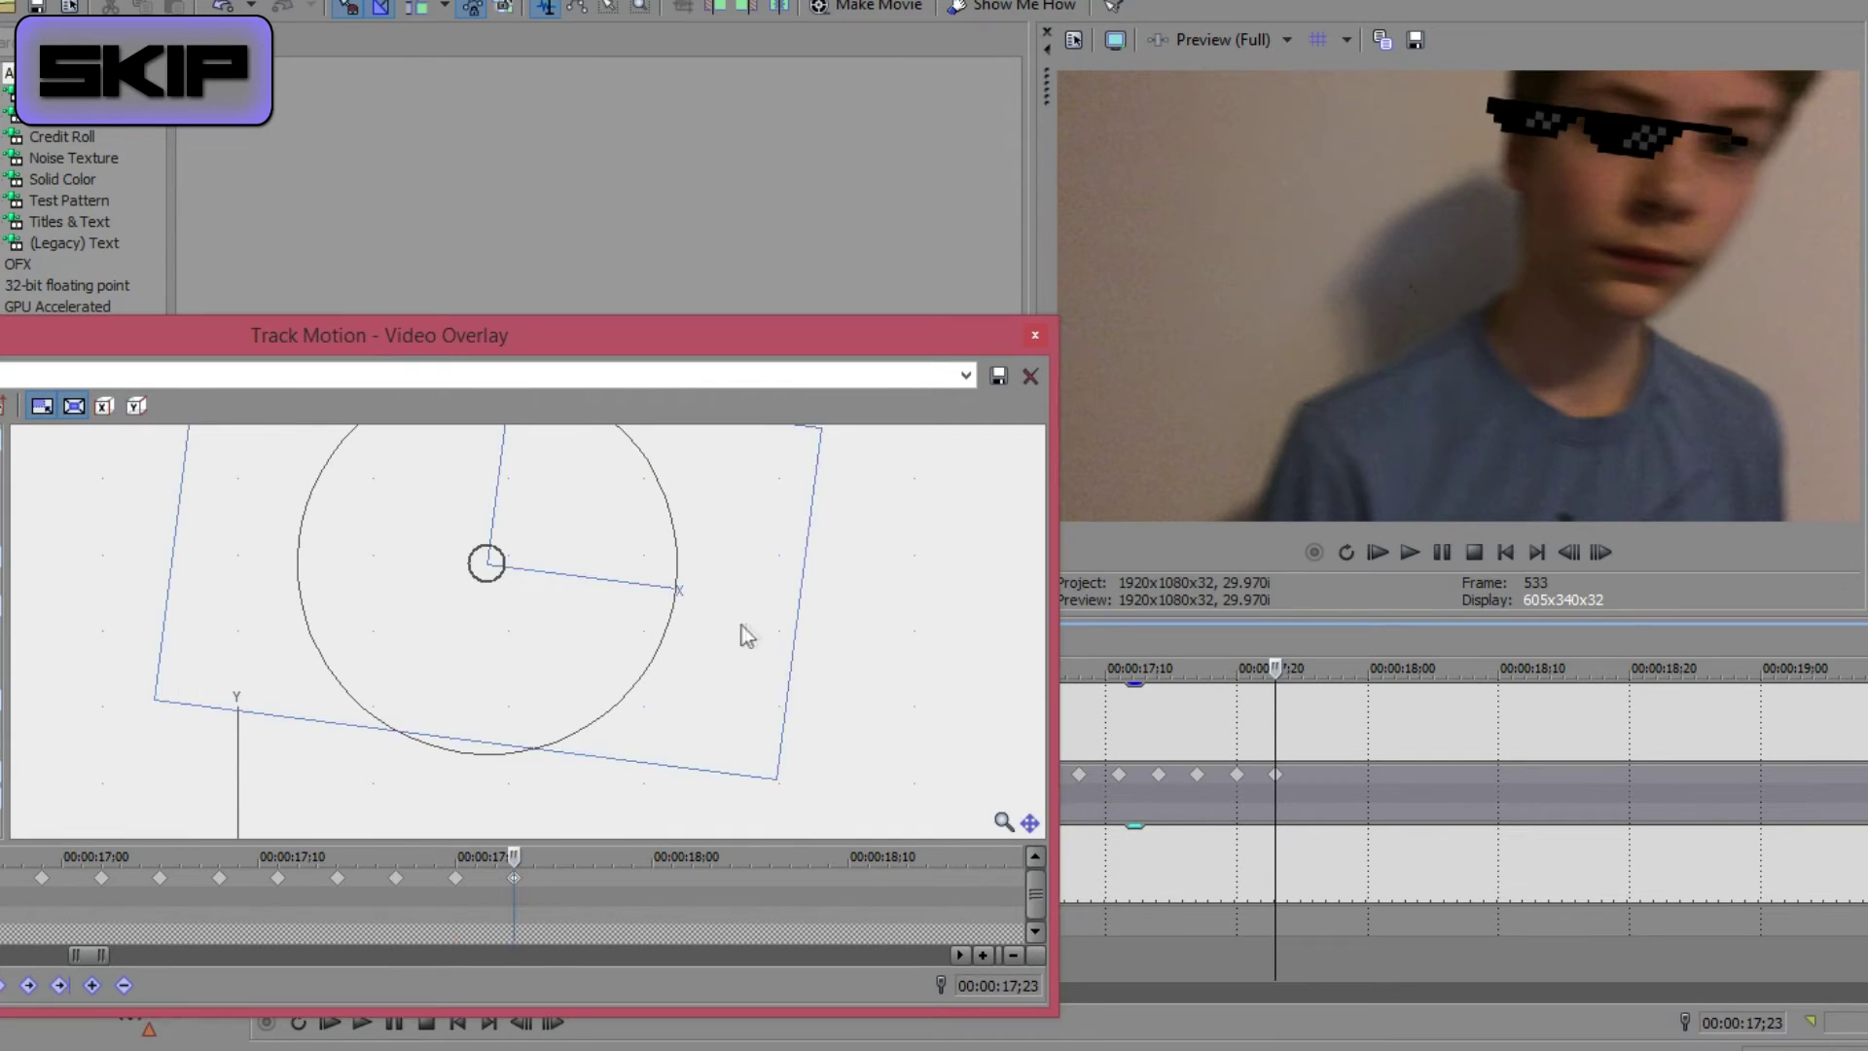
pyautogui.moveTo(742, 629); pyautogui.dragTo(890, 641)
pyautogui.moveTo(922, 787); pyautogui.dragTo(948, 804)
pyautogui.moveTo(843, 743); pyautogui.dragTo(1031, 778)
# - Add position keyframes at 00:00:17;26 and 00:00:17;29, adjusting the sunglasses and moving them far right with the departing head
pyautogui.doubleClick(1315, 775)
pyautogui.click(572, 878)
pyautogui.moveTo(500, 750); pyautogui.dragTo(468, 765)
pyautogui.doubleClick(1355, 776)
pyautogui.click(632, 878)
pyautogui.moveTo(600, 708); pyautogui.dragTo(827, 759)
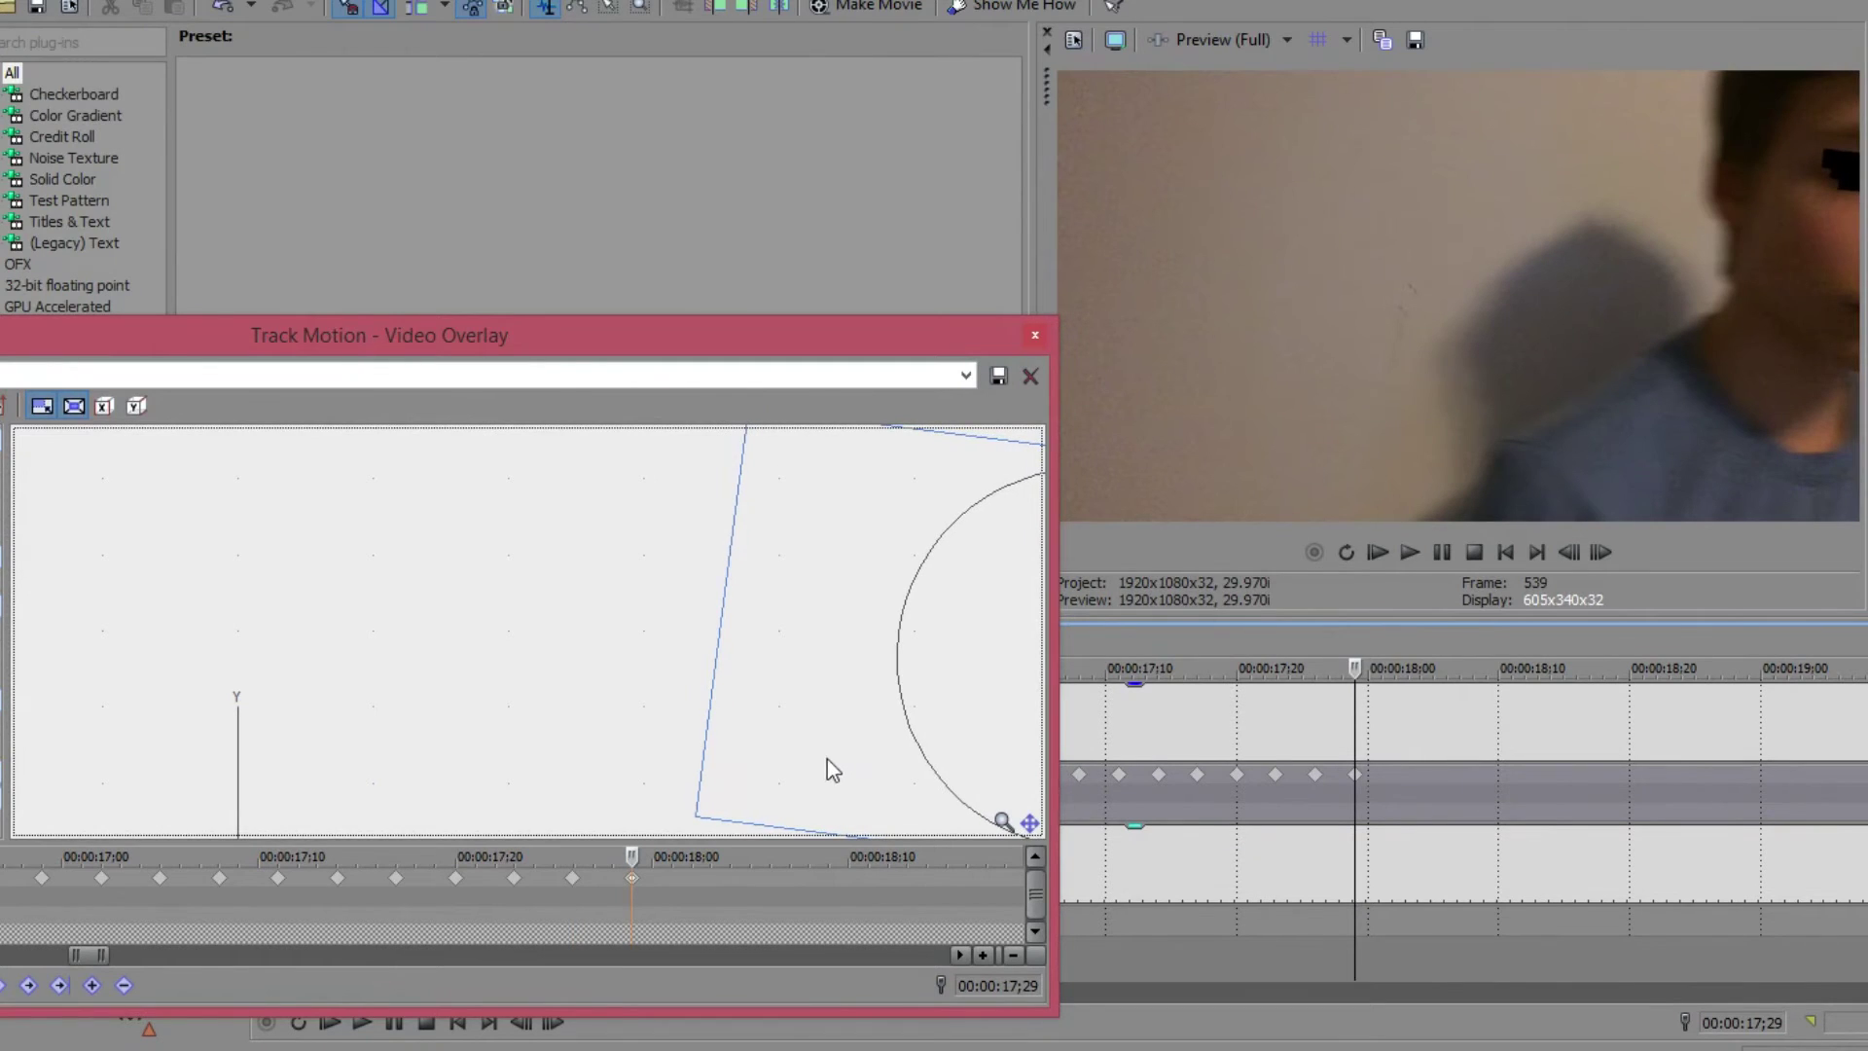
# - Add a position keyframe at 00:00:18;02 and move the sunglasses further right, out of the frame
pyautogui.doubleClick(1396, 778)
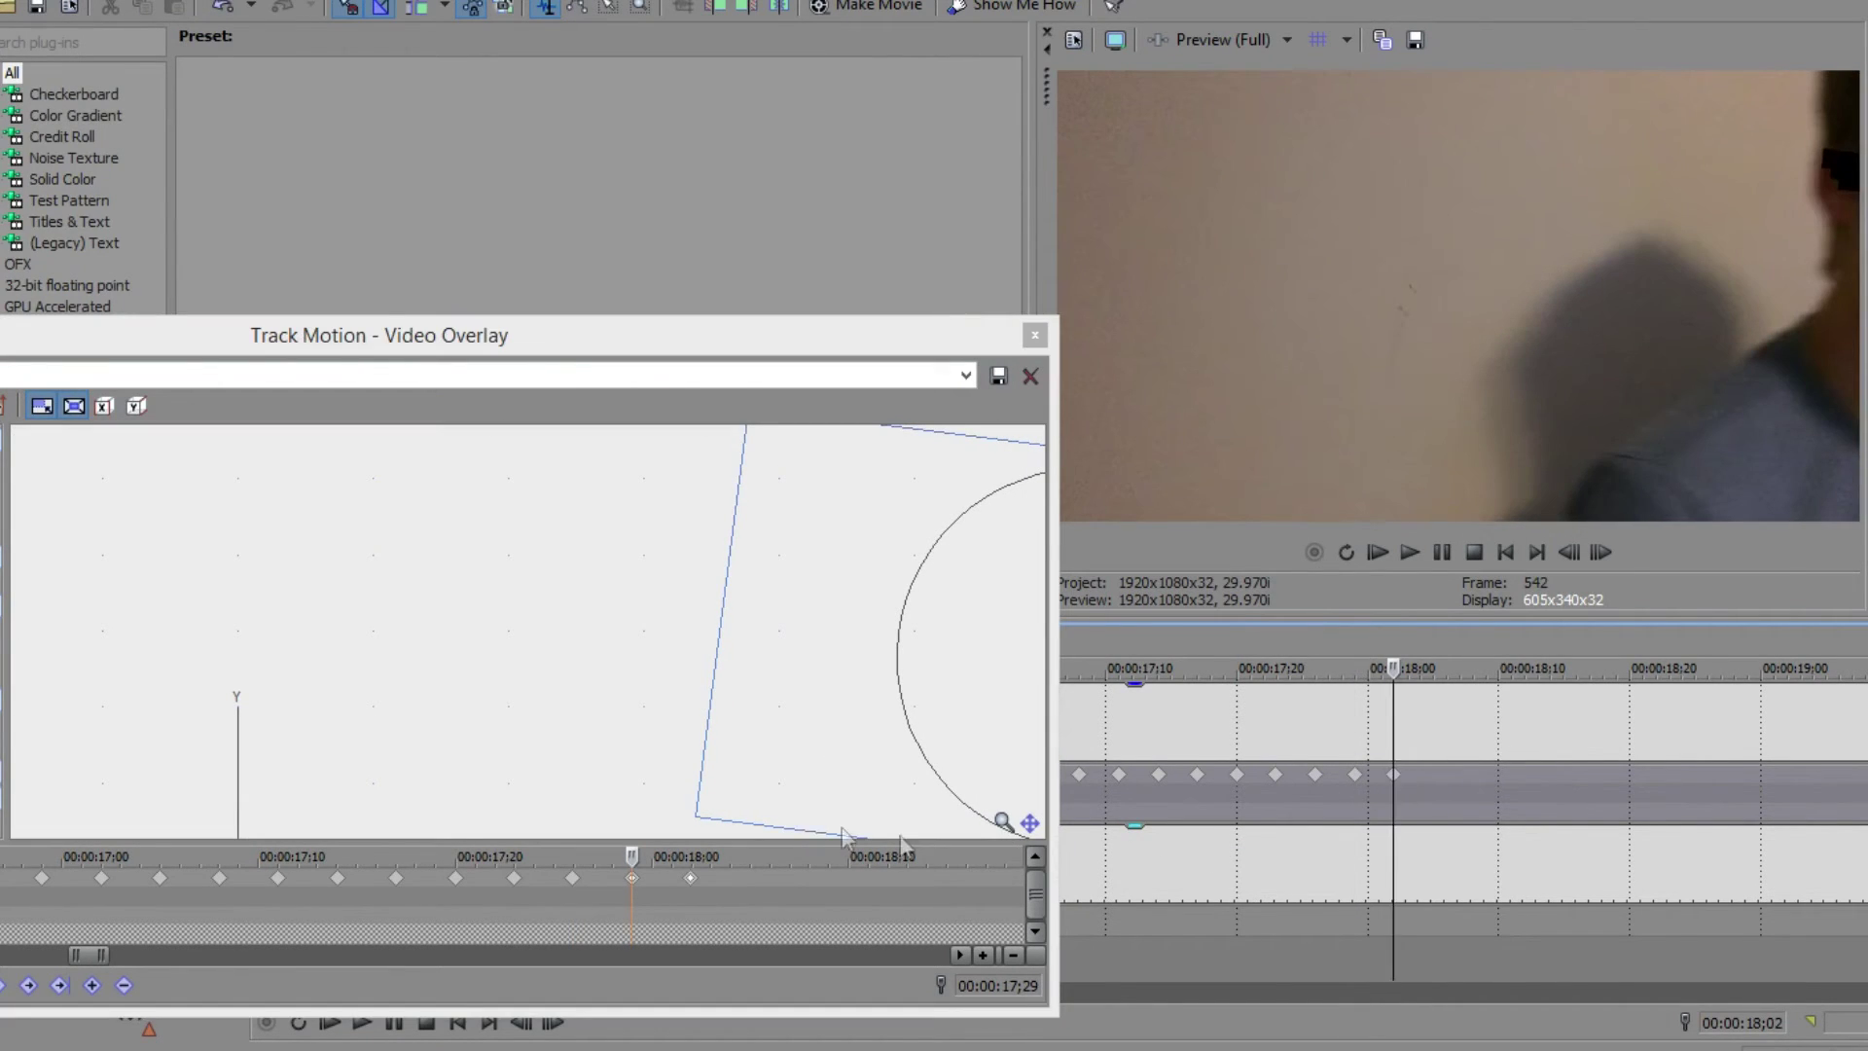
pyautogui.click(690, 879)
pyautogui.moveTo(803, 726); pyautogui.dragTo(901, 728)
# - Review the whole run of sunglasses keyframes in Track Motion, including those at 00:00:07;11, 00:00:15;17 and 00:00:17;29
pyautogui.scroll(-2, 660, 738)
pyautogui.click(558, 900)
pyautogui.scroll(-5, 557, 901)
pyautogui.scroll(-3, 556, 901)
pyautogui.click(67, 880)
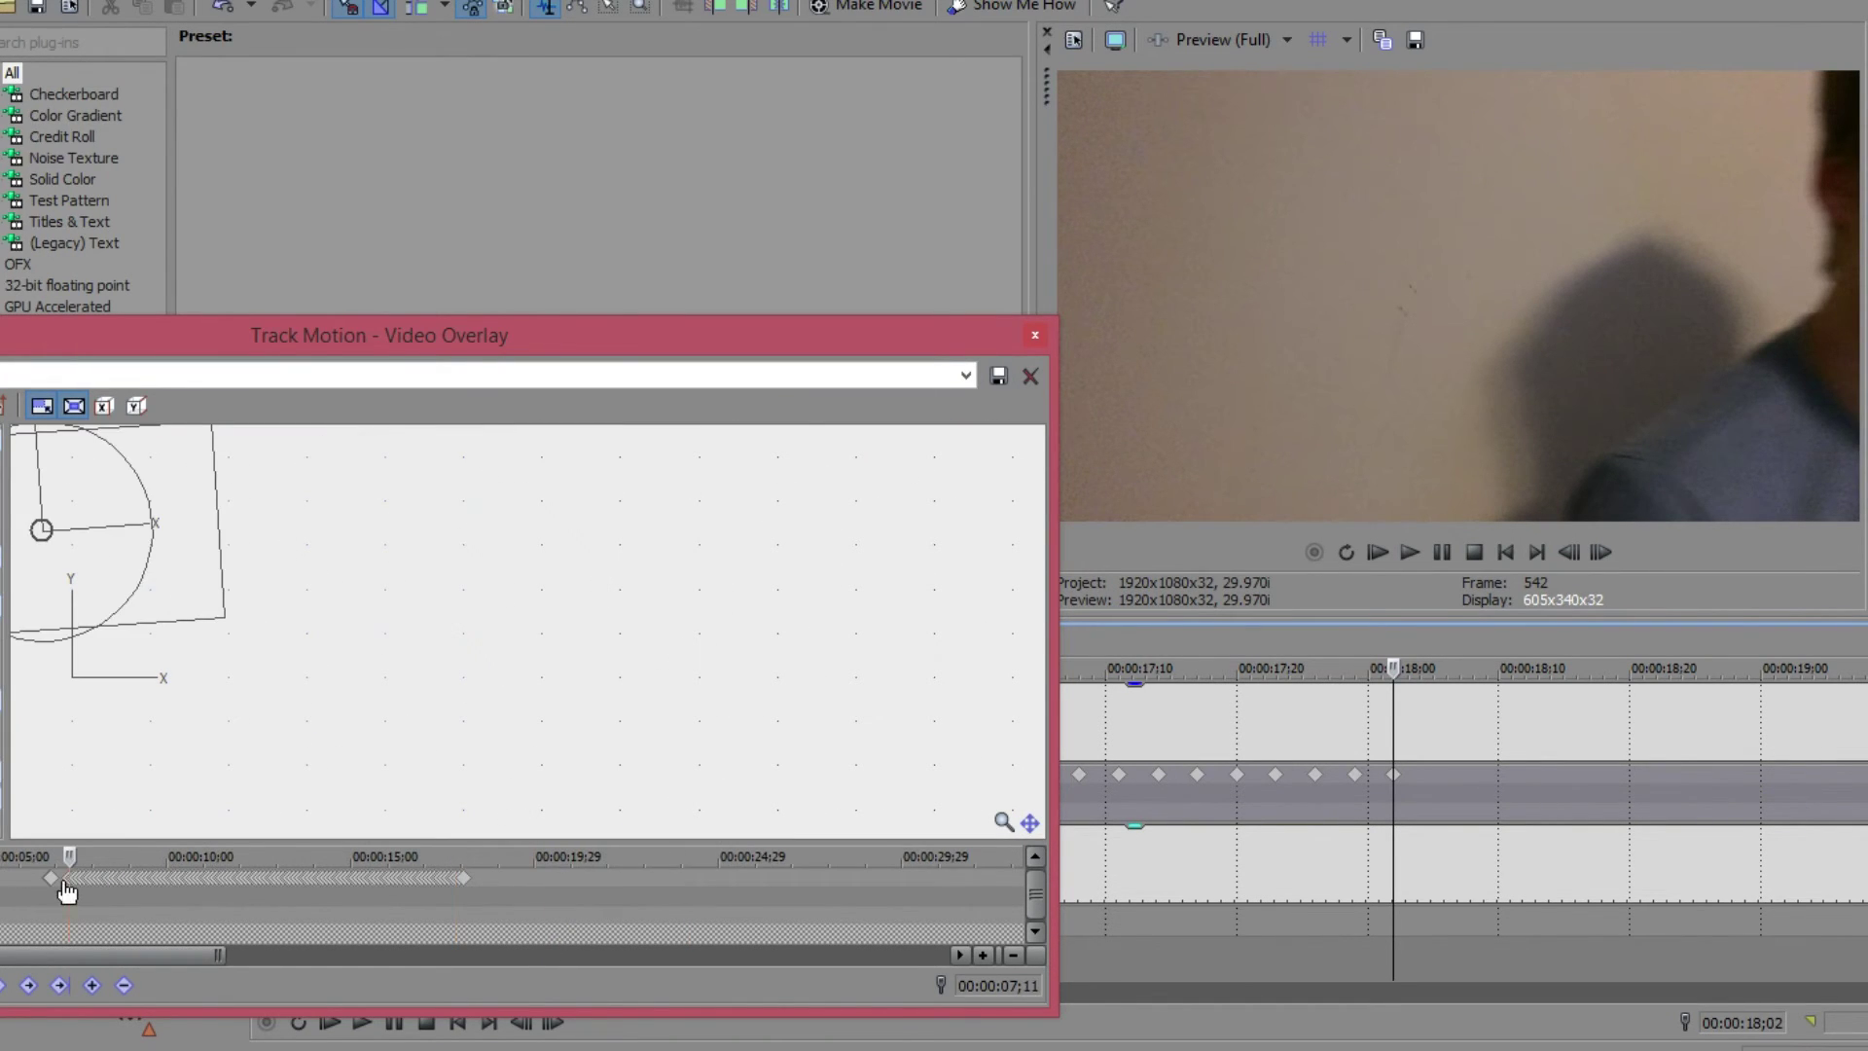
pyautogui.scroll(5, 68, 881)
pyautogui.scroll(-5, 693, 901)
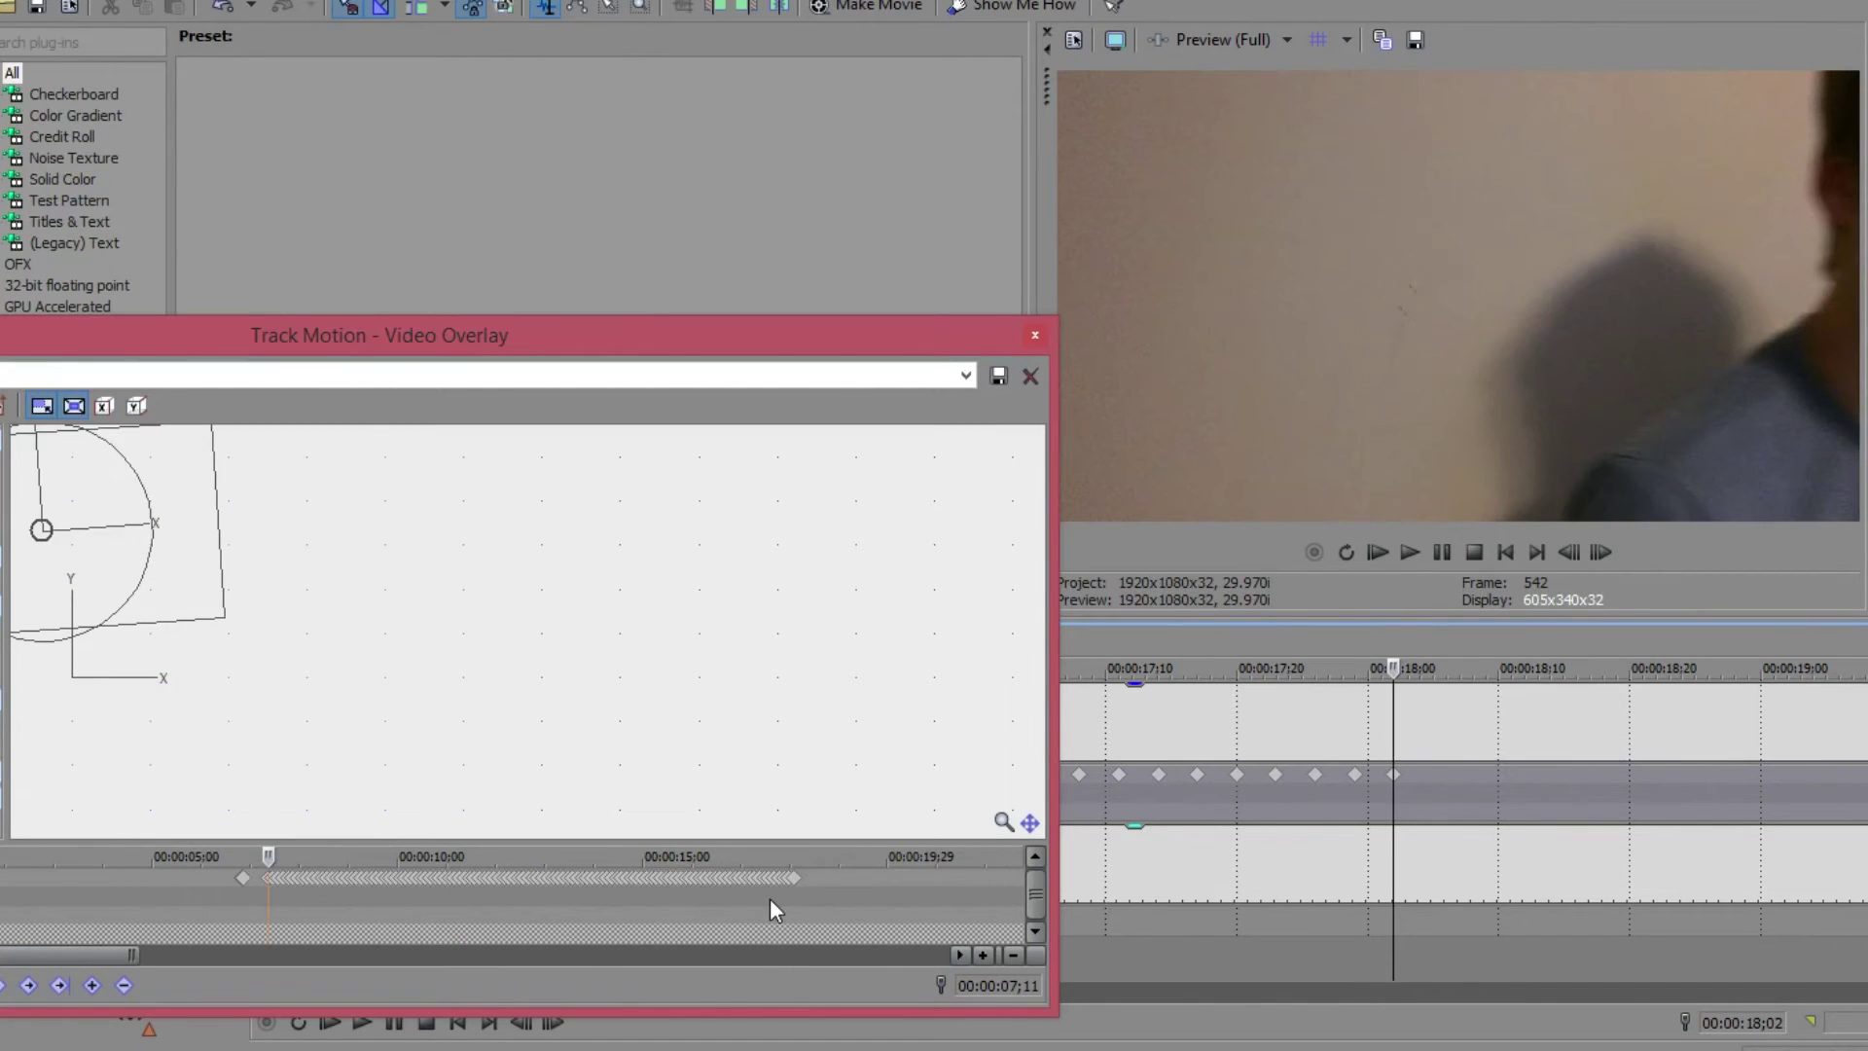
pyautogui.click(670, 883)
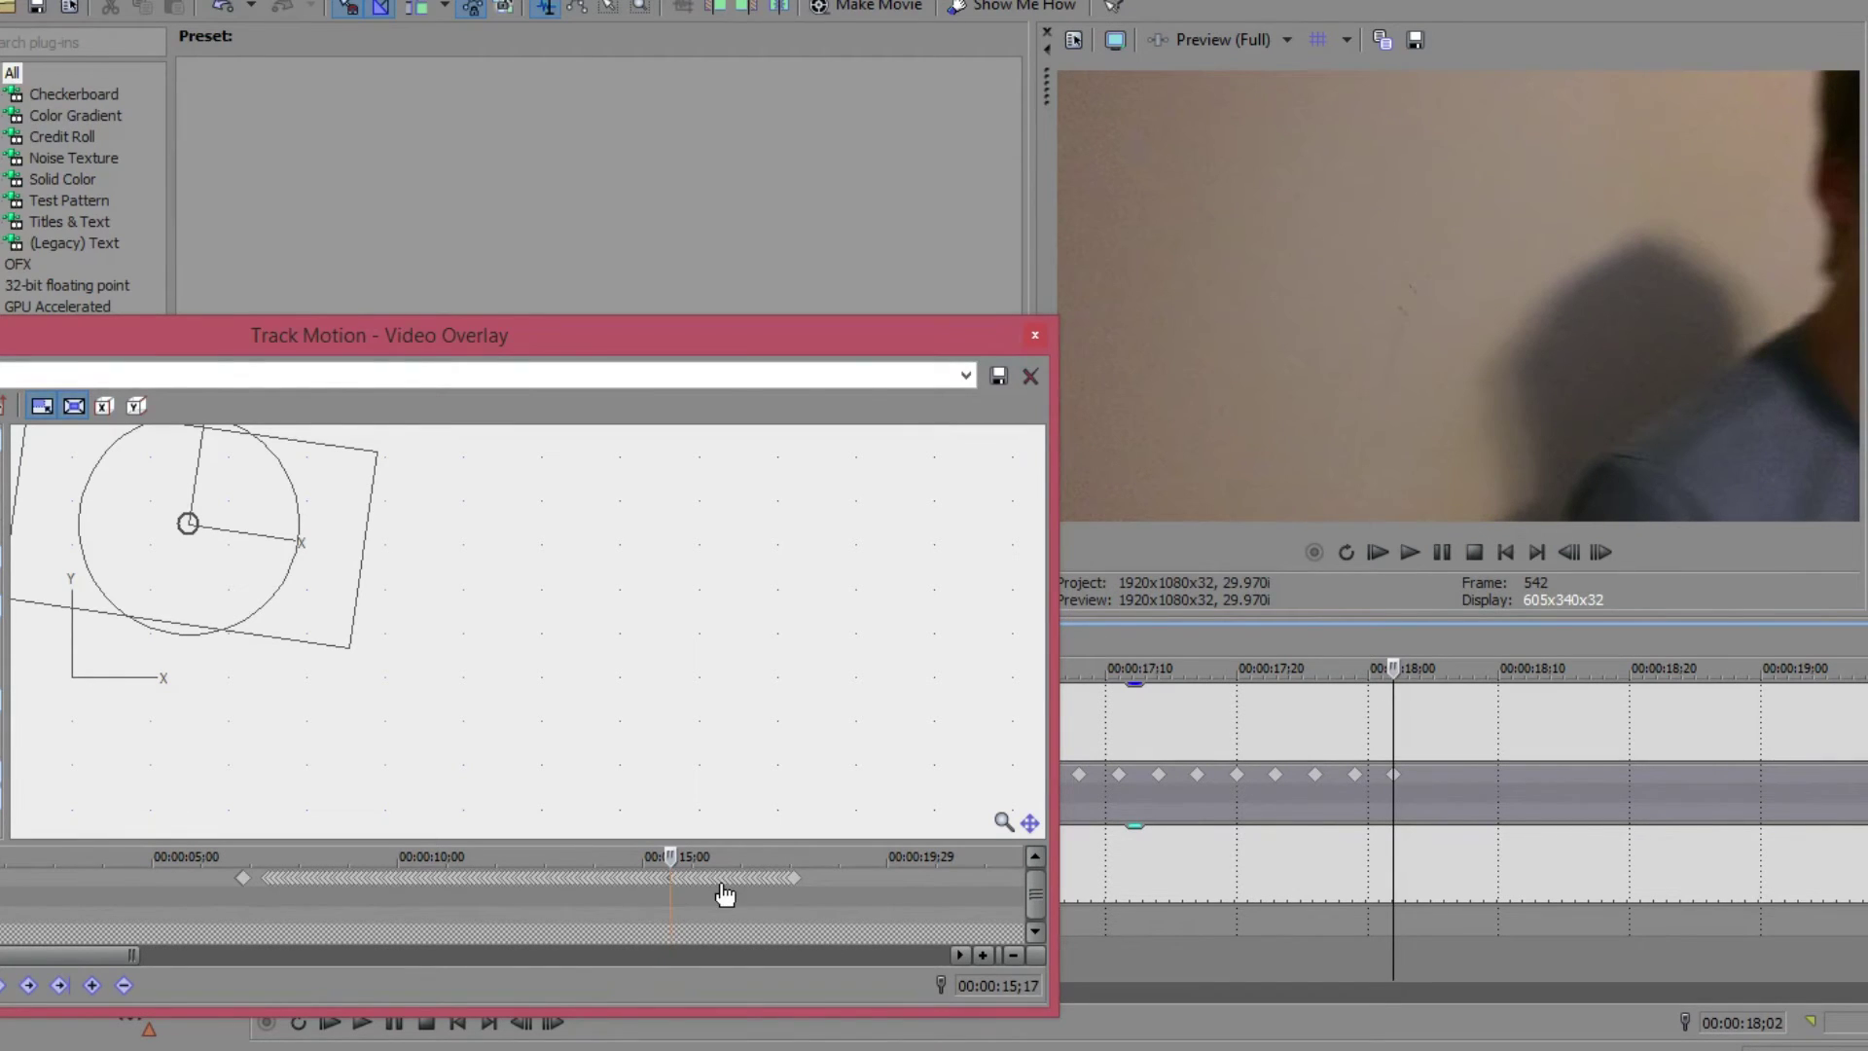
pyautogui.click(805, 883)
pyautogui.scroll(3, 788, 881)
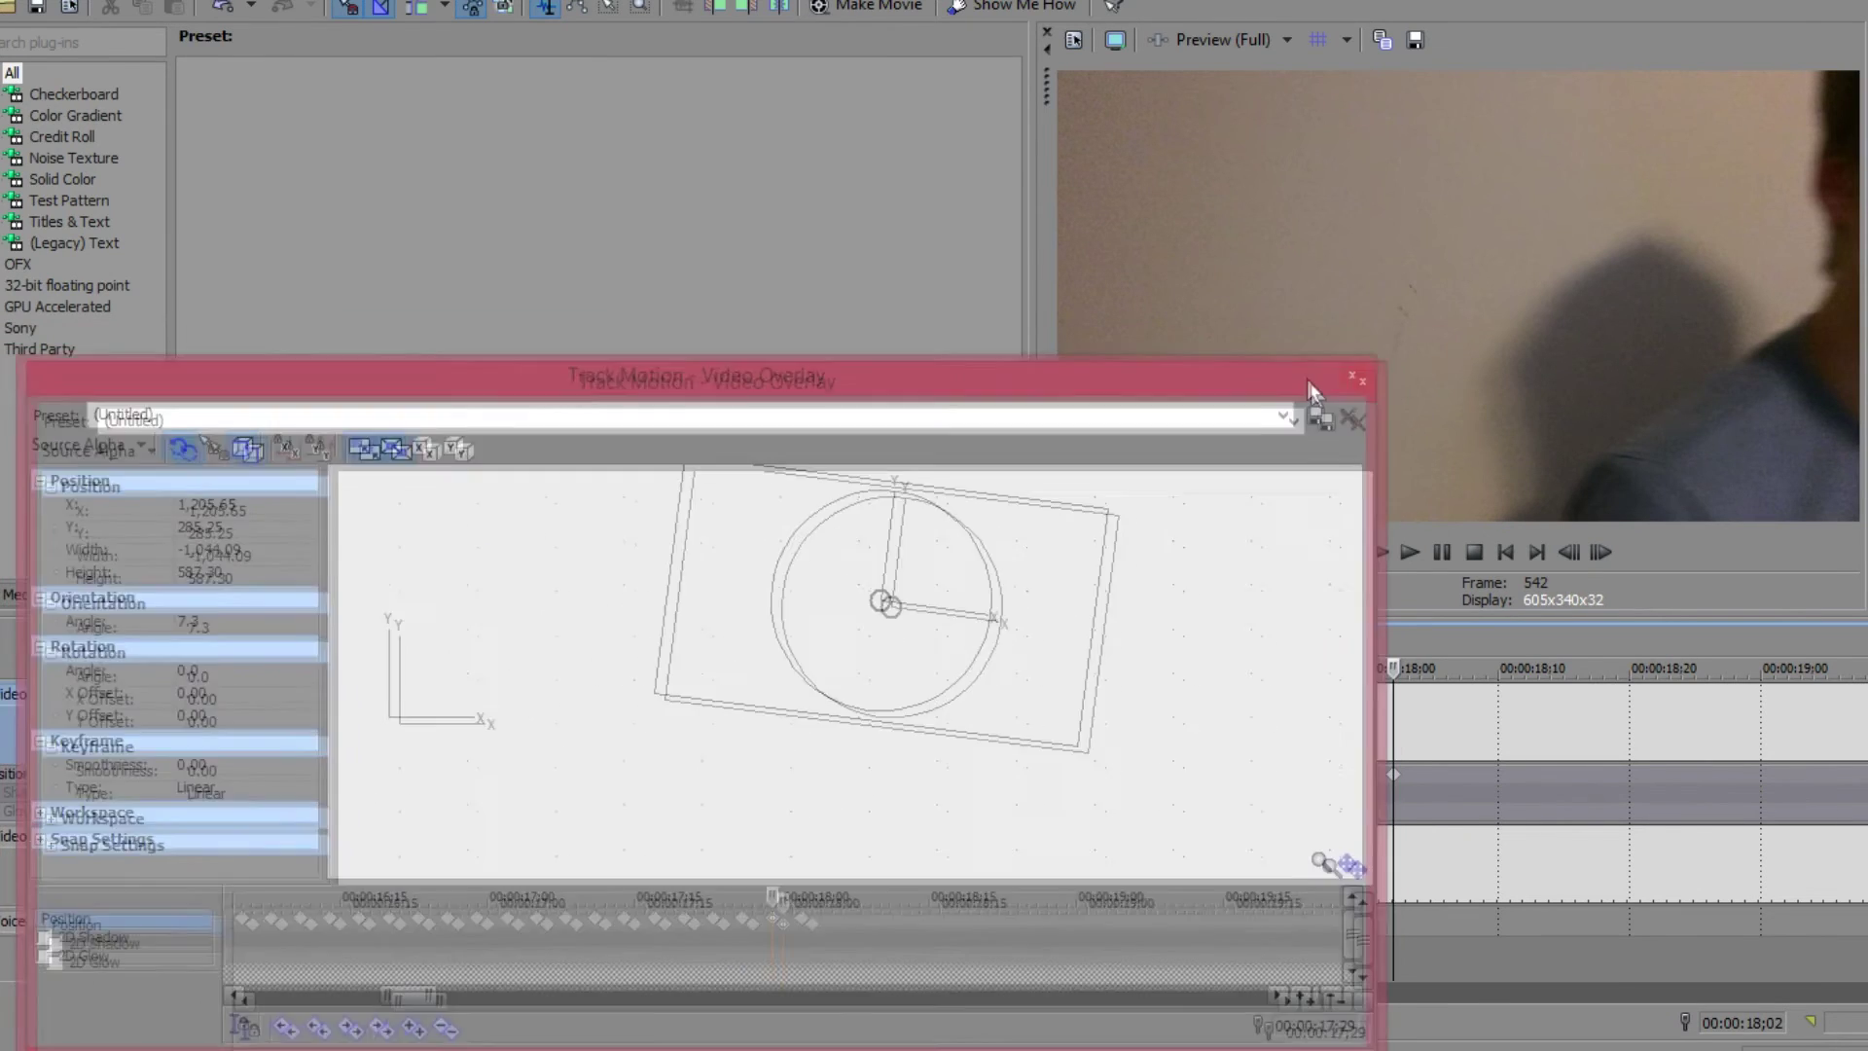
pyautogui.moveTo(1308, 390); pyautogui.dragTo(1234, 366)
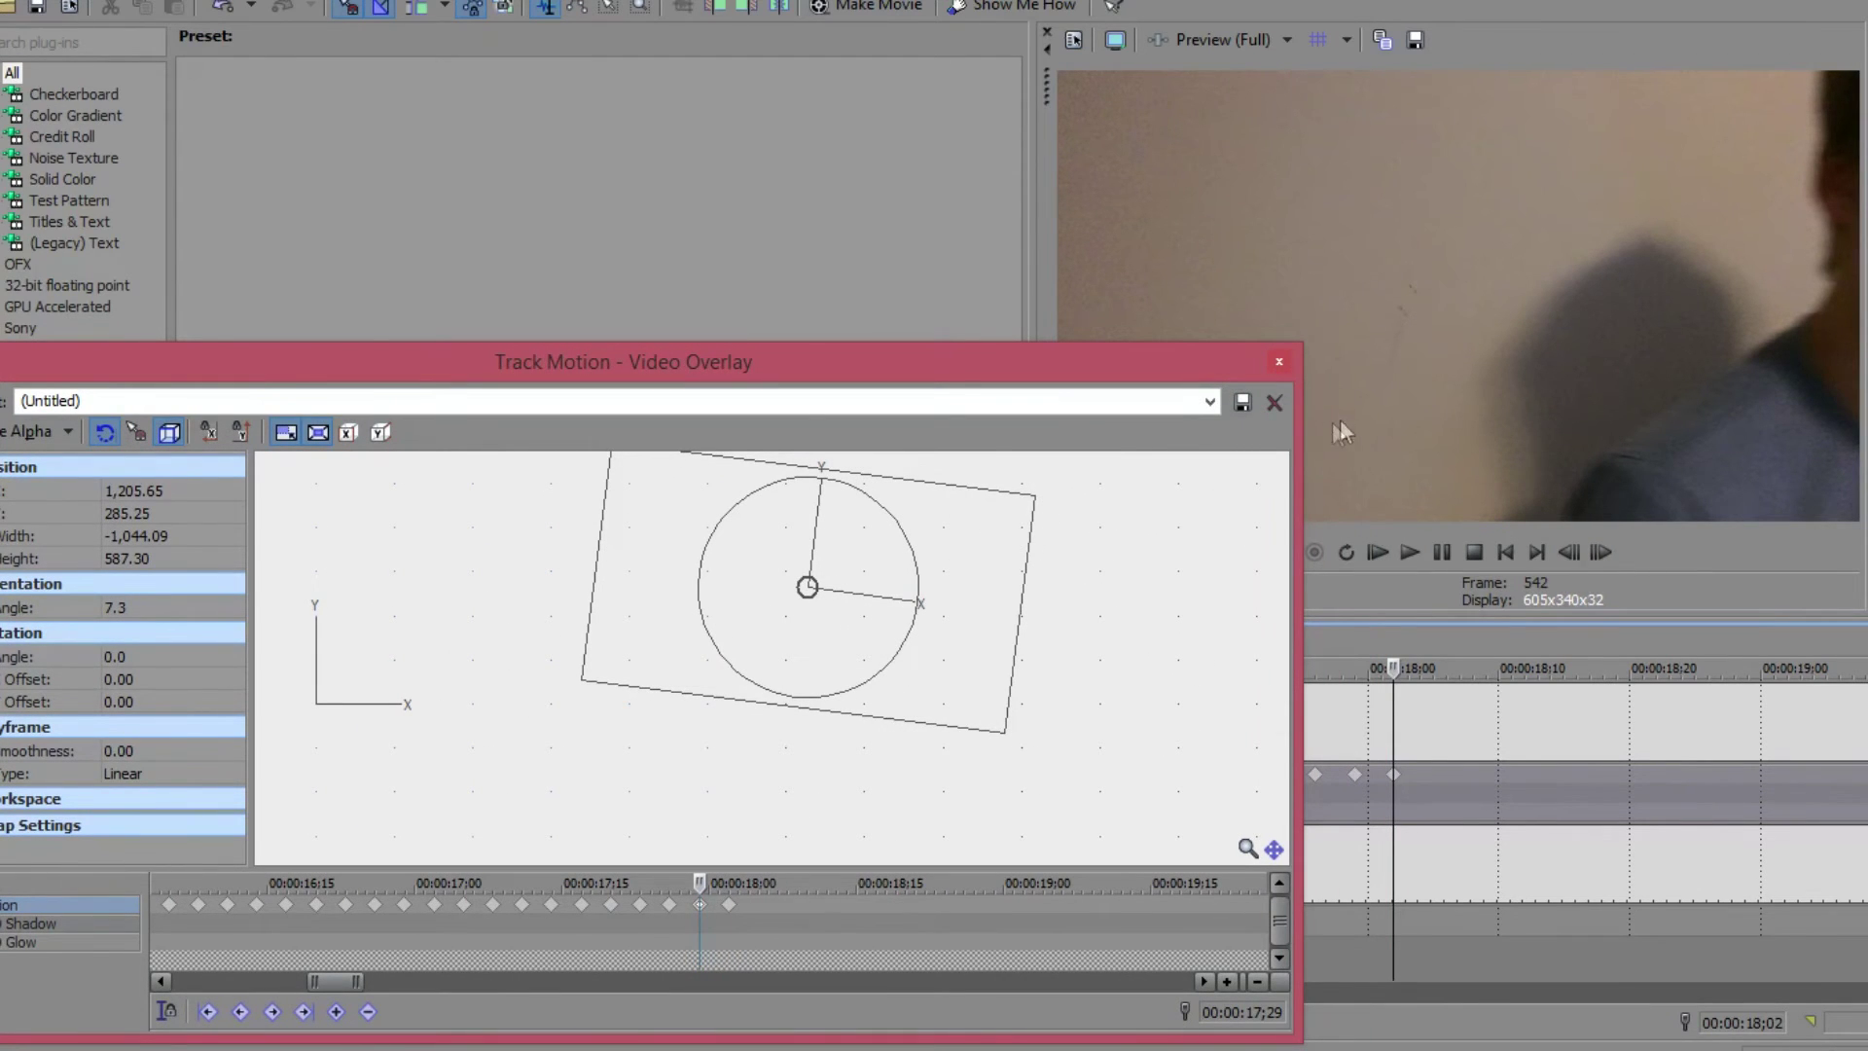
# - Close Track Motion and review the sunglasses keyframes along the timeline, returning to the overlay clip's start at 00:00:06;26
pyautogui.click(1279, 363)
pyautogui.click(615, 783)
pyautogui.scroll(-10, 645, 782)
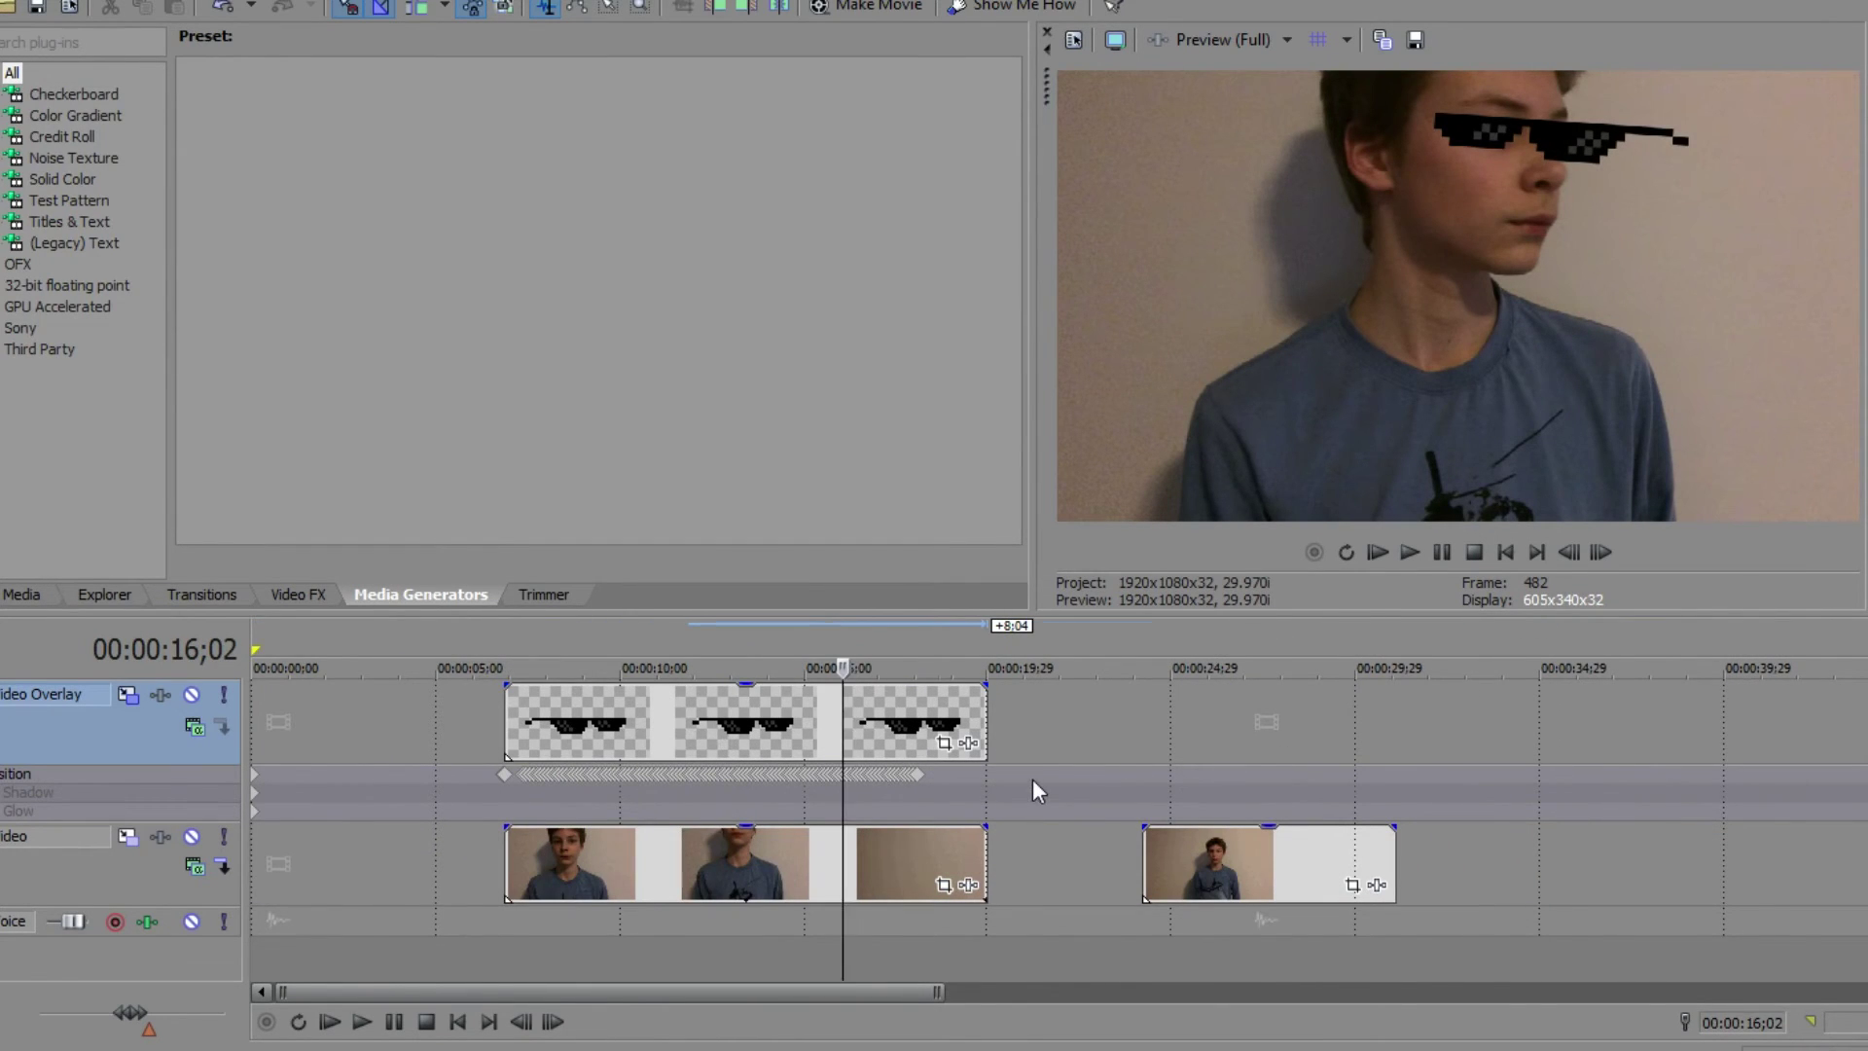
pyautogui.scroll(5, 1031, 778)
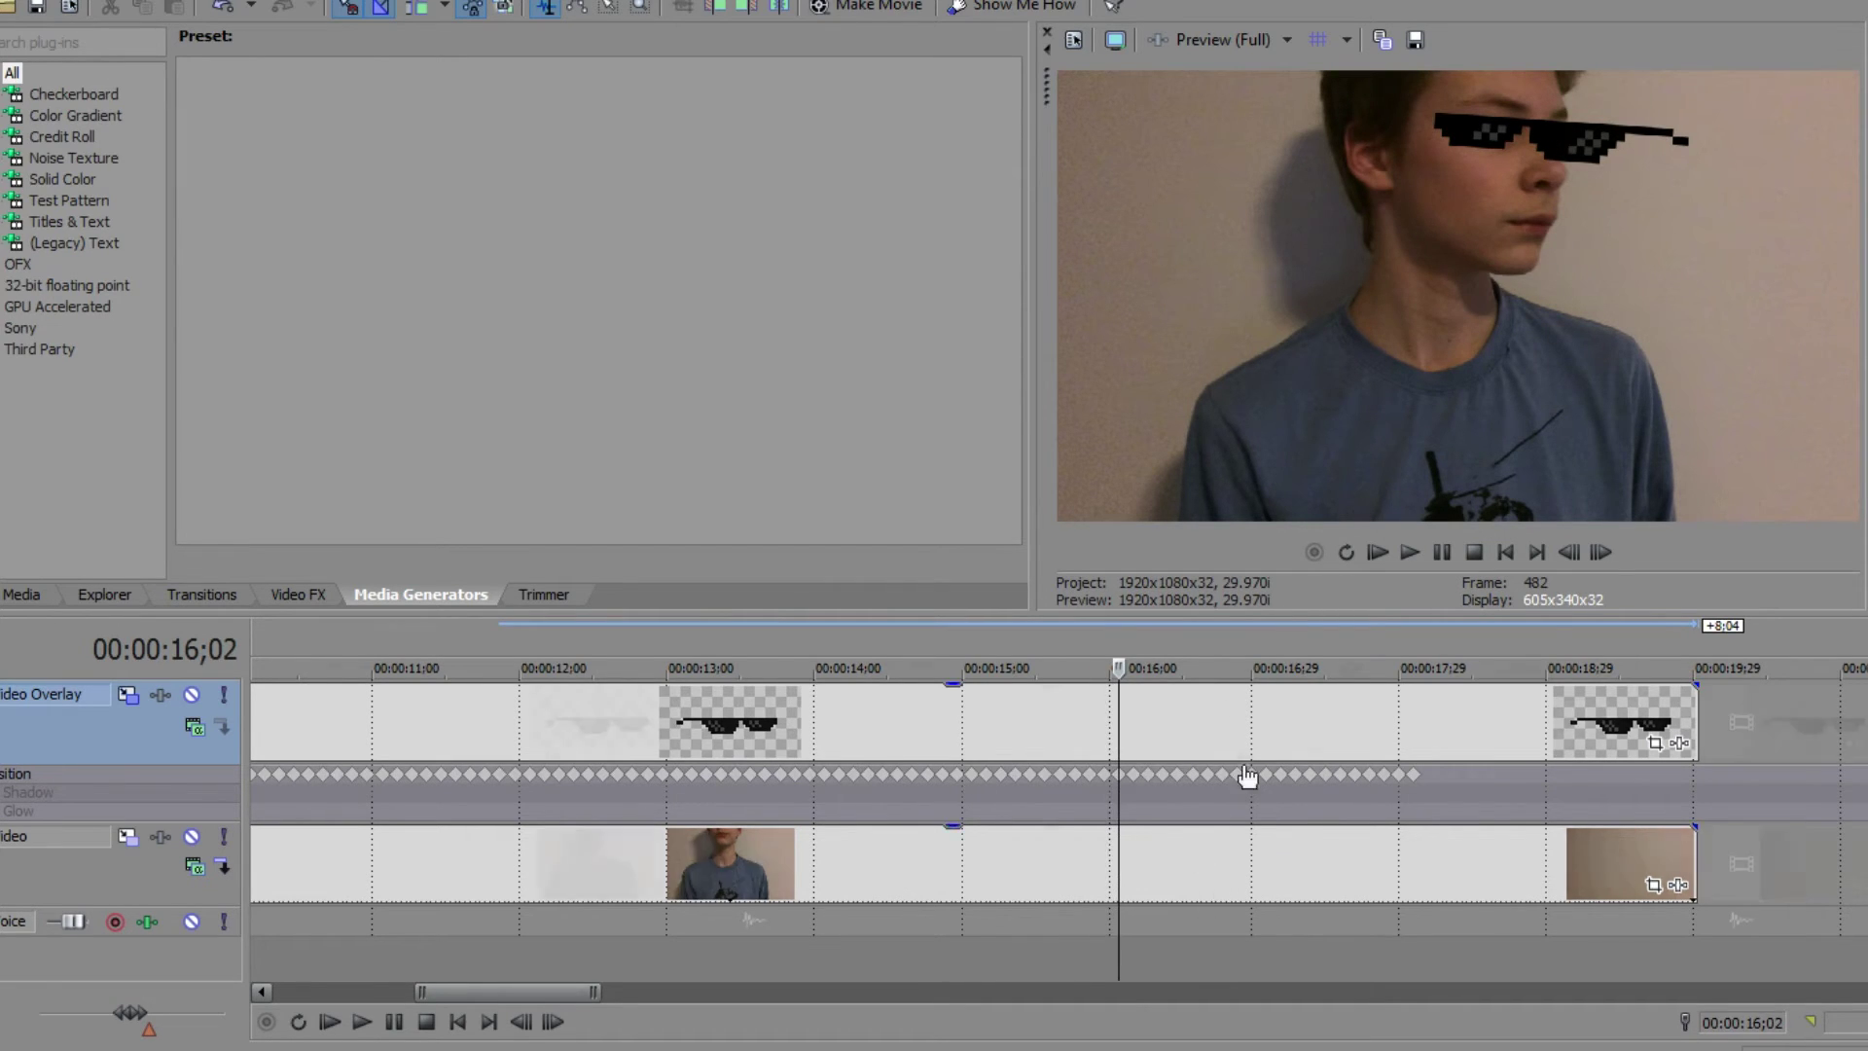
pyautogui.scroll(-4, 1246, 775)
pyautogui.scroll(1, 1274, 796)
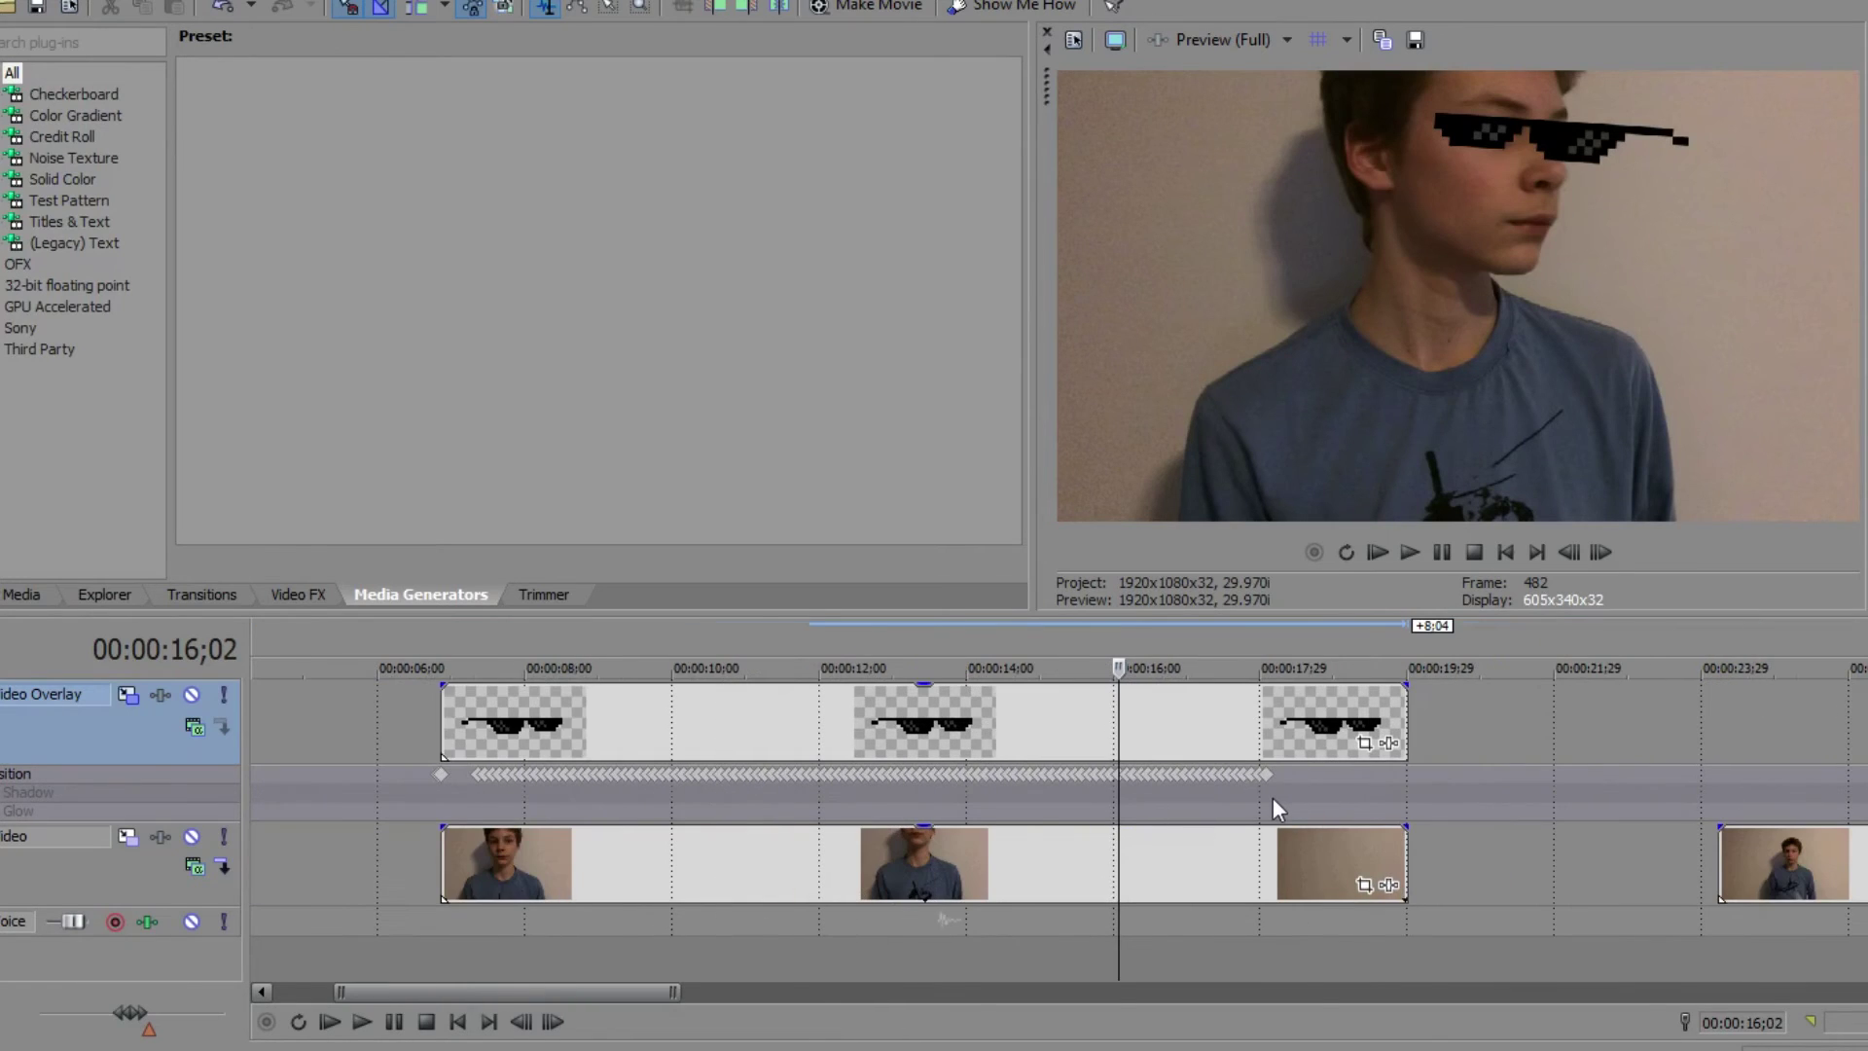
pyautogui.click(440, 715)
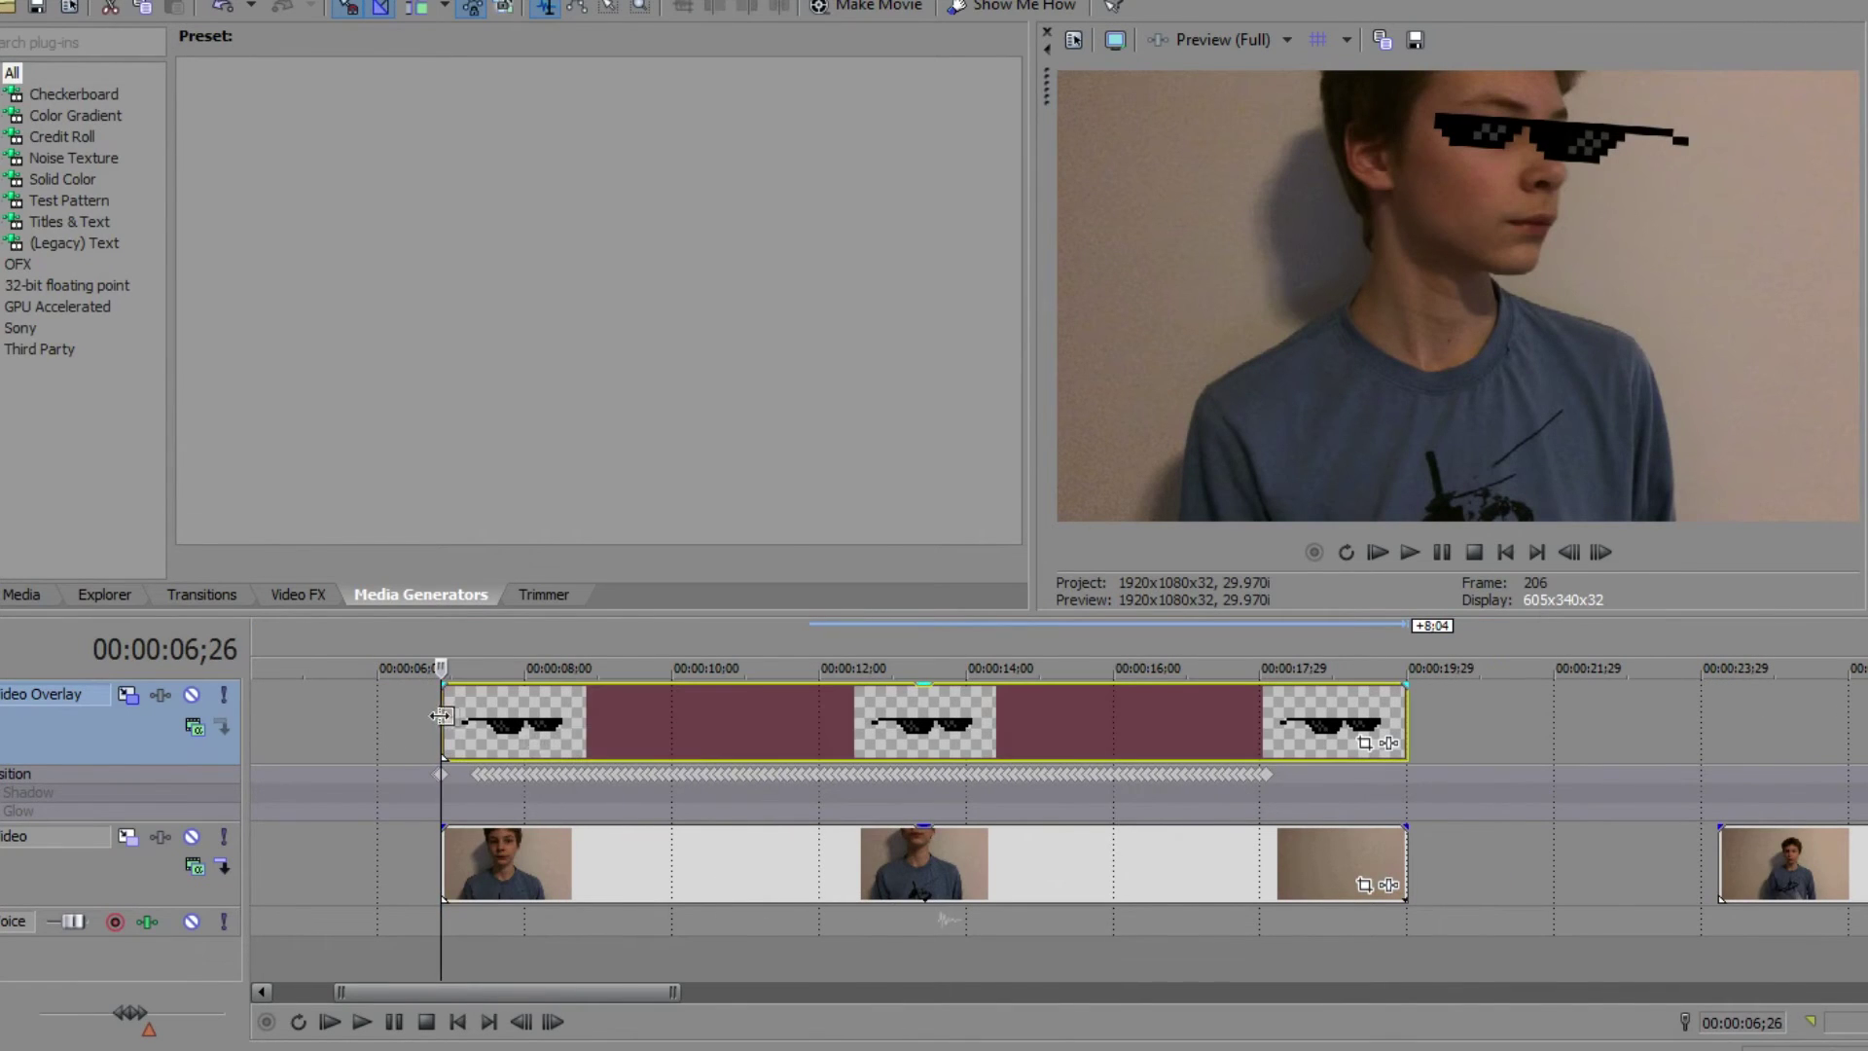
pyautogui.scroll(2, 1451, 704)
pyautogui.scroll(-5, 1420, 739)
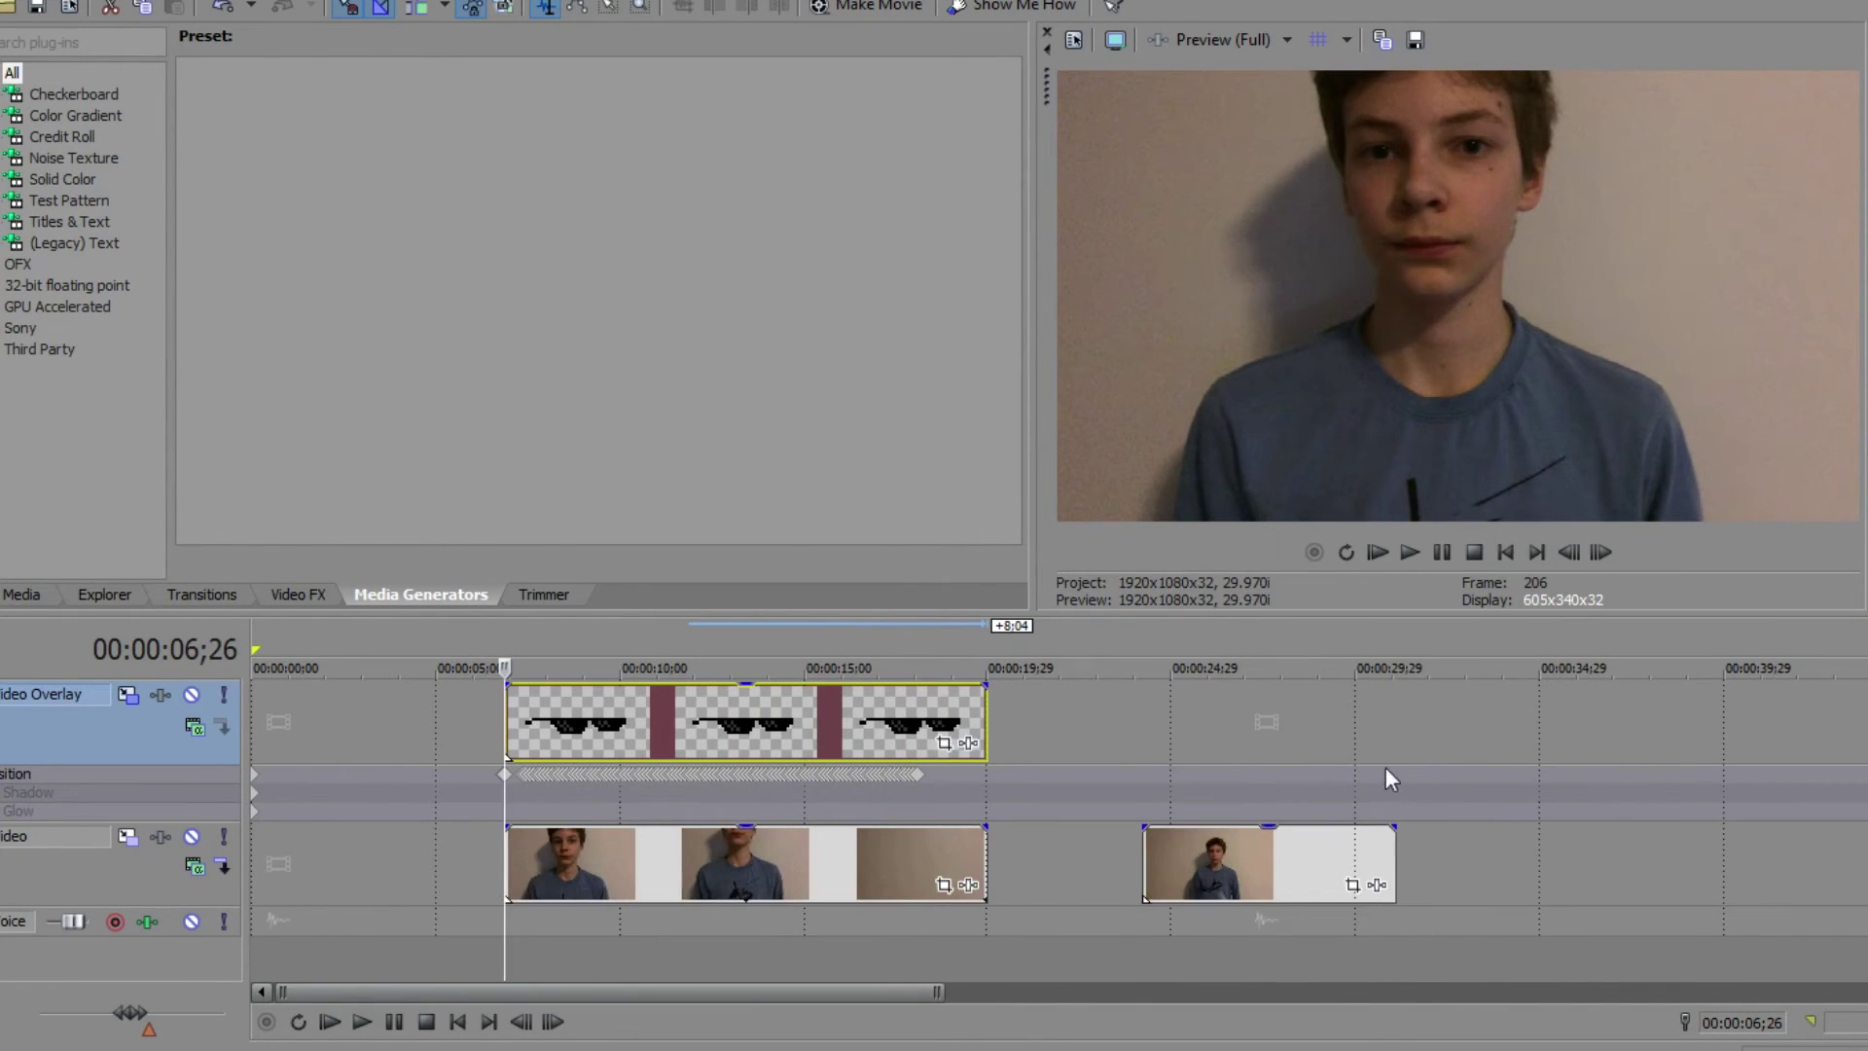
# - Trim the end of the sunglasses clip to 00:00:18;20, just after its last keyframe
pyautogui.click(949, 772)
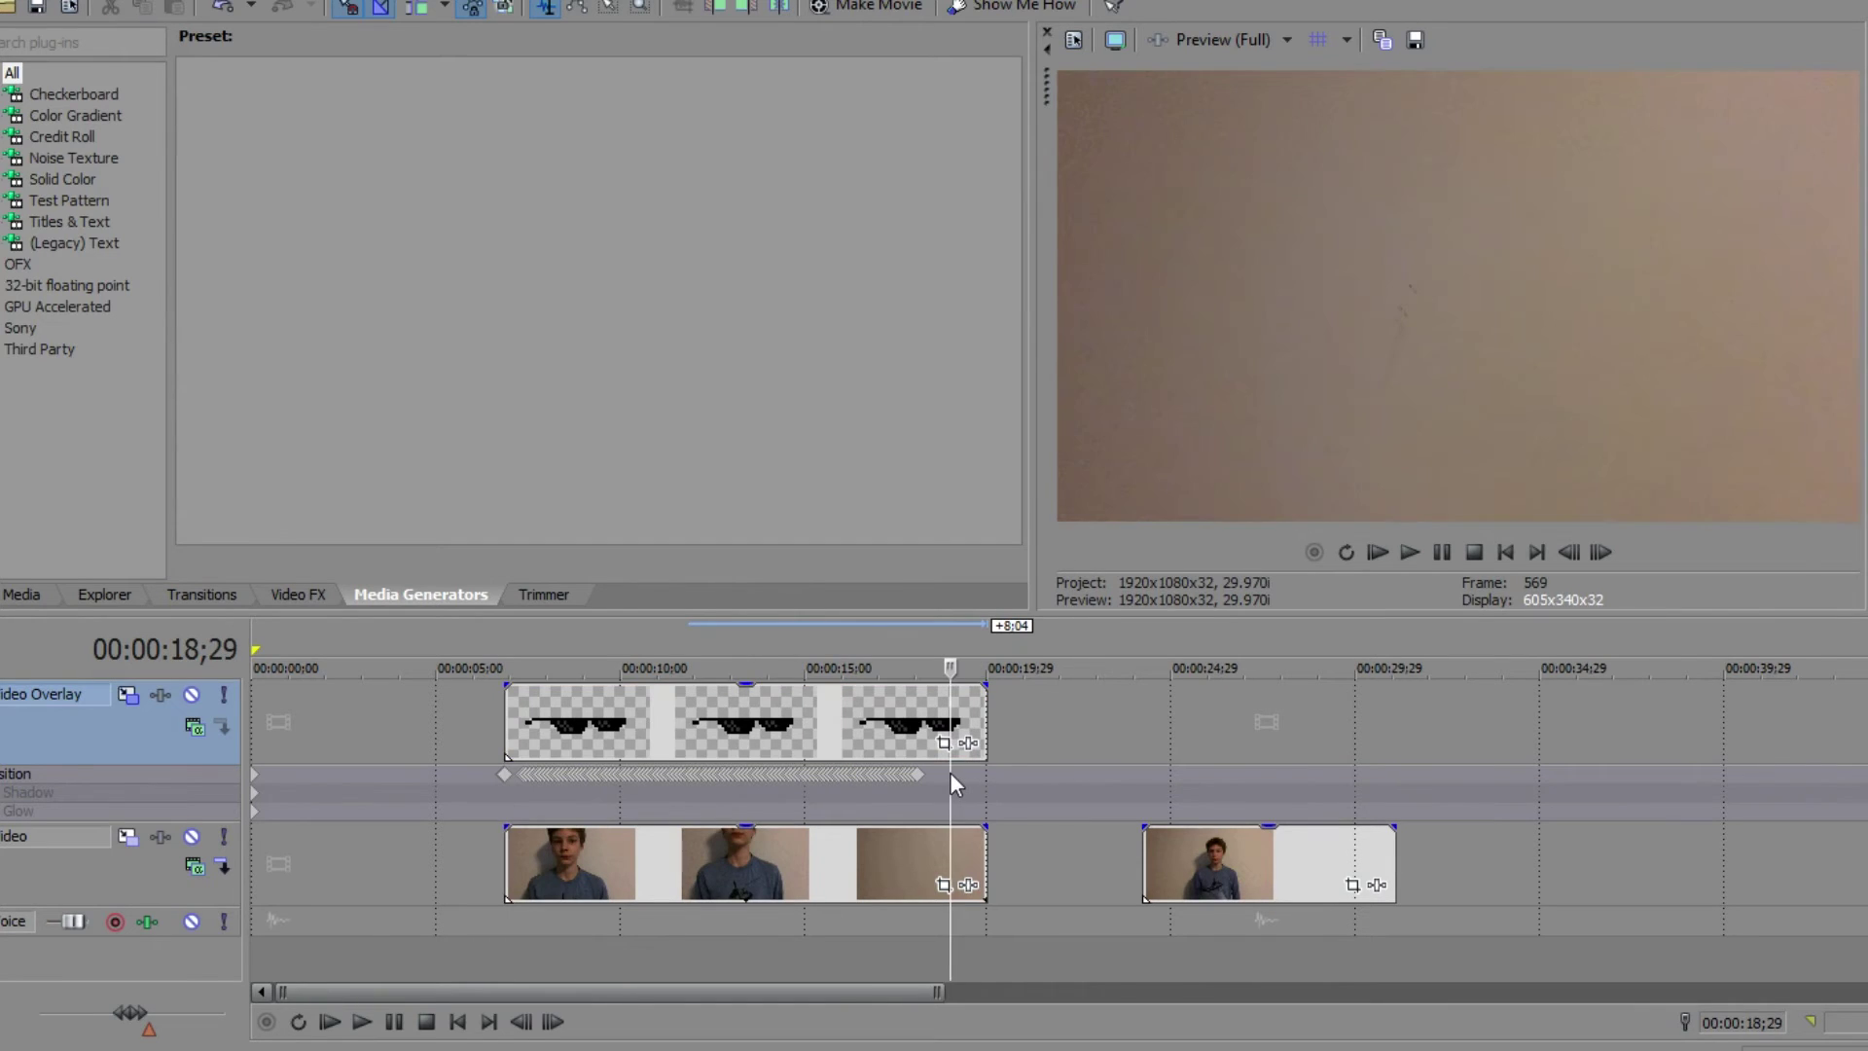
pyautogui.click(943, 777)
pyautogui.scroll(3, 1327, 713)
pyautogui.moveTo(1346, 708); pyautogui.dragTo(1146, 733)
pyautogui.scroll(-3, 1172, 753)
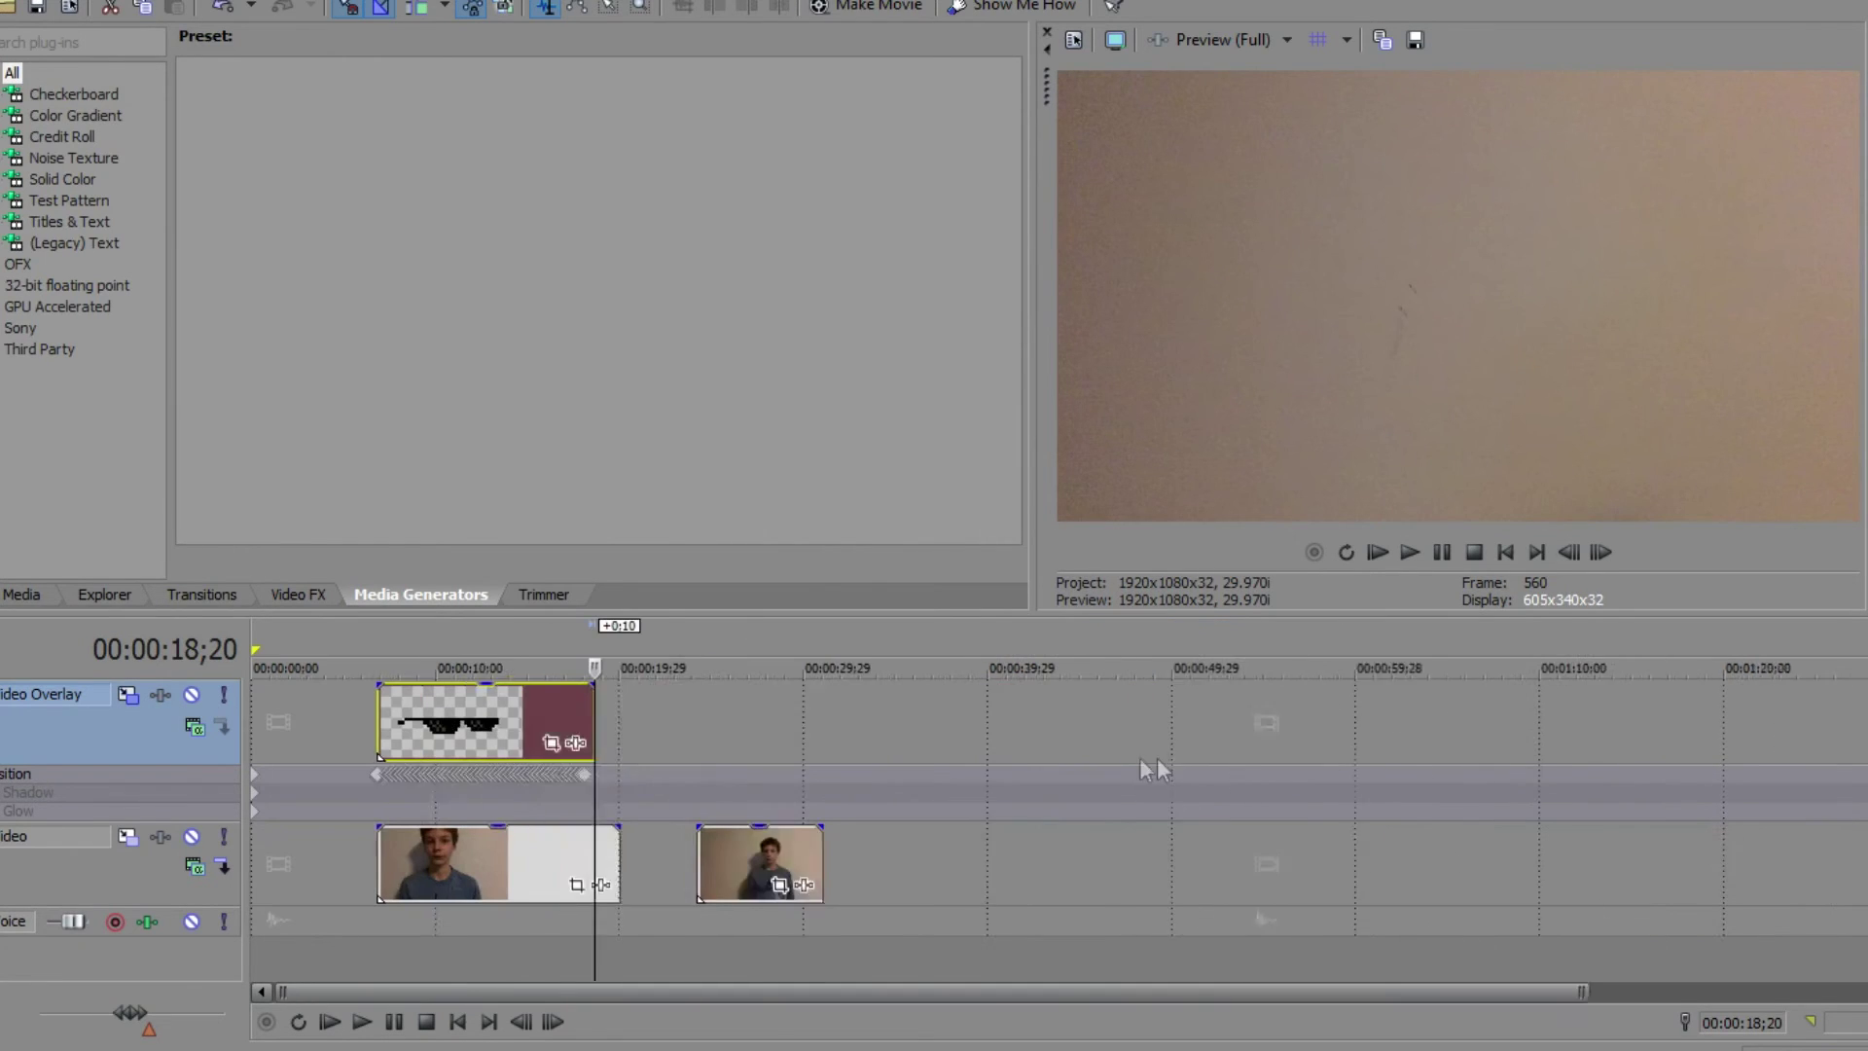
# - Play the tracked sunglasses from 00:00:06;26 and check the frame past the overlay's end at 00:00:19;03
pyautogui.scroll(-1, 1149, 762)
pyautogui.click(355, 730)
pyautogui.scroll(3, 891, 783)
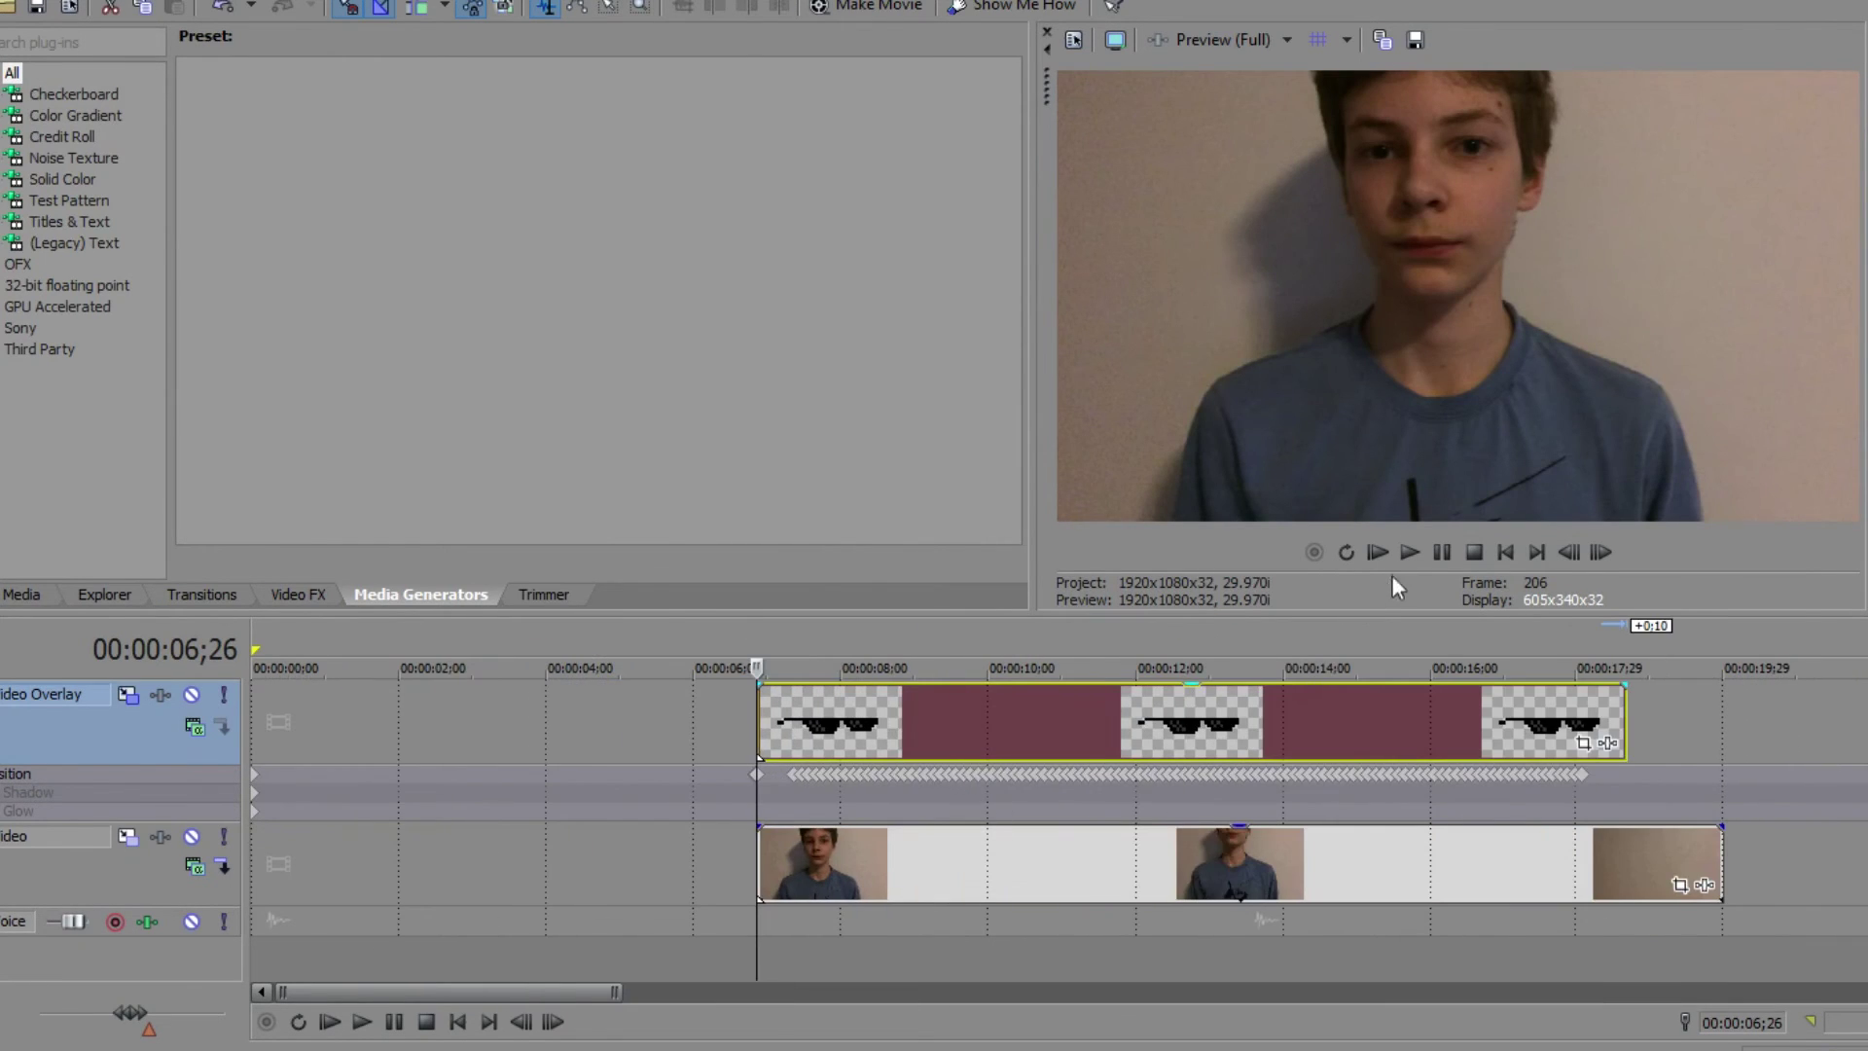
pyautogui.scroll(-2, 1384, 728)
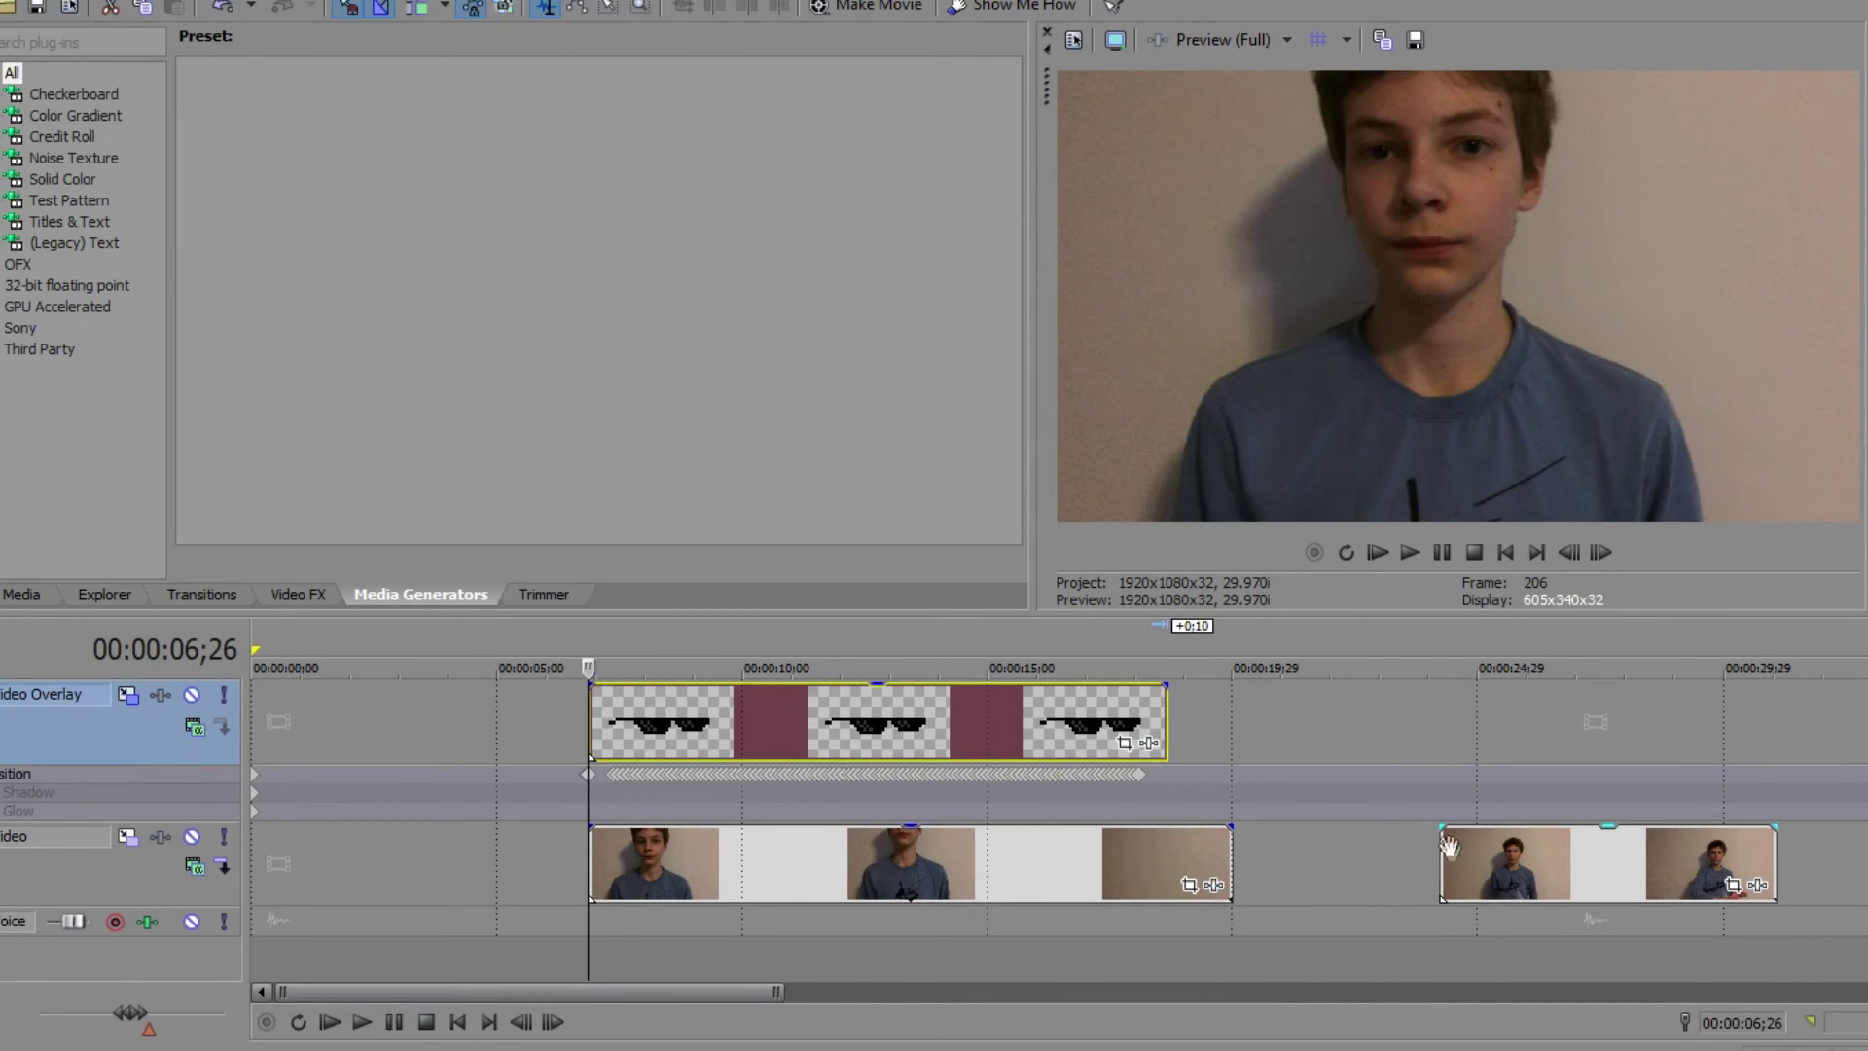
pyautogui.click(1442, 551)
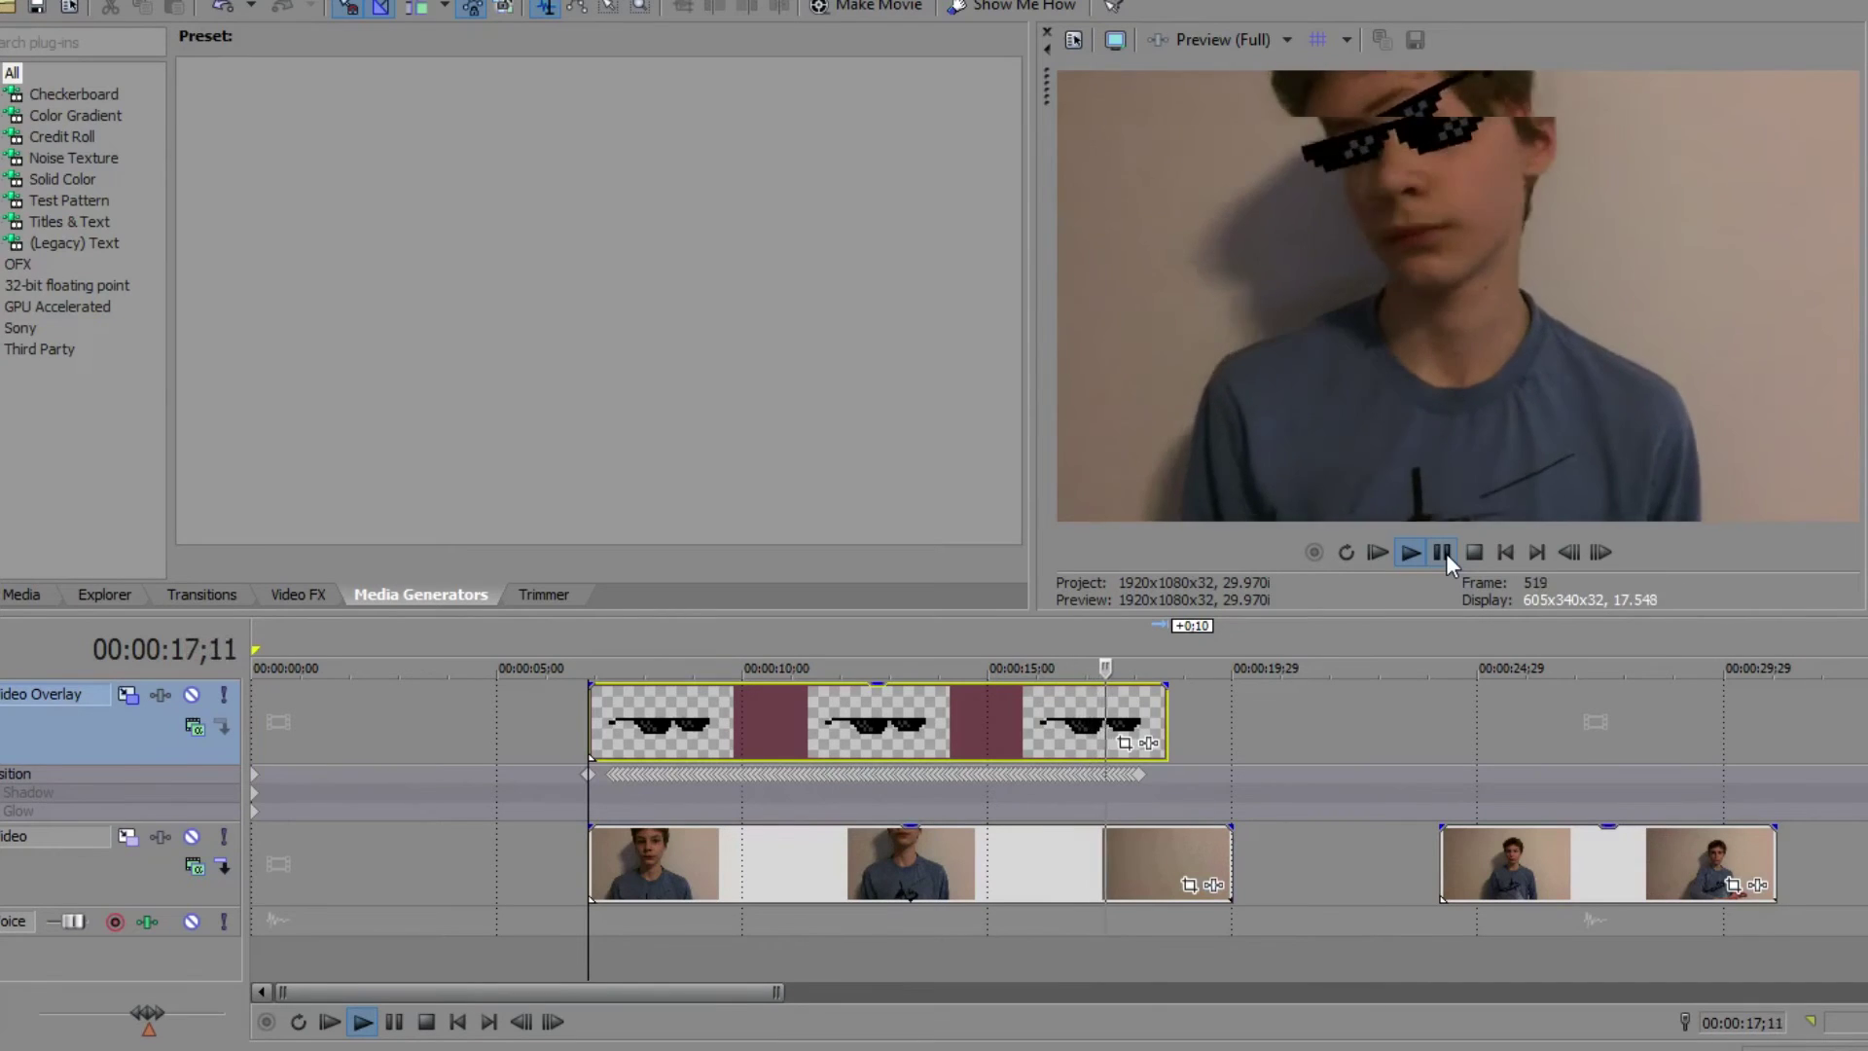
pyautogui.click(1442, 553)
pyautogui.click(1188, 738)
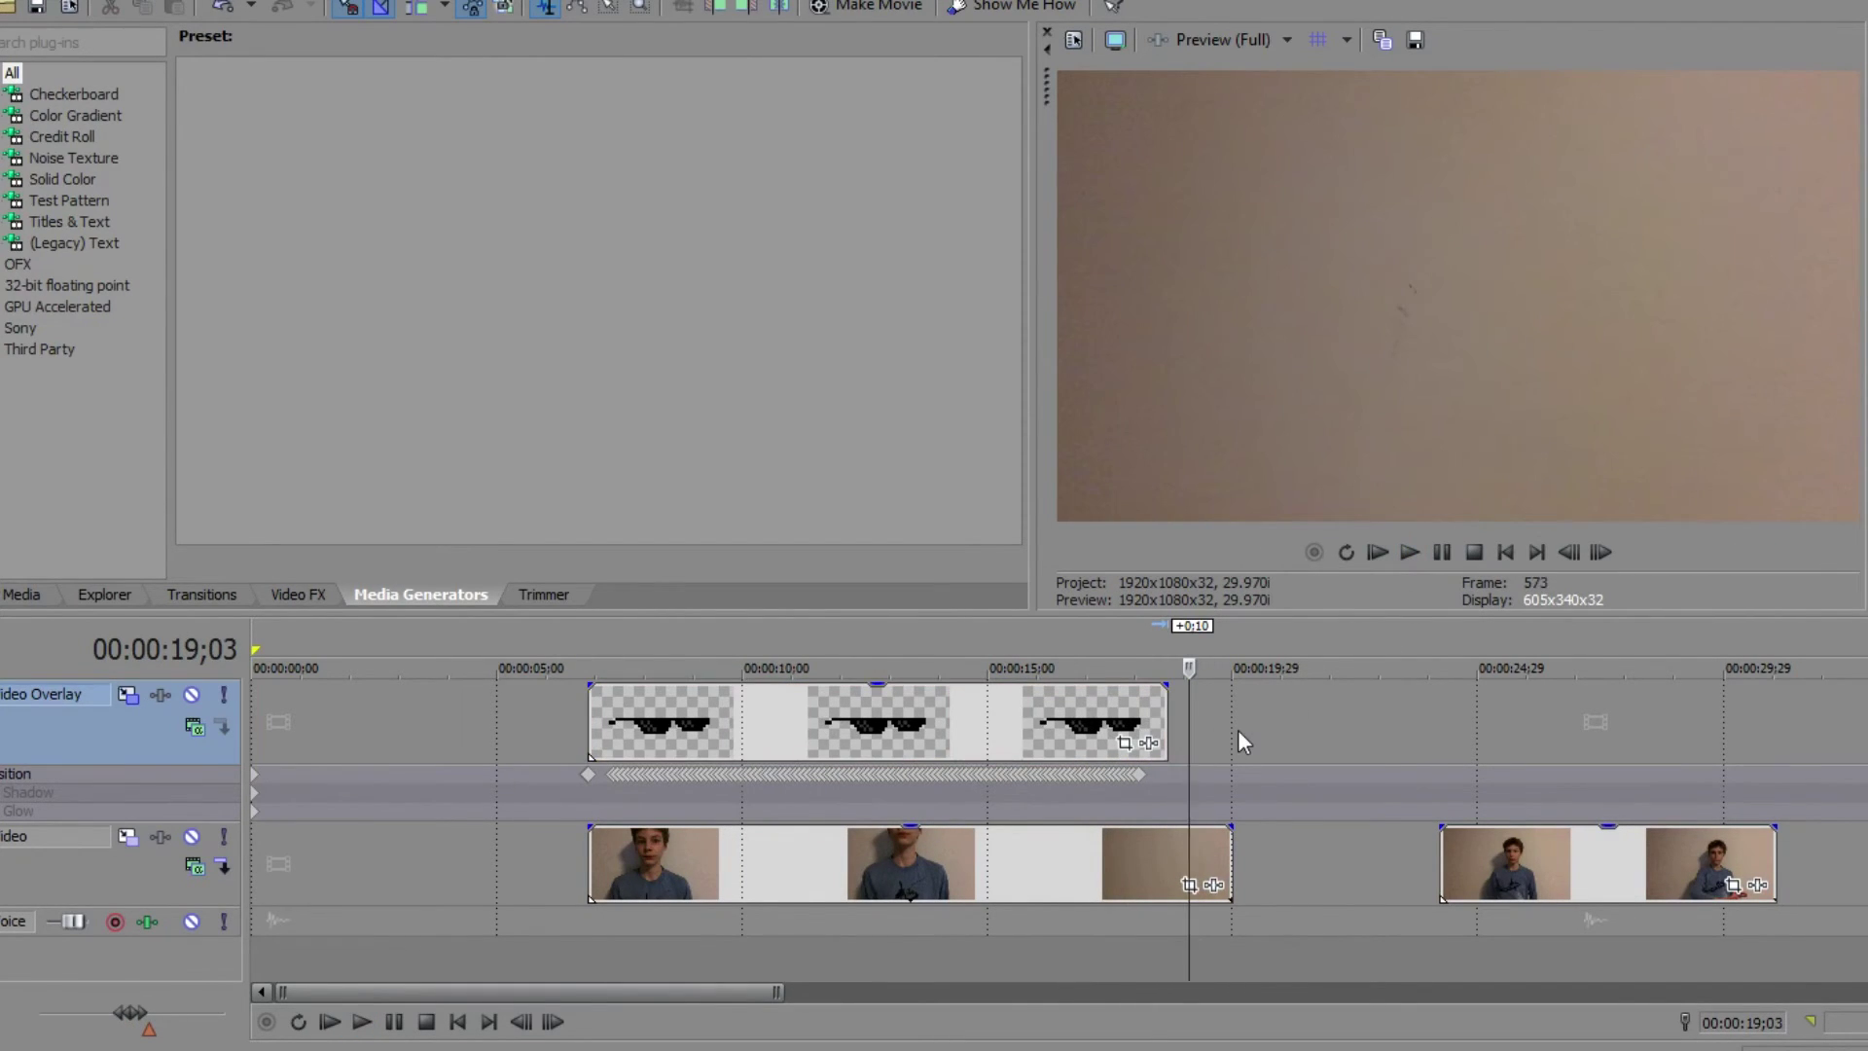
pyautogui.scroll(-2, 1238, 732)
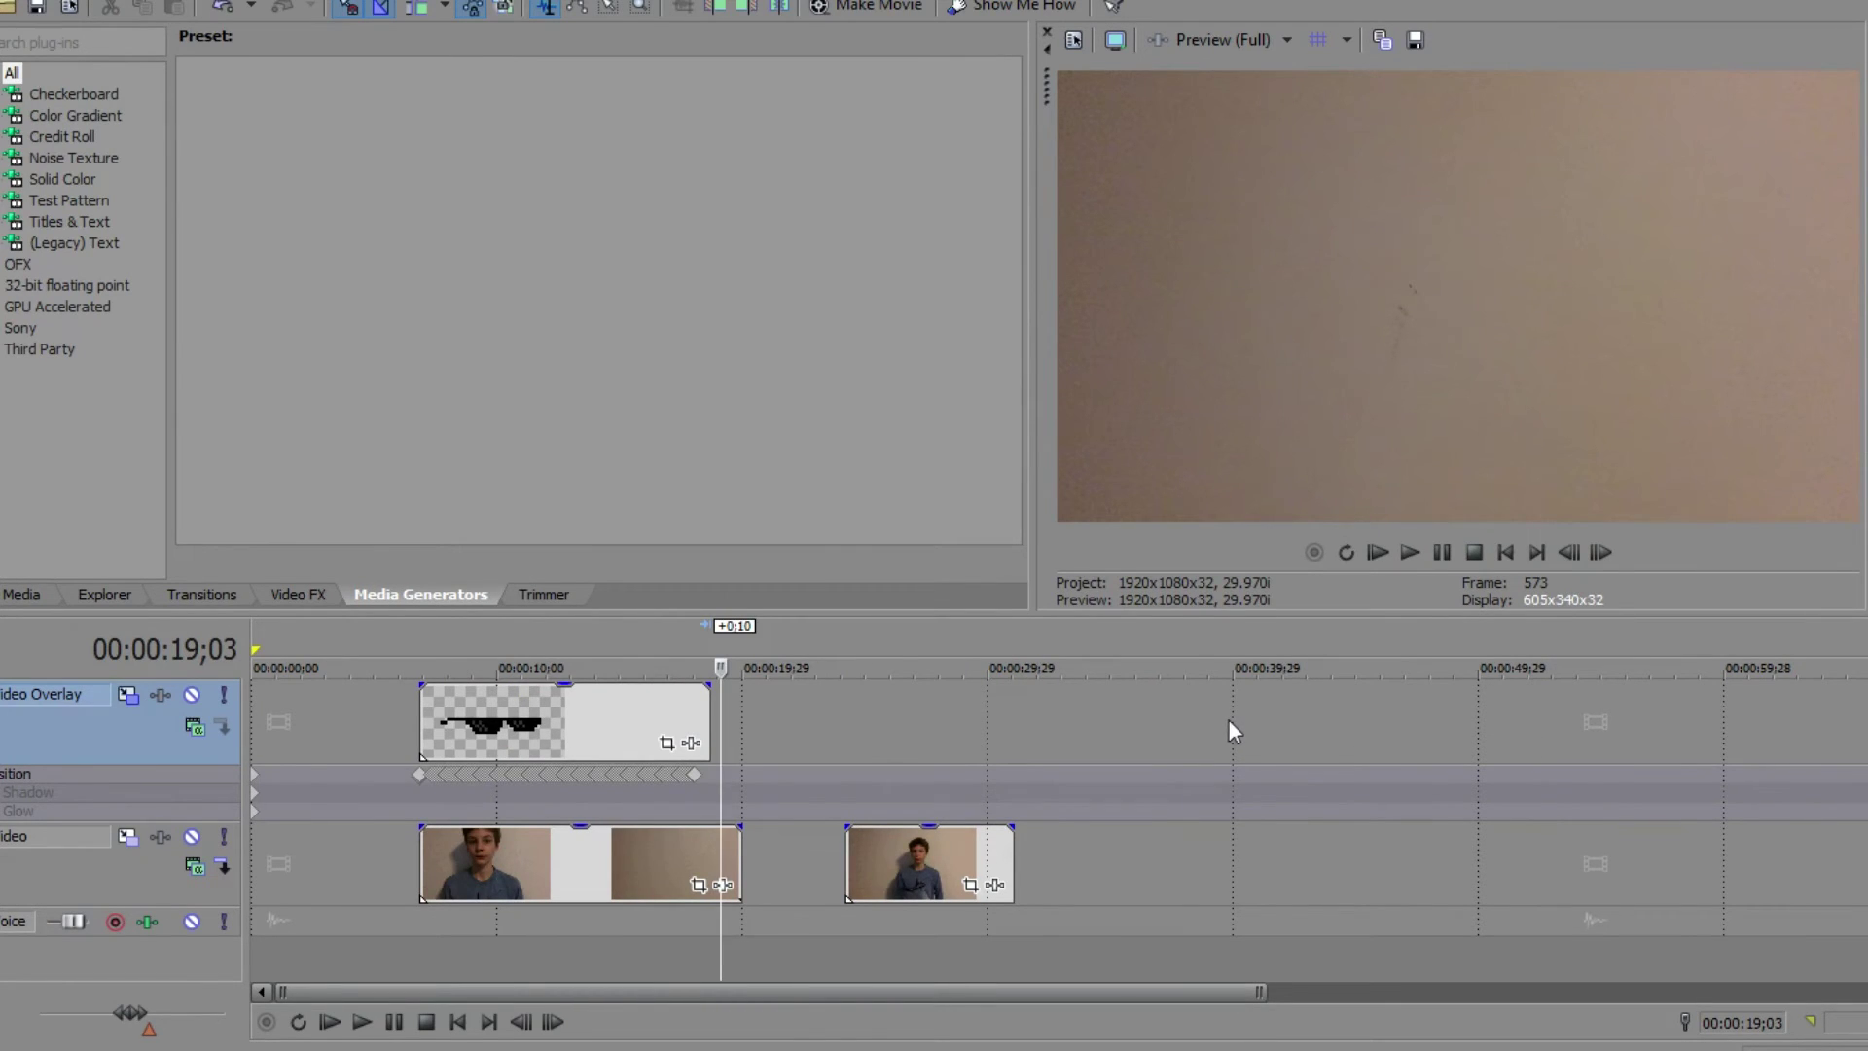
pyautogui.scroll(-1, 1225, 729)
pyautogui.scroll(5, 1218, 720)
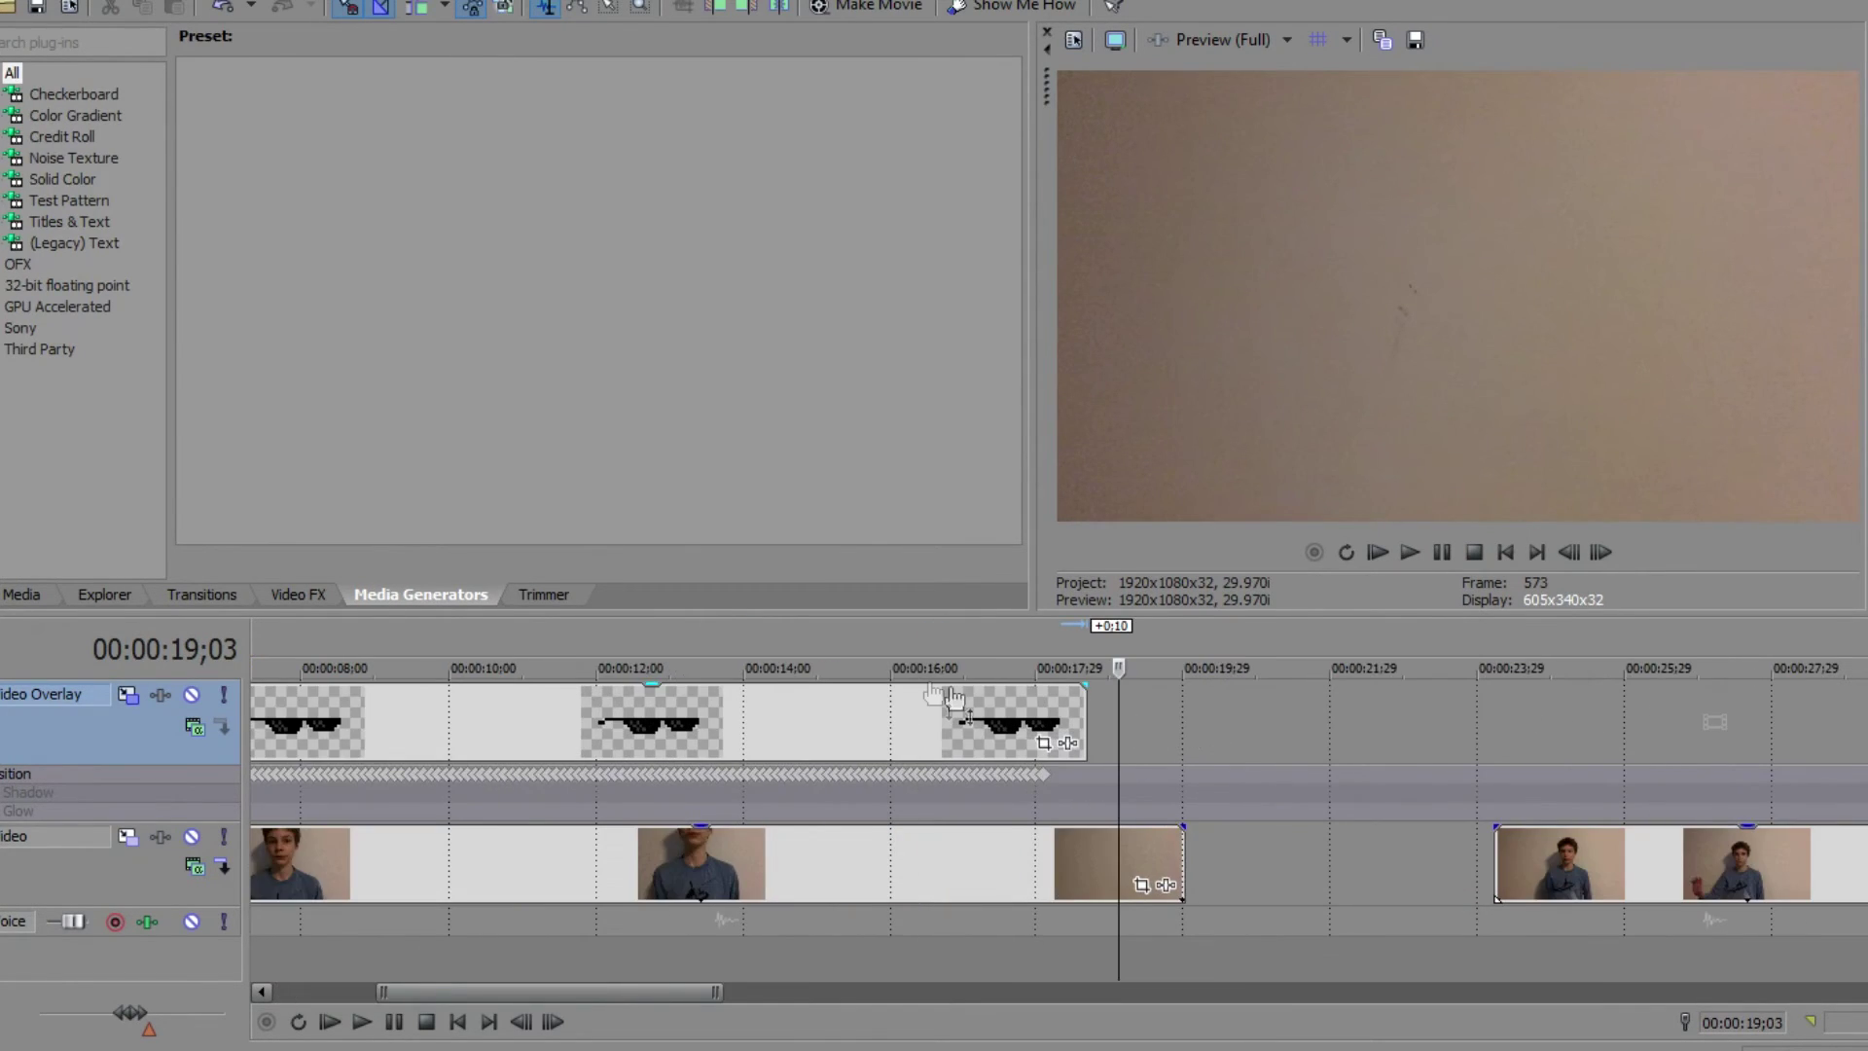
pyautogui.click(890, 699)
pyautogui.scroll(-4, 1076, 757)
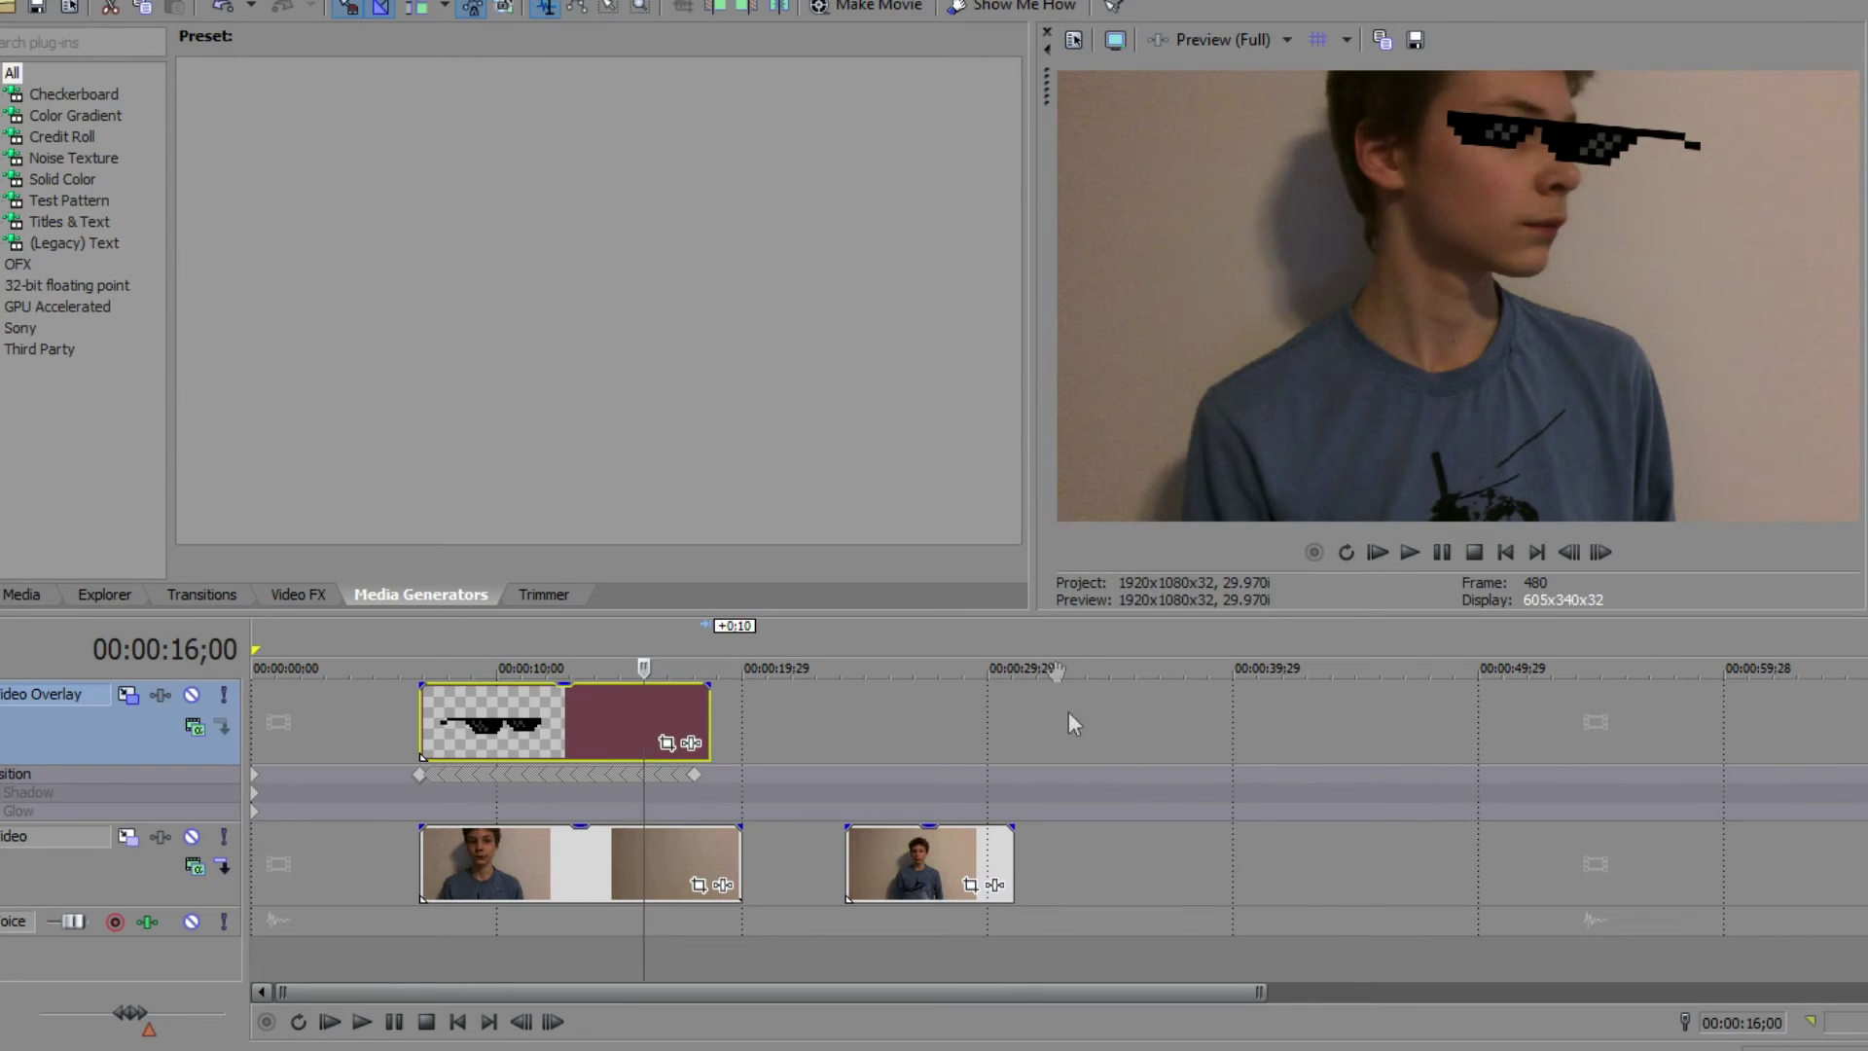
pyautogui.scroll(-3, 1047, 717)
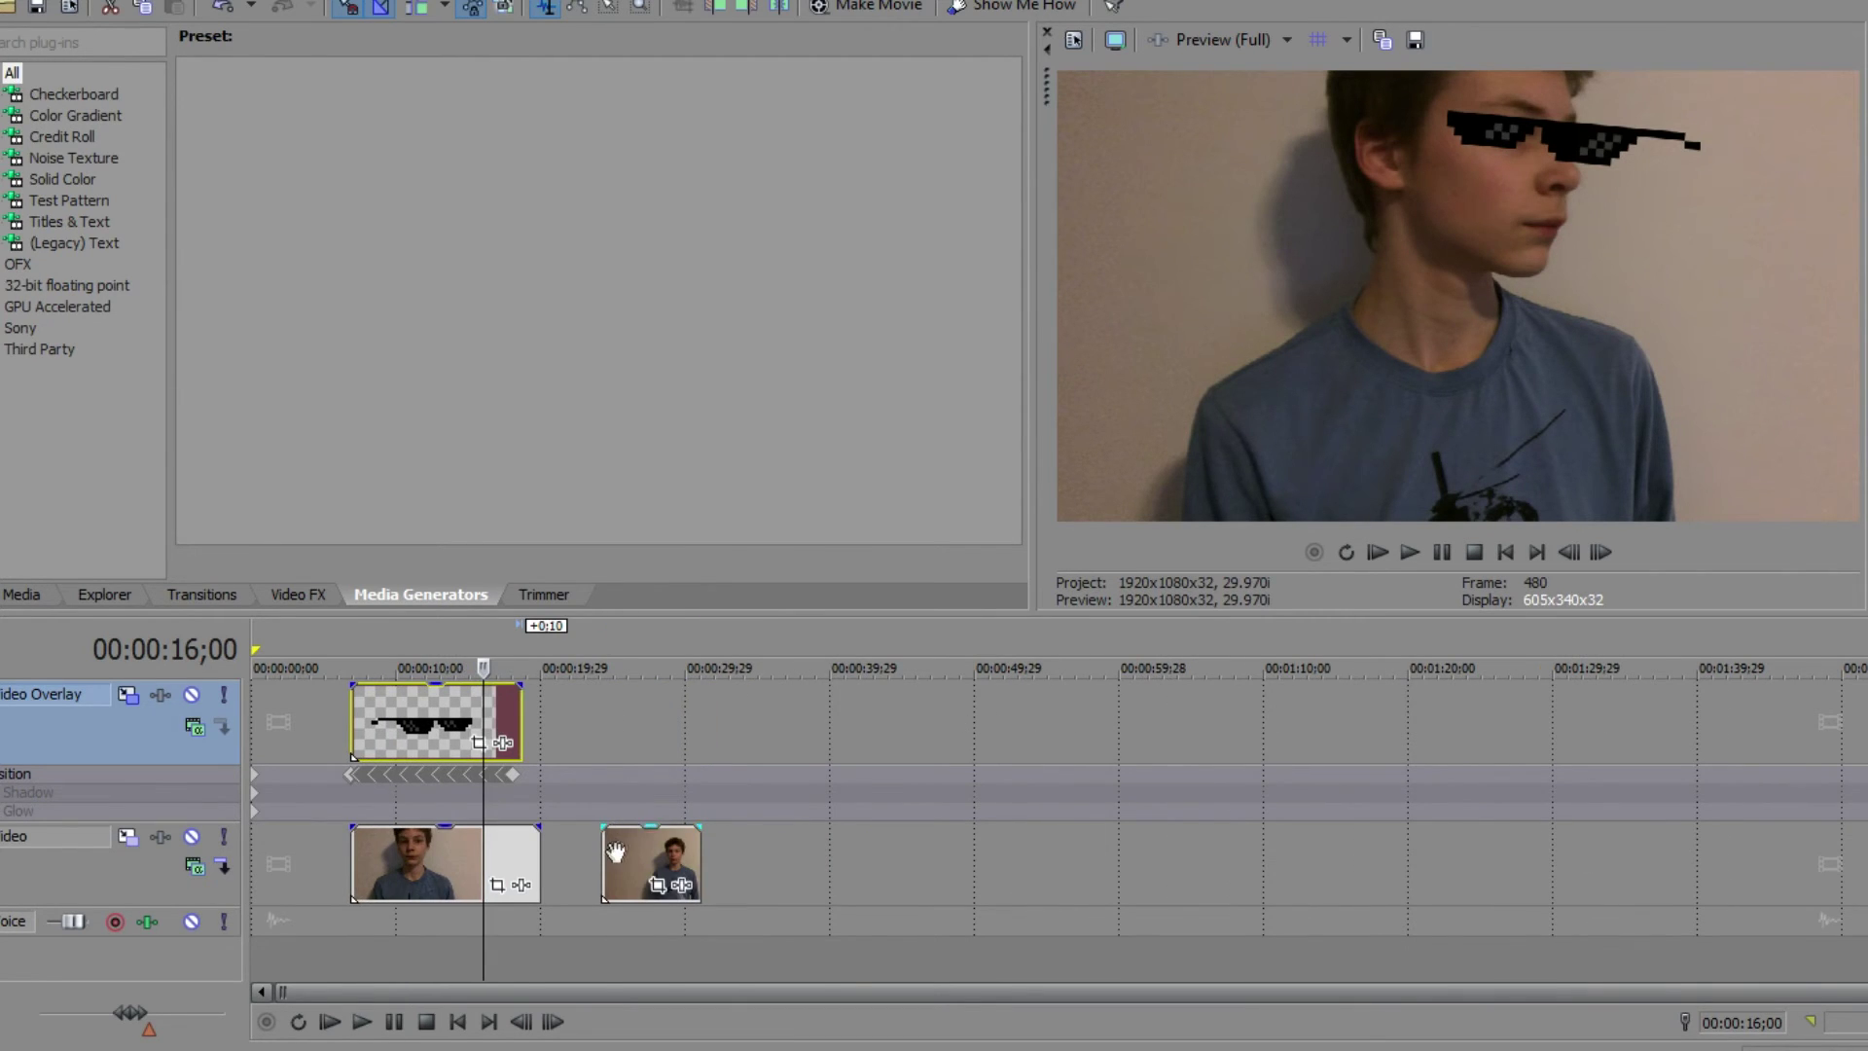
# - Examine the raised hand's movement in the second video clip between 00:00:25;06 and 00:00:28;05
pyautogui.click(617, 851)
pyautogui.scroll(3, 846, 767)
pyautogui.scroll(2, 1000, 812)
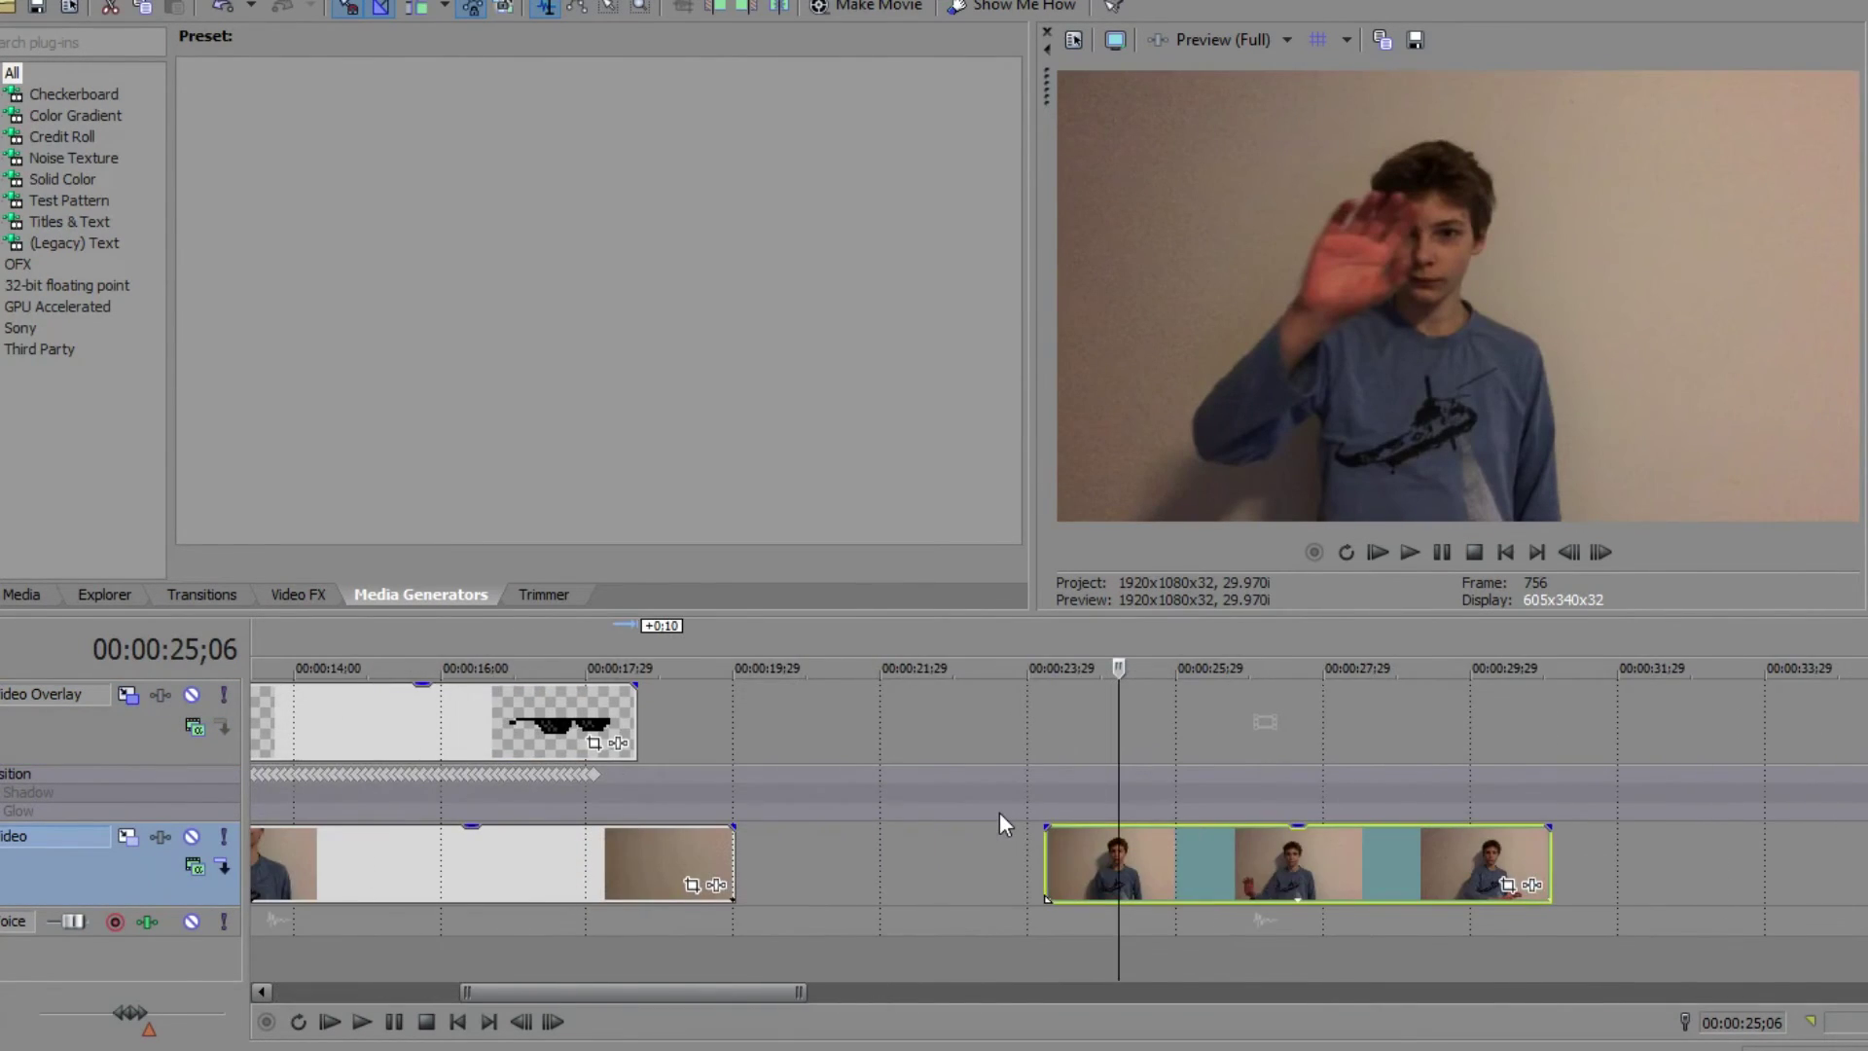
pyautogui.click(1195, 870)
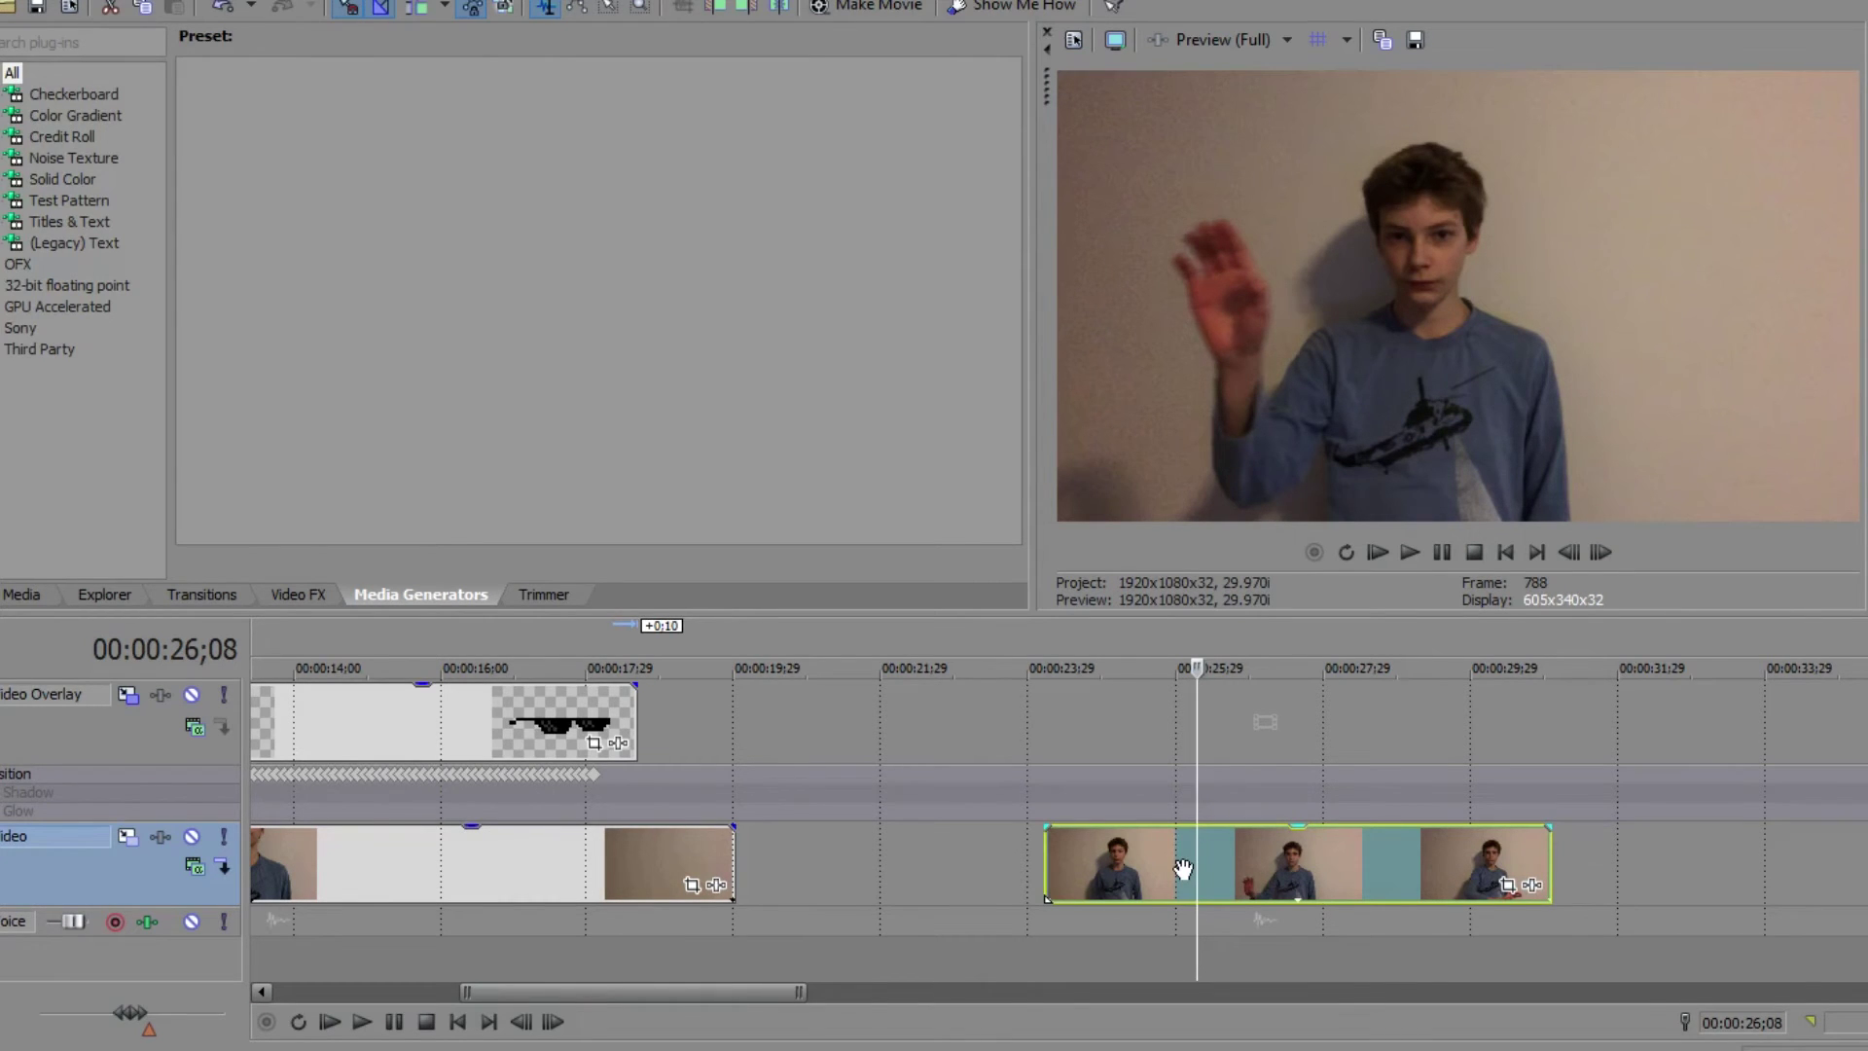
pyautogui.click(1255, 856)
pyautogui.click(1336, 860)
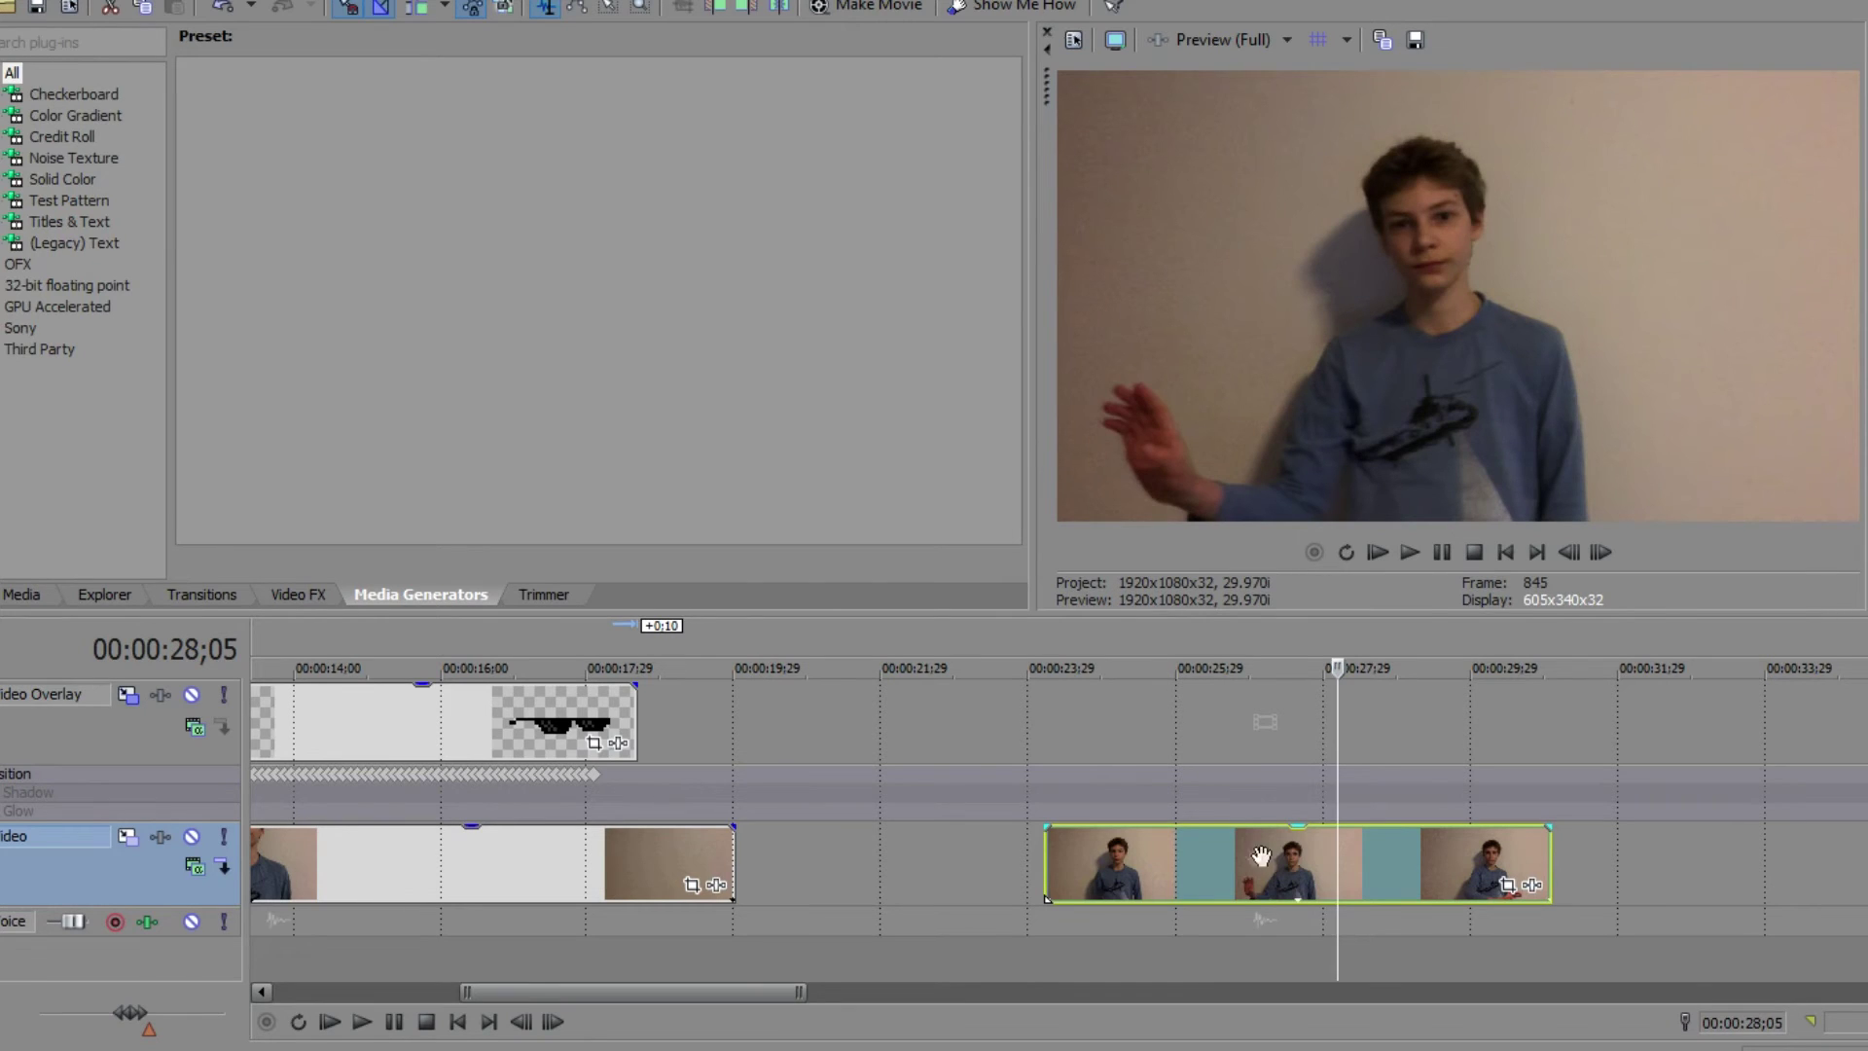
pyautogui.click(1148, 863)
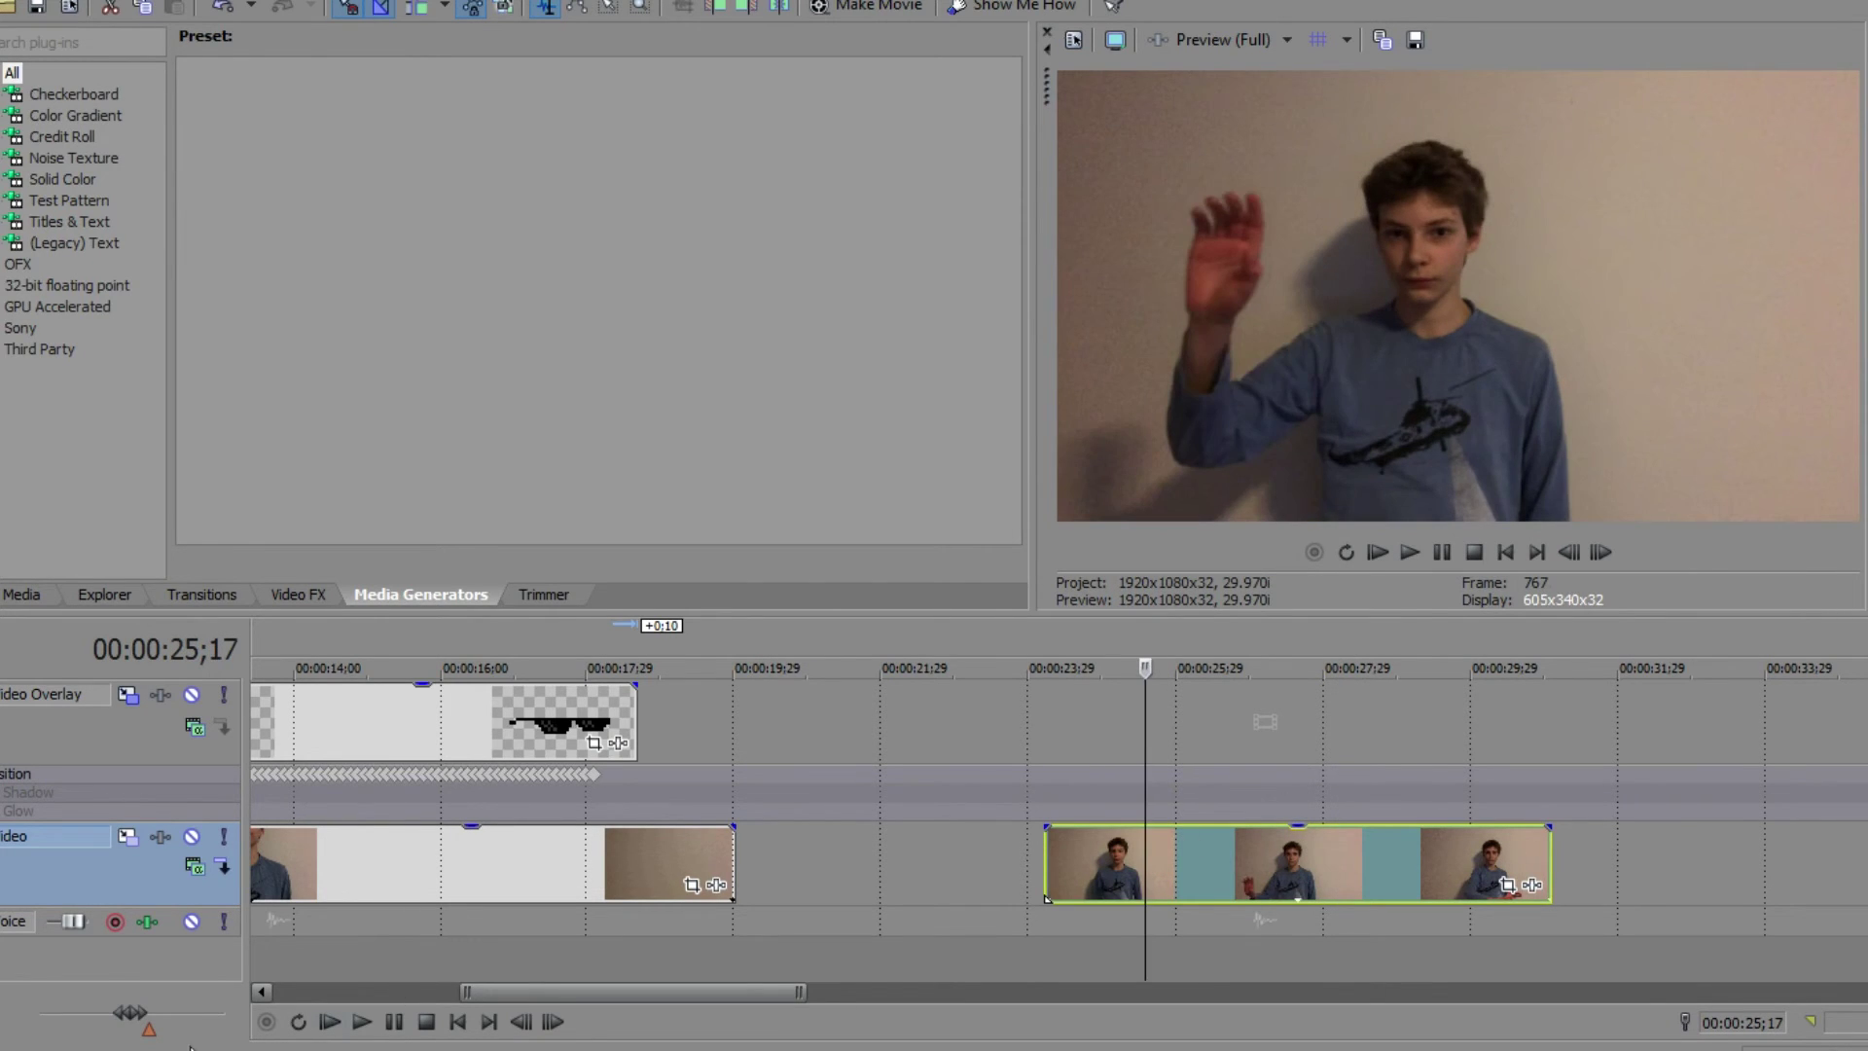
# - Add the tennis ball image above the second video clip on the Video Overlay track and extend it to that clip's end
pyautogui.click(191, 1049)
pyautogui.click(1125, 503)
pyautogui.moveTo(1228, 108); pyautogui.dragTo(453, 239)
pyautogui.moveTo(313, 608); pyautogui.dragTo(1065, 715)
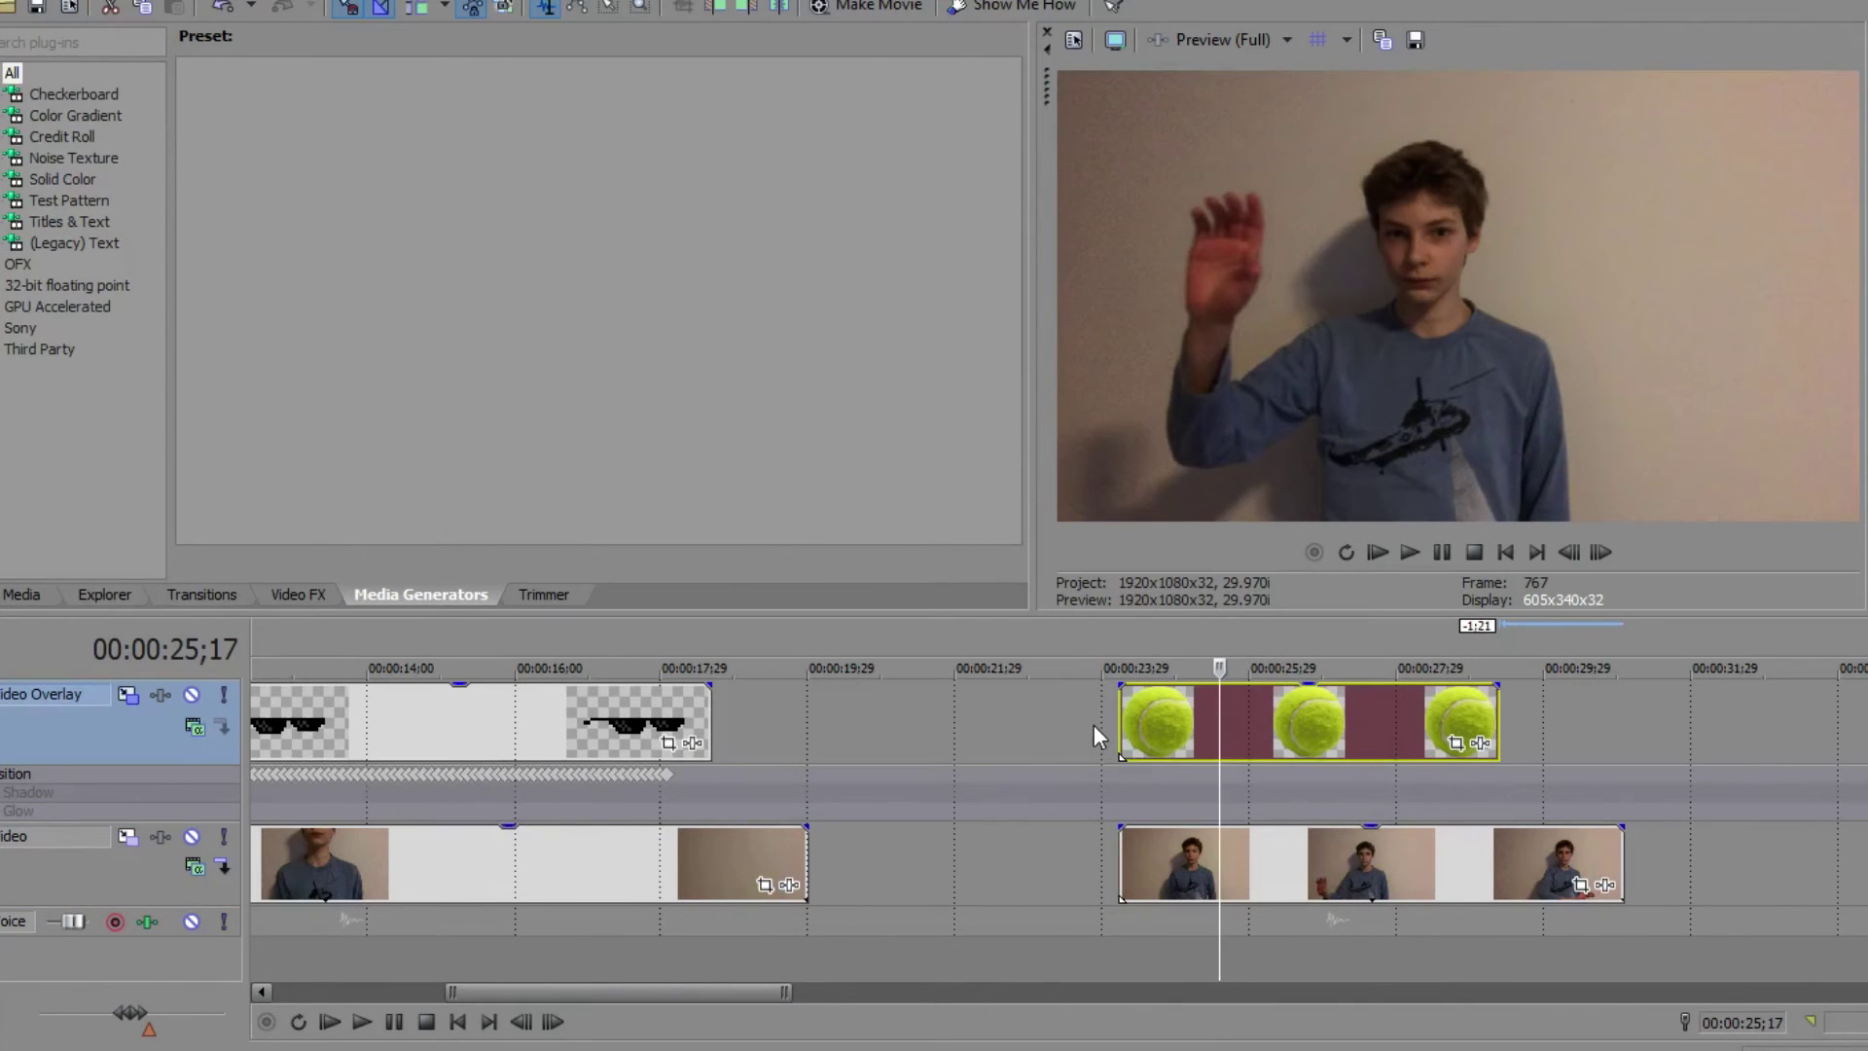
pyautogui.moveTo(1501, 718); pyautogui.dragTo(1622, 718)
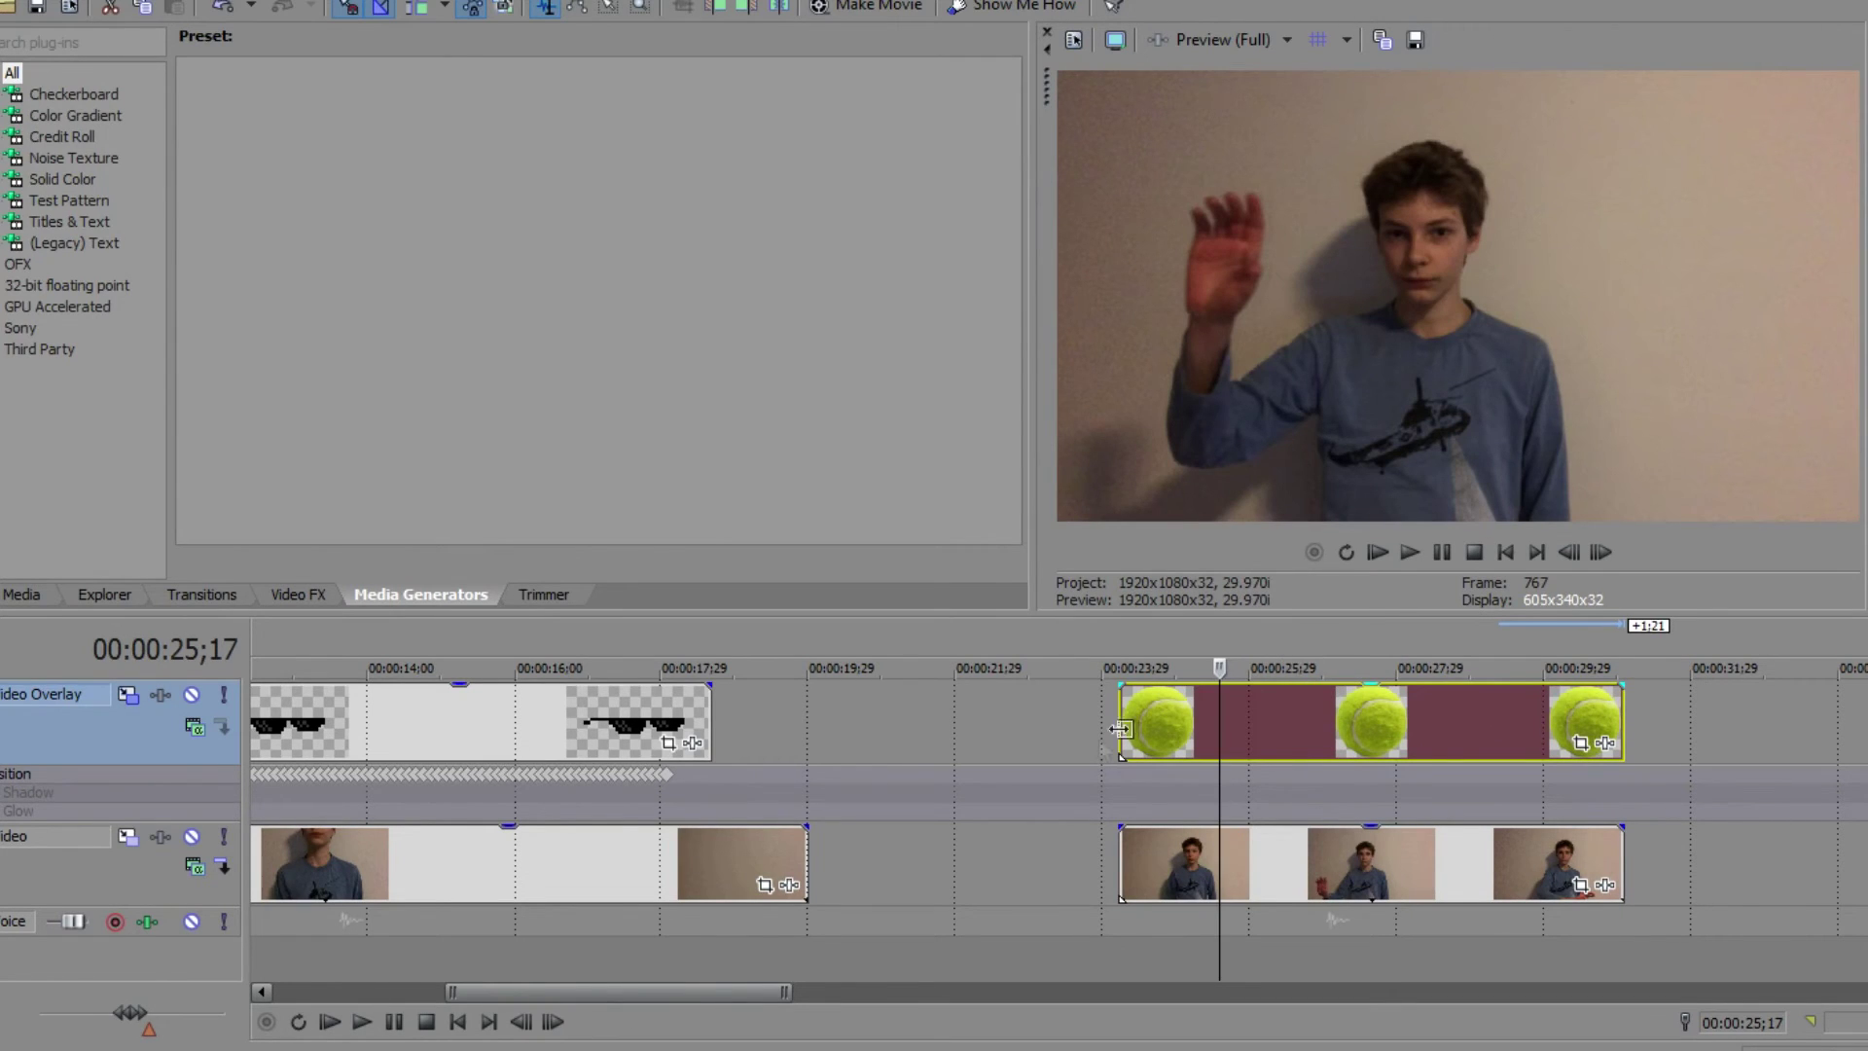
# - Examine the last sunglasses keyframes up to 00:00:18;02 and compare their position with the tennis ball clip
pyautogui.click(718, 781)
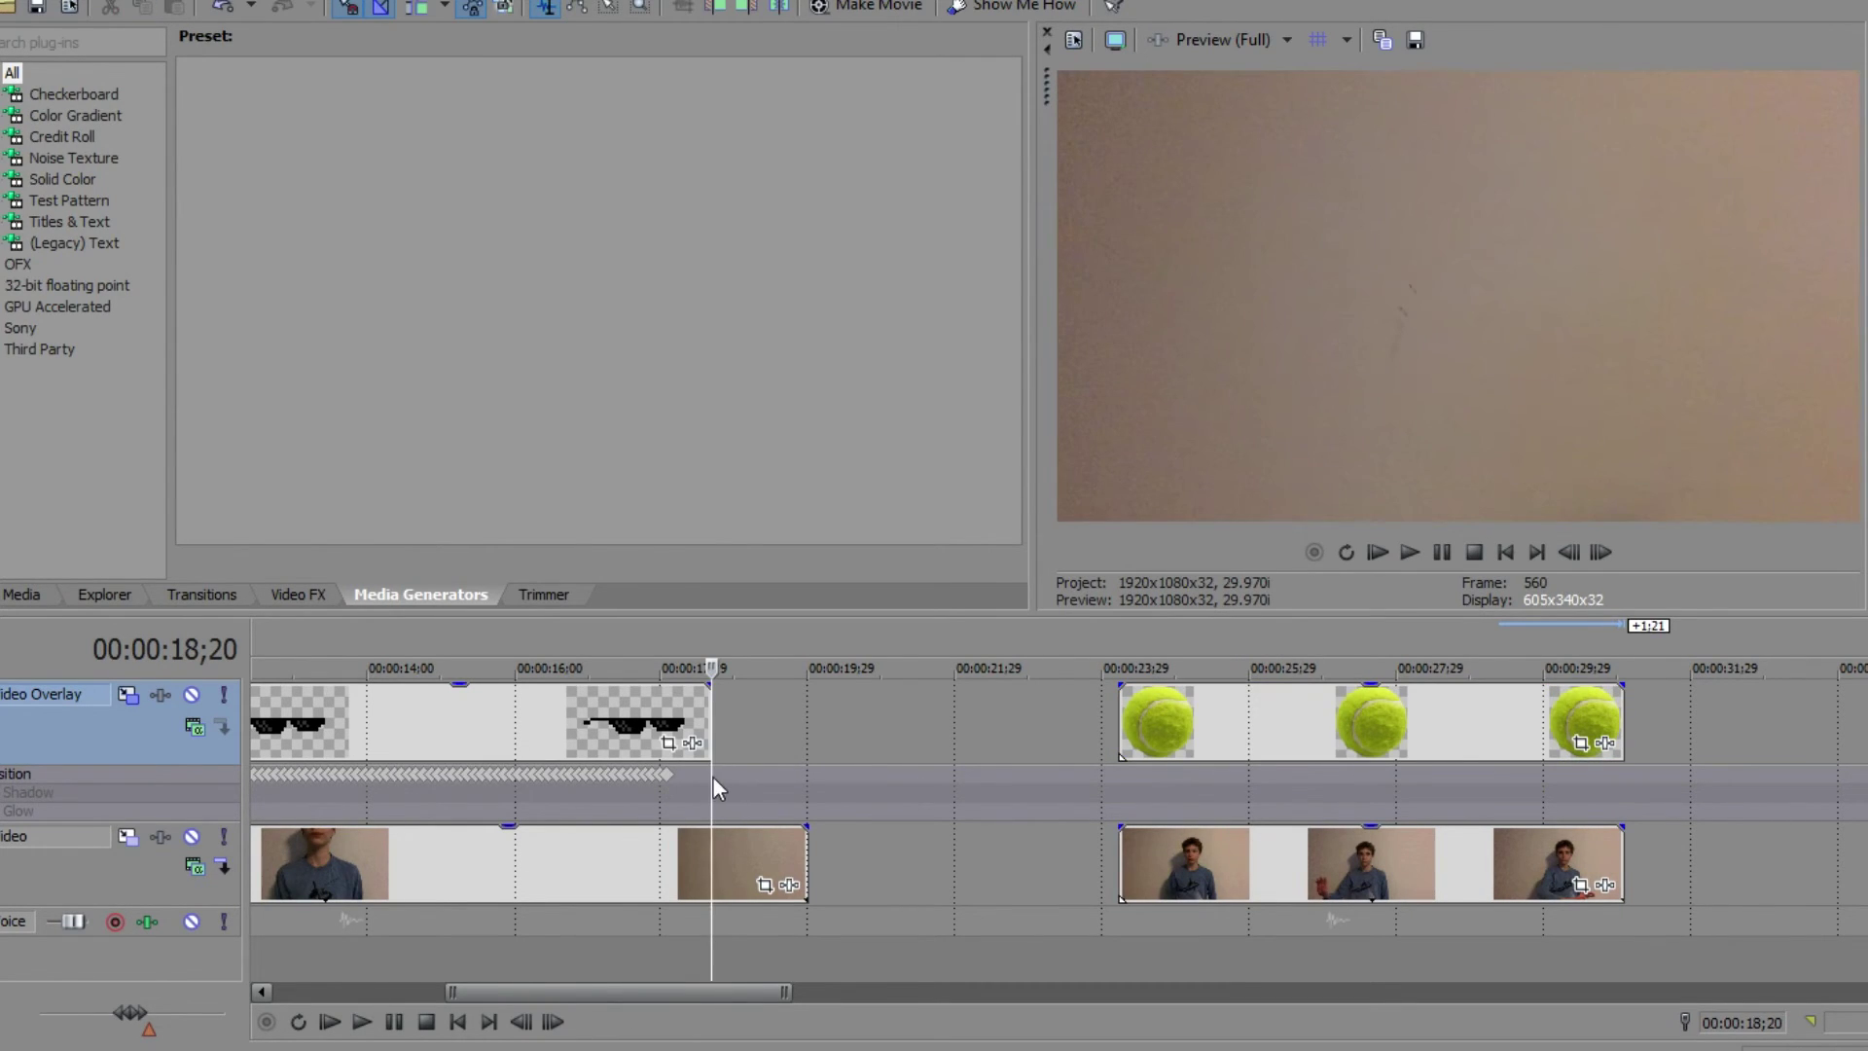
pyautogui.click(669, 779)
pyautogui.scroll(2, 726, 780)
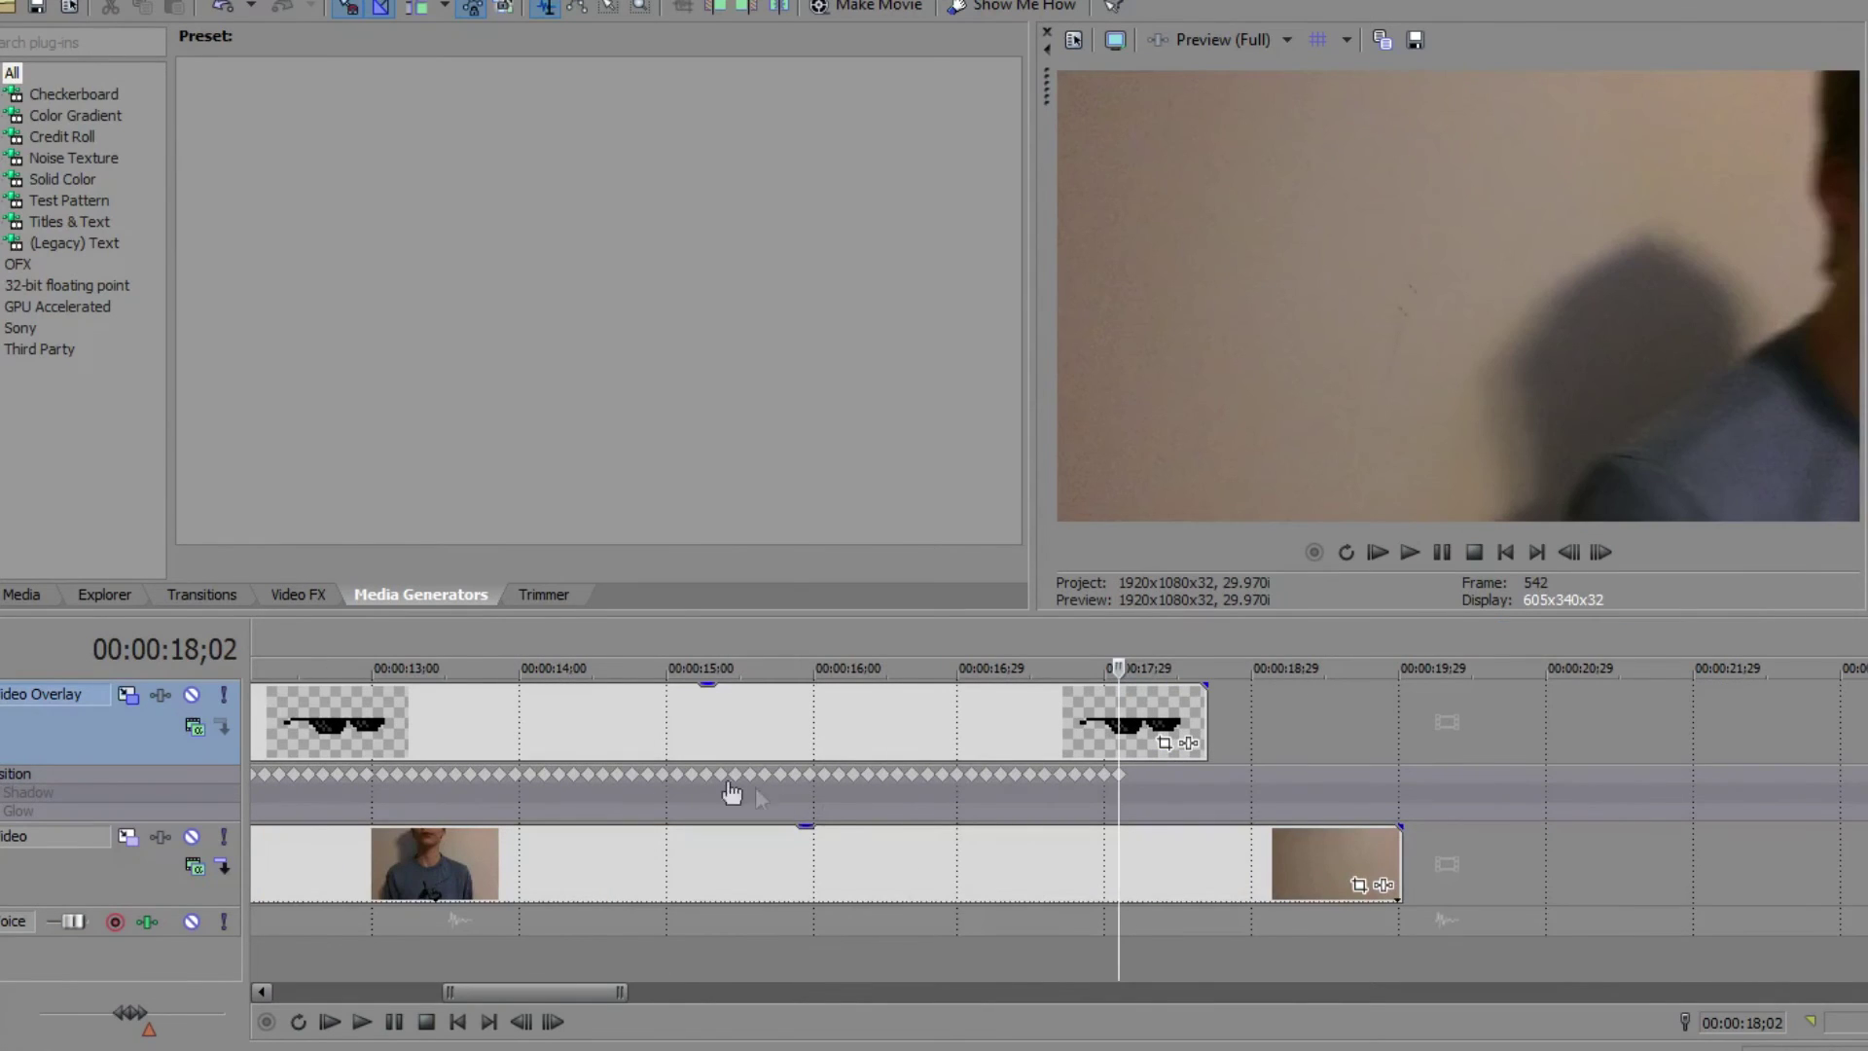
pyautogui.click(1116, 737)
pyautogui.scroll(-1, 1115, 736)
pyautogui.scroll(-1, 1568, 768)
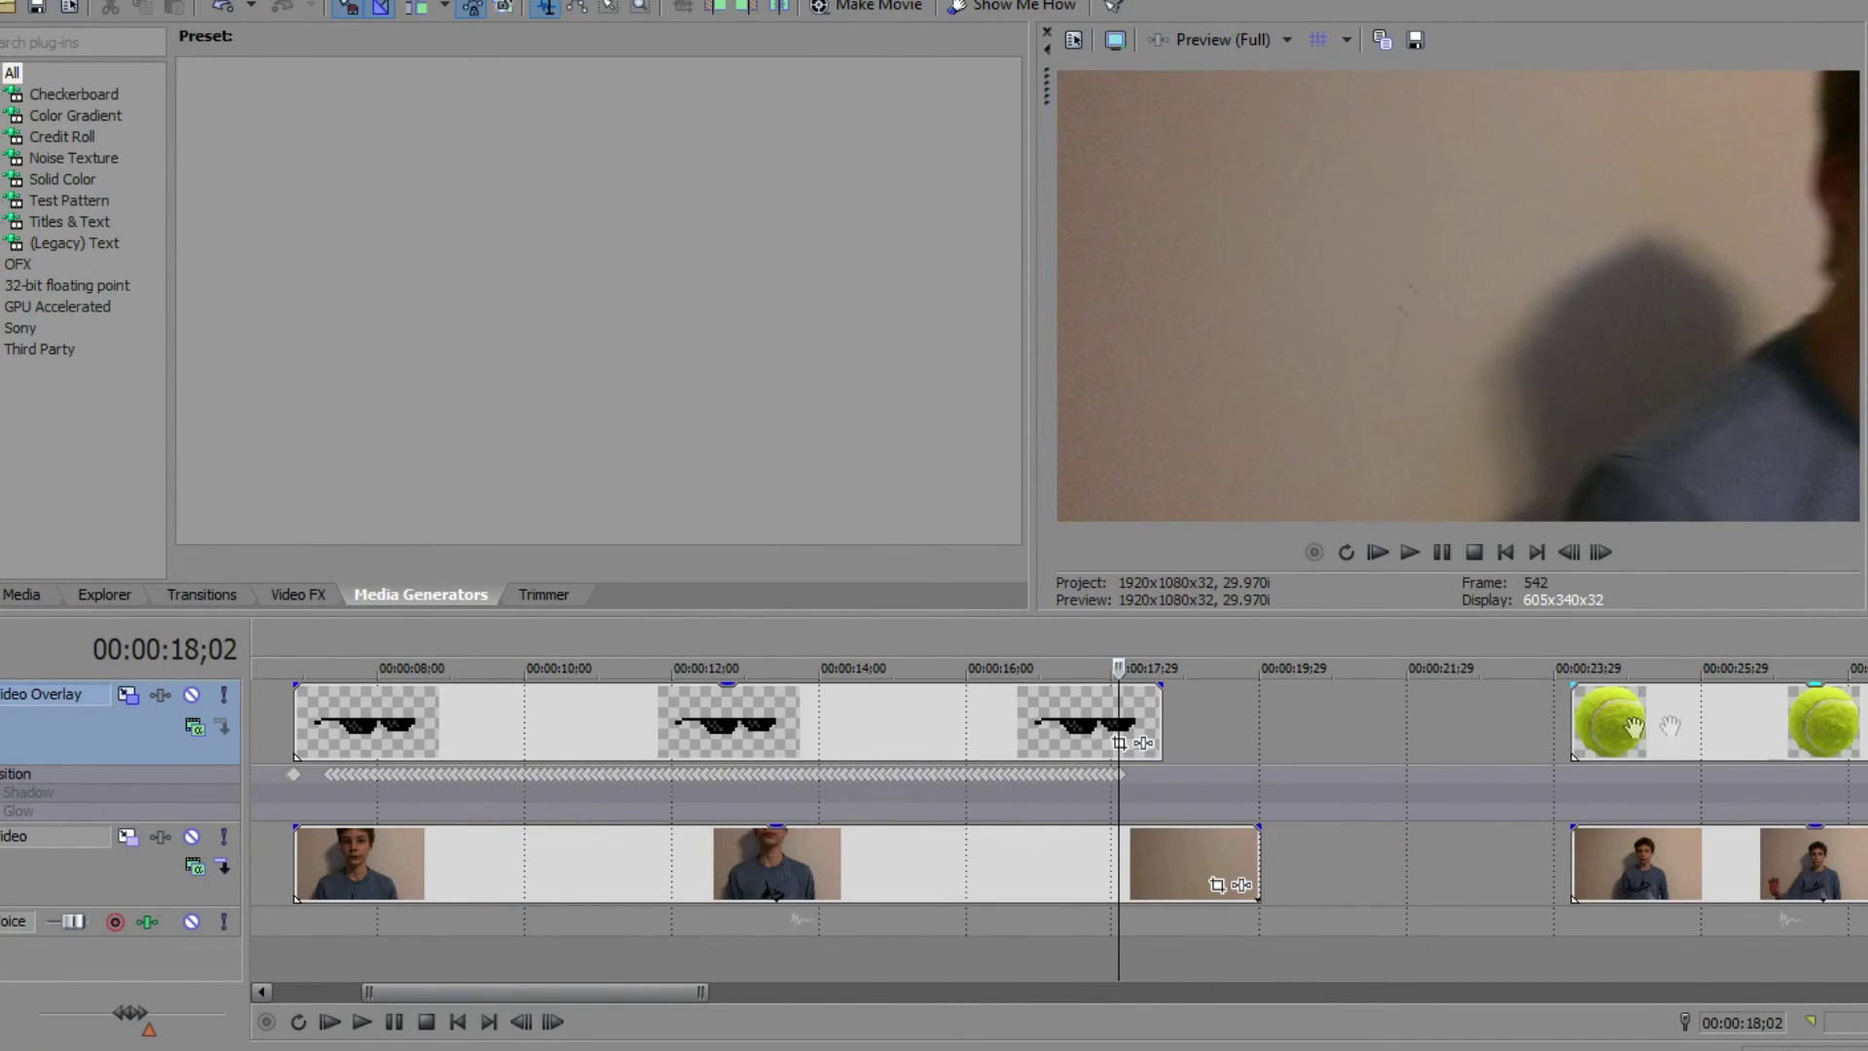
pyautogui.click(1670, 727)
pyautogui.scroll(-1, 1571, 754)
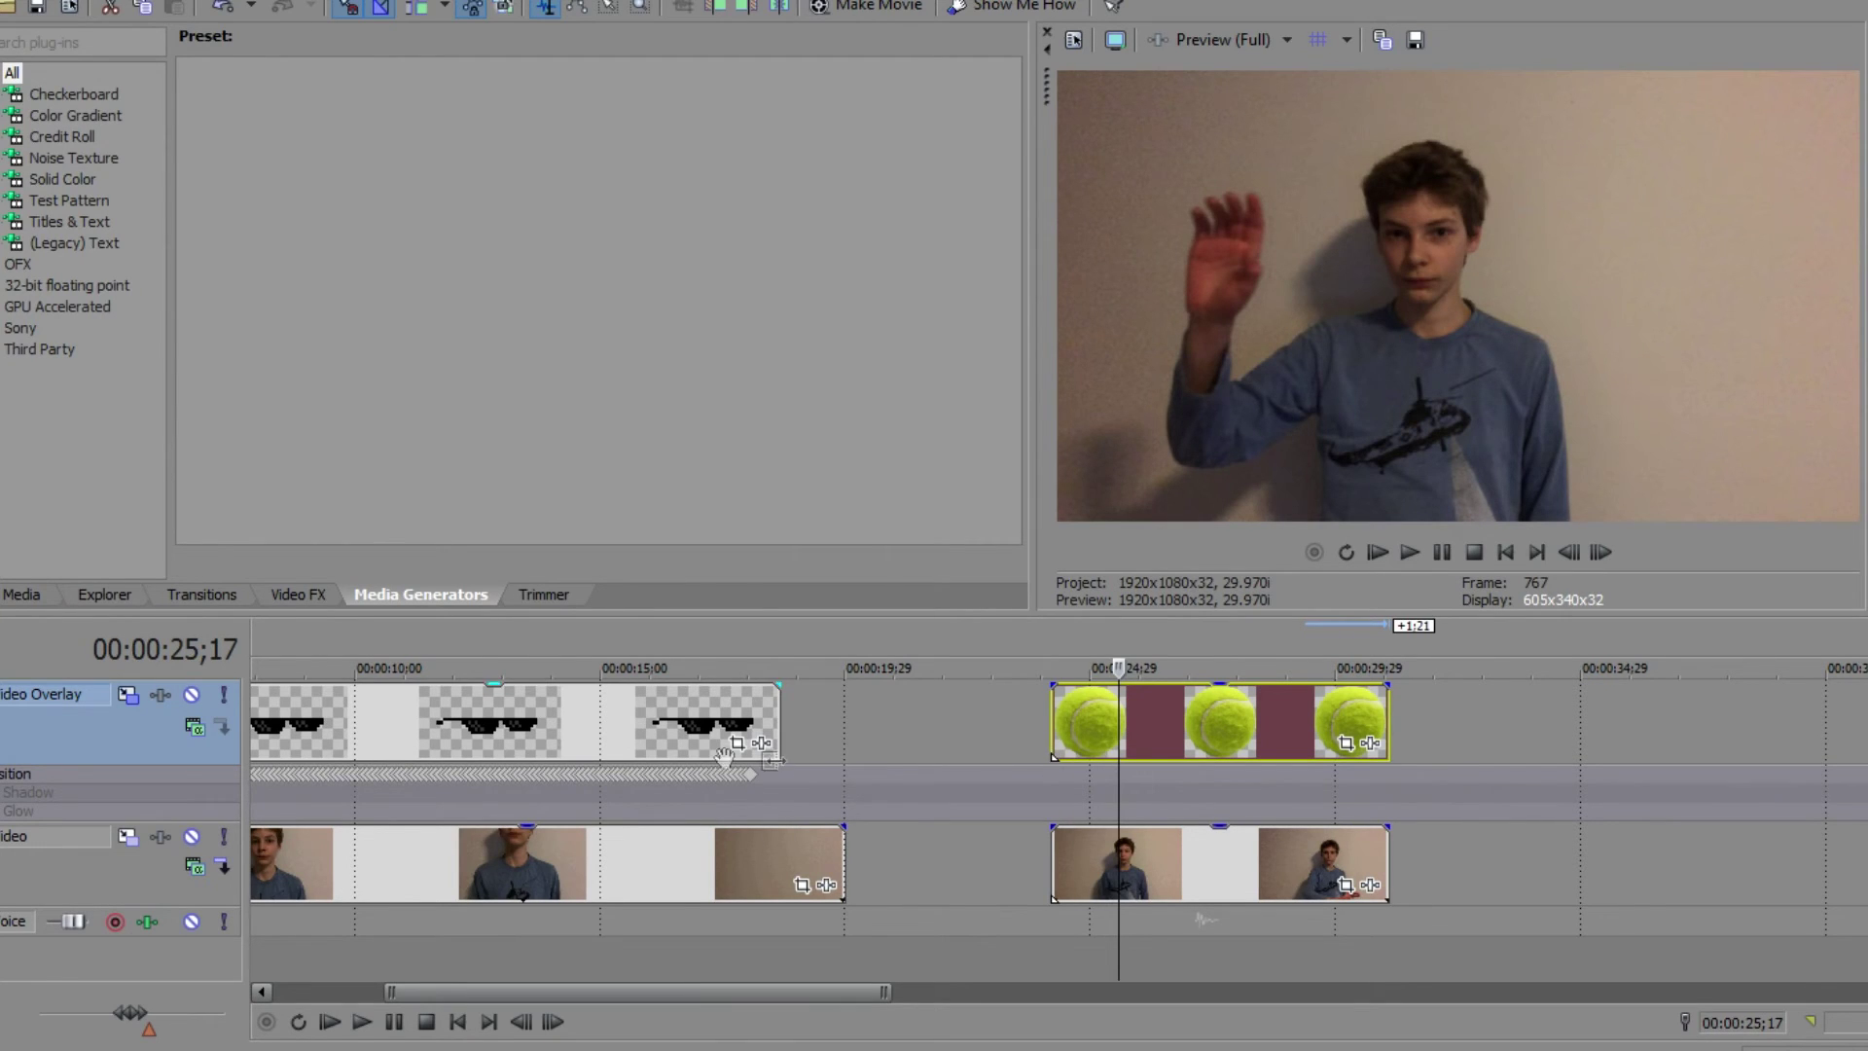
# - Add a position keyframe at the tennis ball clip's start, 00:00:24;06, and open it in Track Motion
pyautogui.click(1048, 776)
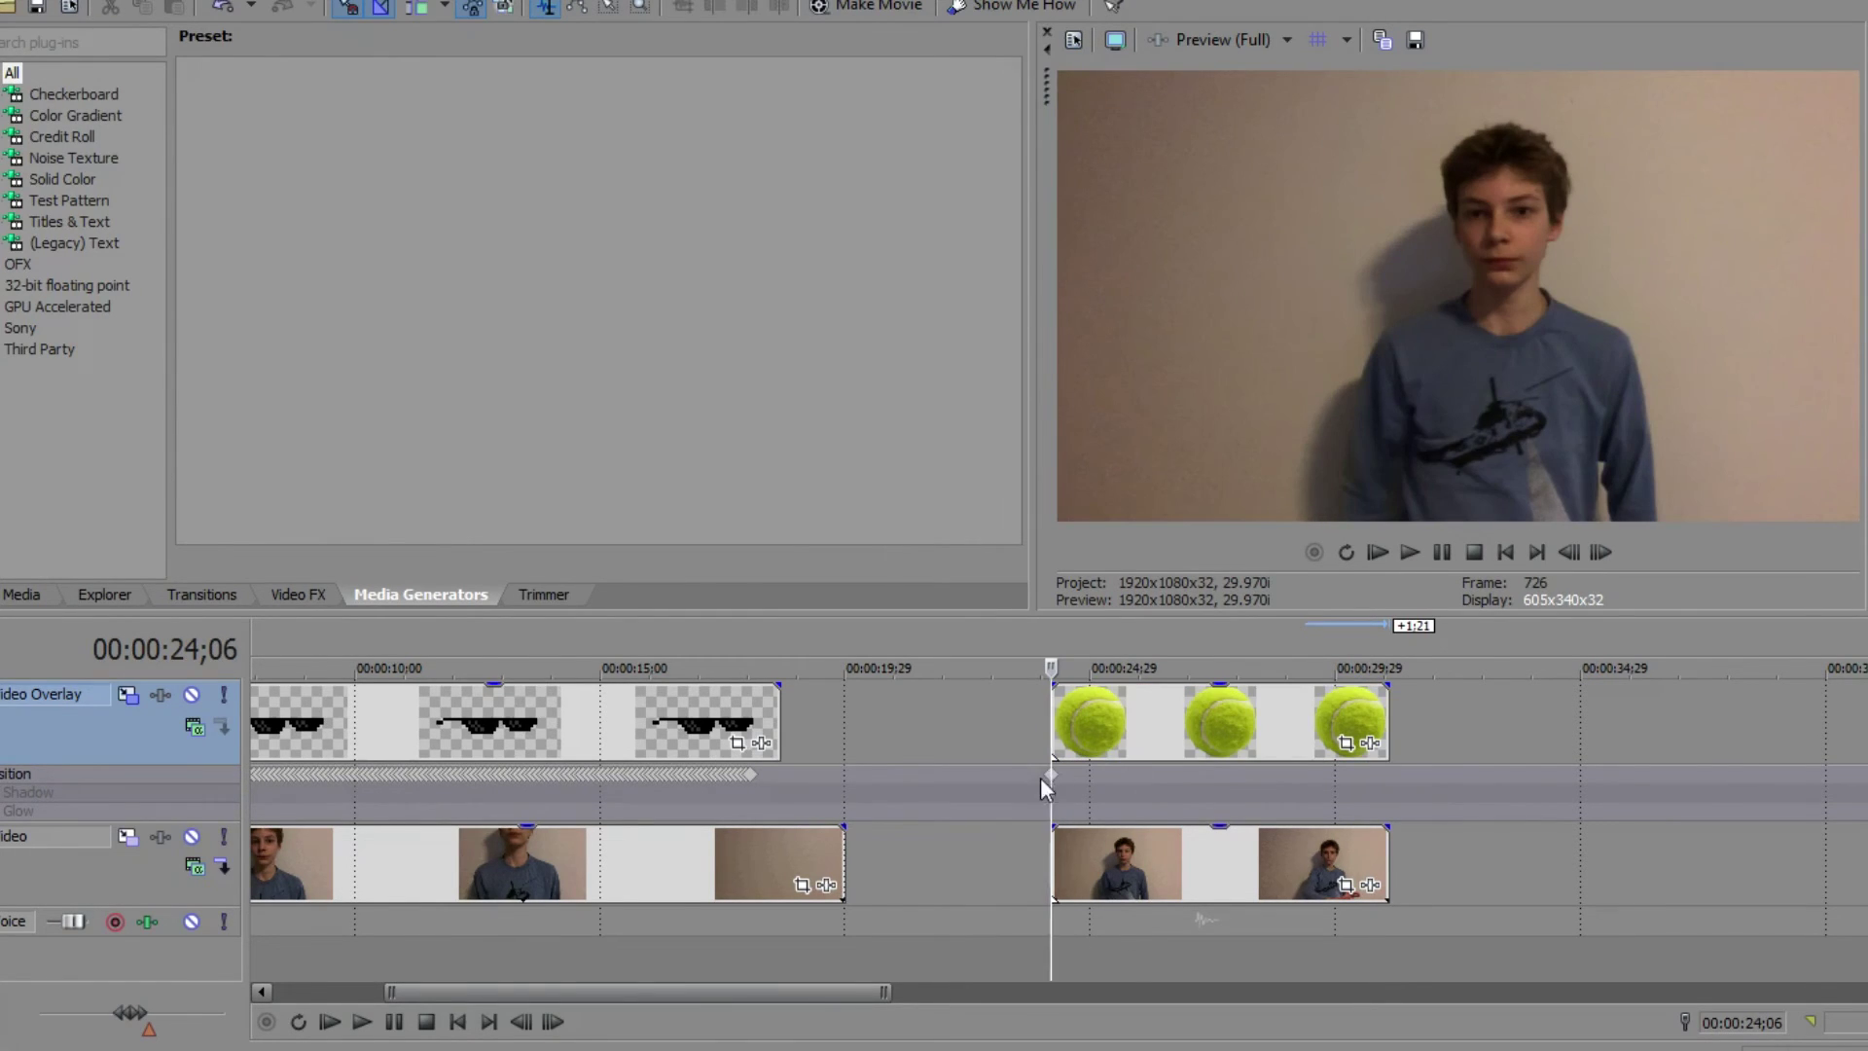
pyautogui.scroll(1, 1066, 780)
pyautogui.scroll(-1, 1117, 785)
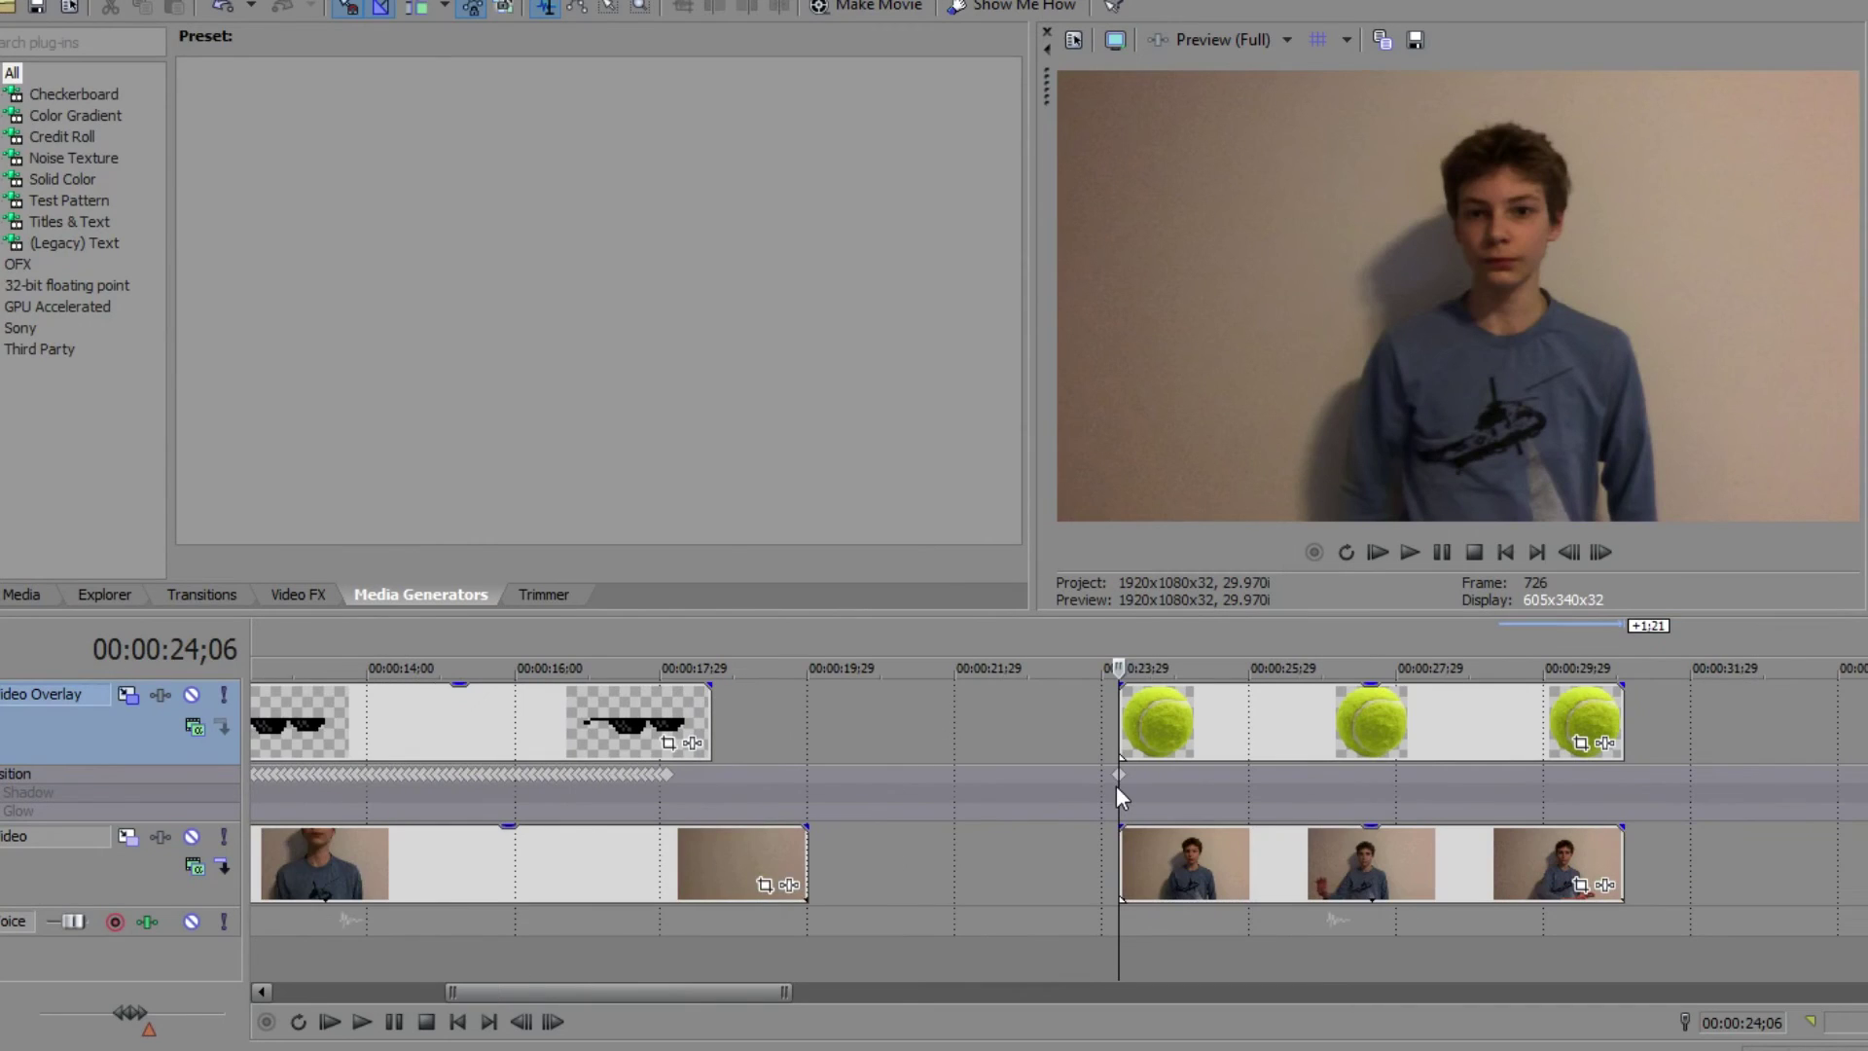
pyautogui.doubleClick(1118, 777)
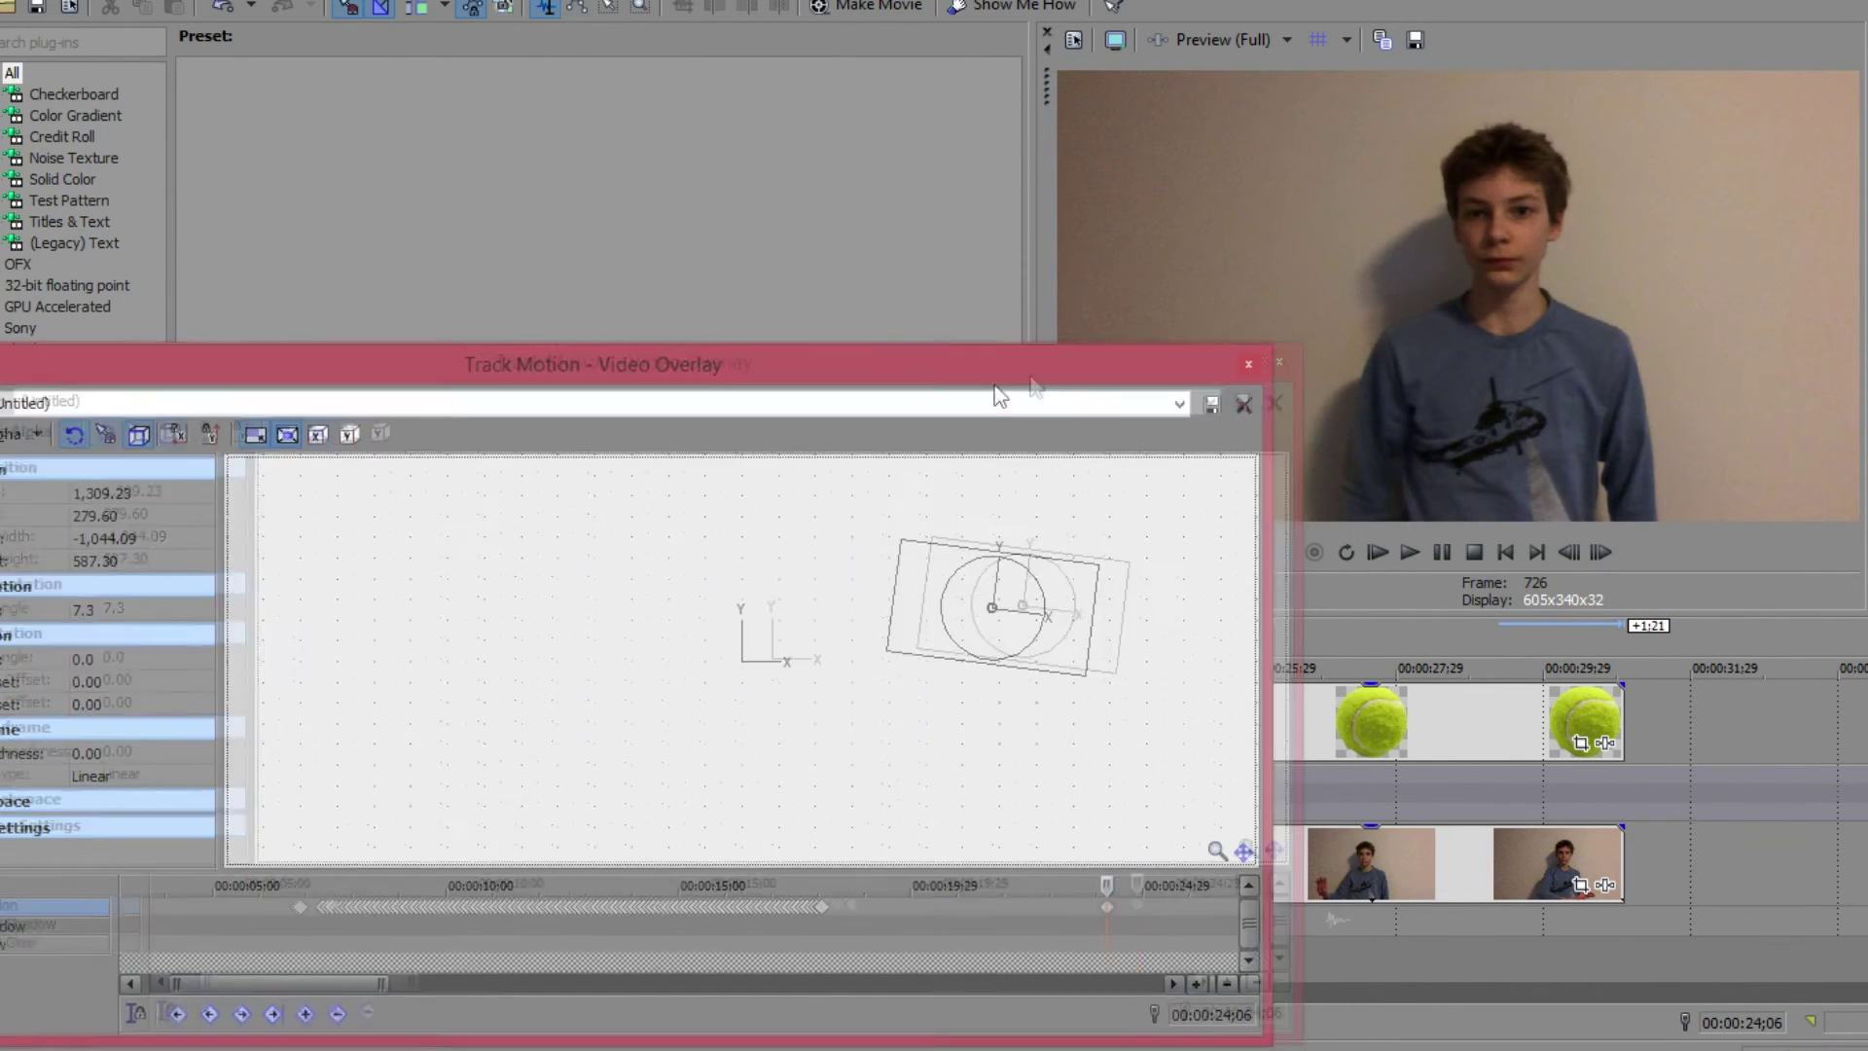
# - Restore the Track Motion box to its default position, size and rotation at the 00:00:24;06 keyframe
pyautogui.moveTo(995, 386); pyautogui.dragTo(710, 442)
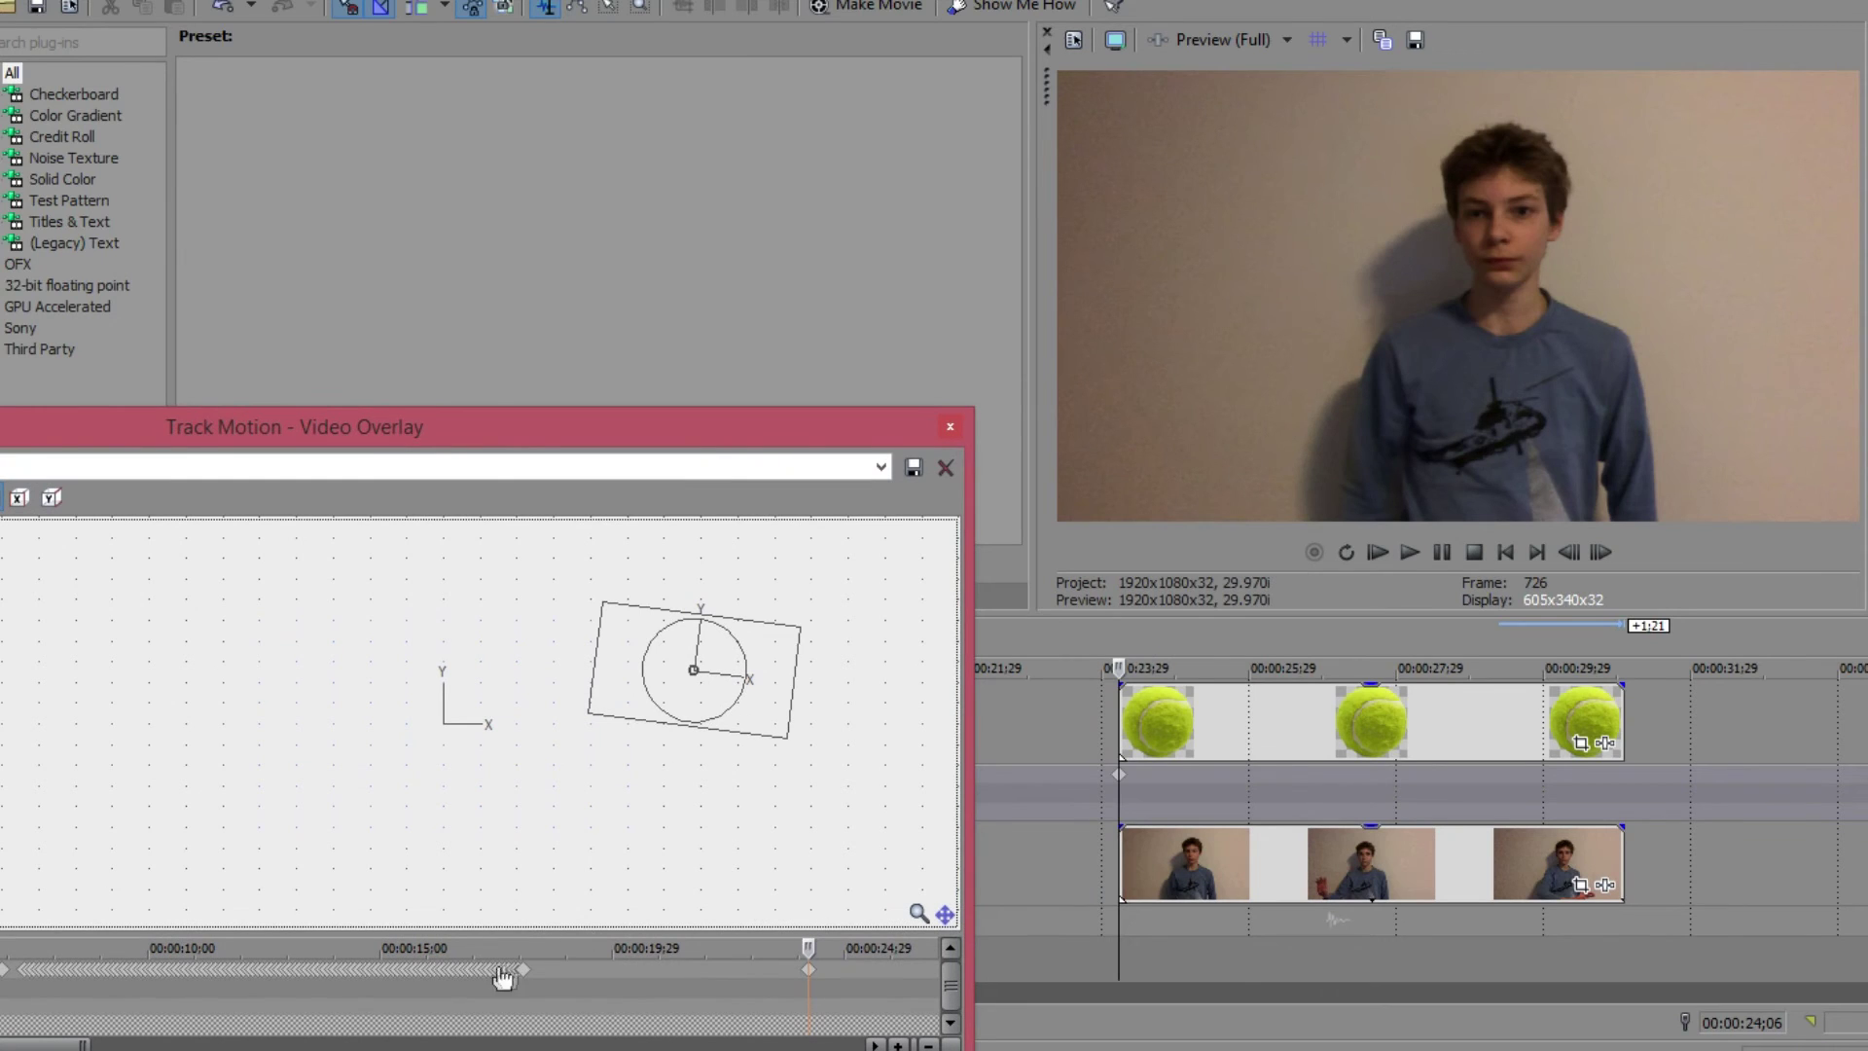
pyautogui.click(813, 974)
pyautogui.scroll(5, 887, 998)
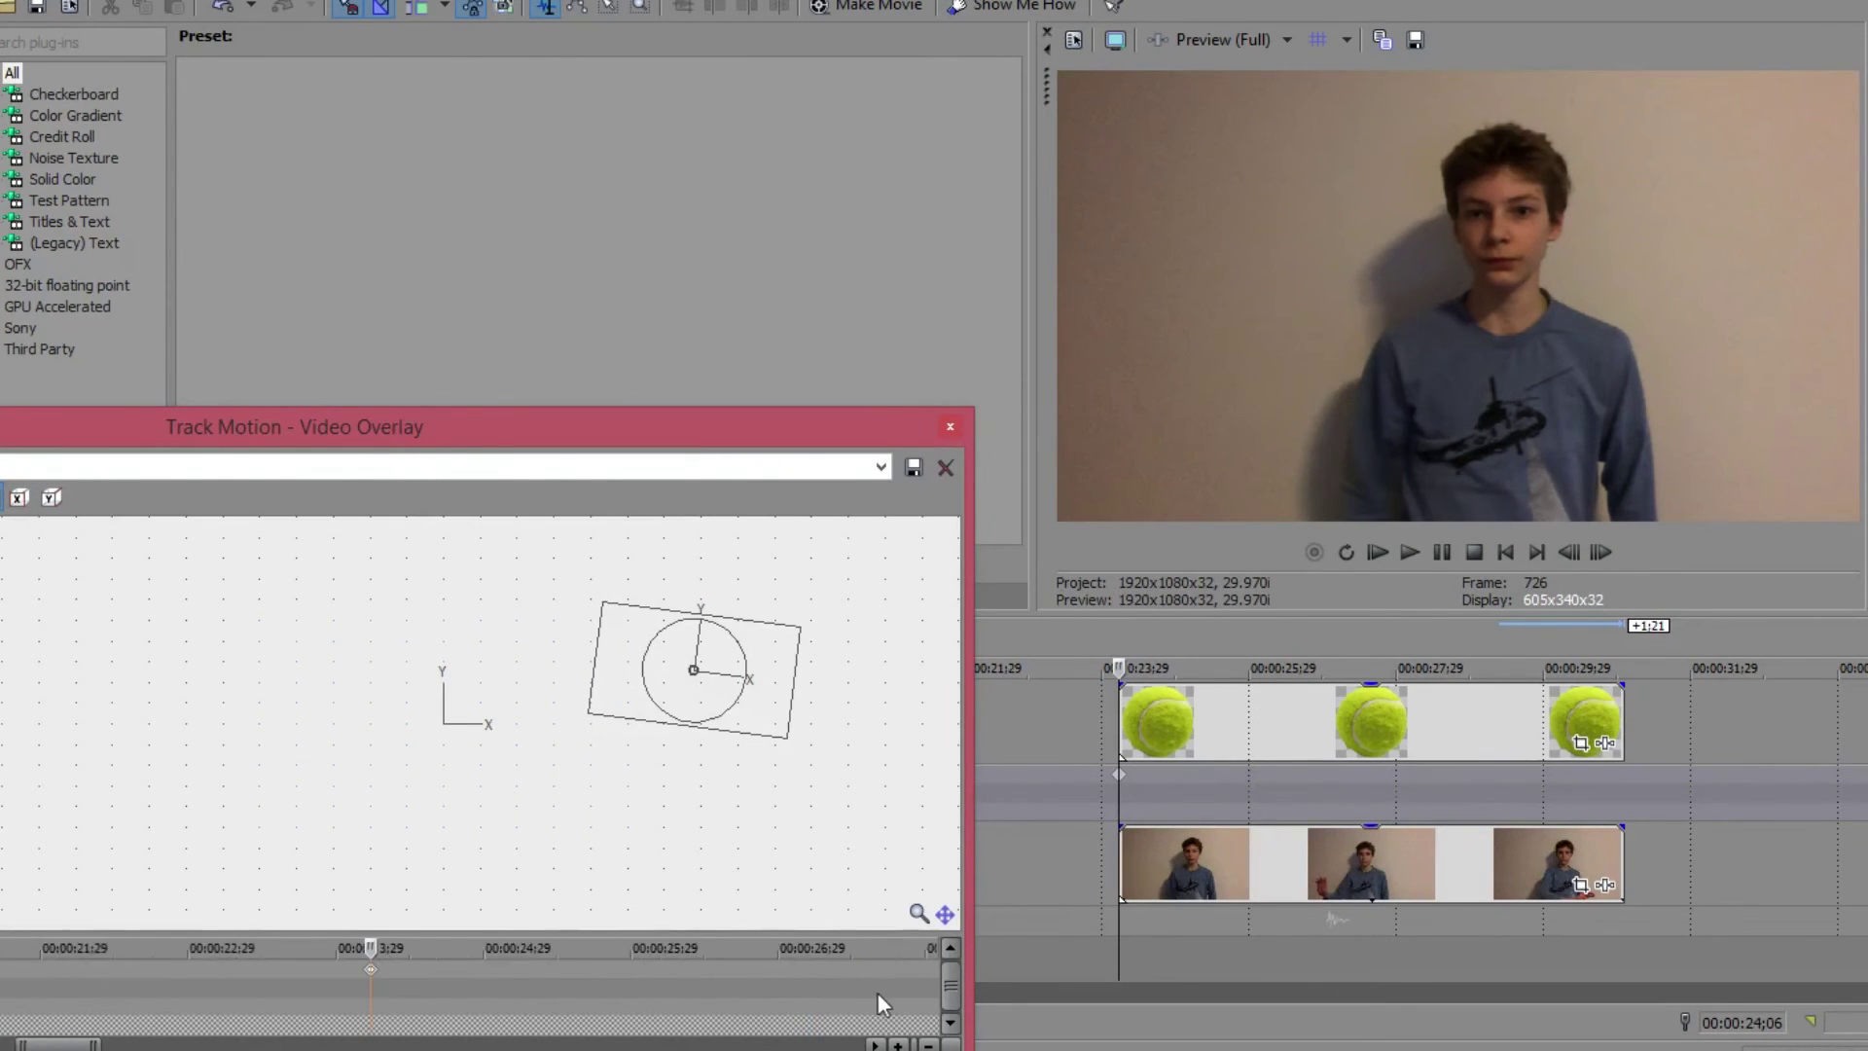
pyautogui.rightClick(762, 680)
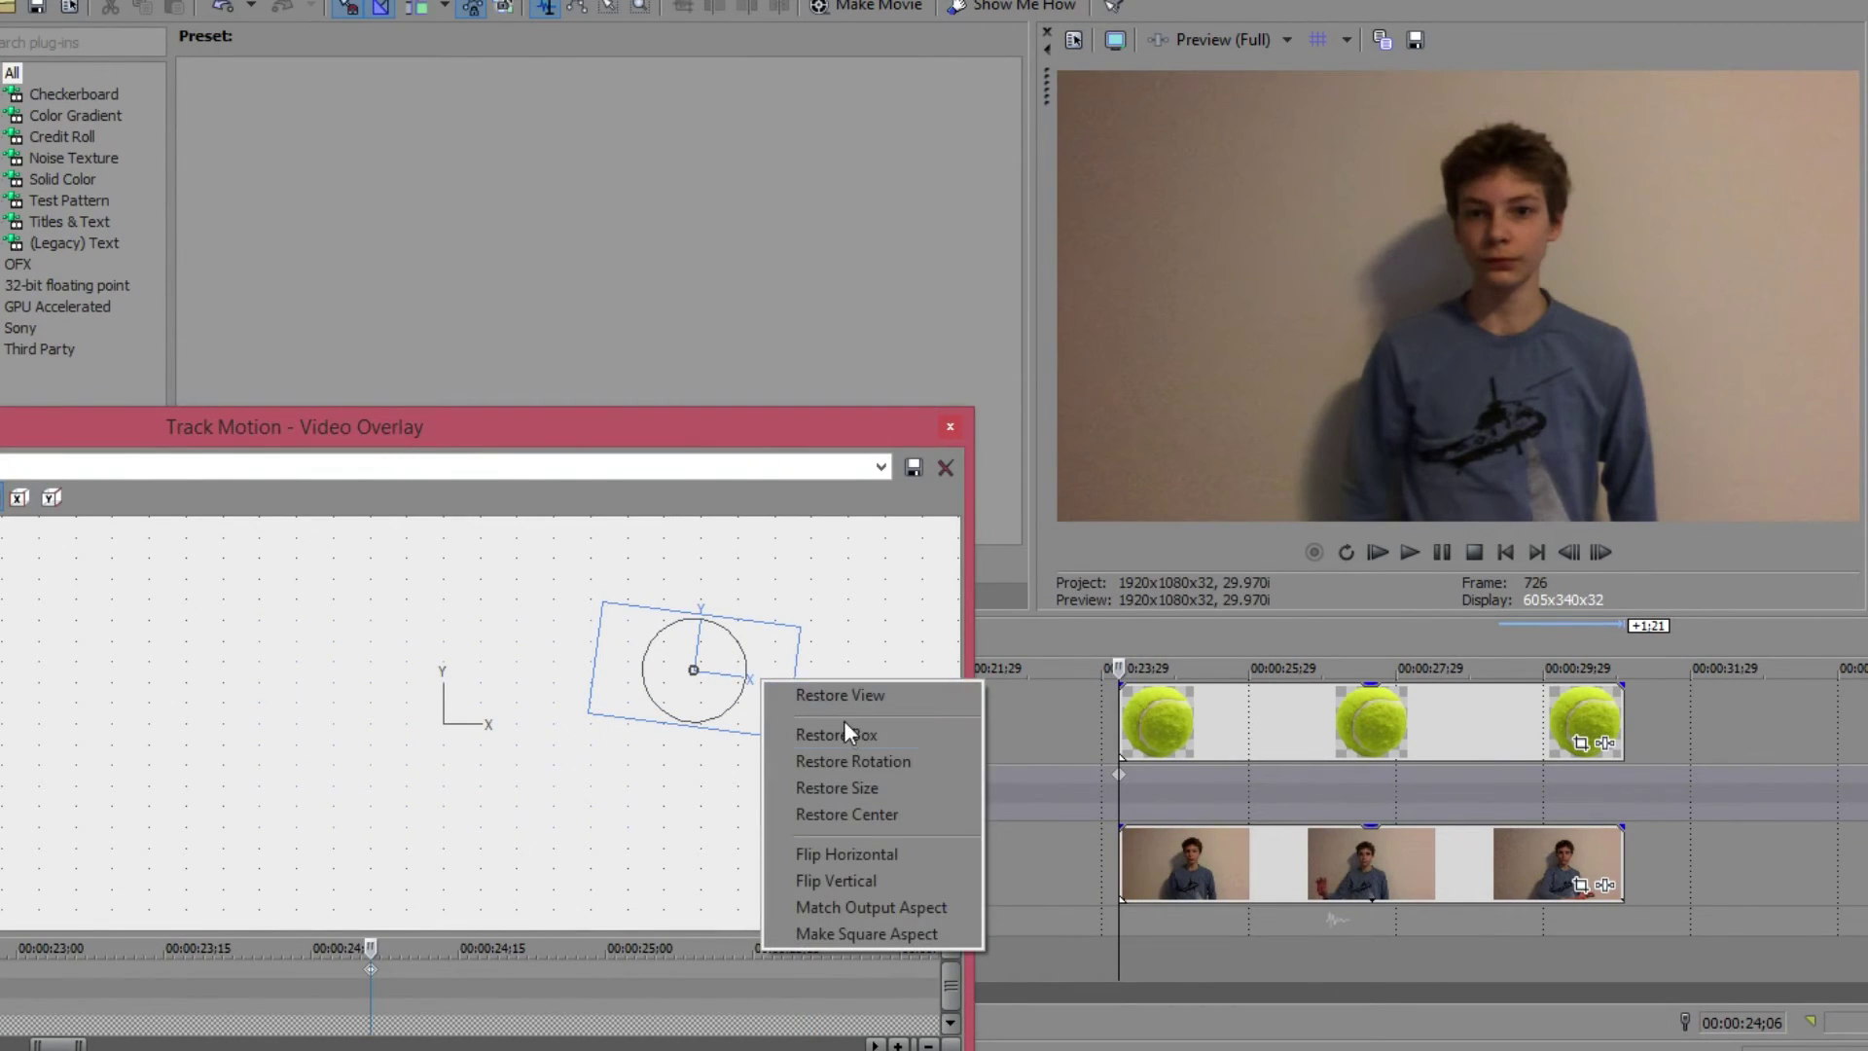
pyautogui.click(856, 737)
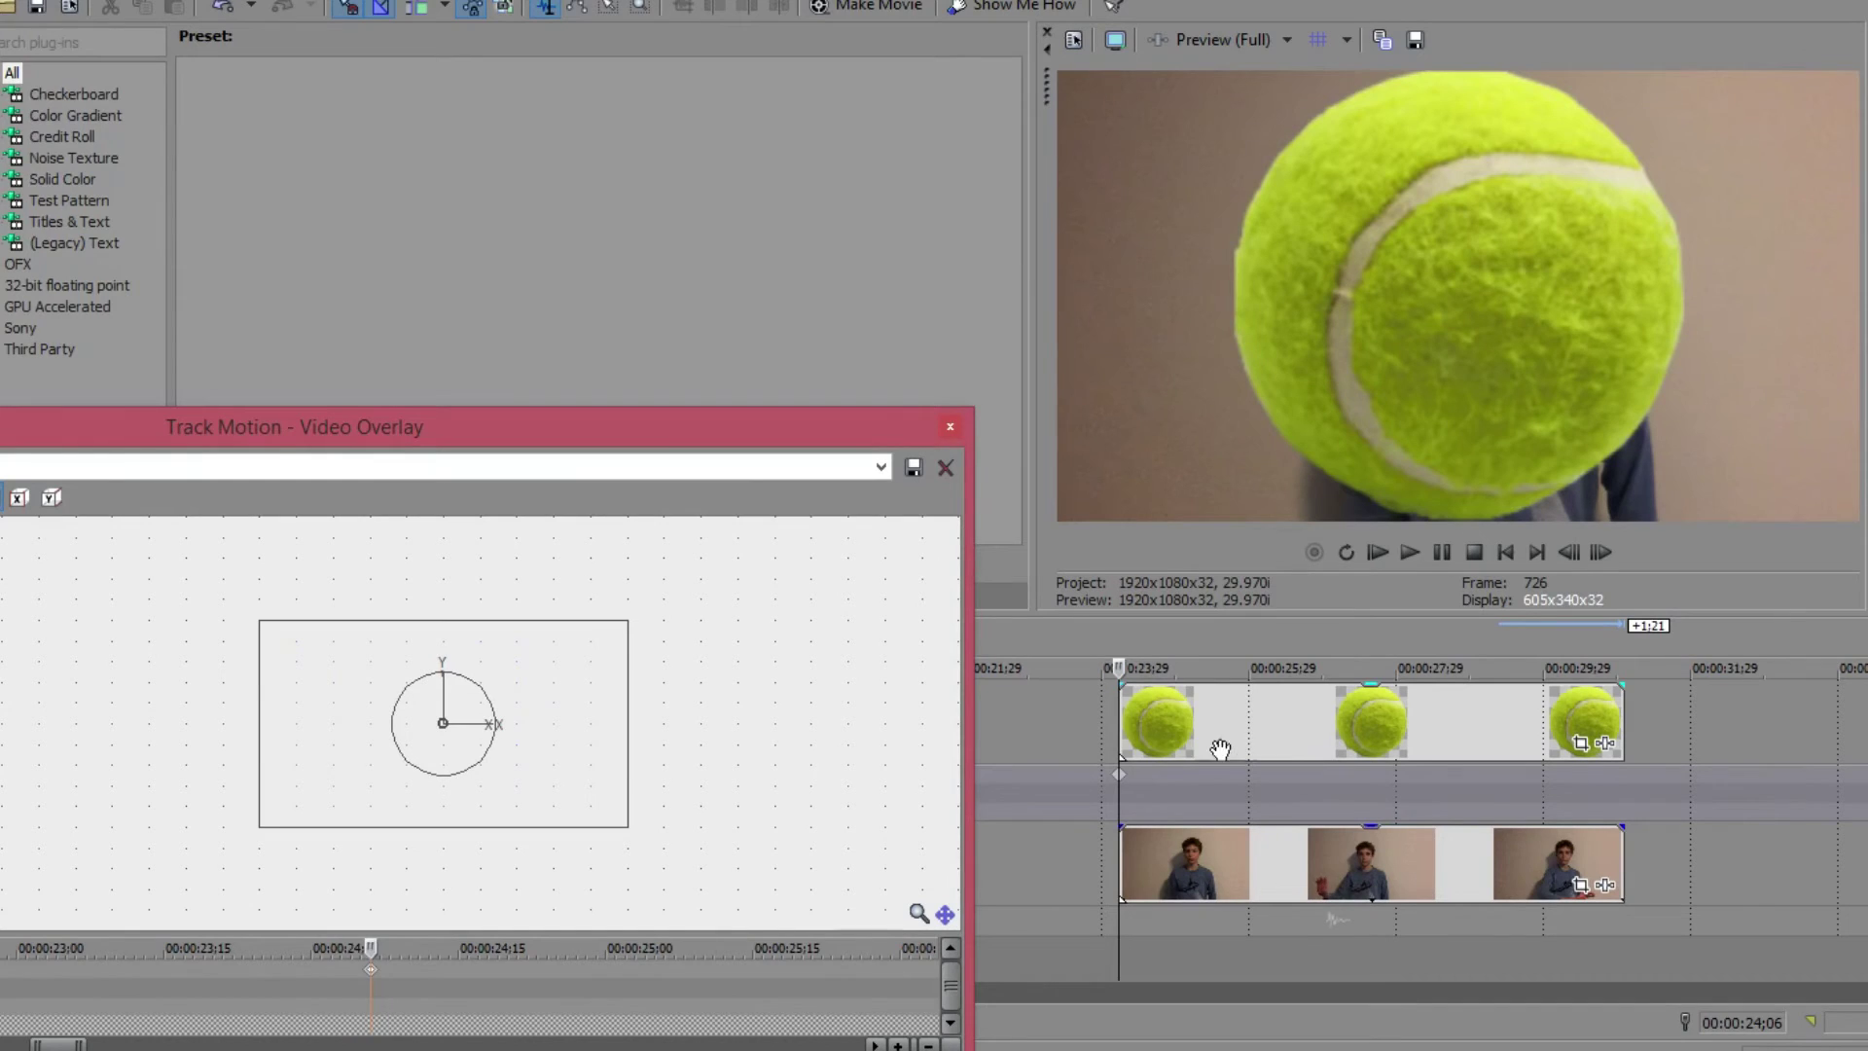
# - Check the preview just before the tennis ball clip at 00:00:23;23 and at its first keyframe, 00:00:24;06
pyautogui.click(1090, 756)
pyautogui.click(1411, 554)
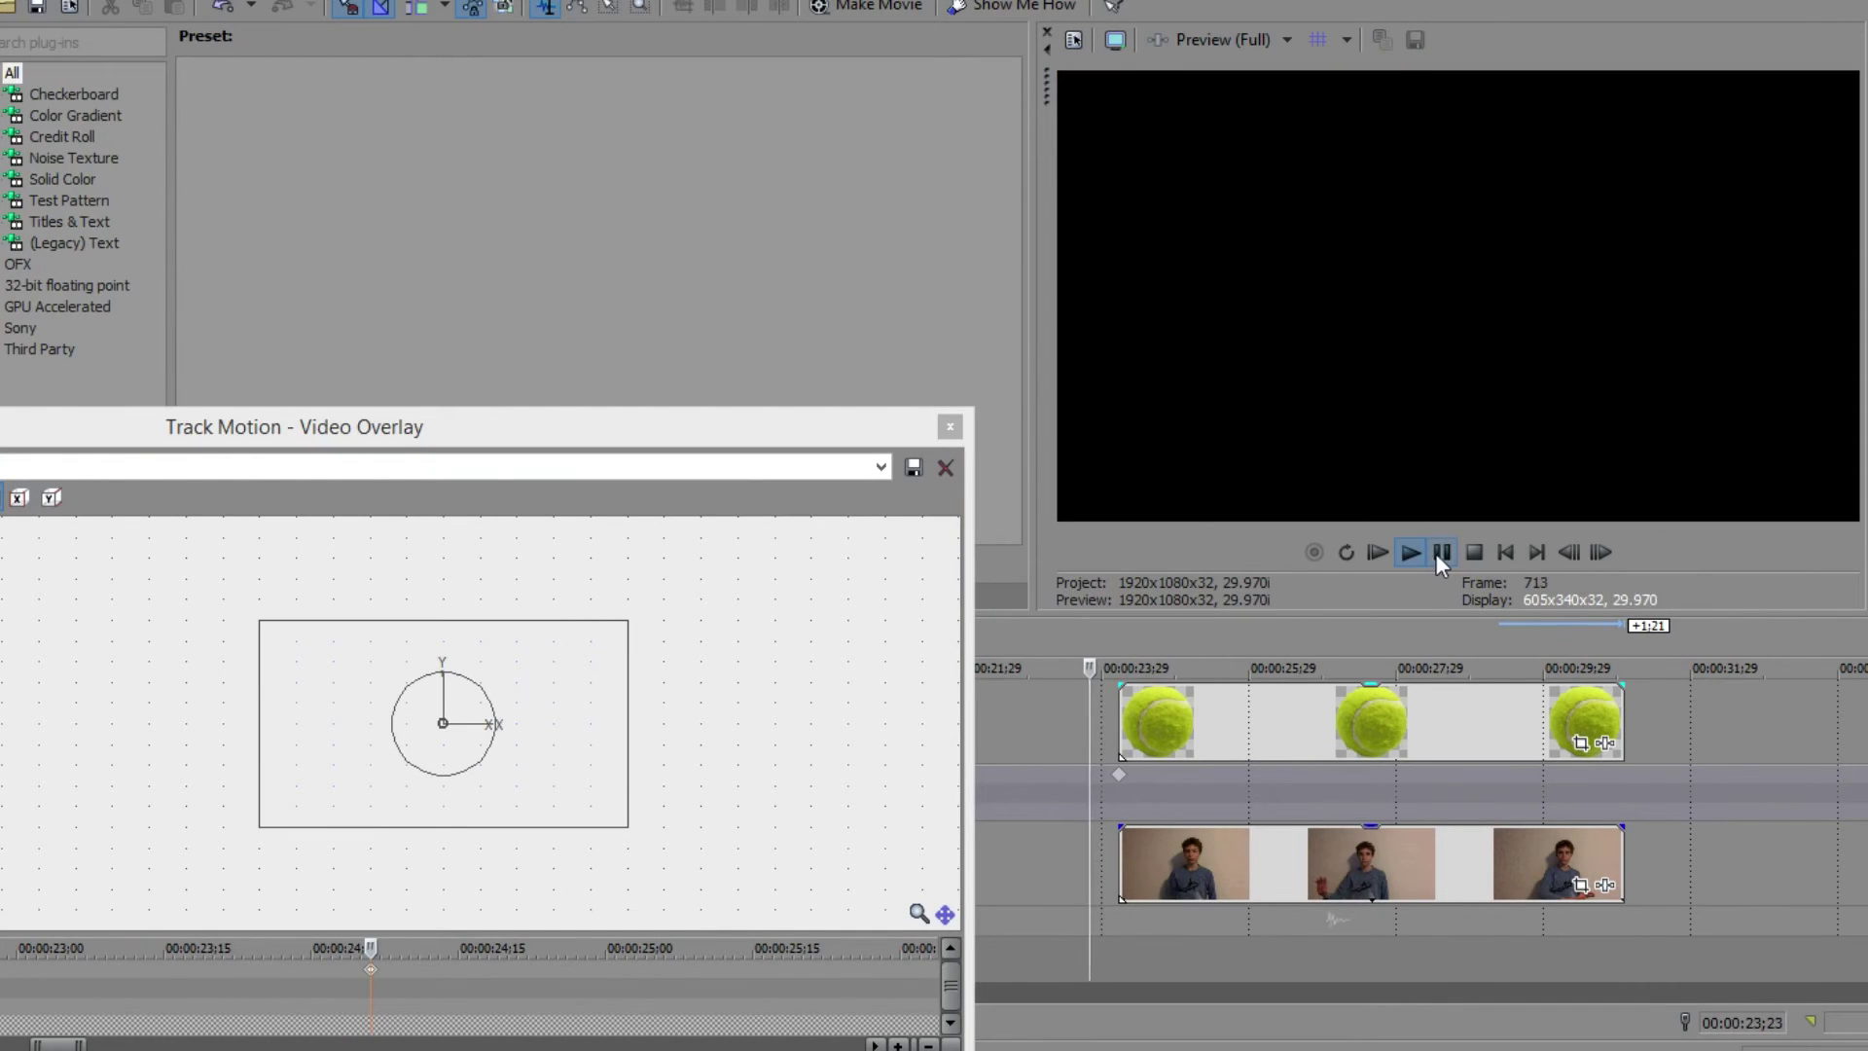
pyautogui.click(1438, 553)
pyautogui.click(1120, 757)
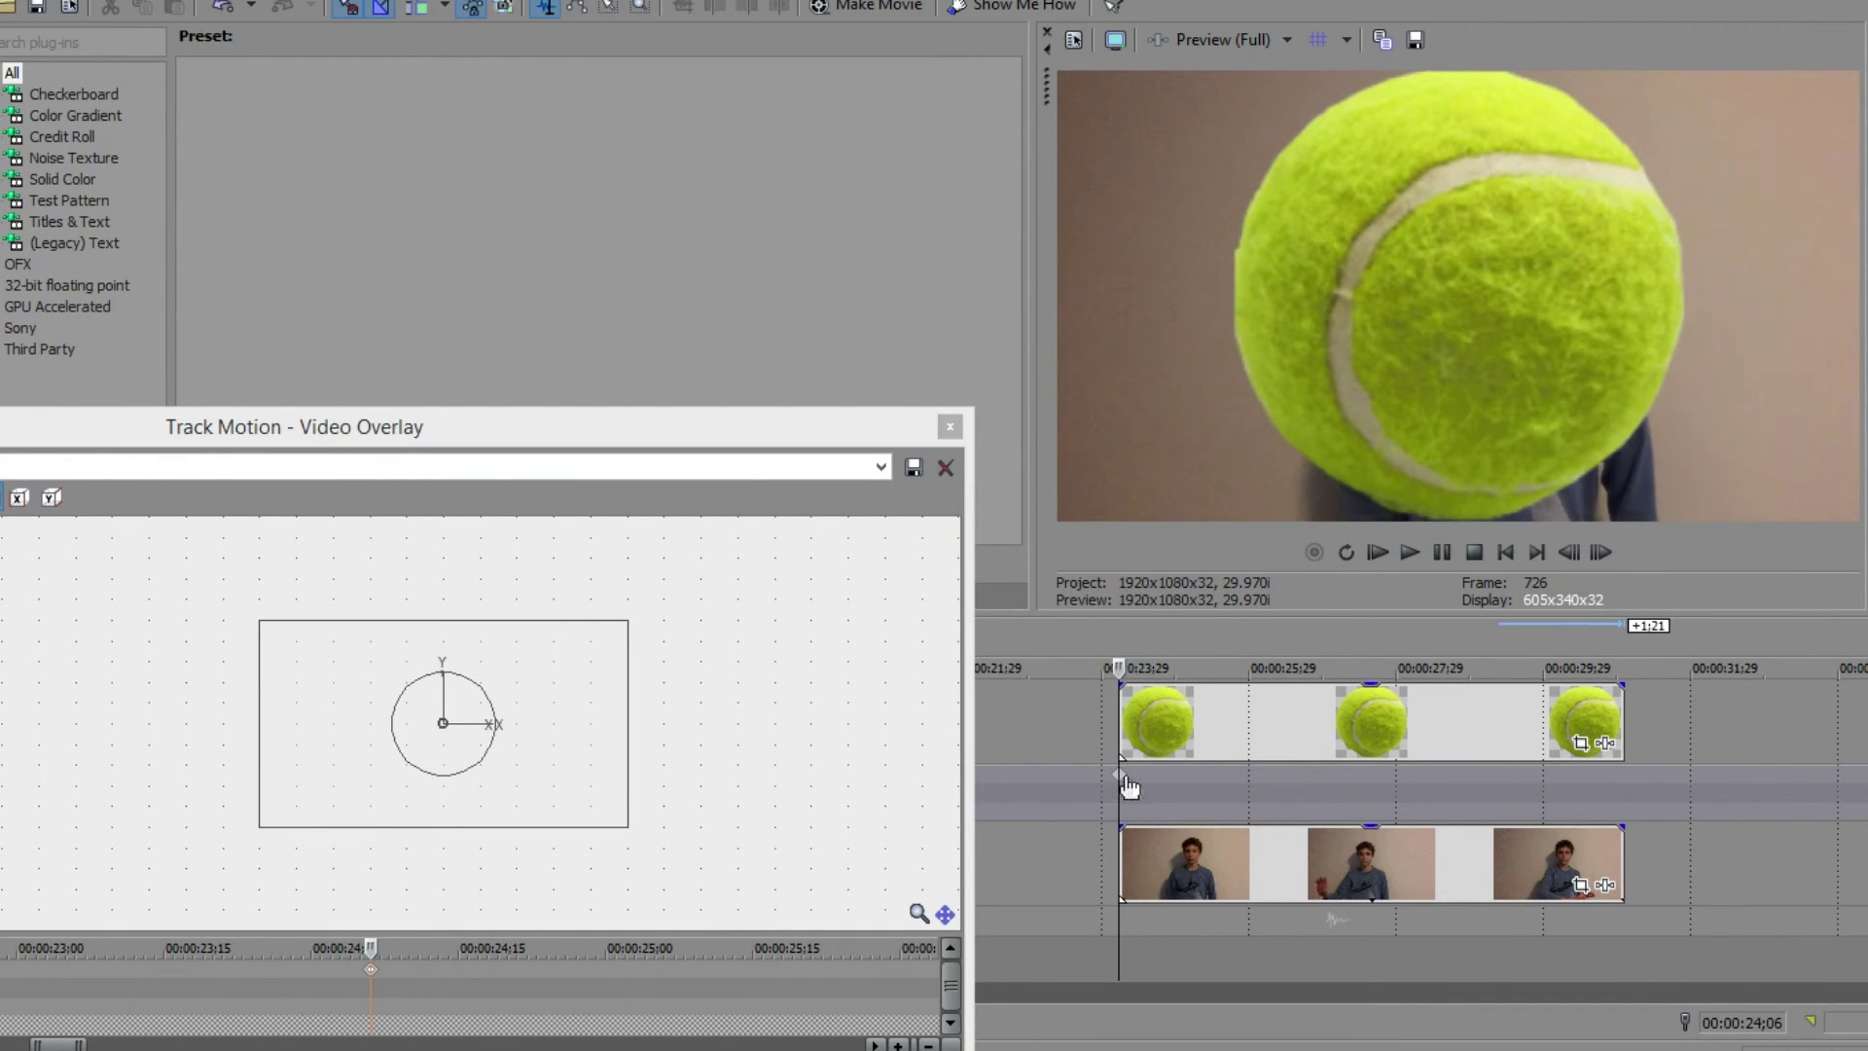
pyautogui.scroll(3, 1141, 780)
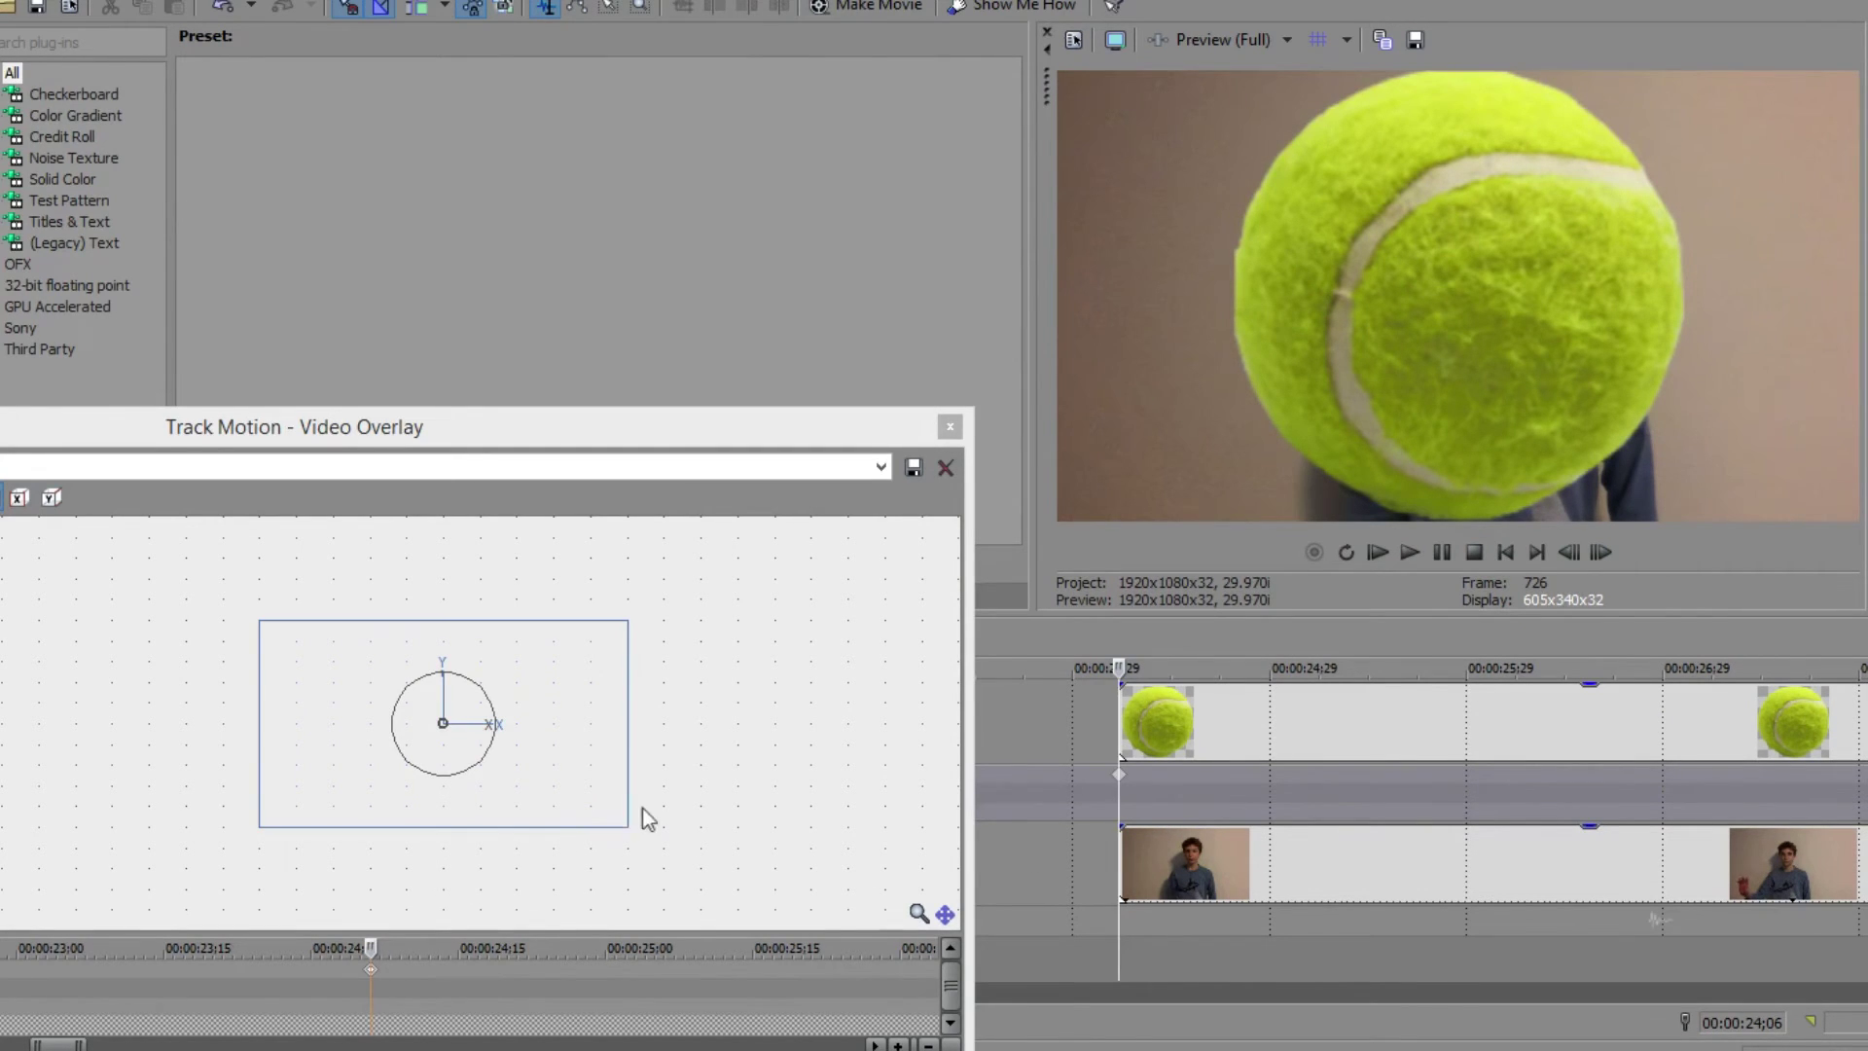
# - Shrink the tennis ball to palm size and place it over the raised hand, using the frame at 00:00:25;19 for comparison
pyautogui.moveTo(628, 827); pyautogui.dragTo(504, 758)
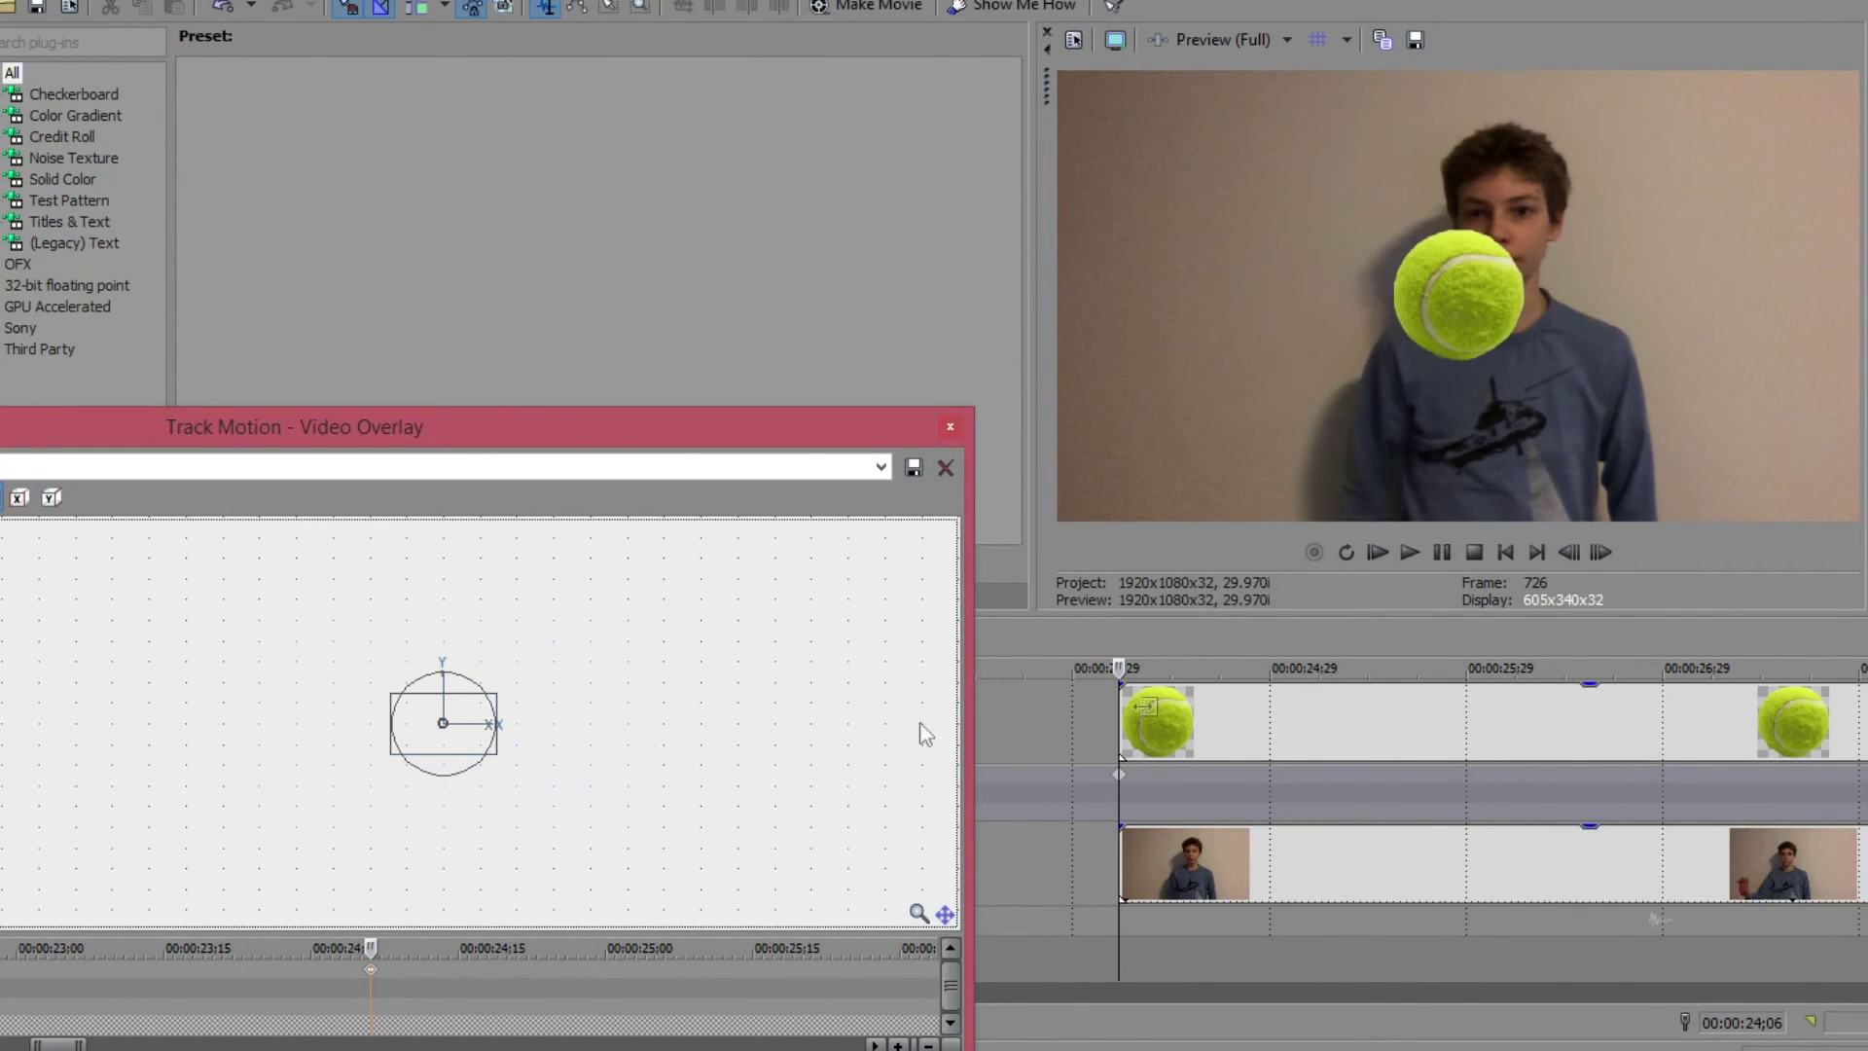
pyautogui.click(1234, 725)
pyautogui.click(1426, 729)
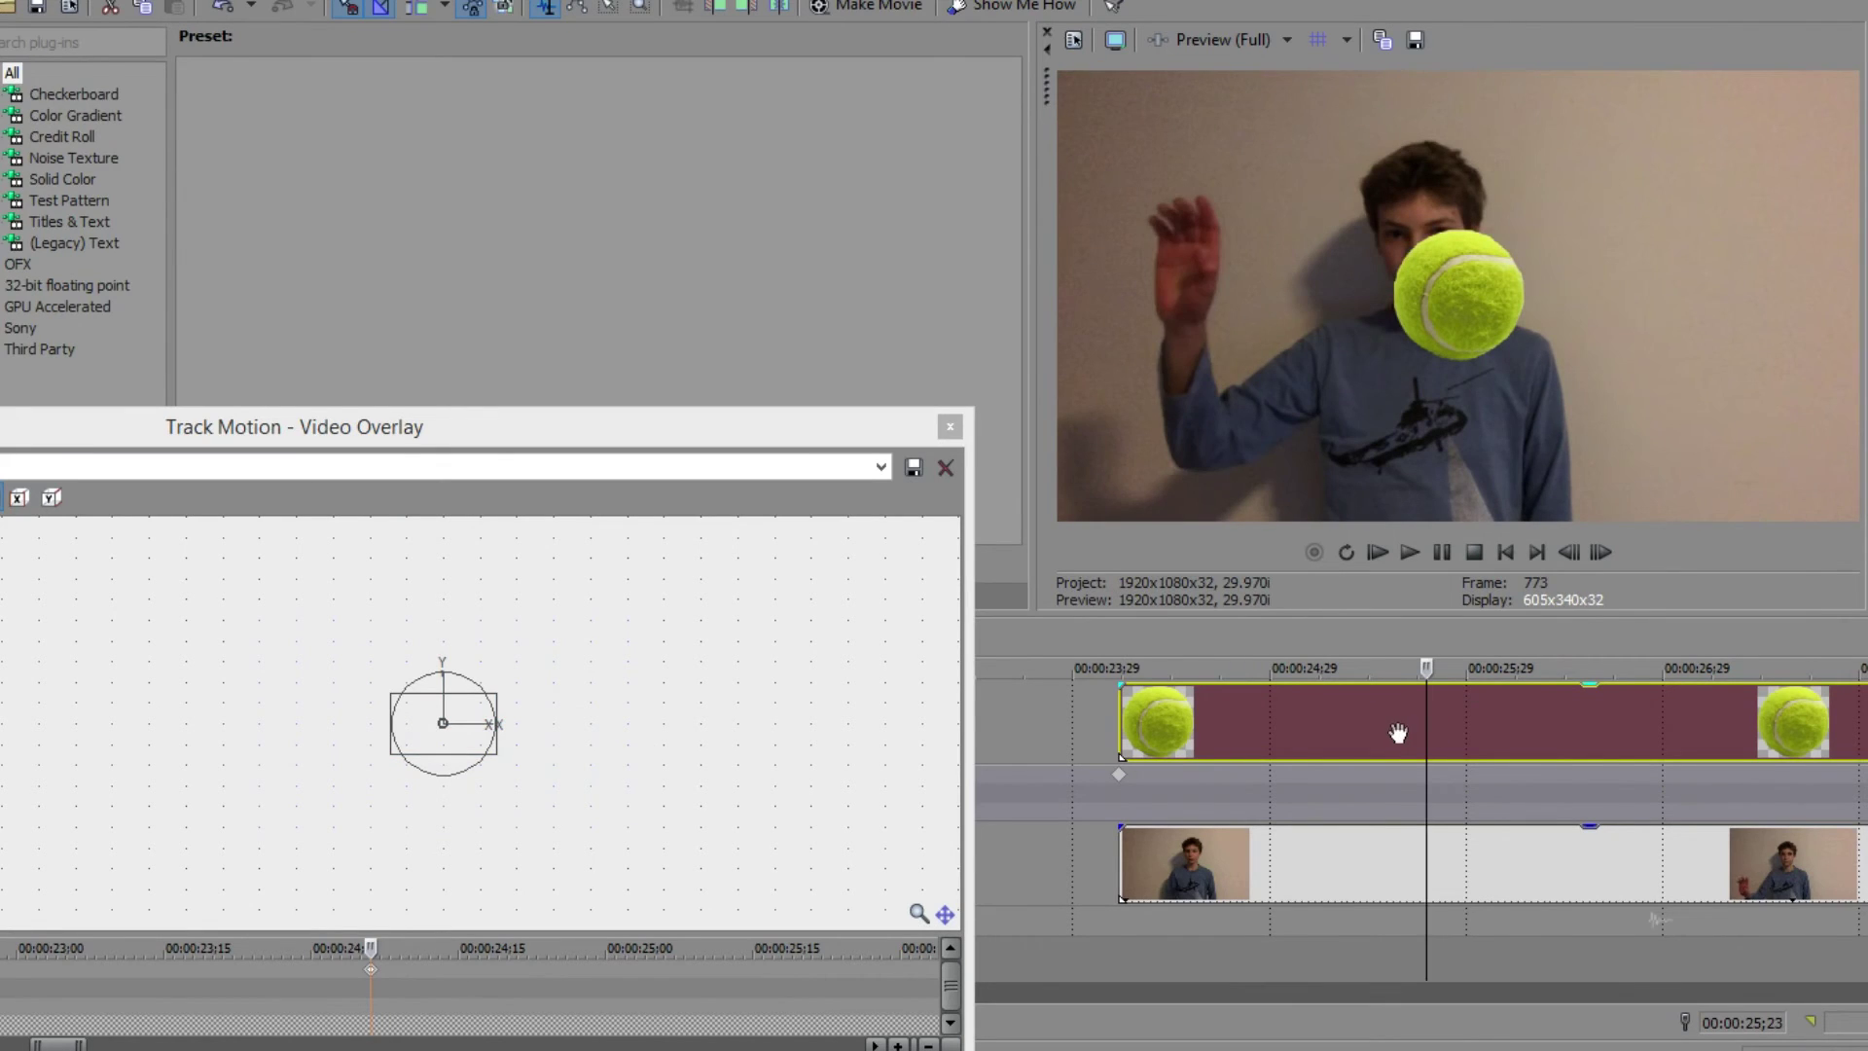
pyautogui.click(1398, 732)
pyautogui.click(374, 985)
pyautogui.moveTo(477, 754); pyautogui.dragTo(155, 699)
pyautogui.moveTo(251, 424); pyautogui.dragTo(437, 413)
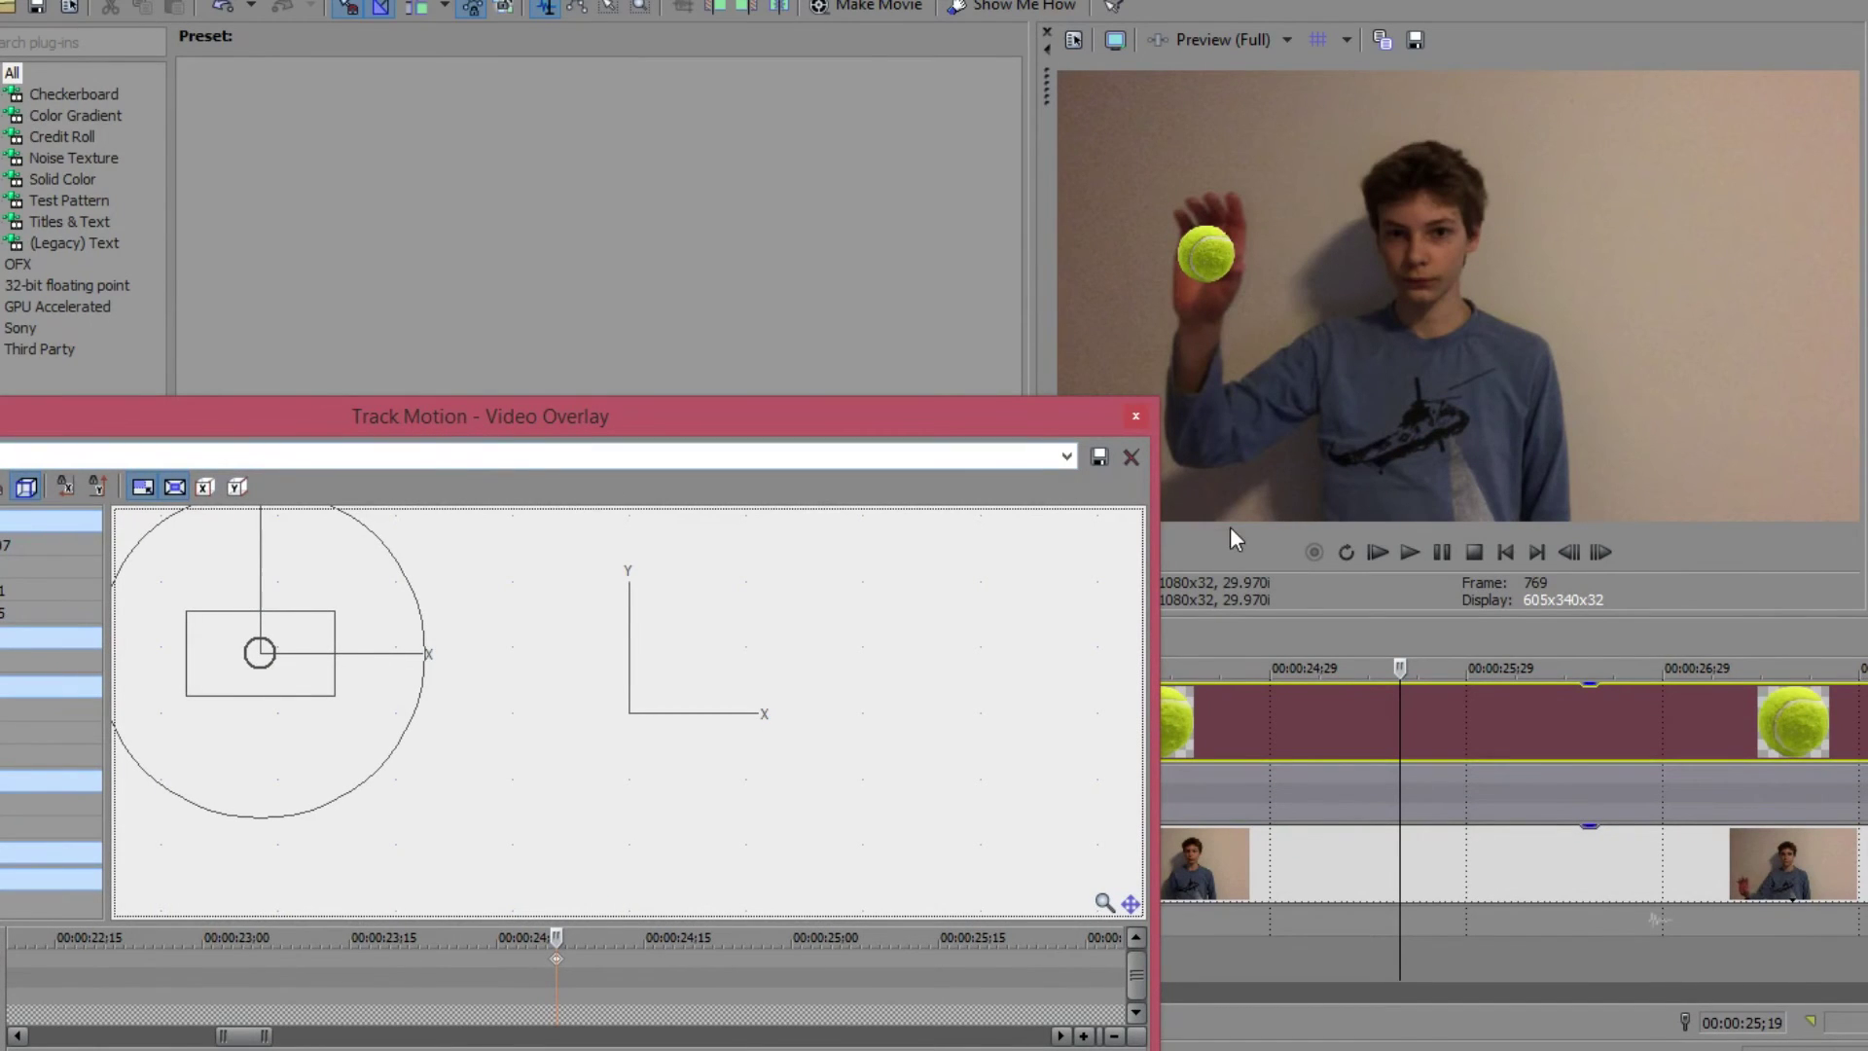
pyautogui.moveTo(931, 397); pyautogui.dragTo(765, 347)
# - Play the clip's opening frames and move the tennis ball below the visible frame at the 00:00:24;06 keyframe
pyautogui.click(1117, 778)
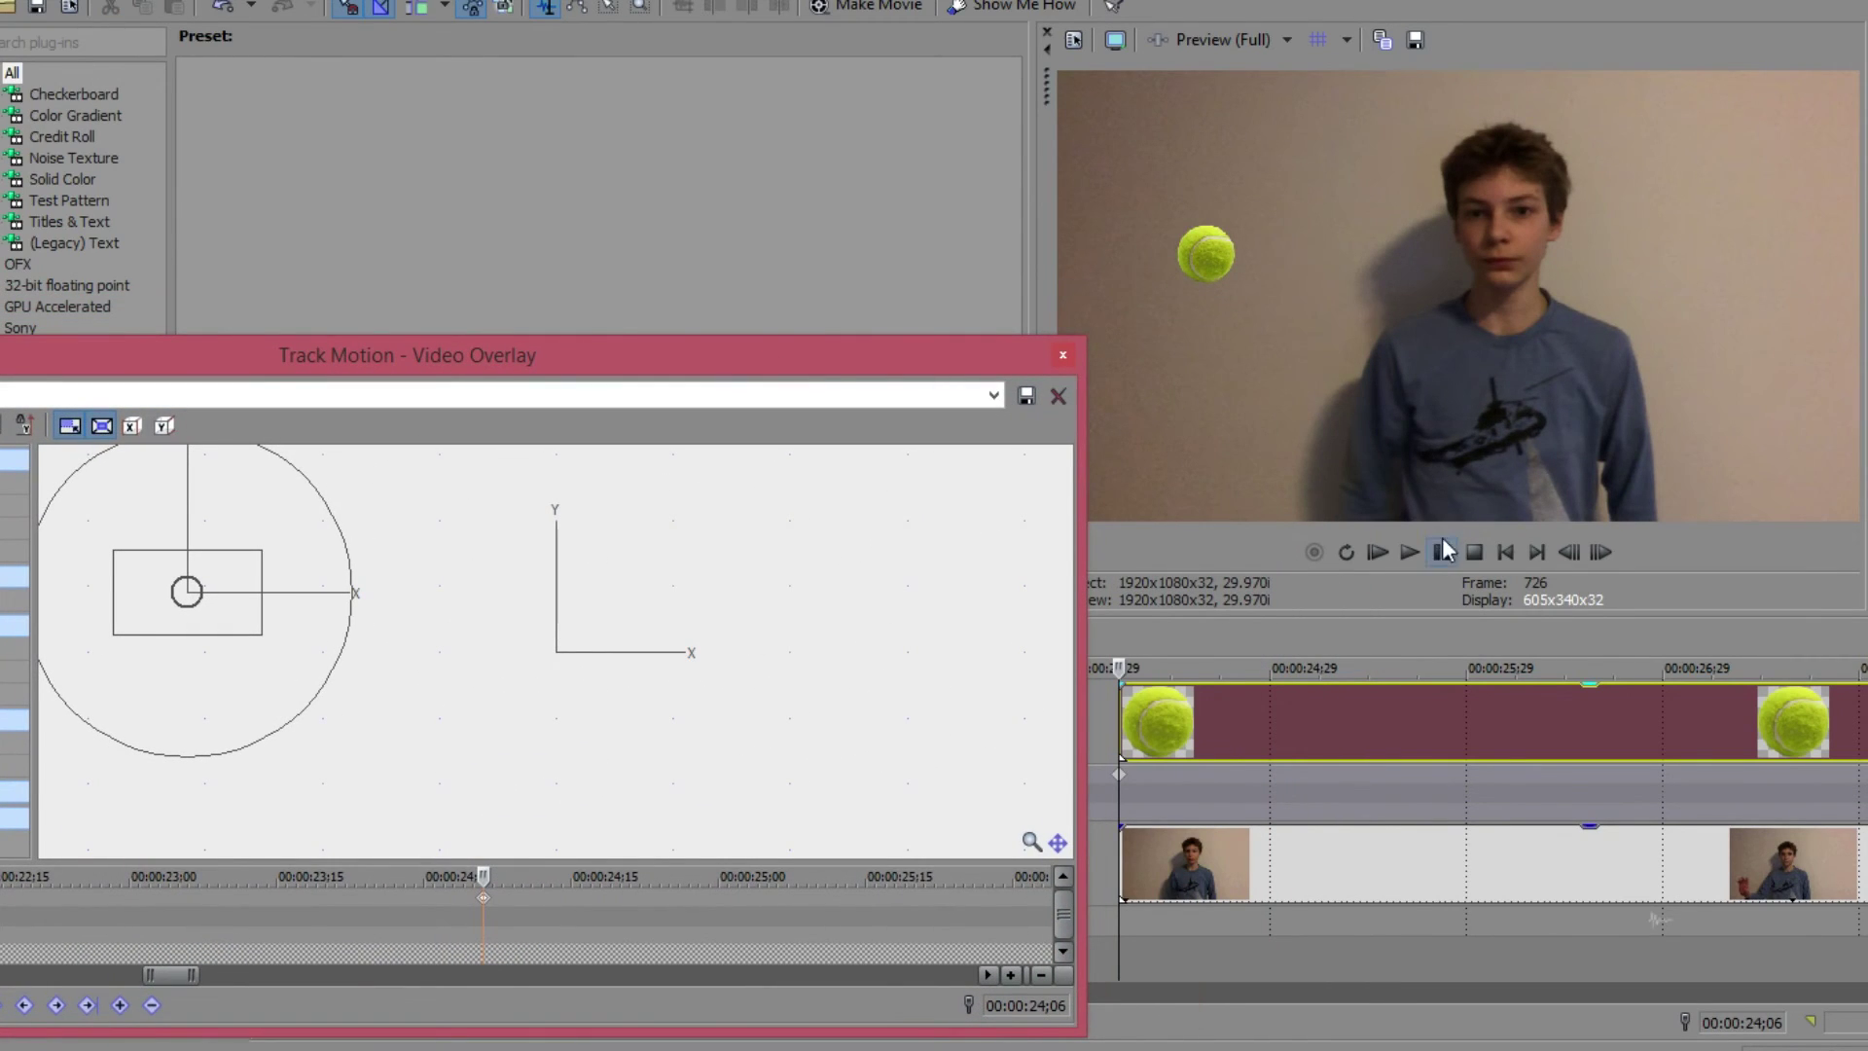
pyautogui.click(1410, 553)
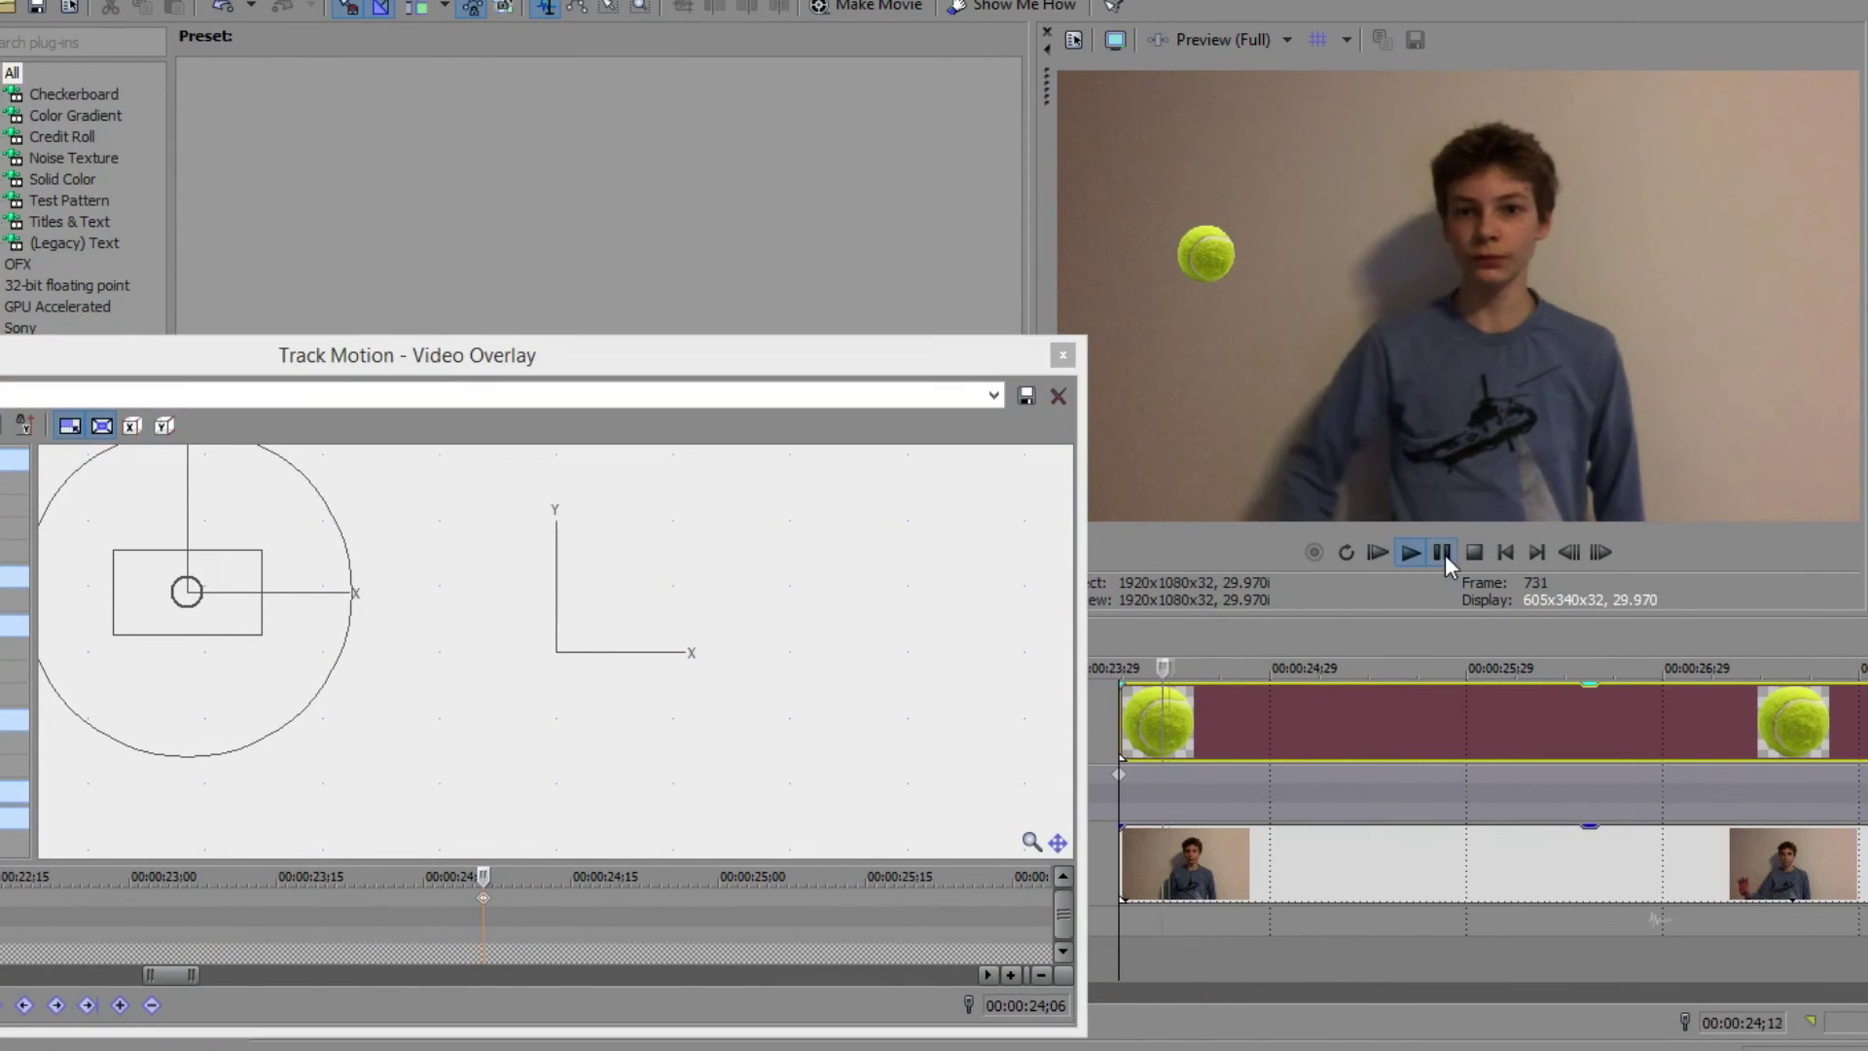
pyautogui.click(1441, 554)
pyautogui.click(1118, 774)
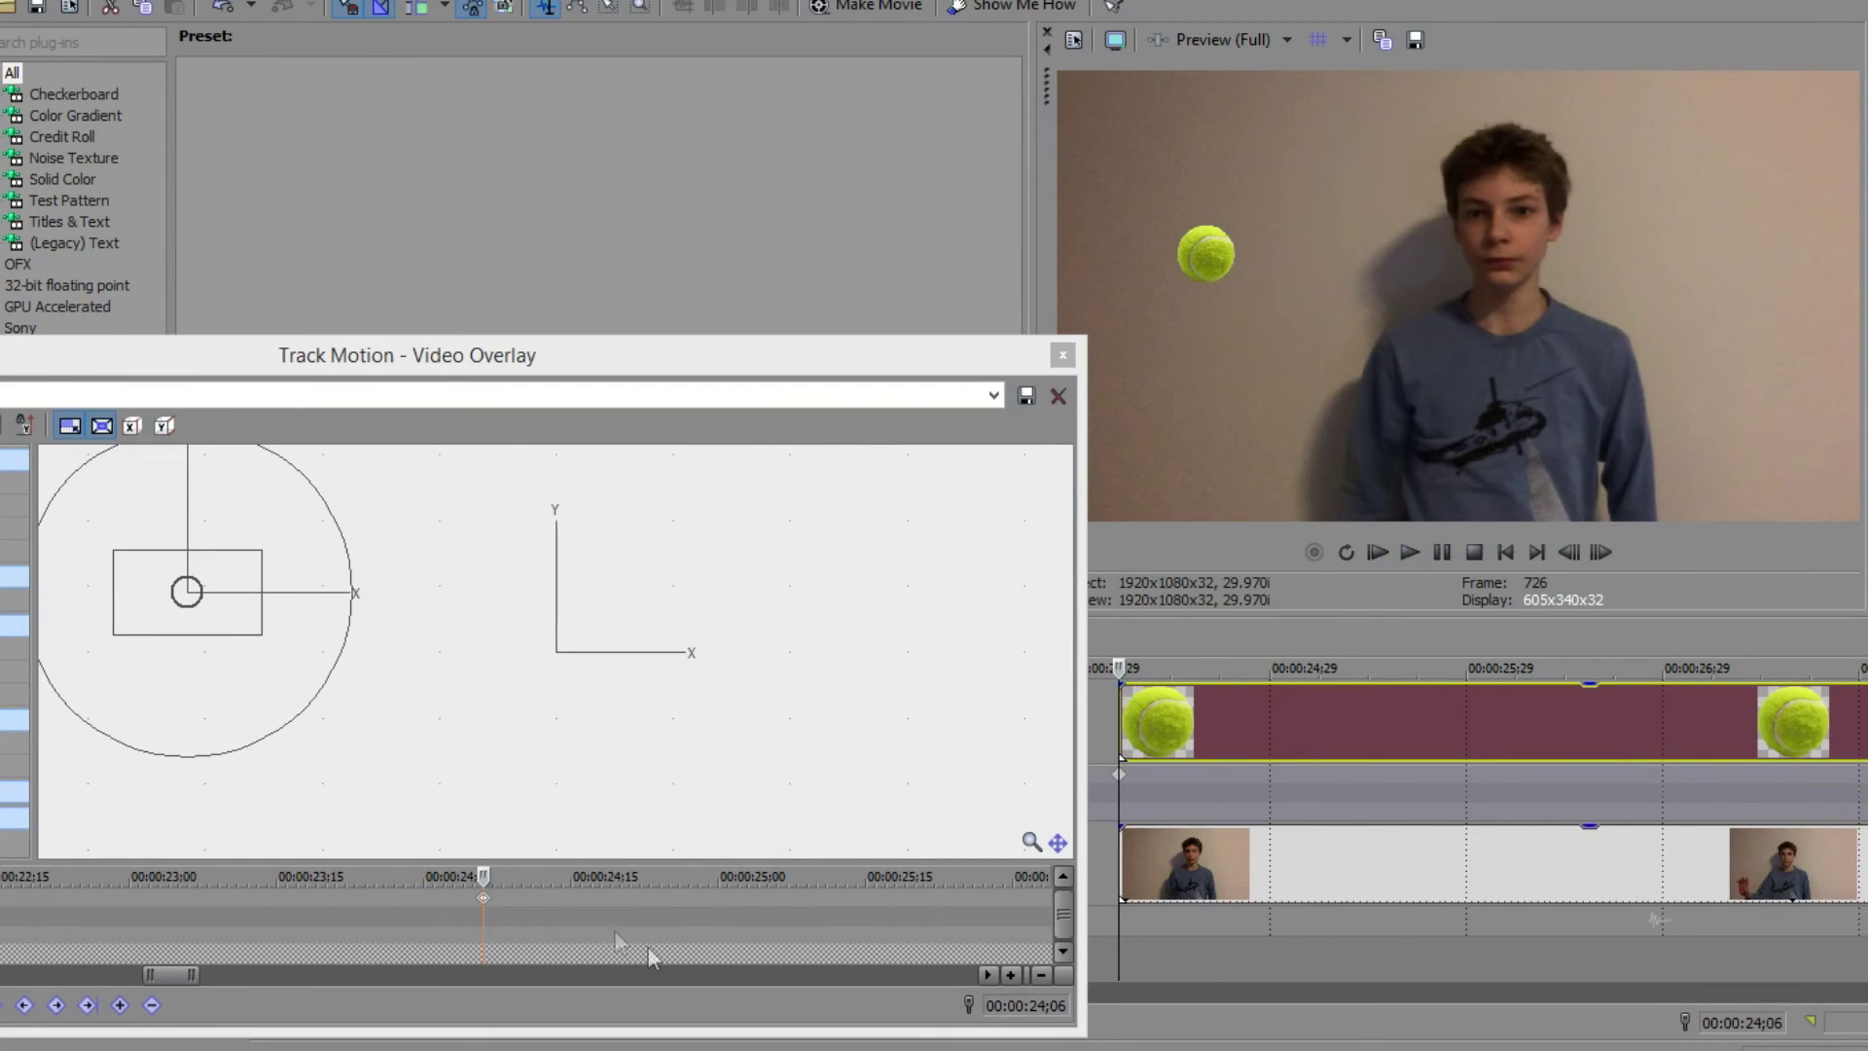
pyautogui.moveTo(217, 604); pyautogui.dragTo(405, 896)
pyautogui.moveTo(638, 769); pyautogui.dragTo(726, 589)
pyautogui.moveTo(576, 511); pyautogui.dragTo(620, 740)
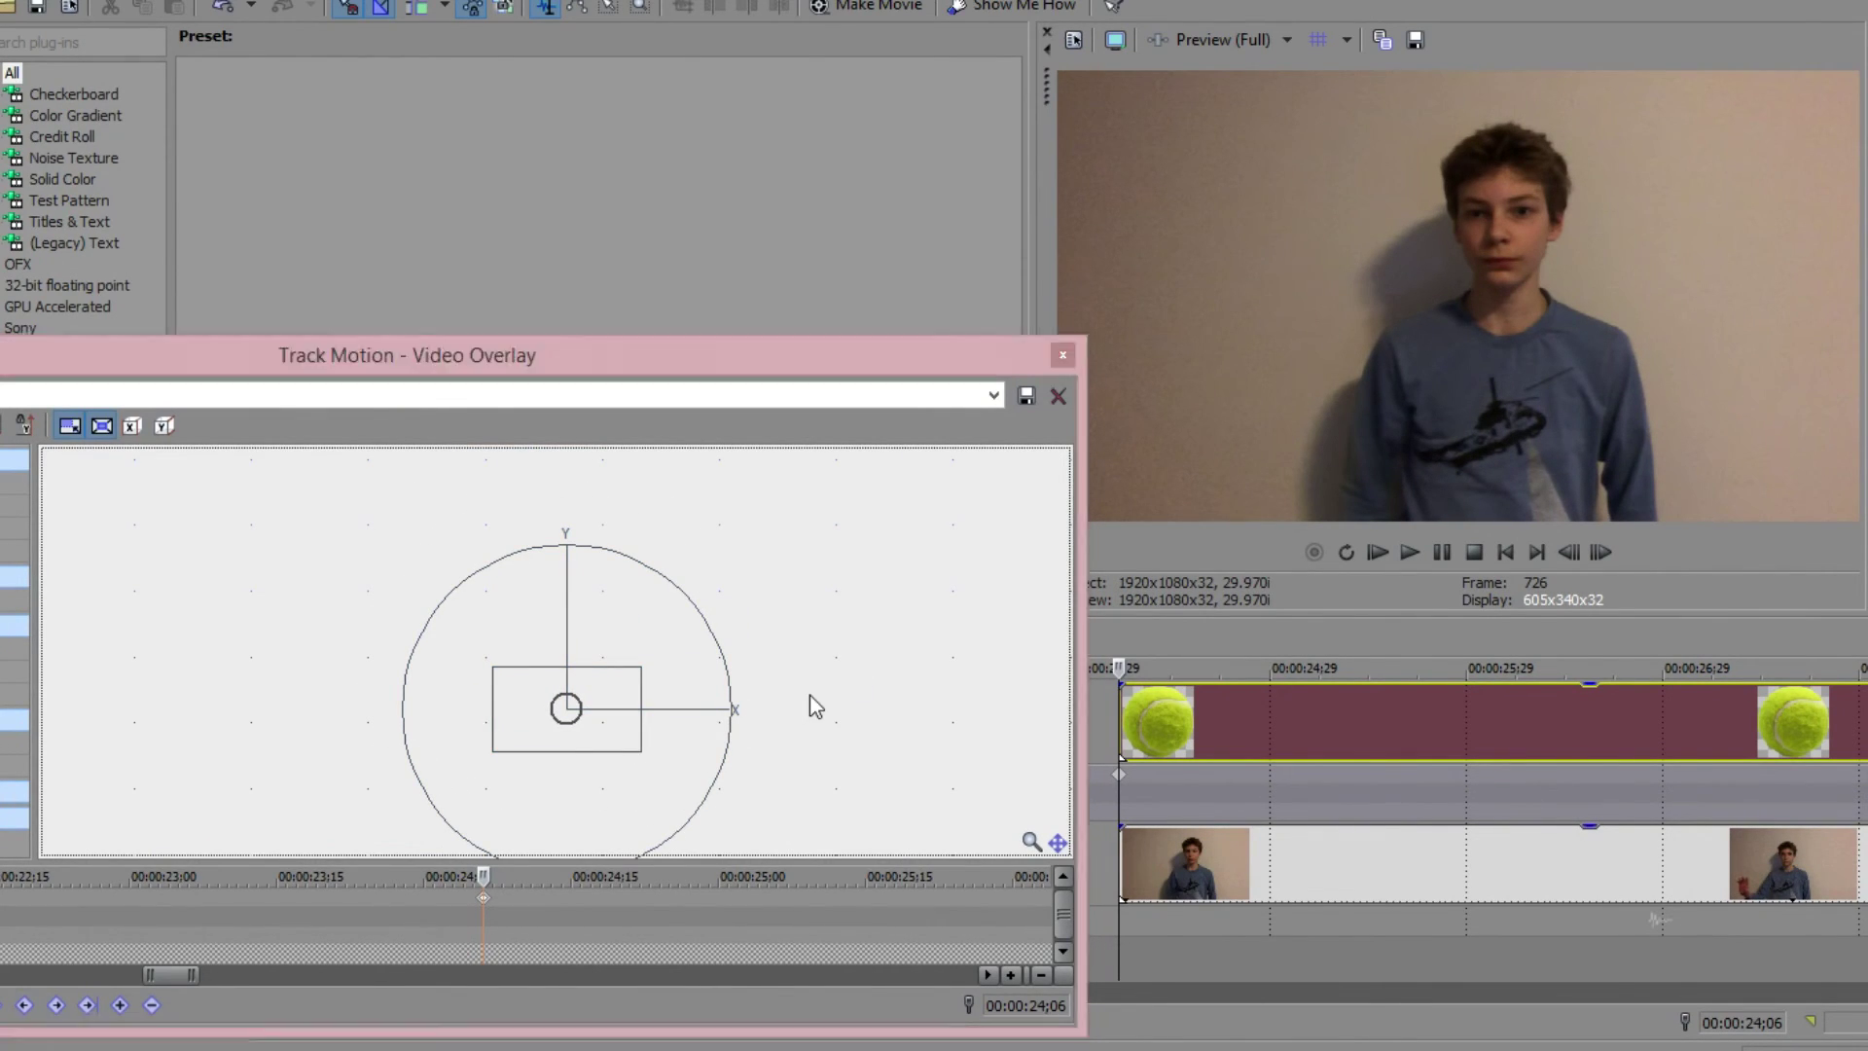
pyautogui.moveTo(626, 743); pyautogui.dragTo(626, 727)
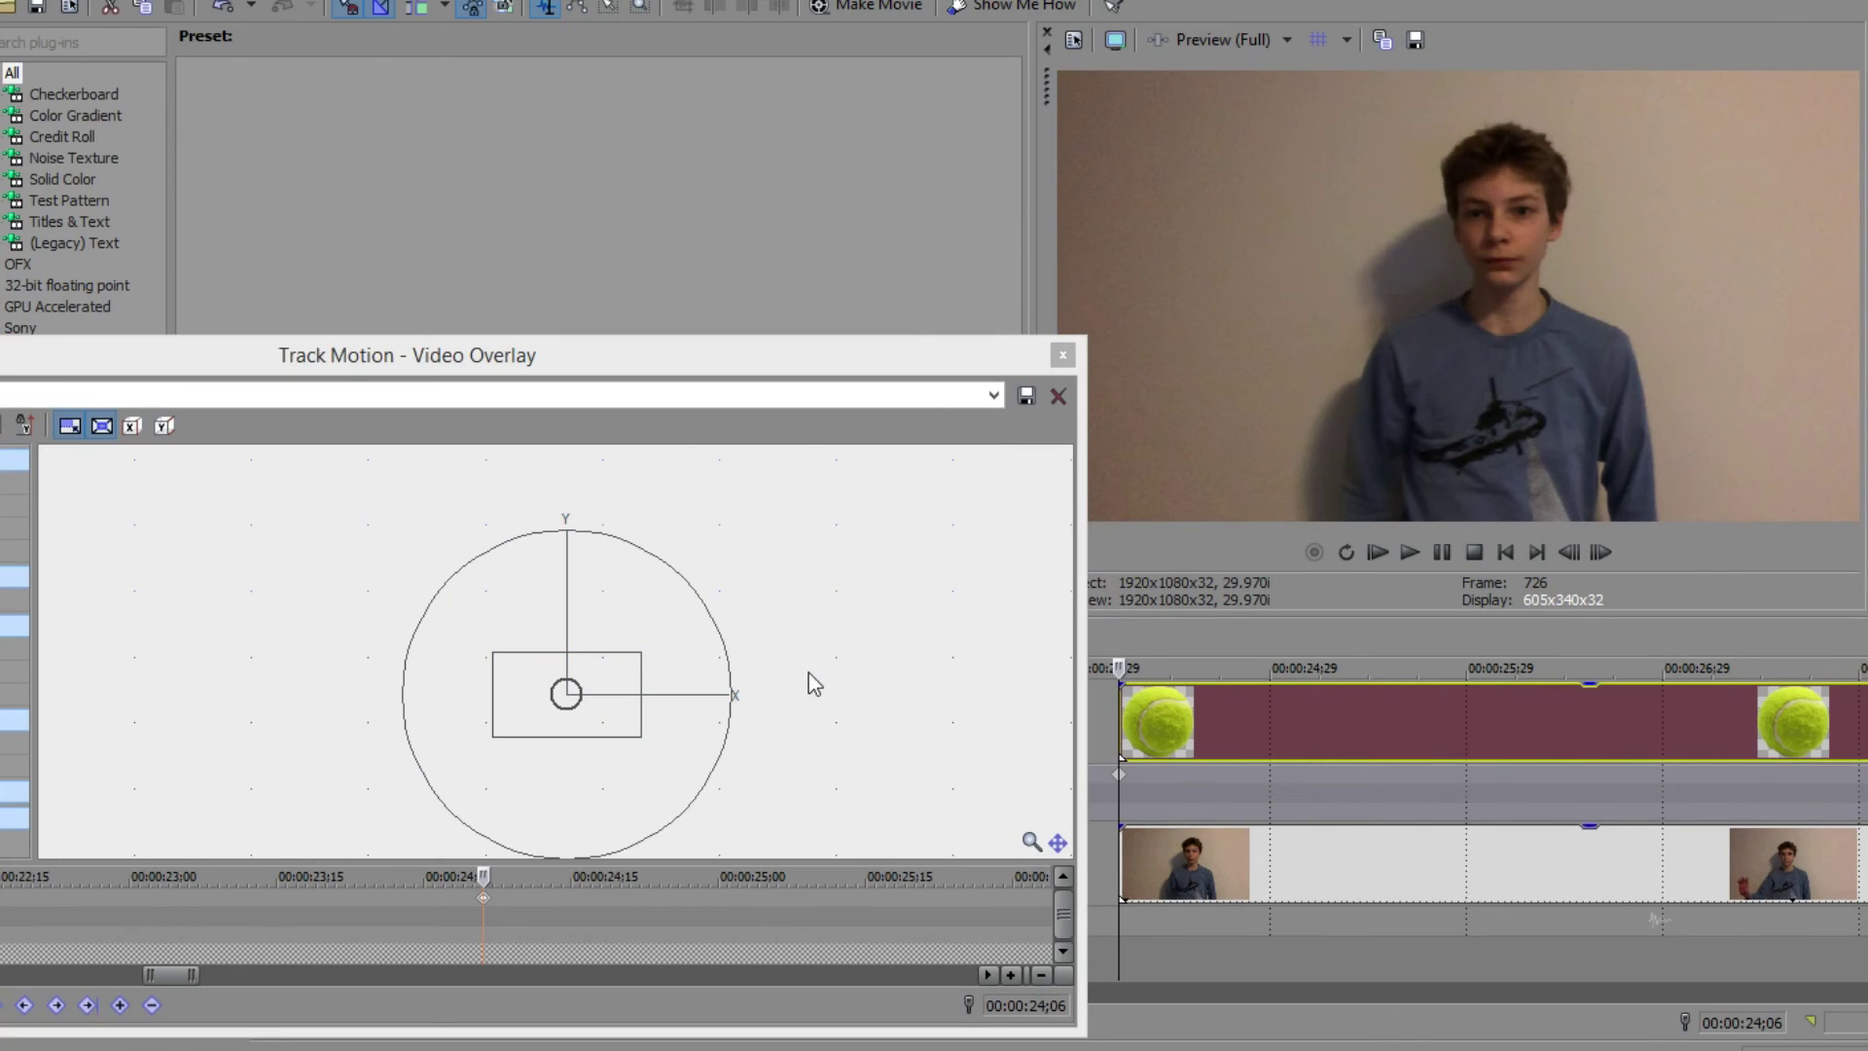
# - Add a ball keyframe at 00:00:24;09, three frames after the first, and select it in Track Motion
pyautogui.click(1138, 775)
pyautogui.scroll(2, 1148, 778)
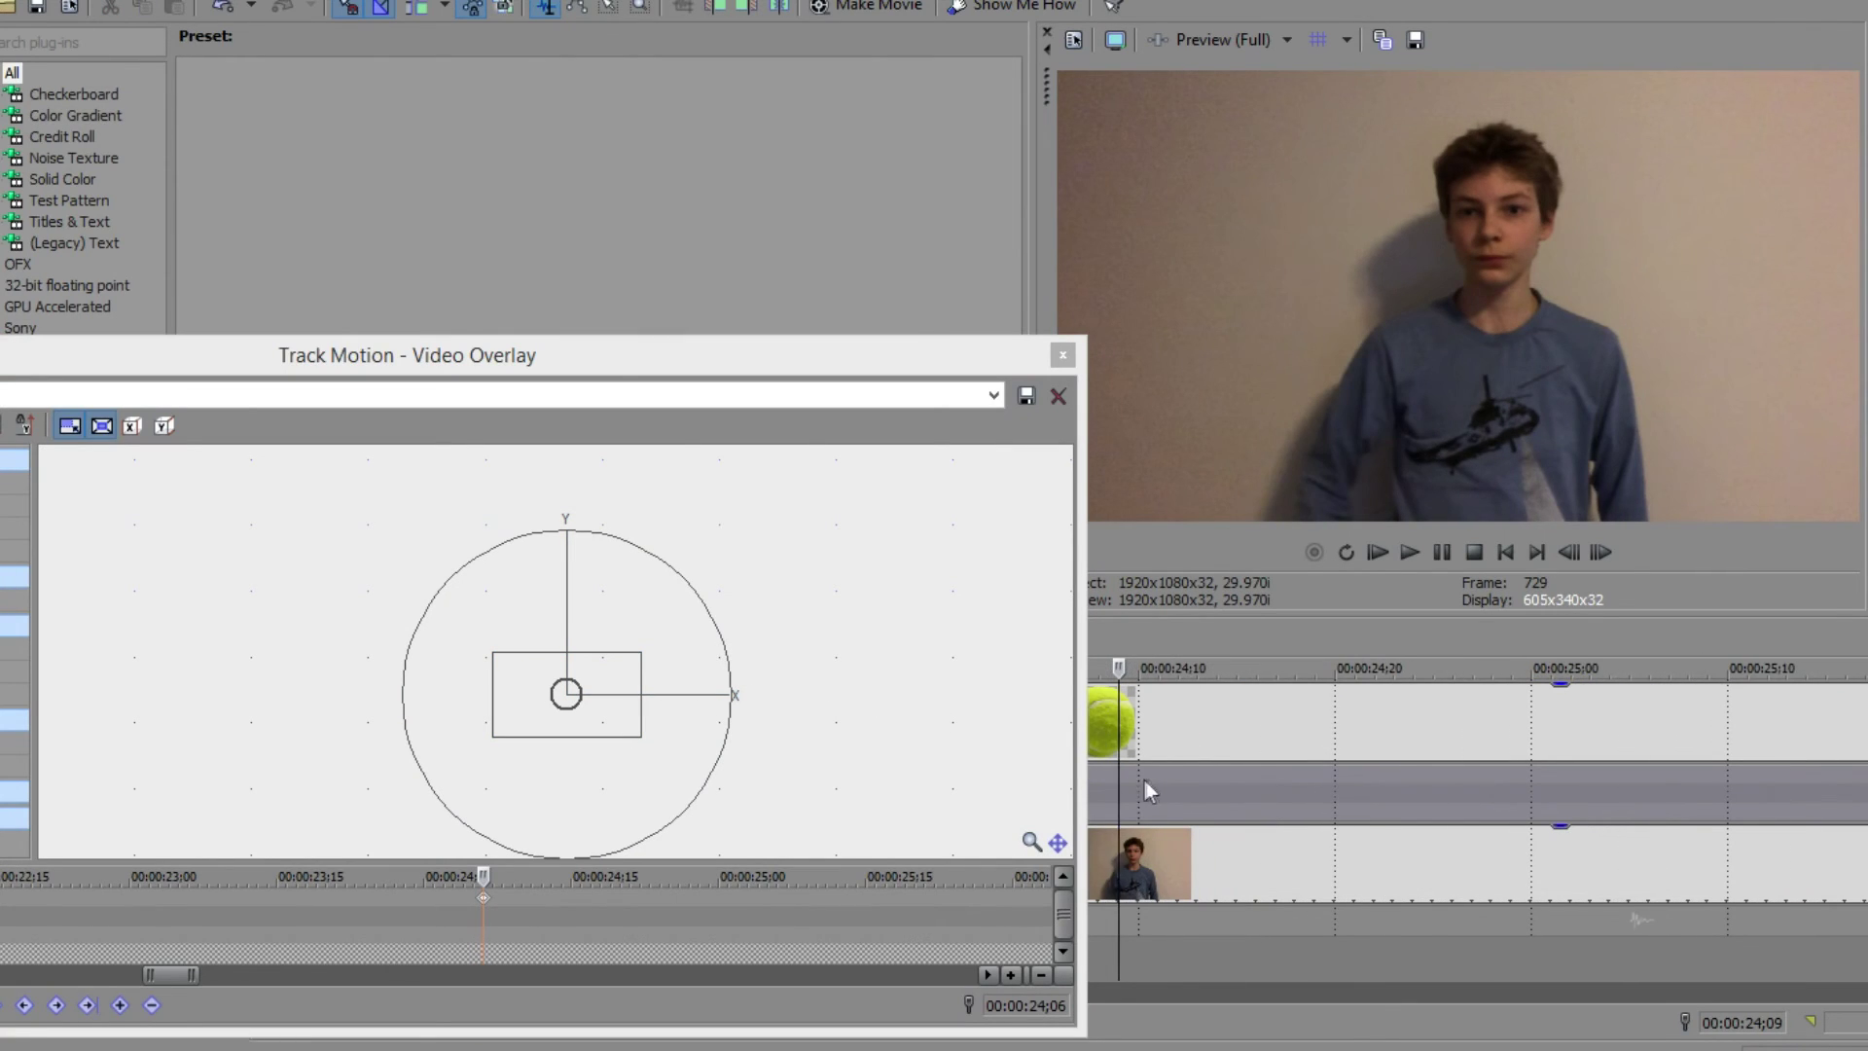
pyautogui.moveTo(929, 358); pyautogui.dragTo(782, 358)
pyautogui.click(1060, 778)
pyautogui.press('Right')
pyautogui.press('Right')
pyautogui.press('Right')
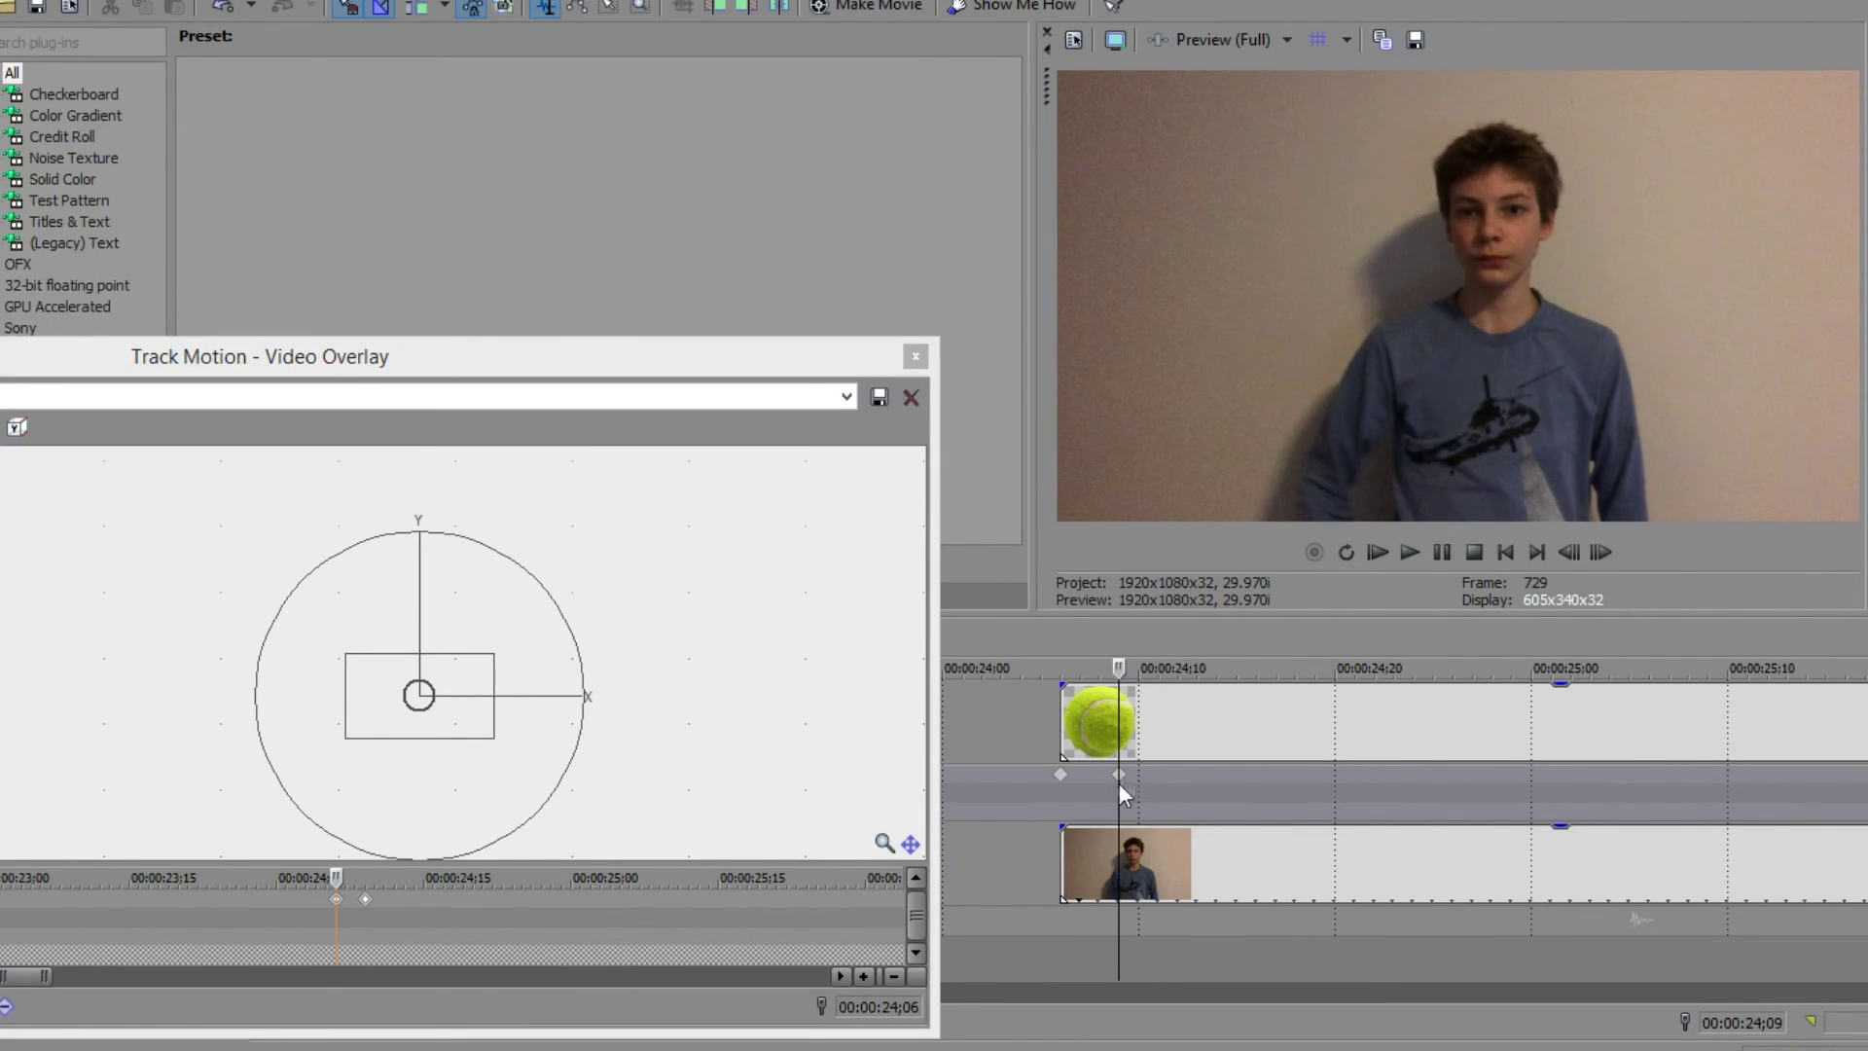
pyautogui.click(367, 900)
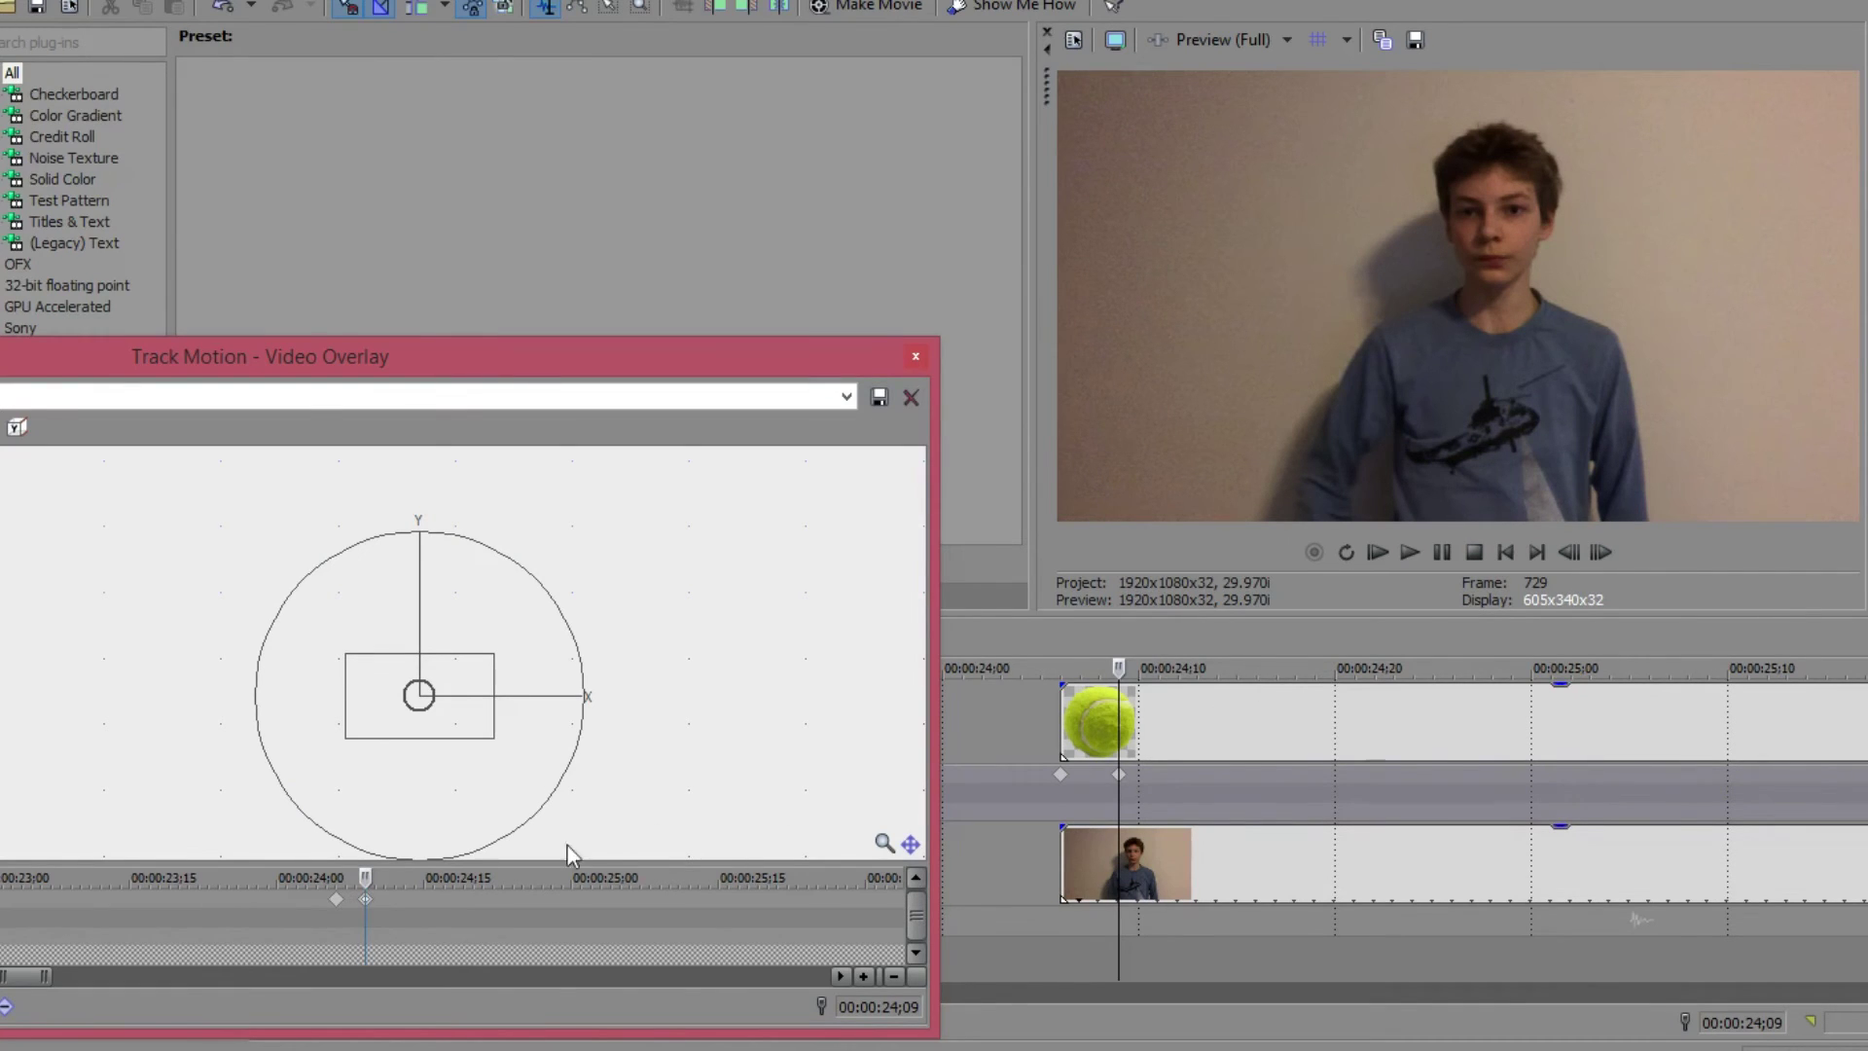
# - Shift the off-screen ball slightly up and to the left at the 00:00:24;09 keyframe
pyautogui.scroll(1, 651, 796)
pyautogui.scroll(-1, 654, 796)
pyautogui.scroll(2, 383, 895)
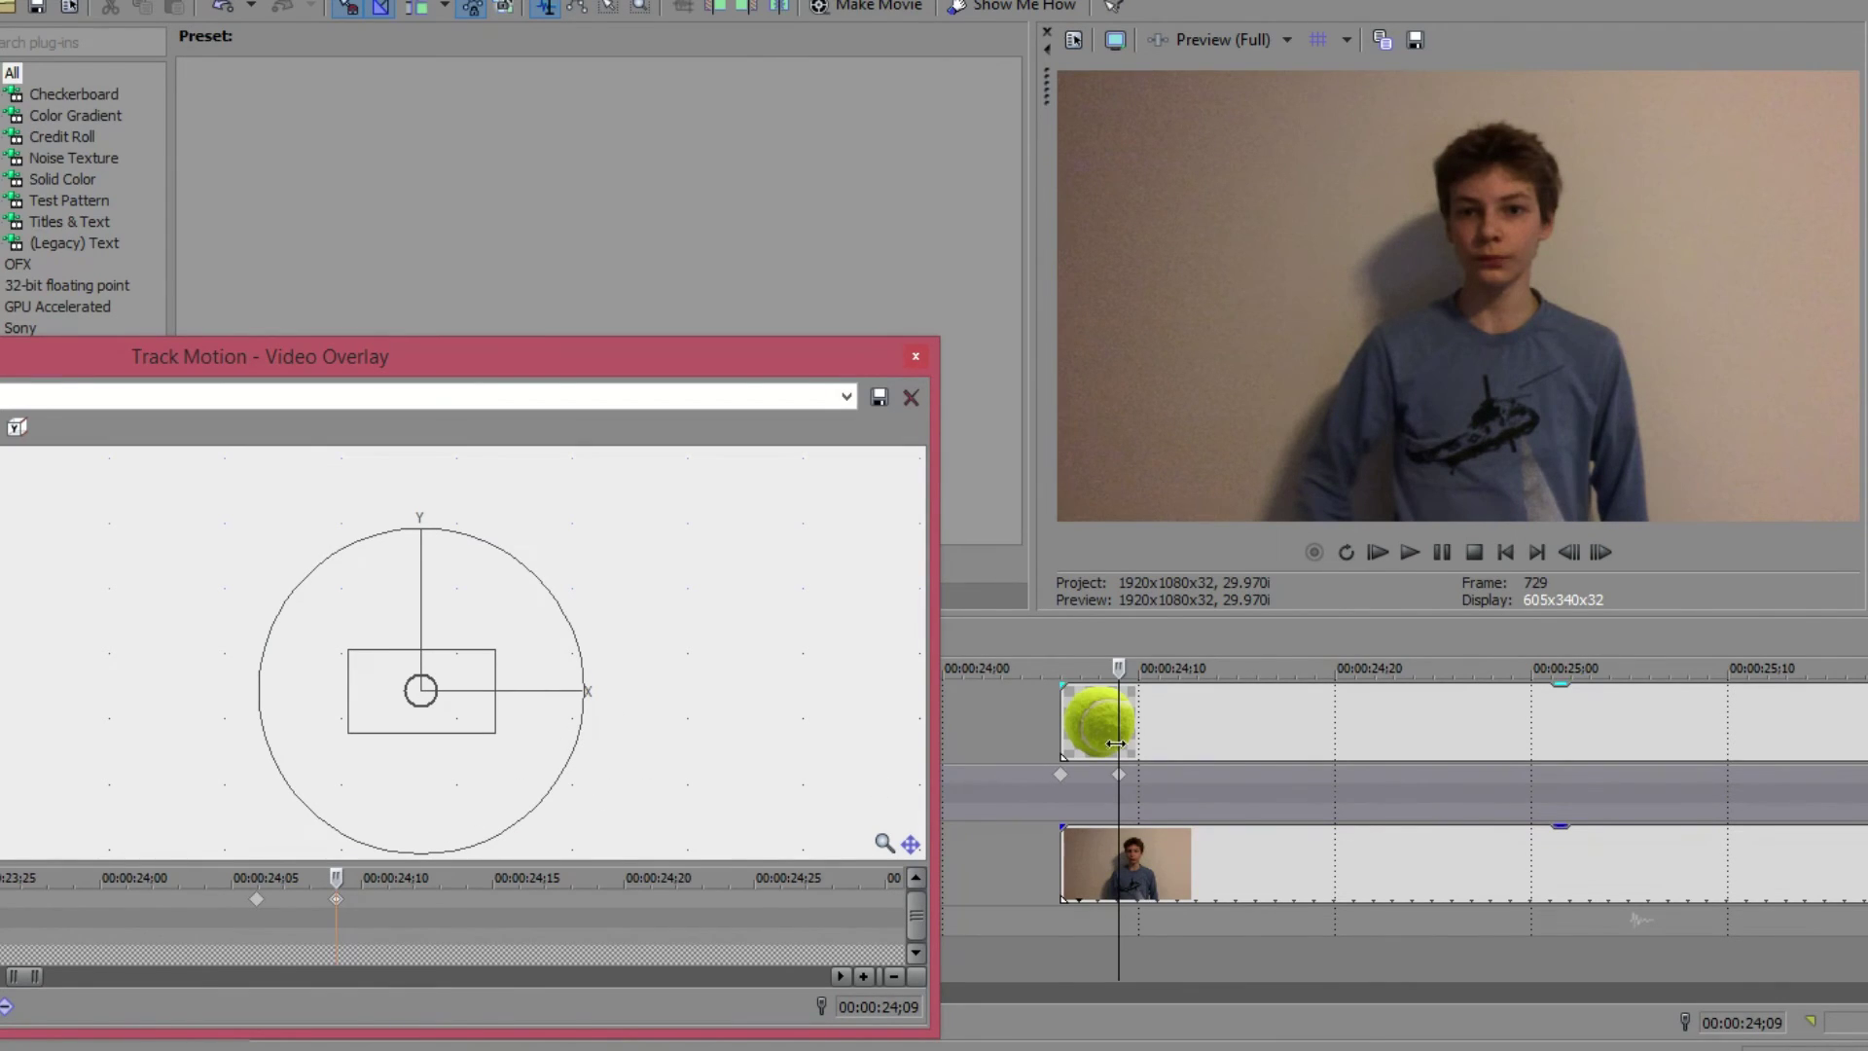
pyautogui.click(1115, 779)
pyautogui.click(336, 901)
pyautogui.click(478, 724)
pyautogui.moveTo(437, 686)
pyautogui.mouseDown()
pyautogui.moveTo(457, 717)
pyautogui.moveTo(467, 629)
pyautogui.moveTo(435, 658)
pyautogui.moveTo(430, 705)
pyautogui.mouseUp()
# - Add ball keyframes at 00:00:24;12 and 00:00:24;15, moving the ball a little further up and left at each
pyautogui.click(1179, 784)
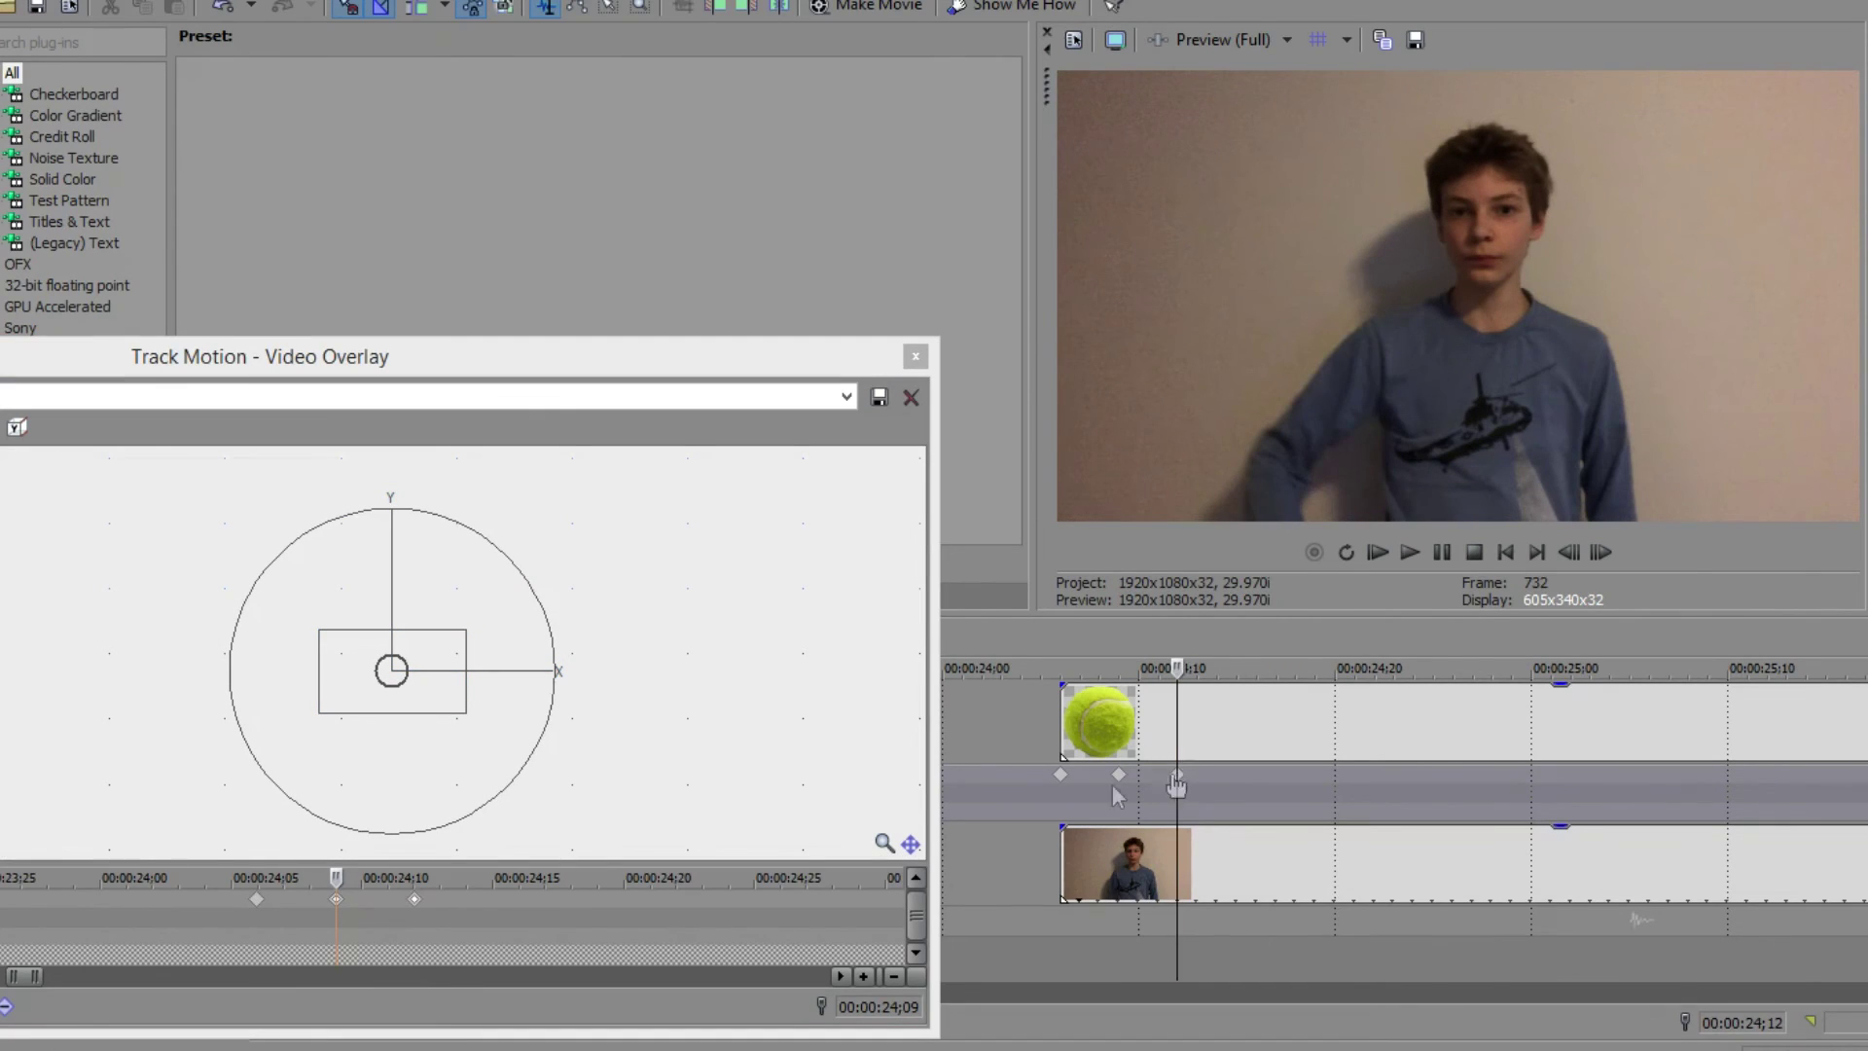
pyautogui.click(415, 900)
pyautogui.moveTo(446, 709); pyautogui.dragTo(413, 693)
pyautogui.doubleClick(1236, 775)
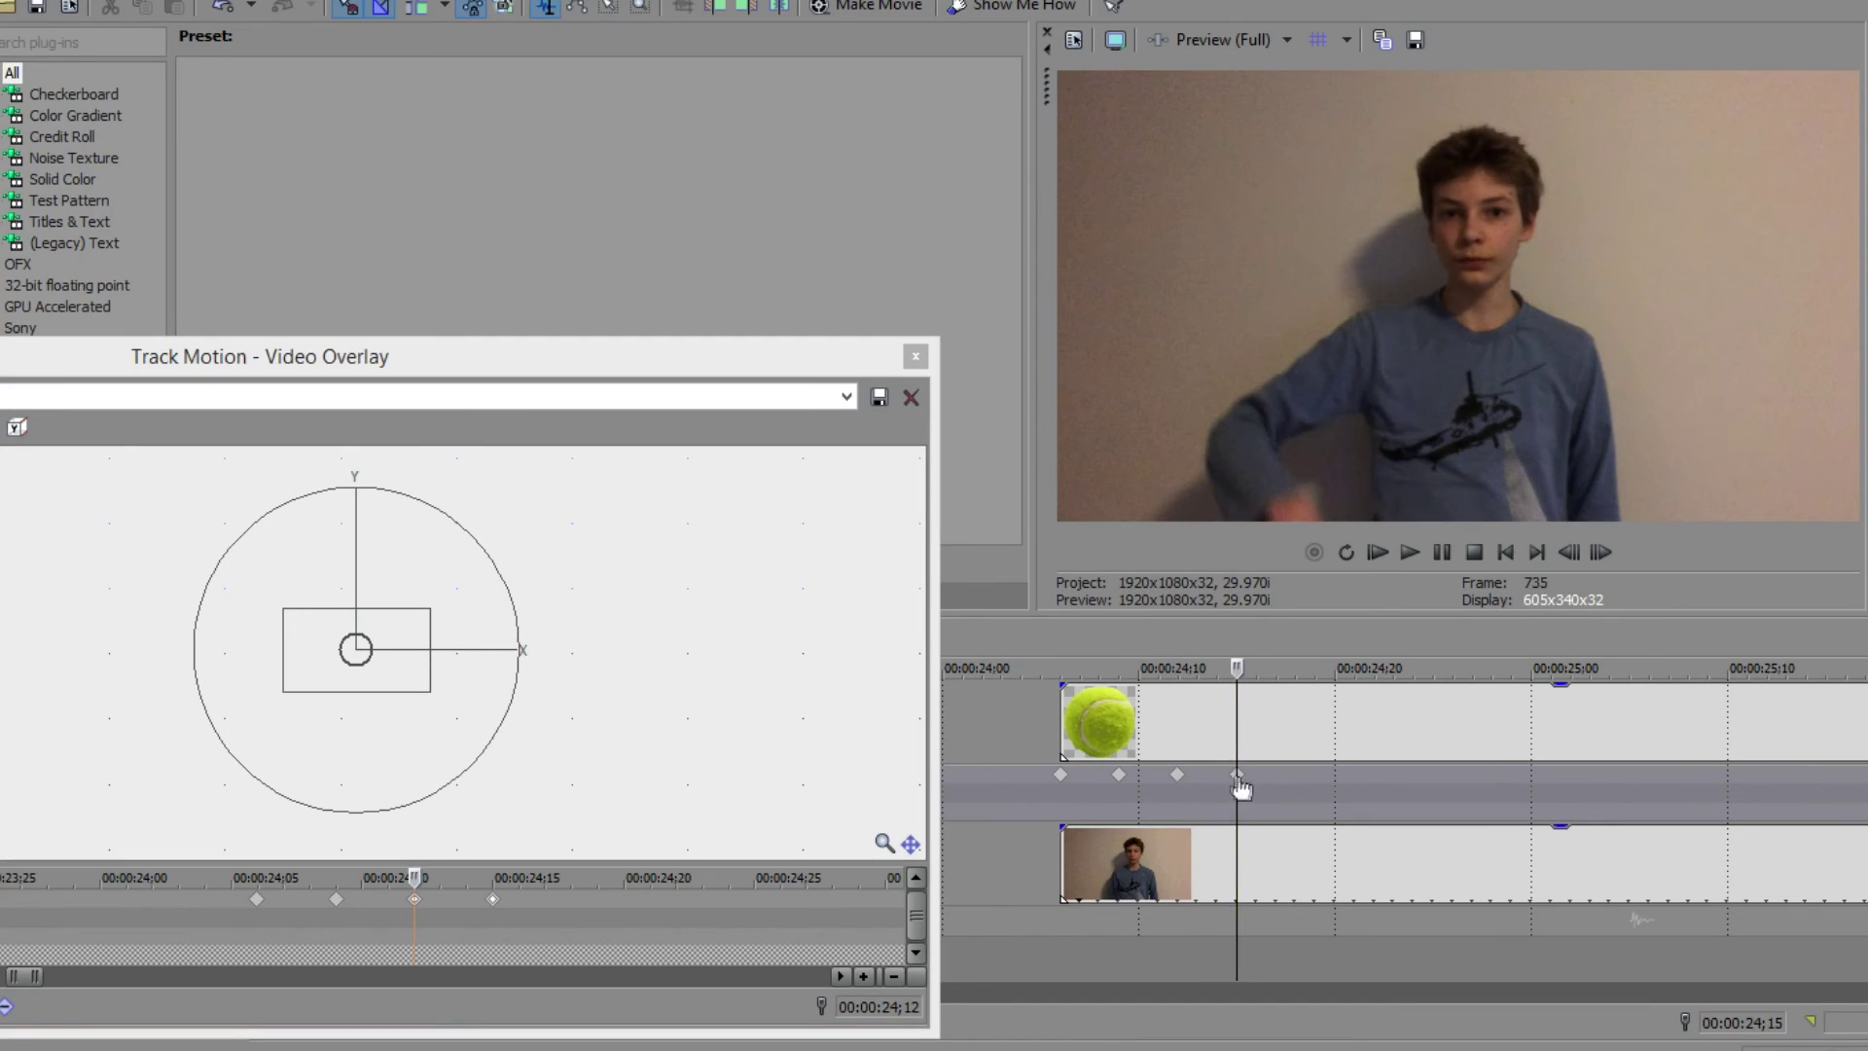
pyautogui.click(494, 901)
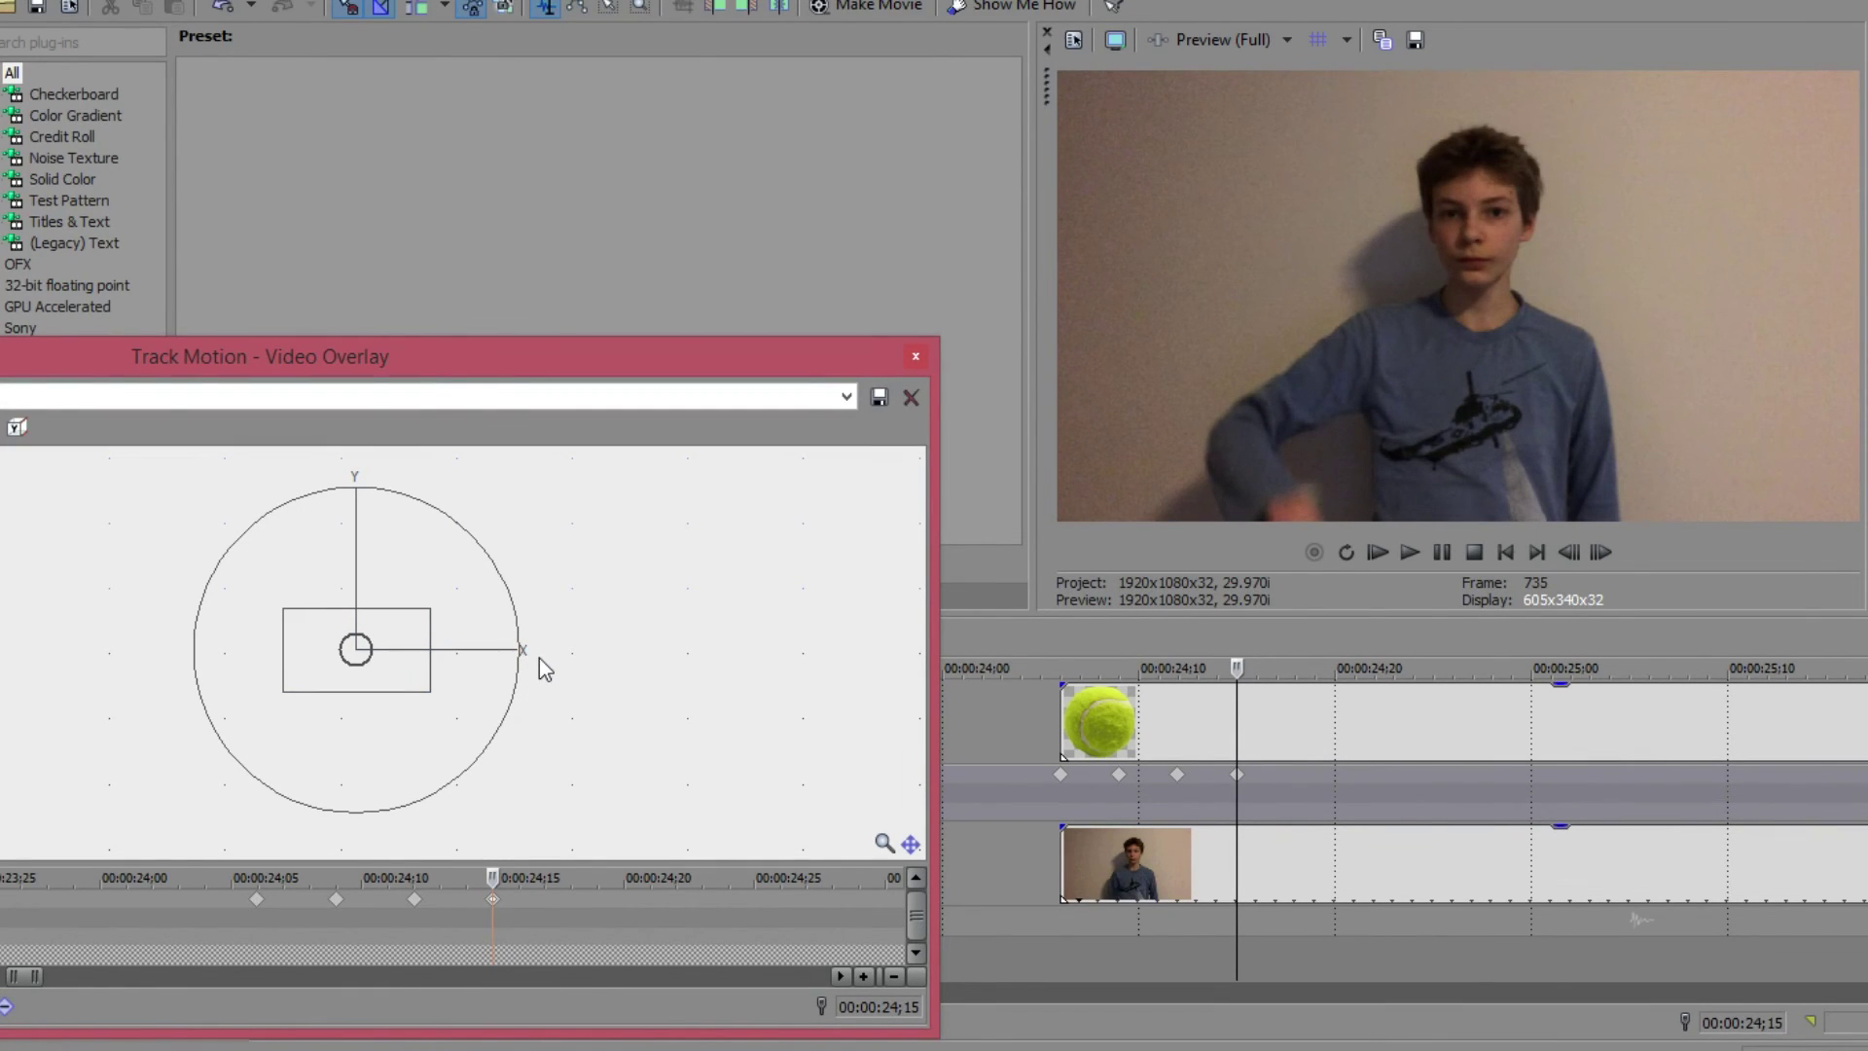
pyautogui.moveTo(412, 688)
pyautogui.mouseDown()
pyautogui.moveTo(379, 633)
pyautogui.moveTo(394, 659)
pyautogui.mouseUp()
# - Add a ball keyframe at 00:00:24;18 and place the ball on the hand entering the shot
pyautogui.doubleClick(1295, 774)
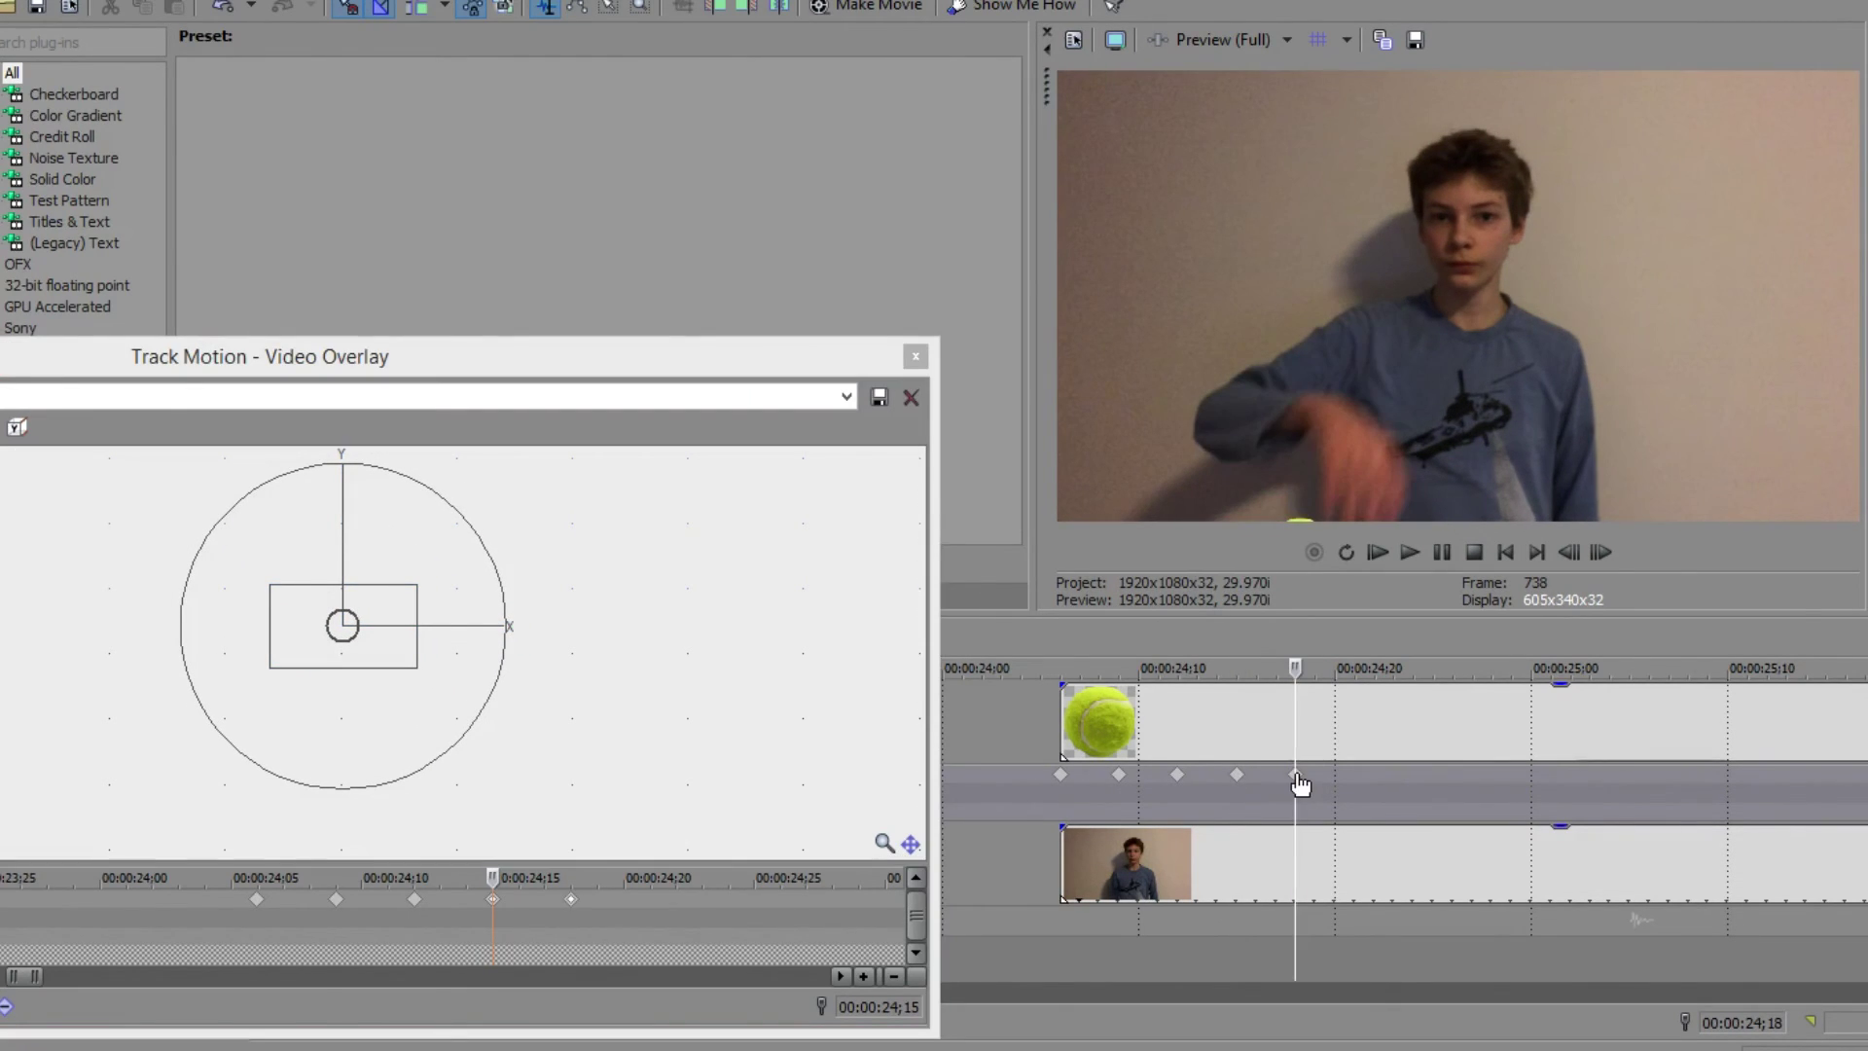
pyautogui.press('Left')
pyautogui.press('Left')
pyautogui.press('Left')
pyautogui.press('Right')
pyautogui.press('Right')
pyautogui.press('Right')
pyautogui.click(571, 899)
pyautogui.moveTo(387, 662); pyautogui.dragTo(475, 556)
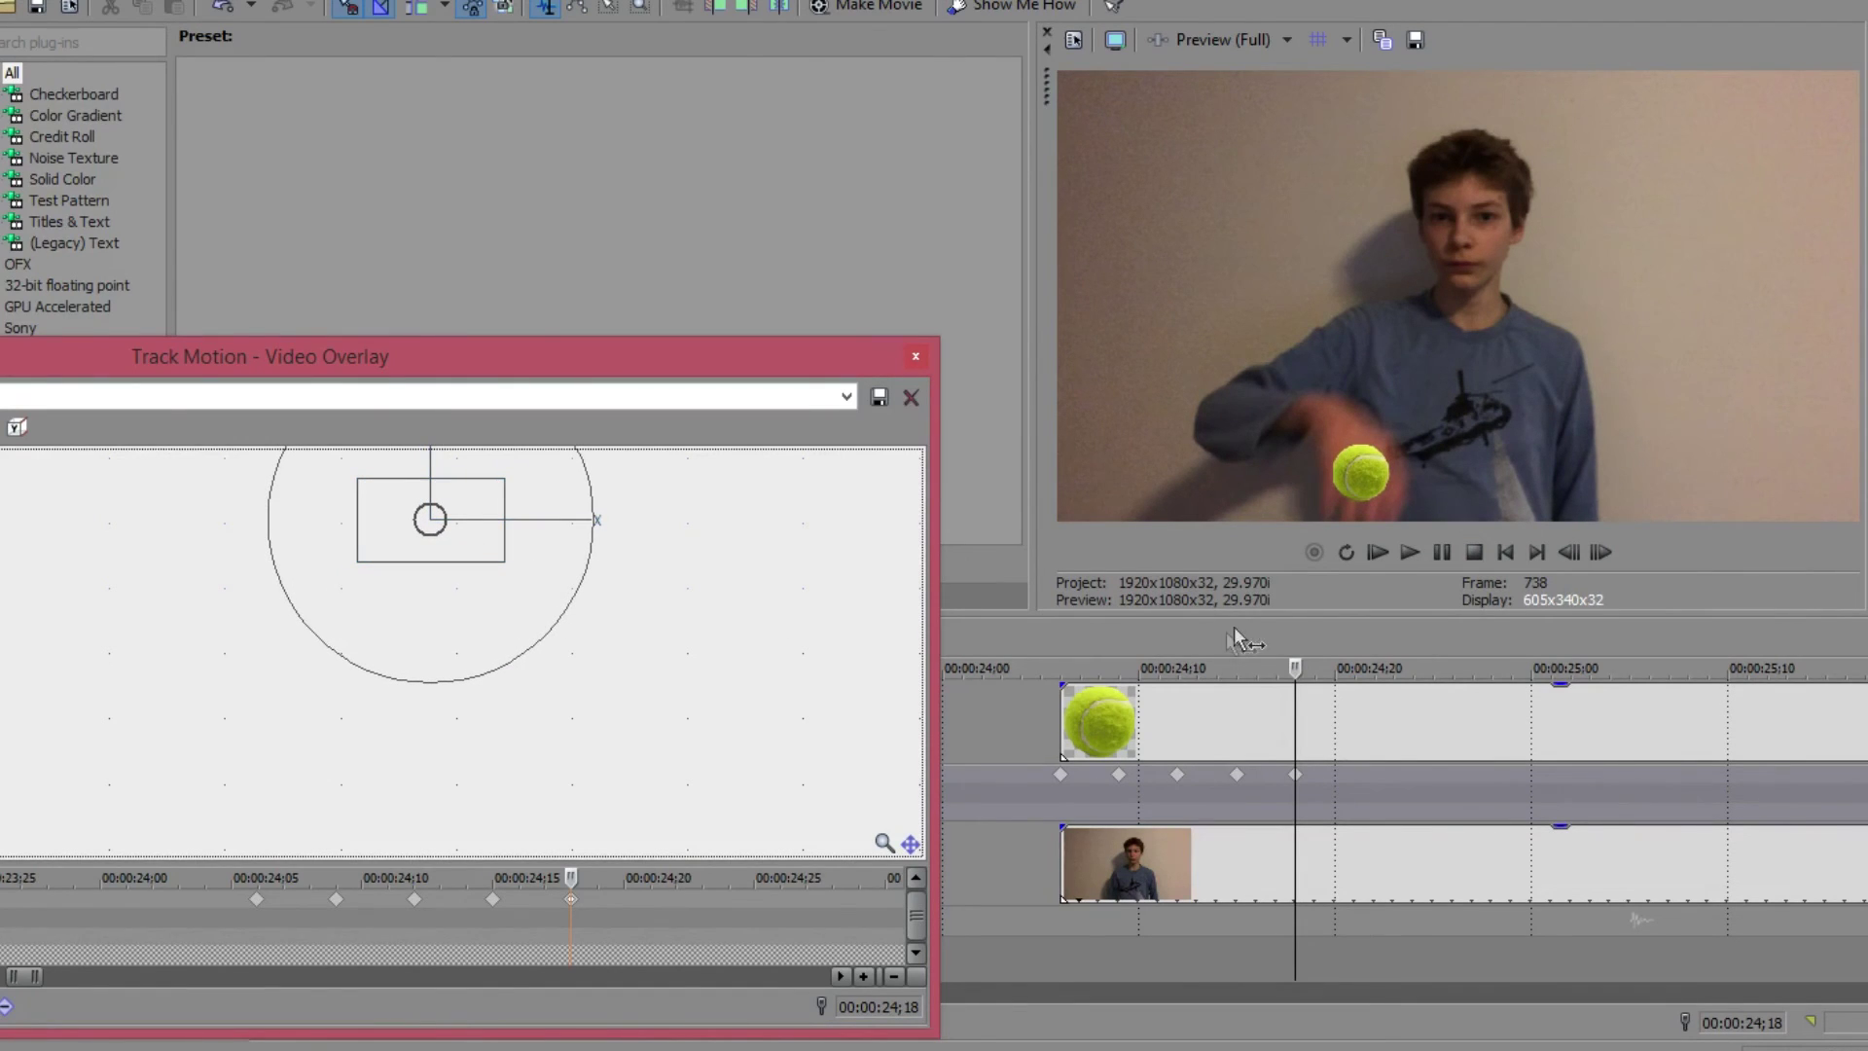
# - Add ball keyframes at 00:00:24;21 and 00:00:24;24 and move the ball onto the rising palm at each
pyautogui.doubleClick(1351, 774)
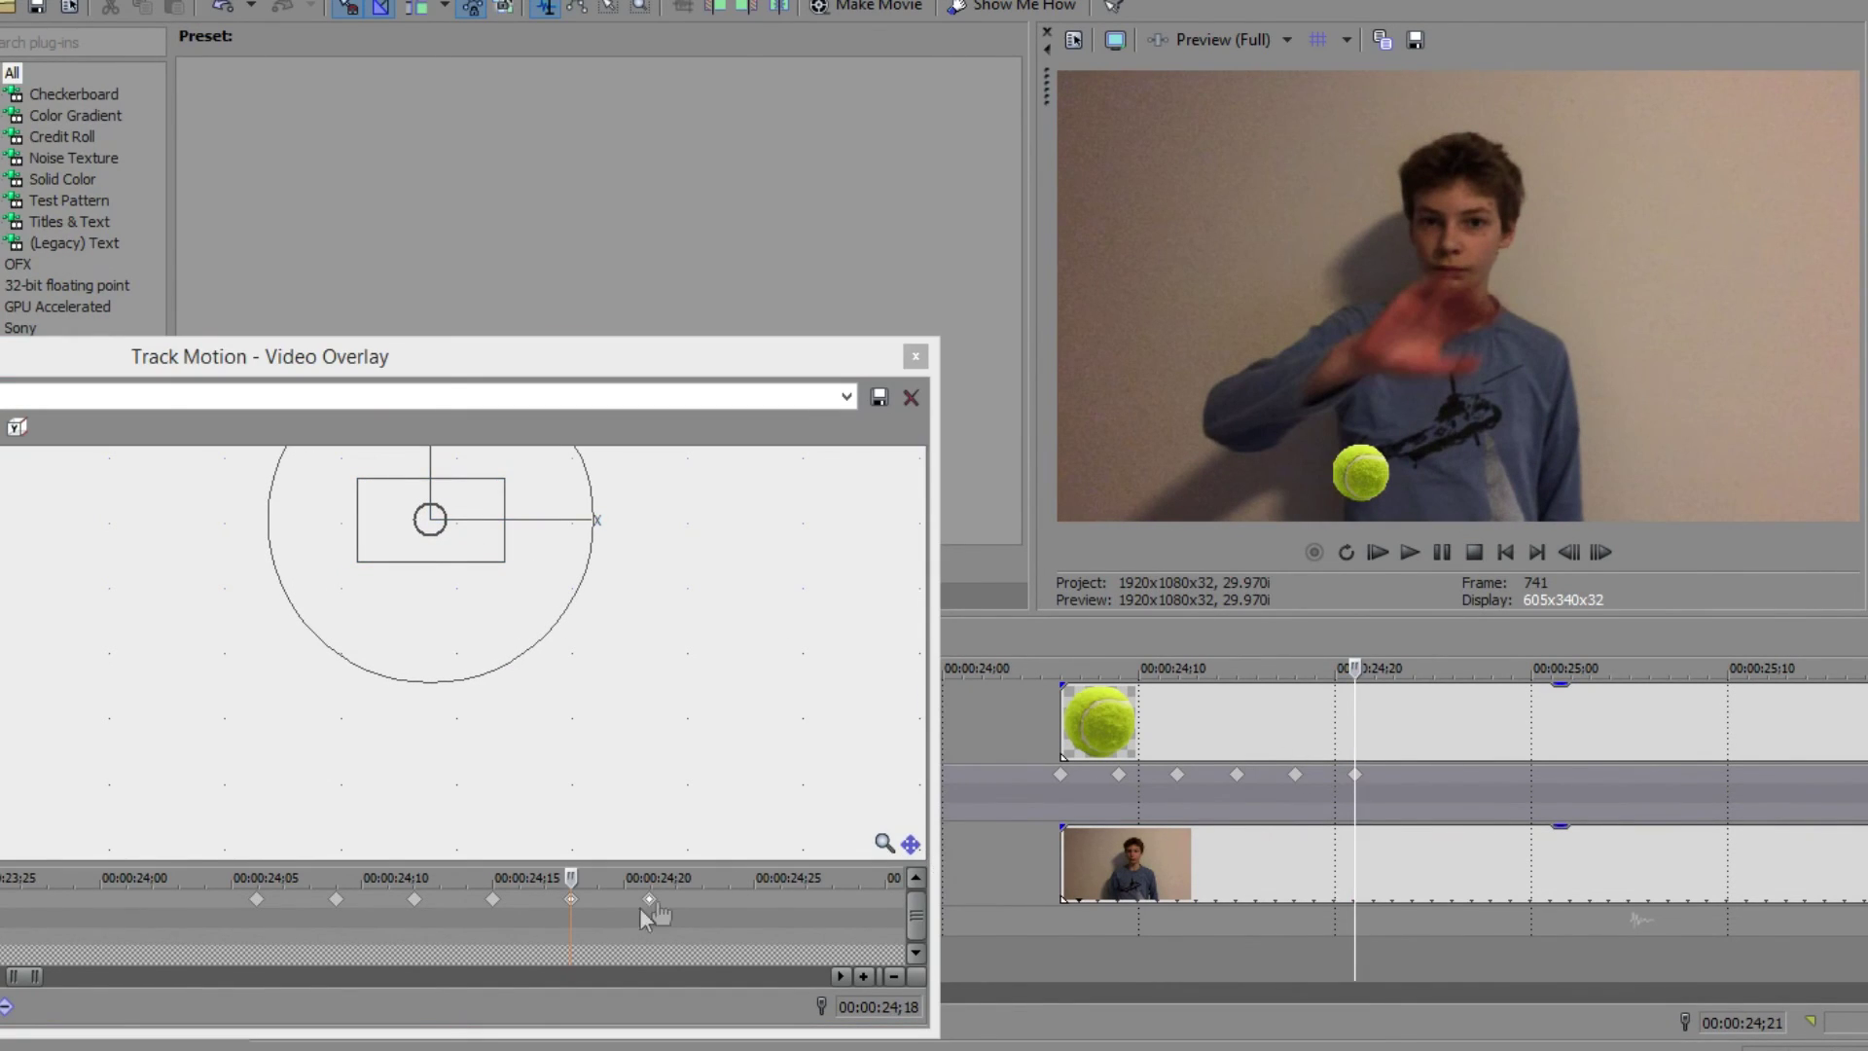
pyautogui.click(615, 757)
pyautogui.moveTo(487, 555); pyautogui.dragTo(569, 358)
pyautogui.doubleClick(1431, 775)
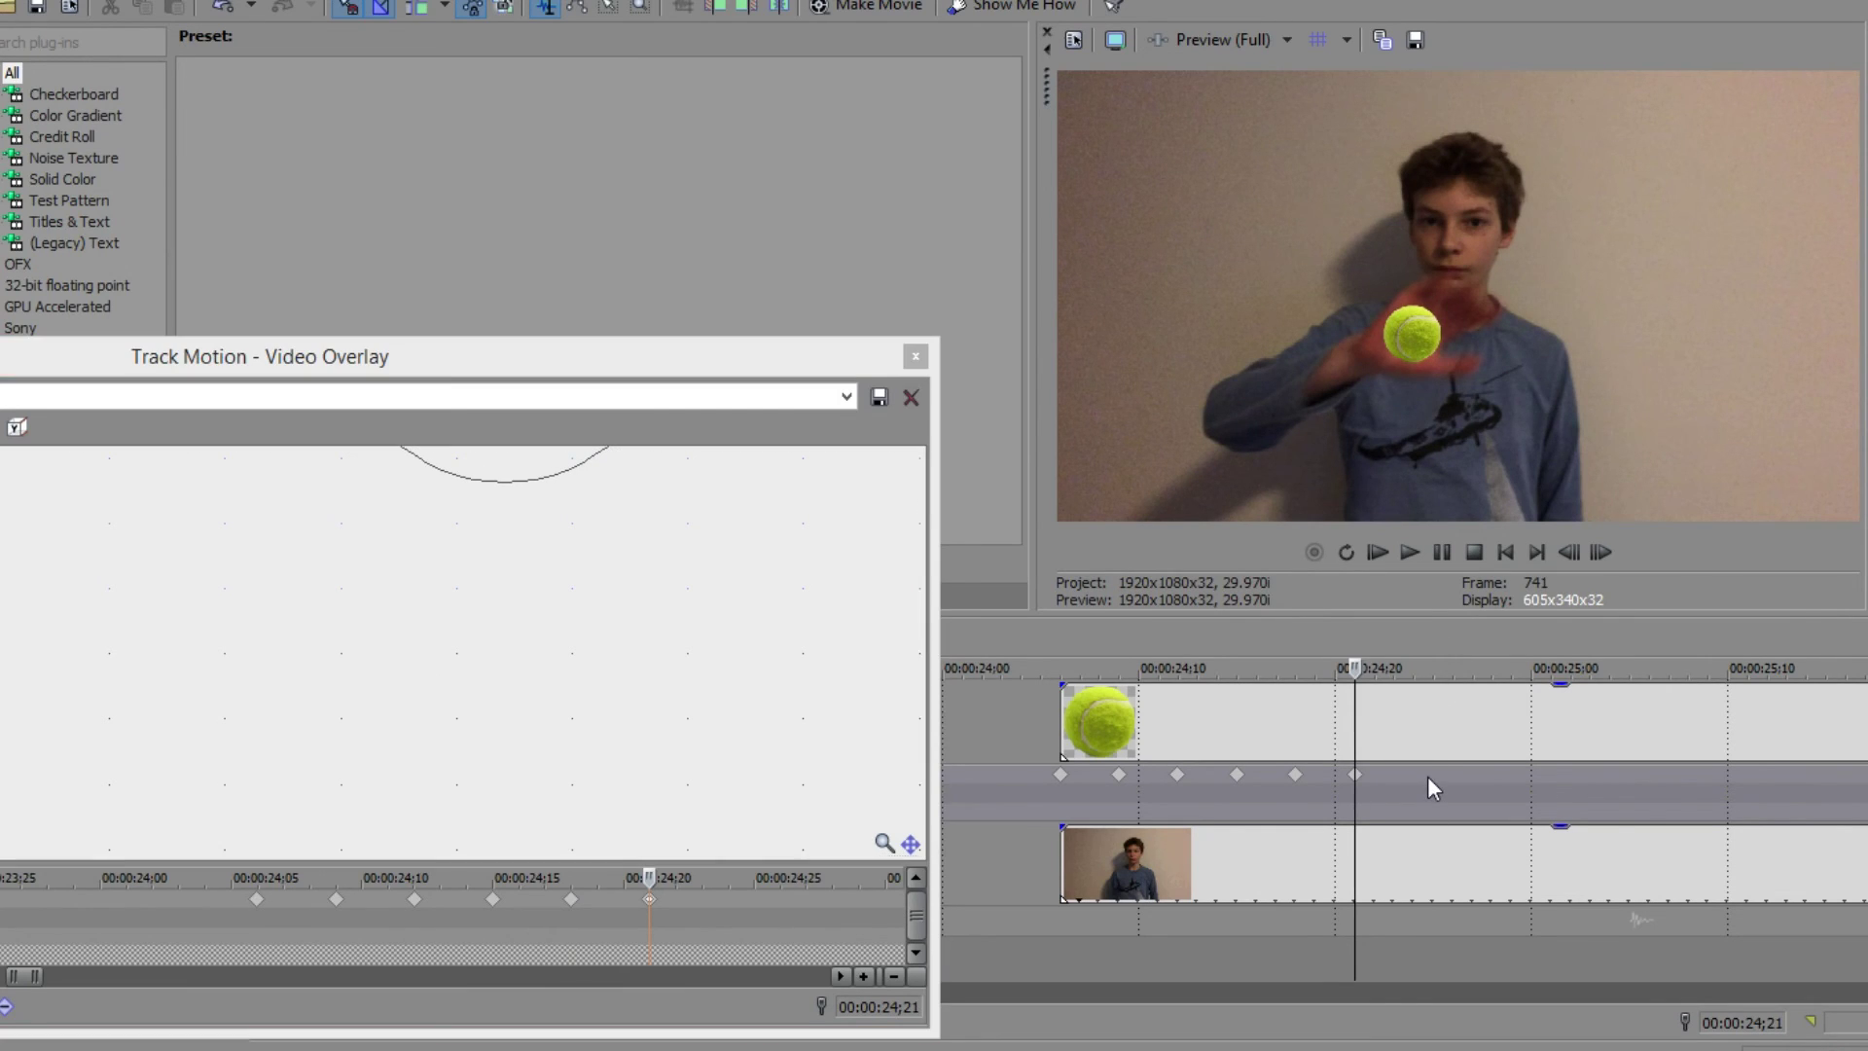
pyautogui.moveTo(1431, 775); pyautogui.dragTo(1413, 775)
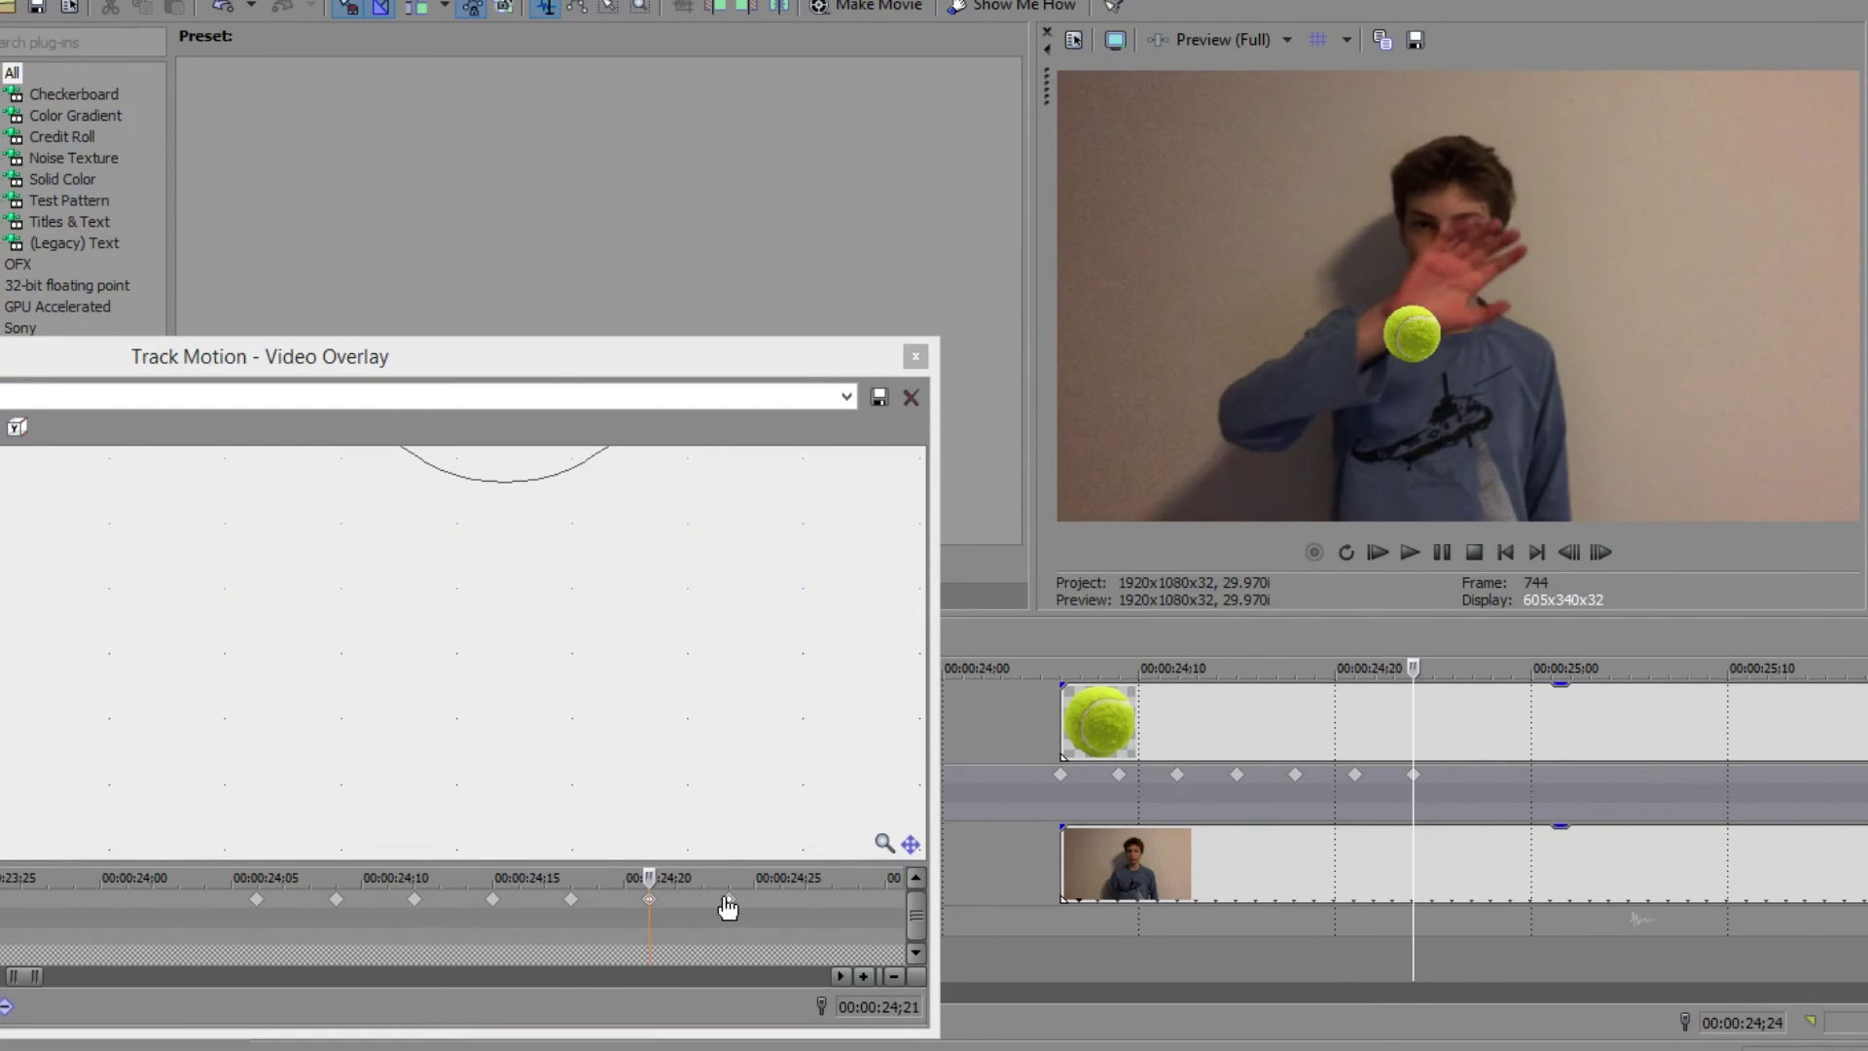
pyautogui.click(667, 588)
pyautogui.moveTo(666, 586); pyautogui.dragTo(604, 965)
pyautogui.moveTo(477, 720); pyautogui.dragTo(534, 654)
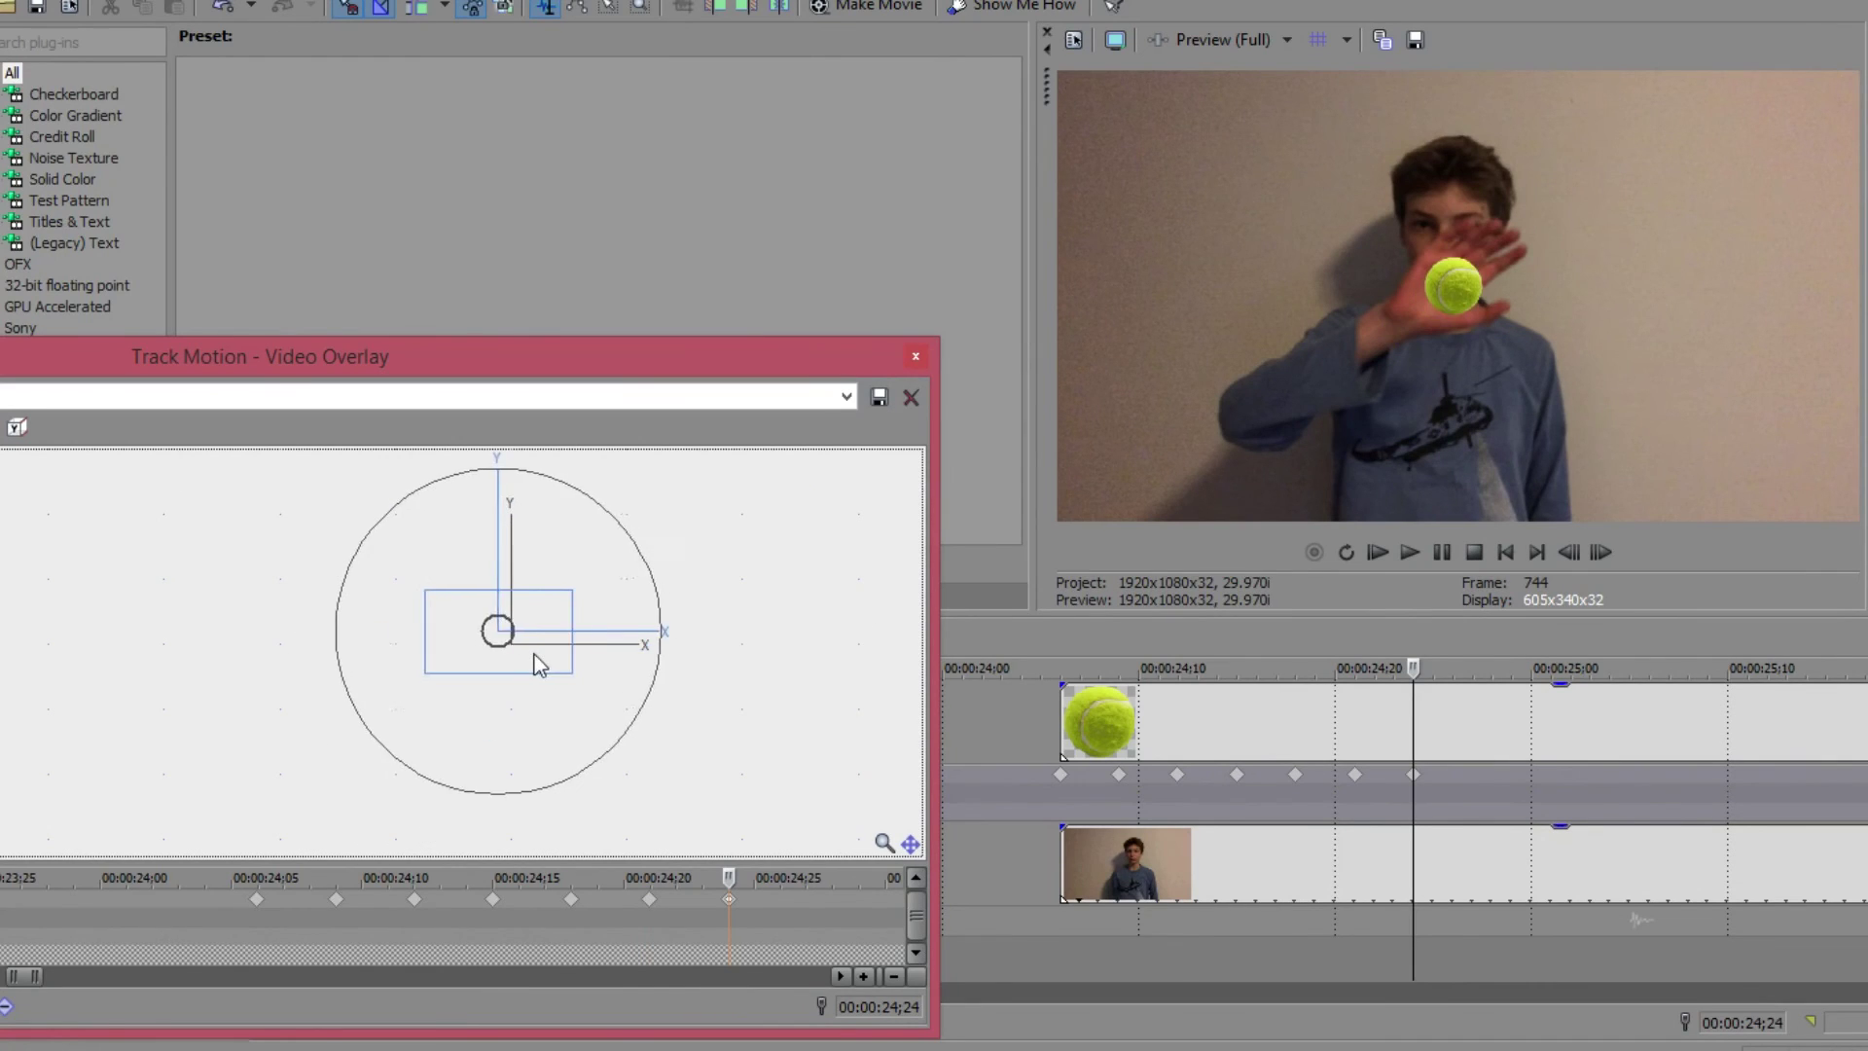
# - Add ball keyframes at 00:00:24;27 and 00:00:25;00 and keep the ball on the palm at each
pyautogui.doubleClick(1473, 776)
pyautogui.click(807, 899)
pyautogui.moveTo(544, 658)
pyautogui.mouseDown()
pyautogui.moveTo(555, 644)
pyautogui.moveTo(532, 637)
pyautogui.mouseUp()
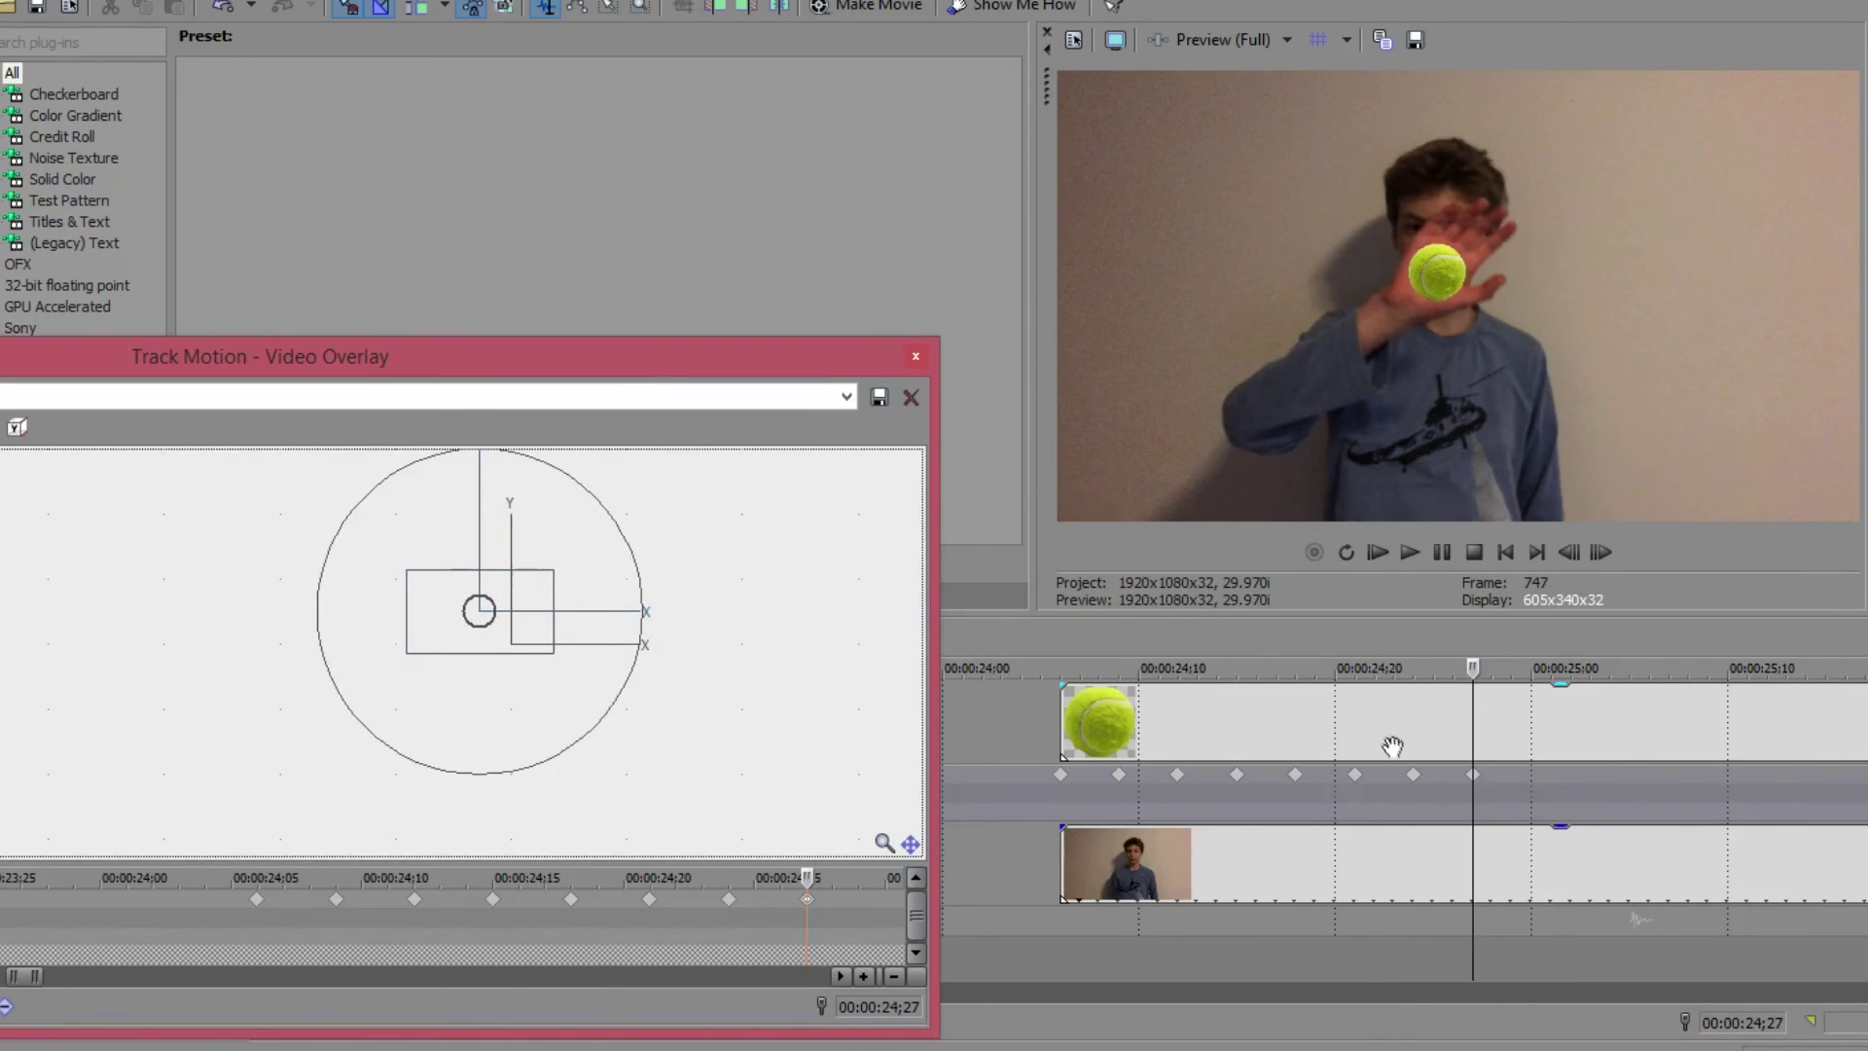
pyautogui.doubleClick(1531, 790)
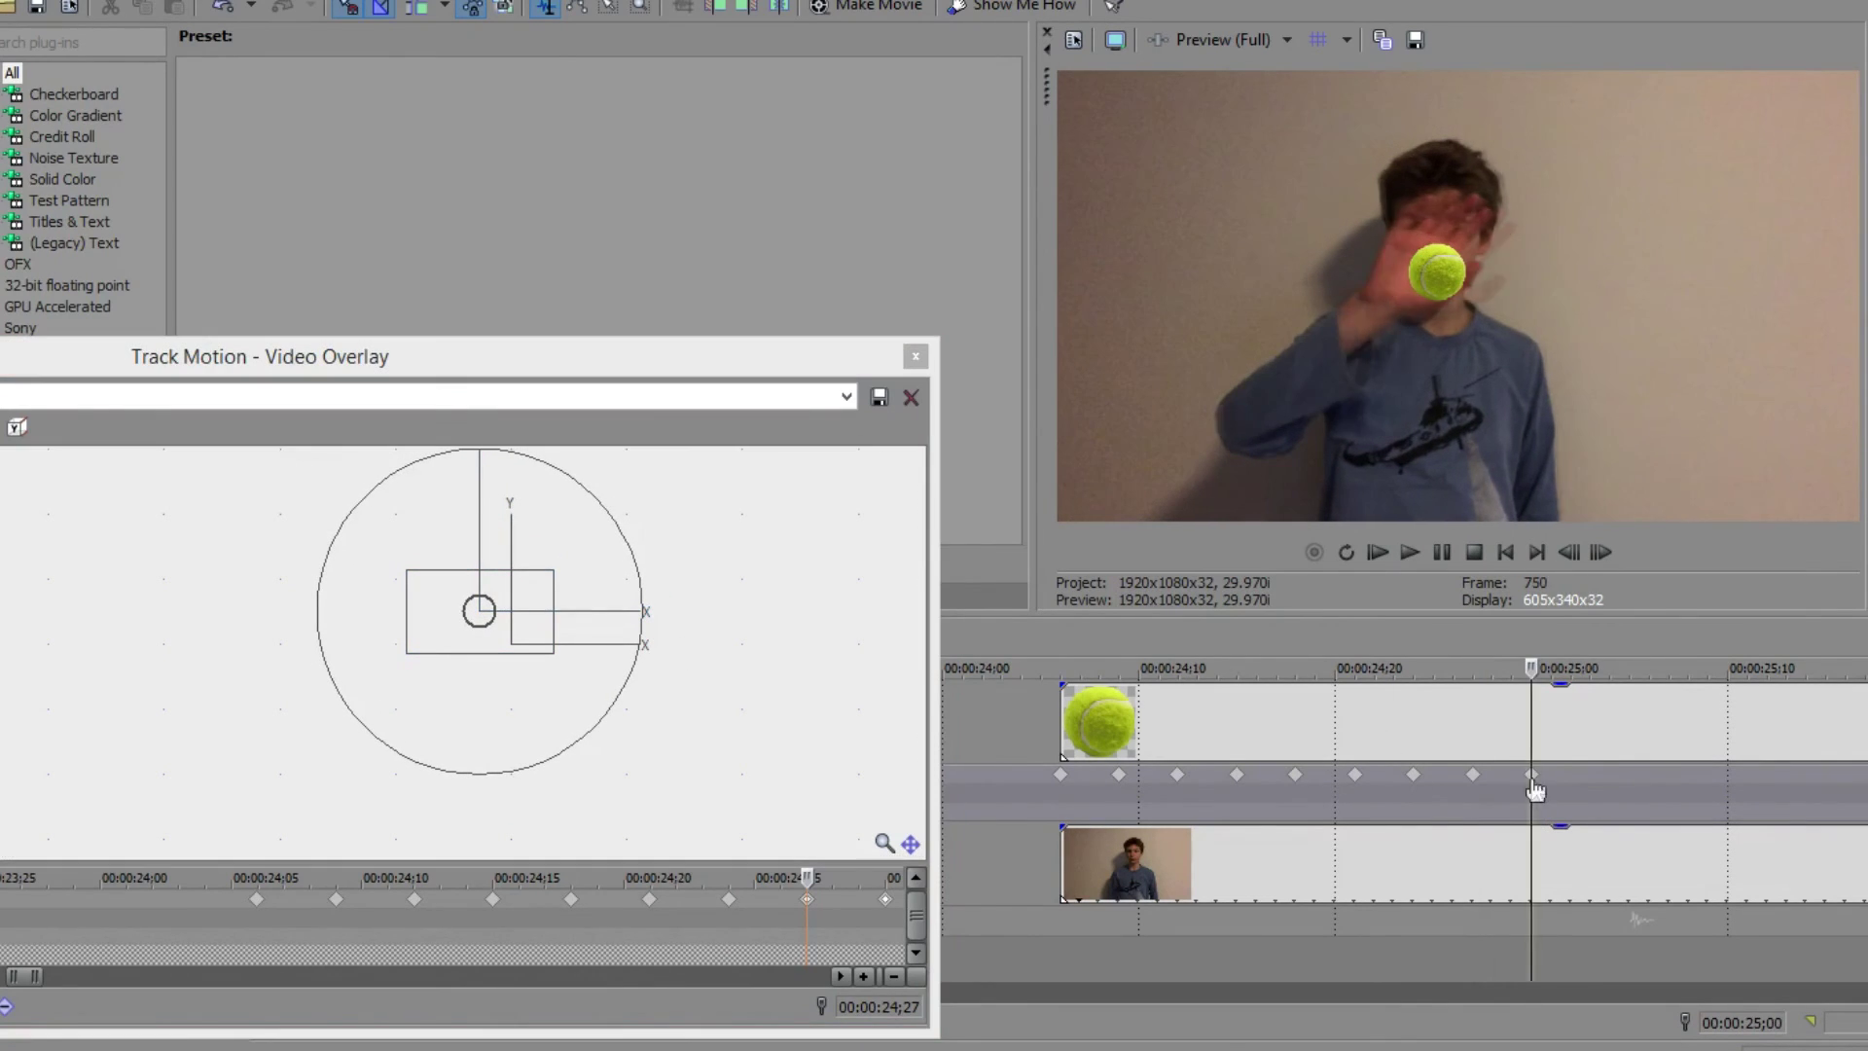
pyautogui.click(887, 904)
pyautogui.moveTo(484, 644); pyautogui.dragTo(459, 637)
# - Add and select a ball keyframe at 00:00:25;03, and check the recording status in Open Broadcaster Software
pyautogui.doubleClick(1586, 778)
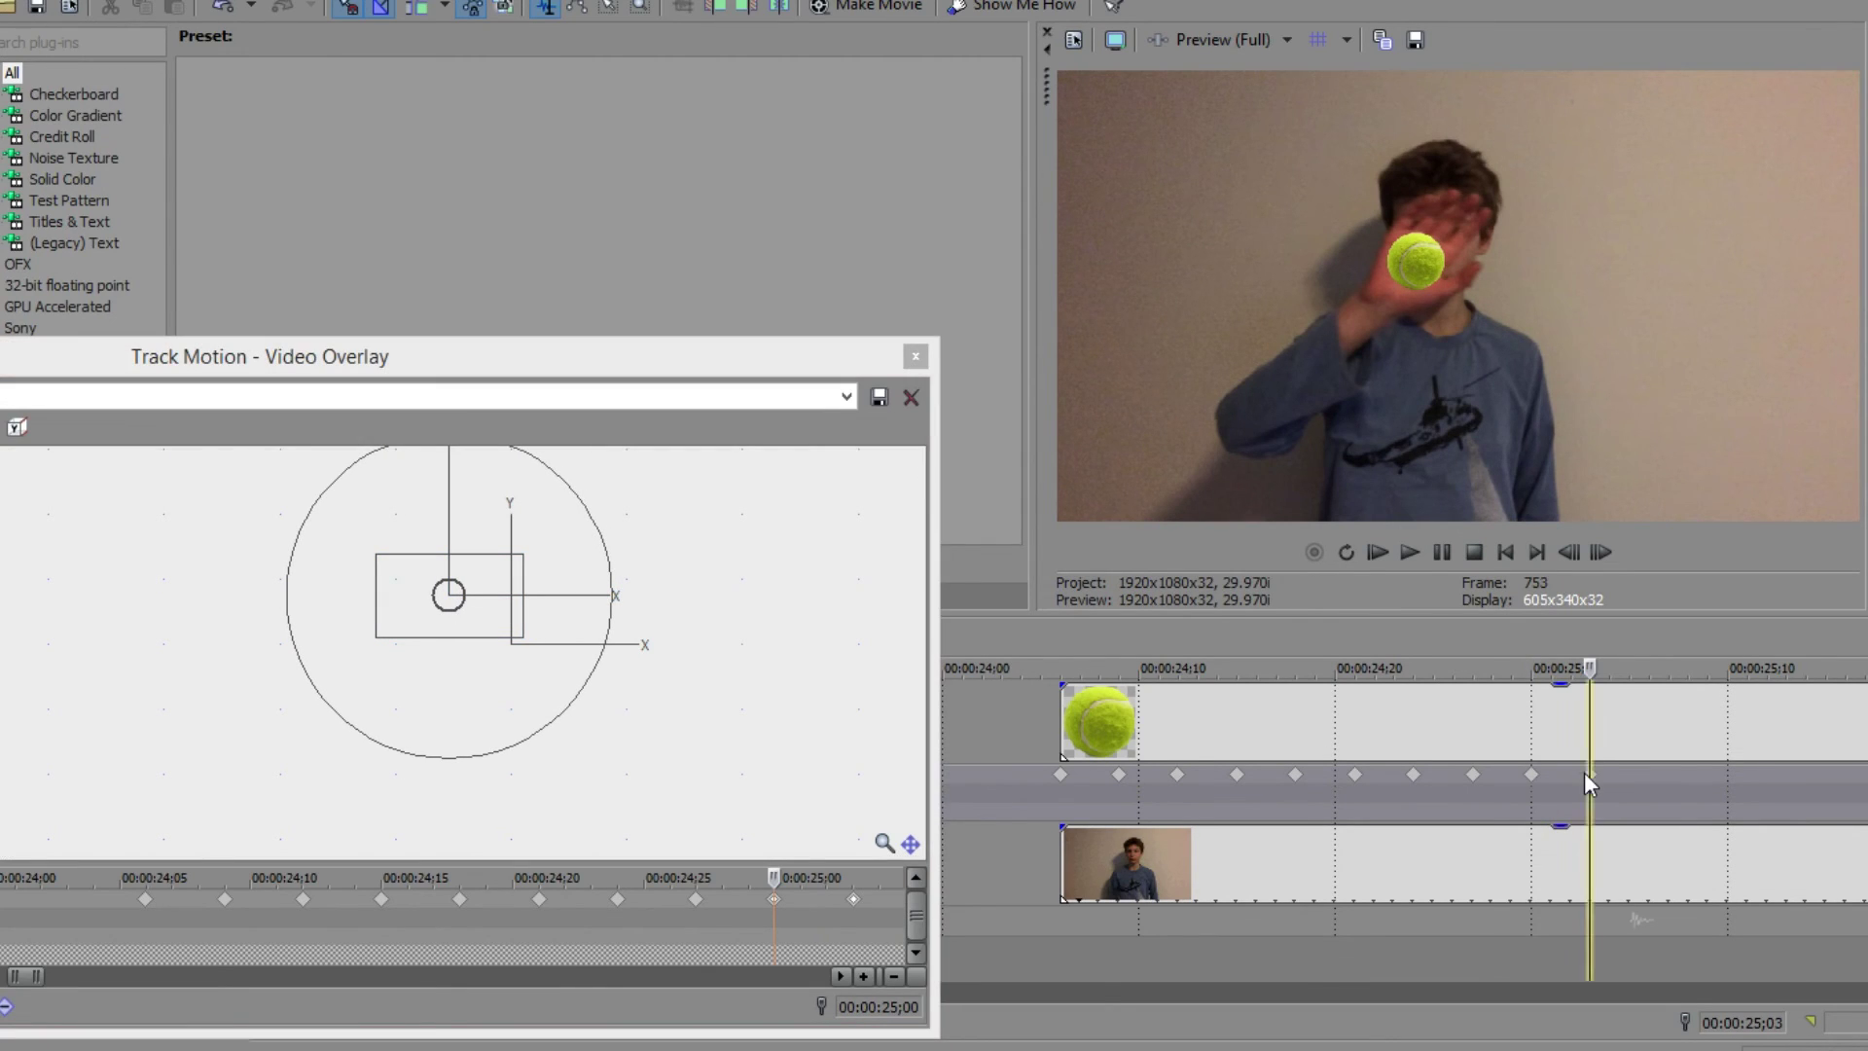
pyautogui.click(853, 902)
pyautogui.click(769, 1049)
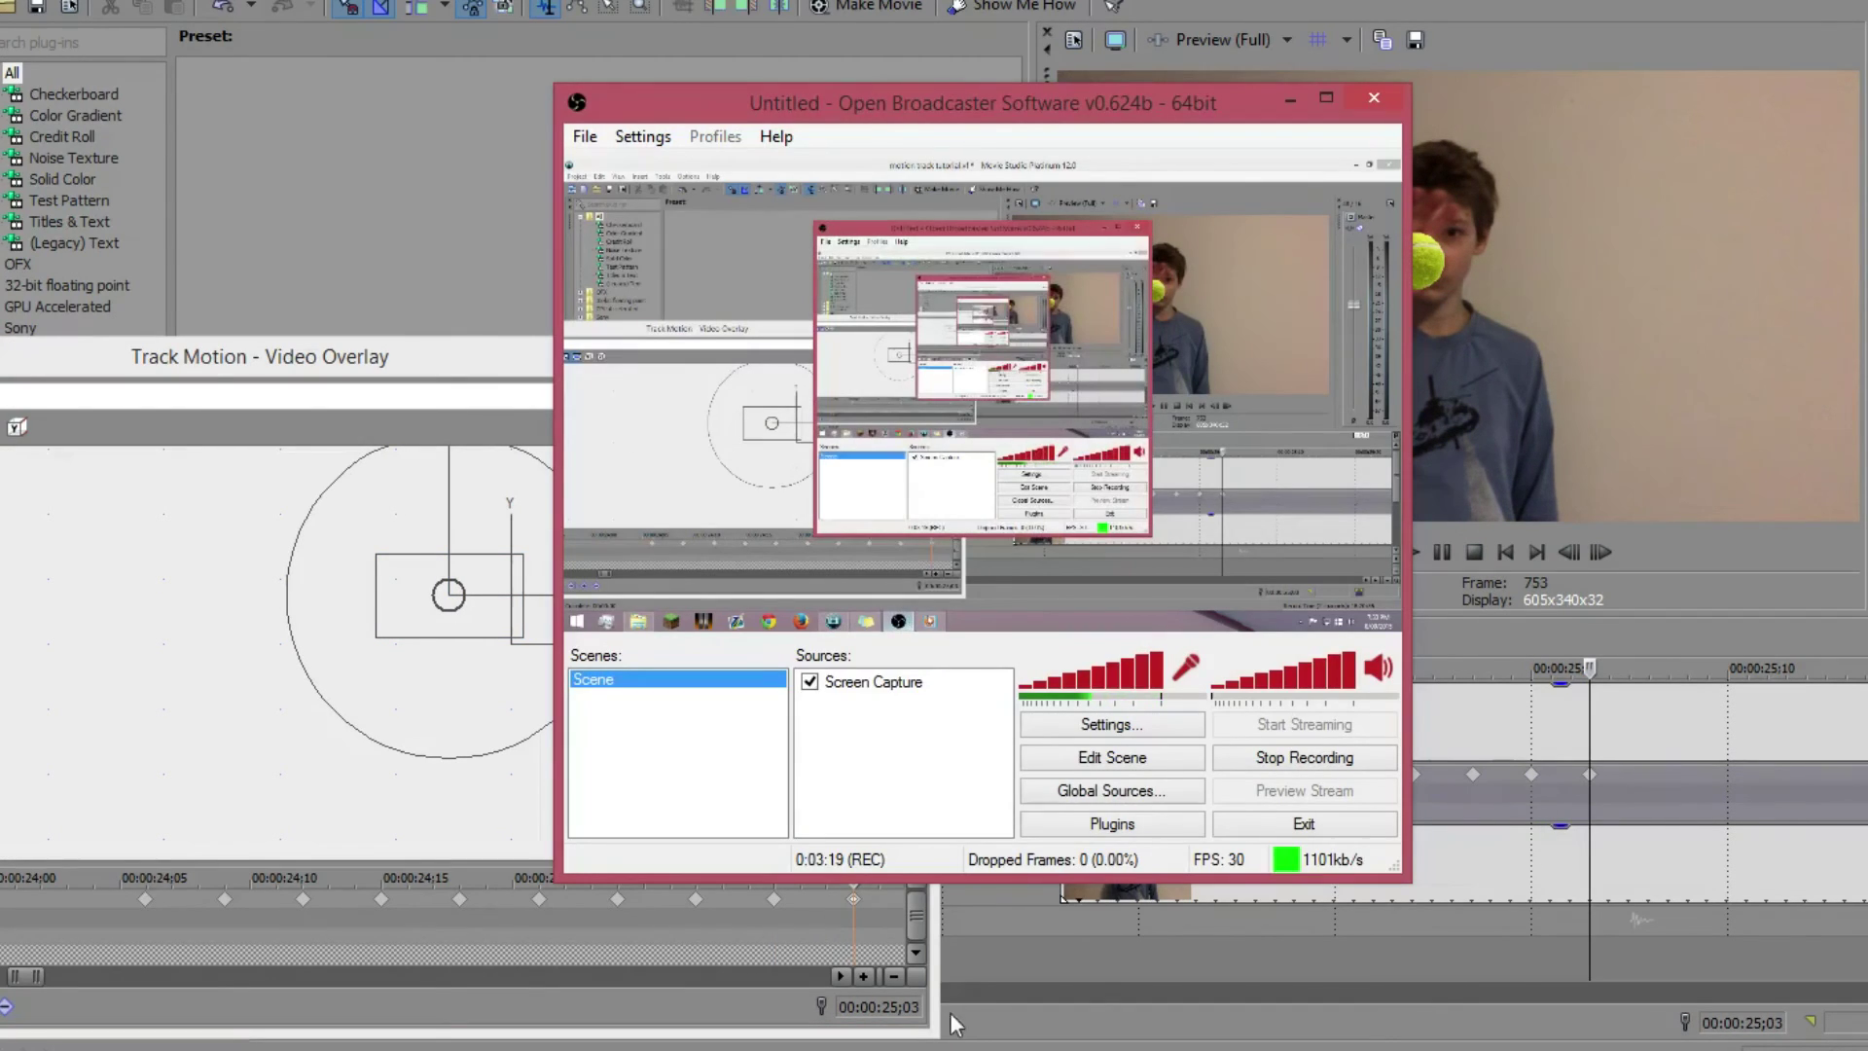
pyautogui.click(1289, 99)
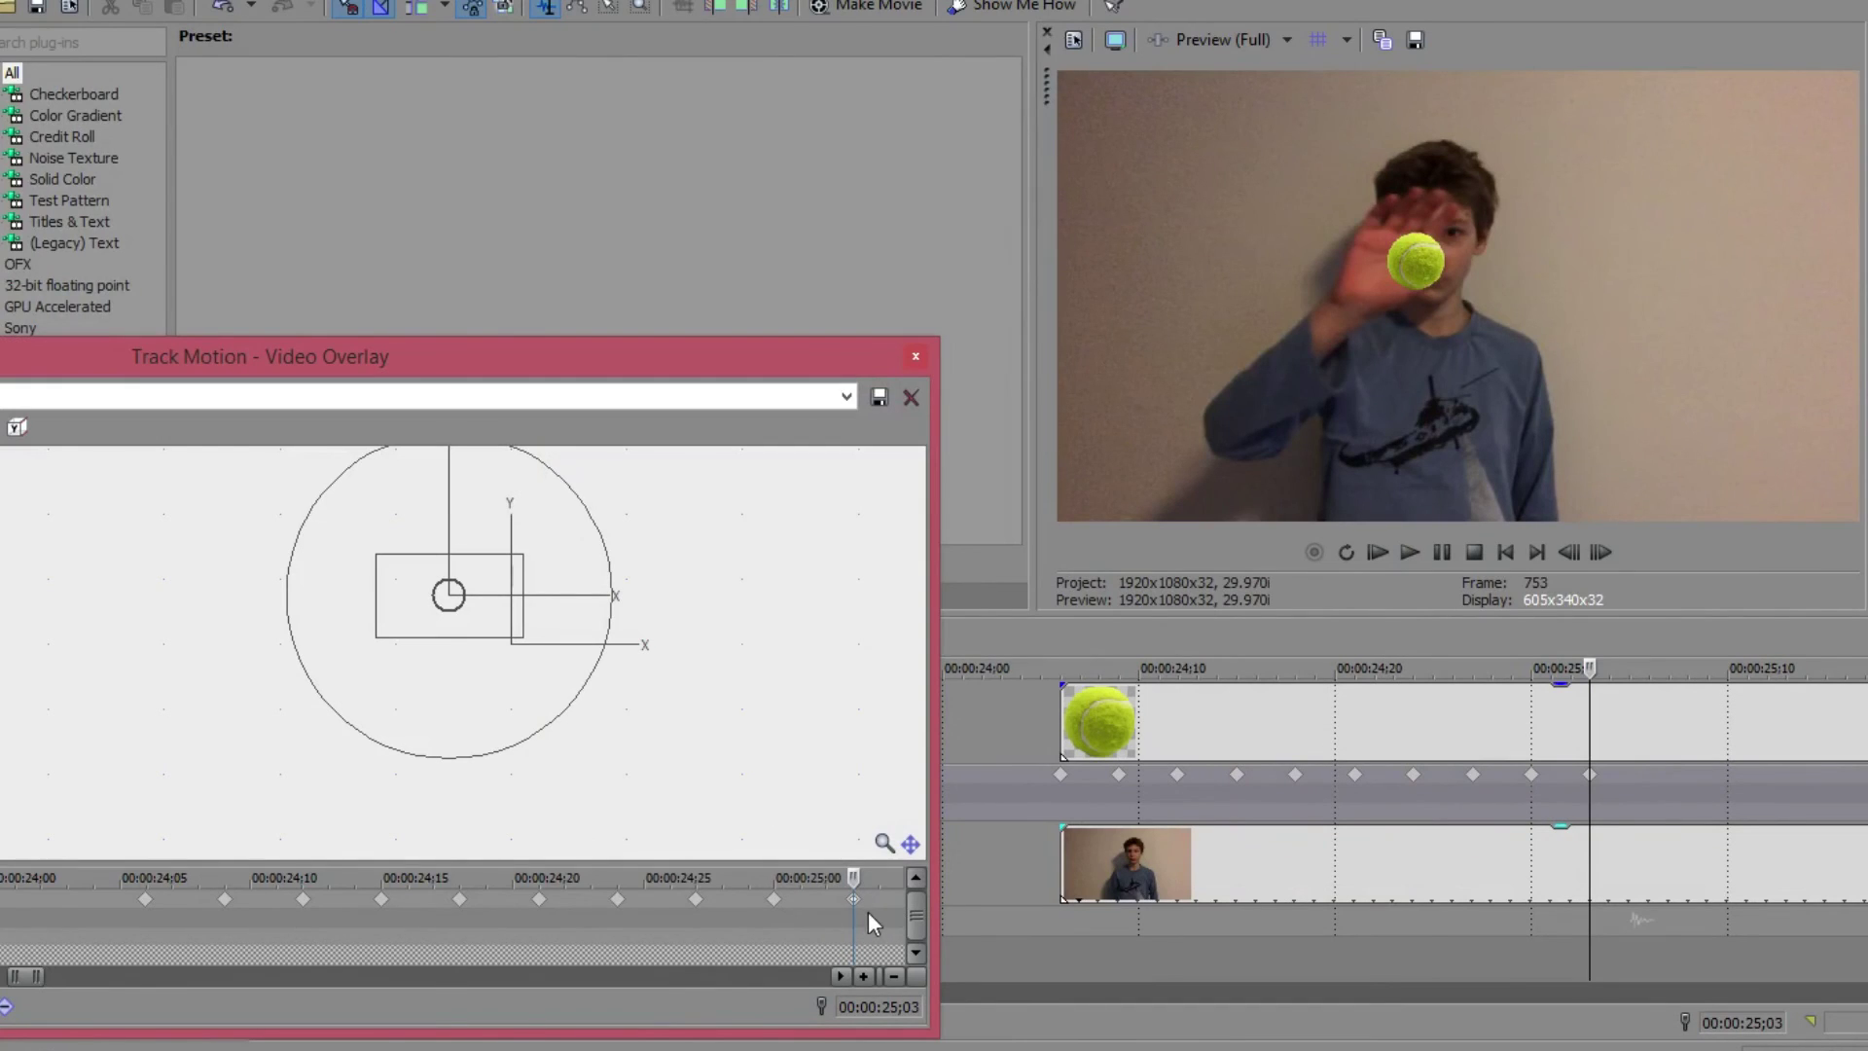
pyautogui.scroll(-2, 868, 915)
pyautogui.scroll(2, 418, 936)
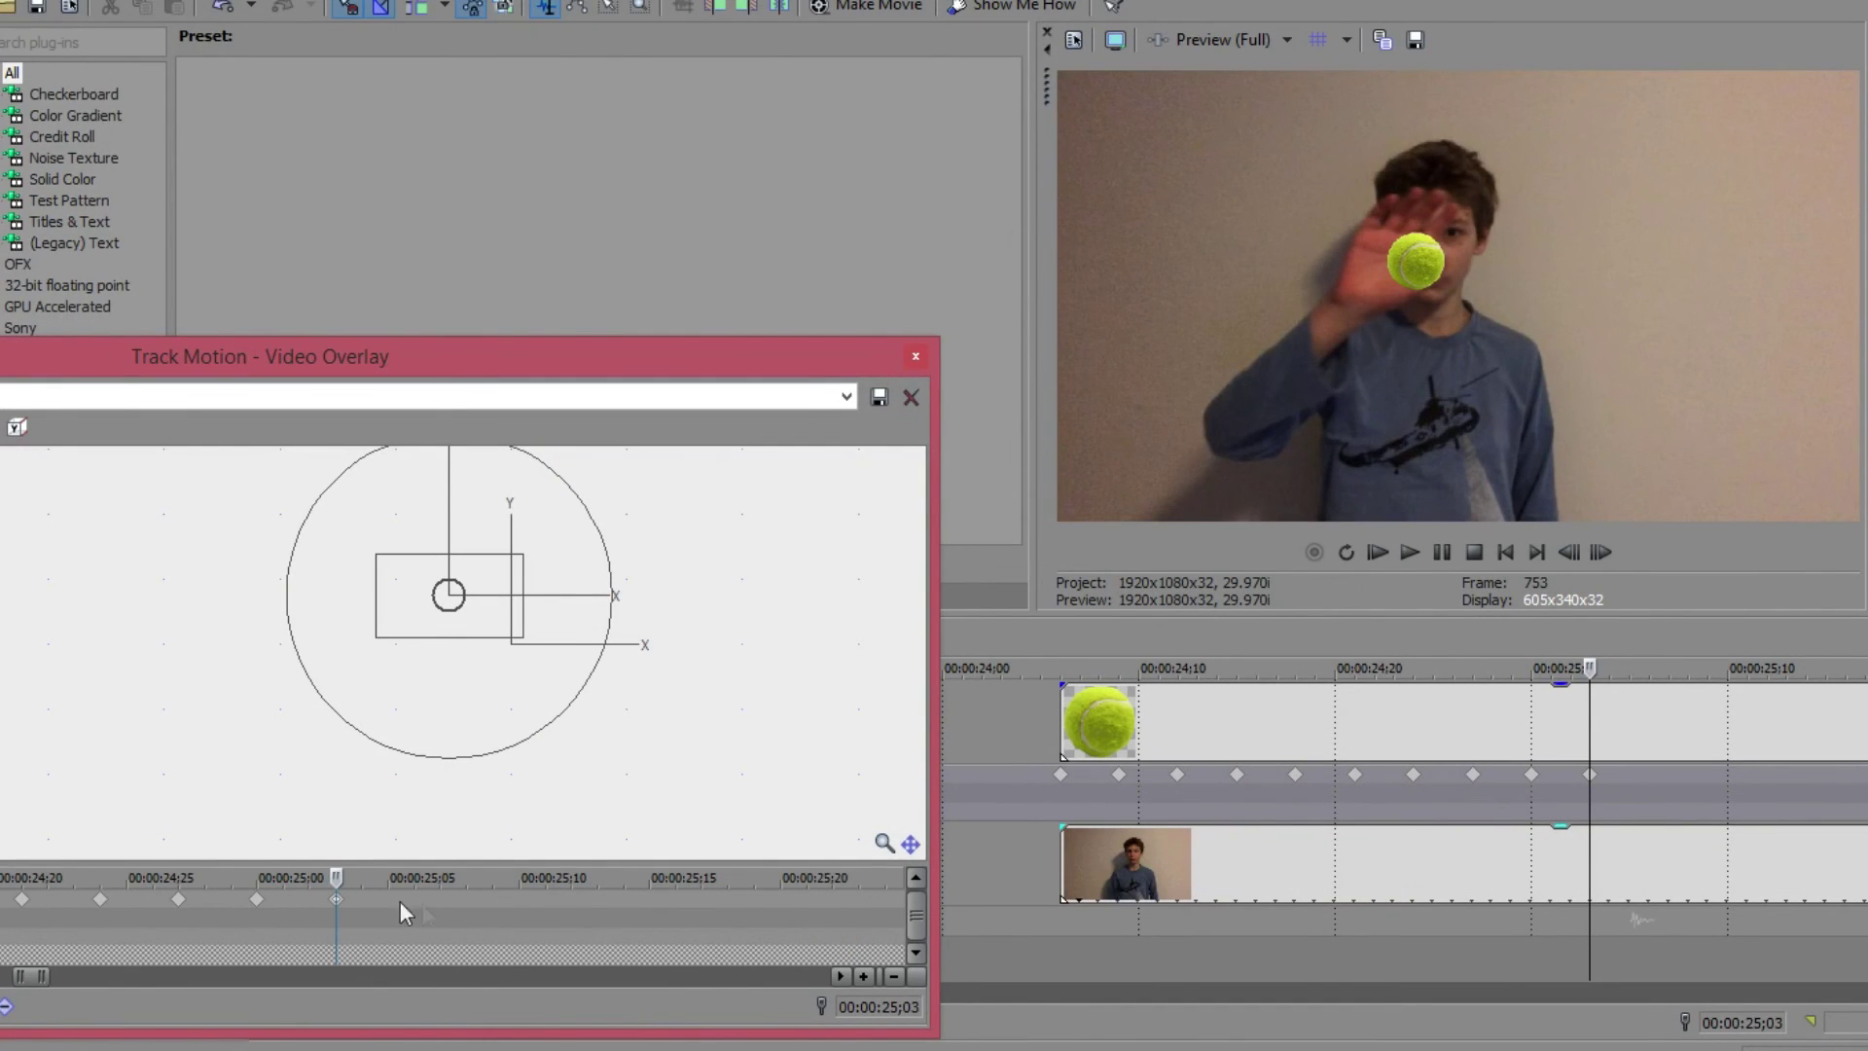
# - Add a ball keyframe at 00:00:25;06 and shift the ball left onto the palm at the 00:00:25;03 keyframe
pyautogui.click(1649, 776)
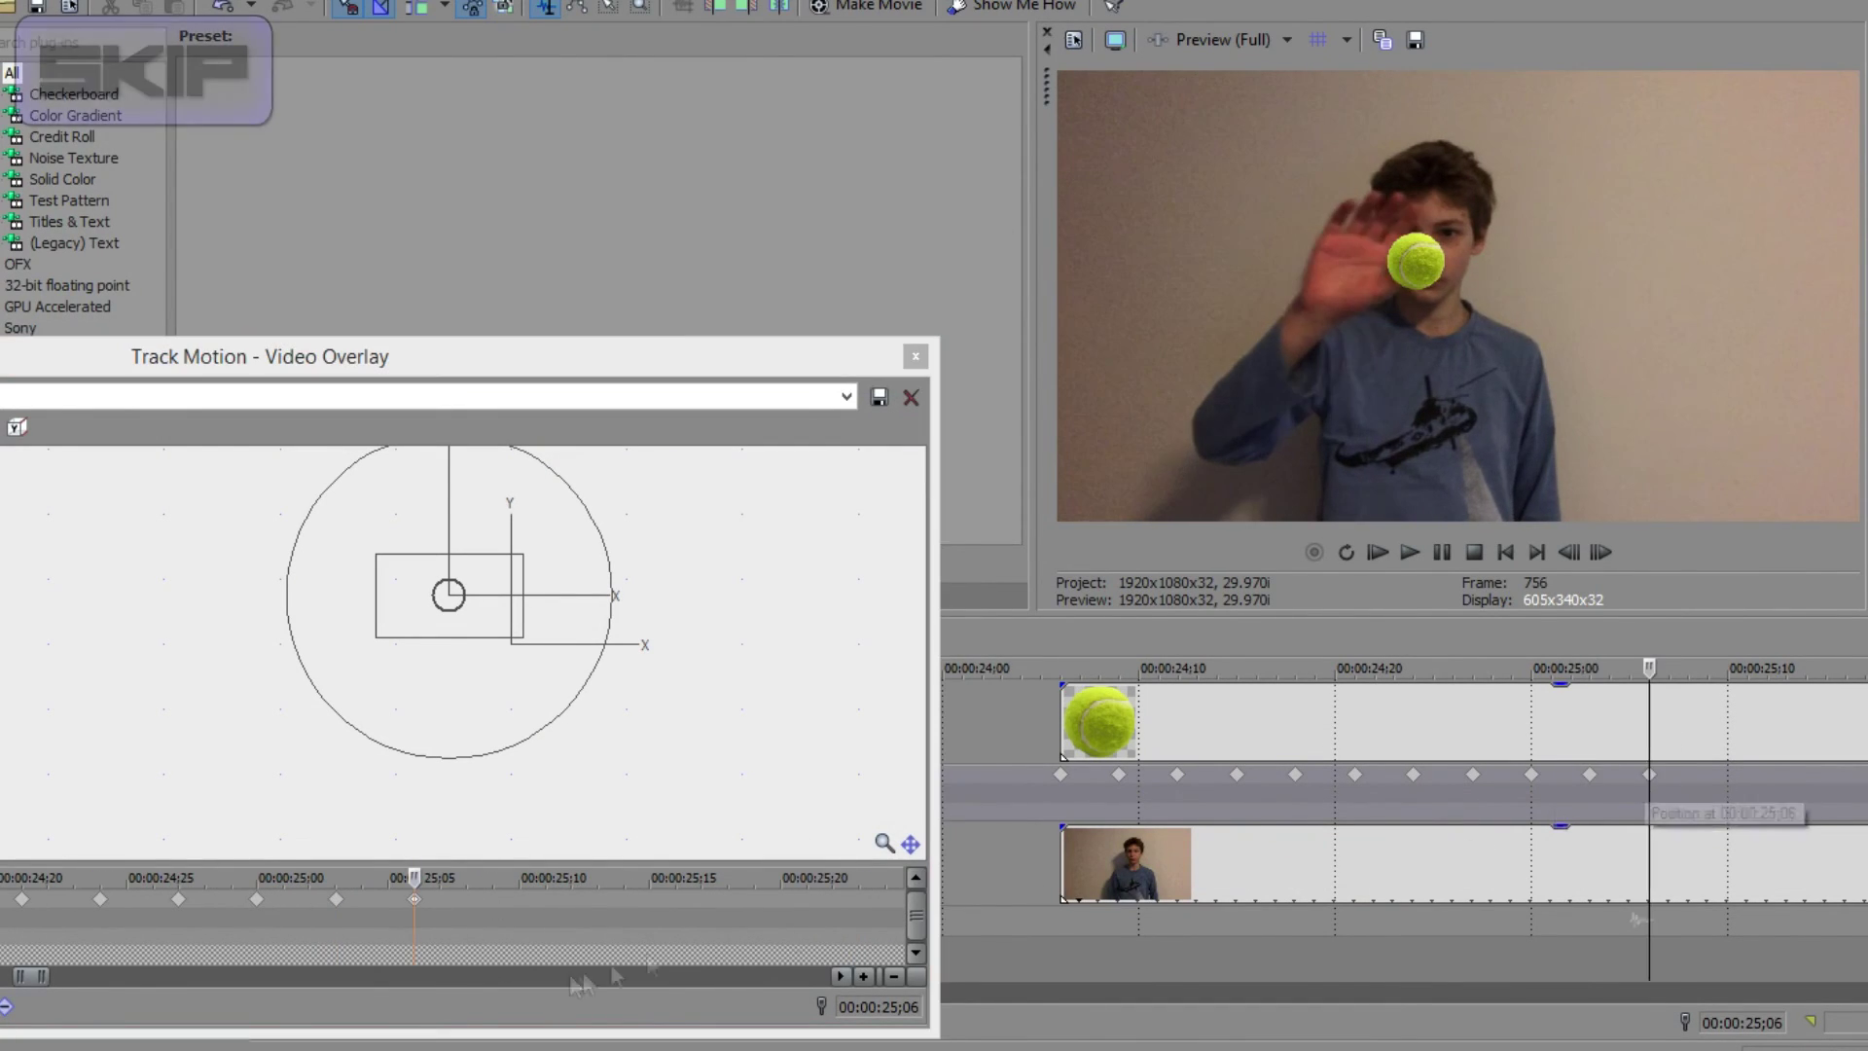
pyautogui.click(1590, 775)
pyautogui.click(1531, 775)
pyautogui.doubleClick(1590, 776)
pyautogui.moveTo(503, 617); pyautogui.dragTo(278, 625)
pyautogui.click(1649, 776)
pyautogui.click(415, 900)
# - Add ball keyframes at 00:00:25;09 and 00:00:25;12 for the waving hand
pyautogui.click(1706, 776)
pyautogui.doubleClick(1706, 775)
pyautogui.click(493, 901)
pyautogui.doubleClick(1767, 775)
pyautogui.click(571, 901)
# - Add a ball keyframe at 00:00:25;15 and adjust the ball in an enlarged Track Motion workspace
pyautogui.click(1818, 776)
pyautogui.press('Right')
pyautogui.press('Right')
pyautogui.press('Right')
pyautogui.doubleClick(649, 901)
pyautogui.scroll(3, 840, 814)
pyautogui.scroll(-3, 840, 814)
pyautogui.scroll(4, 727, 798)
pyautogui.moveTo(727, 797); pyautogui.dragTo(515, 653)
# - Continue the ball's three-frame keyframe sequence through 00:00:25;21
pyautogui.click(574, 1045)
pyautogui.press('Right')
pyautogui.press('Right')
pyautogui.press('Right')
pyautogui.doubleClick(1866, 775)
pyautogui.click(806, 899)
# - Add ball keyframes at 00:00:25;24 and 00:00:25;27 and select them in Track Motion
pyautogui.doubleClick(1866, 775)
pyautogui.scroll(-1, 1863, 775)
pyautogui.click(884, 899)
pyautogui.scroll(-2, 856, 915)
pyautogui.doubleClick(1157, 775)
pyautogui.click(377, 899)
# - Add ball keyframes at 00:00:26;00 and 00:00:26;03, keeping the three-frame spacing
pyautogui.doubleClick(1197, 777)
pyautogui.click(415, 899)
pyautogui.click(1159, 775)
pyautogui.doubleClick(1236, 776)
pyautogui.click(454, 899)
pyautogui.scroll(-5, 454, 904)
# - Add ball keyframes at 00:00:26;06 and 00:00:26;09 and reposition the ball to follow the hand
pyautogui.scroll(4, 454, 905)
pyautogui.click(1289, 775)
pyautogui.doubleClick(1276, 775)
pyautogui.moveTo(509, 691); pyautogui.dragTo(856, 664)
pyautogui.doubleClick(1315, 776)
pyautogui.click(394, 899)
# - Add a ball keyframe at 00:00:26;12 and place the ball on the raised palm
pyautogui.scroll(-5, 394, 902)
pyautogui.scroll(5, 38, 910)
pyautogui.doubleClick(1355, 775)
pyautogui.click(376, 899)
pyautogui.moveTo(914, 734); pyautogui.dragTo(594, 700)
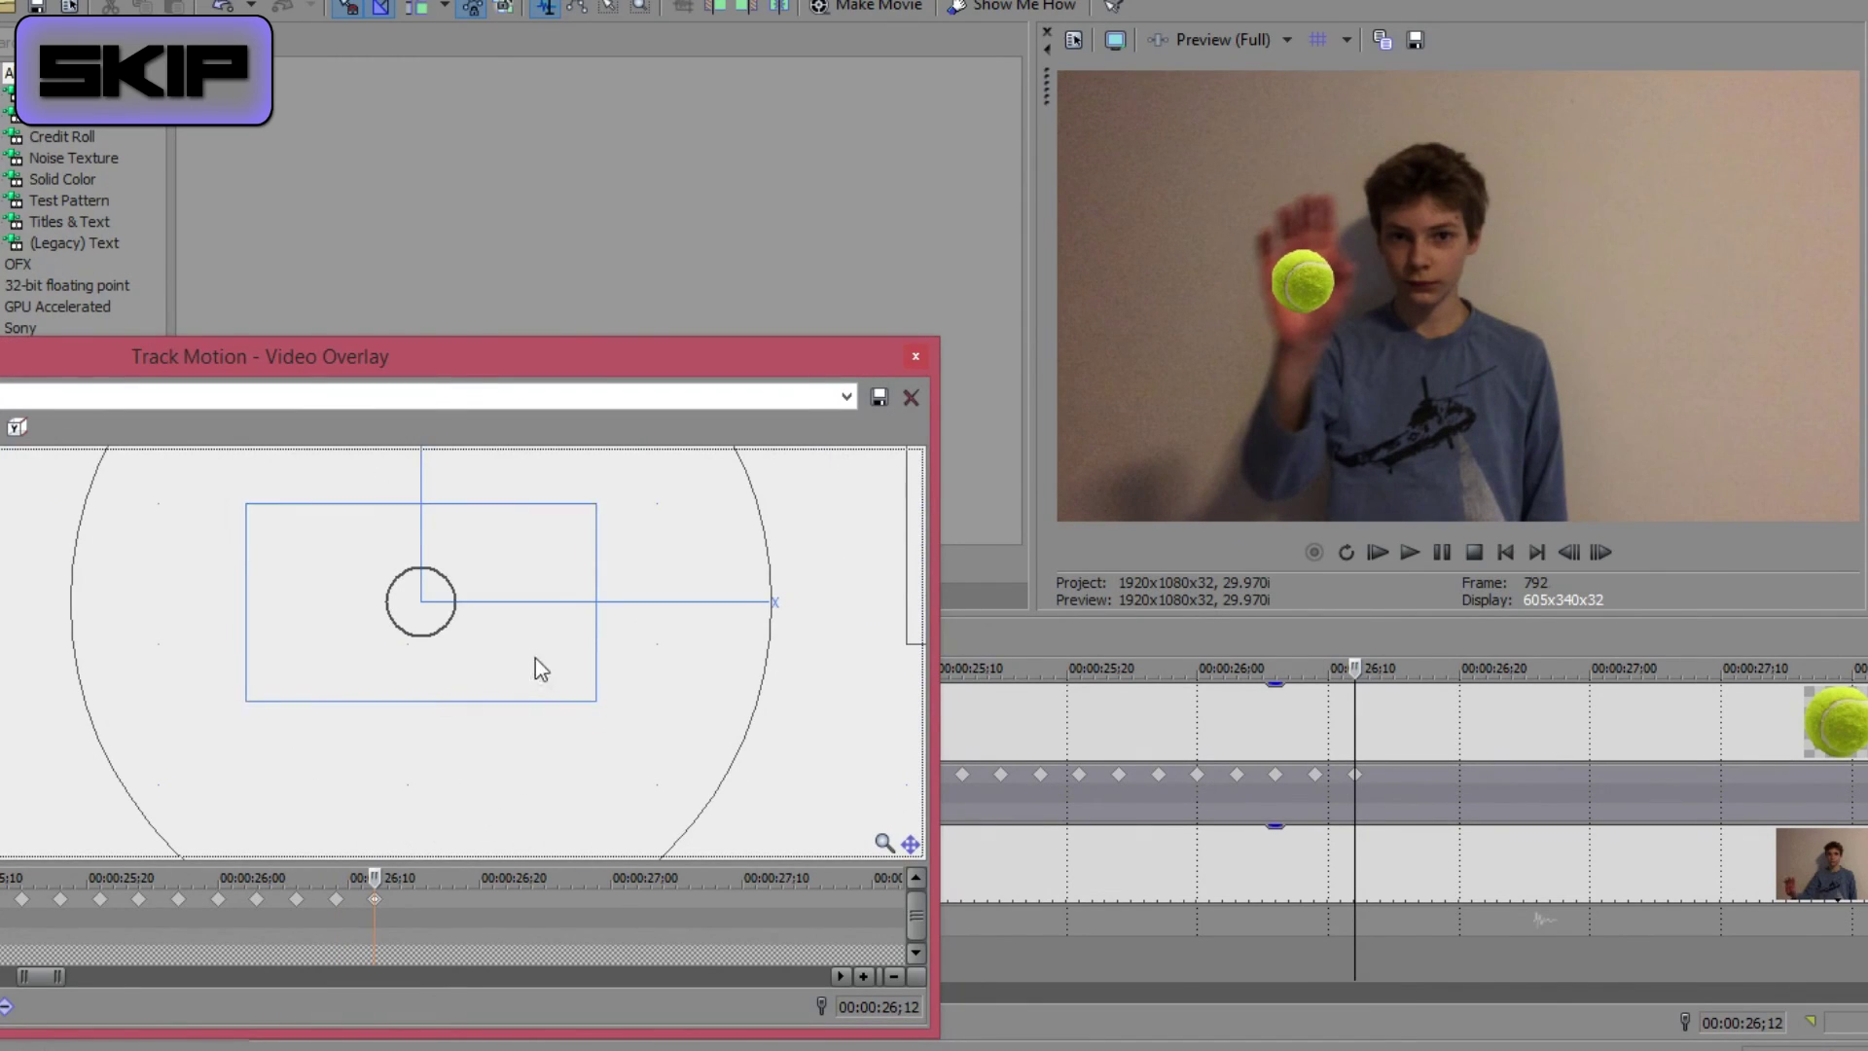
# - Add a tennis ball keyframe at 00:00:26;15 in Track Motion
pyautogui.click(1313, 775)
pyautogui.rightClick(338, 900)
pyautogui.click(428, 650)
pyautogui.rightClick(417, 904)
pyautogui.click(470, 676)
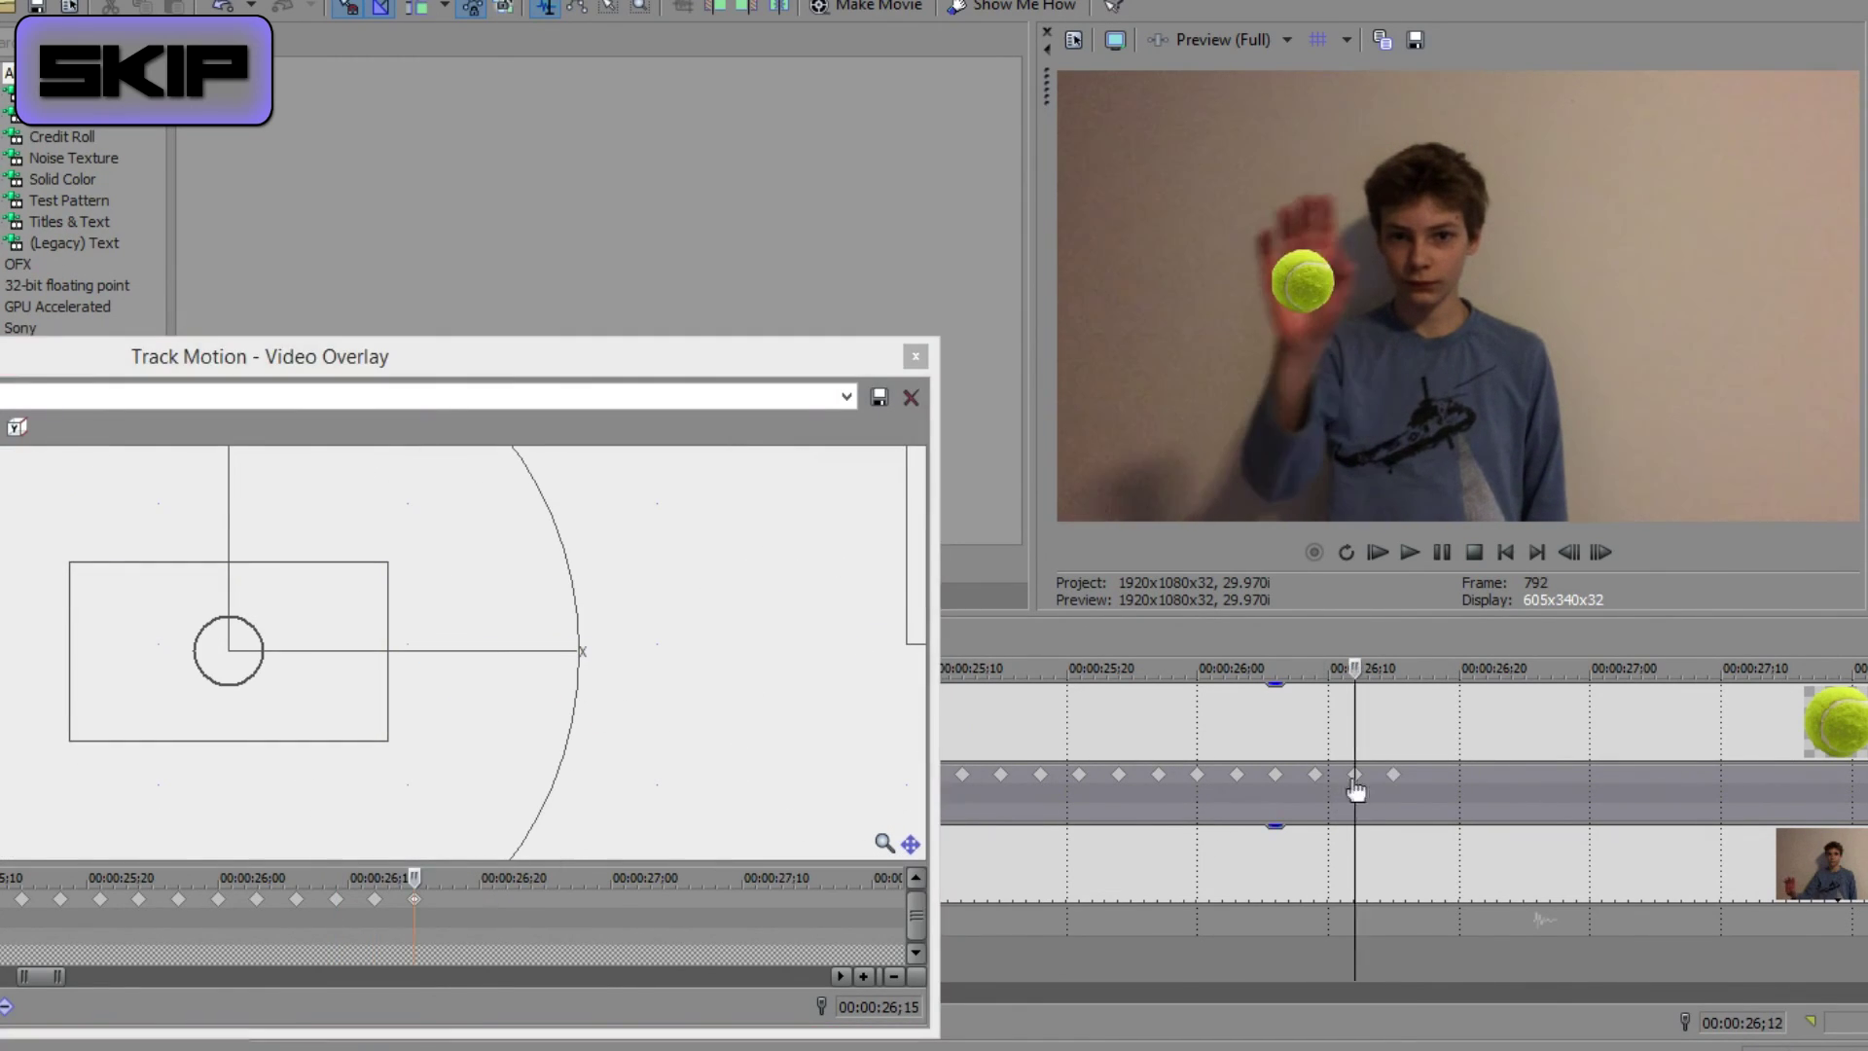
# - Add a ball keyframe at 00:00:26;18 and move the ball to the hand's position
pyautogui.doubleClick(1446, 776)
pyautogui.moveTo(1447, 775); pyautogui.dragTo(1432, 775)
pyautogui.click(453, 899)
pyautogui.moveTo(914, 769); pyautogui.dragTo(595, 851)
pyautogui.moveTo(428, 665); pyautogui.dragTo(696, 576)
pyautogui.moveTo(920, 725); pyautogui.dragTo(844, 796)
# - Continue the three-frame keyframes from 00:00:26;21 to 00:00:27;00, moving the ball along with the hand
pyautogui.doubleClick(1474, 775)
pyautogui.click(492, 900)
pyautogui.moveTo(602, 738); pyautogui.dragTo(705, 977)
pyautogui.doubleClick(1554, 777)
pyautogui.moveTo(910, 844); pyautogui.dragTo(769, 553)
pyautogui.doubleClick(611, 901)
pyautogui.click(1588, 844)
pyautogui.moveTo(402, 678); pyautogui.dragTo(391, 856)
# - Add a ball keyframe at 00:00:27;03 and move the ball down with the lowering hand
pyautogui.click(1639, 797)
pyautogui.doubleClick(650, 905)
pyautogui.moveTo(911, 844); pyautogui.dragTo(952, 577)
pyautogui.moveTo(469, 606); pyautogui.dragTo(372, 823)
# - Add a ball keyframe at 00:00:27;06 and place the ball on the lowered hand at chest height
pyautogui.click(1678, 776)
pyautogui.press('Left')
pyautogui.doubleClick(687, 909)
pyautogui.click(688, 904)
pyautogui.moveTo(910, 844); pyautogui.dragTo(957, 629)
pyautogui.moveTo(470, 617); pyautogui.dragTo(217, 758)
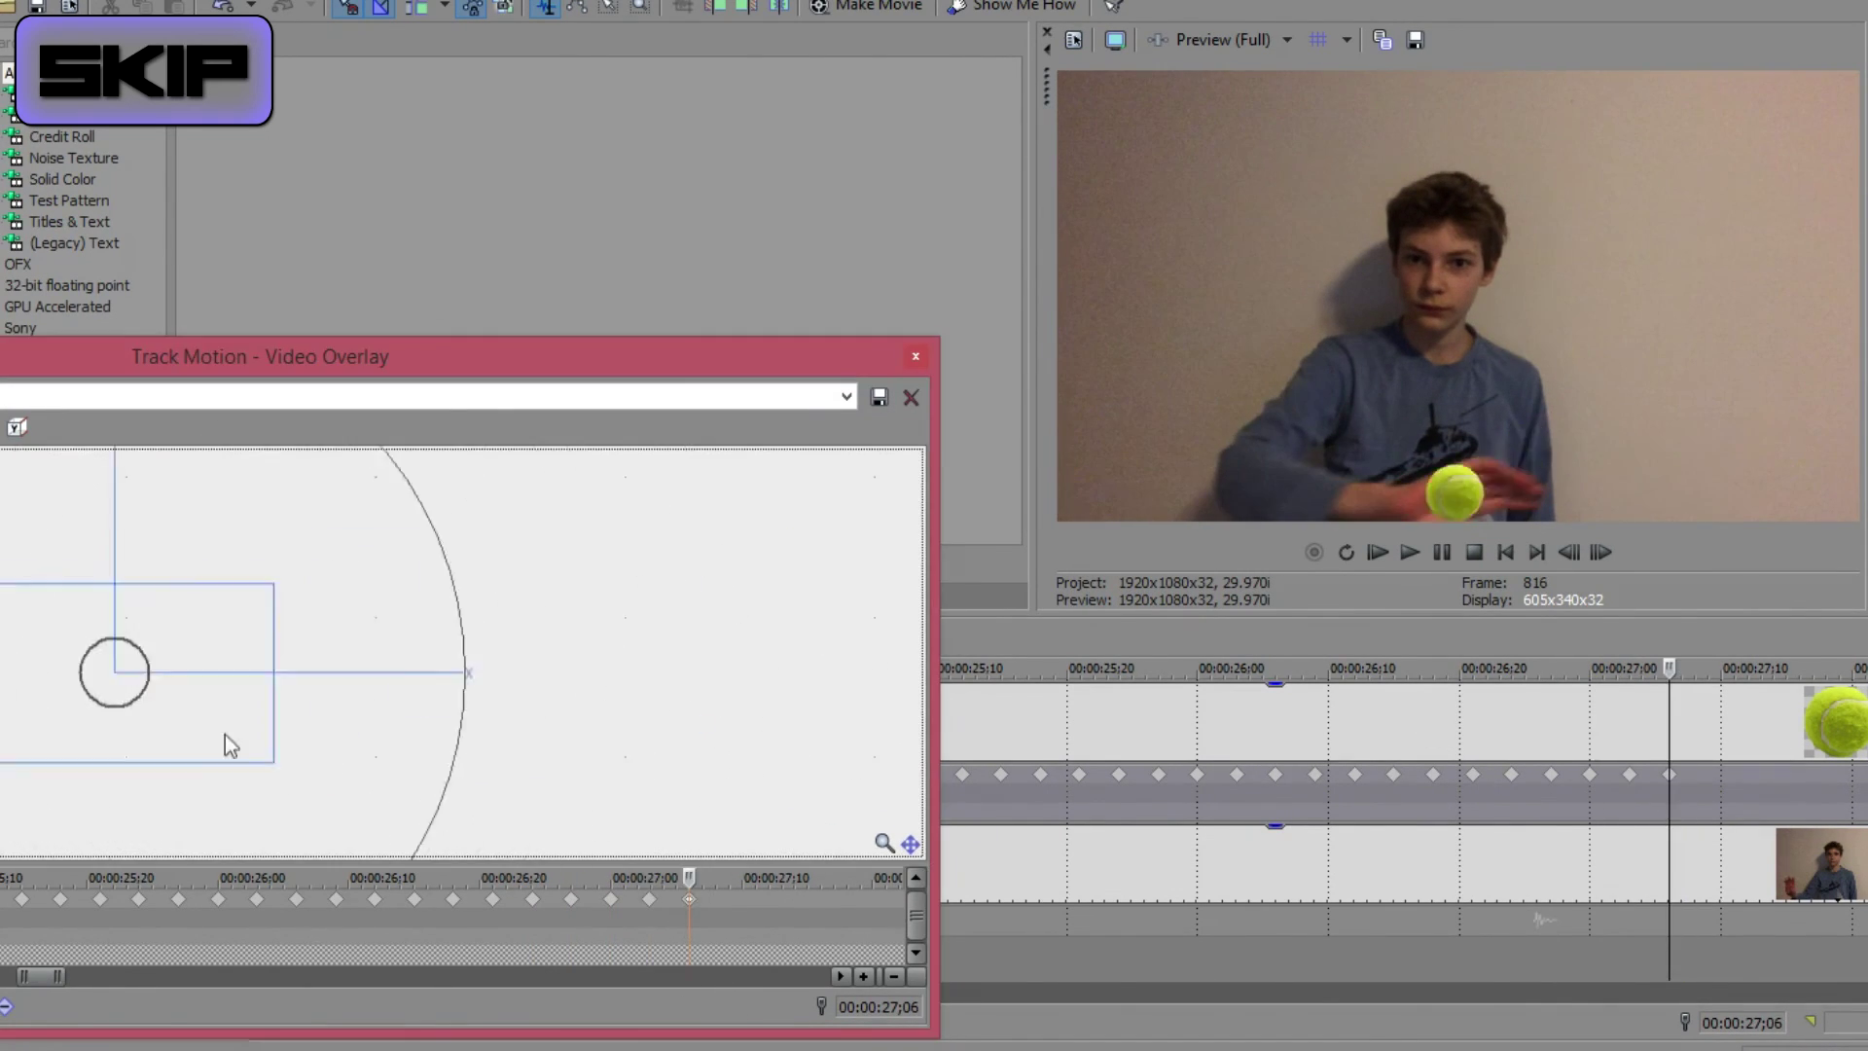
# - Add ball keyframes at 00:00:27;09 and 00:00:27;12, moving the ball left along with the sweeping hand
pyautogui.doubleClick(1724, 781)
pyautogui.moveTo(1725, 781); pyautogui.dragTo(1711, 781)
pyautogui.click(728, 904)
pyautogui.moveTo(911, 844); pyautogui.dragTo(1027, 691)
pyautogui.moveTo(292, 600); pyautogui.dragTo(0, 586)
pyautogui.click(1749, 781)
pyautogui.moveTo(526, 742); pyautogui.dragTo(823, 767)
pyautogui.moveTo(243, 603); pyautogui.dragTo(0, 507)
# - Add ball keyframes at 00:00:27;15 and 00:00:27;18, moving the ball further up and left with the hand
pyautogui.click(1797, 781)
pyautogui.press('Left')
pyautogui.moveTo(911, 844); pyautogui.dragTo(1403, 935)
pyautogui.click(807, 905)
pyautogui.moveTo(355, 569); pyautogui.dragTo(199, 520)
pyautogui.click(1826, 780)
pyautogui.moveTo(910, 844); pyautogui.dragTo(1133, 950)
pyautogui.click(846, 904)
pyautogui.moveTo(439, 620); pyautogui.dragTo(398, 602)
pyautogui.moveTo(911, 845); pyautogui.dragTo(1036, 717)
# - Add ball keyframes at 00:00:27;21 and 00:00:27;24, adjusting the ball onto the palm at 00:00:27;21
pyautogui.doubleClick(1863, 780)
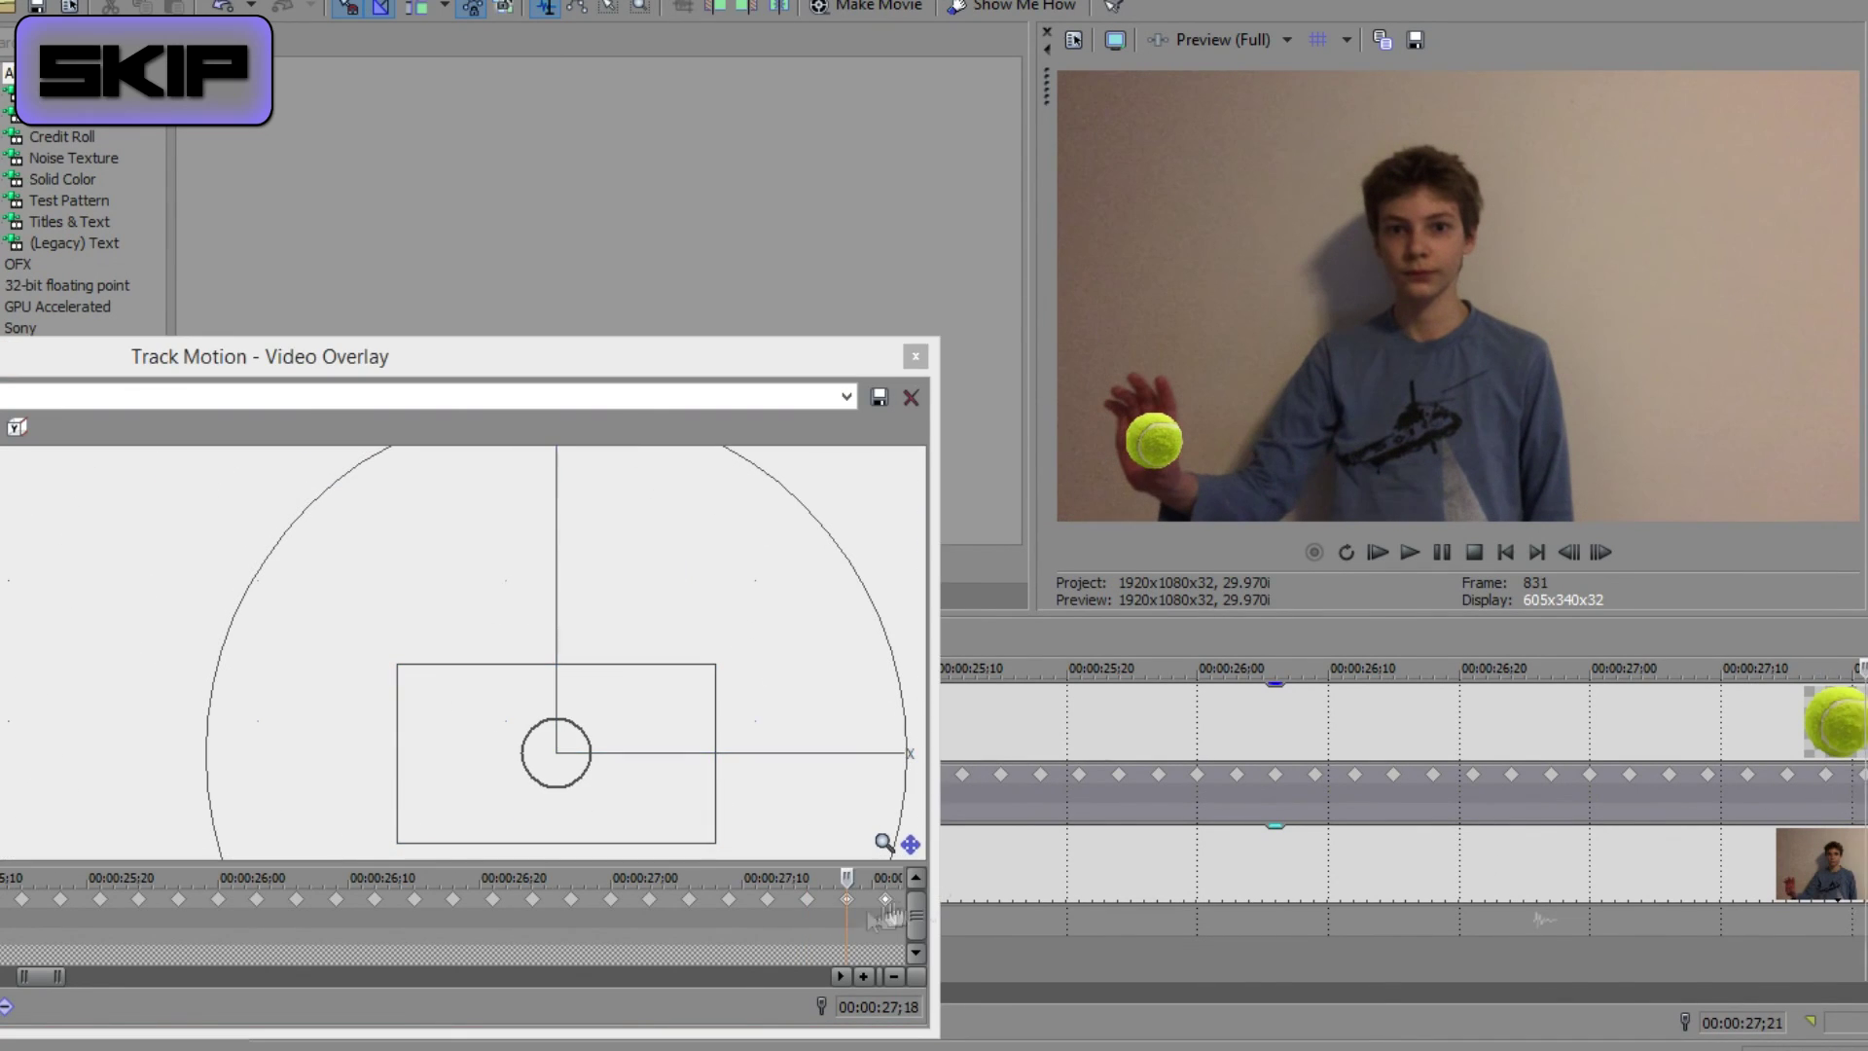
pyautogui.click(395, 901)
pyautogui.moveTo(584, 778); pyautogui.dragTo(668, 825)
pyautogui.doubleClick(1865, 780)
pyautogui.click(453, 902)
# - Add a ball keyframe at 00:00:27;27 and compare the ball with the hand at 00:00:27;24 and 00:00:27;27
pyautogui.scroll(-1, 617, 905)
pyautogui.doubleClick(1865, 780)
pyautogui.scroll(-1, 1404, 793)
pyautogui.click(374, 900)
pyautogui.click(1089, 776)
pyautogui.click(336, 899)
pyautogui.click(1118, 775)
# - Add a ball keyframe at 00:00:28;00 and place the ball on the palm of the hand
pyautogui.rightClick(1147, 777)
pyautogui.click(1187, 793)
pyautogui.click(416, 900)
pyautogui.click(1147, 777)
pyautogui.click(1119, 776)
pyautogui.click(1147, 776)
pyautogui.click(414, 900)
pyautogui.scroll(-1, 712, 759)
pyautogui.moveTo(458, 474); pyautogui.dragTo(312, 792)
pyautogui.moveTo(507, 564); pyautogui.dragTo(383, 738)
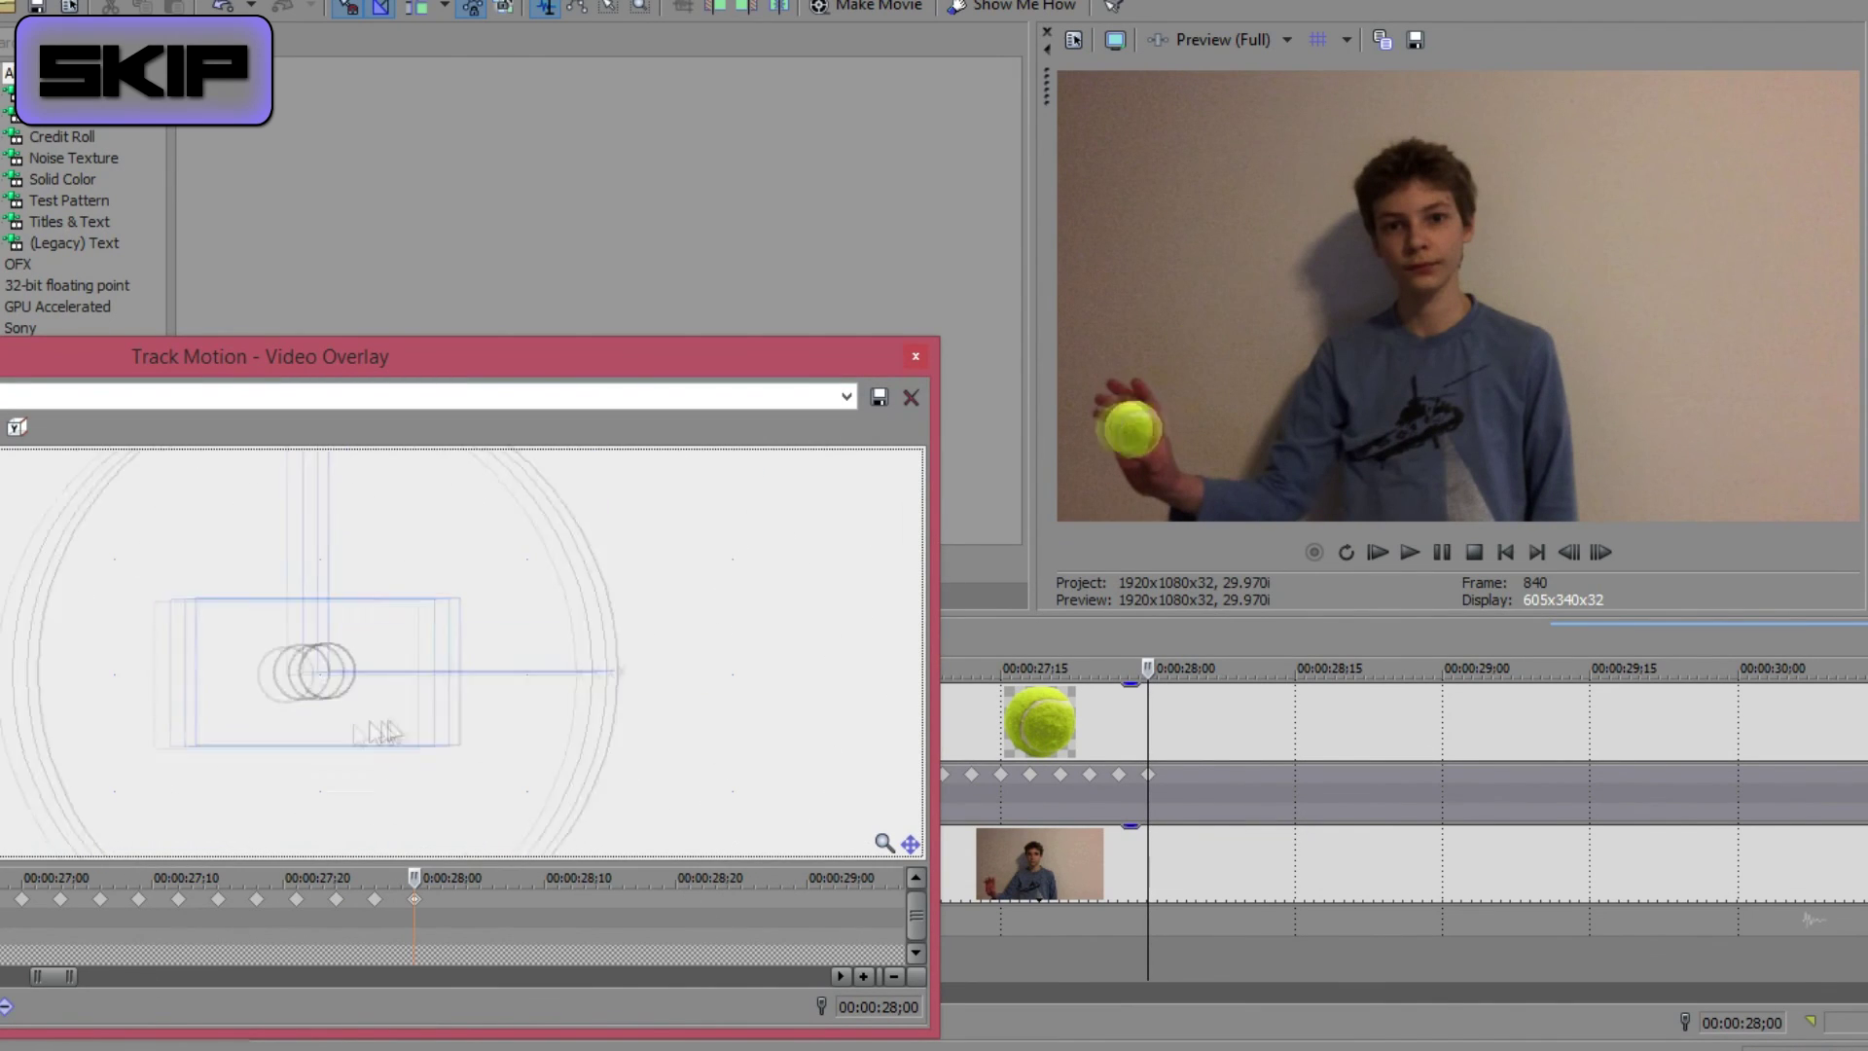
# - Continue the three-frame ball keyframes from 00:00:28;03 to 00:00:28;12, keeping the ball on the moving hand
pyautogui.doubleClick(1178, 777)
pyautogui.click(453, 900)
pyautogui.moveTo(529, 626); pyautogui.dragTo(500, 530)
pyautogui.doubleClick(1208, 778)
pyautogui.click(492, 900)
pyautogui.doubleClick(1236, 776)
pyautogui.doubleClick(1265, 775)
pyautogui.click(571, 900)
# - Add ball keyframes at 00:00:28;15, 00:00:28;18 and 00:00:28;21, moving the ball up and right at 00:00:28;18
pyautogui.doubleClick(1294, 776)
pyautogui.doubleClick(1325, 775)
pyautogui.doubleClick(1358, 773)
pyautogui.click(1326, 776)
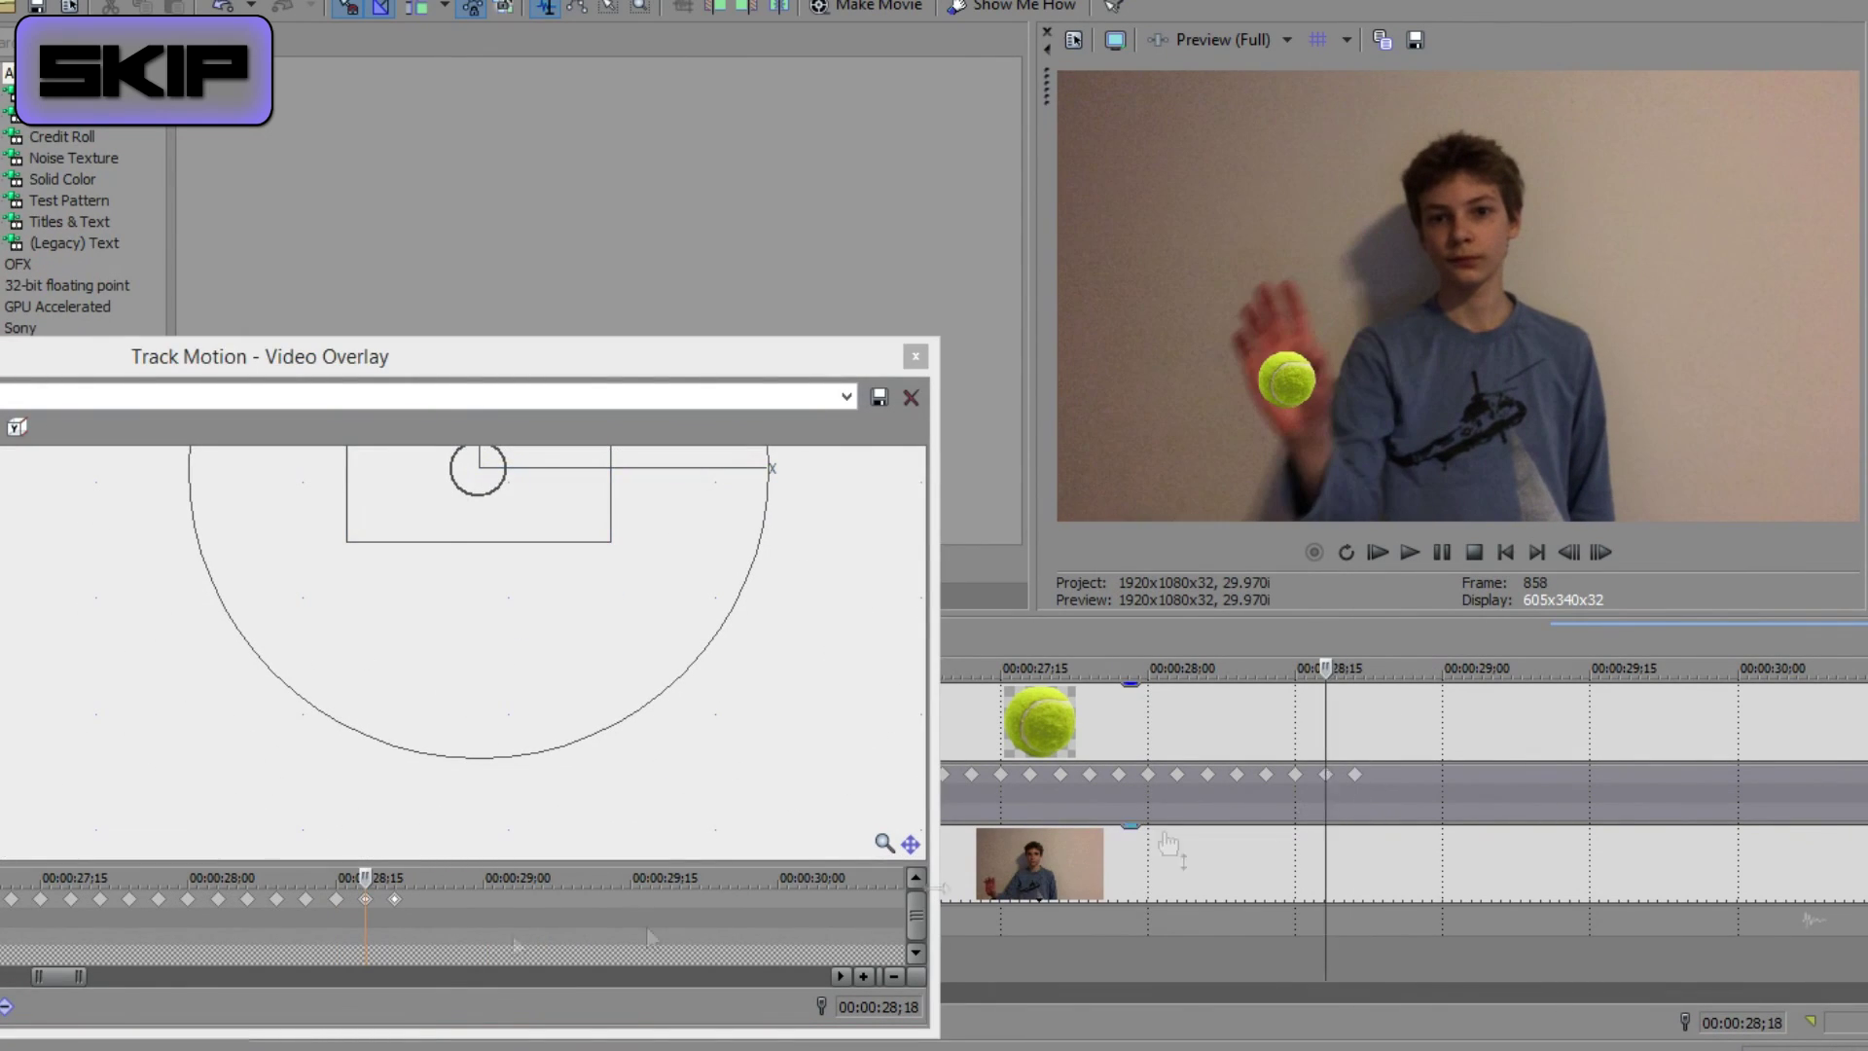
pyautogui.moveTo(611, 543); pyautogui.dragTo(679, 403)
# - Adjust the ball's position on the hand at the 00:00:28;21 keyframe
pyautogui.click(1355, 776)
pyautogui.click(394, 899)
pyautogui.moveTo(886, 667); pyautogui.dragTo(730, 939)
pyautogui.moveTo(608, 698); pyautogui.dragTo(639, 716)
pyautogui.rightClick(1299, 777)
pyautogui.rightClick(337, 899)
pyautogui.click(396, 647)
# - Add a ball keyframe at 00:00:28;24 and move the ball onto the raised hand beside the face
pyautogui.click(1355, 775)
pyautogui.rightClick(1384, 779)
pyautogui.click(426, 901)
pyautogui.scroll(2, 426, 901)
pyautogui.rightClick(346, 903)
pyautogui.click(396, 673)
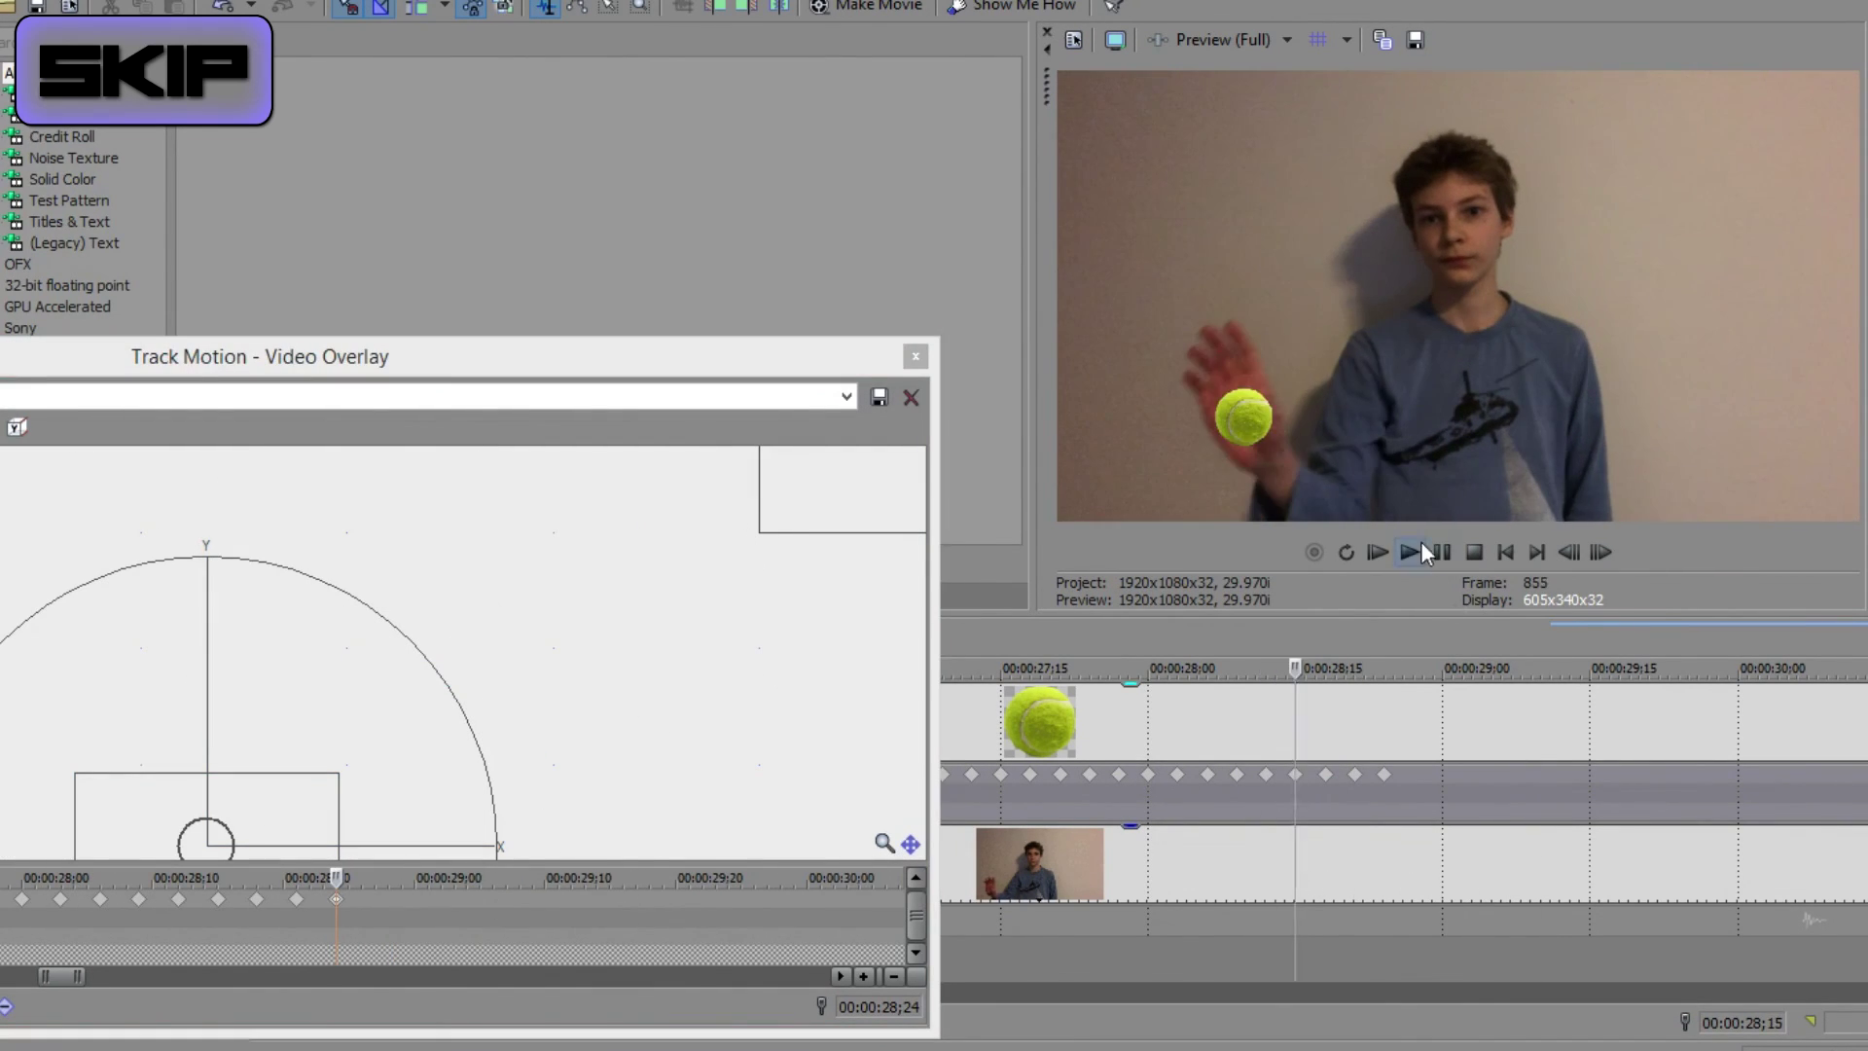
pyautogui.moveTo(309, 820); pyautogui.dragTo(740, 506)
pyautogui.moveTo(880, 715); pyautogui.dragTo(645, 866)
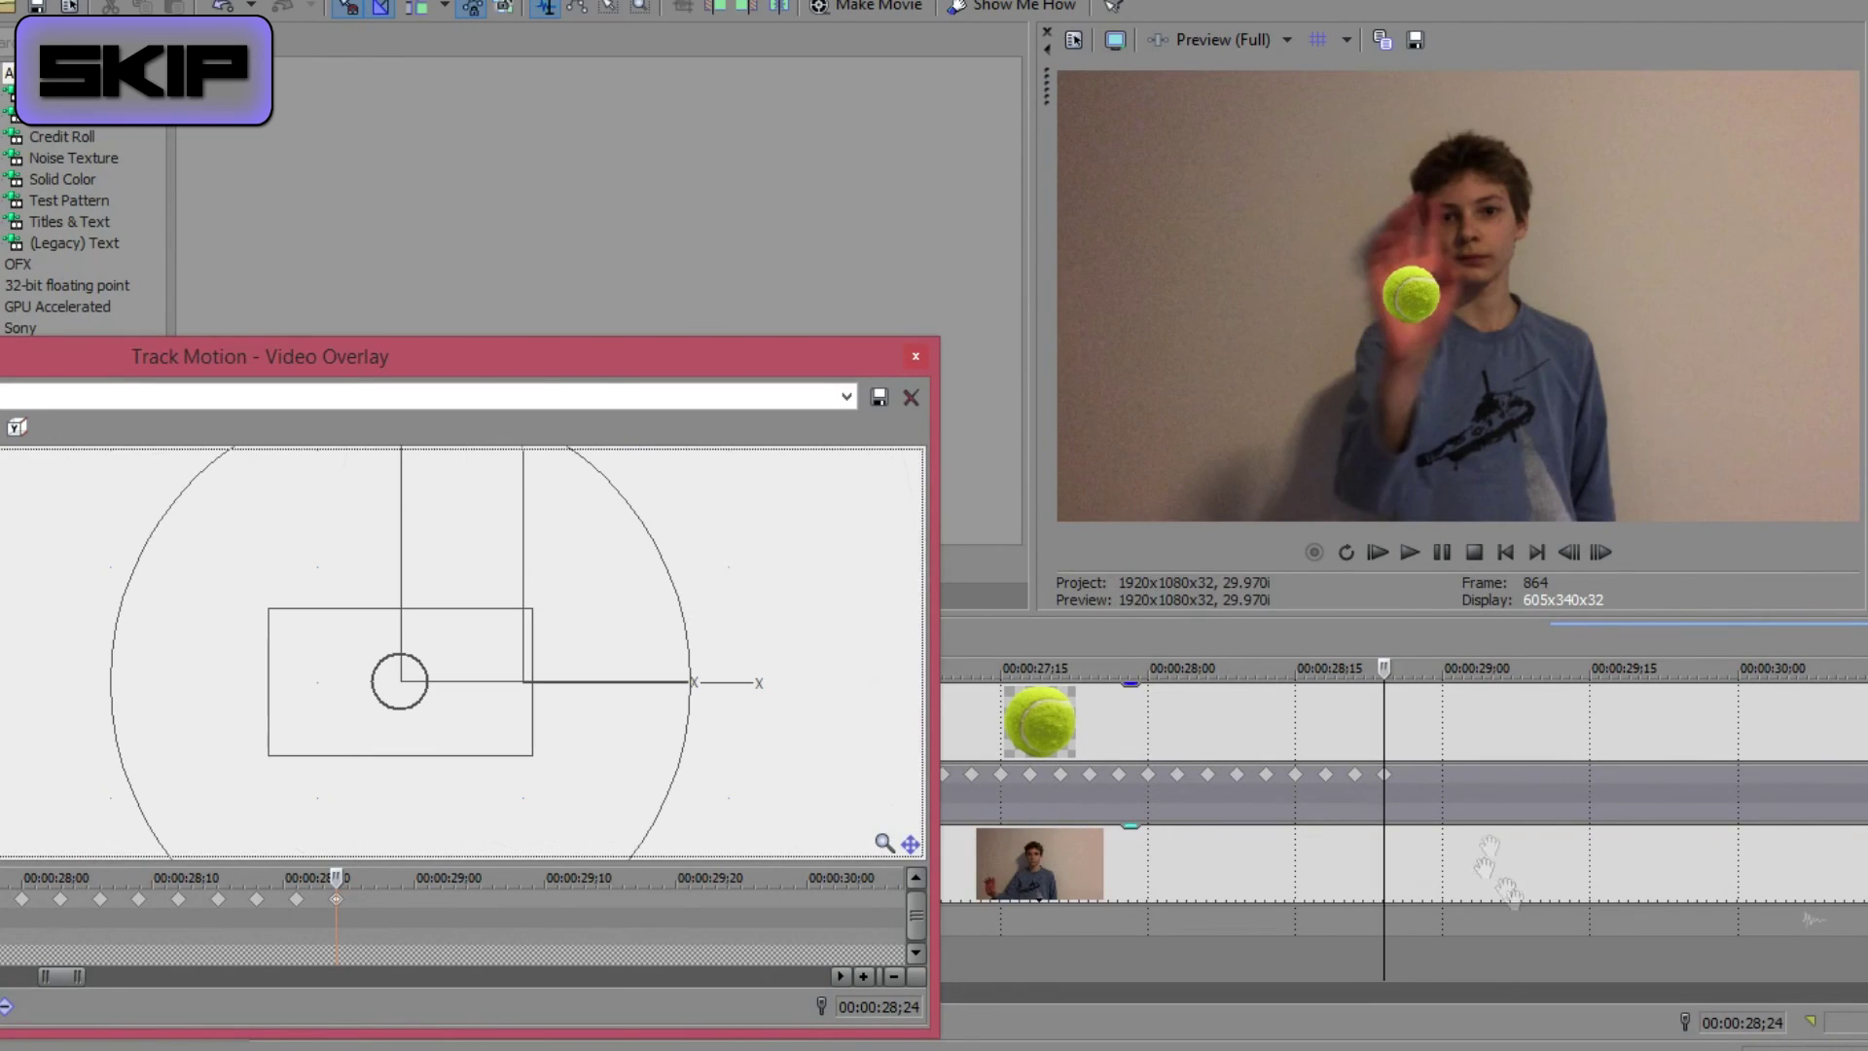
# - Add ball keyframes at 00:00:28;27 and 00:00:29;00, moving the ball right as the hand crosses the face
pyautogui.moveTo(1384, 776); pyautogui.dragTo(1417, 784)
pyautogui.click(375, 902)
pyautogui.moveTo(483, 726); pyautogui.dragTo(667, 655)
pyautogui.moveTo(866, 759); pyautogui.dragTo(620, 766)
pyautogui.moveTo(1413, 776); pyautogui.dragTo(1446, 779)
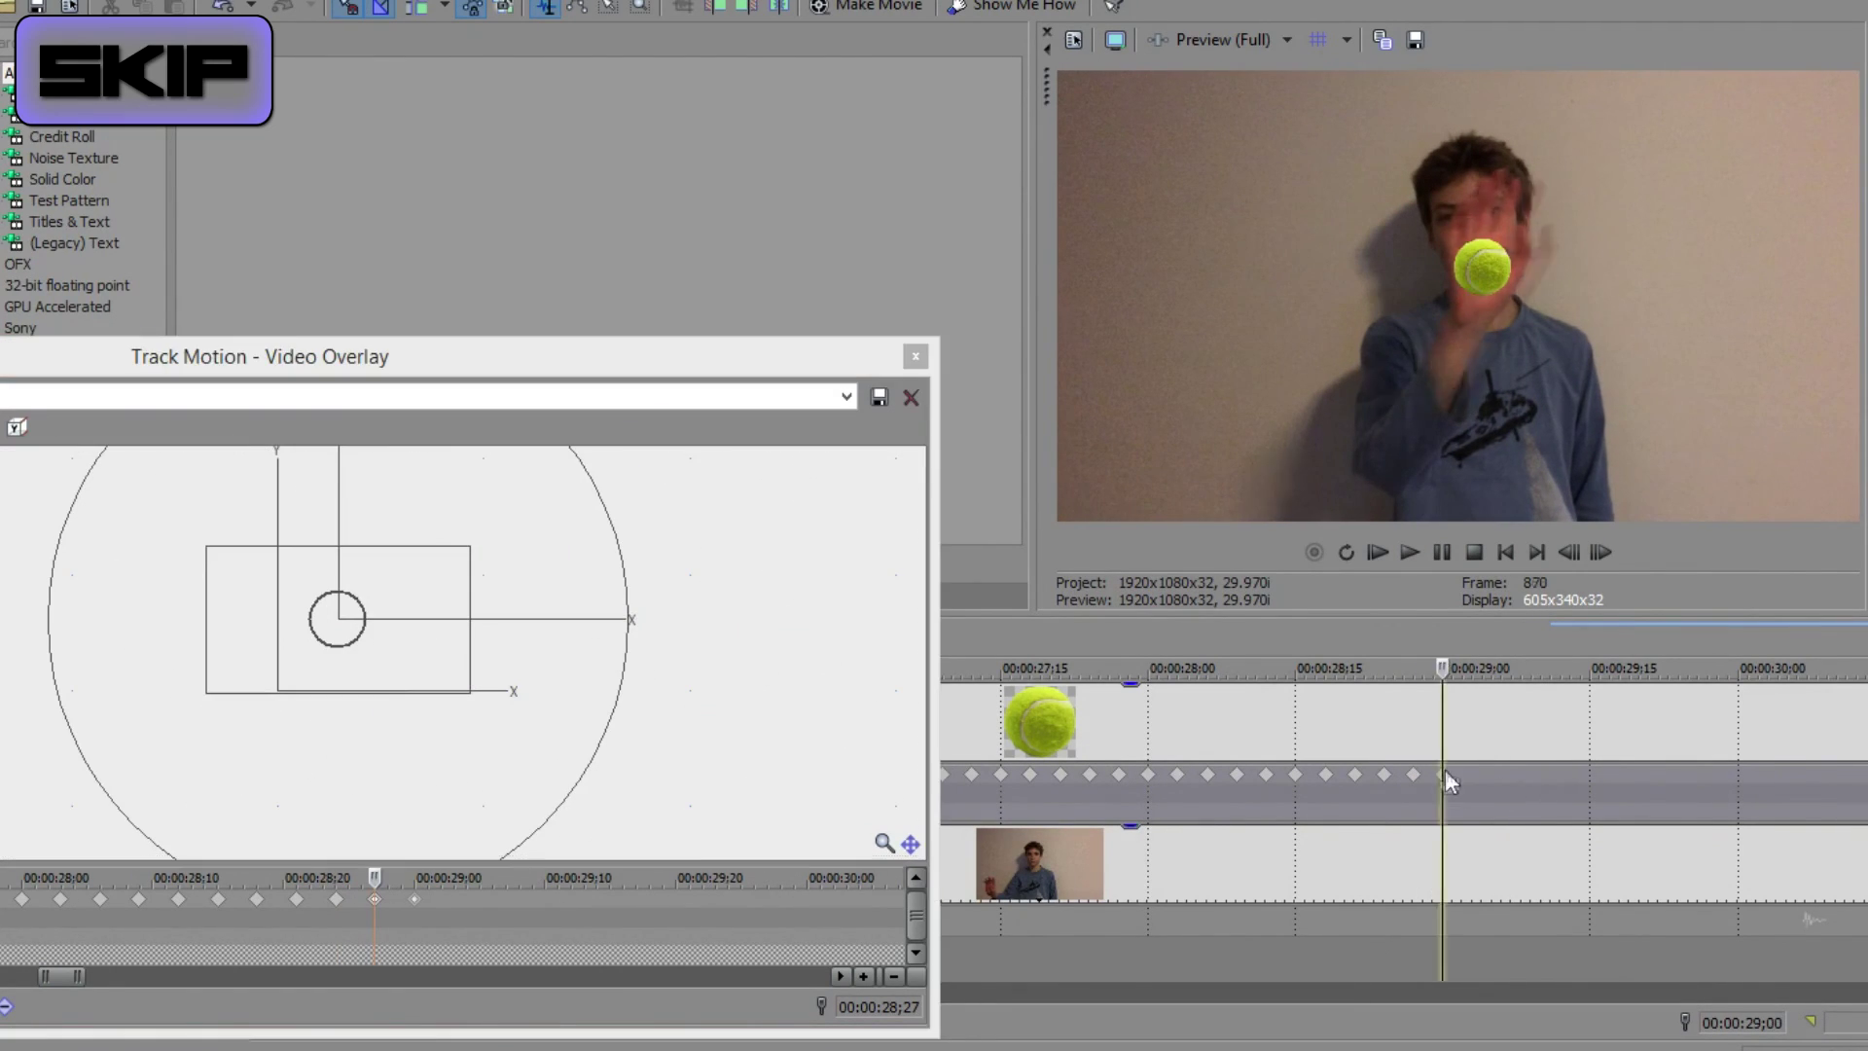
pyautogui.scroll(1, 1447, 779)
pyautogui.click(416, 901)
pyautogui.moveTo(440, 678); pyautogui.dragTo(503, 666)
# - Add ball keyframes at 00:00:29;03 and 00:00:29;06, moving the ball further right with the hand
pyautogui.moveTo(1118, 776); pyautogui.dragTo(1158, 781)
pyautogui.click(454, 901)
pyautogui.moveTo(482, 666); pyautogui.dragTo(537, 657)
pyautogui.moveTo(1159, 776); pyautogui.dragTo(1200, 780)
pyautogui.click(494, 900)
pyautogui.moveTo(545, 657); pyautogui.dragTo(586, 651)
# - Add ball keyframes at 00:00:29;09 and 00:00:29;12, lowering the ball slightly to stay on the palm
pyautogui.moveTo(1199, 776); pyautogui.dragTo(1237, 780)
pyautogui.click(534, 901)
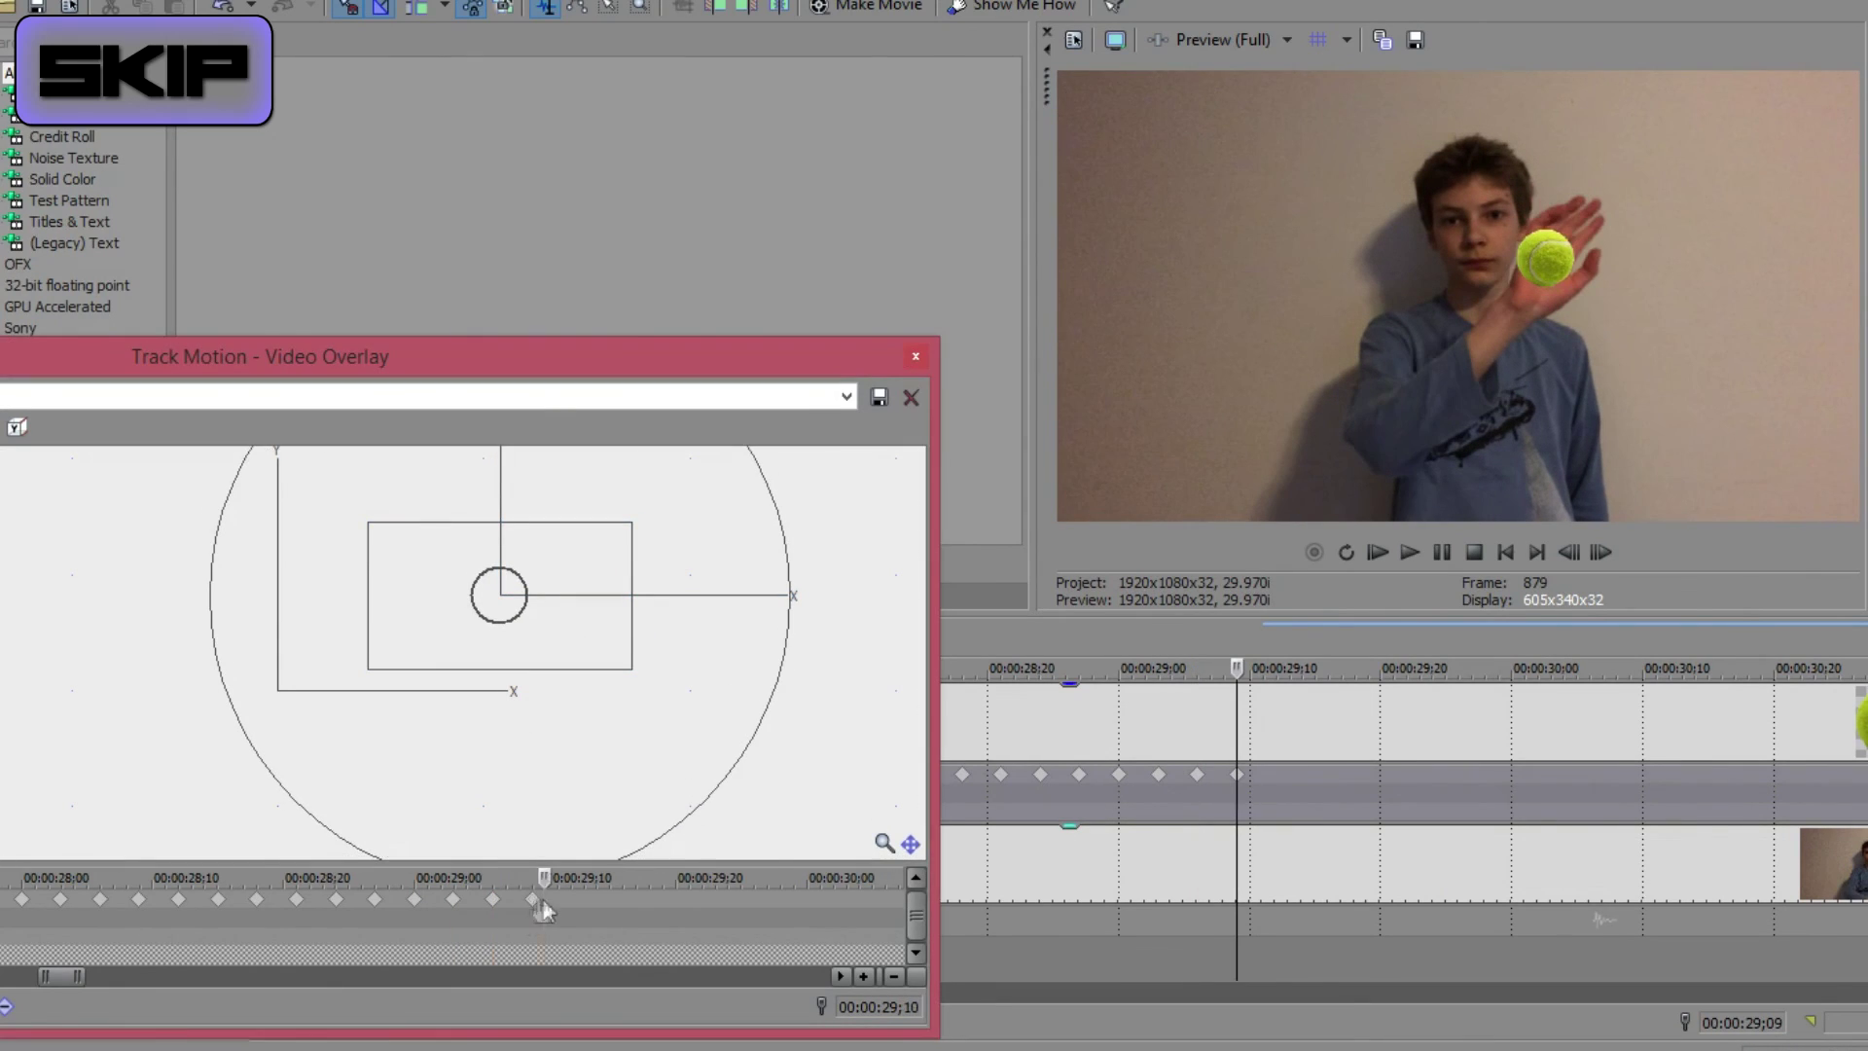
pyautogui.moveTo(568, 670); pyautogui.dragTo(589, 690)
pyautogui.moveTo(1238, 776); pyautogui.dragTo(1278, 780)
pyautogui.click(572, 900)
pyautogui.moveTo(558, 686); pyautogui.dragTo(553, 696)
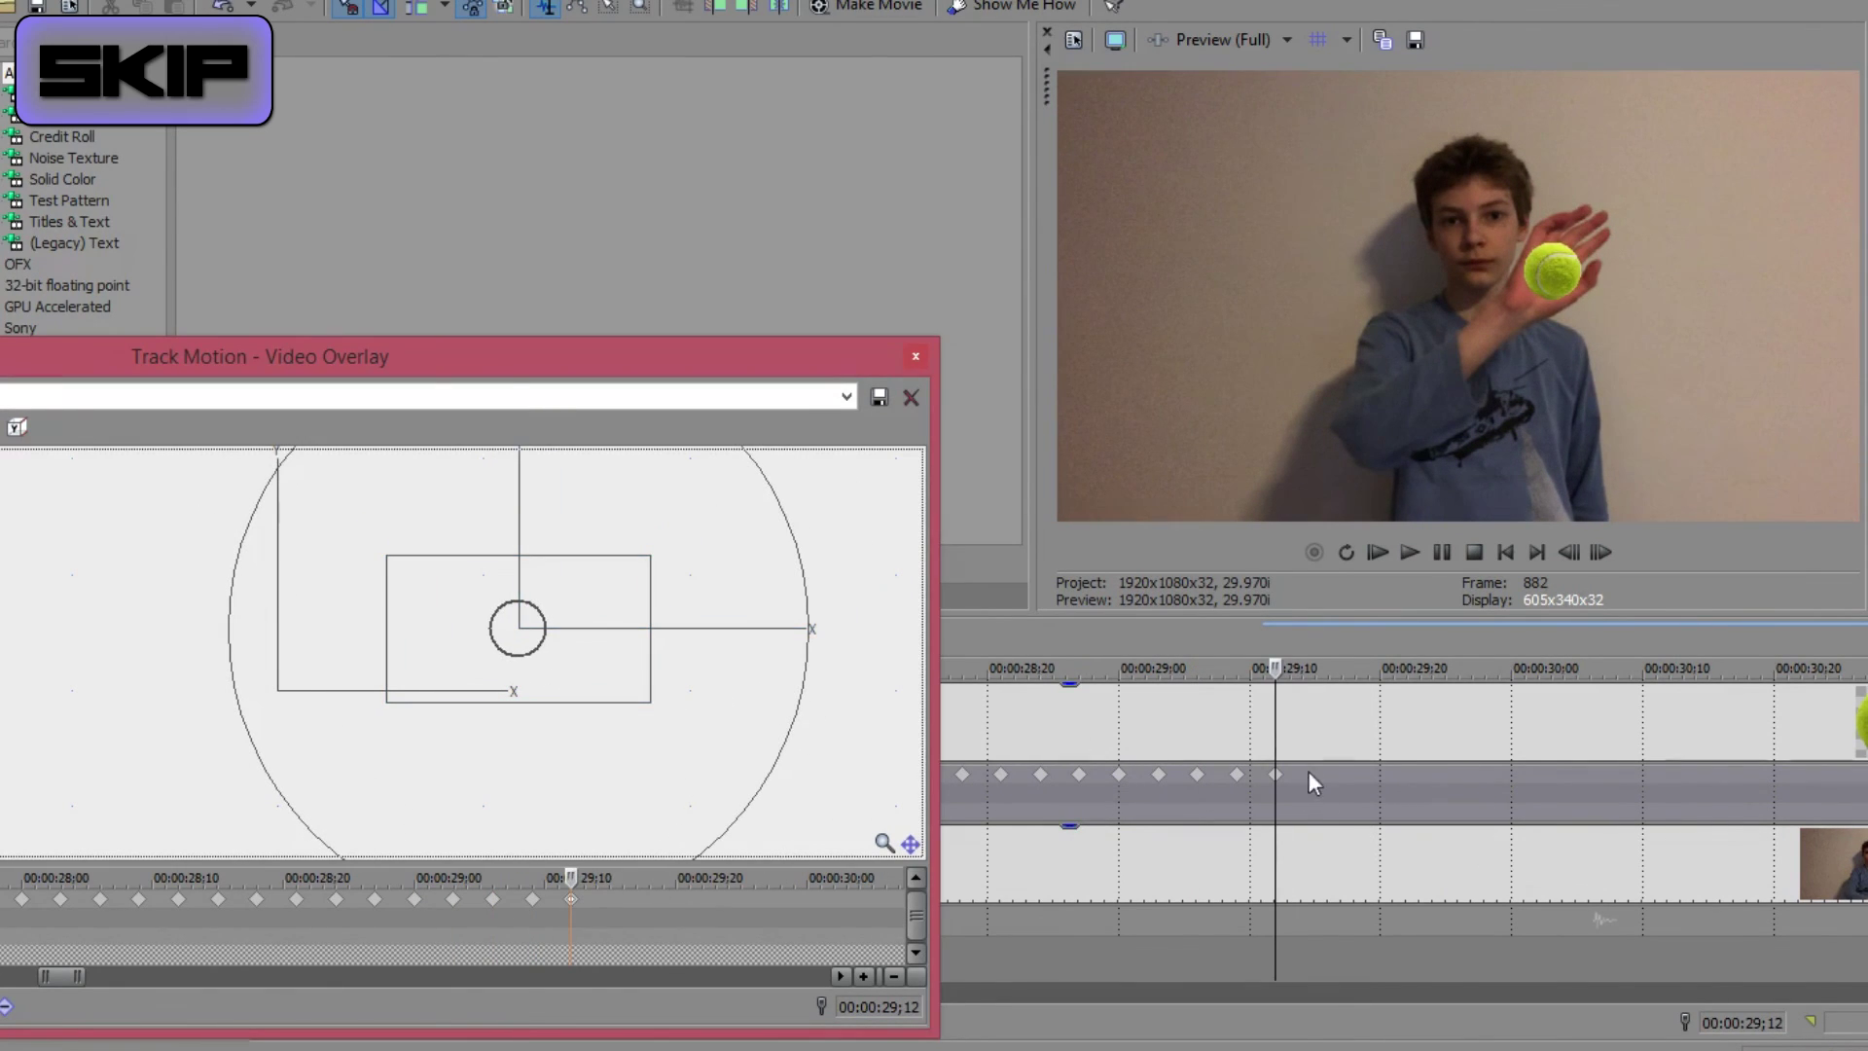
# - Add ball keyframes at 00:00:29;15 and 00:00:29;18, moving the ball back left with the returning hand
pyautogui.moveTo(1276, 776); pyautogui.dragTo(1316, 780)
pyautogui.click(612, 901)
pyautogui.moveTo(572, 689); pyautogui.dragTo(552, 687)
pyautogui.moveTo(1315, 776); pyautogui.dragTo(1355, 780)
pyautogui.click(650, 900)
pyautogui.moveTo(593, 662); pyautogui.dragTo(529, 642)
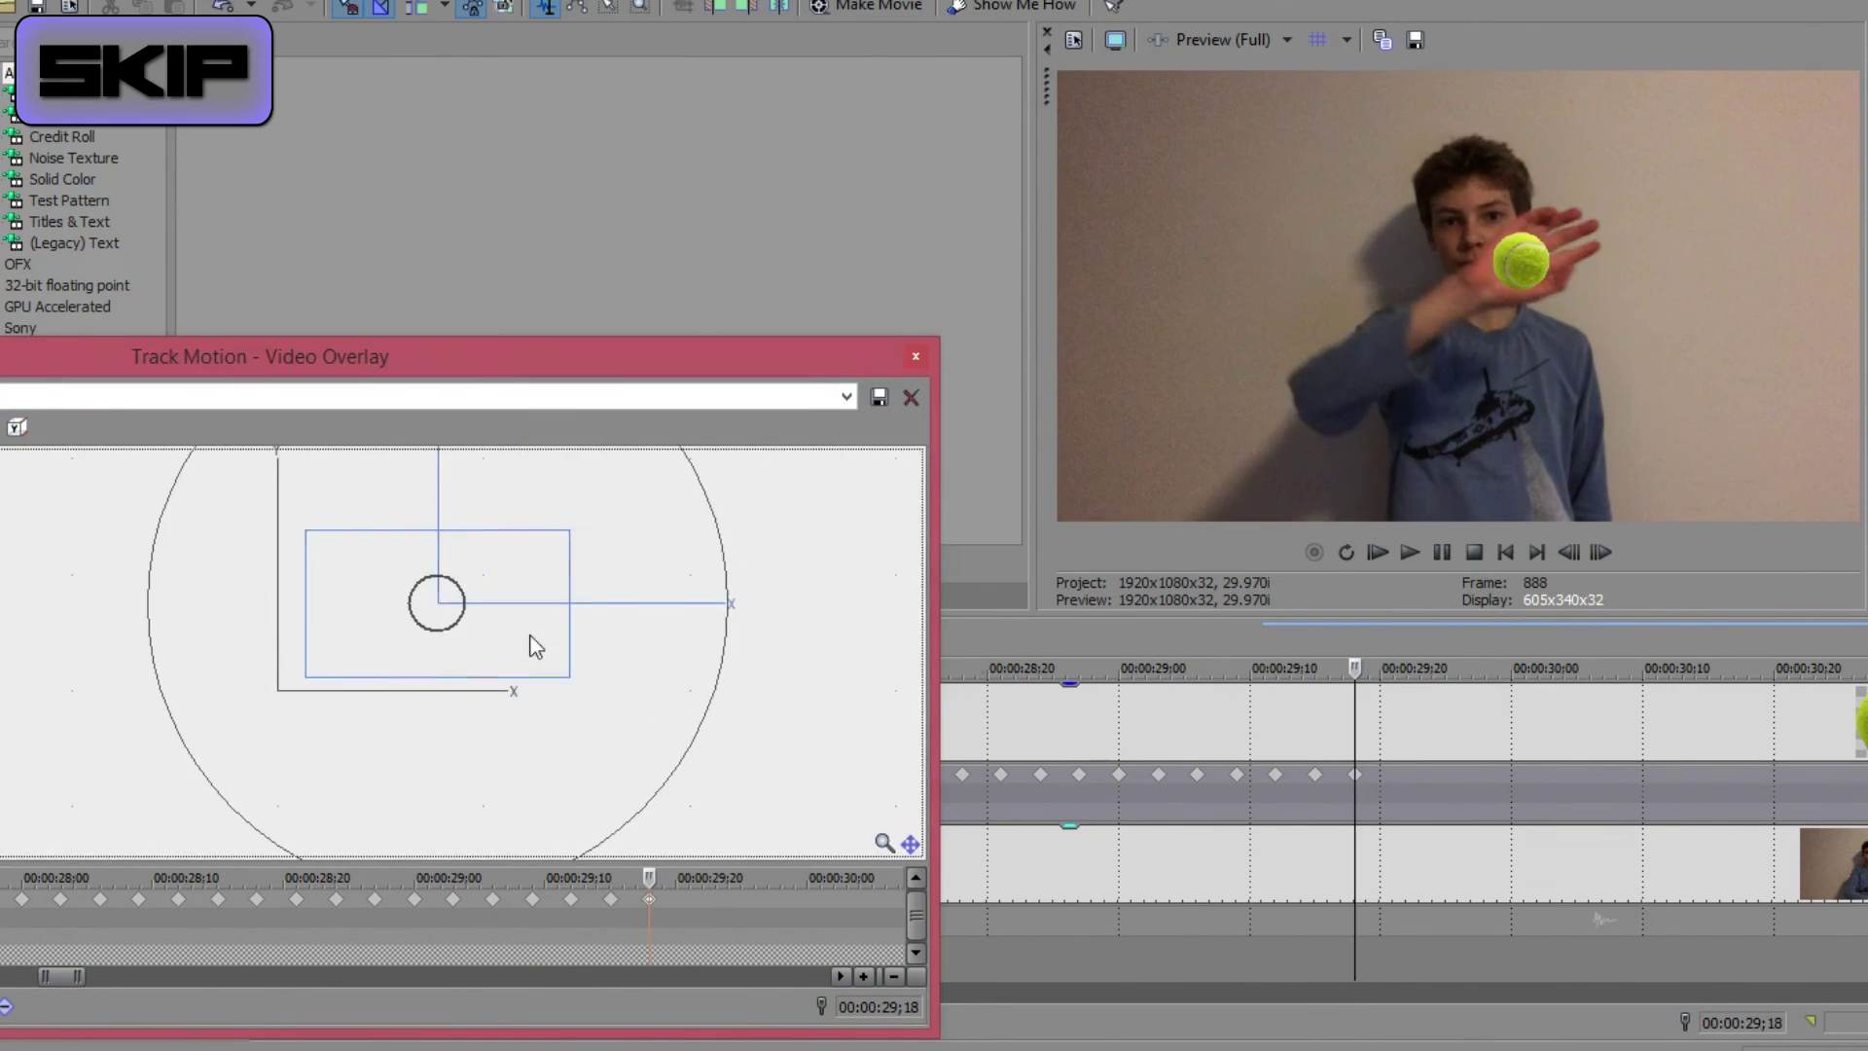
# - Add ball keyframes at 00:00:29;21 and 00:00:29;24, moving the ball up and left with the hand
pyautogui.moveTo(1355, 776); pyautogui.dragTo(1393, 780)
pyautogui.click(689, 901)
pyautogui.moveTo(517, 669); pyautogui.dragTo(444, 612)
pyautogui.moveTo(1394, 776); pyautogui.dragTo(1434, 780)
pyautogui.click(728, 900)
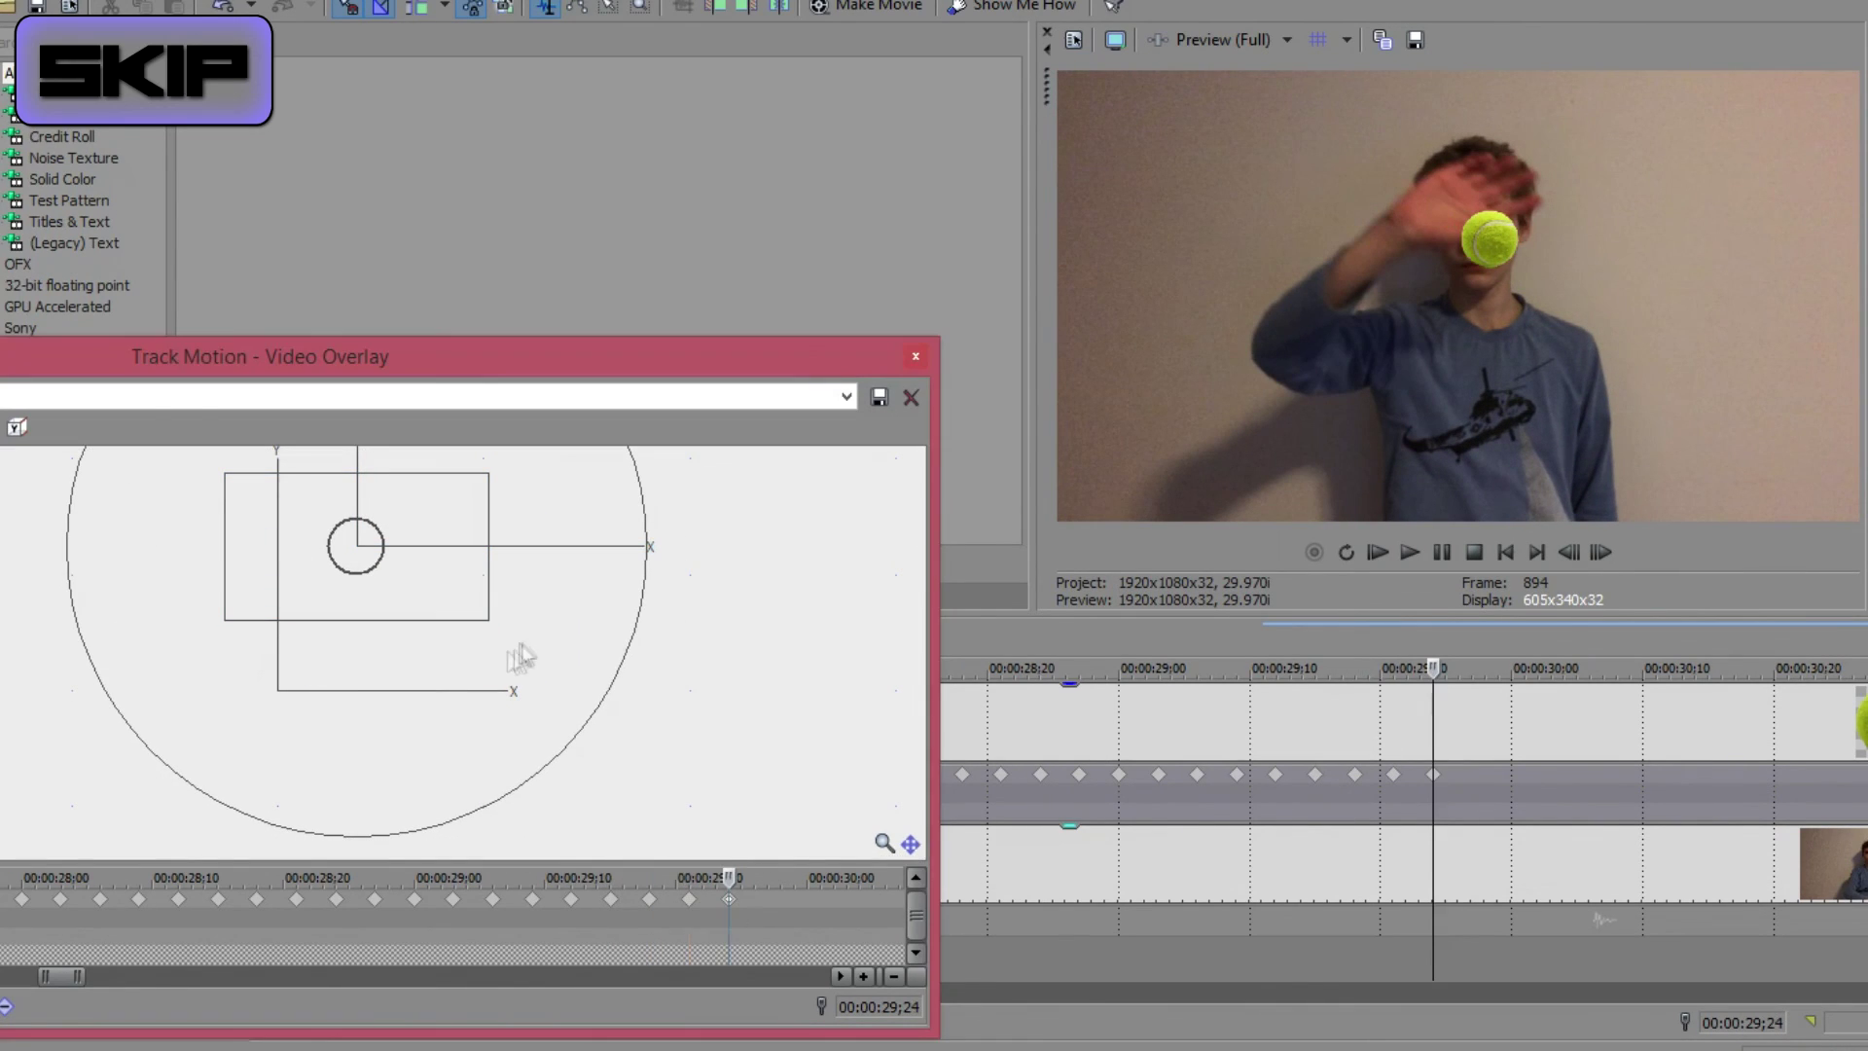
pyautogui.moveTo(517, 655); pyautogui.dragTo(409, 563)
# - Add ball keyframes at 00:00:29;27 and 00:00:30;00, moving the ball up and left past the head
pyautogui.moveTo(1433, 776); pyautogui.dragTo(1473, 780)
pyautogui.click(769, 900)
pyautogui.scroll(1, 768, 904)
pyautogui.click(338, 901)
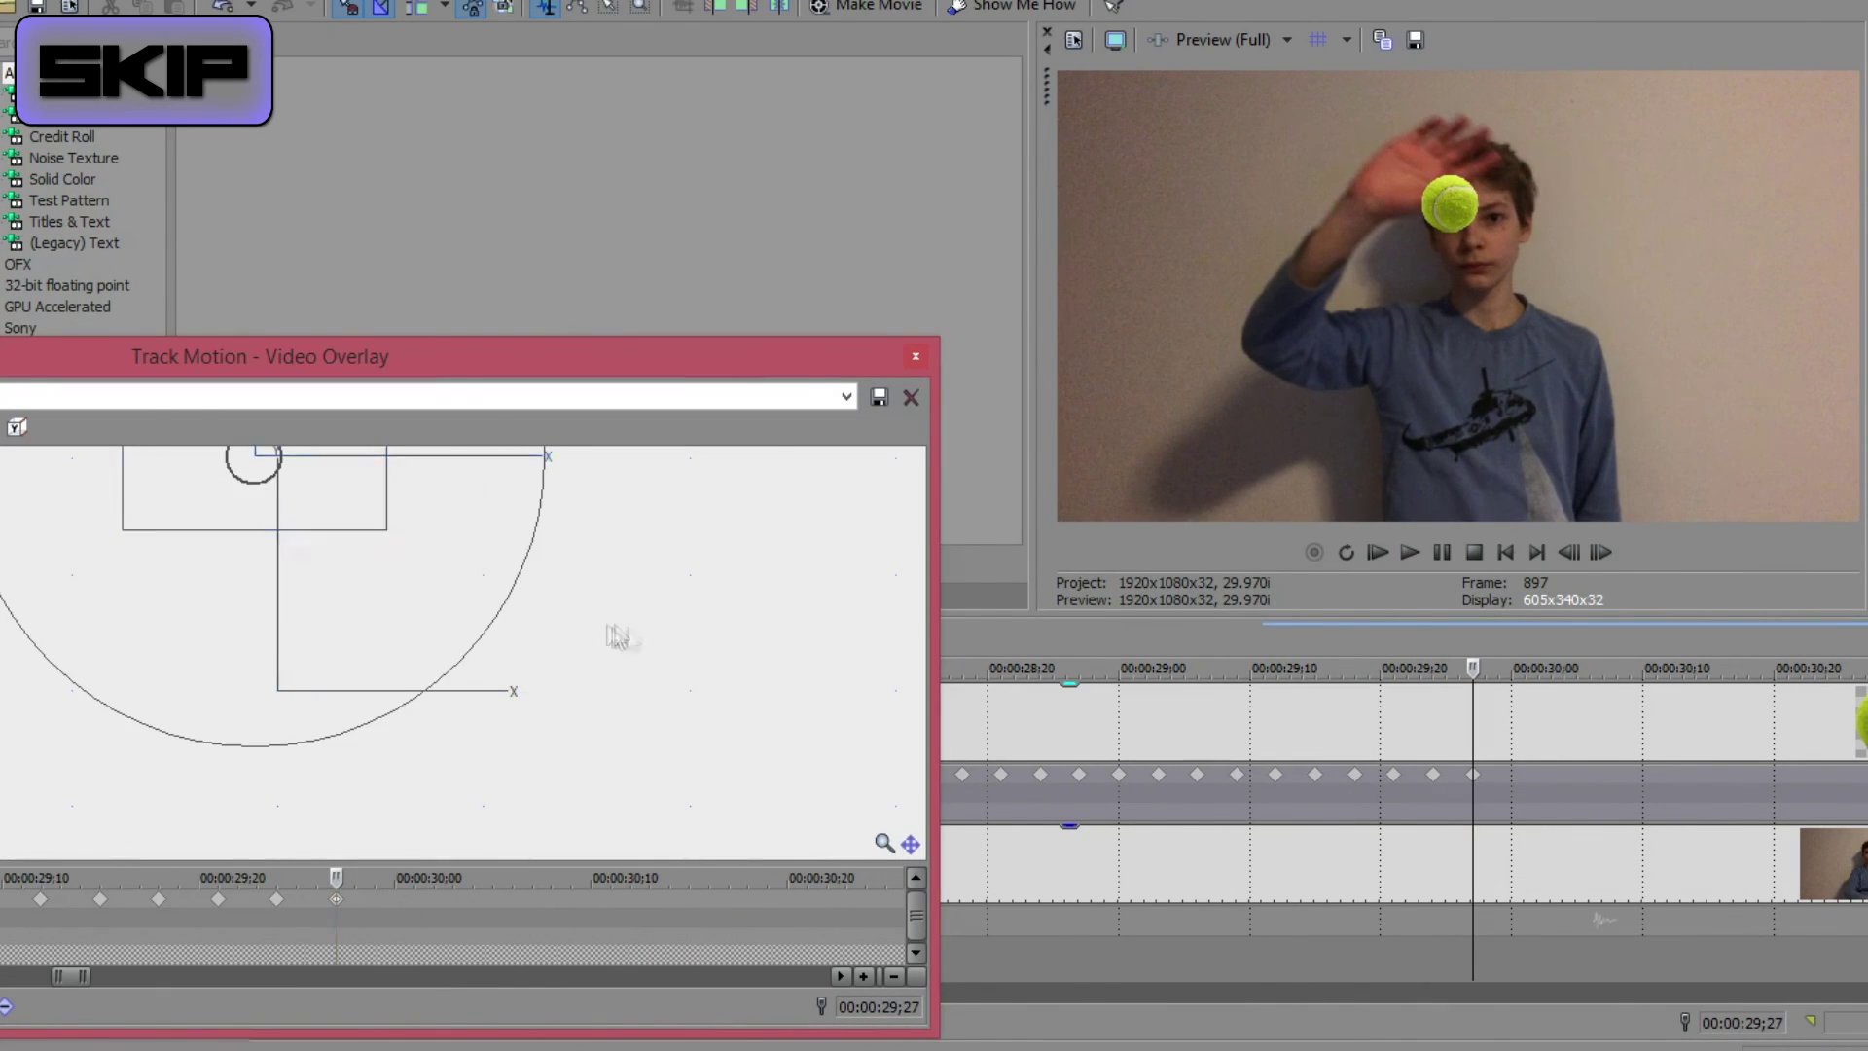
pyautogui.moveTo(537, 755); pyautogui.dragTo(431, 684)
pyautogui.moveTo(1473, 776); pyautogui.dragTo(1512, 780)
pyautogui.click(394, 901)
pyautogui.moveTo(437, 699); pyautogui.dragTo(333, 642)
# - Add ball keyframes at 00:00:30;03 and 00:00:30;06, moving the ball left onto the raised hand
pyautogui.moveTo(1511, 776); pyautogui.dragTo(1550, 780)
pyautogui.click(452, 901)
pyautogui.moveTo(360, 643); pyautogui.dragTo(292, 626)
pyautogui.moveTo(1550, 776); pyautogui.dragTo(1589, 778)
pyautogui.moveTo(277, 603); pyautogui.dragTo(210, 660)
# - Add ball keyframes at 00:00:30;09 and 00:00:30;12, moving the ball down as the hand lowers
pyautogui.moveTo(1590, 776); pyautogui.dragTo(1629, 778)
pyautogui.moveTo(486, 739); pyautogui.dragTo(710, 709)
pyautogui.moveTo(422, 643); pyautogui.dragTo(396, 694)
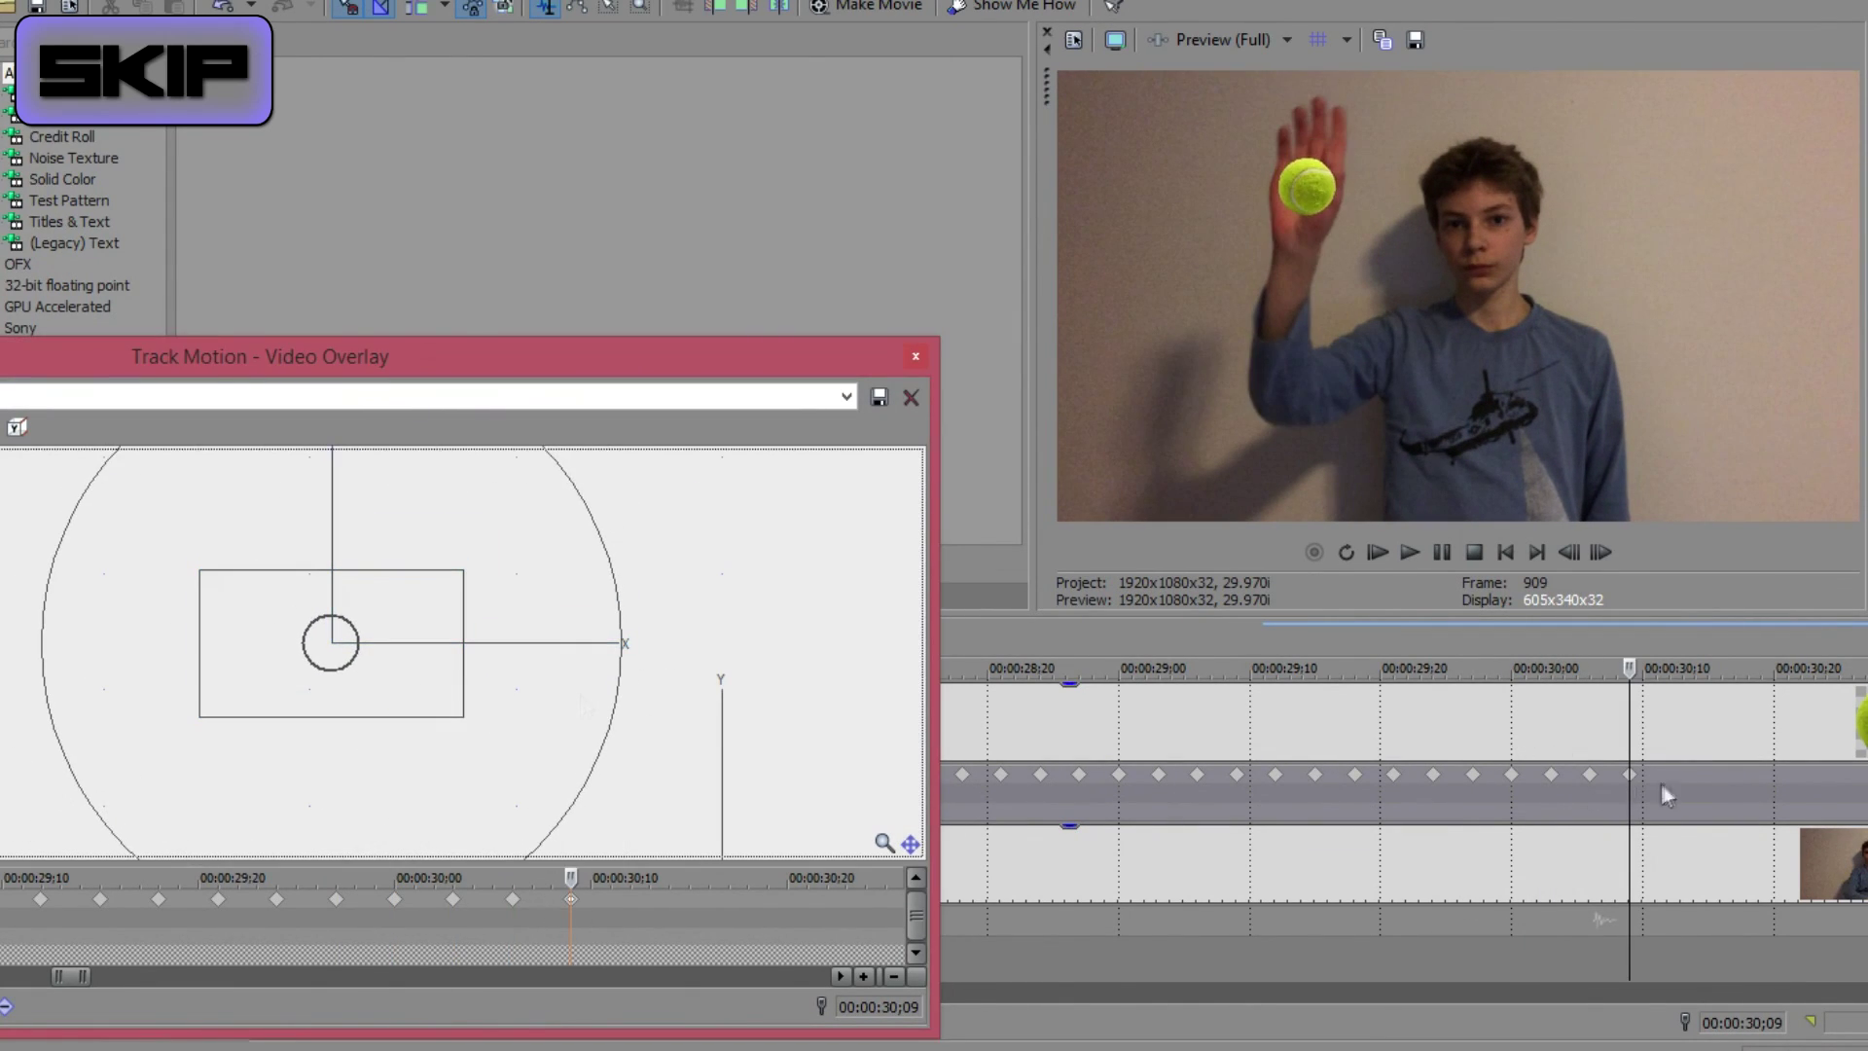
pyautogui.moveTo(1629, 775); pyautogui.dragTo(1669, 778)
pyautogui.moveTo(406, 713); pyautogui.dragTo(386, 802)
# - Add ball keyframes at 00:00:30;15 and 00:00:30;18, moving the ball down and then right with the hand
pyautogui.doubleClick(1707, 802)
pyautogui.click(688, 900)
pyautogui.moveTo(380, 710); pyautogui.dragTo(406, 852)
pyautogui.doubleClick(1746, 780)
pyautogui.click(748, 900)
pyautogui.moveTo(763, 804); pyautogui.dragTo(769, 544)
pyautogui.moveTo(455, 641); pyautogui.dragTo(584, 771)
# - Add a ball keyframe at 00:00:30;21 and correct the ball's position at 00:00:30;15 and 00:00:30;18
pyautogui.doubleClick(1786, 782)
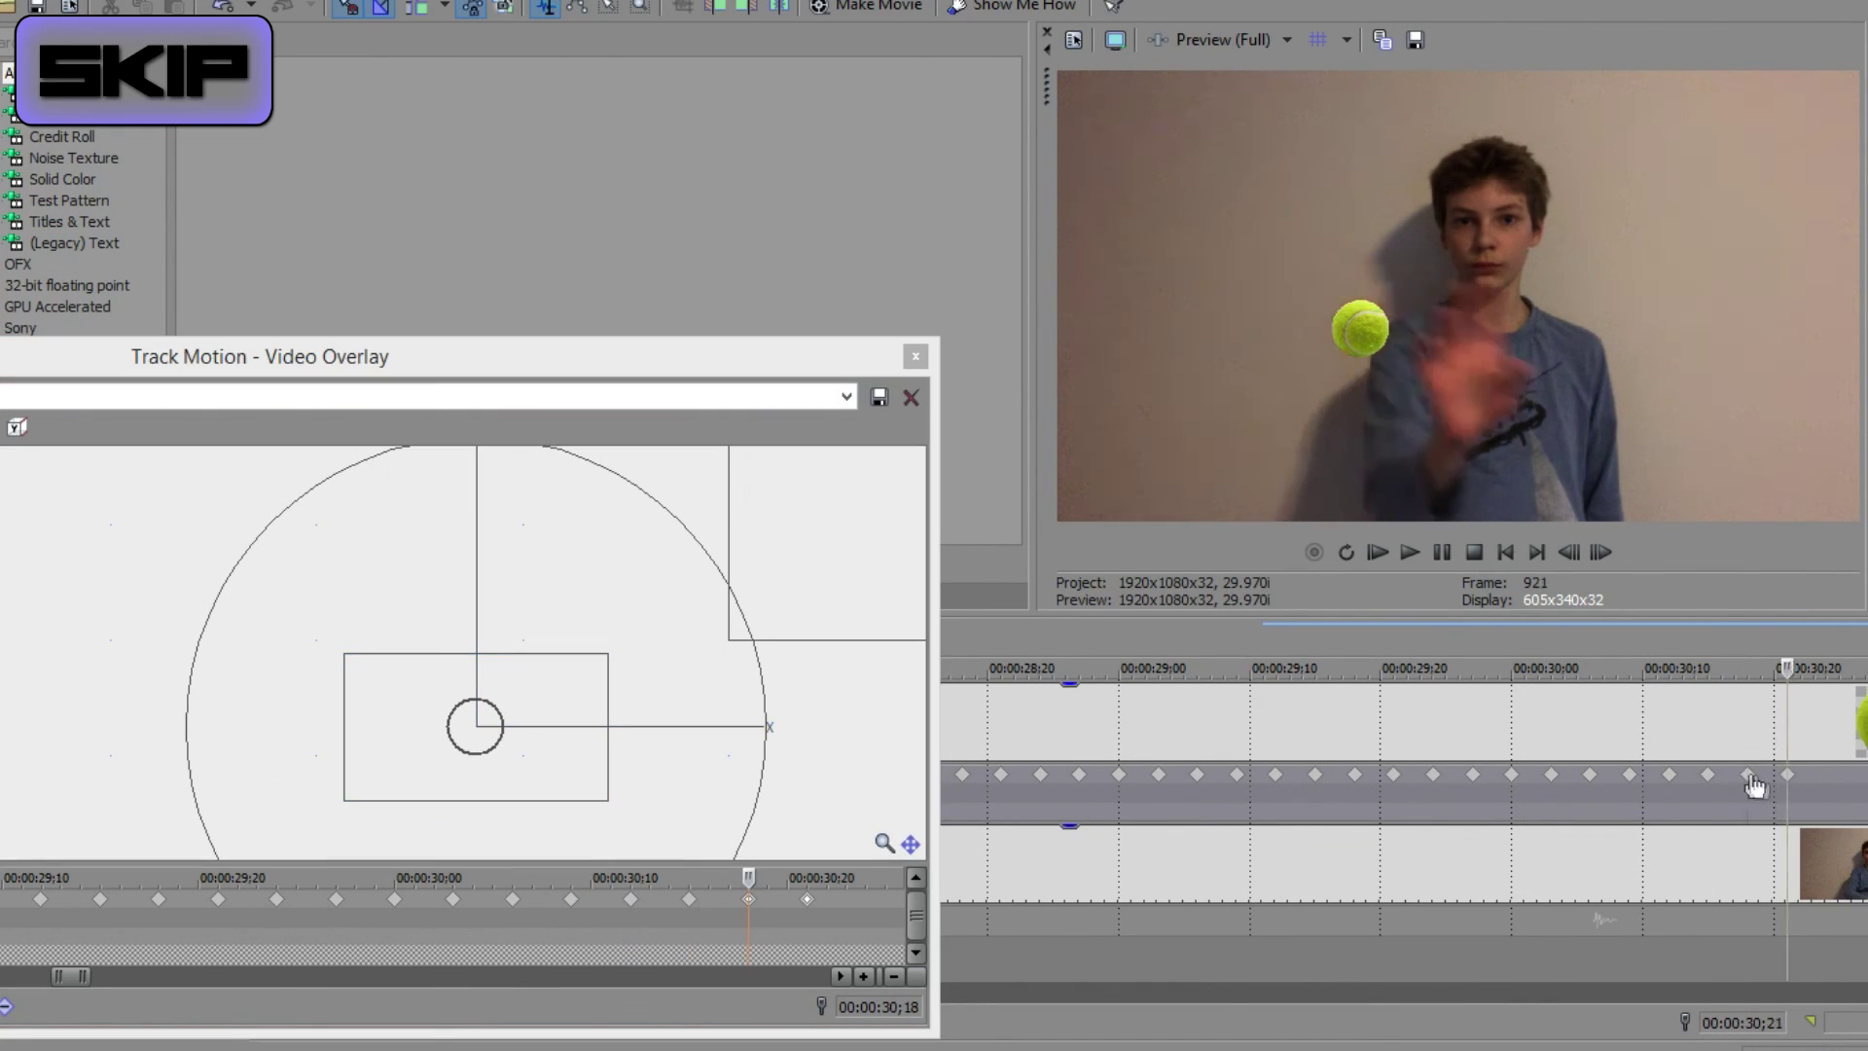
pyautogui.click(1707, 778)
pyautogui.click(689, 899)
pyautogui.moveTo(477, 672); pyautogui.dragTo(492, 677)
pyautogui.click(748, 900)
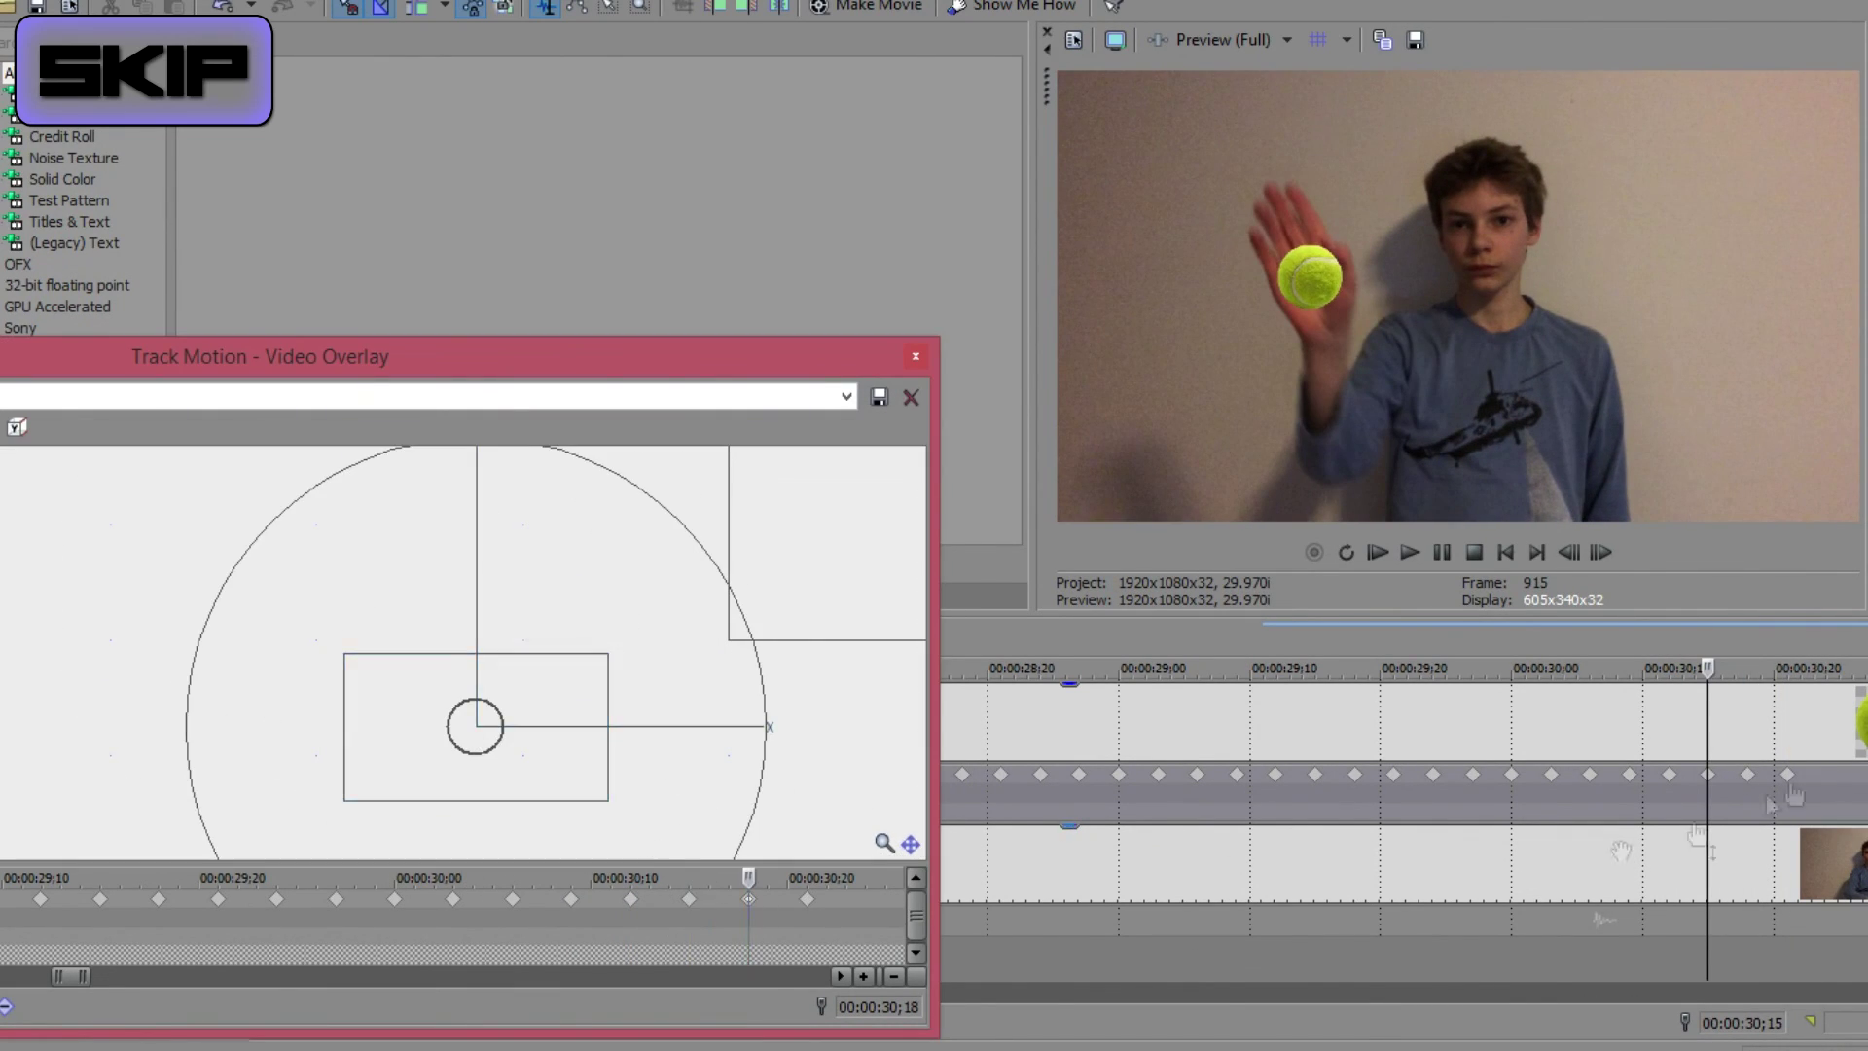
pyautogui.moveTo(607, 802); pyautogui.dragTo(833, 923)
# - Add a ball keyframe at 00:00:30;24 and move the ball down and right with the hand
pyautogui.click(1786, 780)
pyautogui.click(807, 899)
pyautogui.click(840, 976)
pyautogui.doubleClick(1826, 781)
pyautogui.click(1864, 781)
pyautogui.click(394, 899)
pyautogui.moveTo(681, 819); pyautogui.dragTo(1001, 936)
pyautogui.moveTo(910, 844); pyautogui.dragTo(307, 429)
pyautogui.moveTo(428, 603); pyautogui.dragTo(570, 705)
# - Add a ball keyframe at 00:00:30;27 and move the ball up and left at 00:00:30;27 and 00:00:30;24
pyautogui.click(337, 899)
pyautogui.click(394, 899)
pyautogui.doubleClick(1863, 781)
pyautogui.click(452, 899)
pyautogui.click(1825, 776)
pyautogui.moveTo(542, 709); pyautogui.dragTo(417, 646)
pyautogui.click(394, 899)
pyautogui.moveTo(524, 709); pyautogui.dragTo(345, 581)
pyautogui.click(1788, 777)
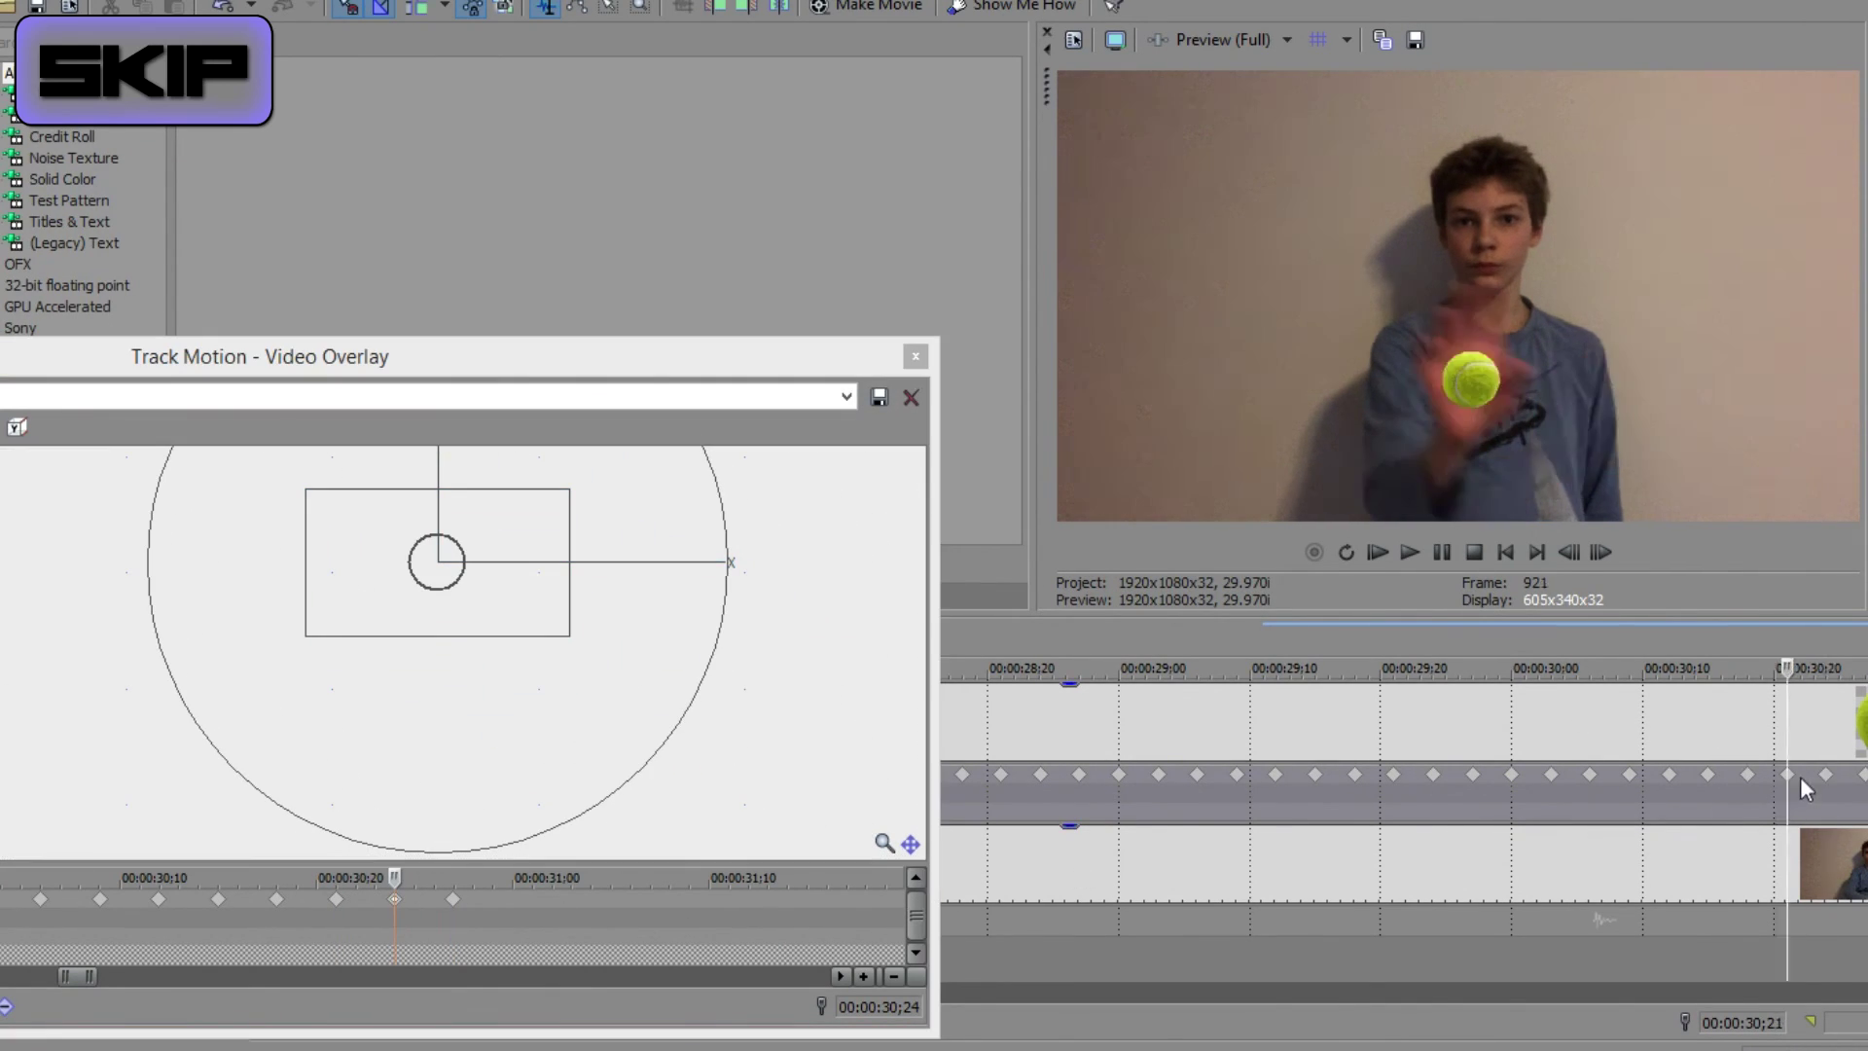
# - Move the ball down and right with the hand at the 00:00:30;27 keyframe
pyautogui.click(1825, 779)
pyautogui.click(1862, 779)
pyautogui.click(454, 899)
pyautogui.moveTo(552, 641); pyautogui.dragTo(671, 734)
pyautogui.doubleClick(1866, 782)
pyautogui.moveTo(1866, 781); pyautogui.dragTo(1853, 781)
# - Add a ball keyframe at 00:00:31;00 and move the ball onto the lowered hand
pyautogui.click(512, 898)
pyautogui.moveTo(658, 736); pyautogui.dragTo(575, 681)
pyautogui.doubleClick(1867, 781)
pyautogui.click(1866, 724)
# - Add a final ball keyframe at 00:00:31;03 and undo the stray change made after it
pyautogui.click(571, 899)
pyautogui.click(1866, 782)
pyautogui.hotkey('ctrl', 'z')
pyautogui.click(524, 939)
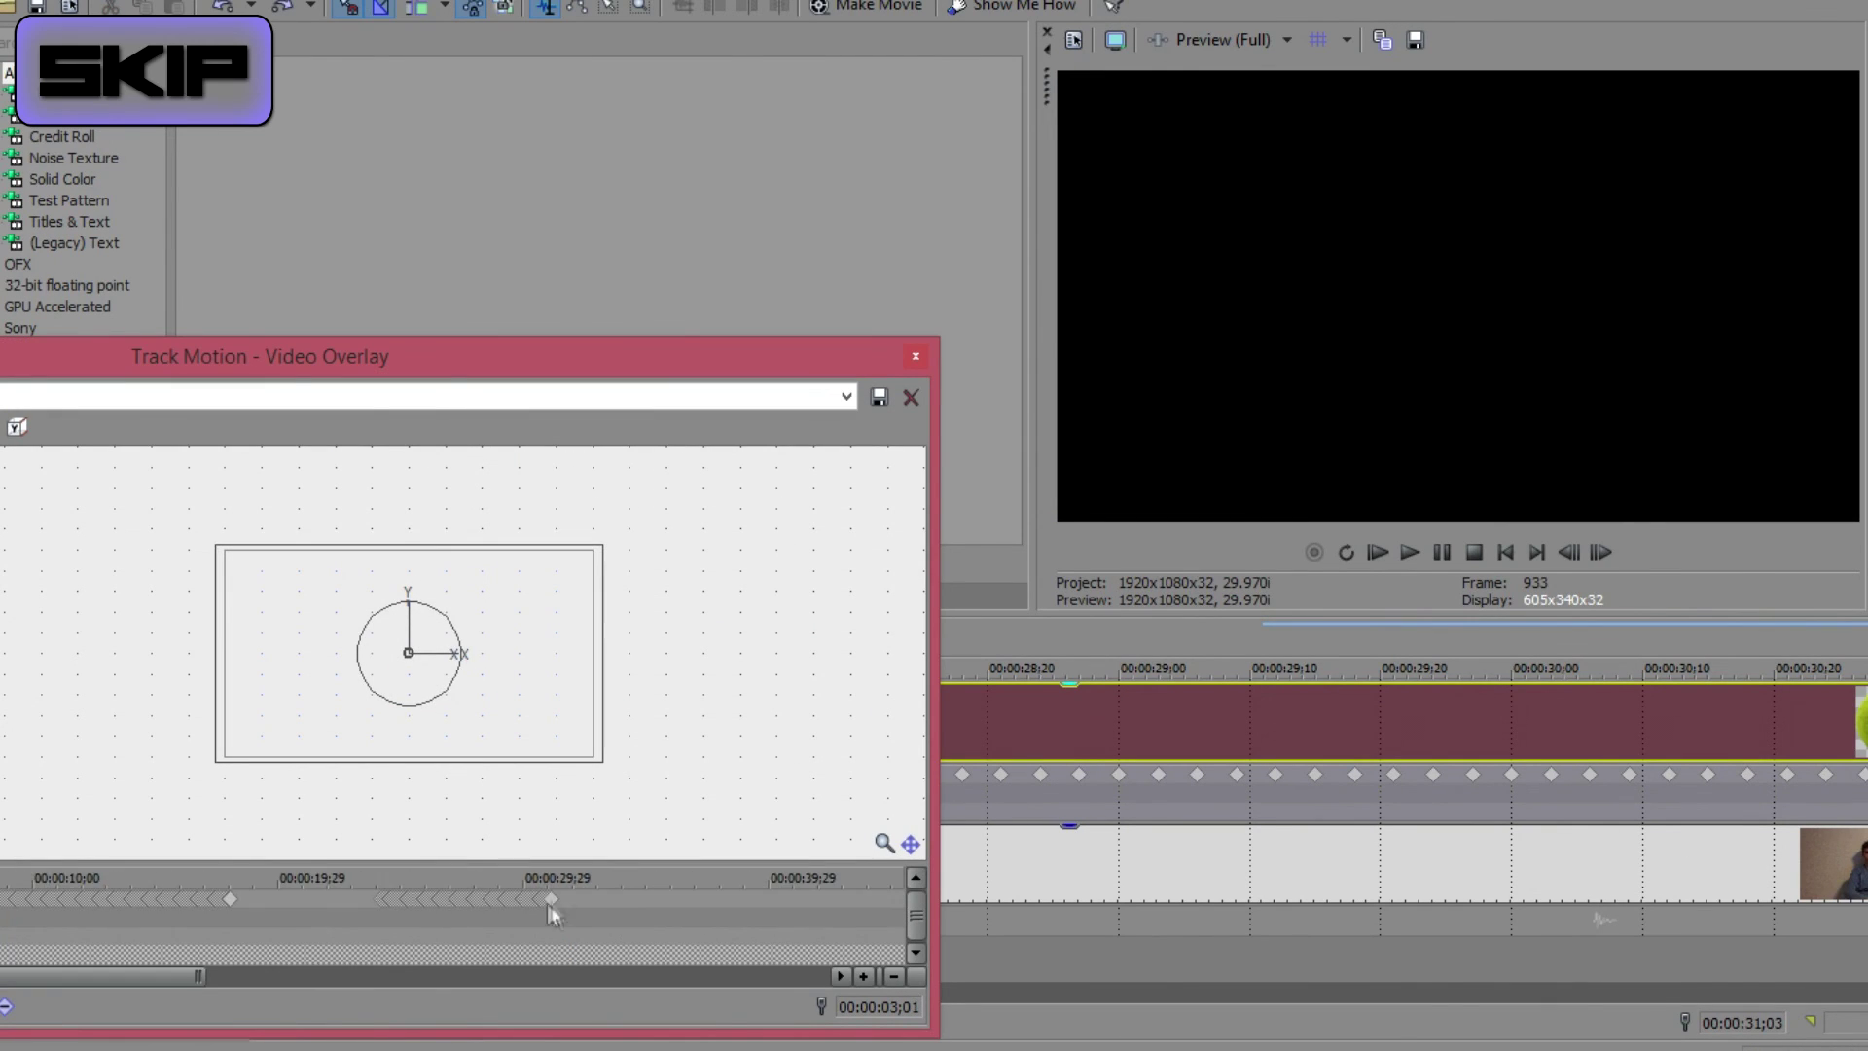
pyautogui.click(551, 899)
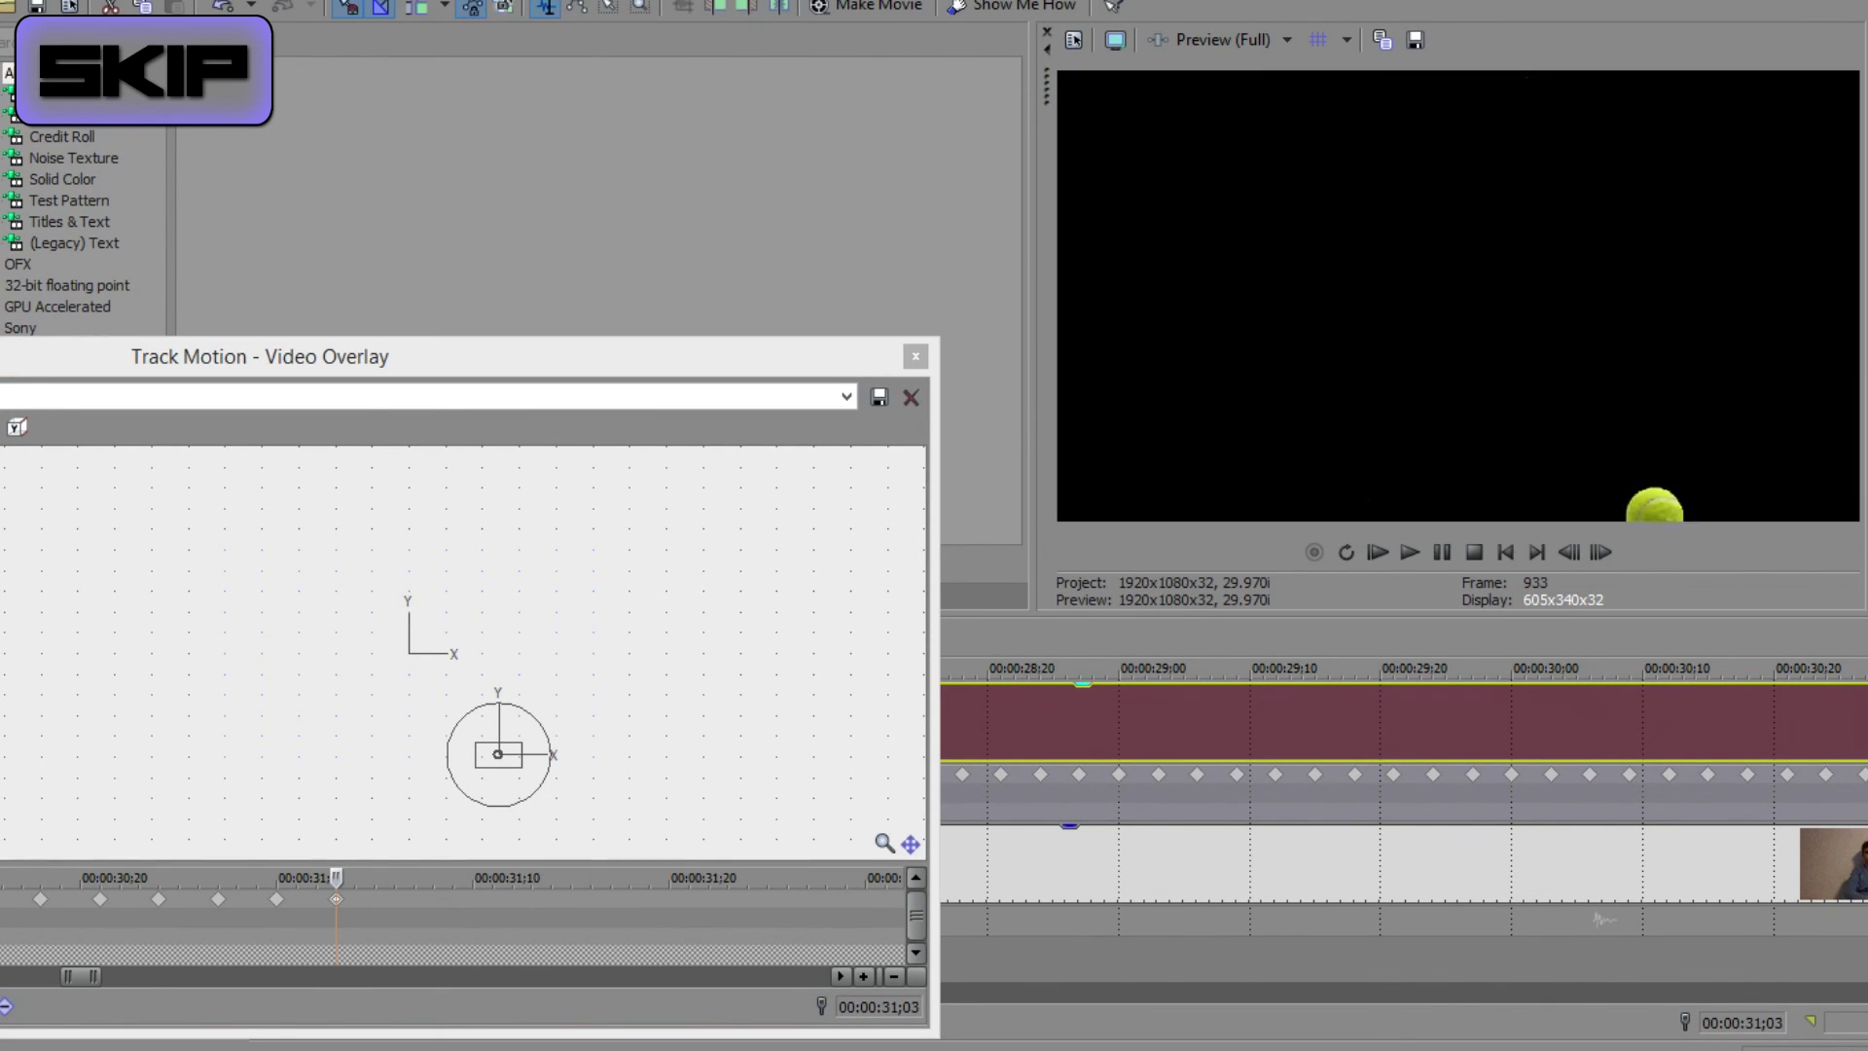
# - Try to shift the final ball keyframe slightly earlier, nudge the ball's position, and close the Track Motion window
pyautogui.moveTo(338, 901); pyautogui.dragTo(316, 900)
pyautogui.press('Left')
pyautogui.click(316, 899)
pyautogui.scroll(5, 561, 746)
pyautogui.moveTo(252, 780)
pyautogui.mouseDown()
pyautogui.moveTo(231, 767)
pyautogui.moveTo(248, 775)
pyautogui.mouseUp()
pyautogui.click(915, 356)
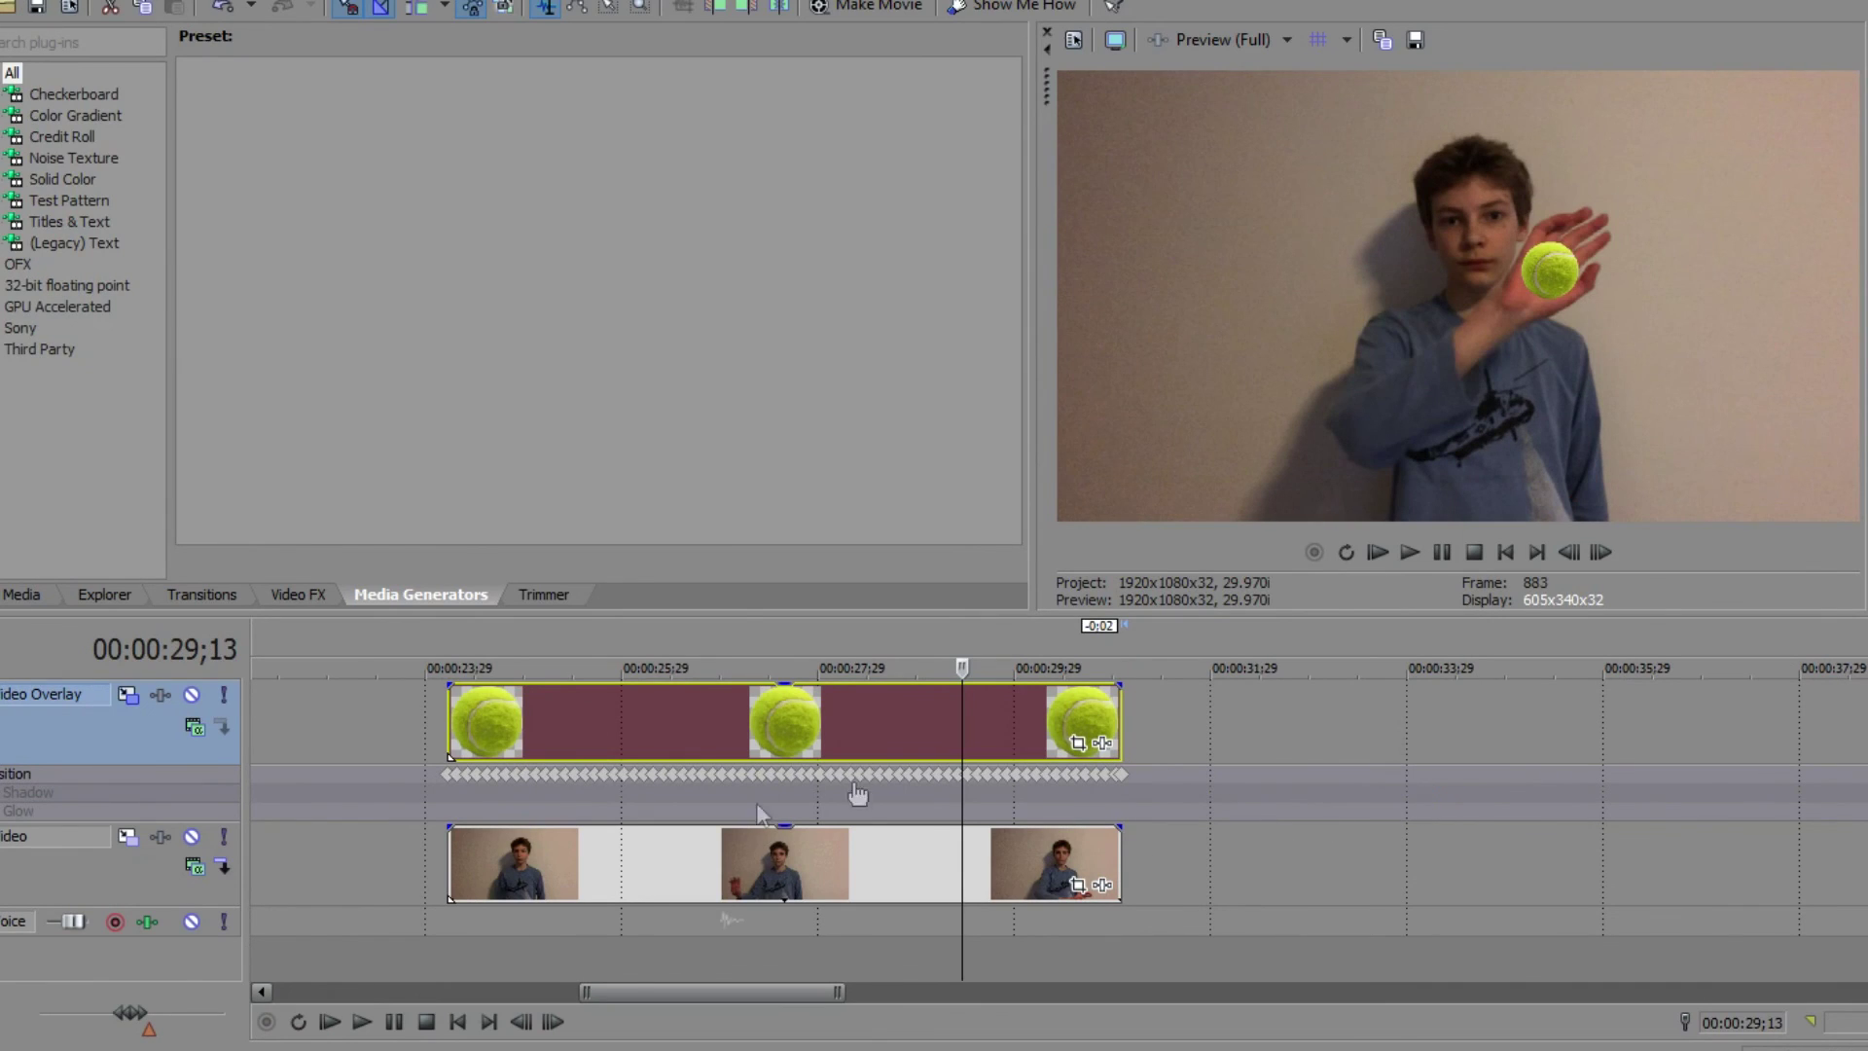
# - Check the ball's last keyframes at 00:00:31;00 and 00:00:31;03 against the end of the second clip
pyautogui.click(1120, 774)
pyautogui.scroll(4, 1118, 778)
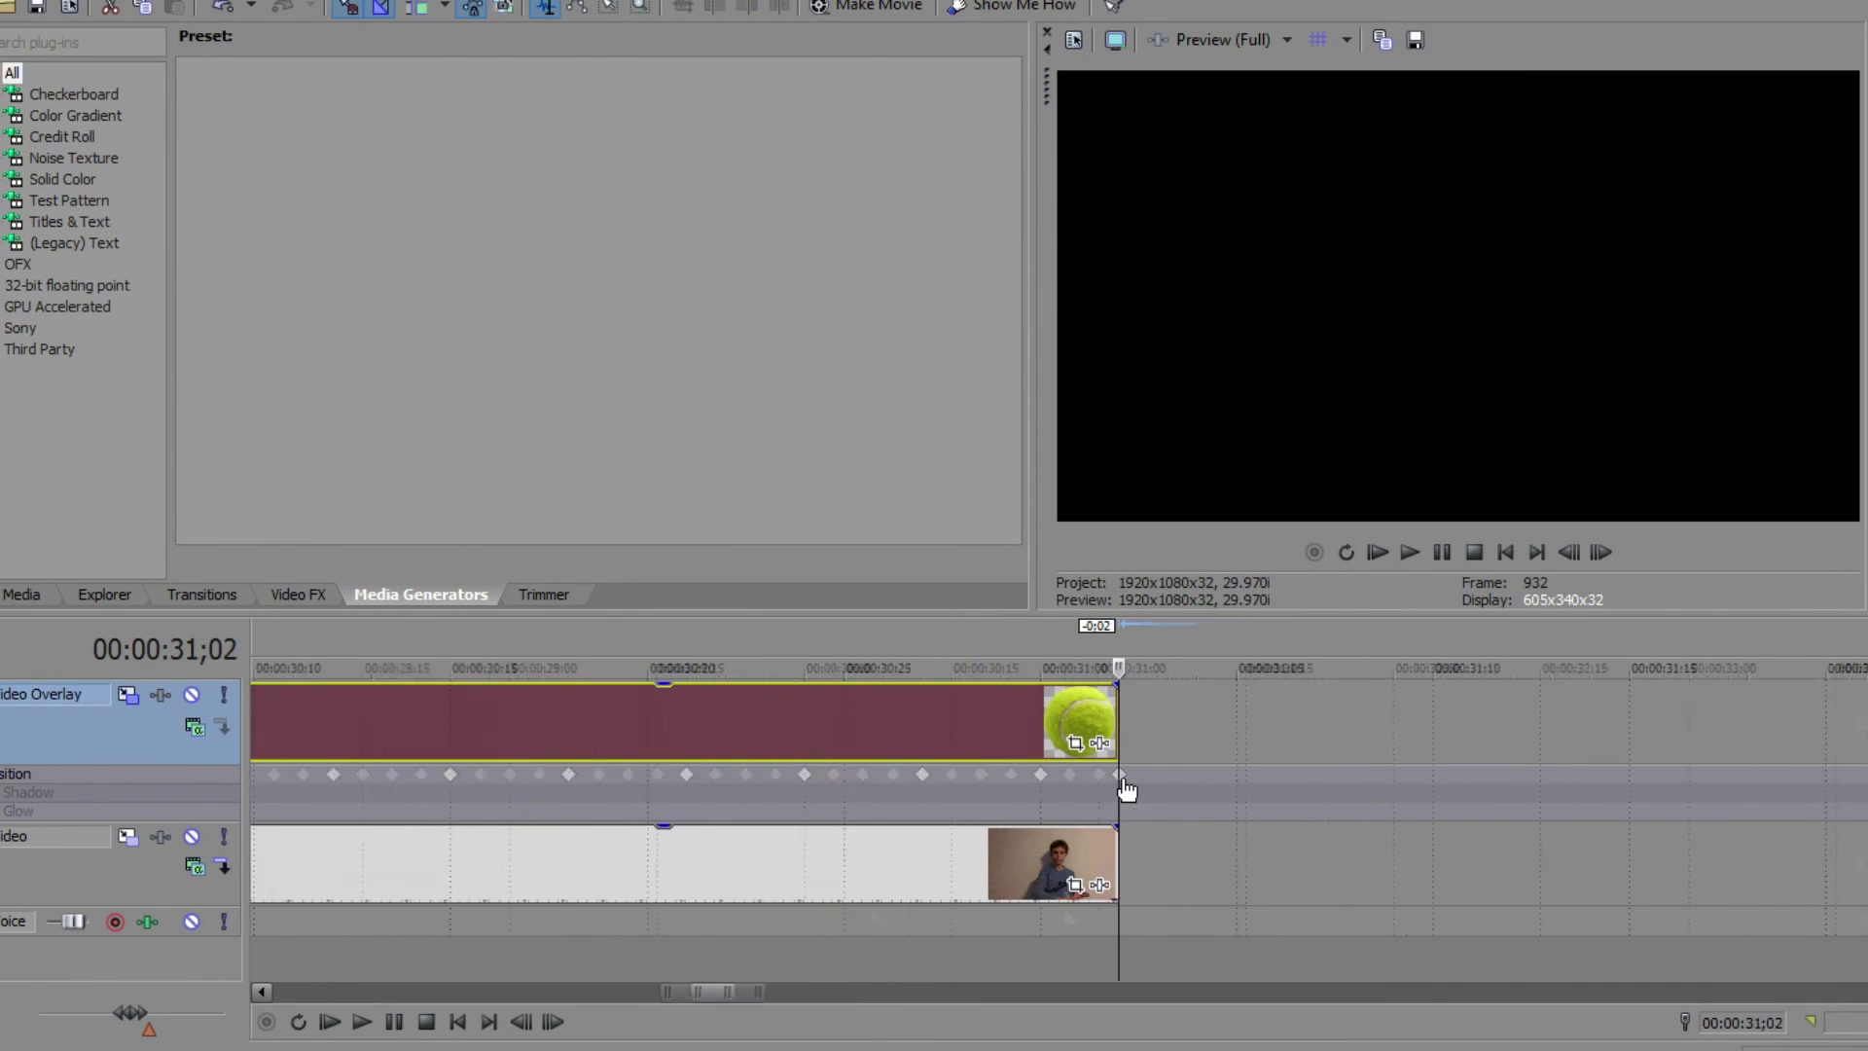
pyautogui.click(1016, 775)
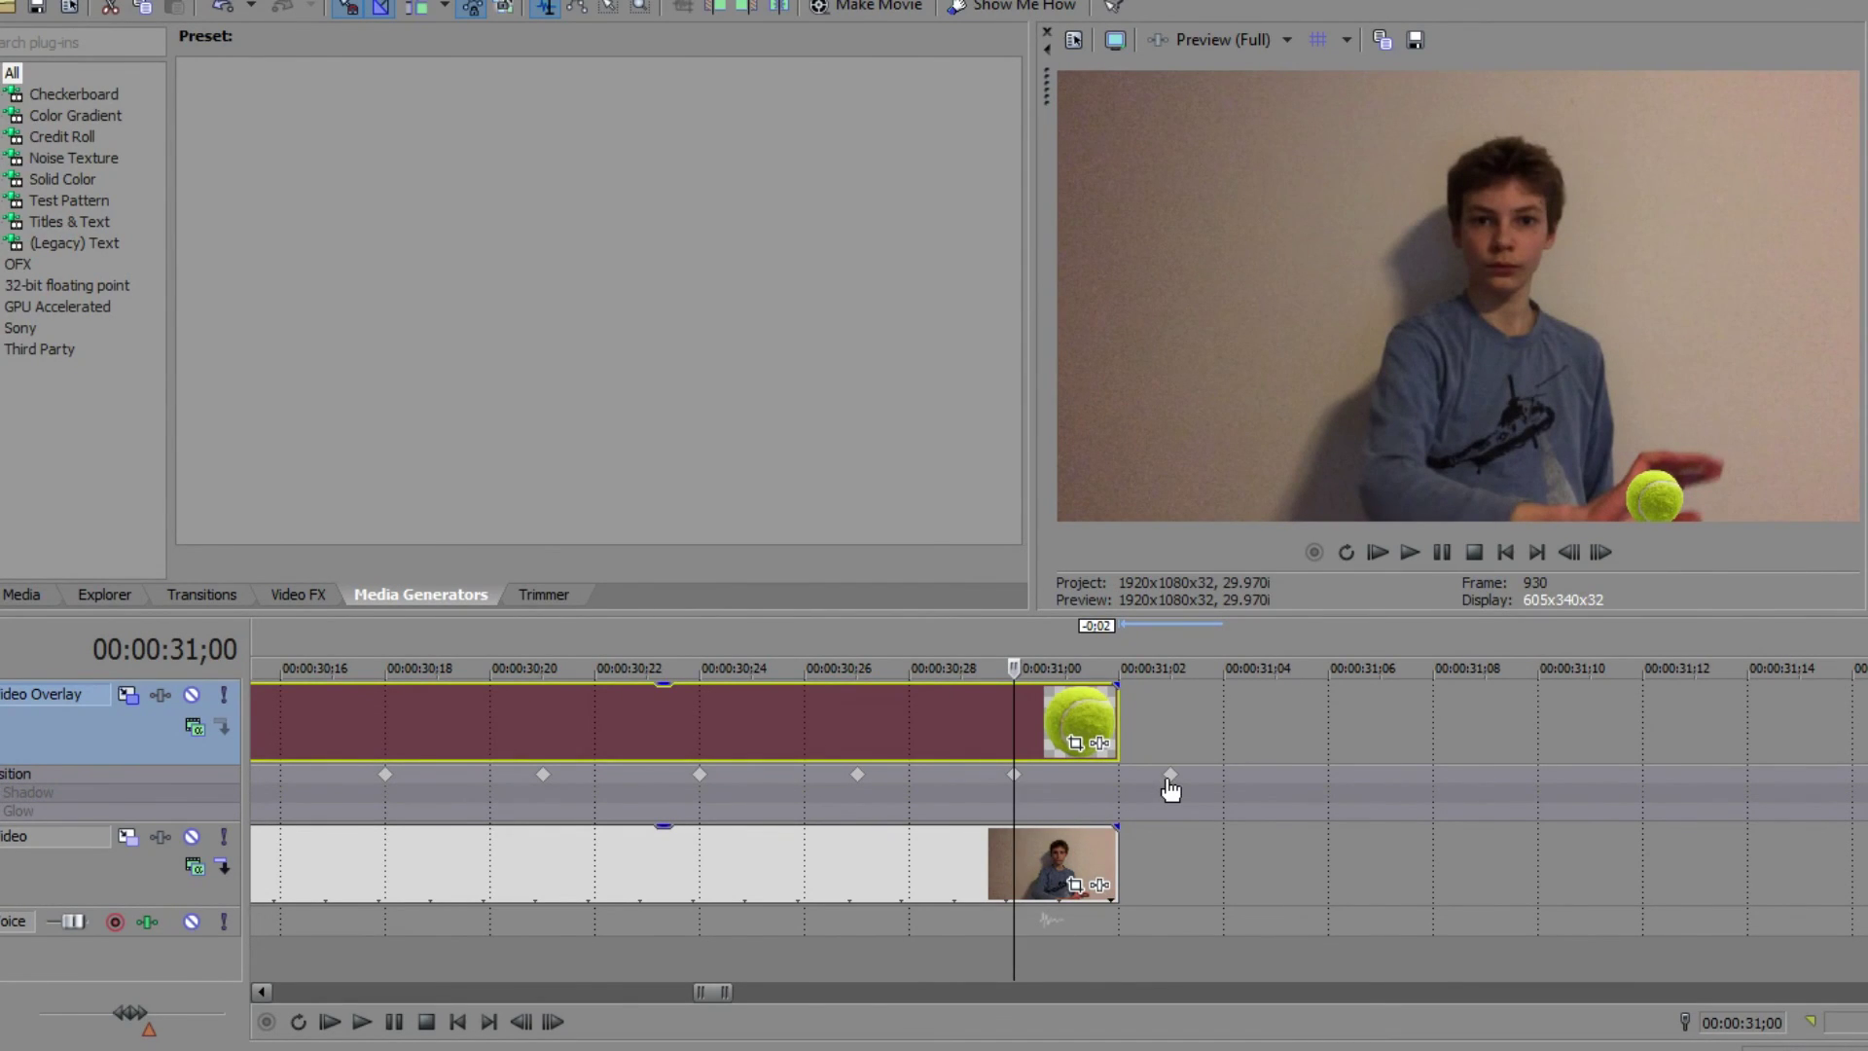
pyautogui.click(1170, 776)
pyautogui.scroll(-10, 1036, 793)
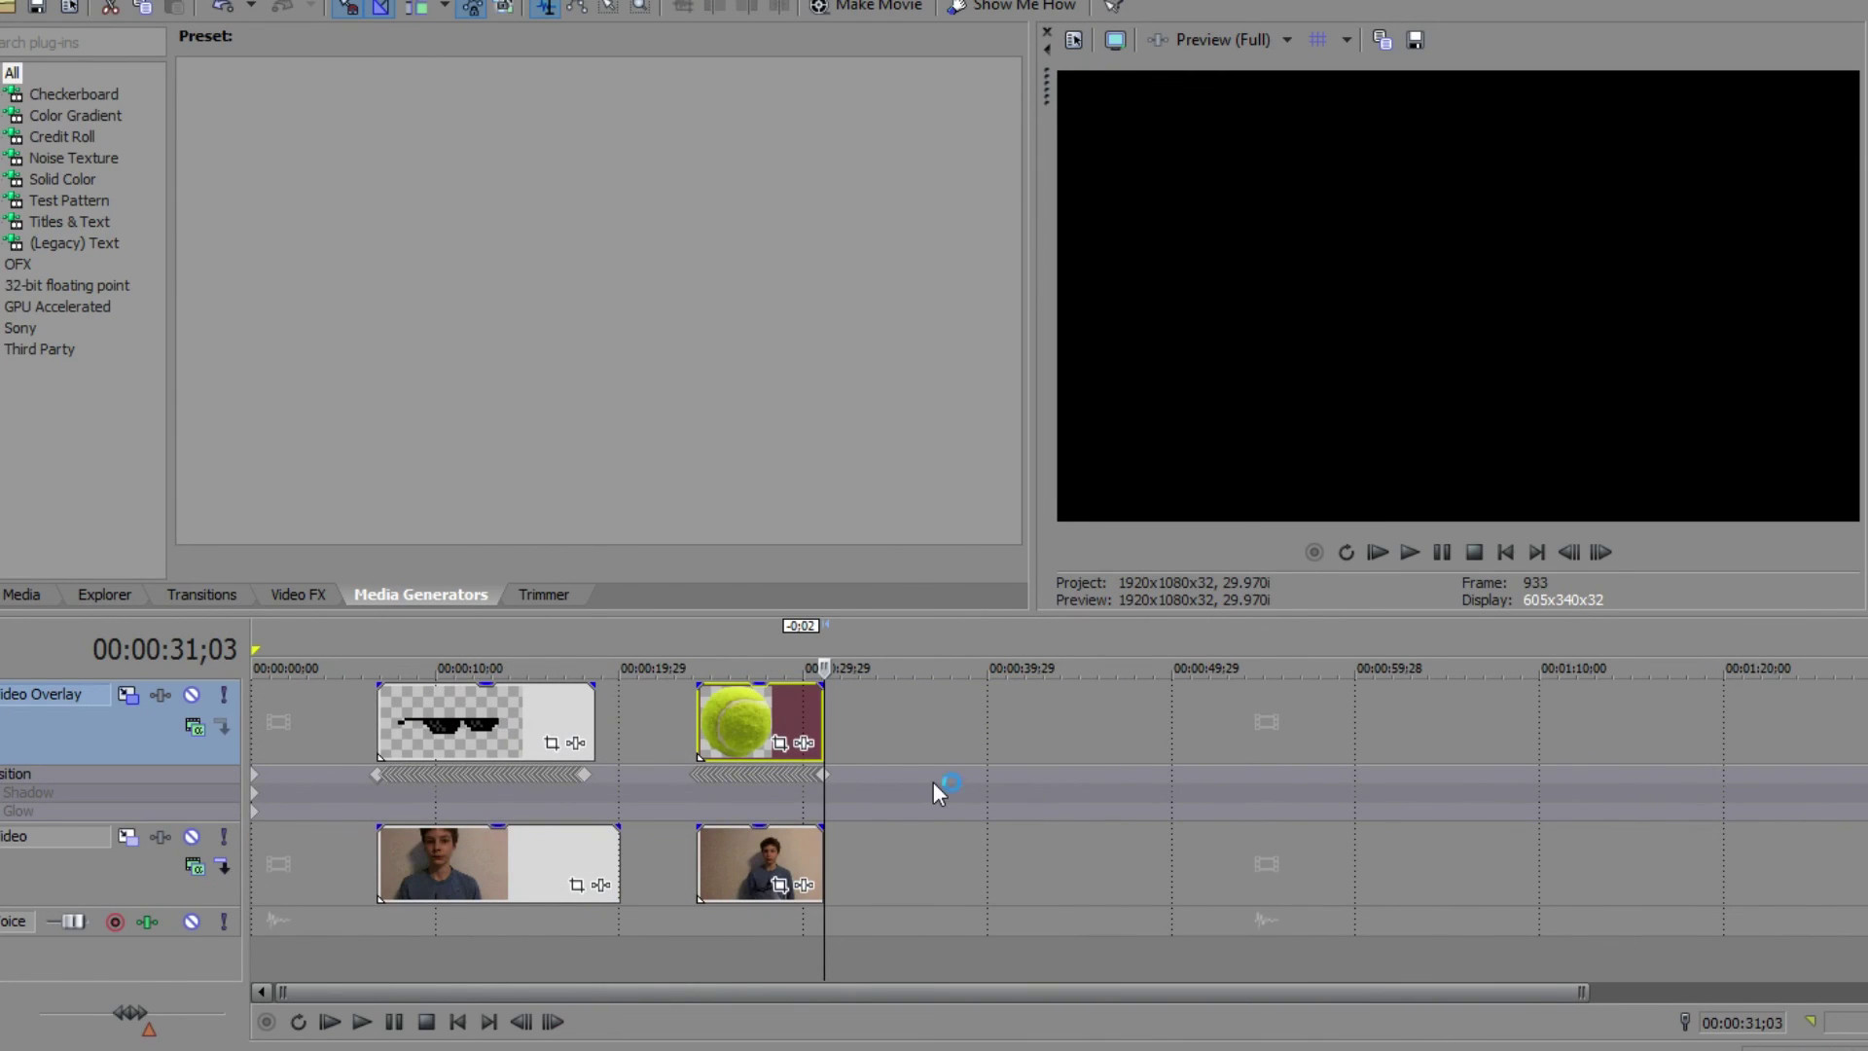
# - Preview the tracked sunglasses in the first clip and play back the tennis ball tracking in the second clip
pyautogui.click(517, 792)
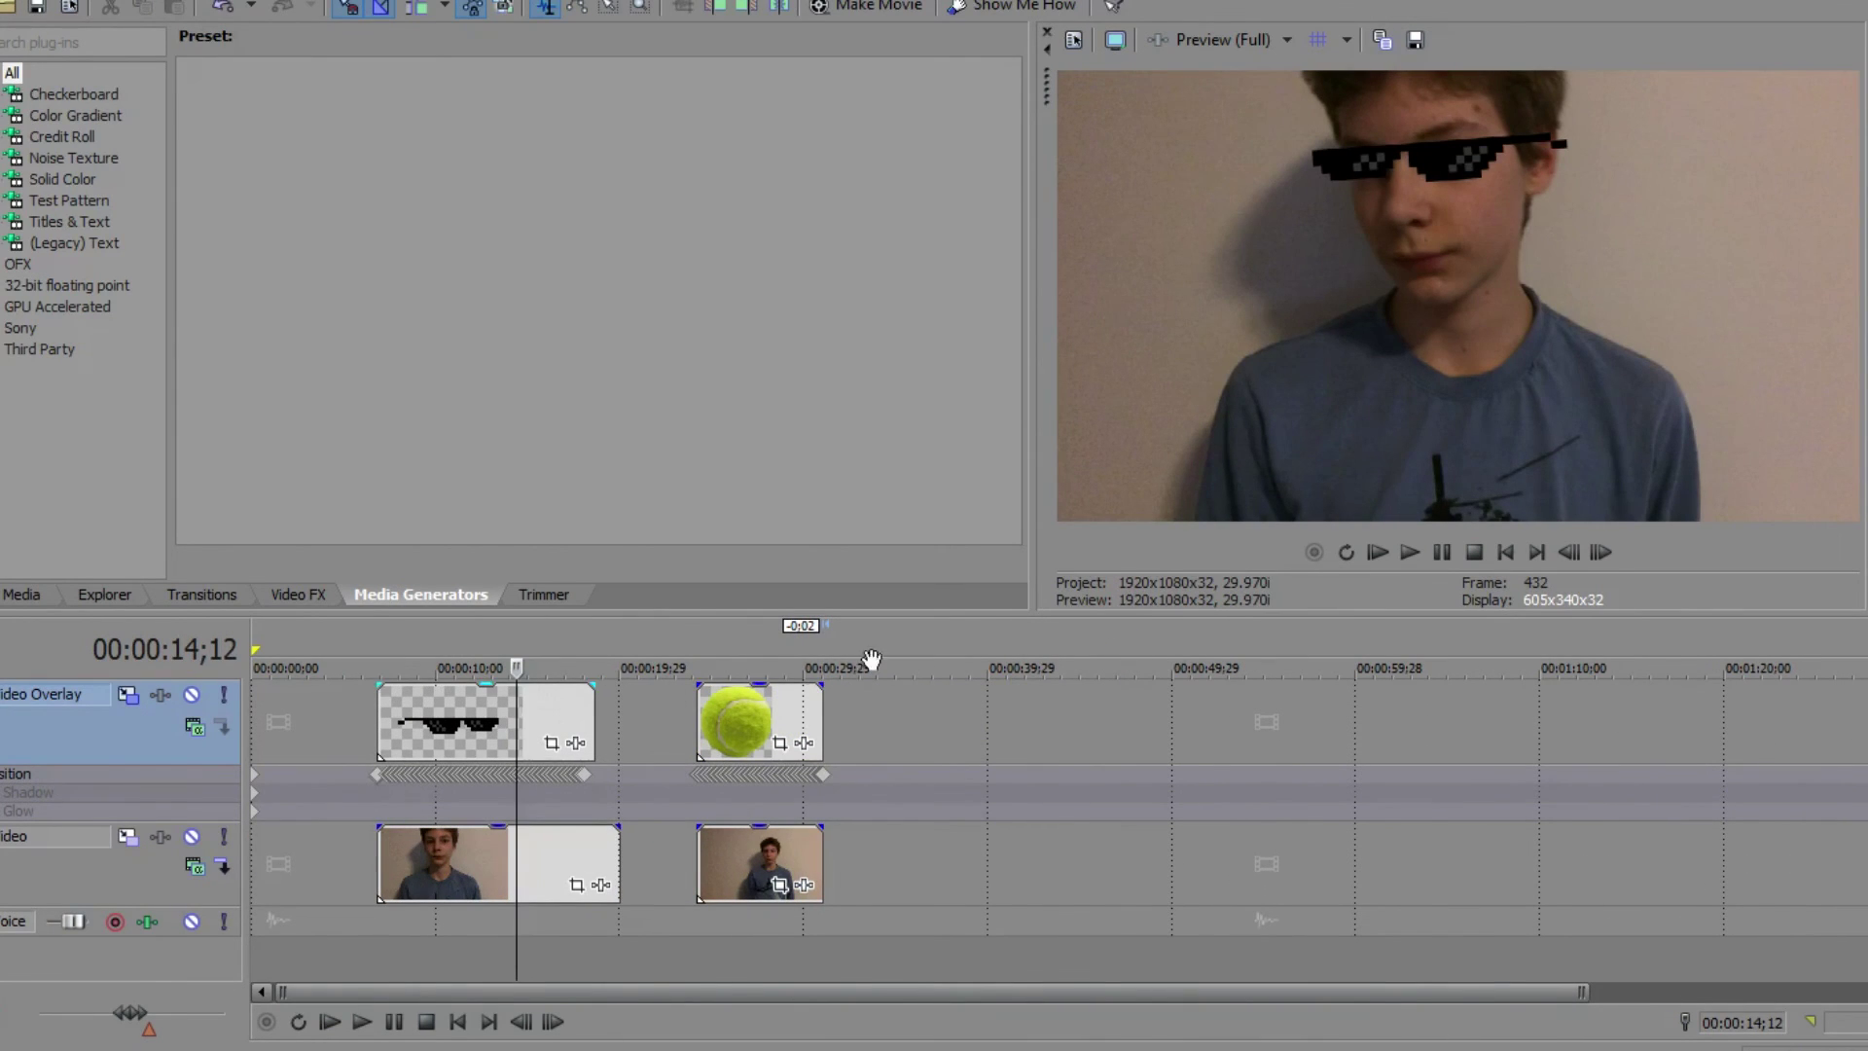
pyautogui.click(688, 724)
pyautogui.scroll(2, 1103, 797)
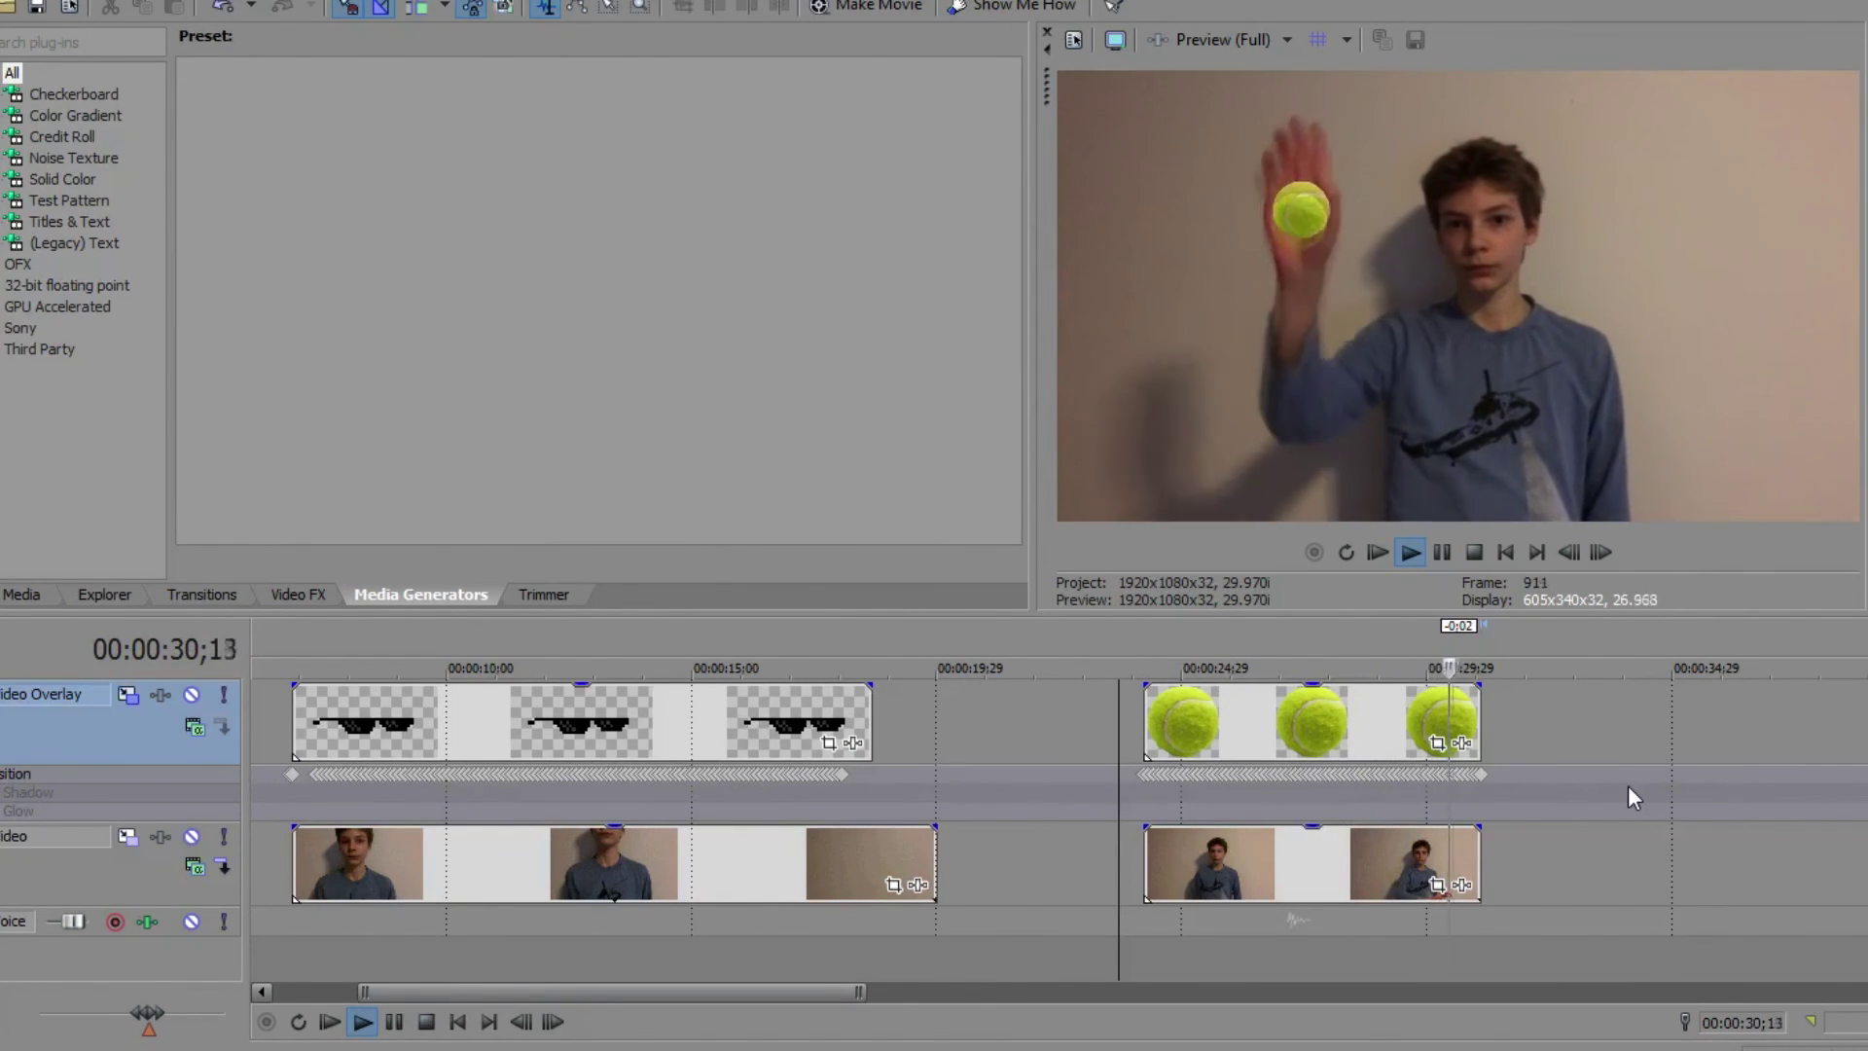
pyautogui.click(1442, 551)
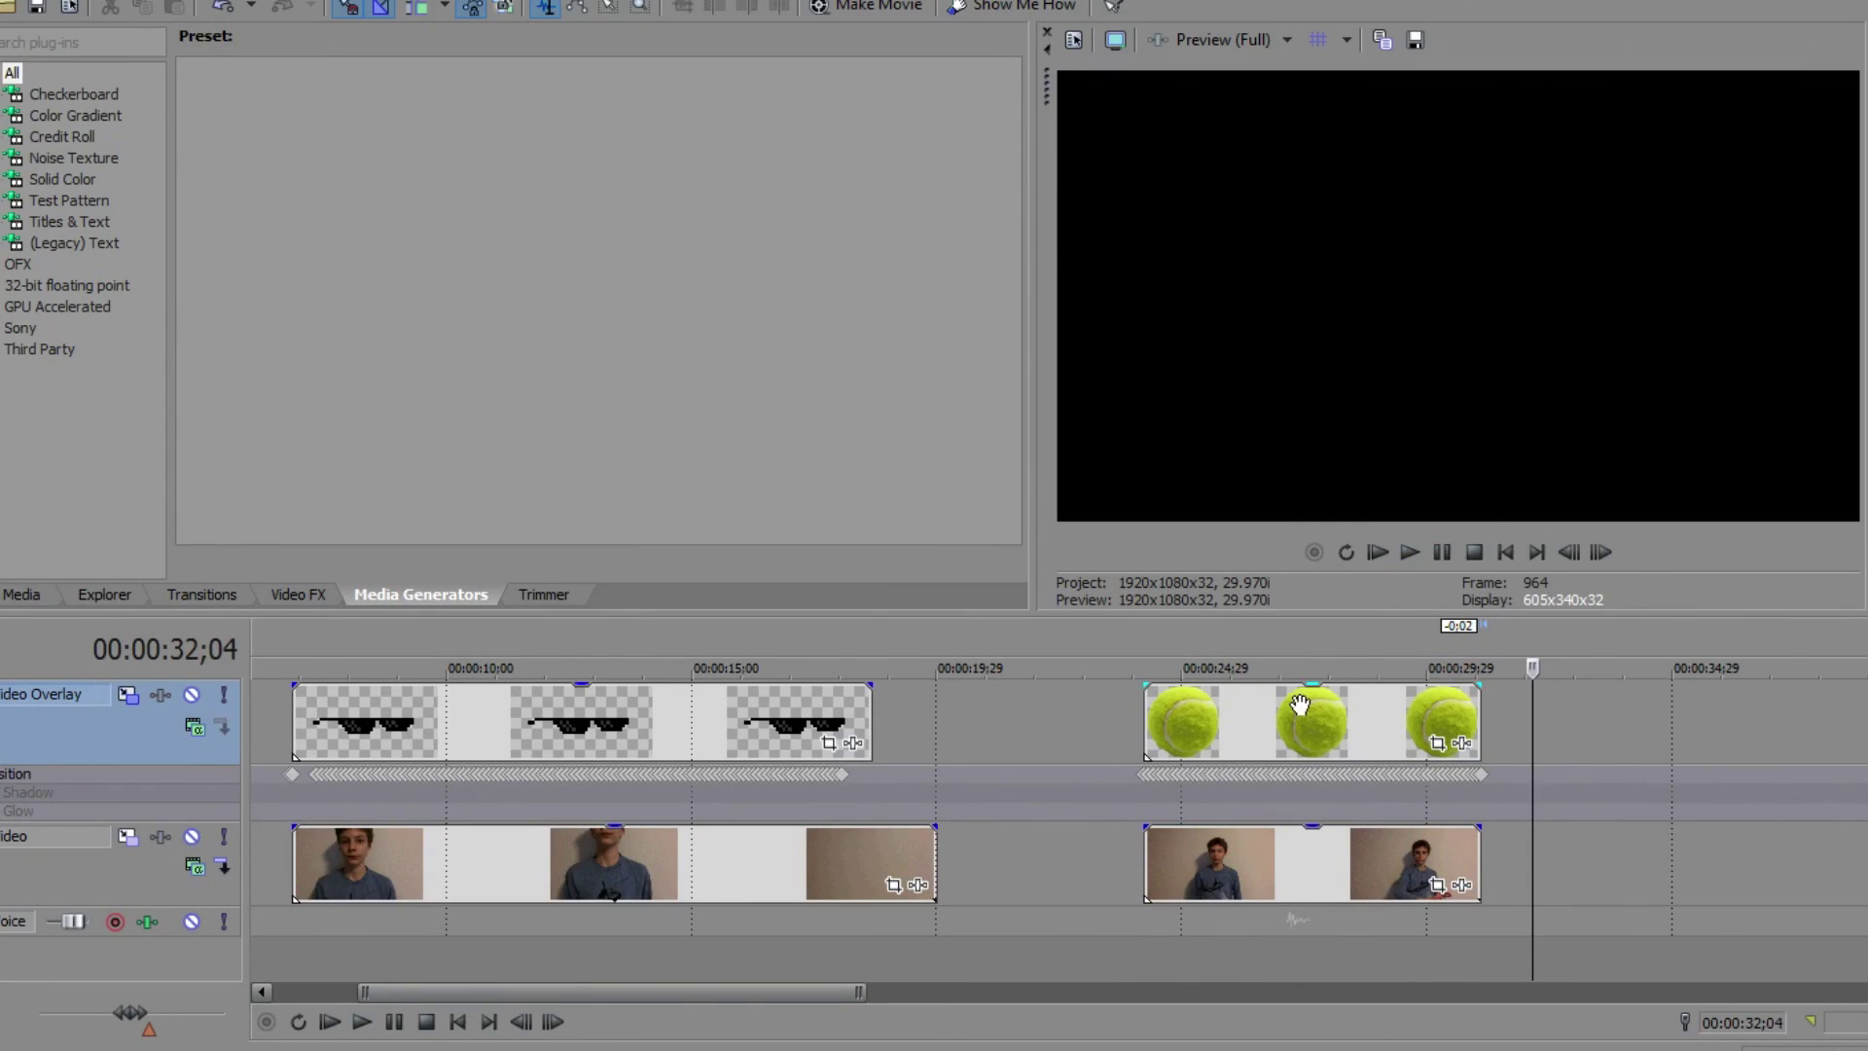
pyautogui.click(1300, 715)
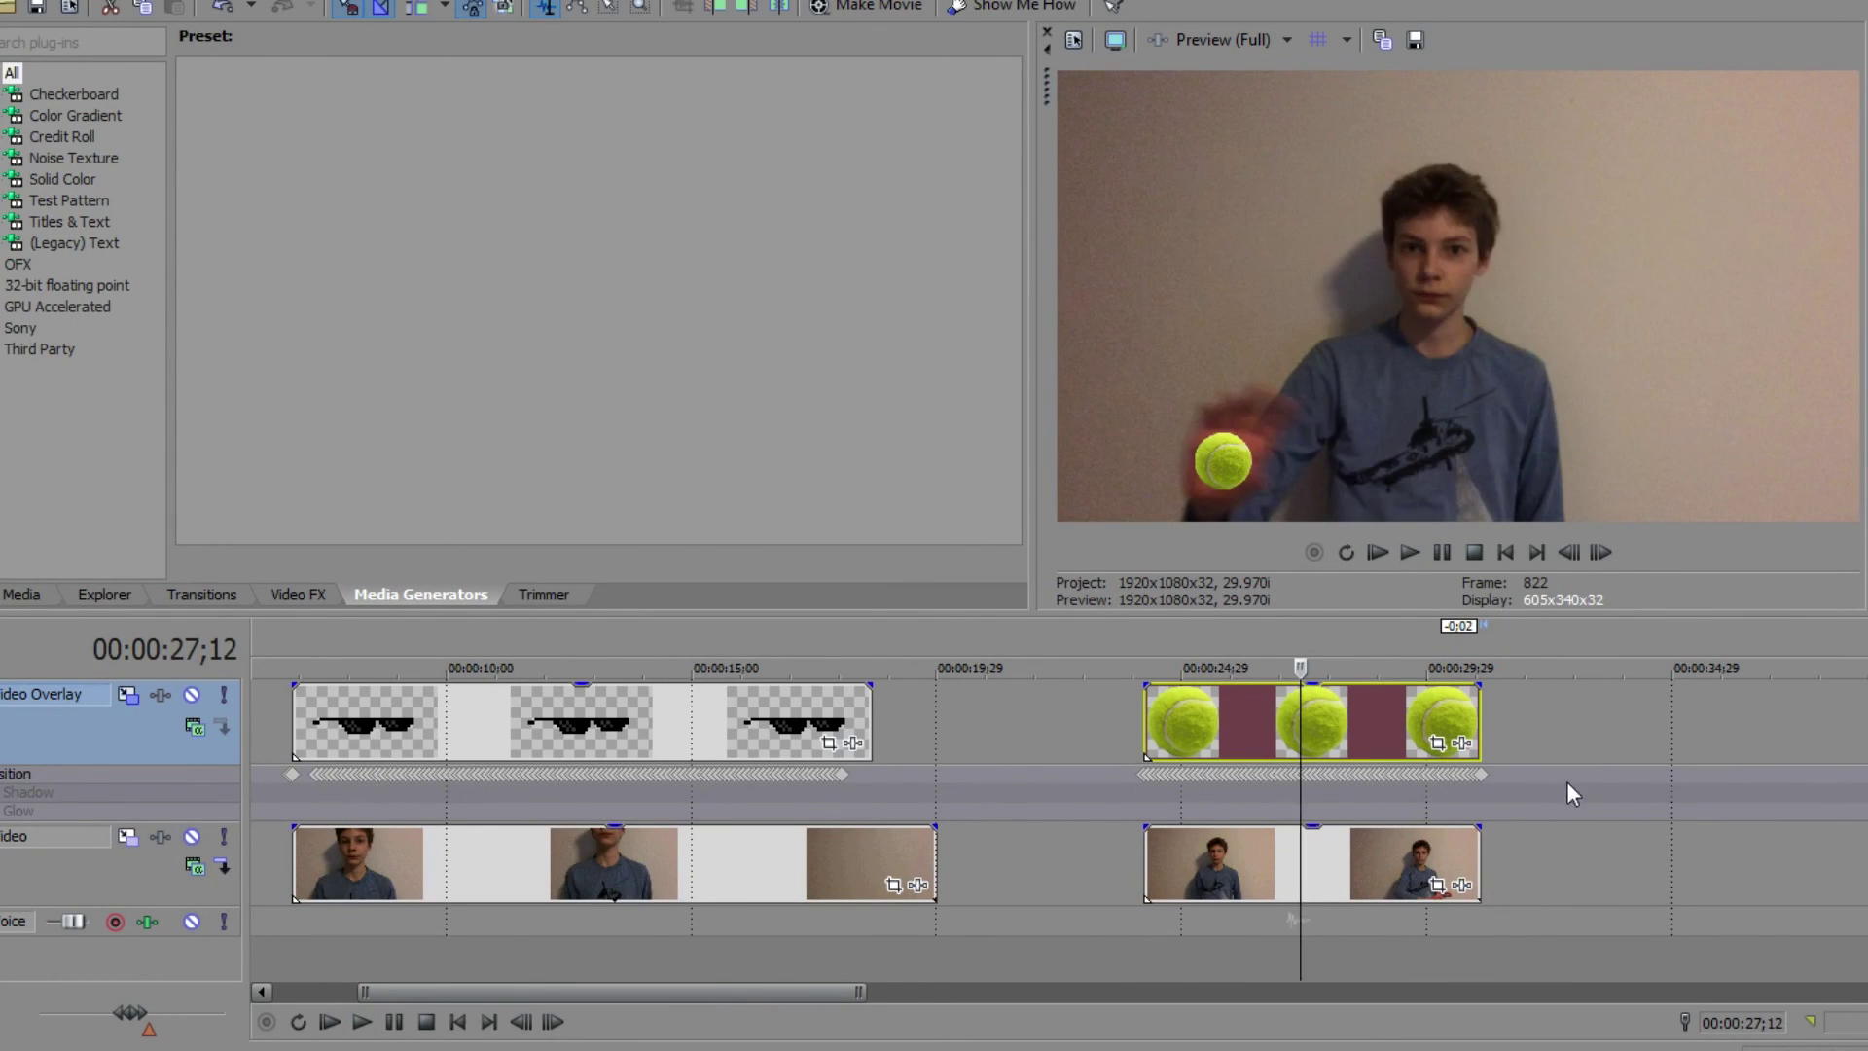